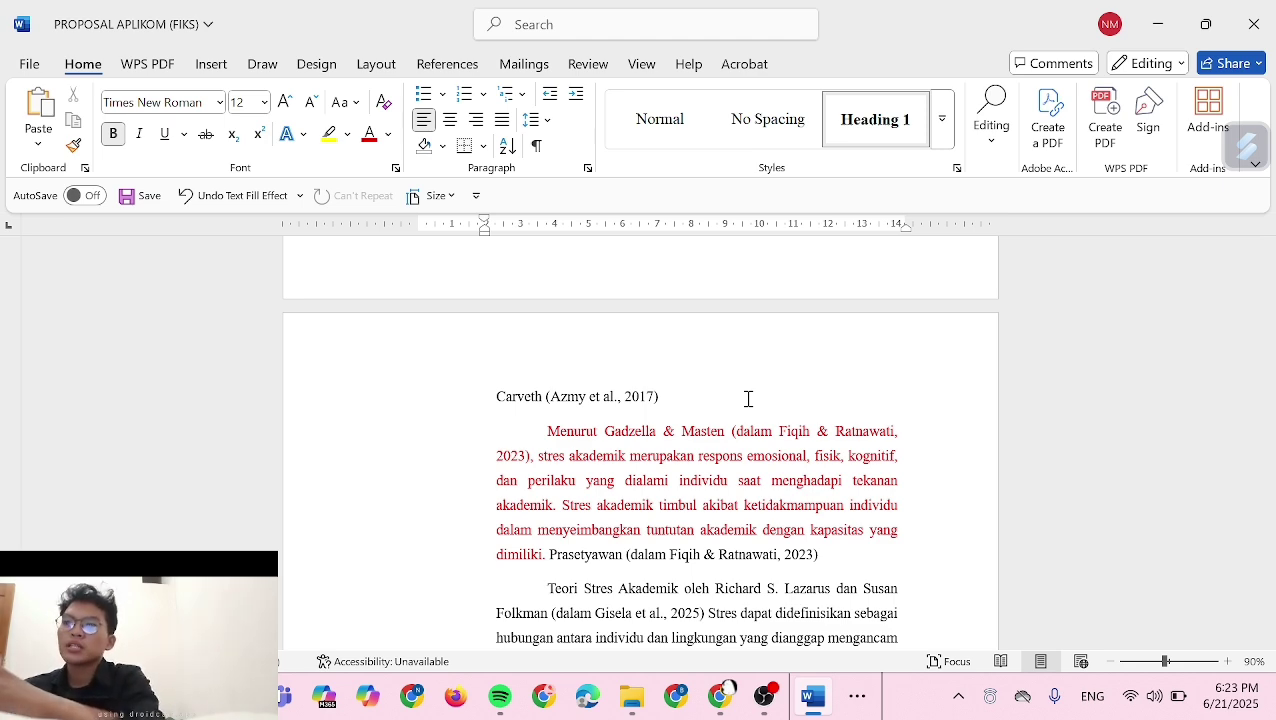
Review the proposal's academic stress definitions and aspects, including the stressor indicators and the physical, emotional, cognitive and behavioural reactions
scroll(748, 399, "down", 15)
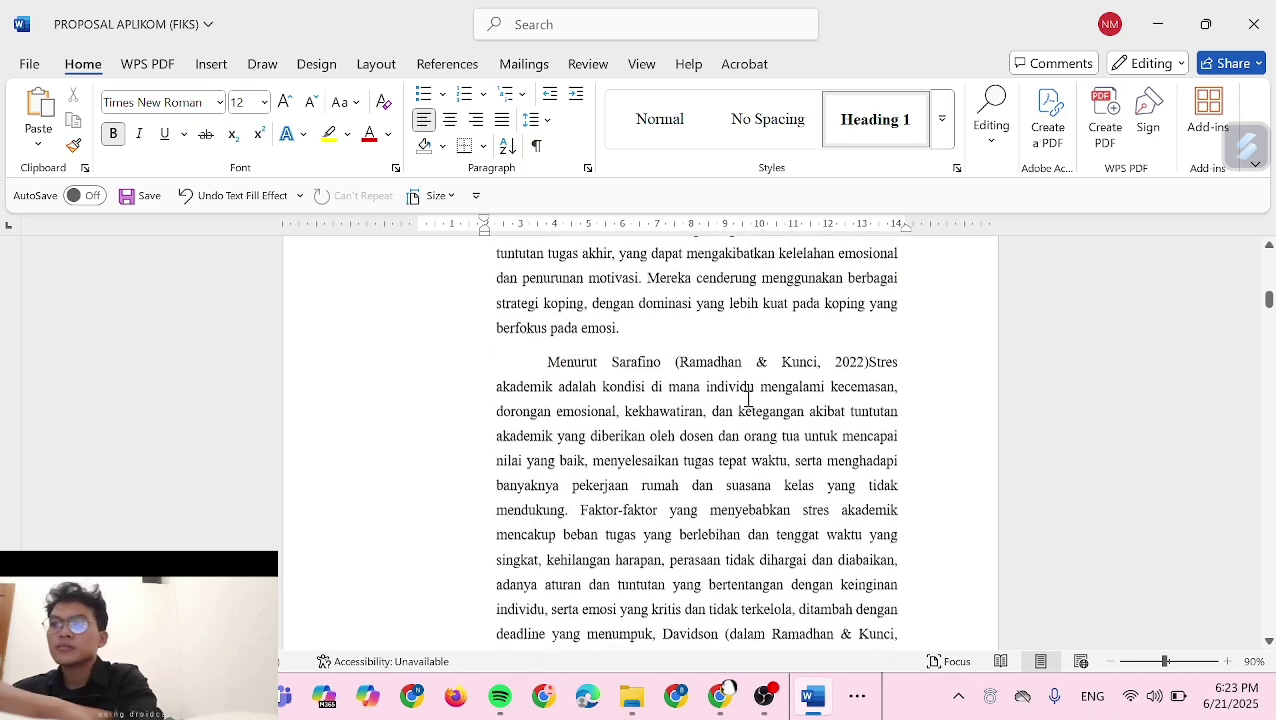
scroll(748, 399, "down", 12)
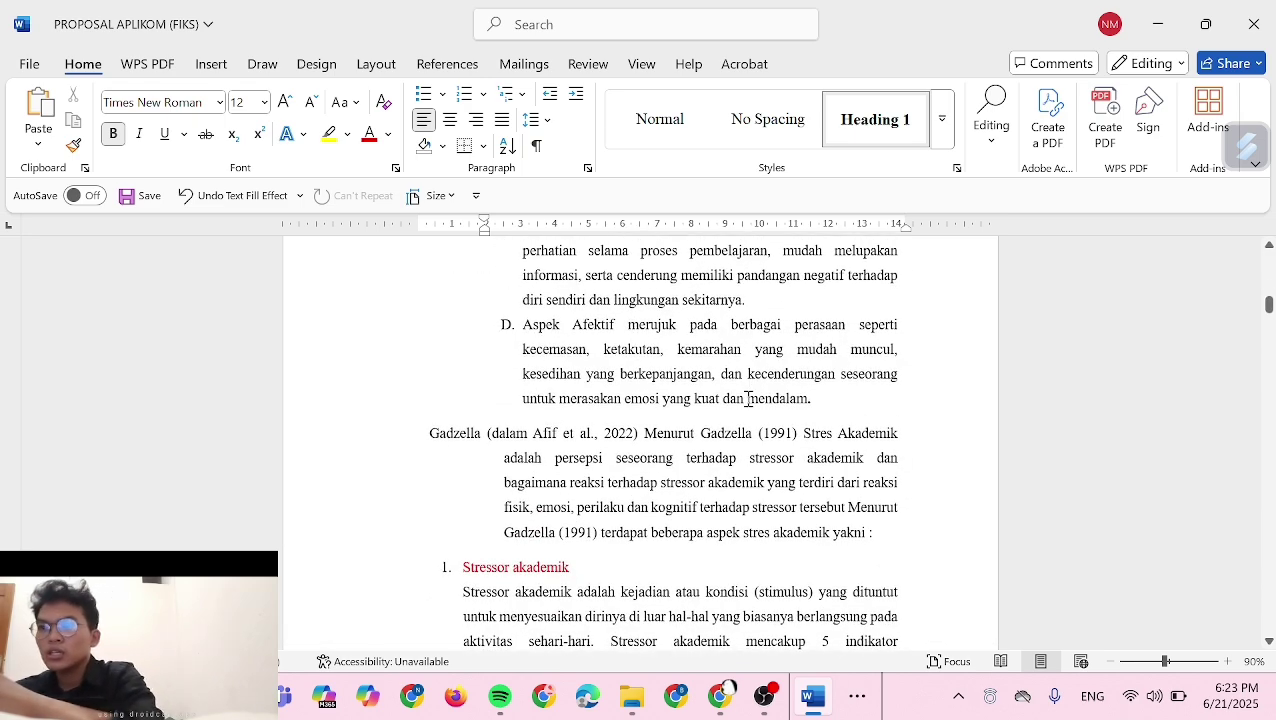
scroll(748, 399, "down", 3)
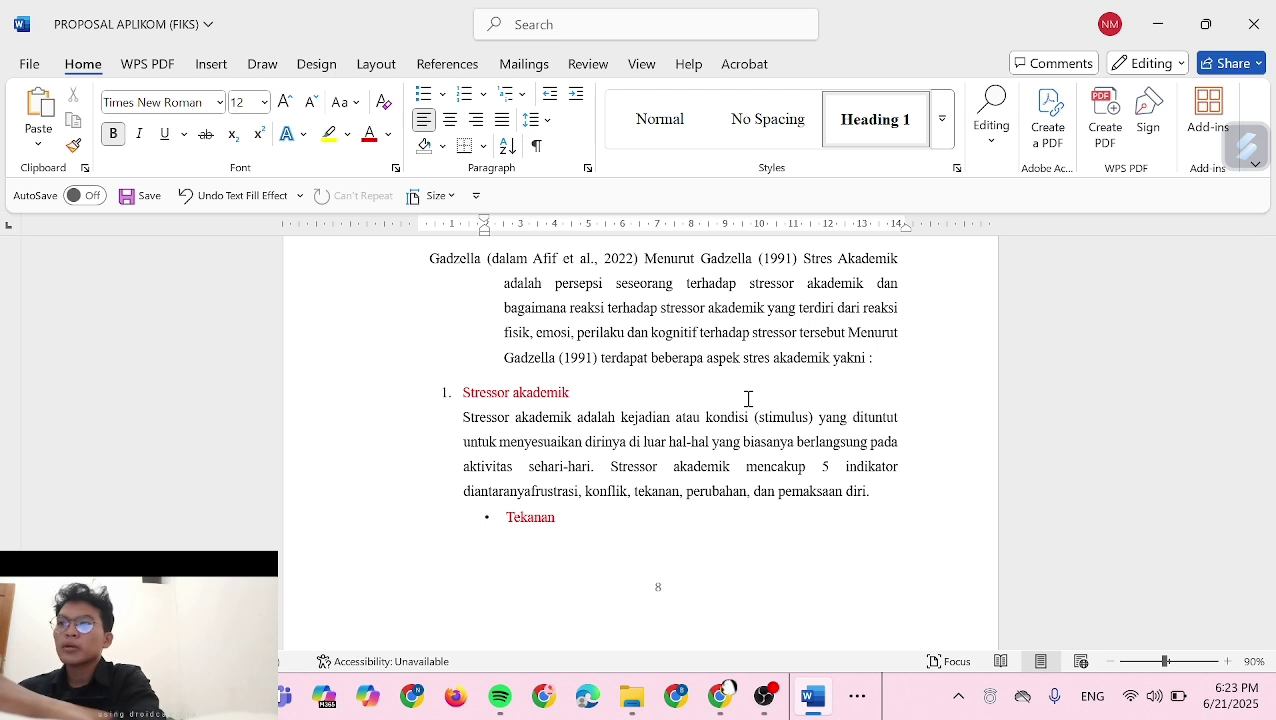
scroll(748, 399, "down", 1)
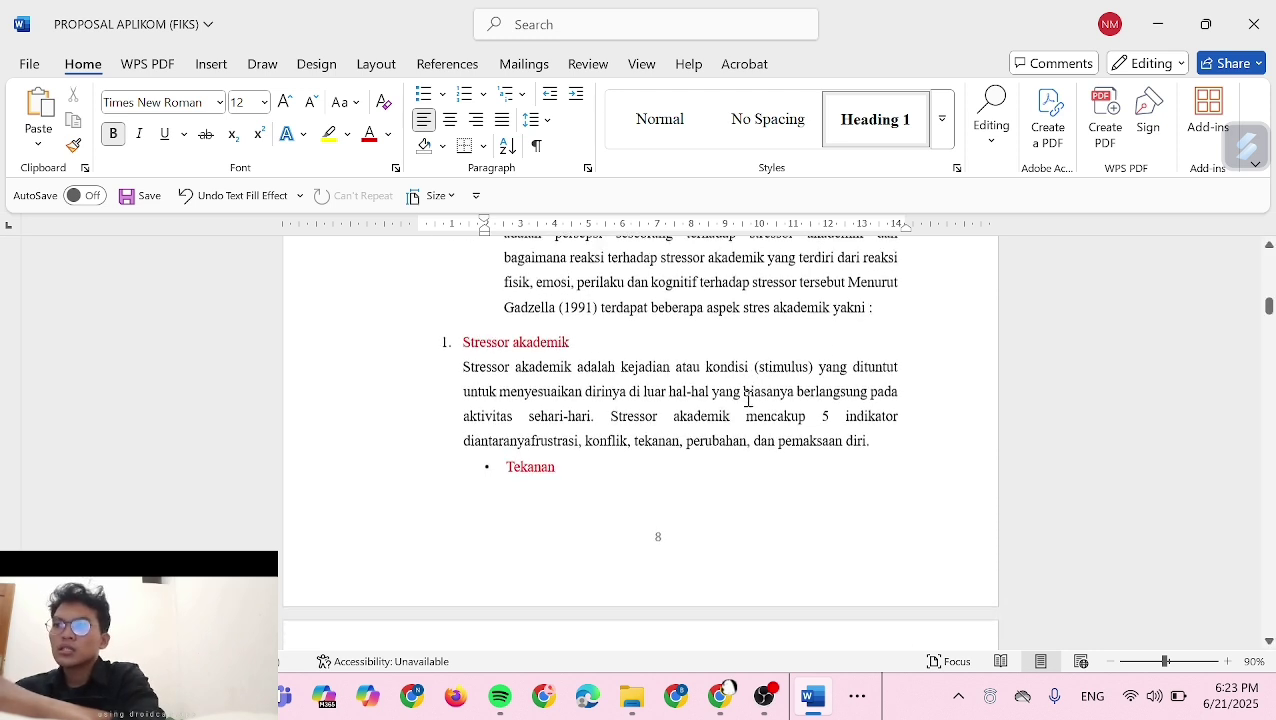
scroll(748, 399, "down", 1)
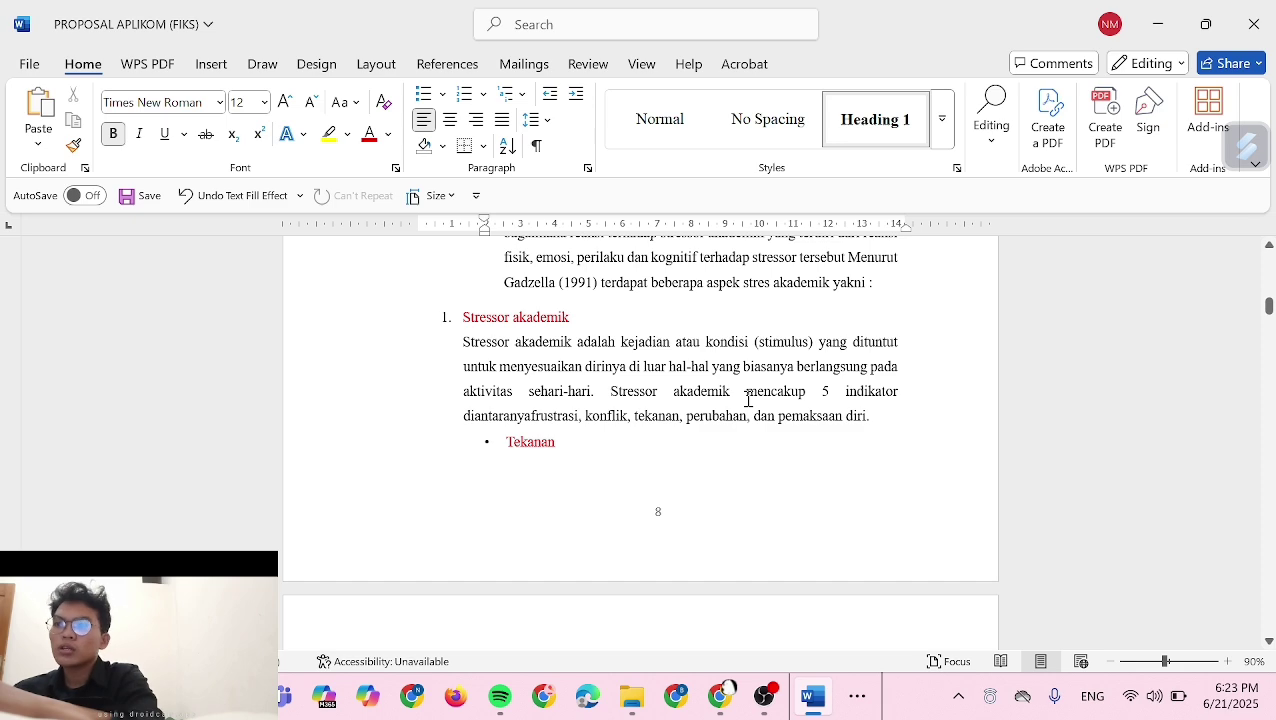
scroll(748, 399, "down", 4)
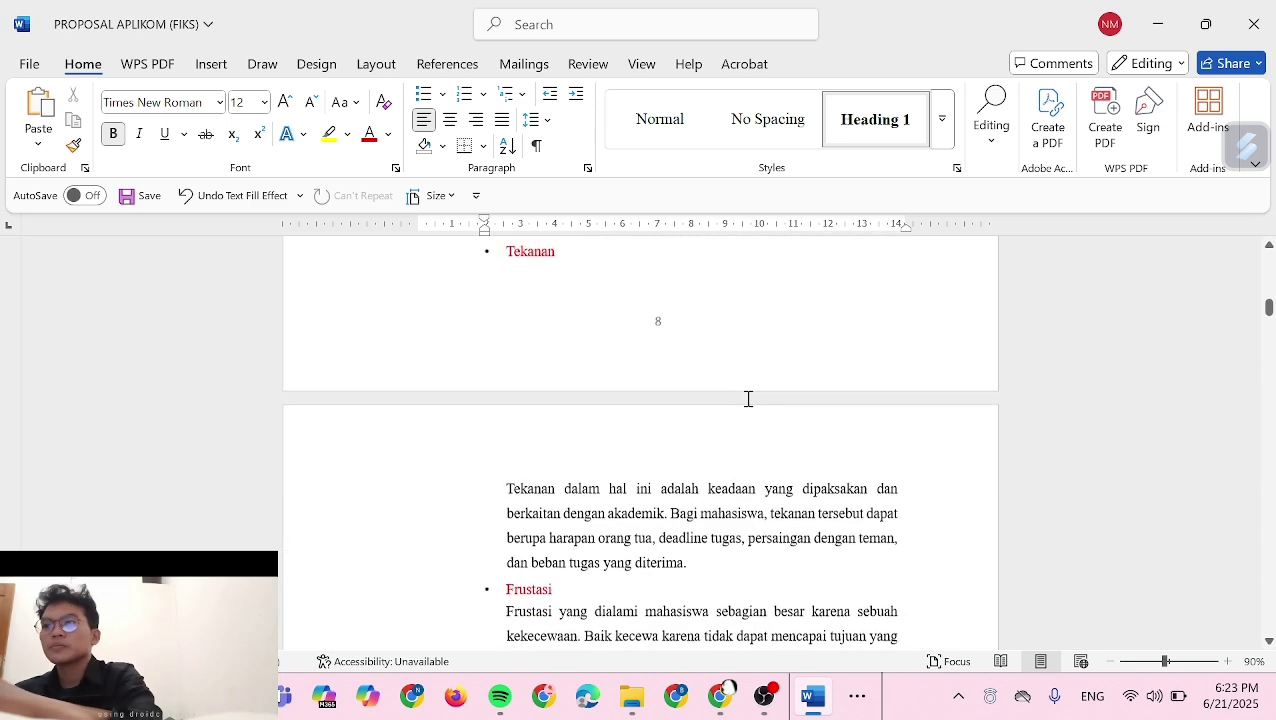
scroll(748, 399, "down", 5)
scroll(748, 399, "down", 7)
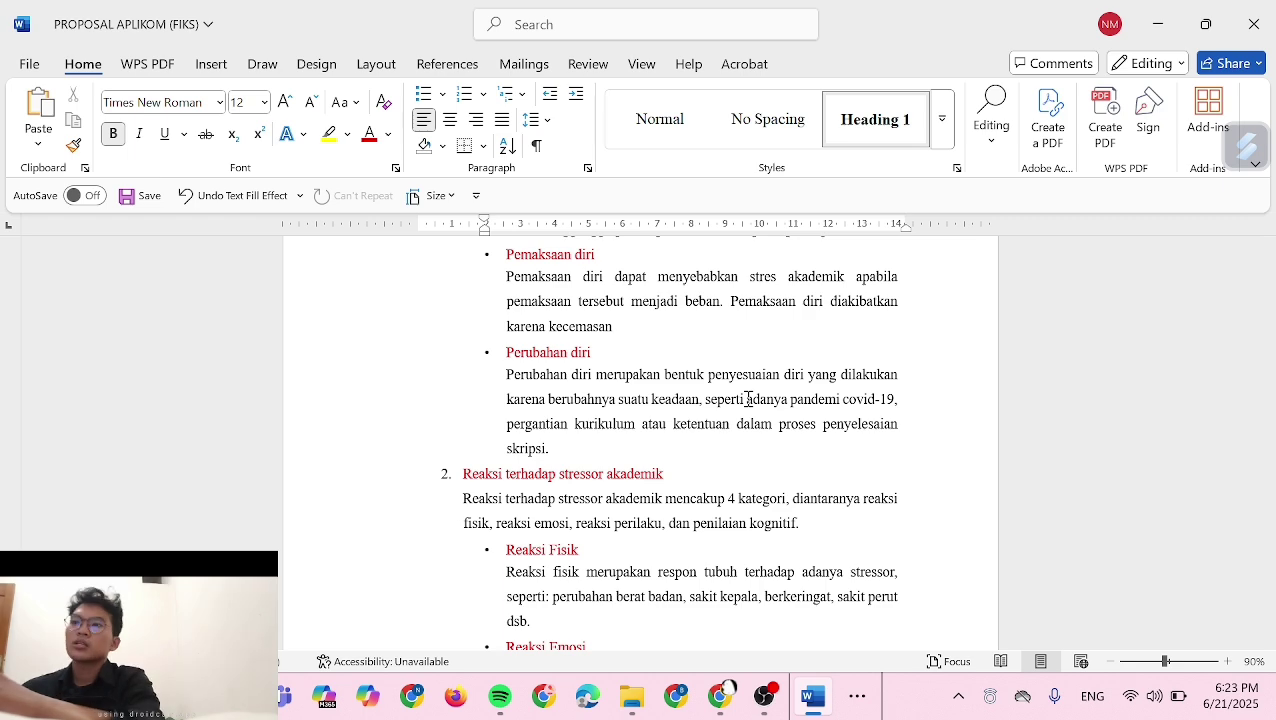
scroll(748, 399, "down", 3)
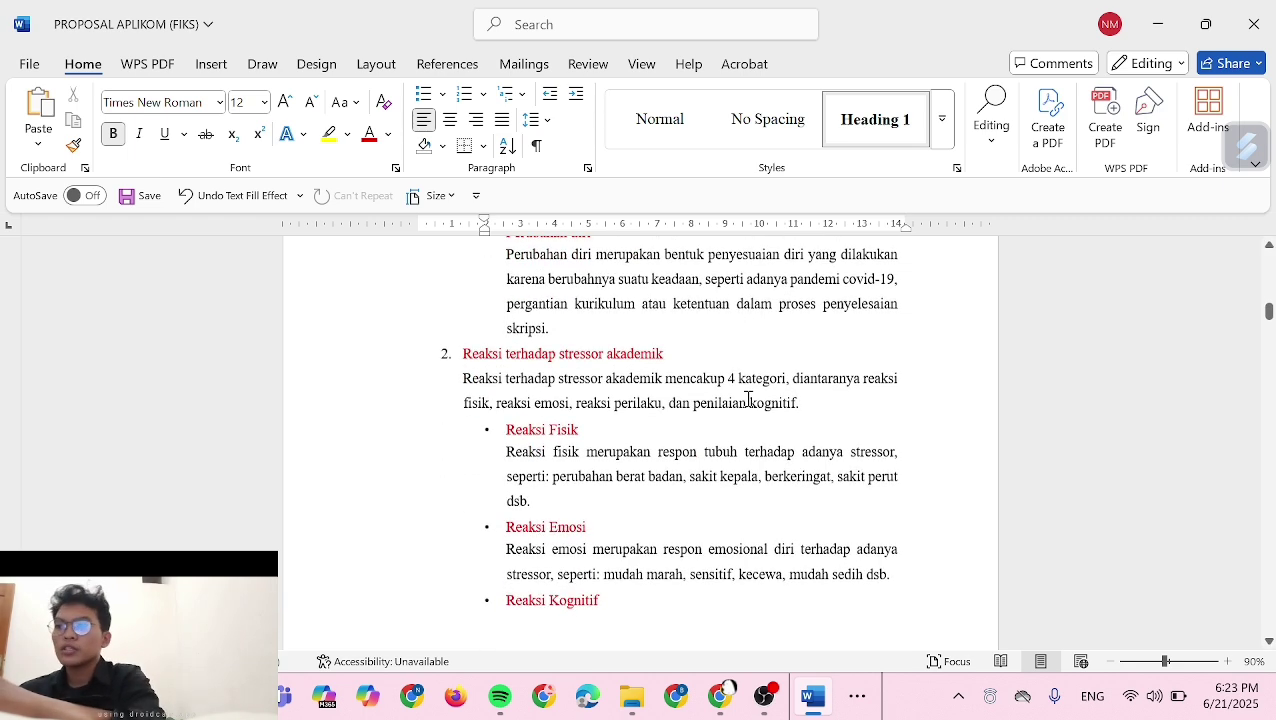
scroll(748, 399, "down", 2)
scroll(748, 399, "down", 4)
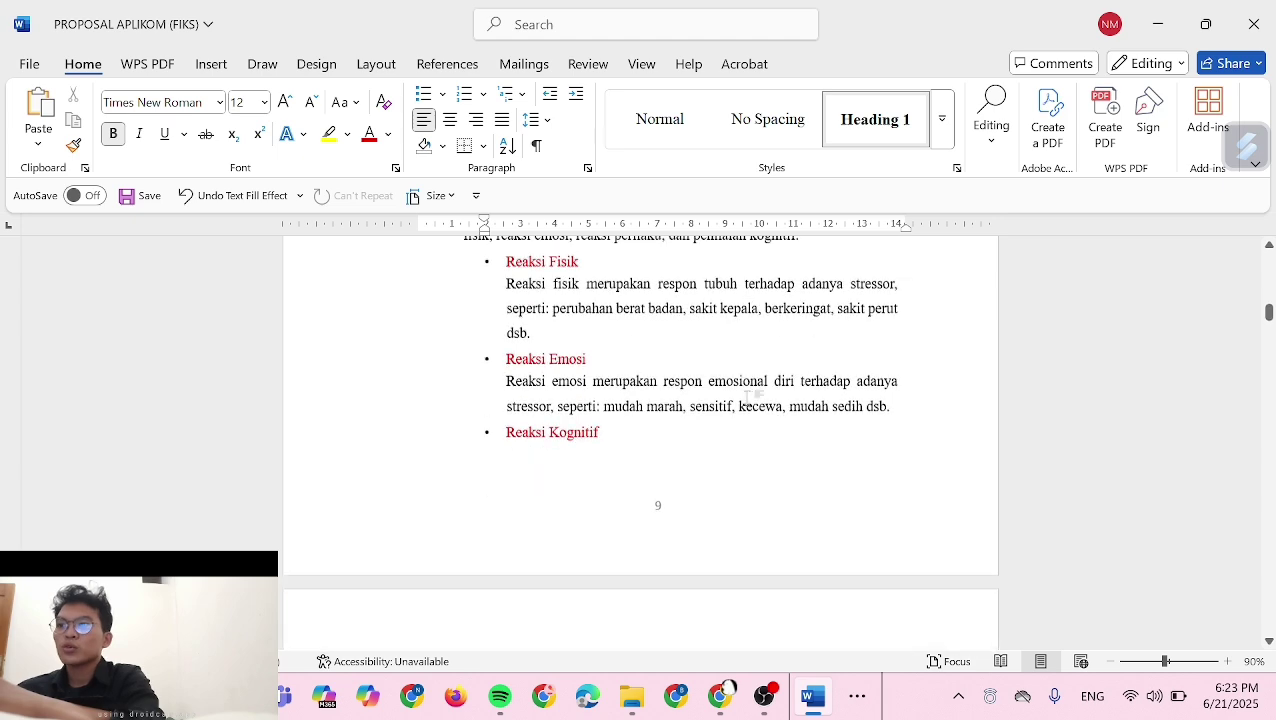
scroll(746, 398, "down", 7)
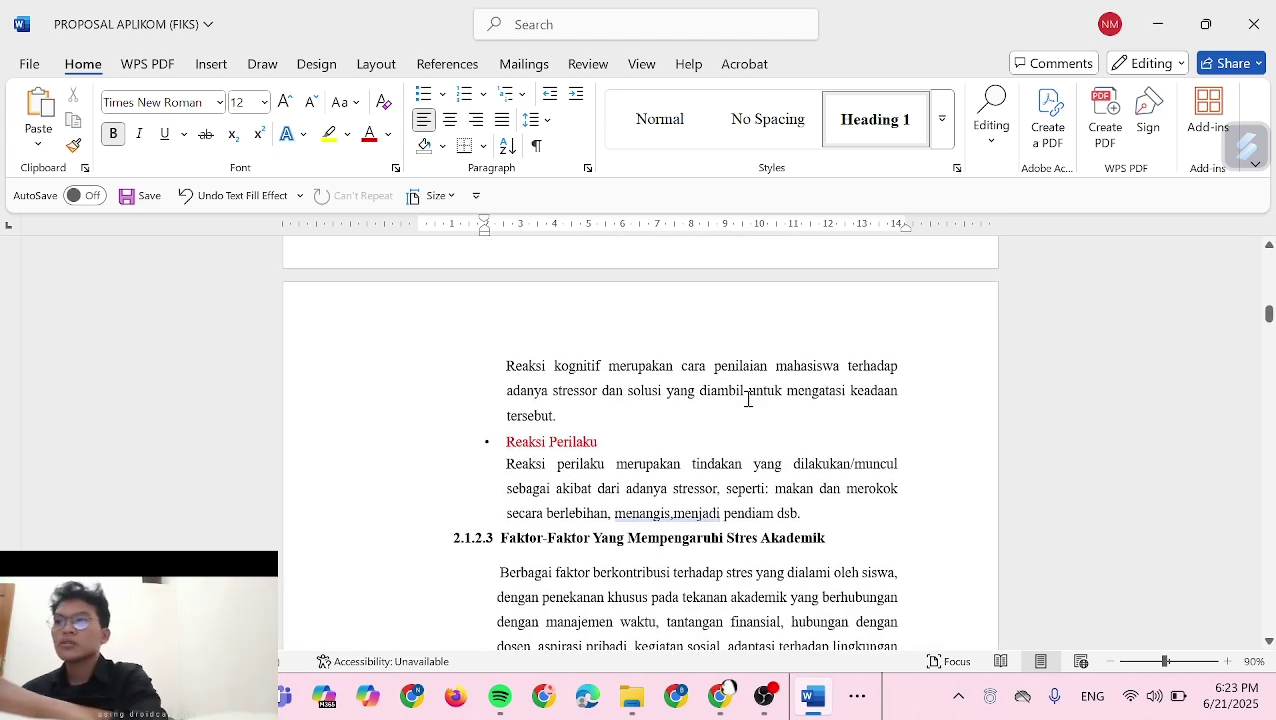
Read the proposal's sections on academic stress factors and measurement, the aggressive behaviour definition and aspects, and the research hypothesis
scroll(748, 399, "down", 10)
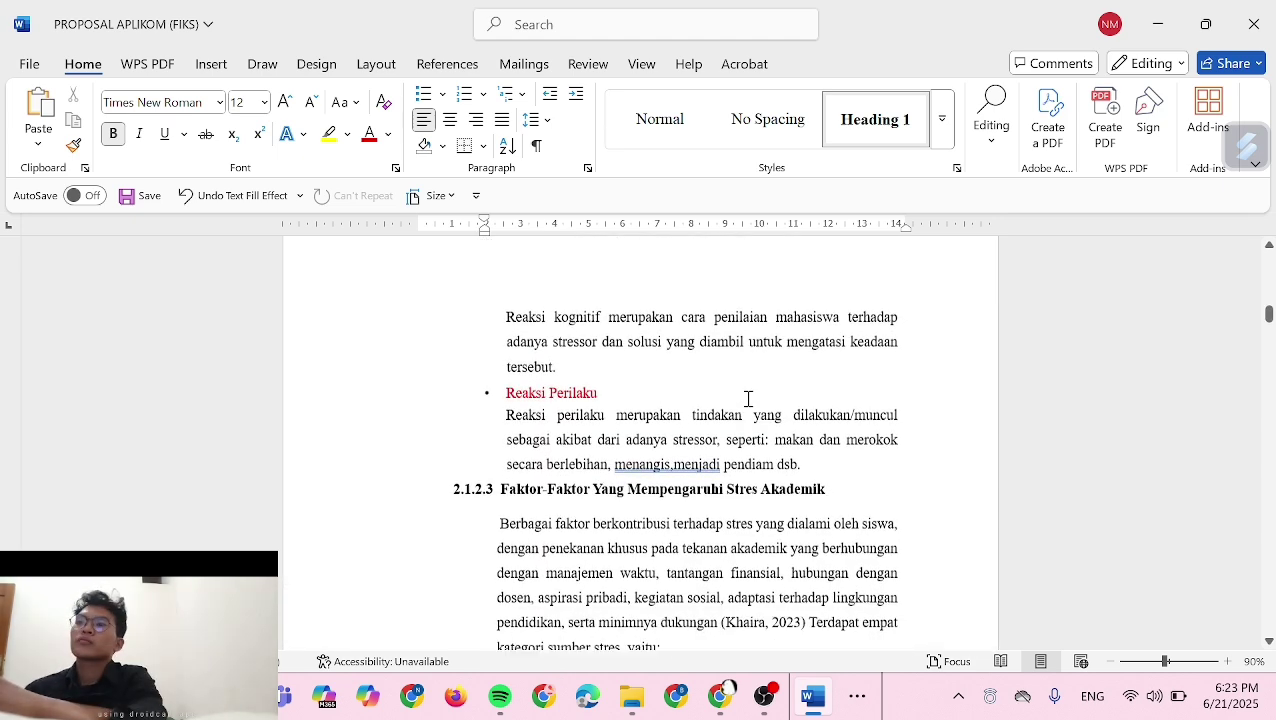
scroll(748, 399, "down", 4)
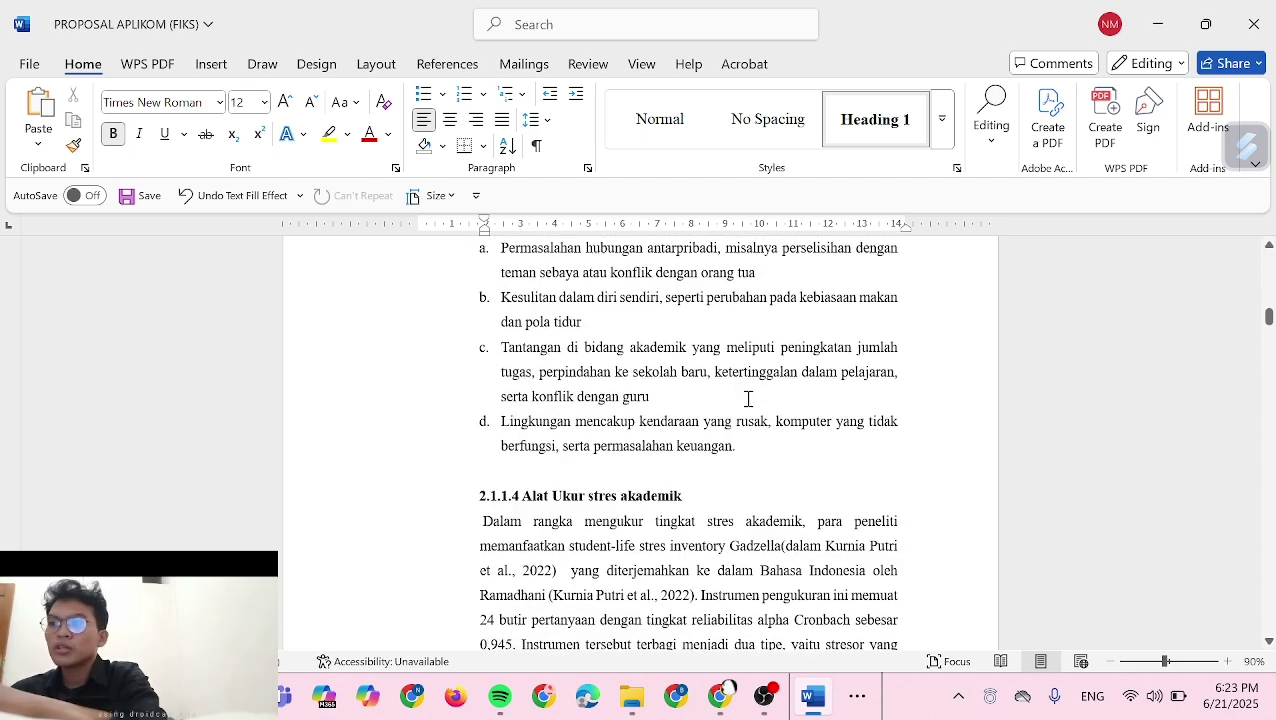
scroll(748, 399, "down", 4)
scroll(748, 399, "down", 15)
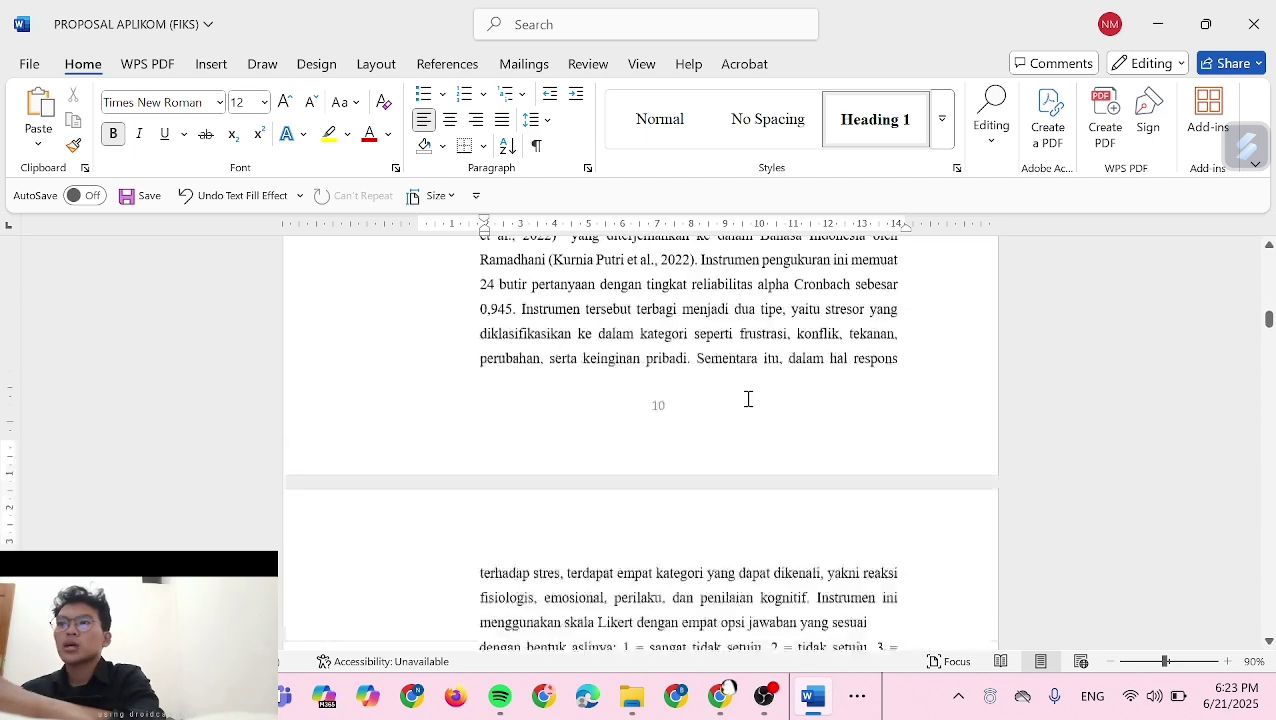
scroll(748, 399, "down", 3)
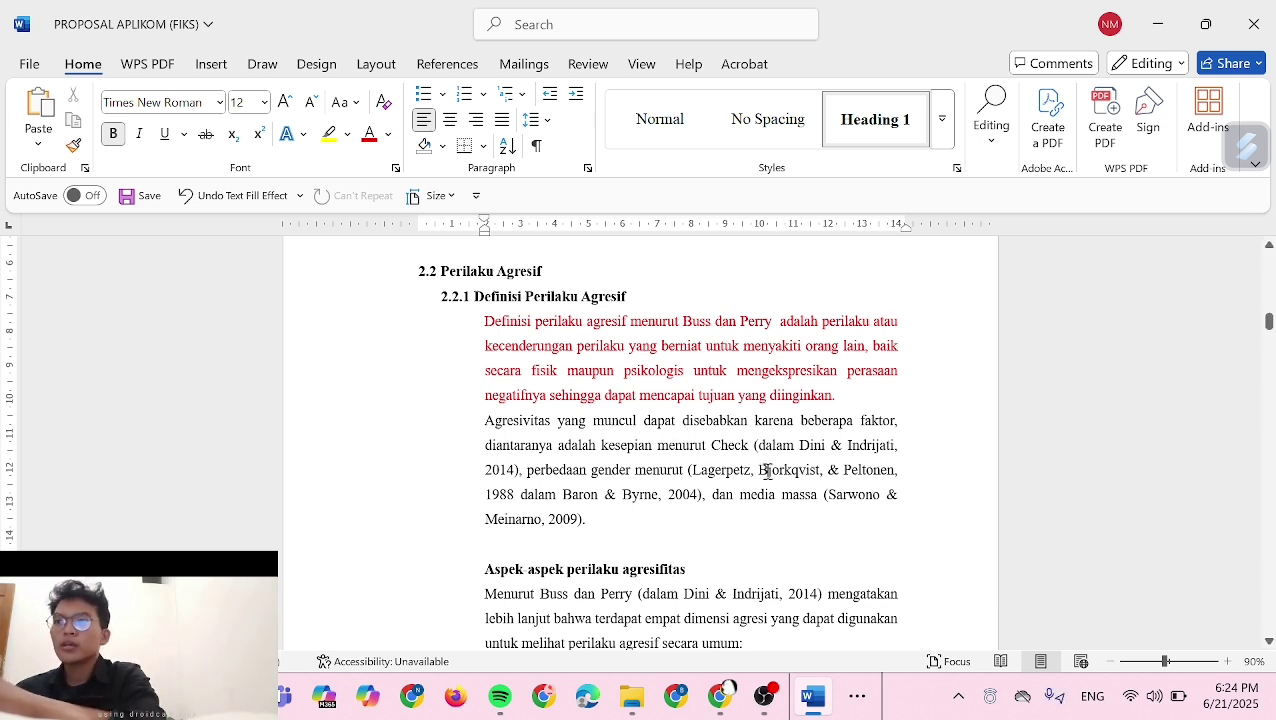
scroll(835, 510, "down", 5)
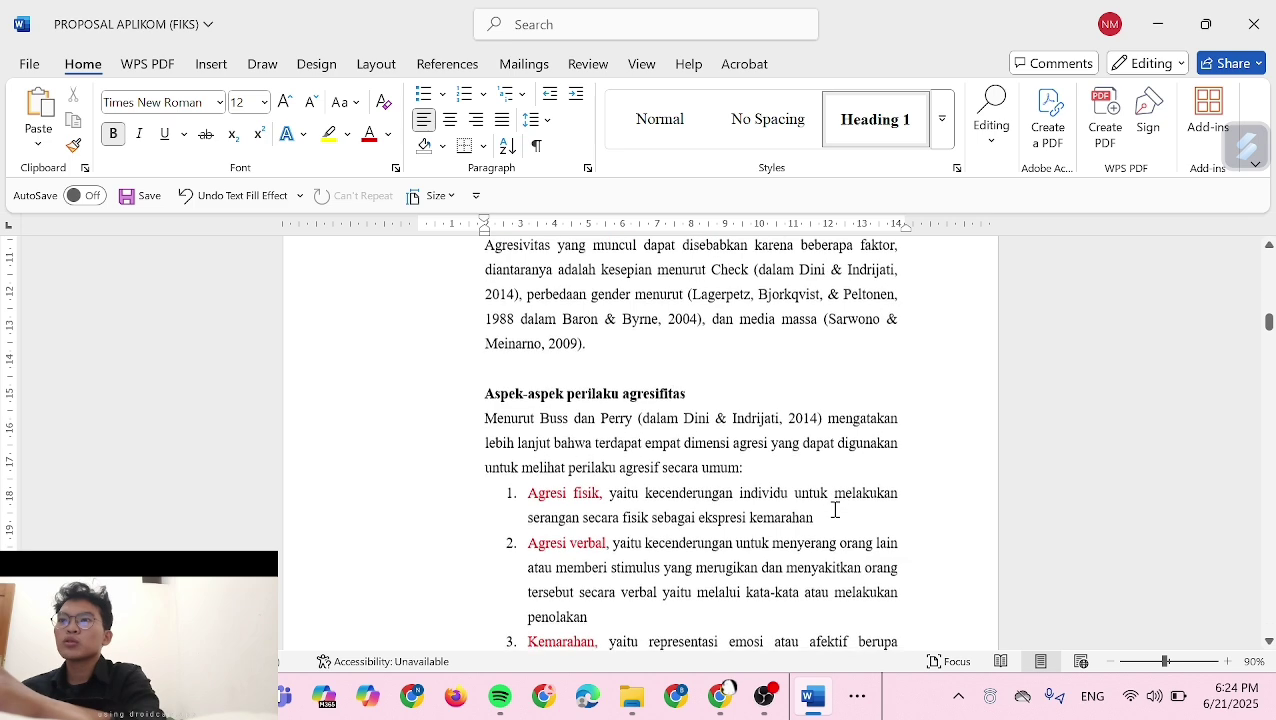
scroll(835, 510, "down", 2)
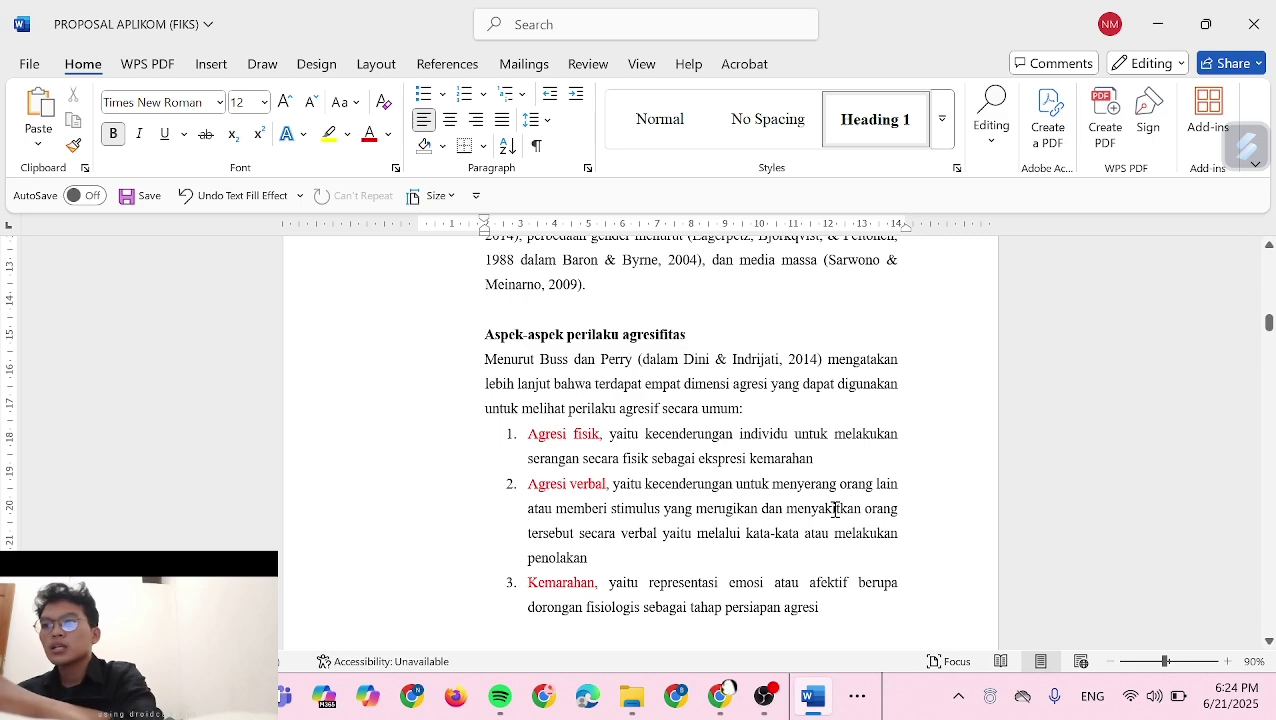
scroll(835, 510, "down", 12)
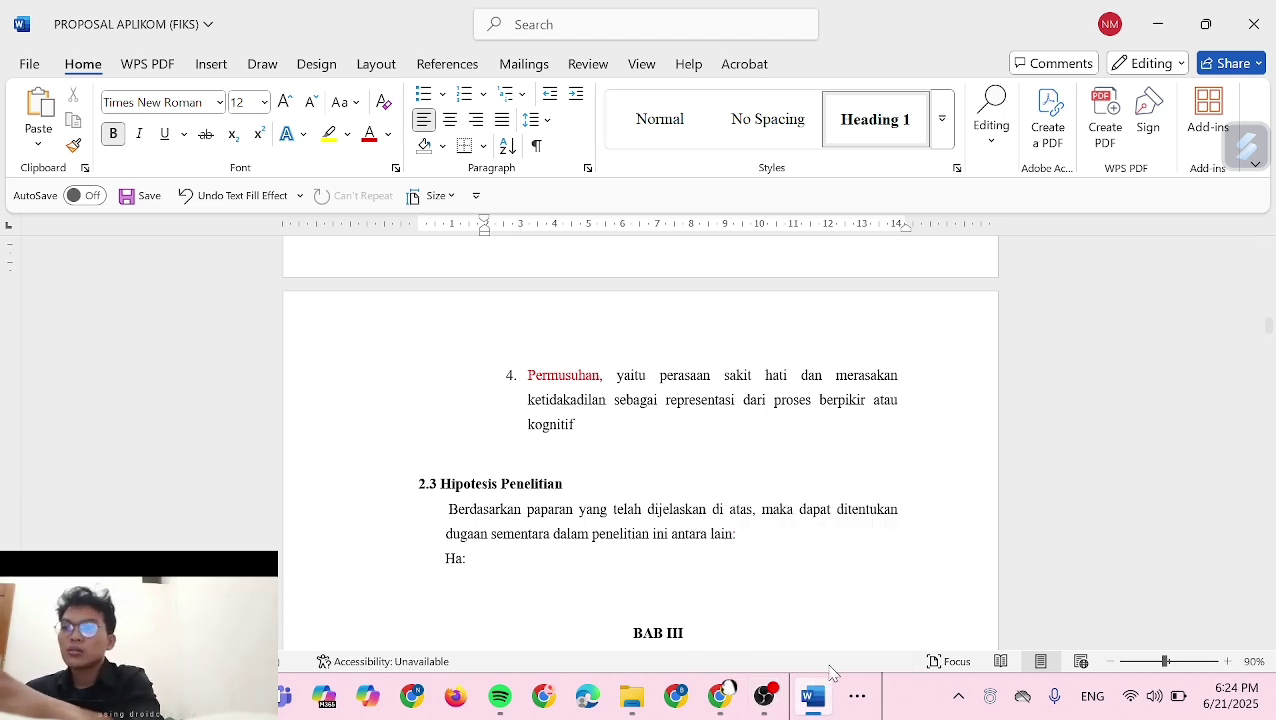
Switch to WPS Office and examine the Blue Print Stress Akademik table's aspects, indicators and favorable and unfavorable item numbers
mouse_move(825, 683)
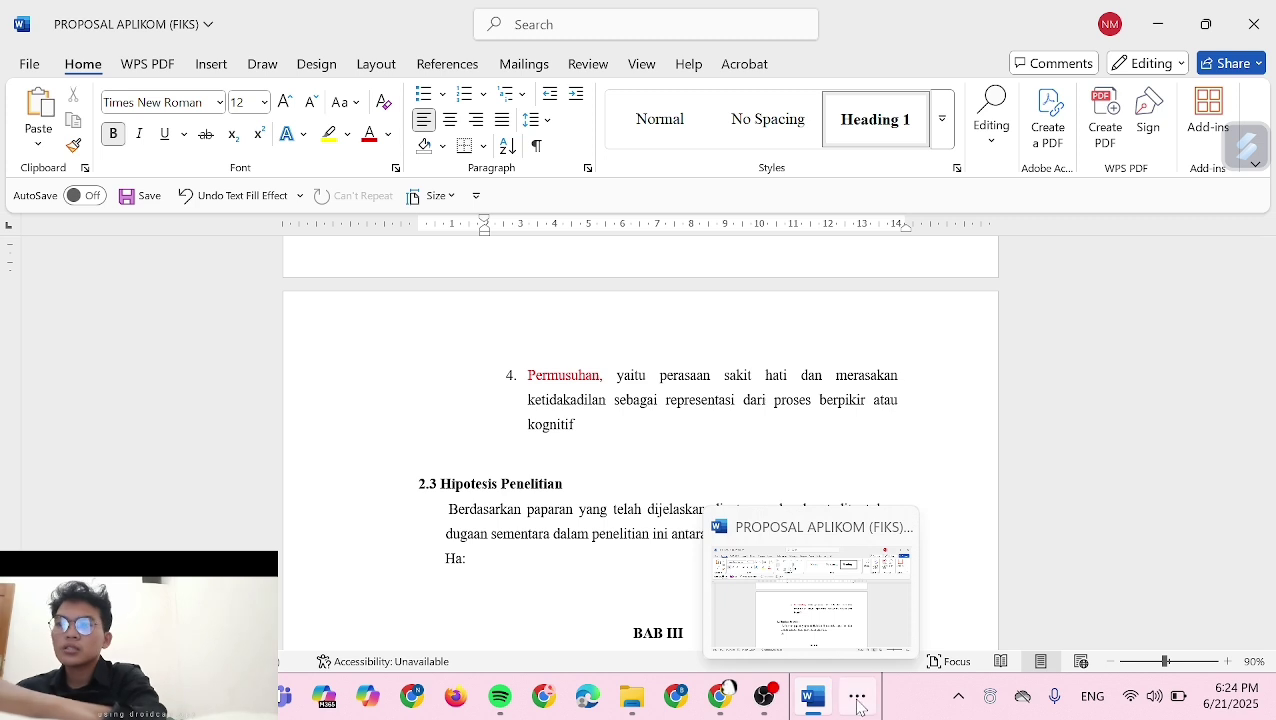
left_click(858, 708)
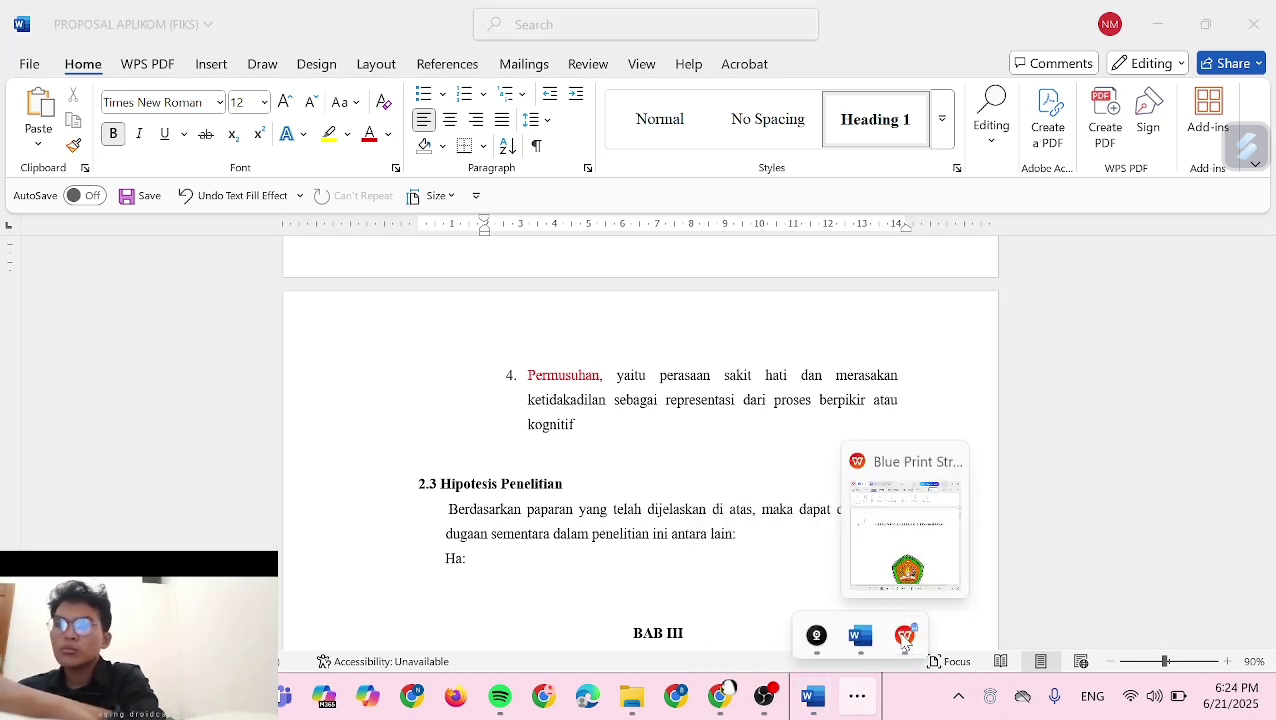
left_click(904, 636)
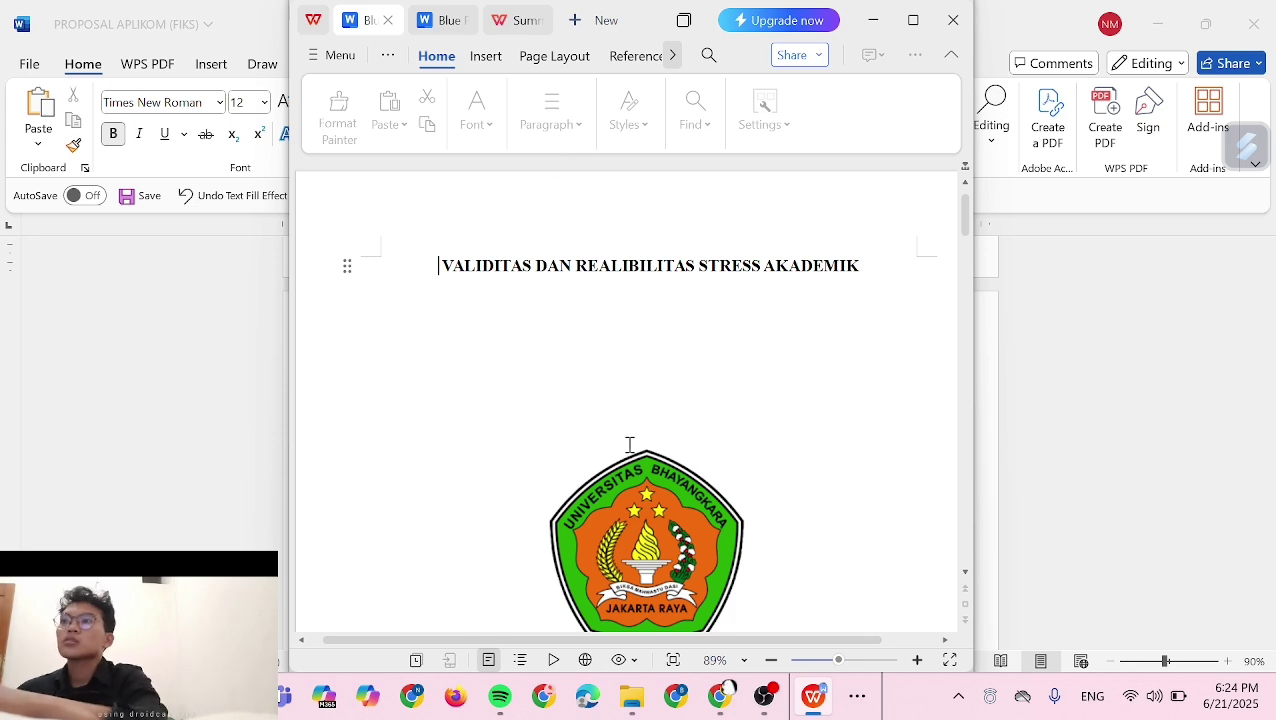
scroll(633, 452, "down", 3)
scroll(634, 458, "down", 7)
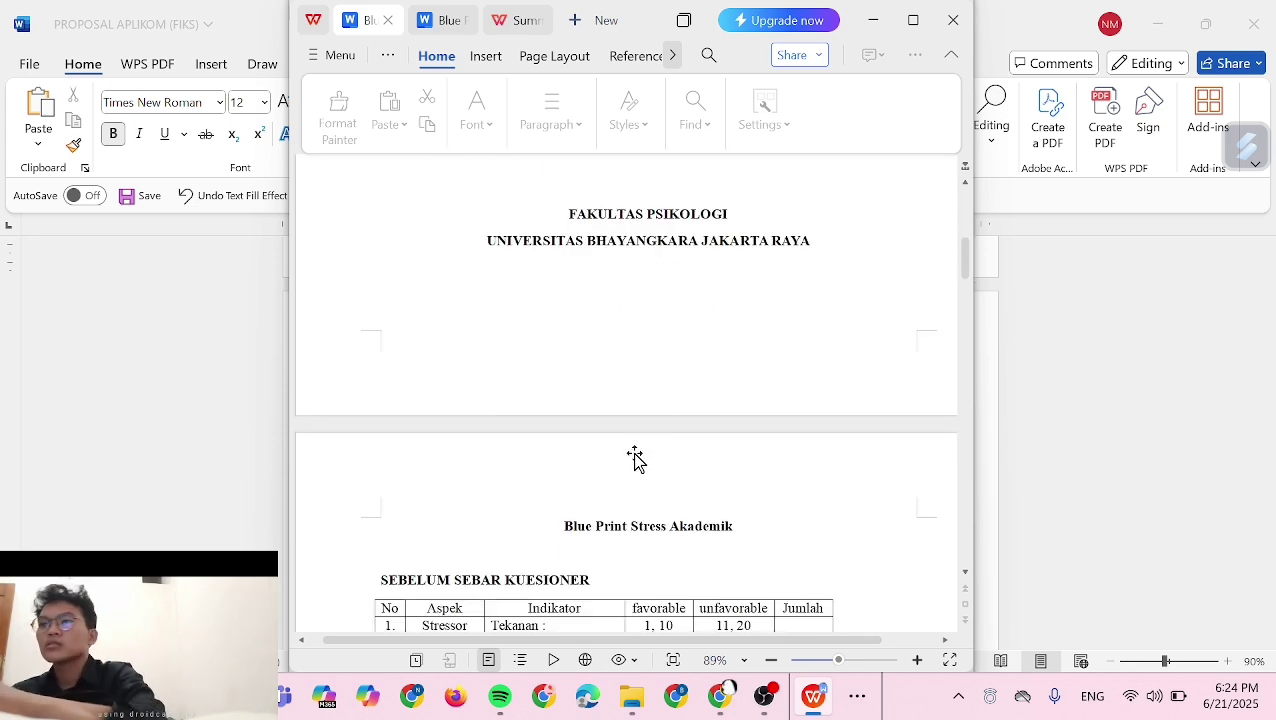
scroll(634, 458, "down", 2)
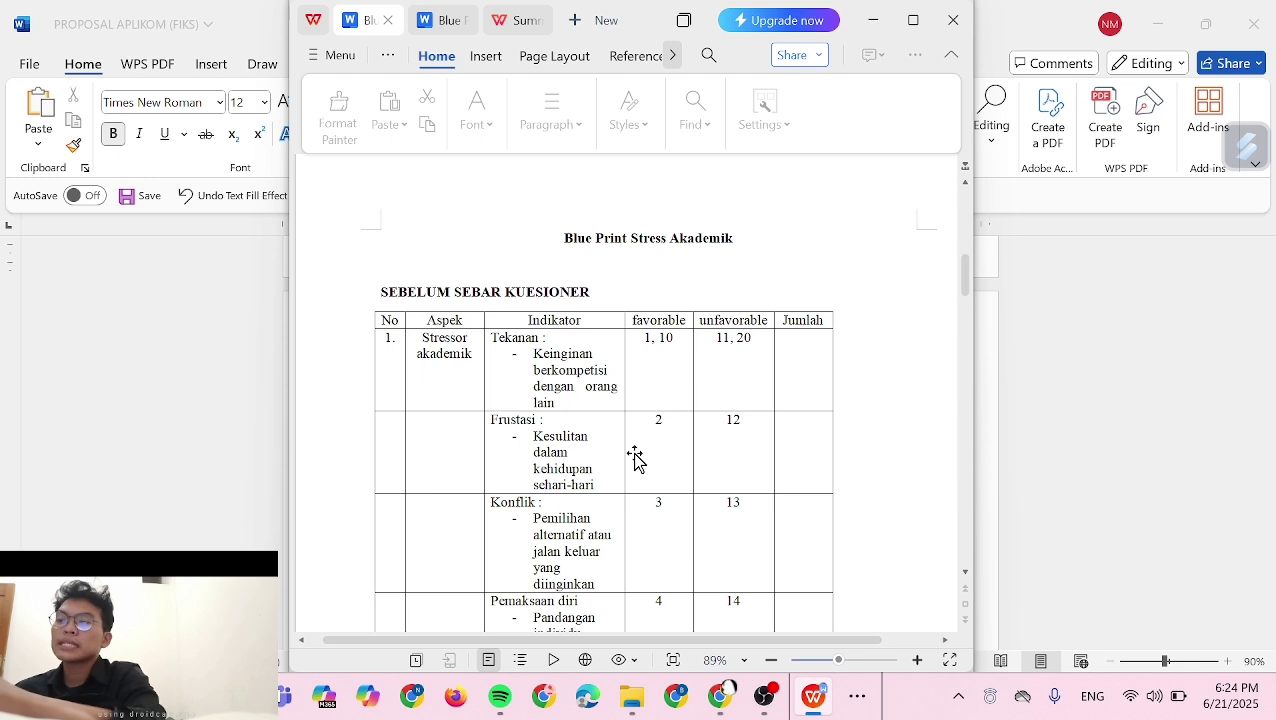
scroll(634, 456, "down", 1)
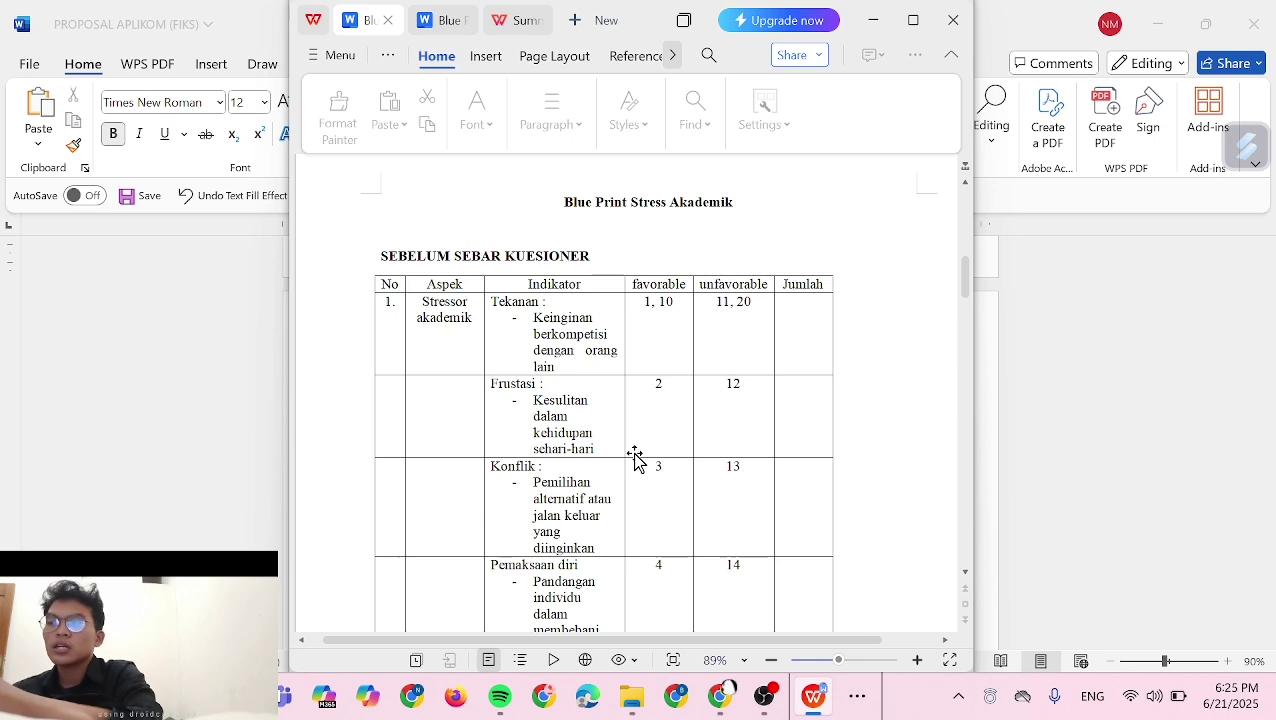
scroll(634, 455, "down", 1)
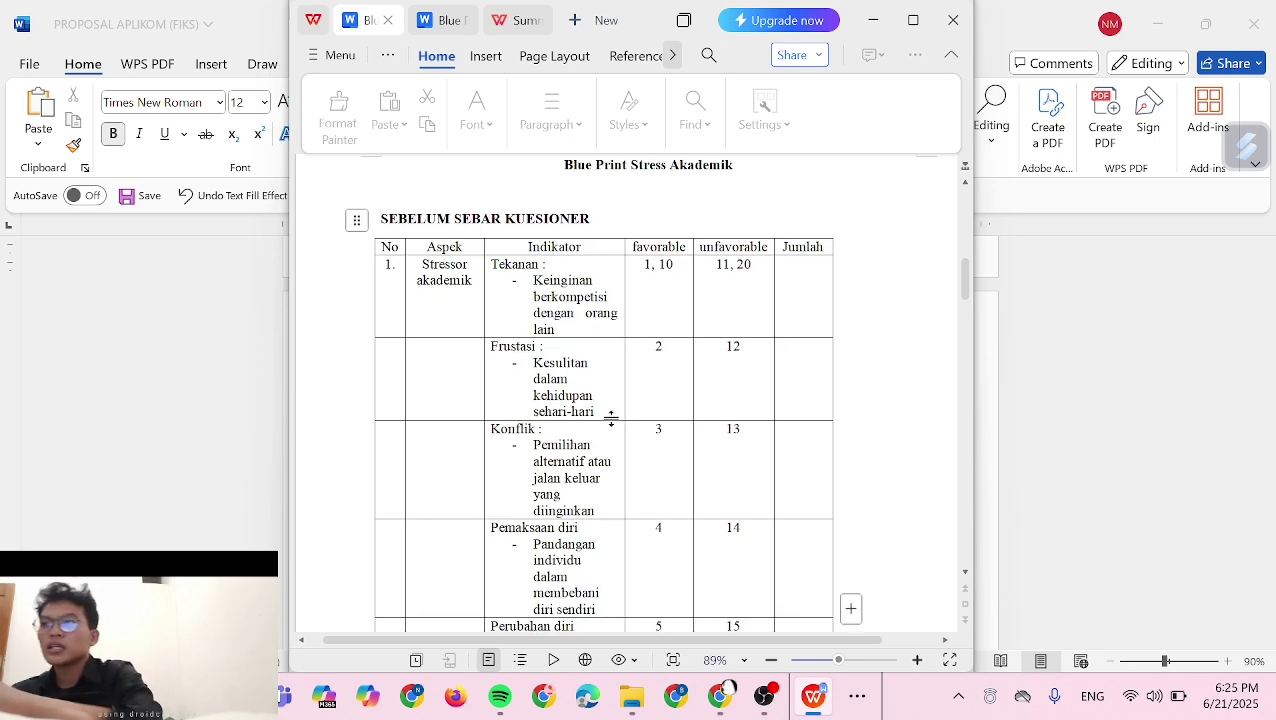
scroll(620, 430, "down", 2)
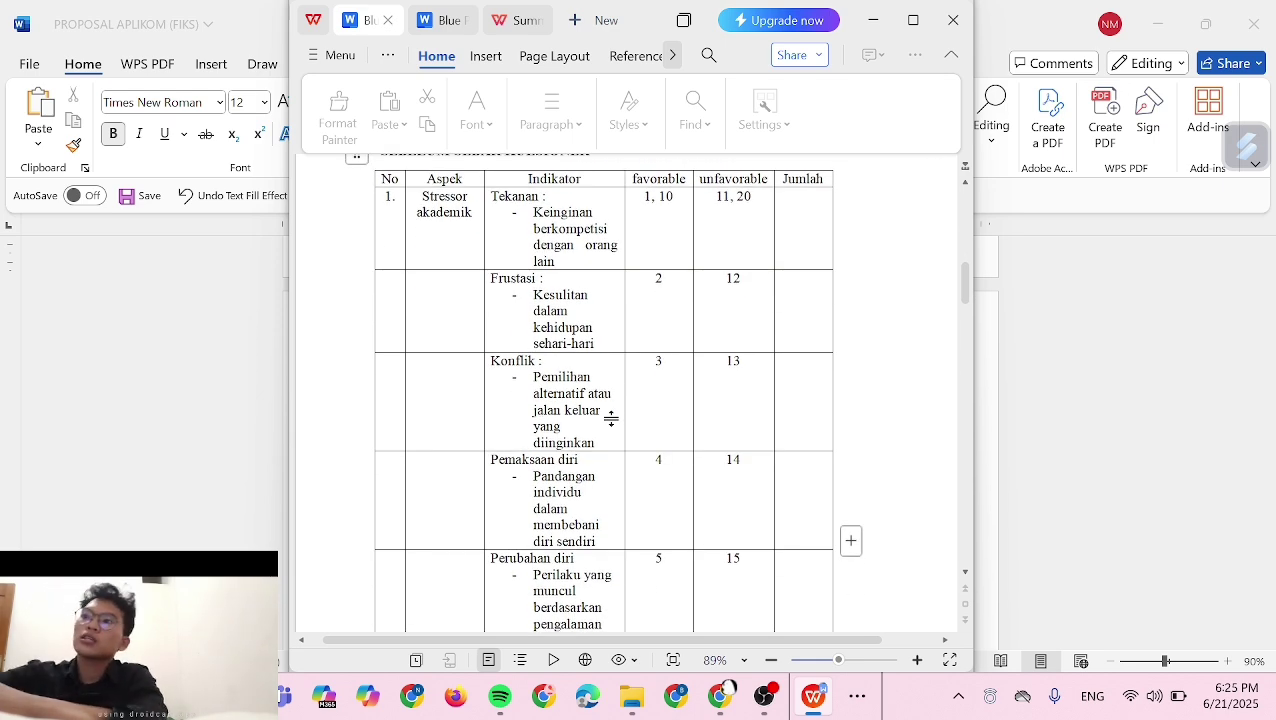
scroll(610, 420, "down", 3)
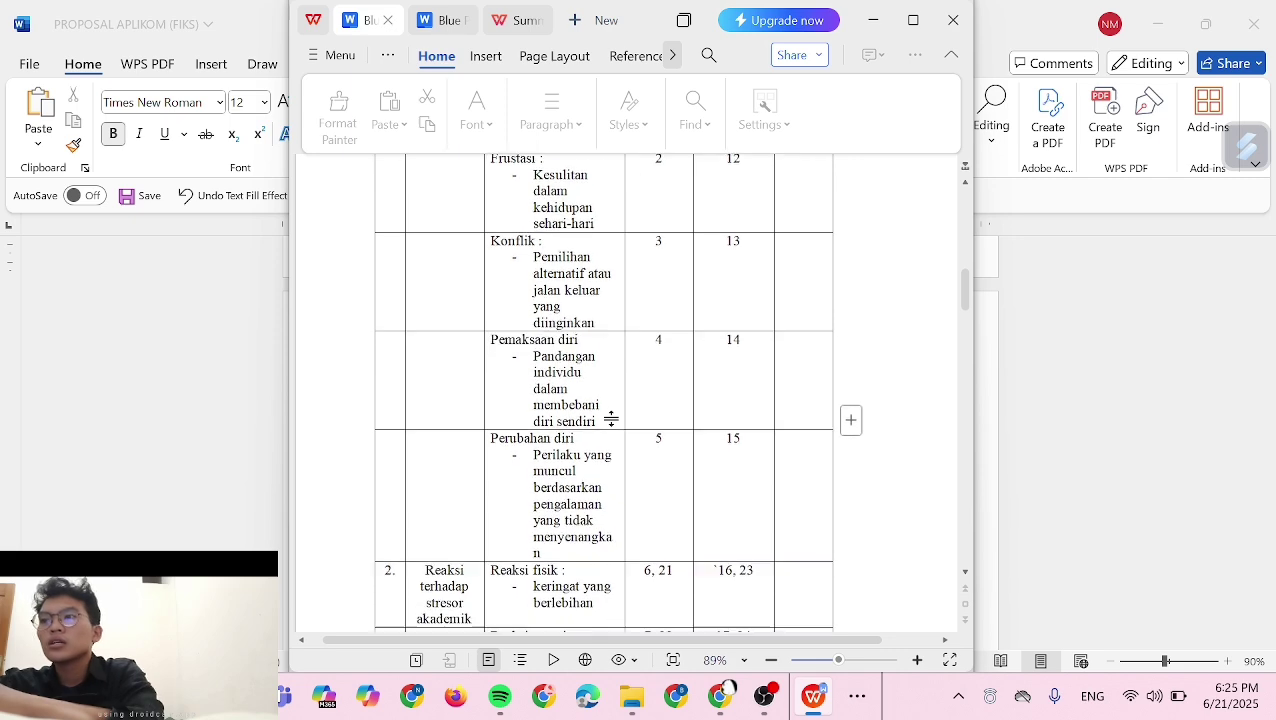
scroll(611, 419, "up", 4)
scroll(611, 419, "down", 3)
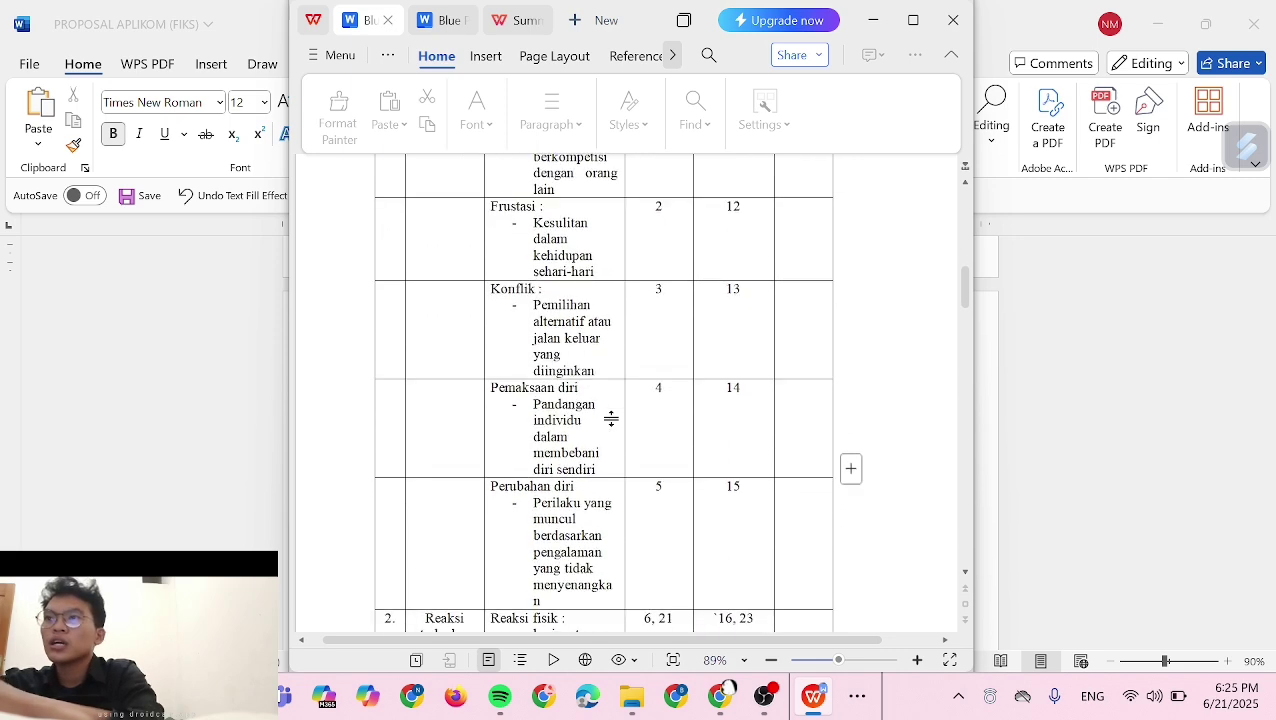
scroll(611, 419, "down", 10)
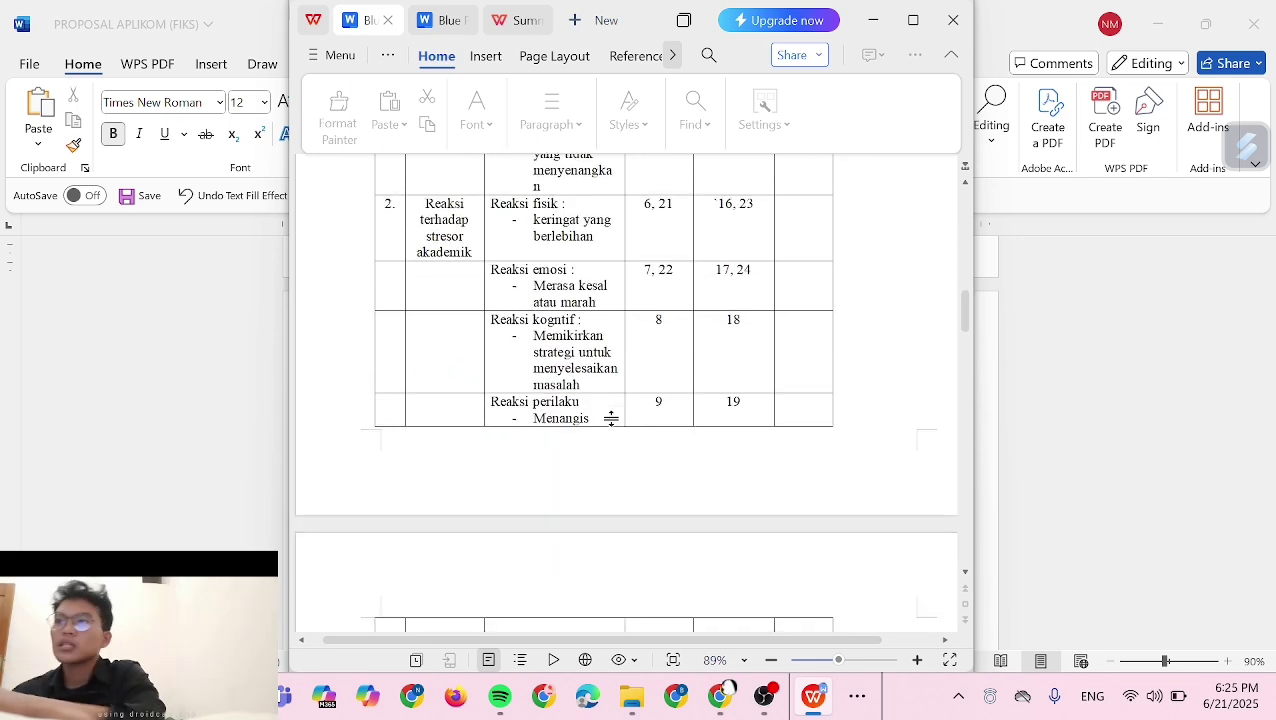
Examine the statements in the Skala Aitem table of the academic stress blueprint, comparing them with the indicator table above
scroll(611, 419, "down", 8)
scroll(611, 419, "down", 2)
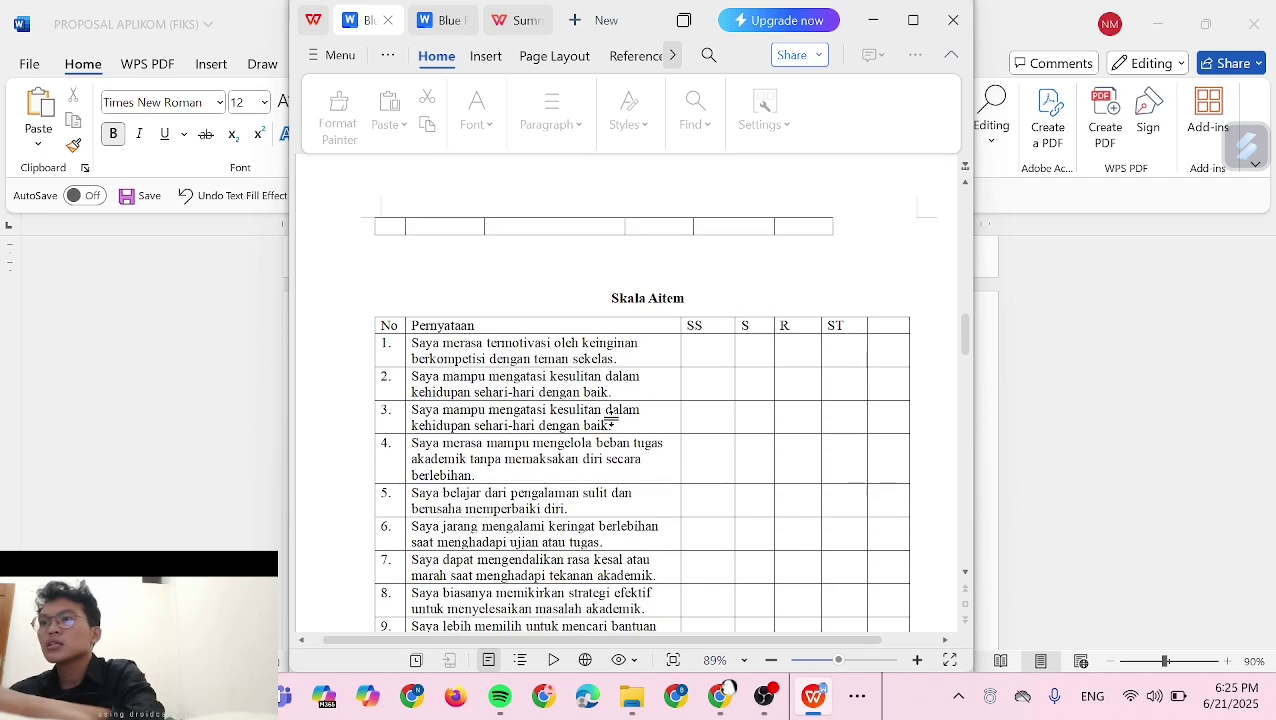
scroll(611, 419, "up", 2)
scroll(611, 419, "up", 4)
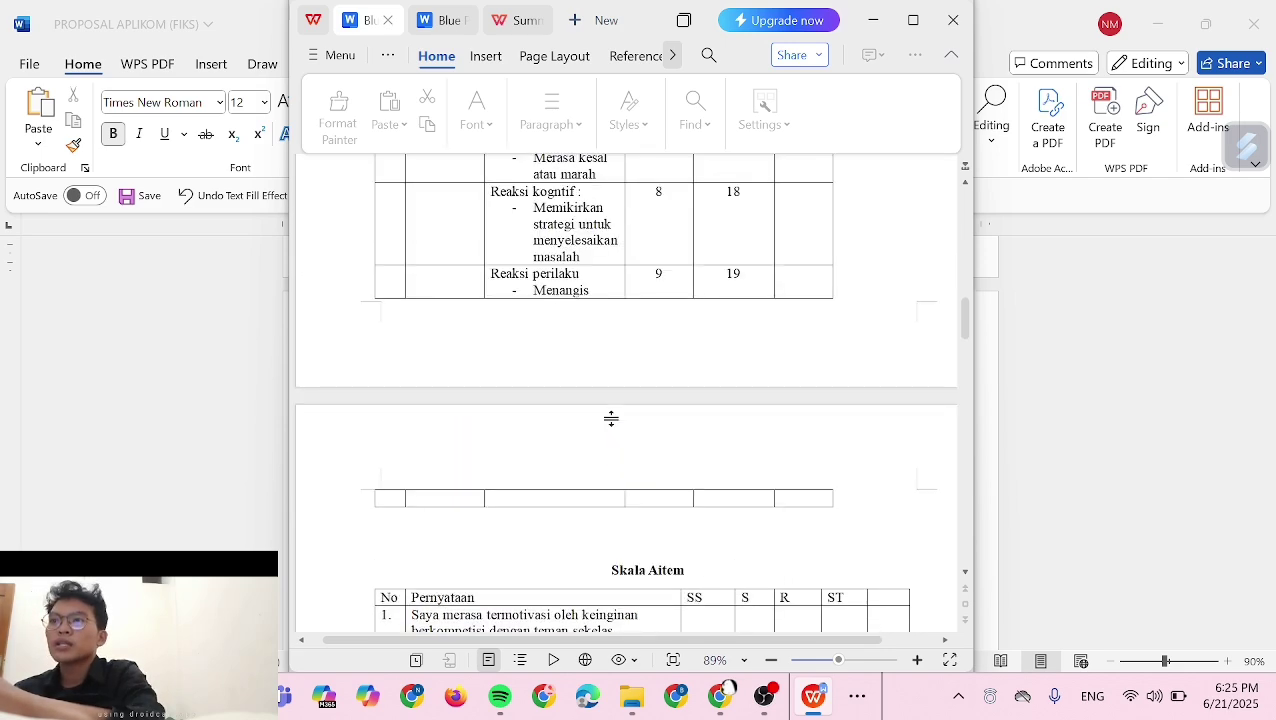
scroll(611, 419, "down", 8)
scroll(611, 419, "down", 10)
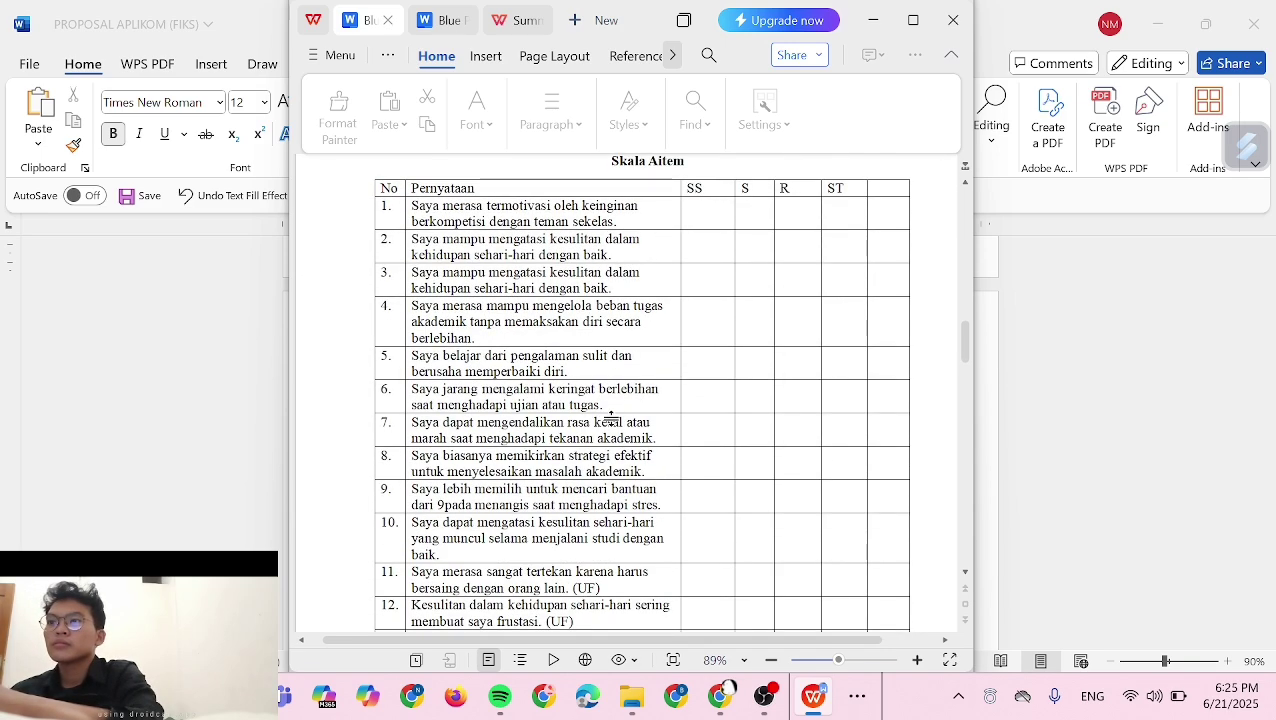
scroll(611, 419, "down", 10)
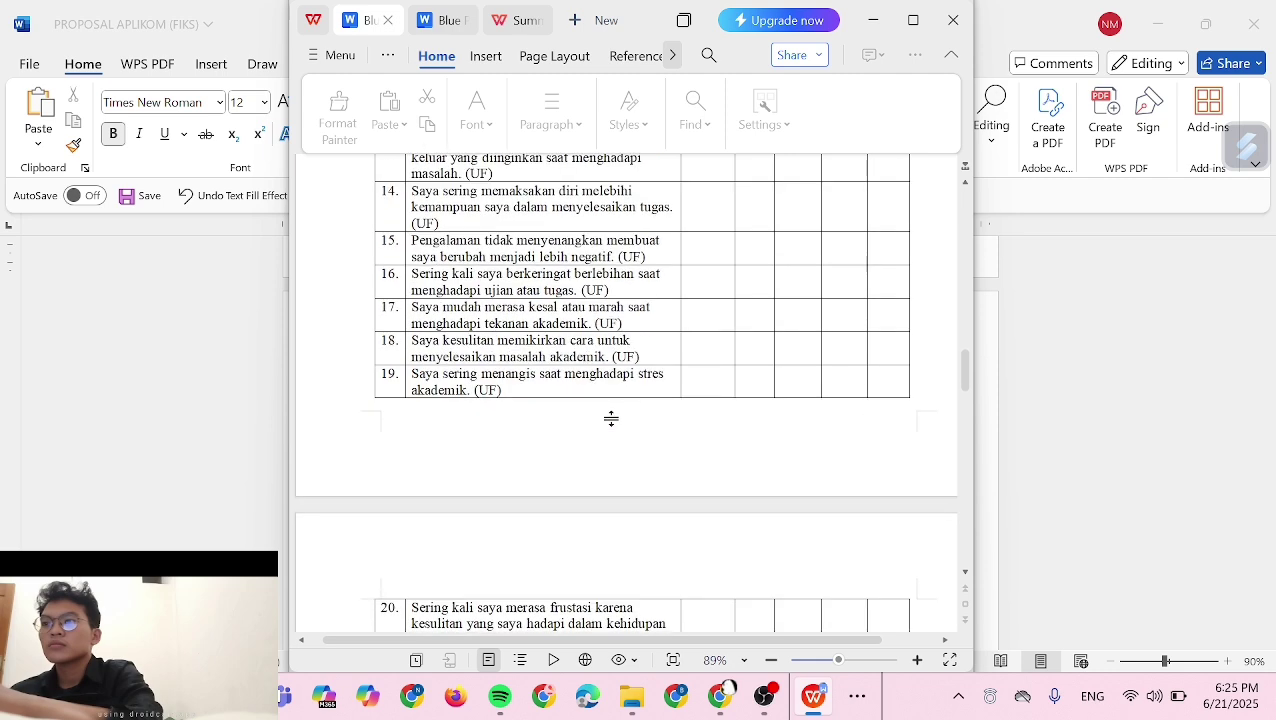
scroll(611, 413, "up", 20)
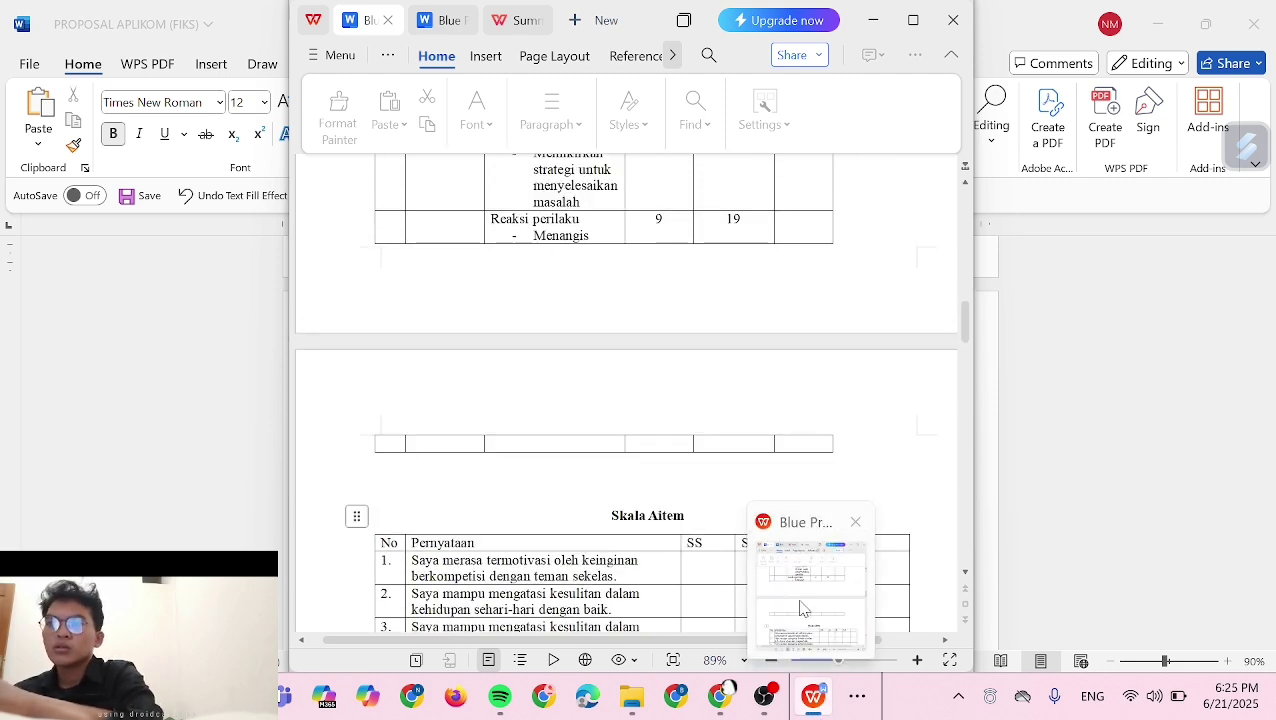
Examine the Blue Print Perilaku Agresifitas document's aspects, indicators and item numbers, along with the statements in its Skala Aitem table
left_click(443, 17)
scroll(531, 383, "up", 3)
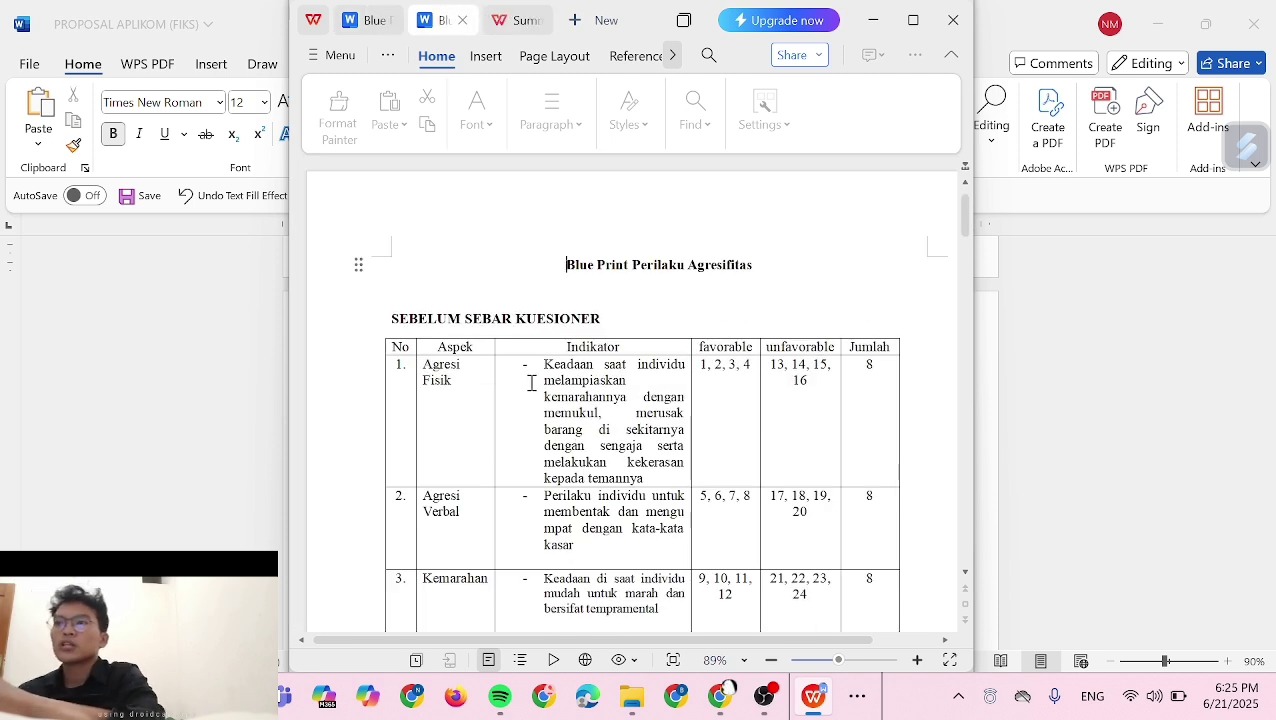
scroll(531, 383, "down", 2)
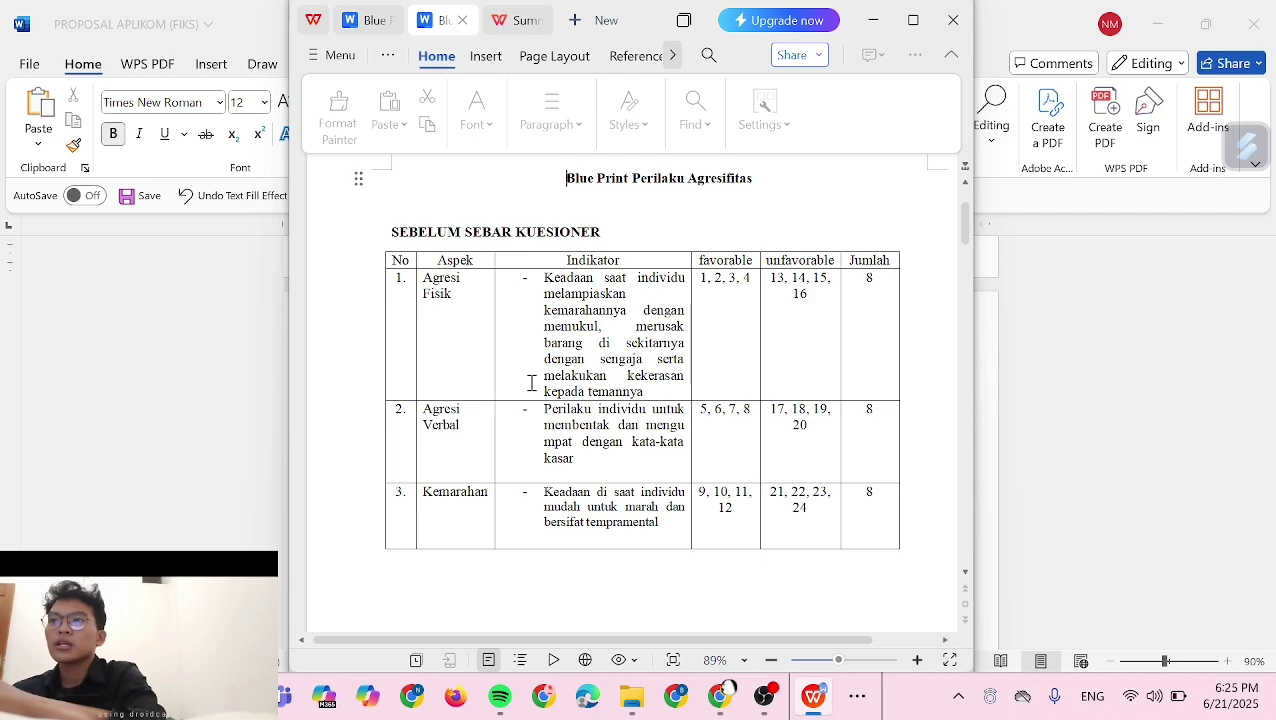
scroll(531, 383, "down", 2)
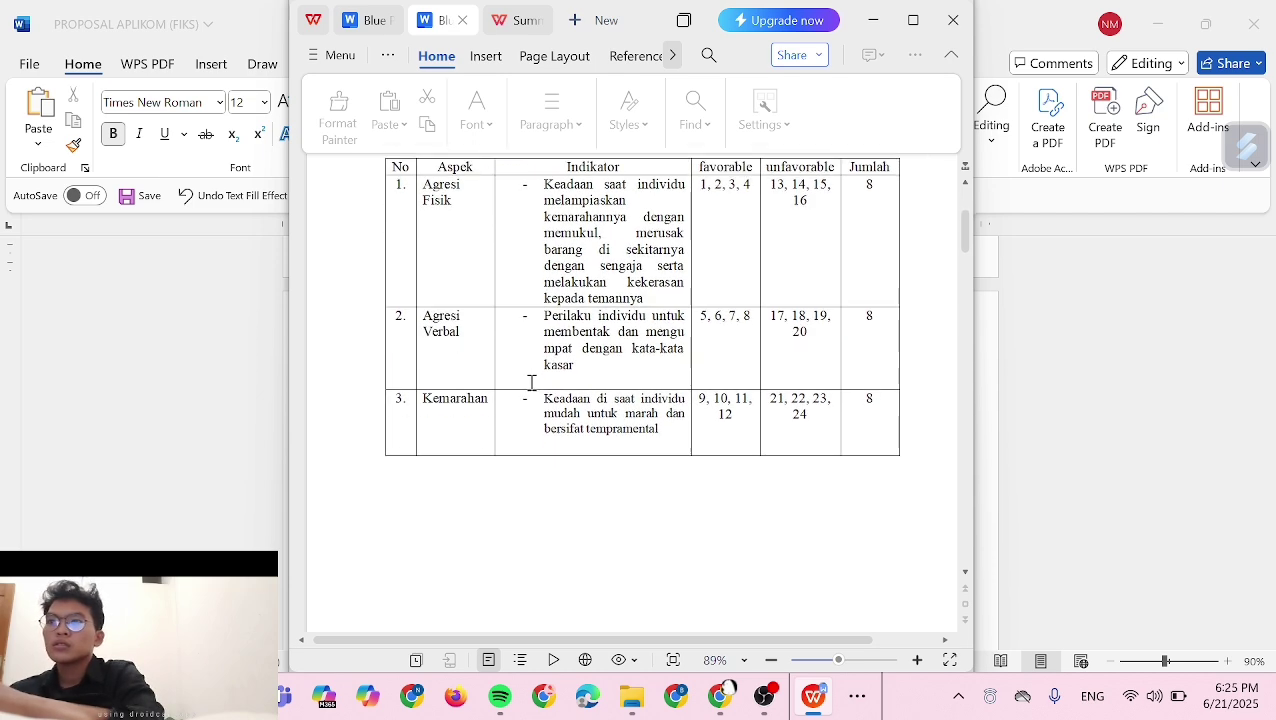
scroll(531, 383, "down", 15)
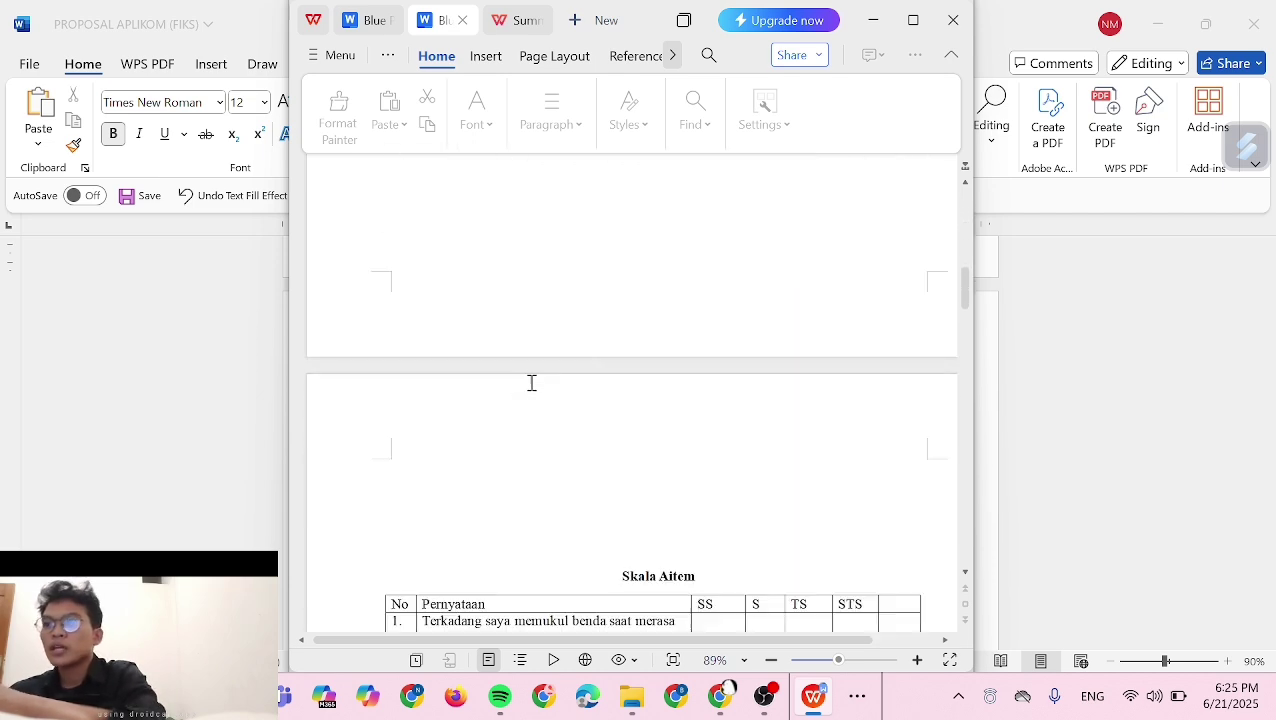
scroll(531, 383, "down", 5)
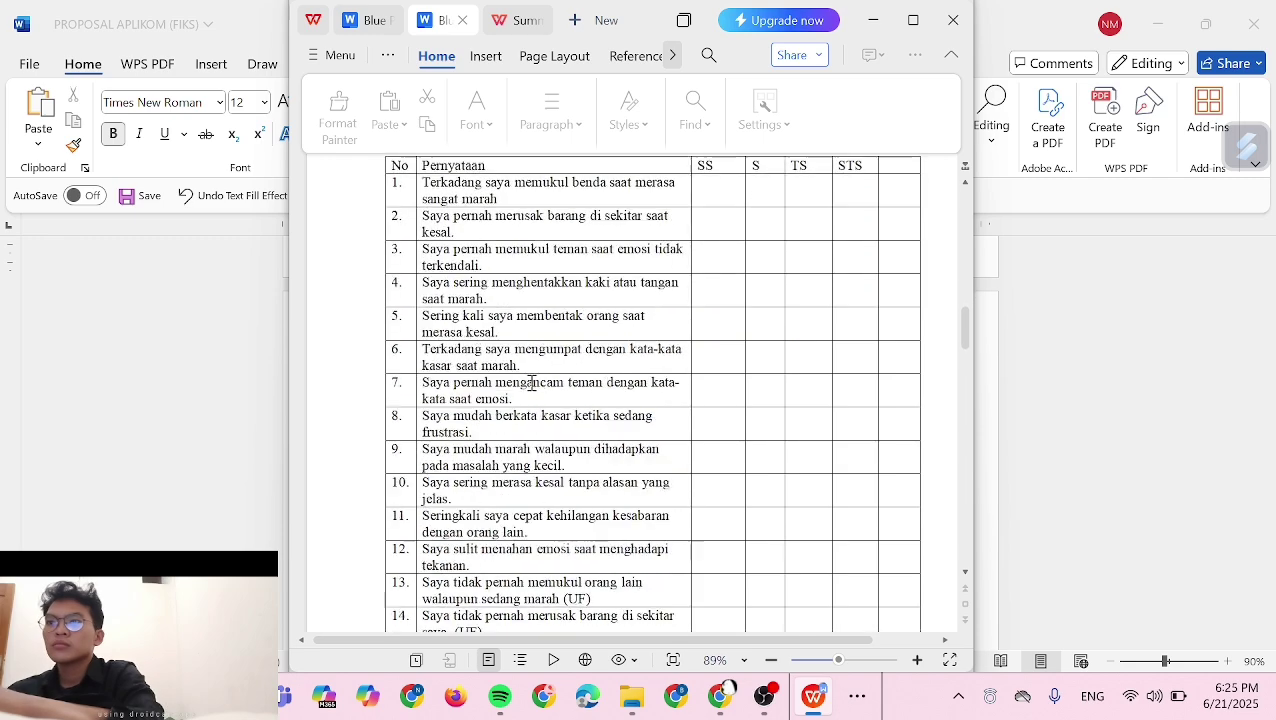
scroll(531, 383, "down", 6)
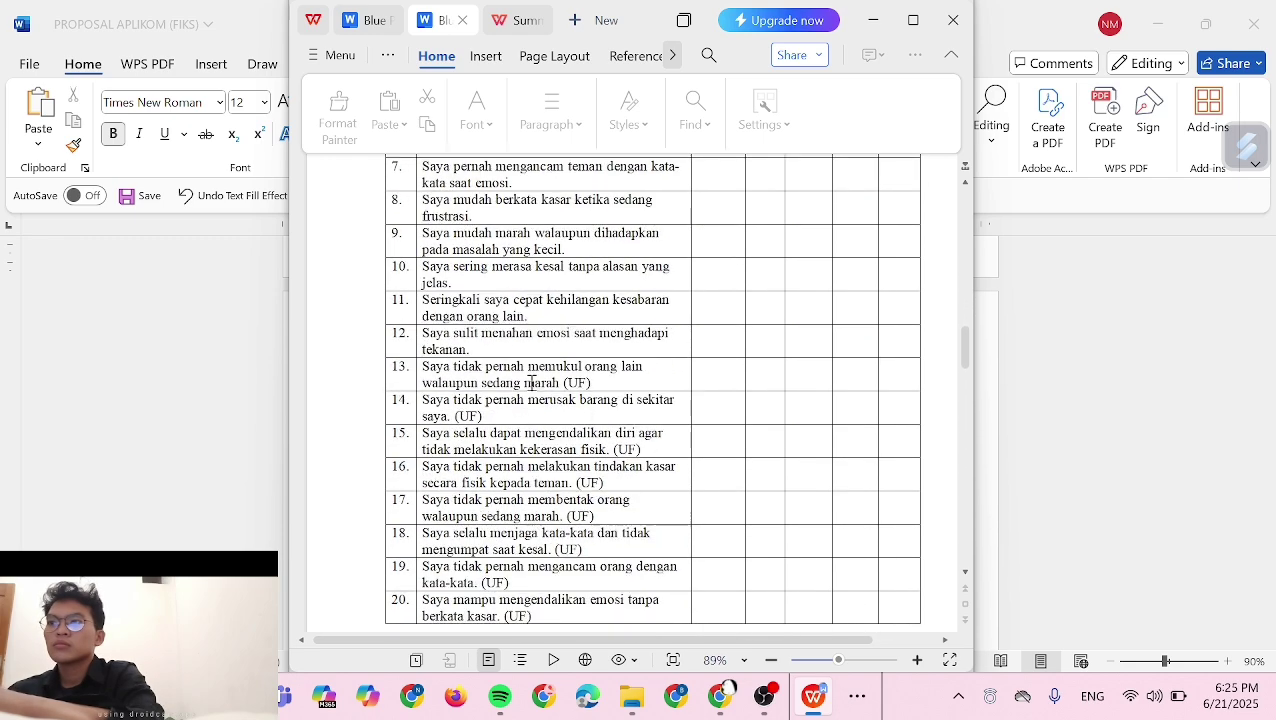
scroll(531, 383, "up", 20)
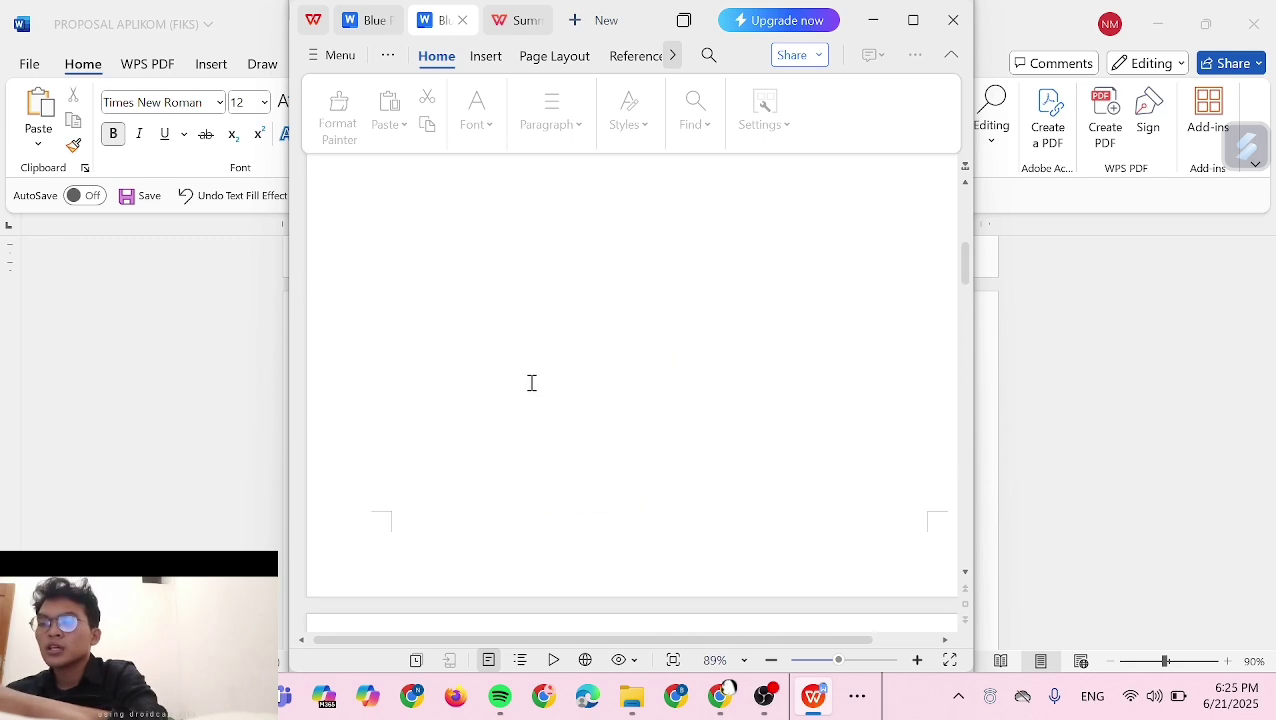
scroll(531, 383, "up", 5)
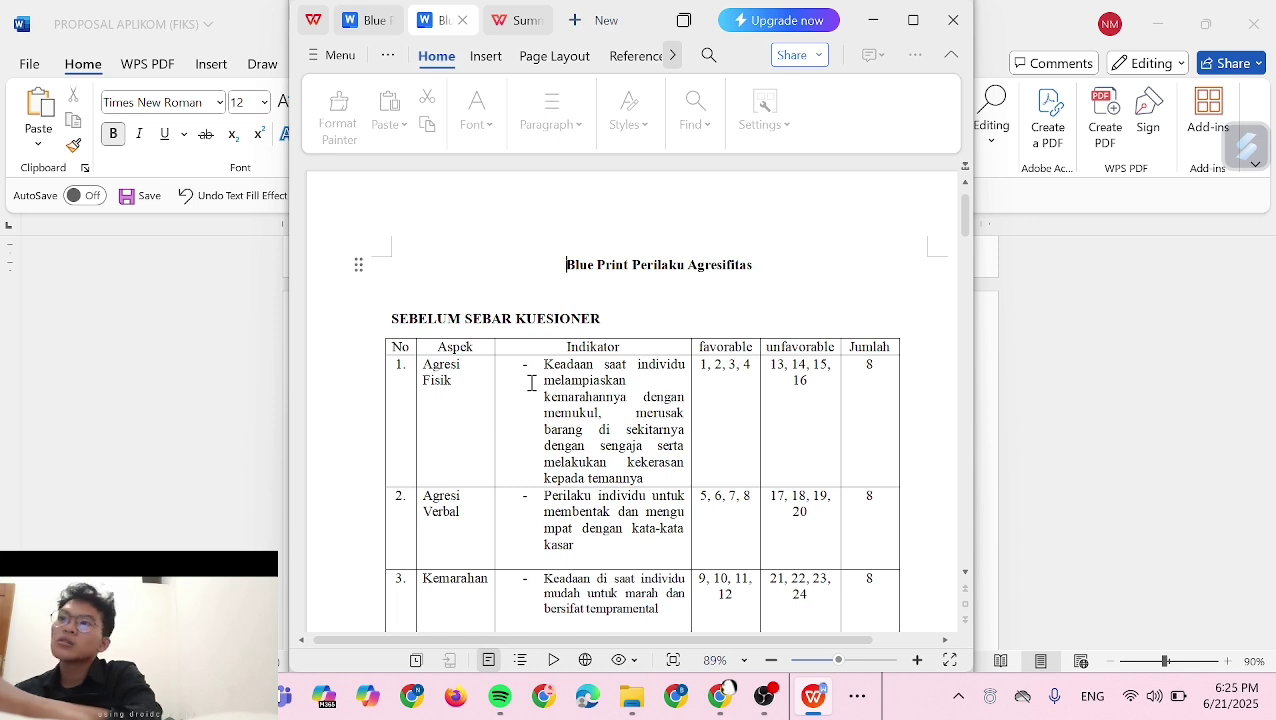
scroll(531, 383, "down", 2)
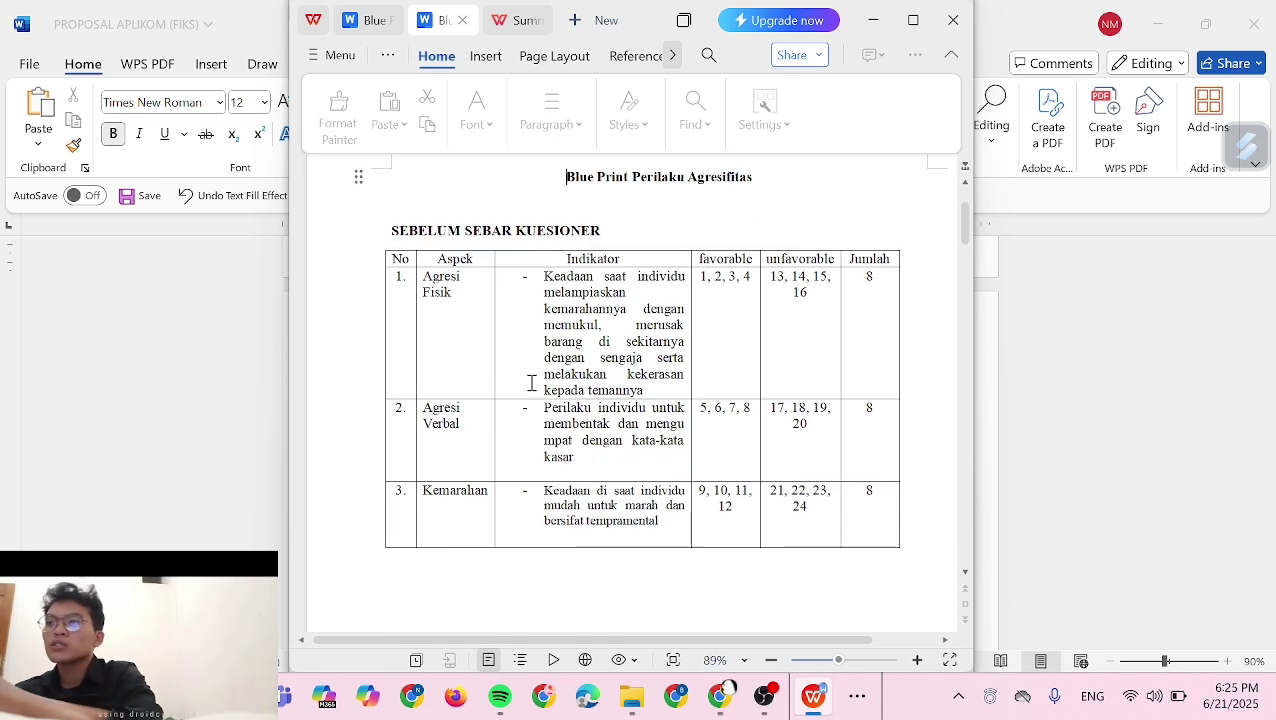
scroll(531, 383, "down", 5)
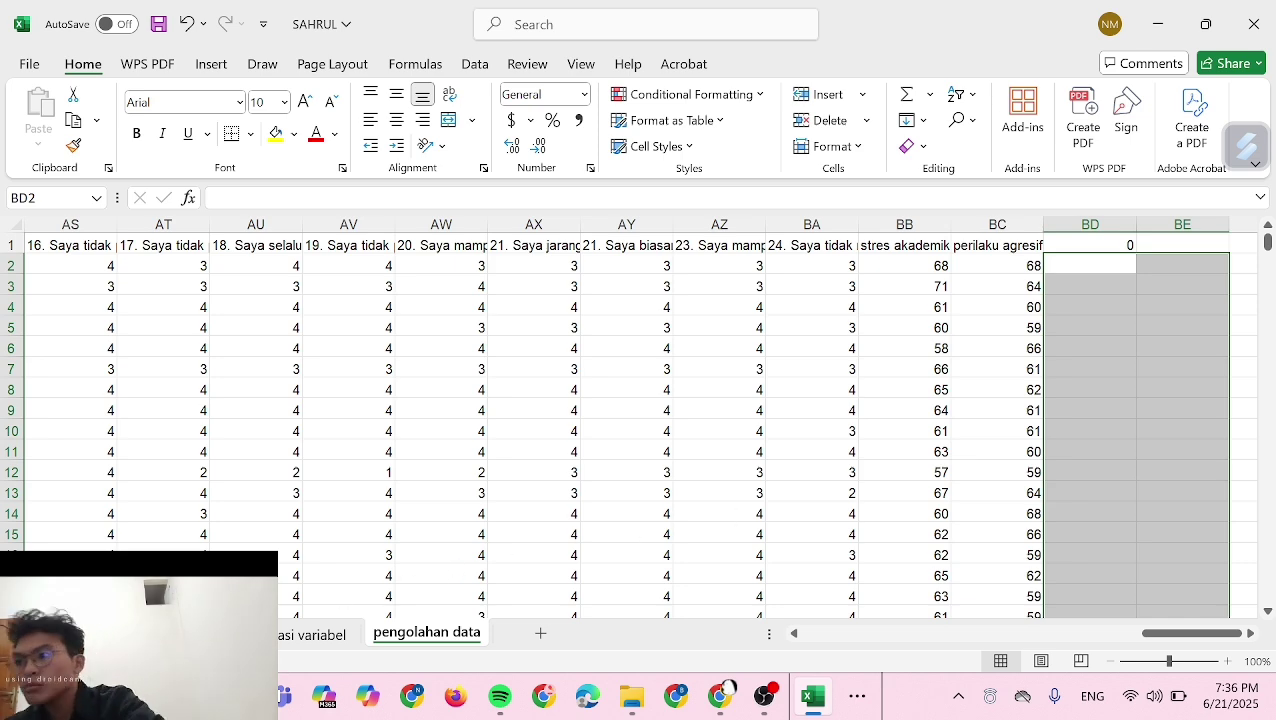
Examine the respondents' identity columns and item scores in the form respons sheet of the SAHRUL workbook in Excel
left_click(130, 635)
scroll(372, 464, "left", 5)
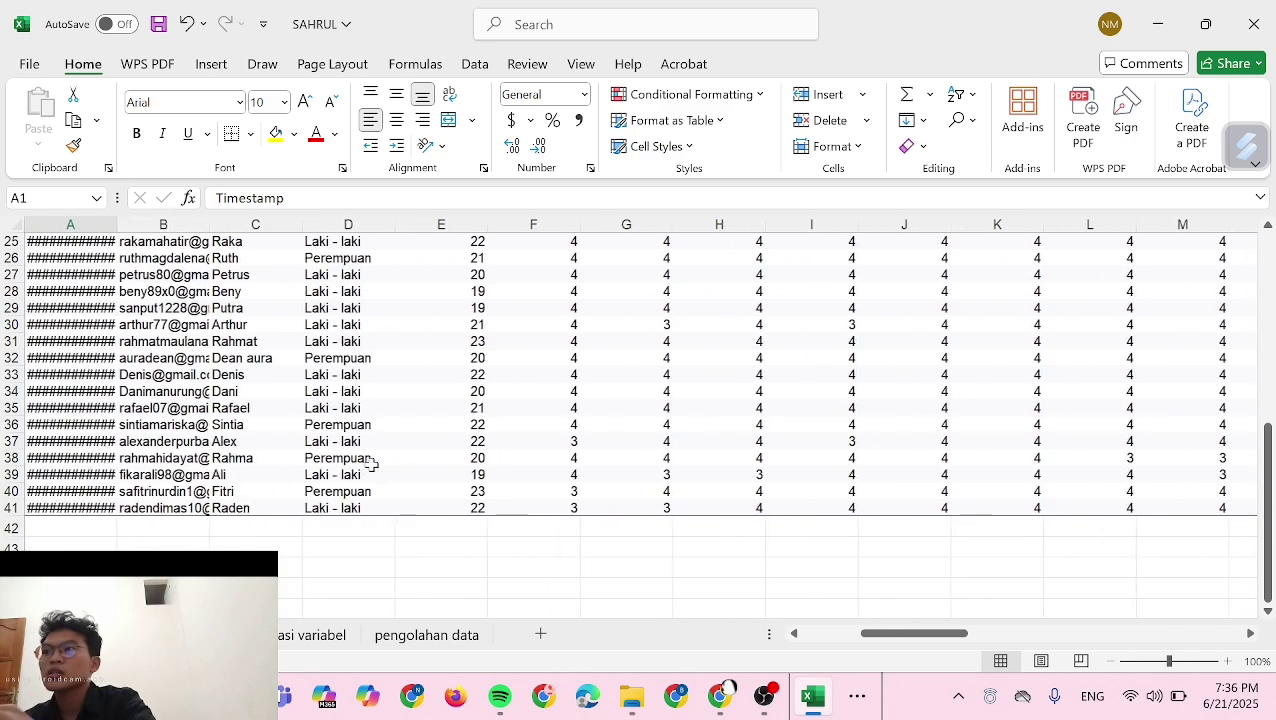
scroll(372, 464, "up", 8)
scroll(372, 465, "down", 1)
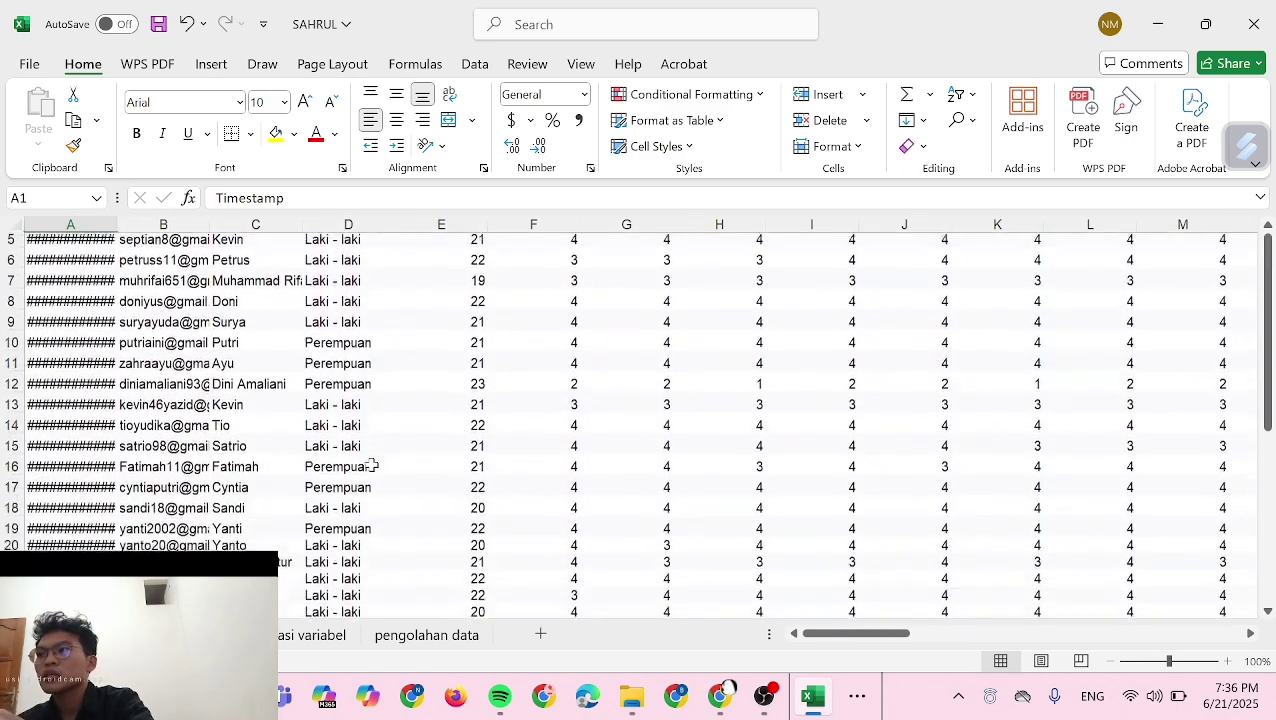
scroll(372, 464, "down", 6)
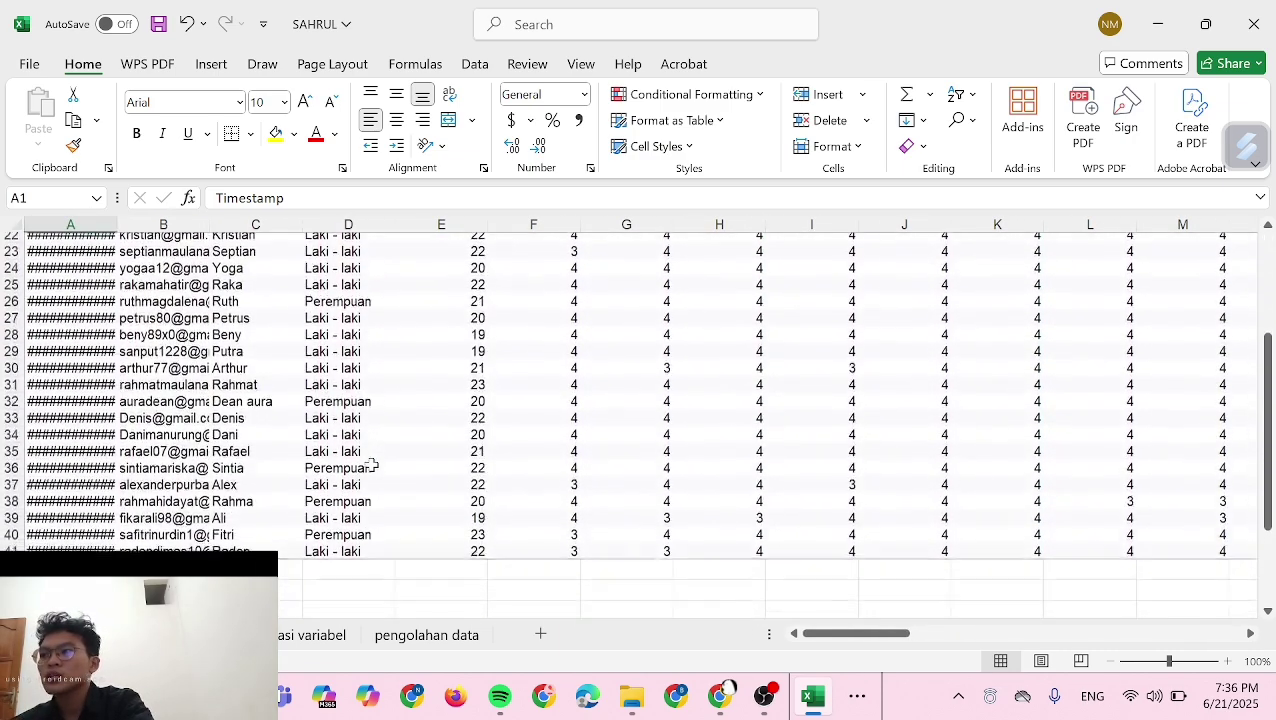
scroll(372, 464, "up", 7)
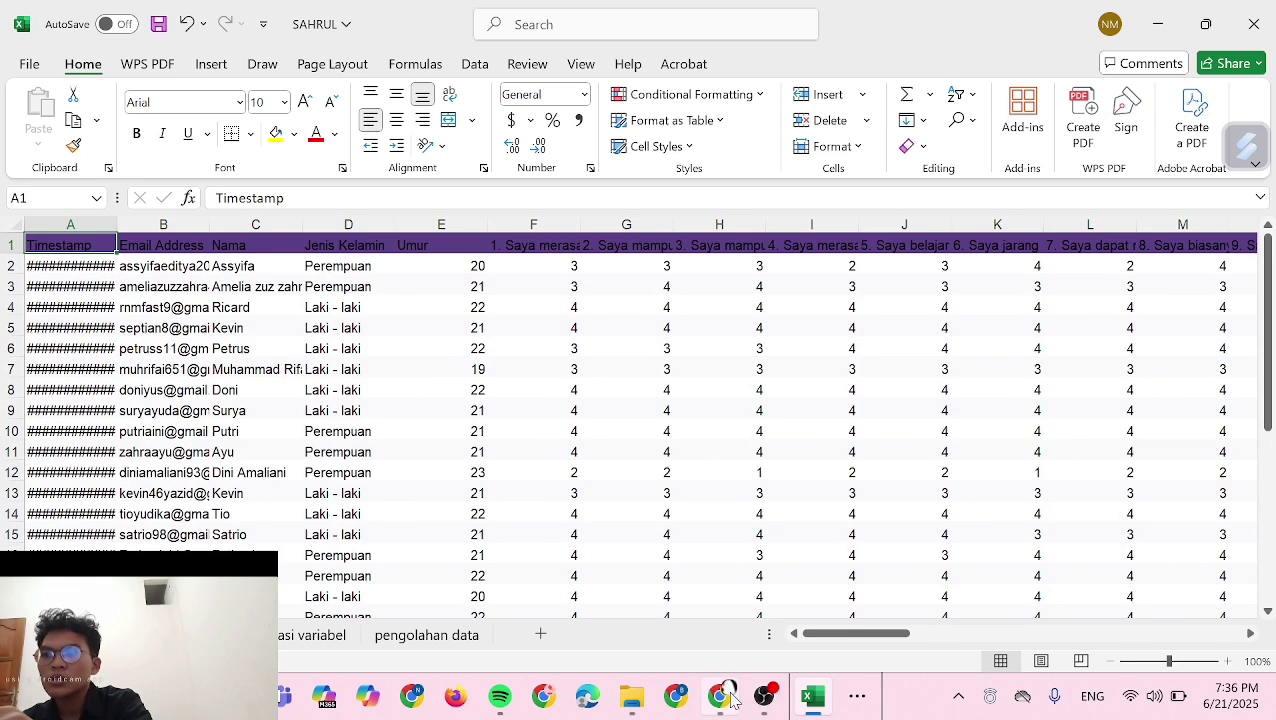
Switch to Chrome and review the Google Forms questionnaire on academic stress and aggressive behaviour, from its introduction through the academic stress items
left_click(722, 695)
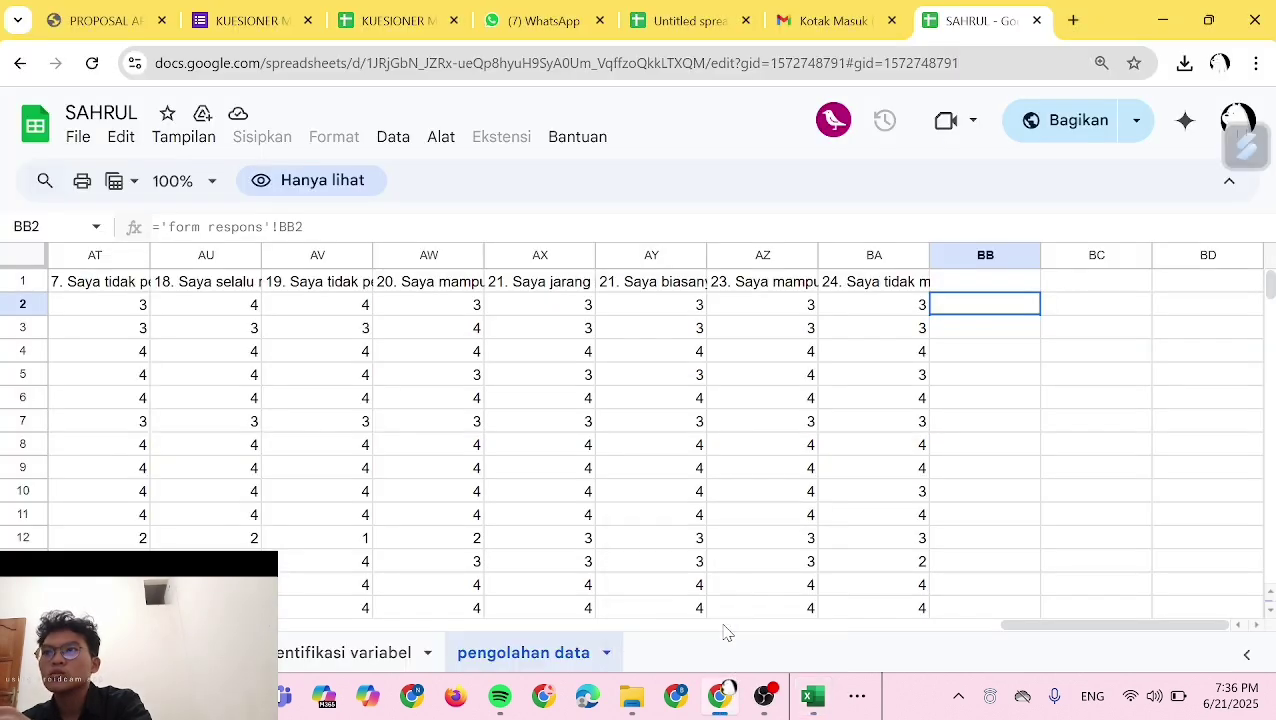
left_click(248, 20)
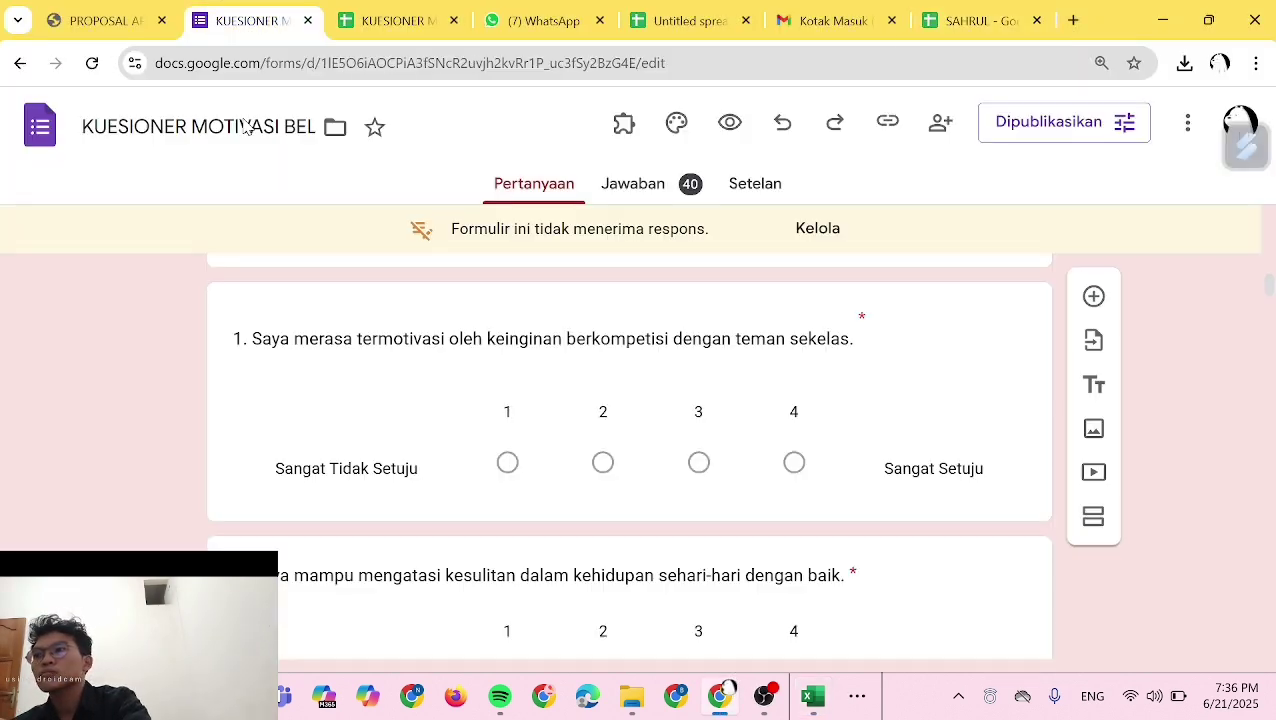
scroll(521, 417, "up", 5)
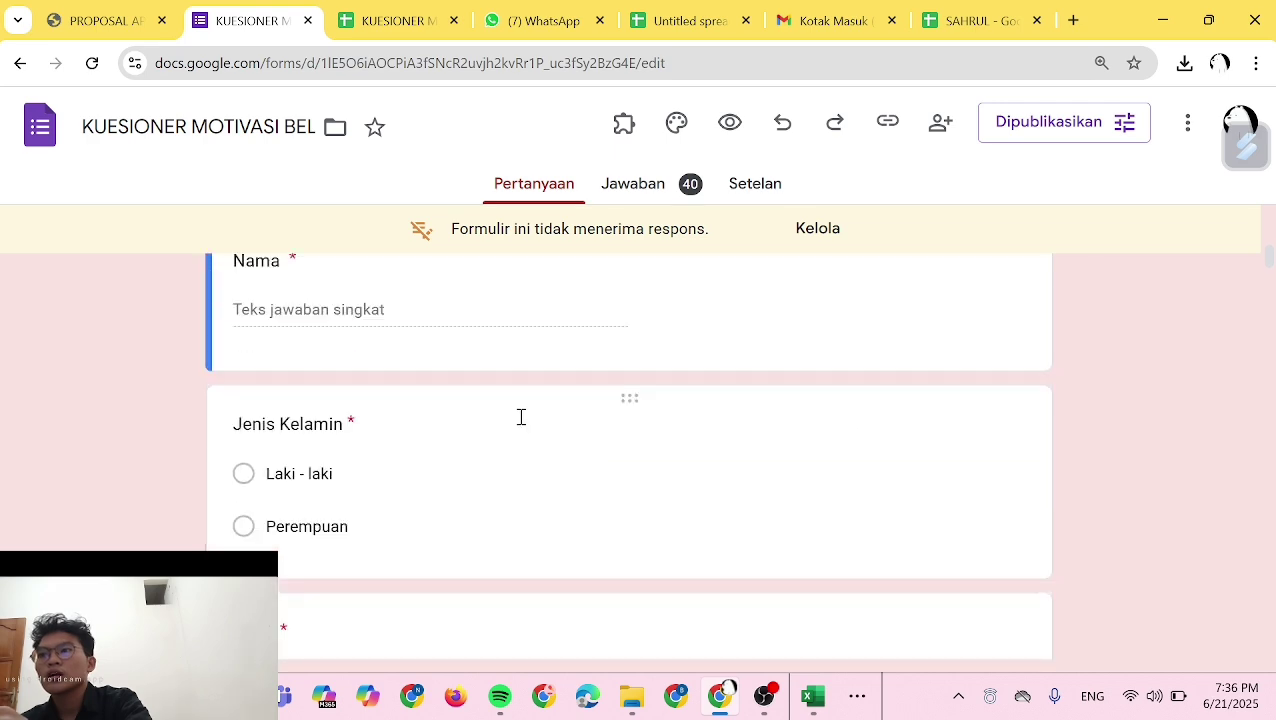
scroll(521, 417, "up", 5)
scroll(521, 417, "down", 1)
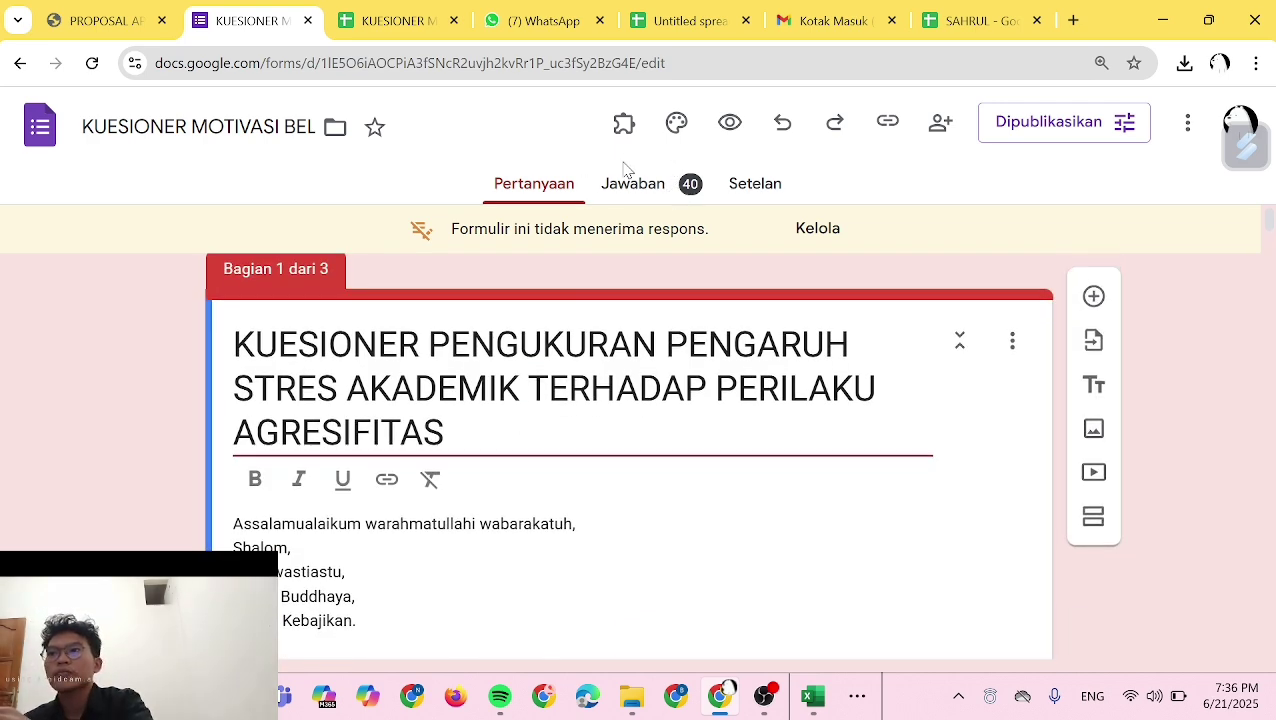
scroll(675, 359, "down", 5)
scroll(675, 359, "down", 20)
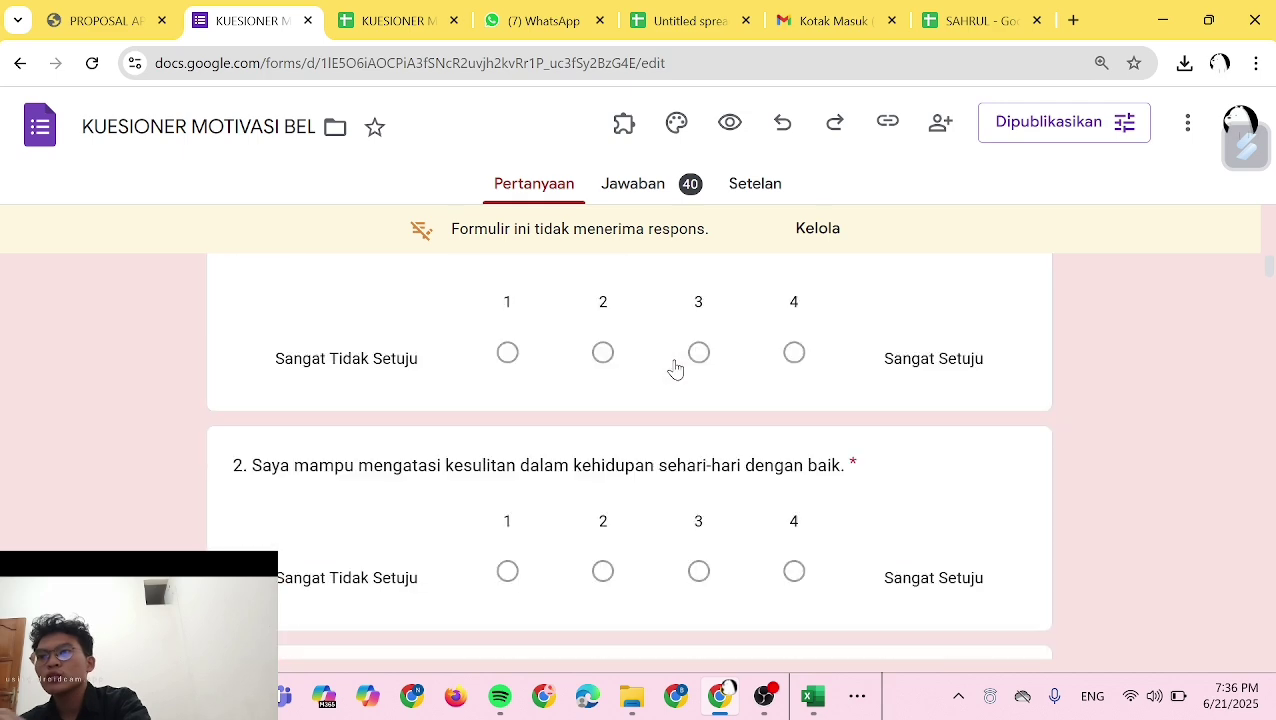
scroll(675, 359, "down", 15)
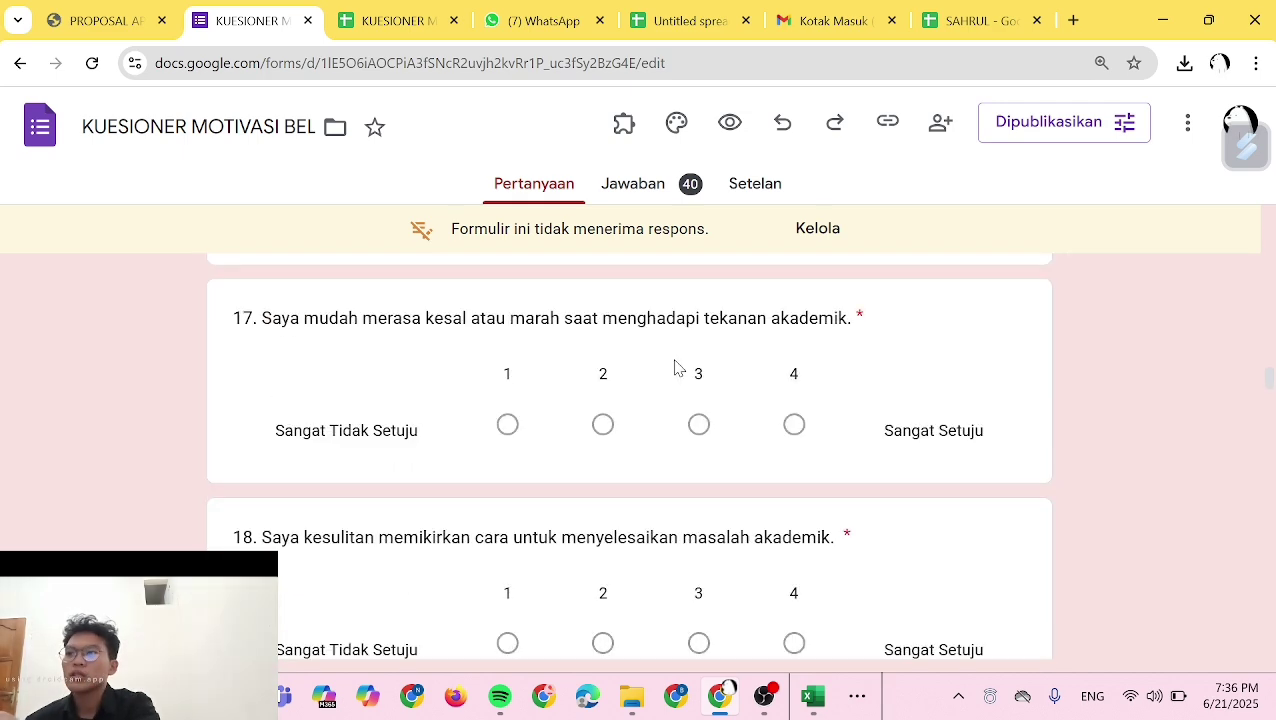
Return to Excel and examine the response scores across the questionnaire items and the variable identification sheet's favorable and unfavorable classification
mouse_move(812, 688)
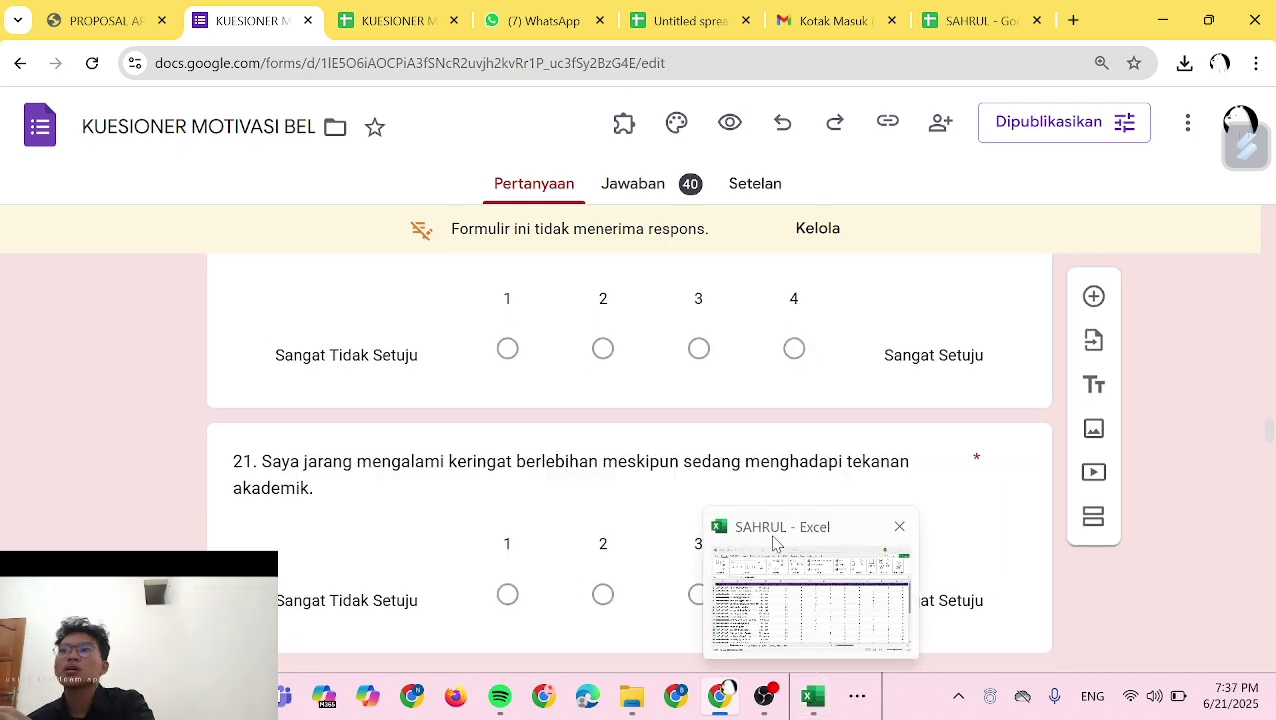
left_click(765, 545)
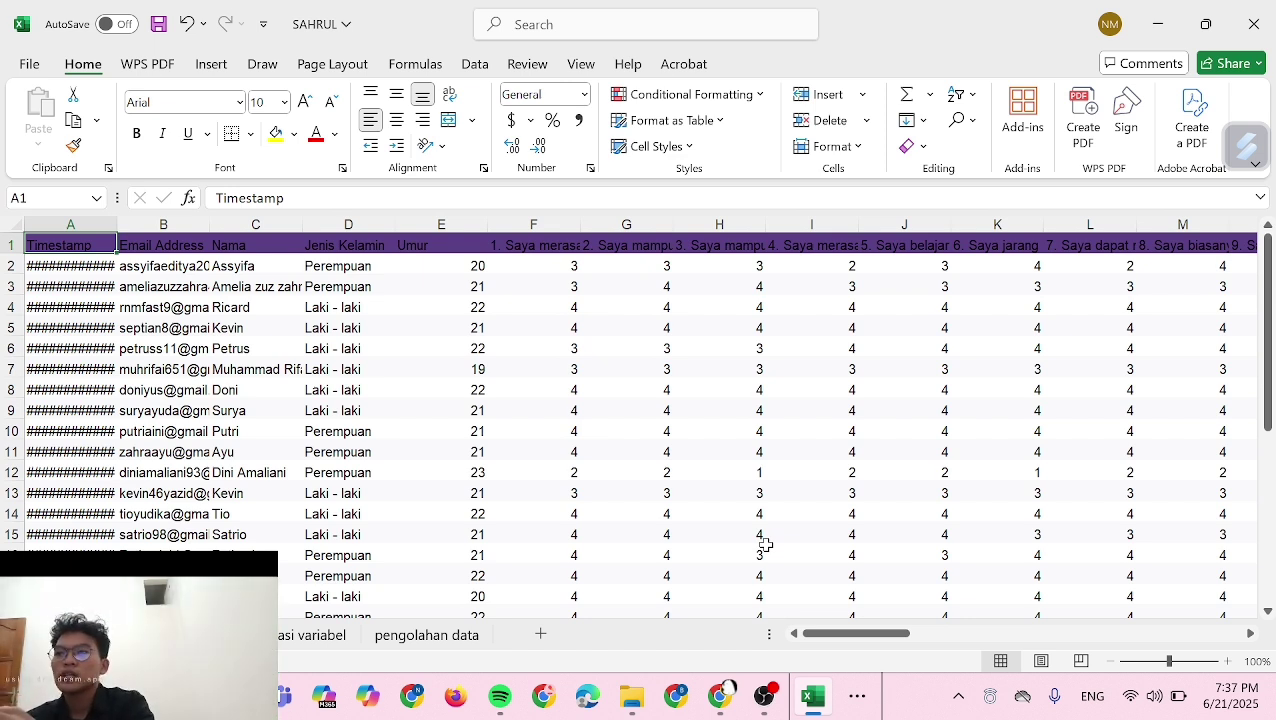
scroll(855, 414, "right", 5)
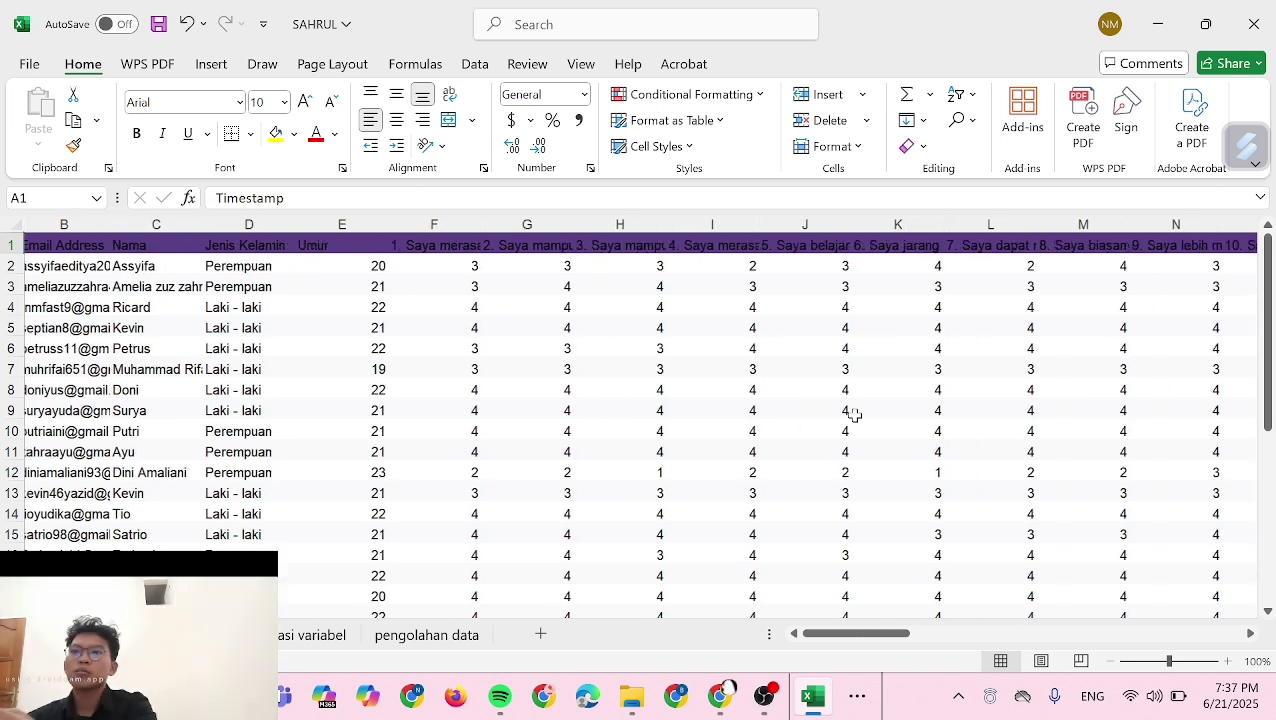
scroll(855, 414, "right", 2)
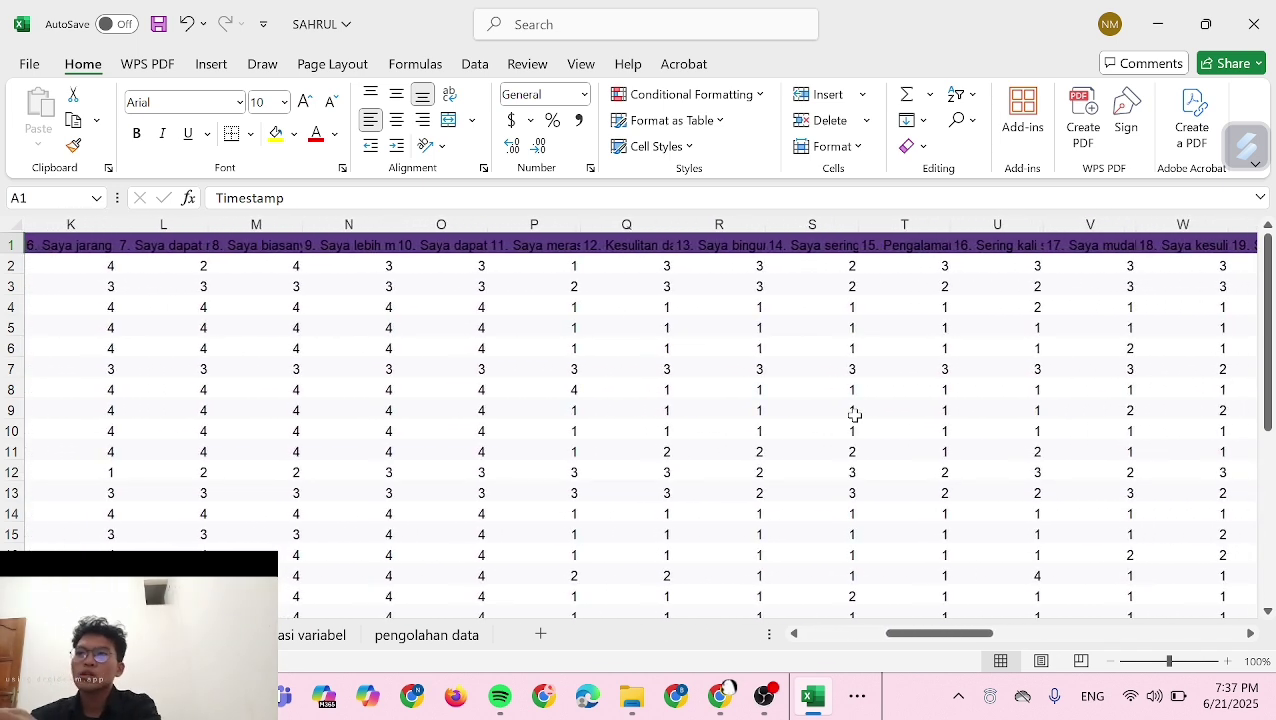
scroll(855, 414, "right", 5)
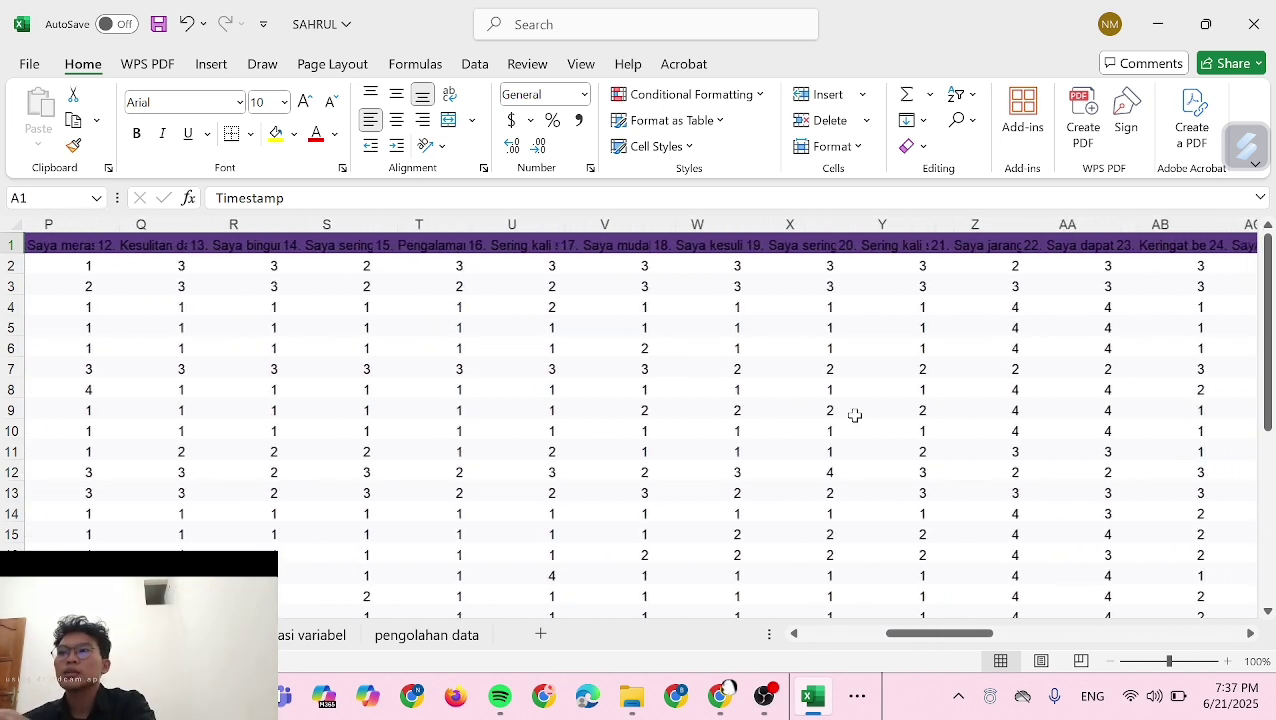
scroll(855, 414, "right", 2)
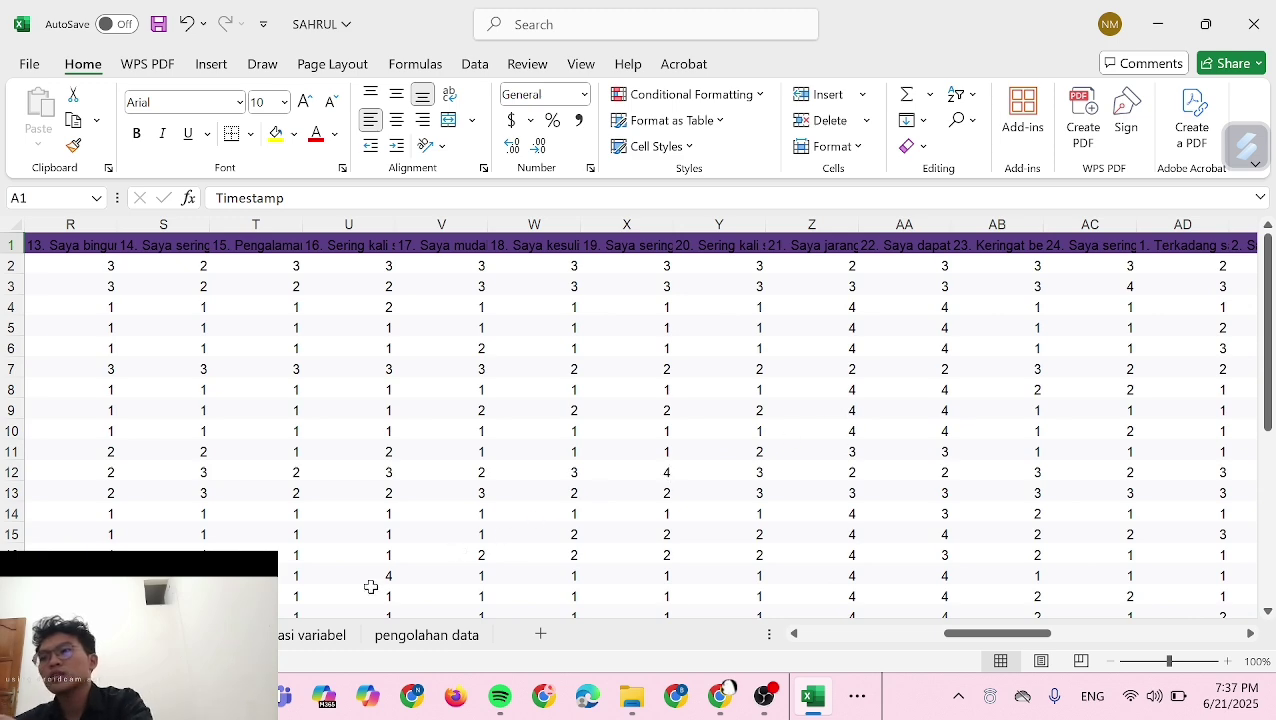
left_click(303, 632)
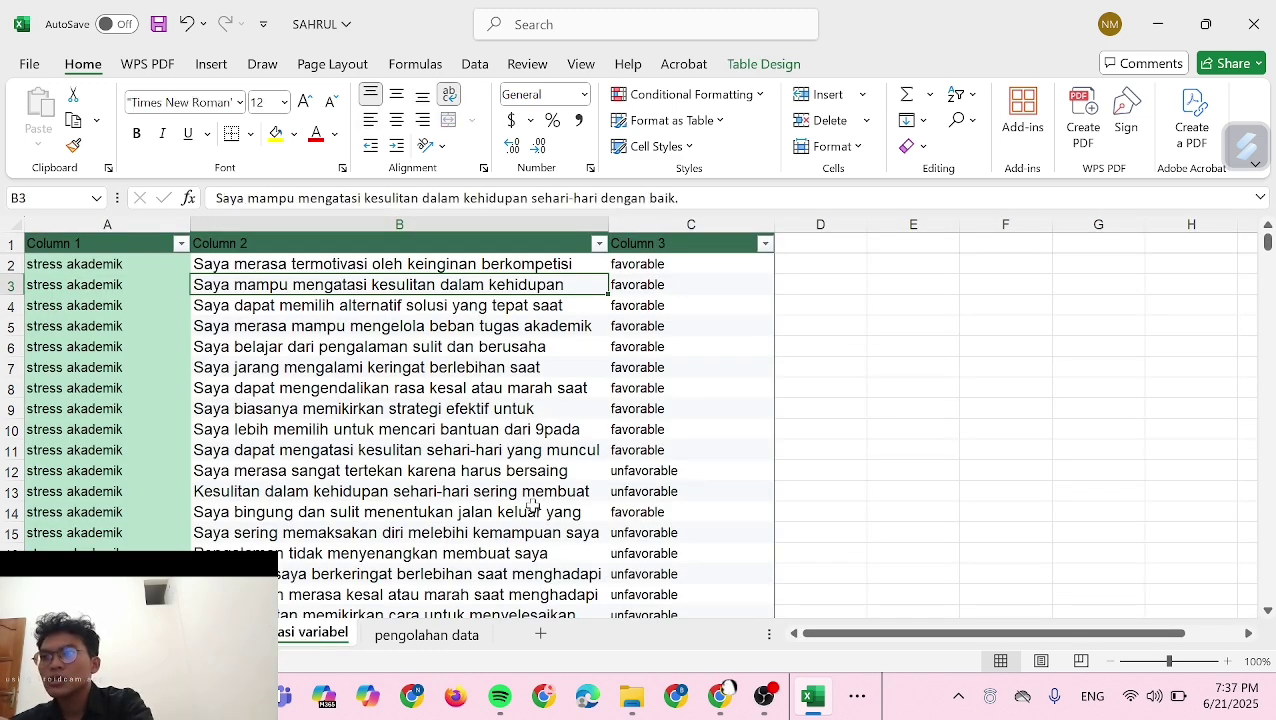
Open the pengolahan data sheet and examine its respondent data and item scores through to the stres akademik and perilaku agresif totals
left_click(428, 638)
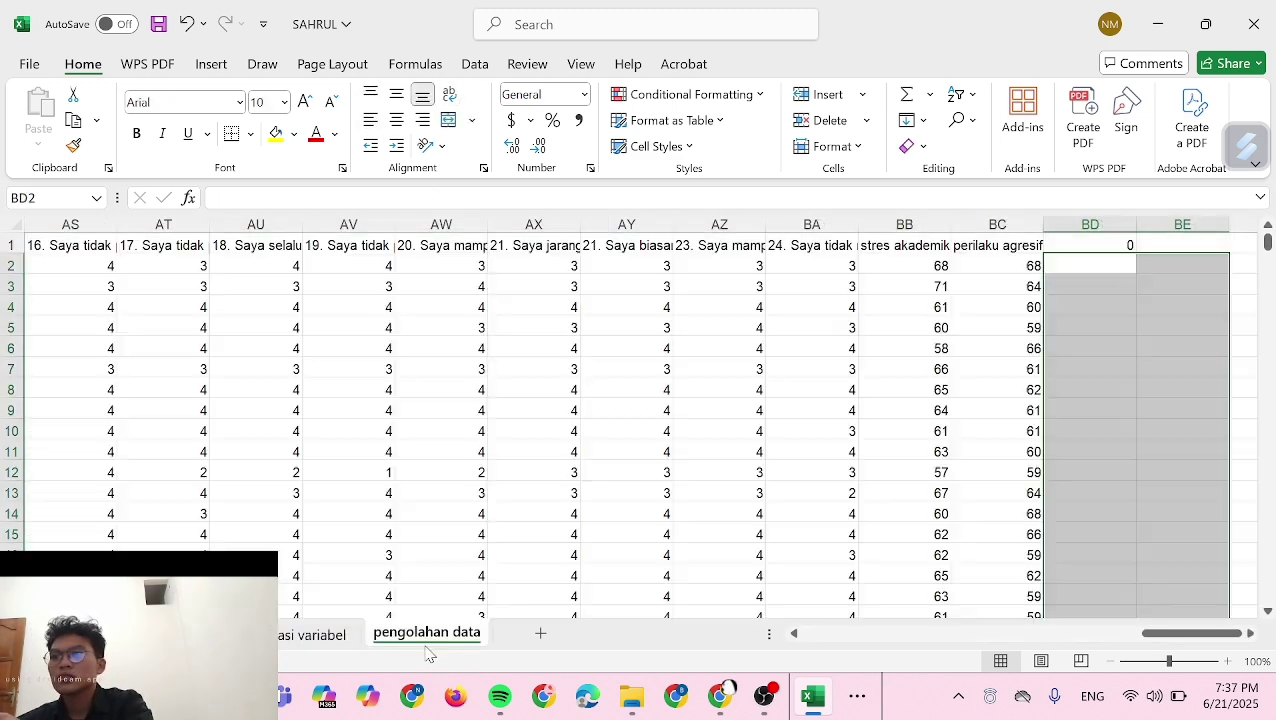
scroll(208, 532, "left", 20)
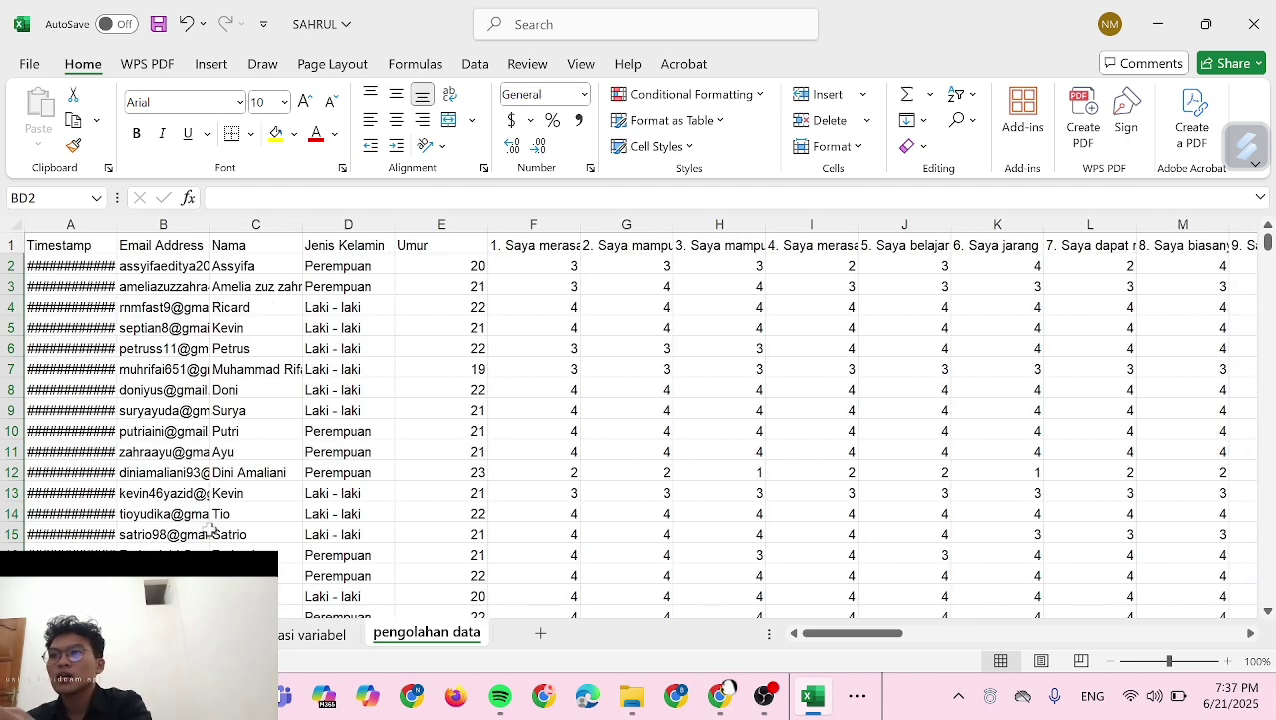
scroll(208, 532, "right", 4)
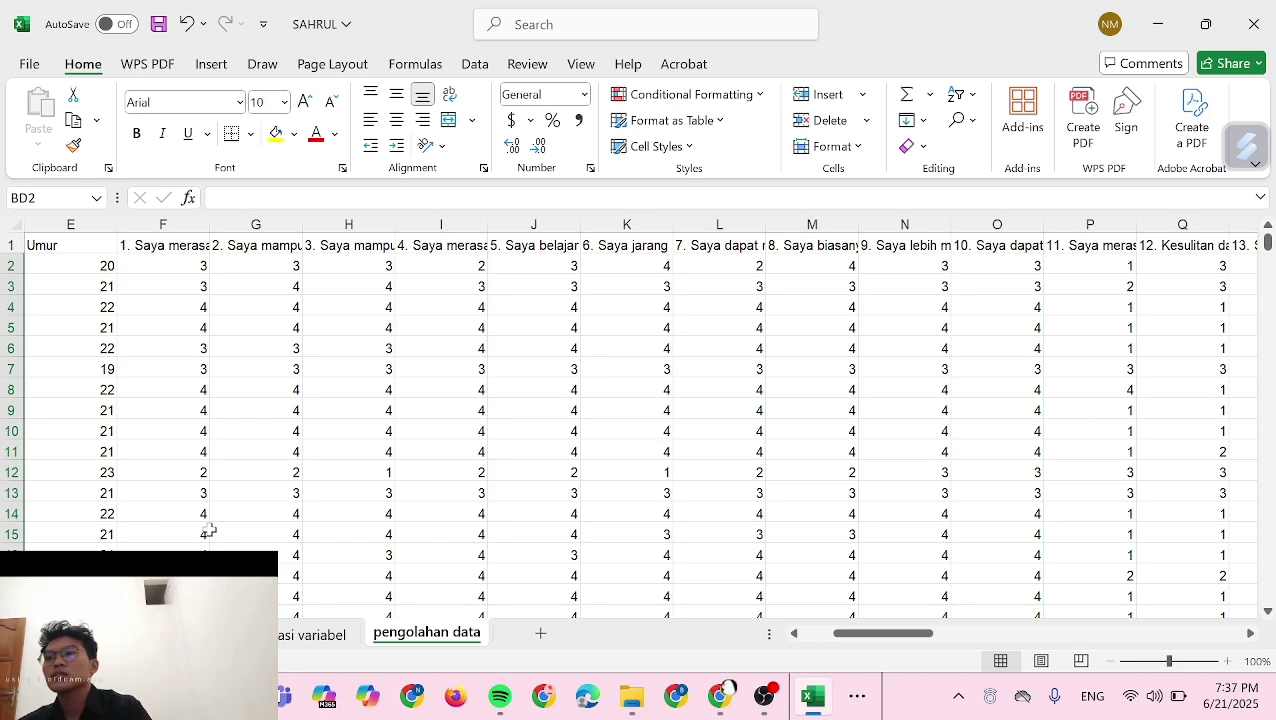
scroll(512, 472, "right", 12)
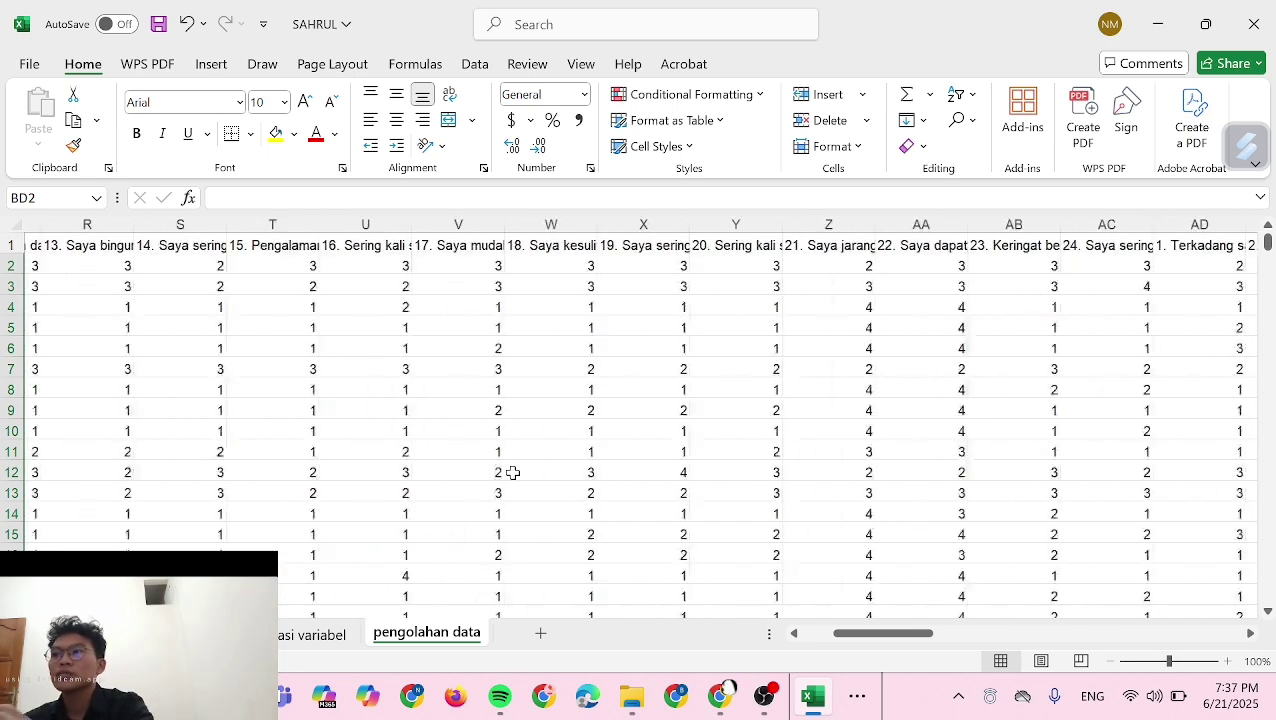
scroll(512, 472, "right", 20)
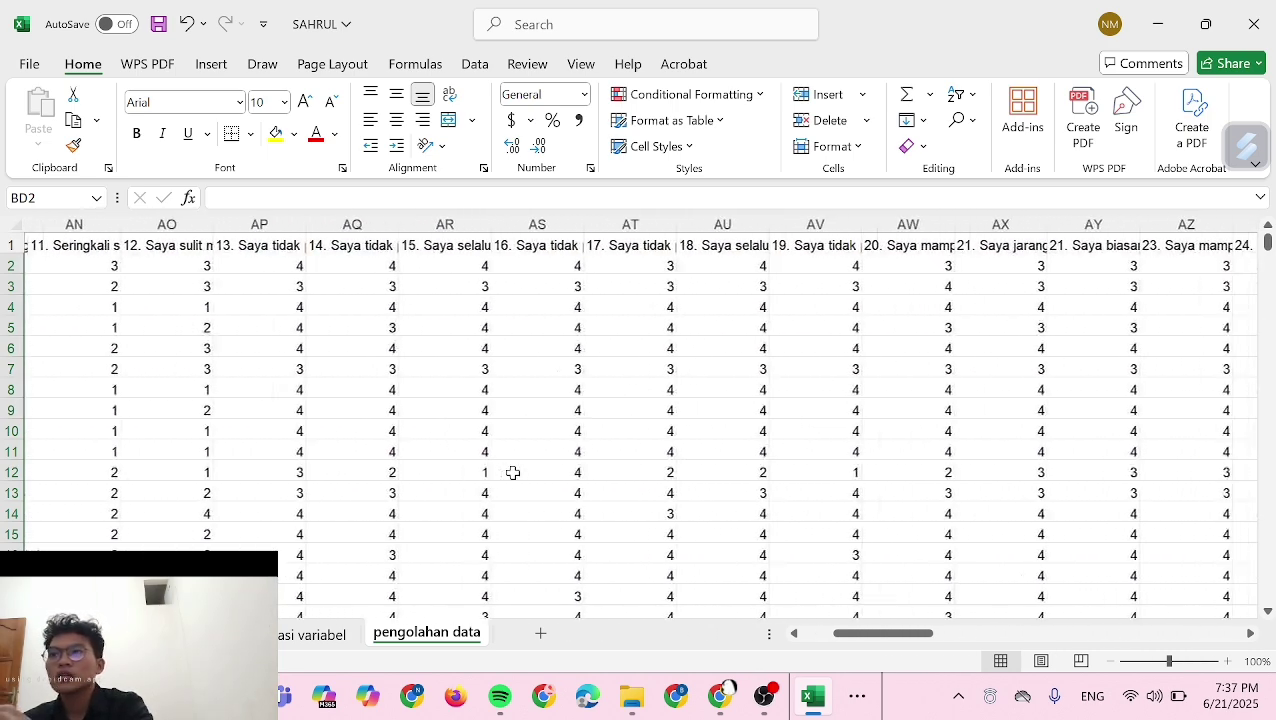
scroll(512, 472, "right", 12)
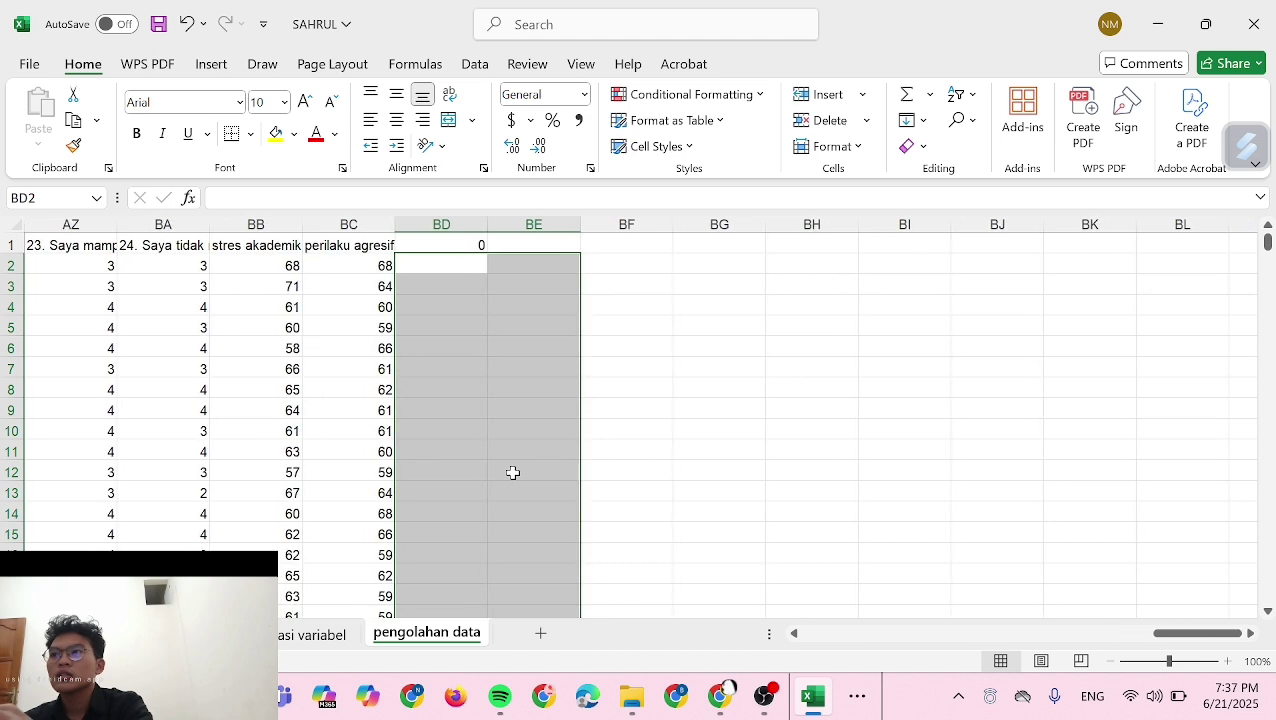
Enter the headers STRES AKADEMIK in BD1 and PERILAKU AGRESIFITAS in BE1, and widen both columns to fit
left_click(441, 247)
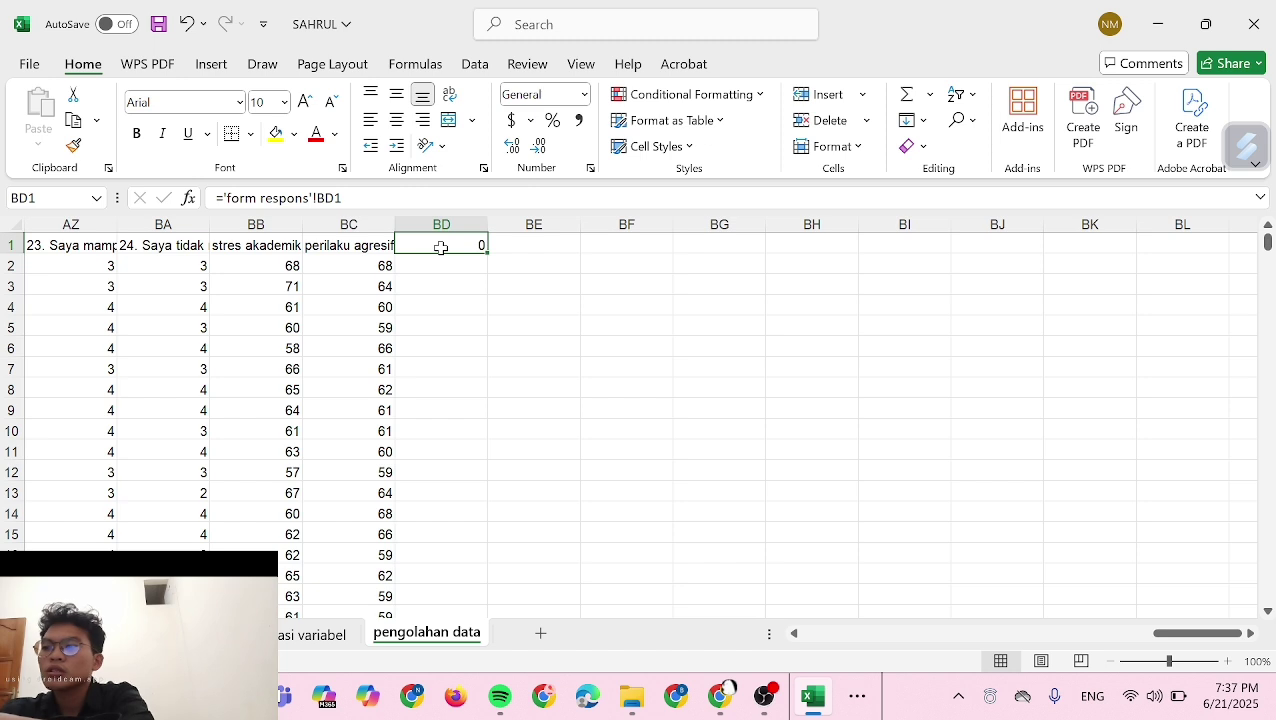
type("STRES AKADEMIK")
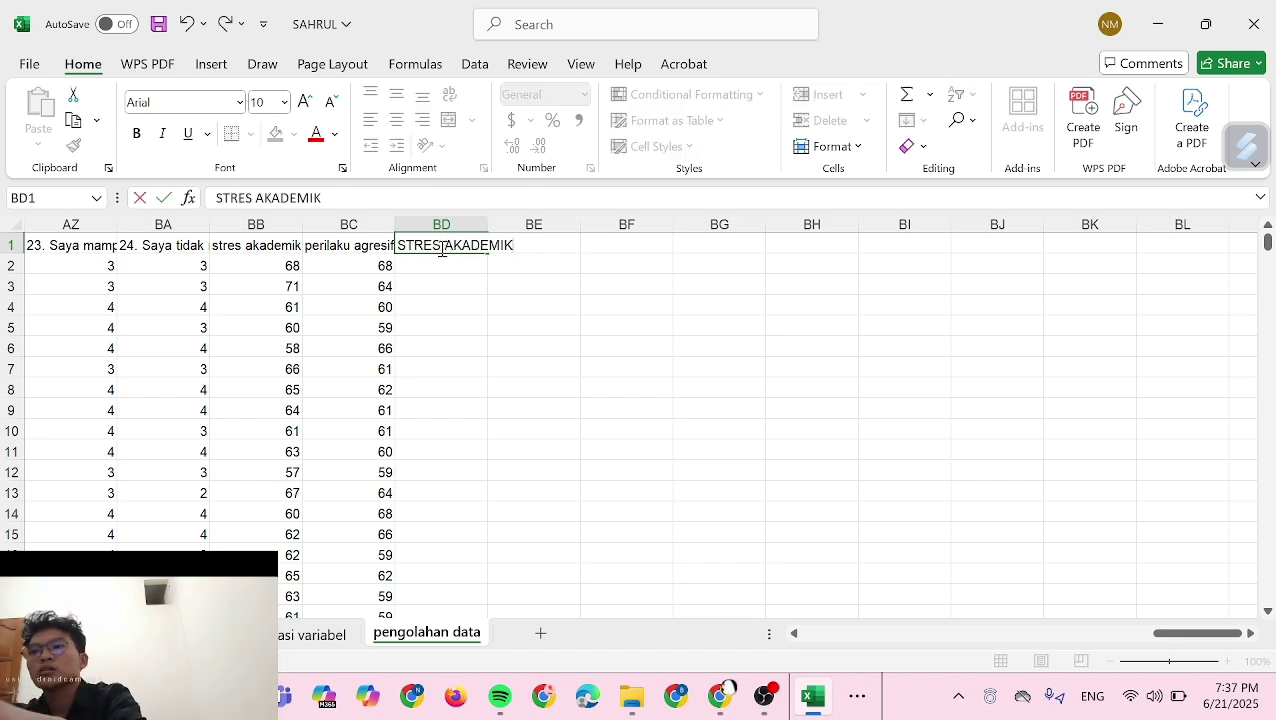
key("Tab")
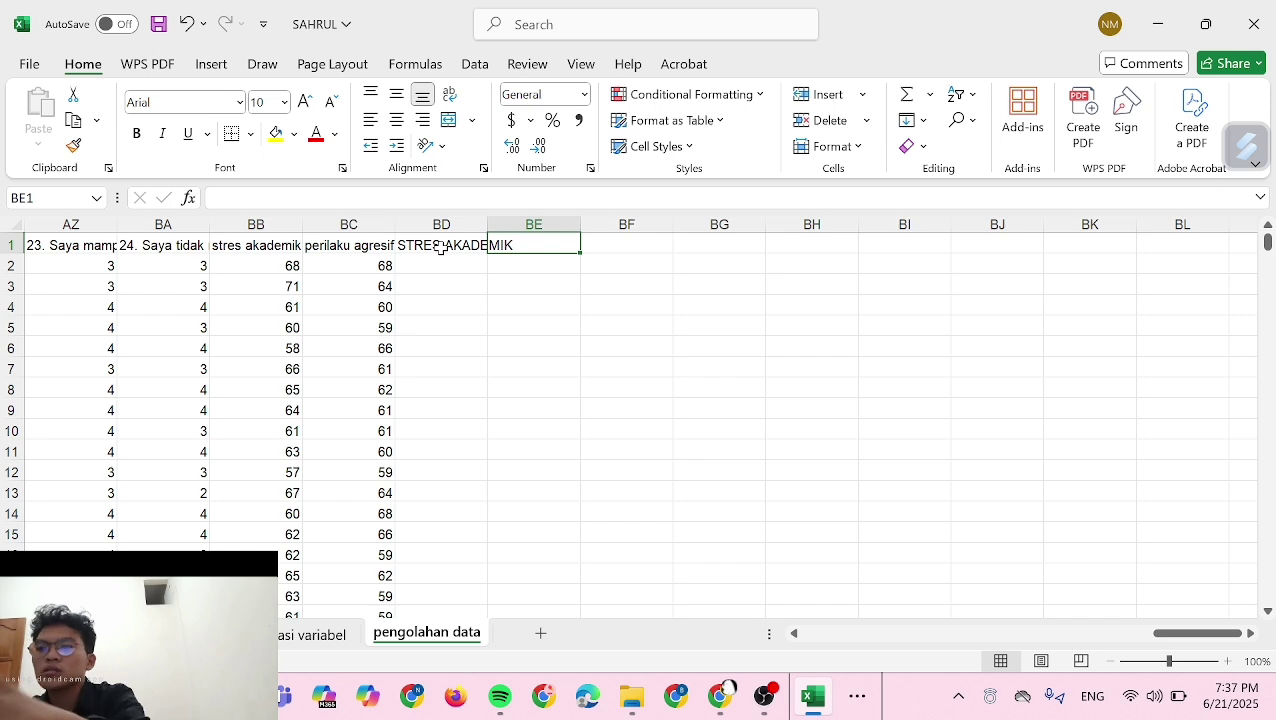
type("PERIAKU")
key("BackSpace")
key("BackSpace")
key("BackSpace")
key("BackSpace")
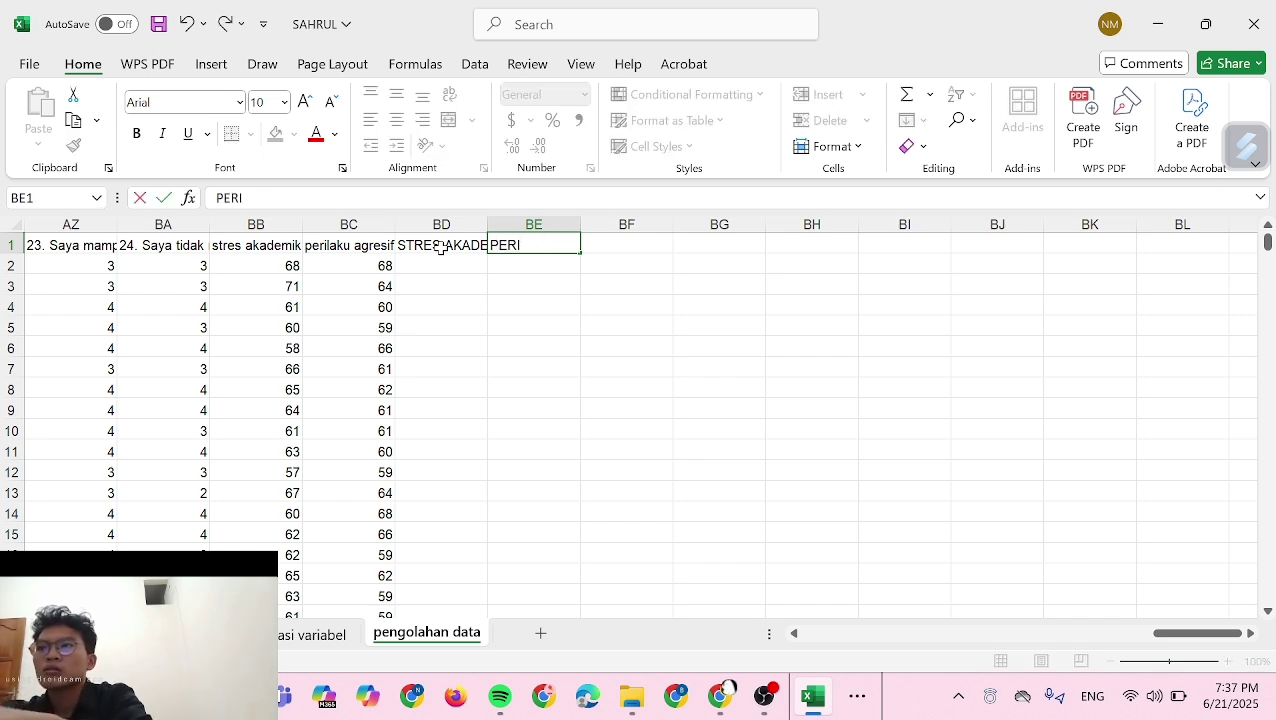
type("ILAKU")
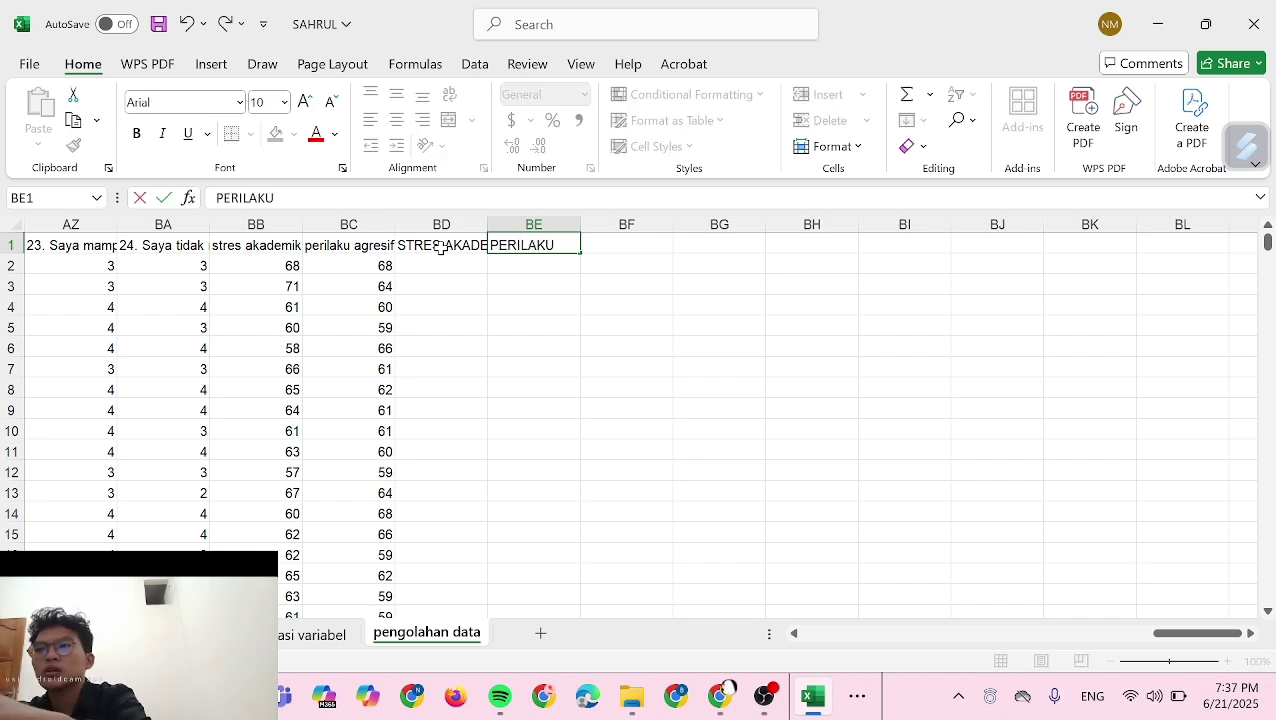
type(" AGRESIFITAS")
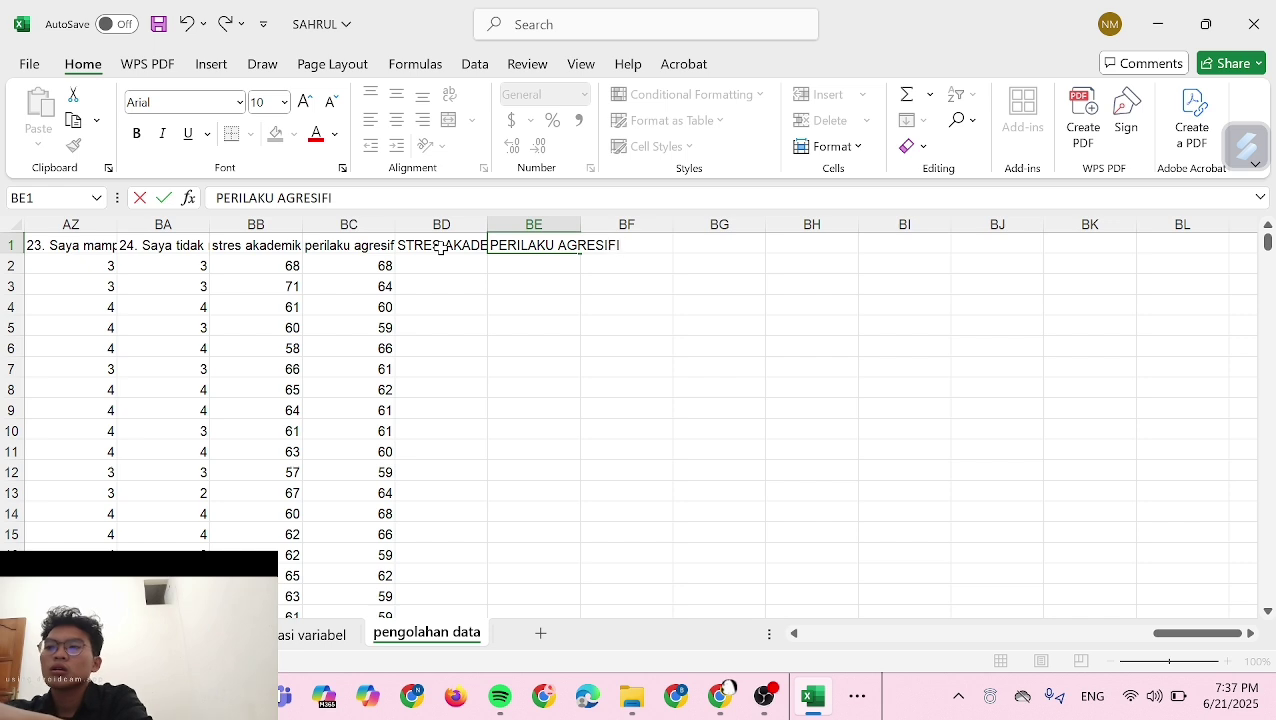
left_click(460, 260)
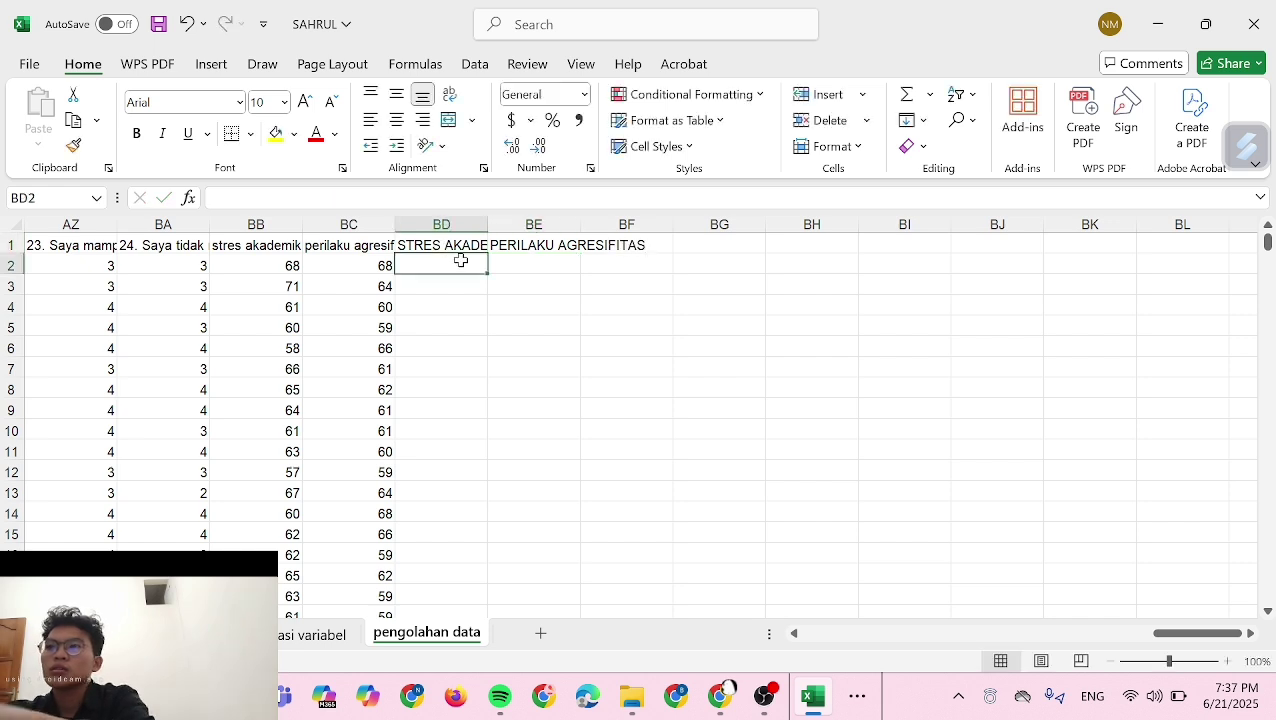
left_click_drag(491, 224, 524, 224)
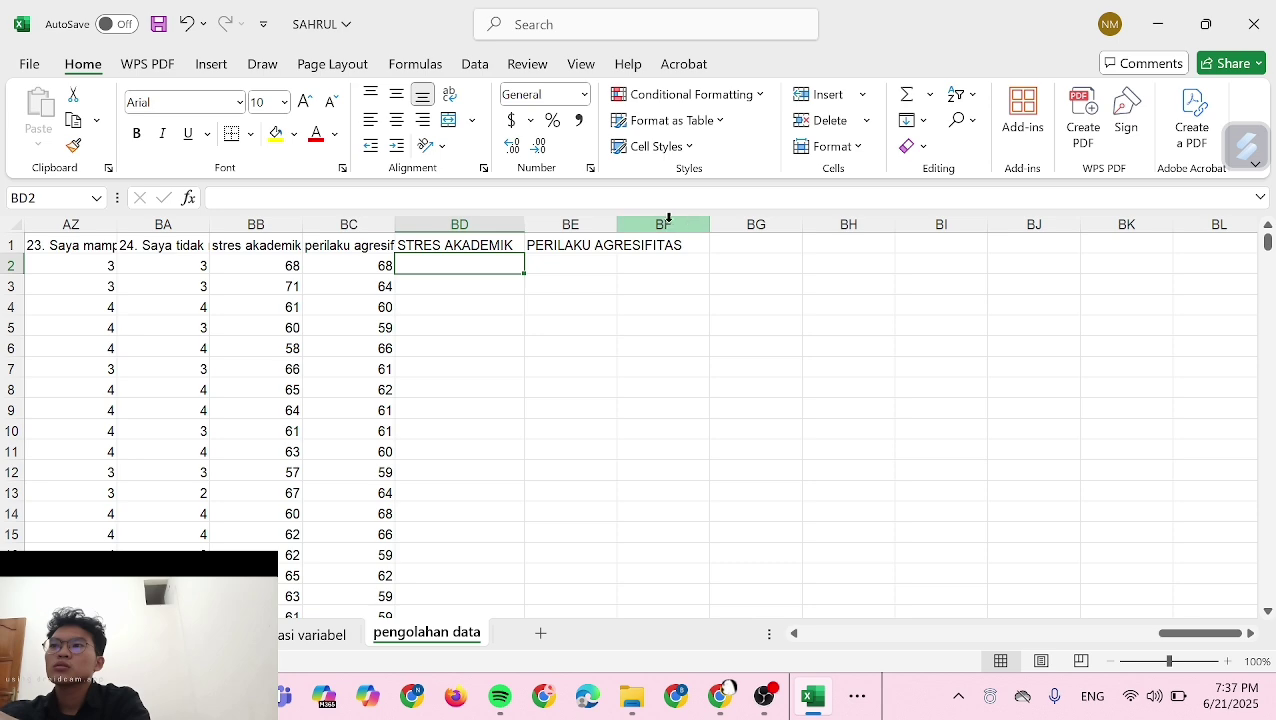
left_click_drag(618, 225, 695, 227)
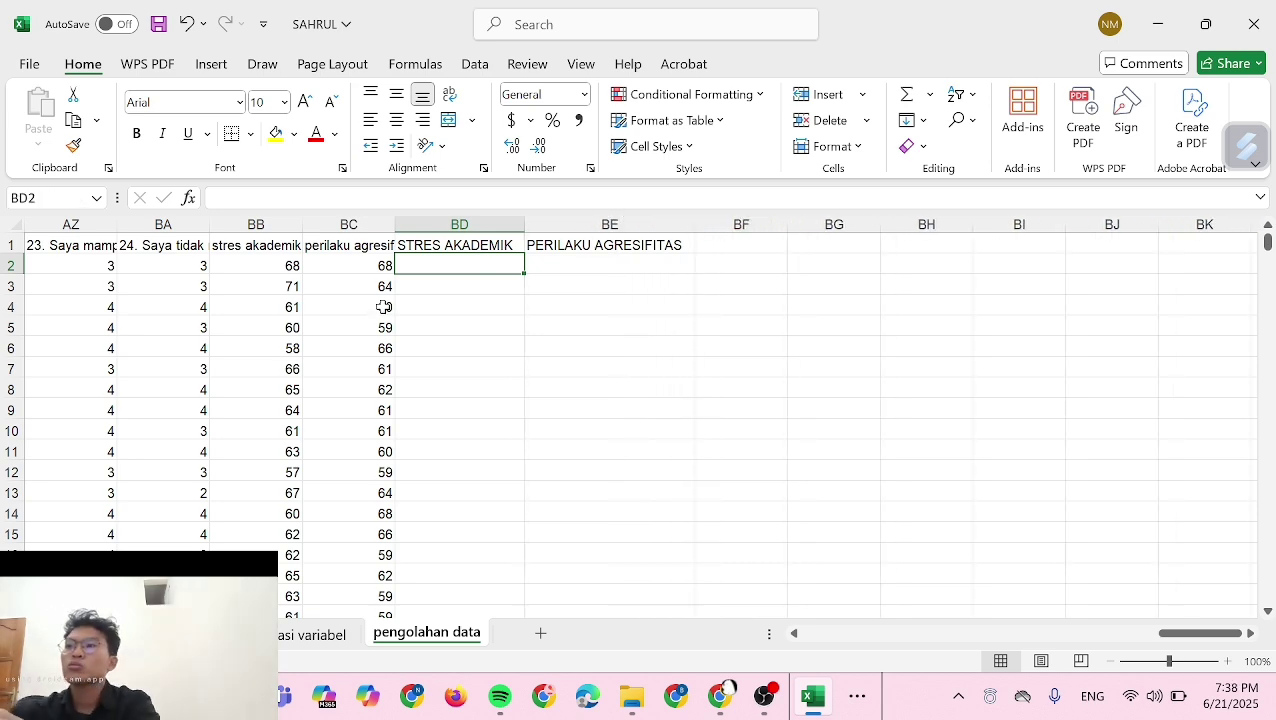
Total the first respondent's 24 academic stress items in BD2 with the formula =SUM(F2:AC2)
scroll(456, 305, "left", 6)
scroll(458, 305, "right", 6)
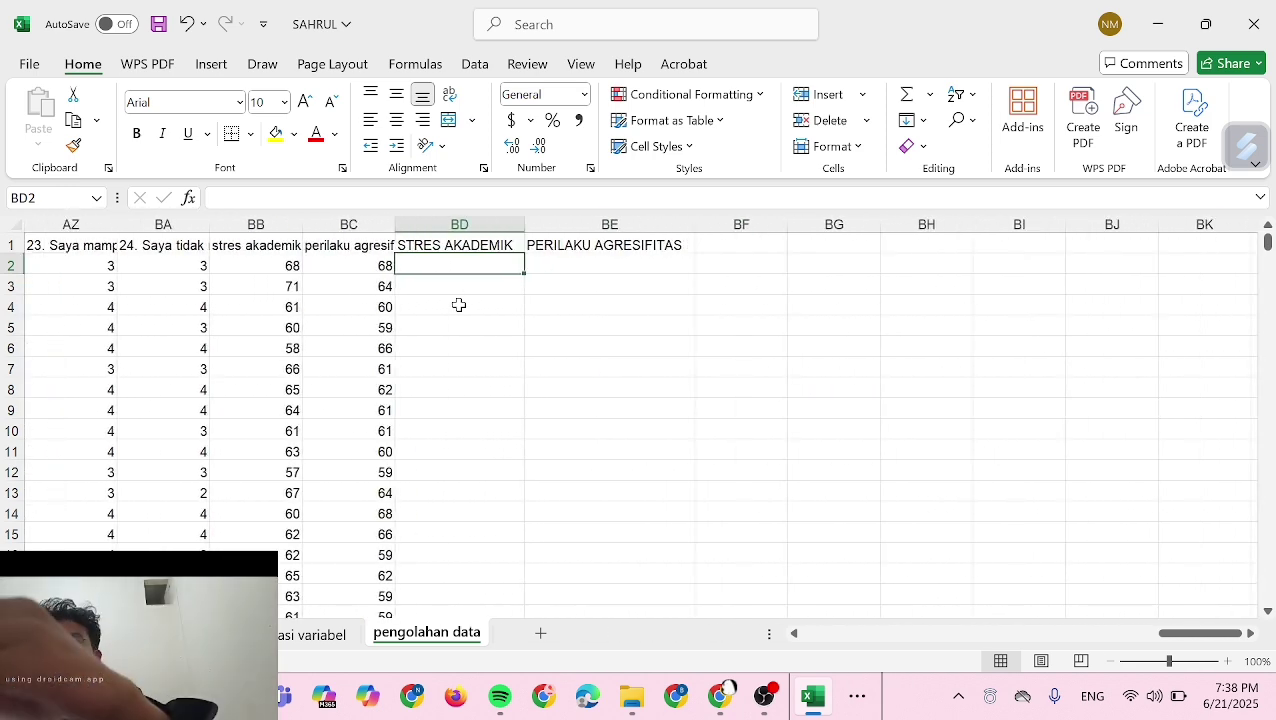
type("=S")
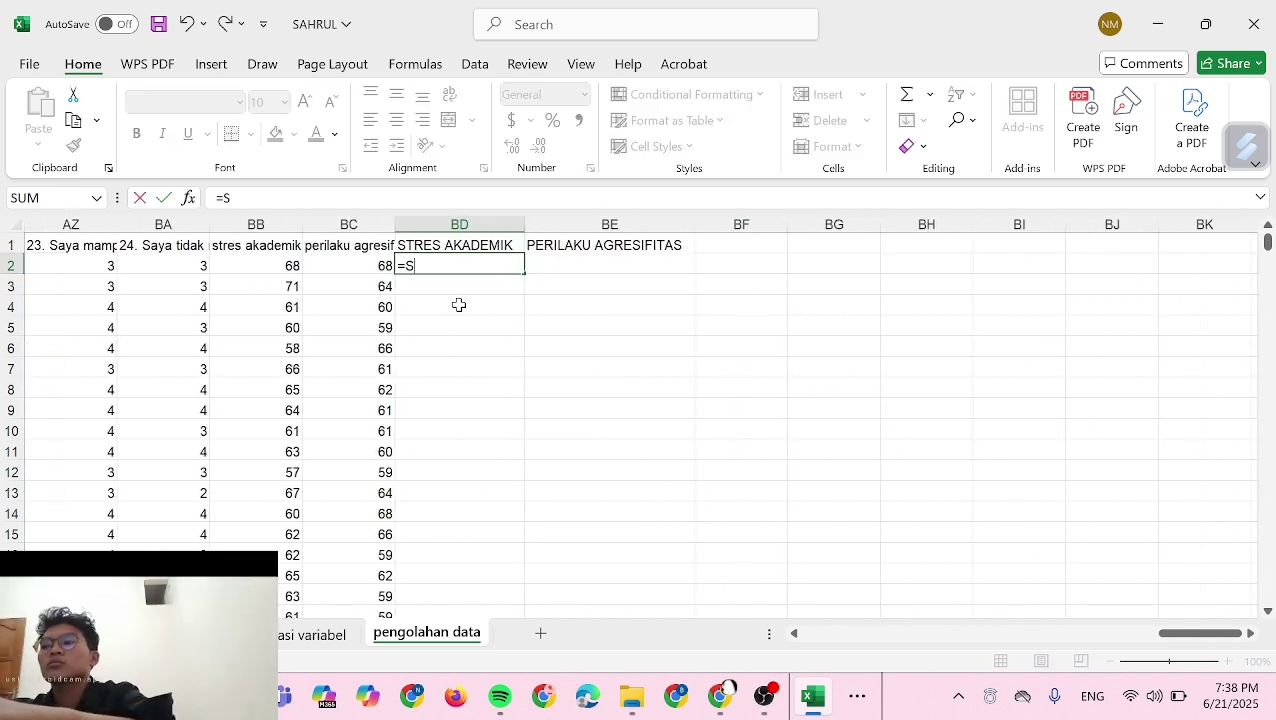
type("UM(")
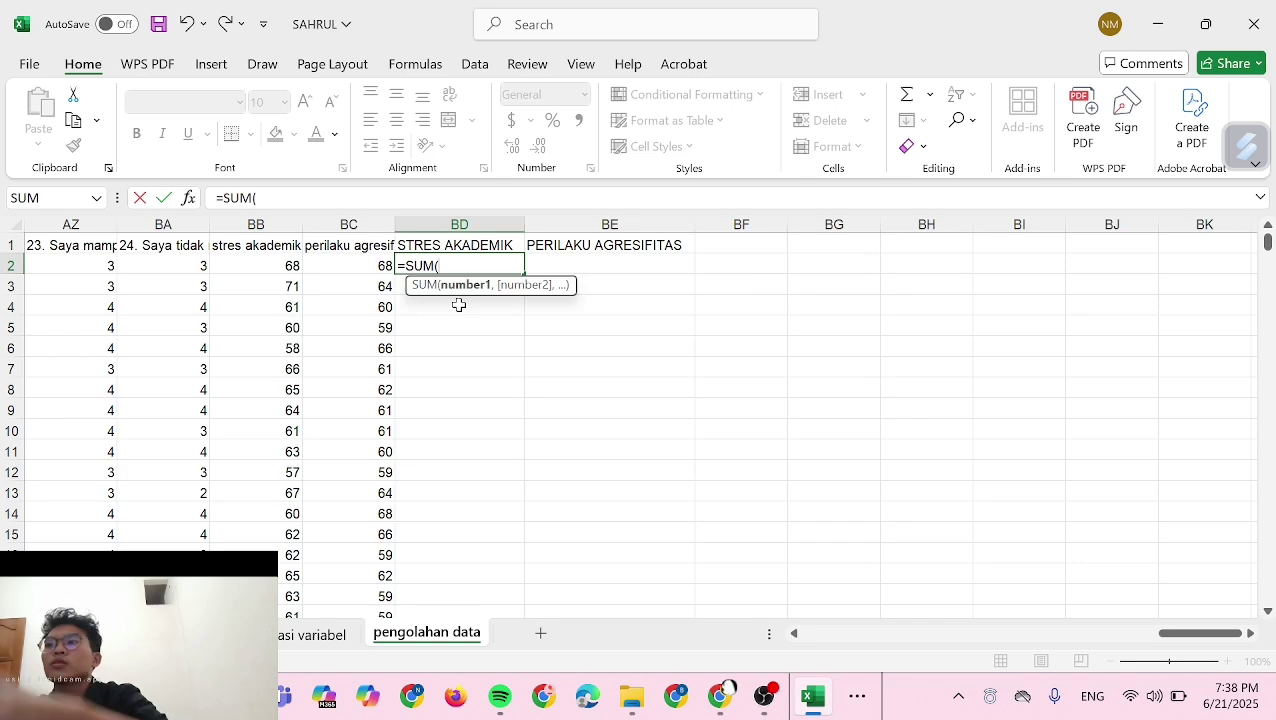
scroll(458, 305, "left", 15)
scroll(458, 305, "left", 8)
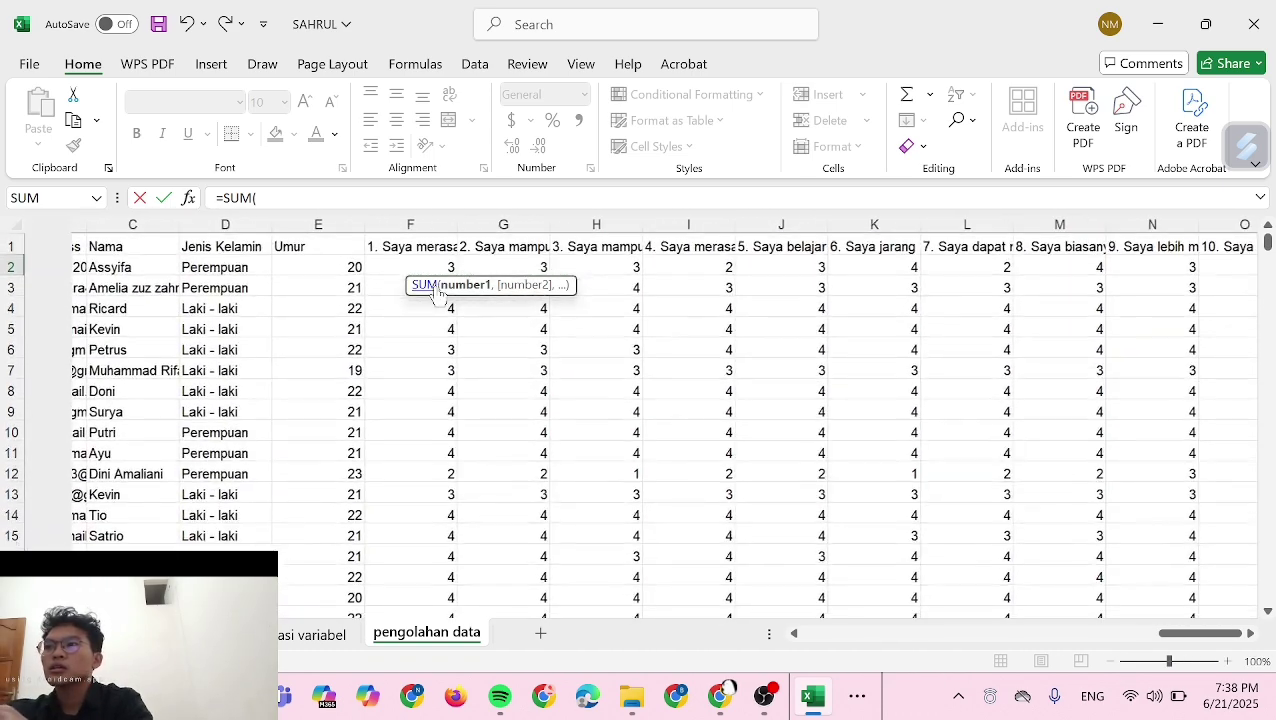
scroll(458, 305, "left", 2)
left_click(410, 267)
key("shift+Right")
key("shift+Right")
key("shift+Right")
key("shift+Right")
key("shift+Right")
key("shift+Right")
key("shift+Right")
key("shift+Right")
key("shift+Right")
key("shift+Right")
key("shift+Right")
key("shift+Right")
key("shift+Right")
key("shift+Right")
key("shift+Right")
key("shift+Right")
key("shift+Right")
key("shift+Right")
key("shift+Right")
key("shift+Right")
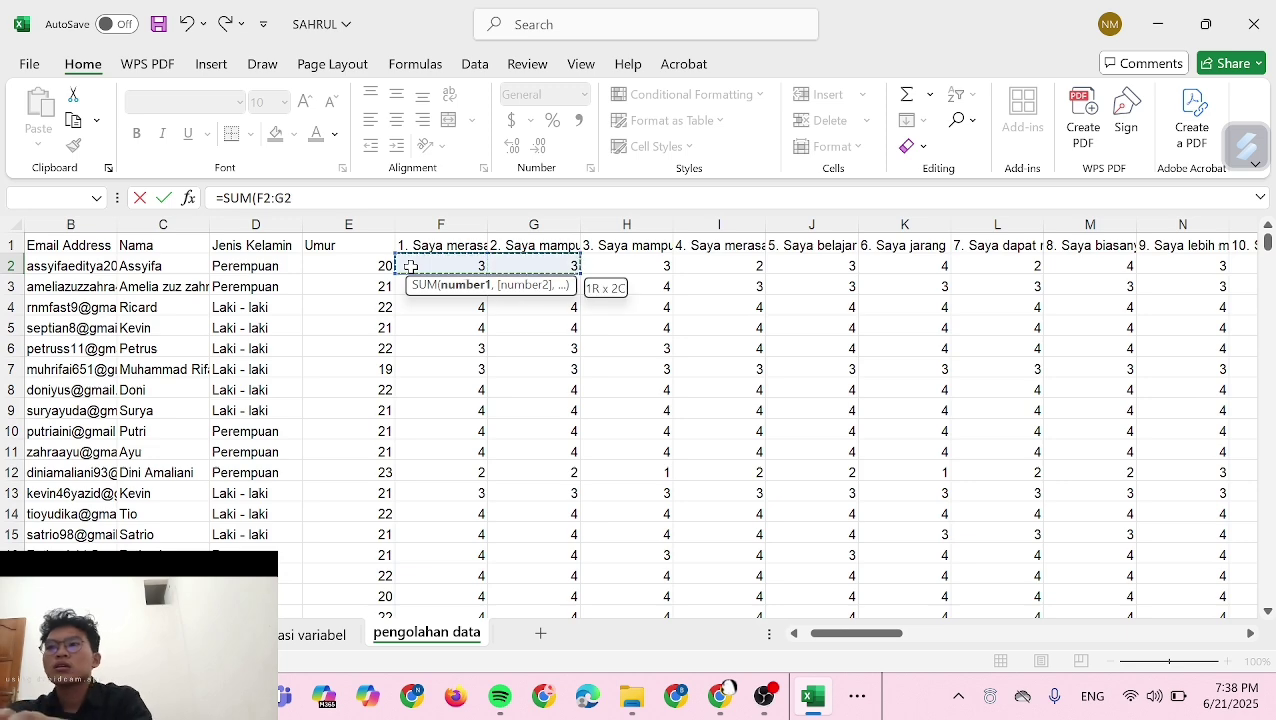
key("shift+Right")
key("shift+Right")
key("shift+Right")
key("shift+Right")
key("shift+Right")
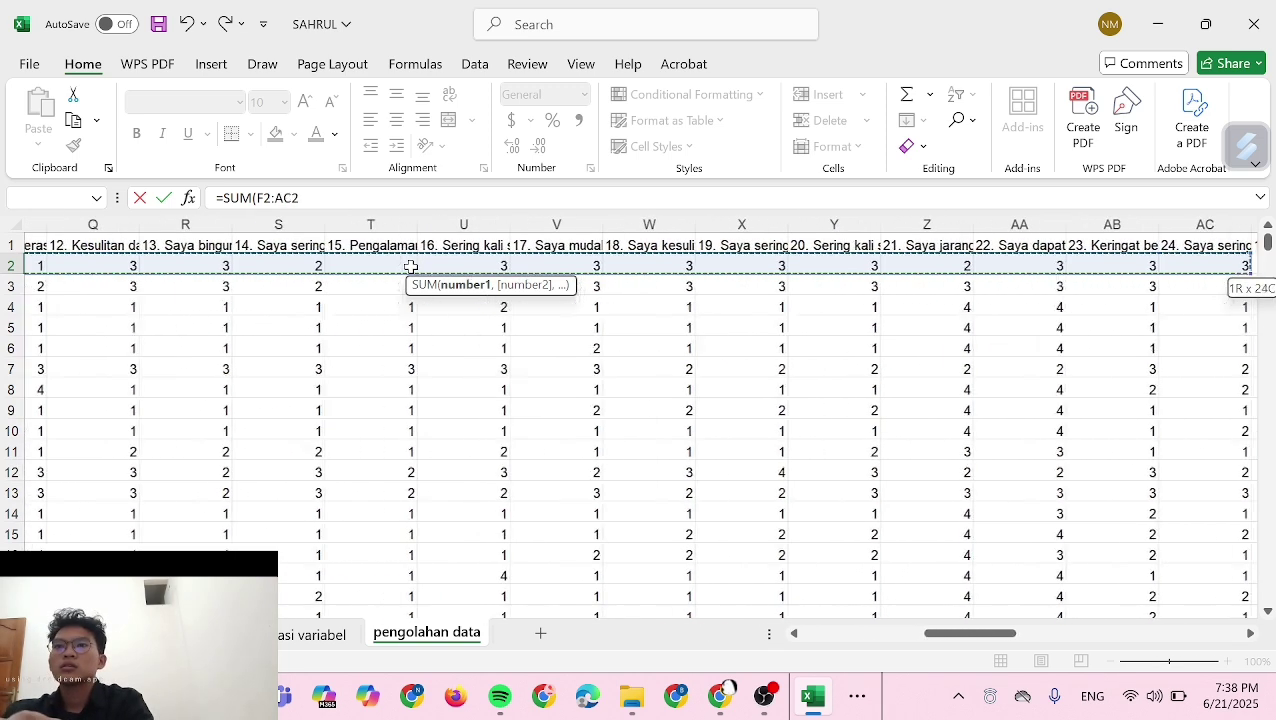
key("shift+Left")
key("shift+Left")
key("shift+Left")
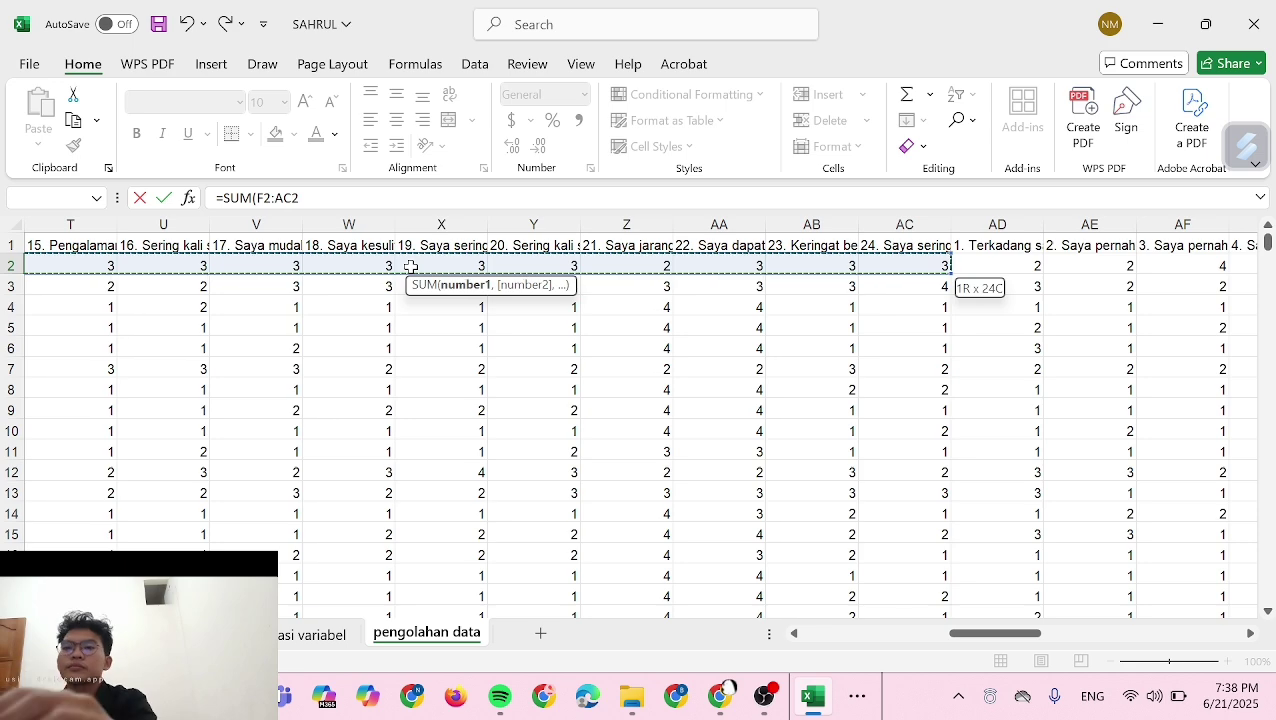
type(")")
key("Return")
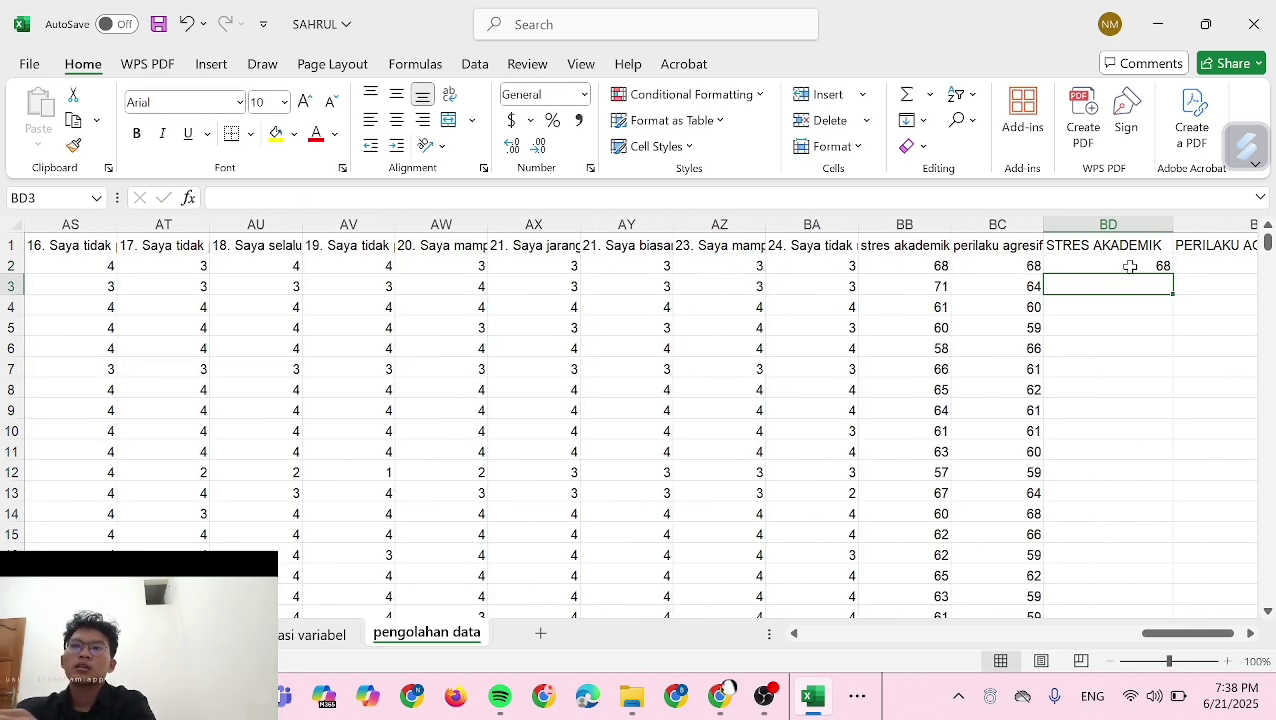
left_click(1130, 266)
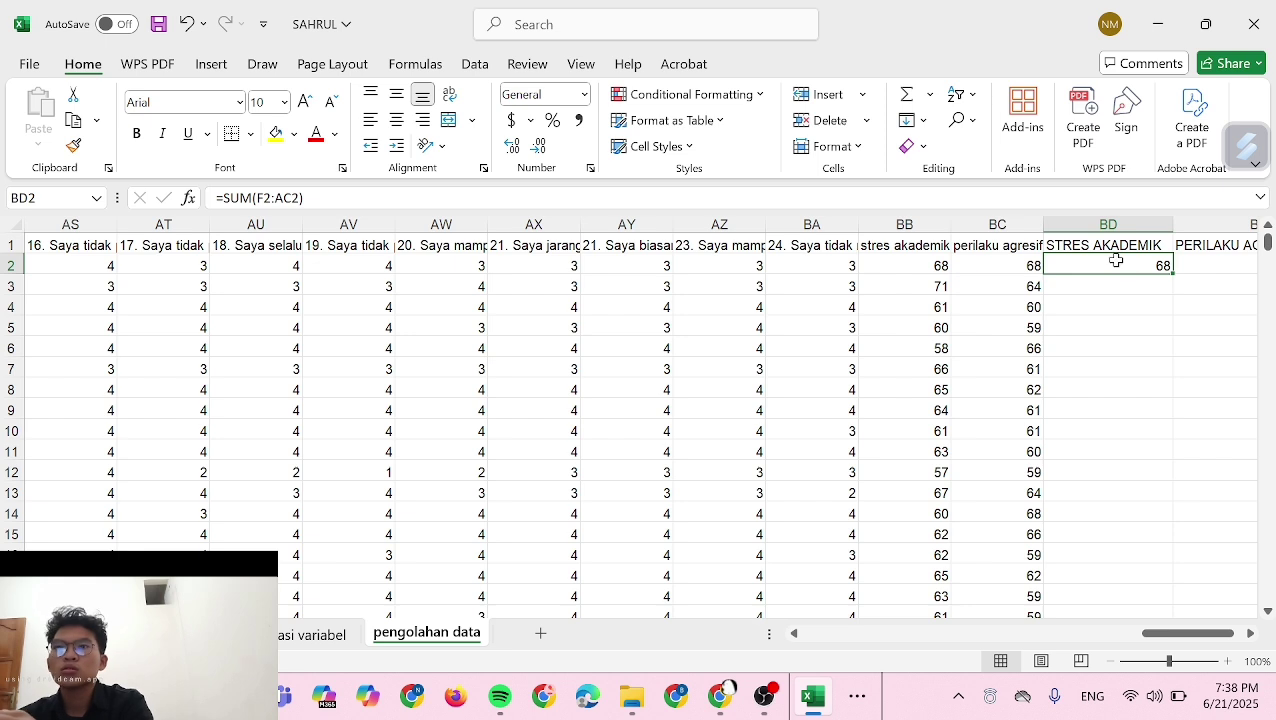
Clear the headers in BD1 and BE1 and the sum formula in BD2
left_click(1100, 245)
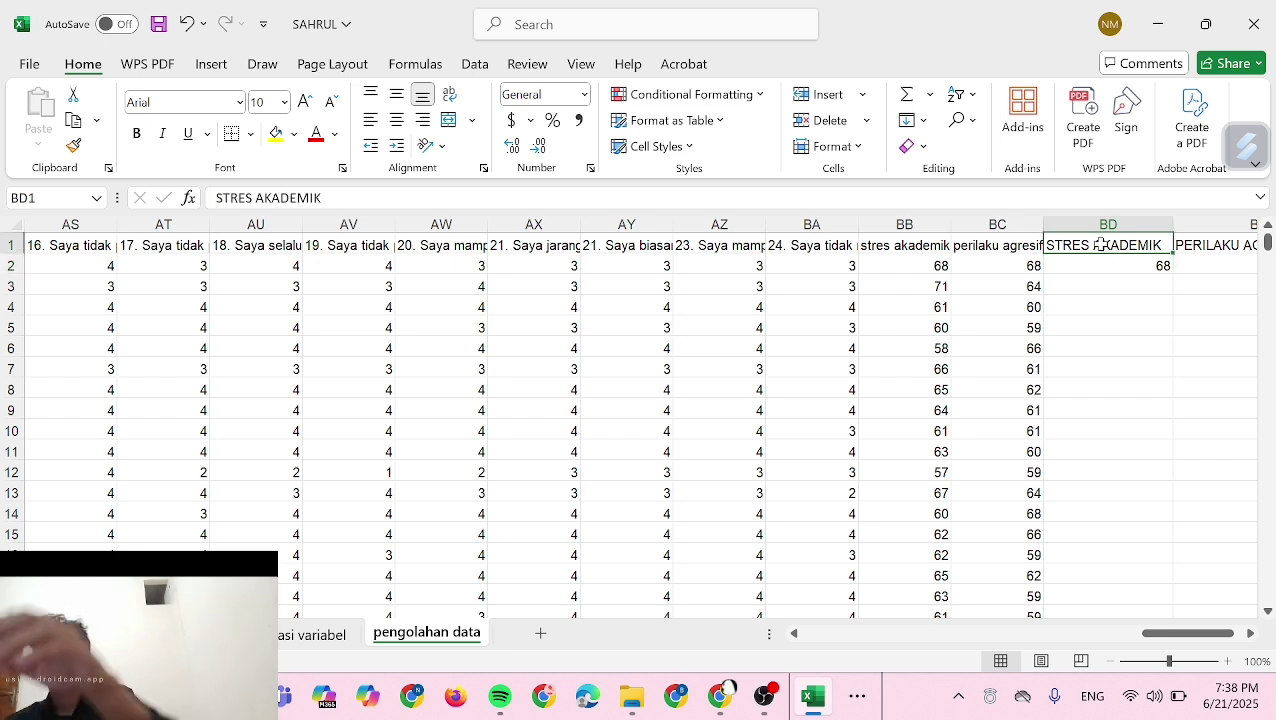
key("BackSpace")
key("Right")
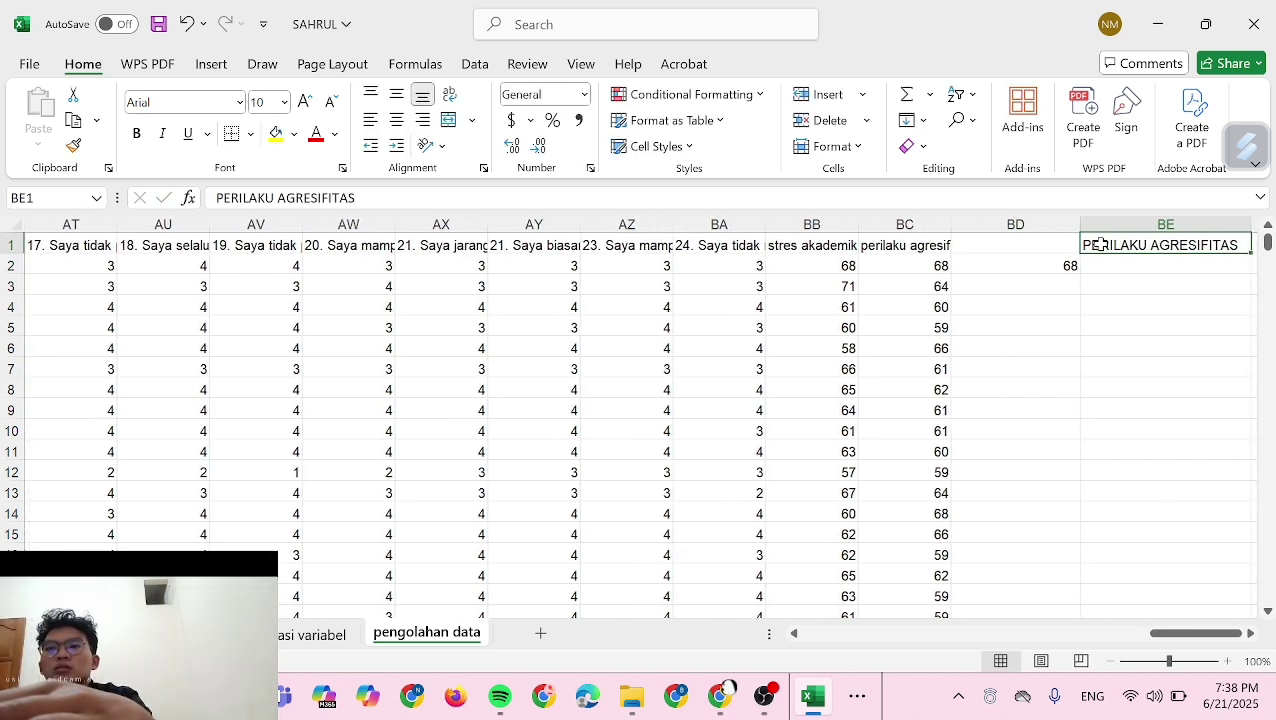
key("Right")
key("Left")
key("Delete")
key("Return")
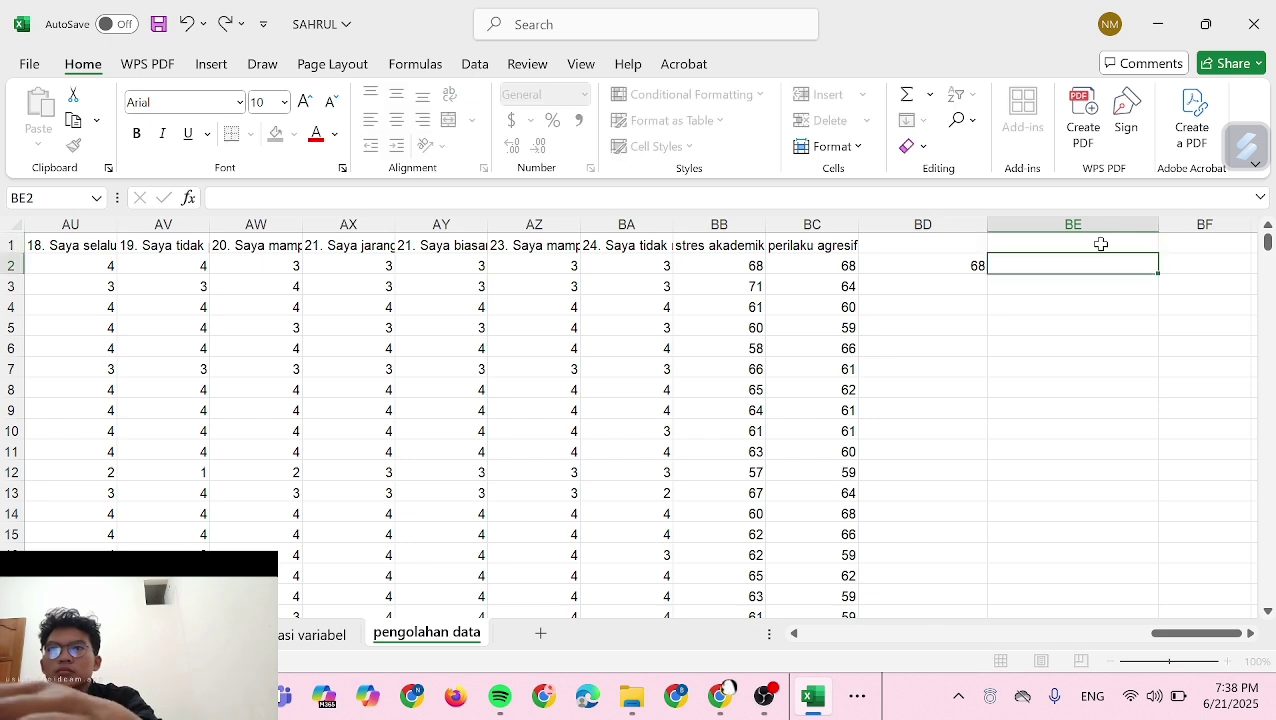
key("Left")
key("BackSpace")
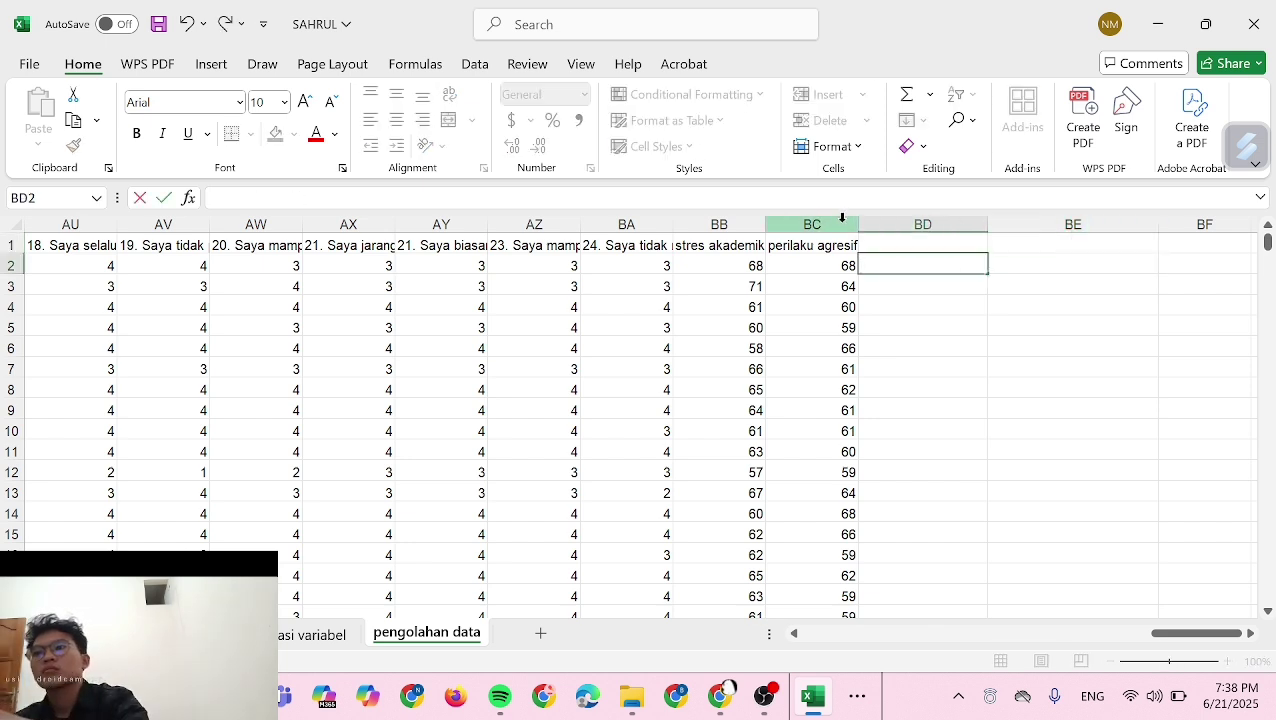
Inspect the sum formulas in BB2 and BC2 and the total scores of the respondents below
left_click(717, 270)
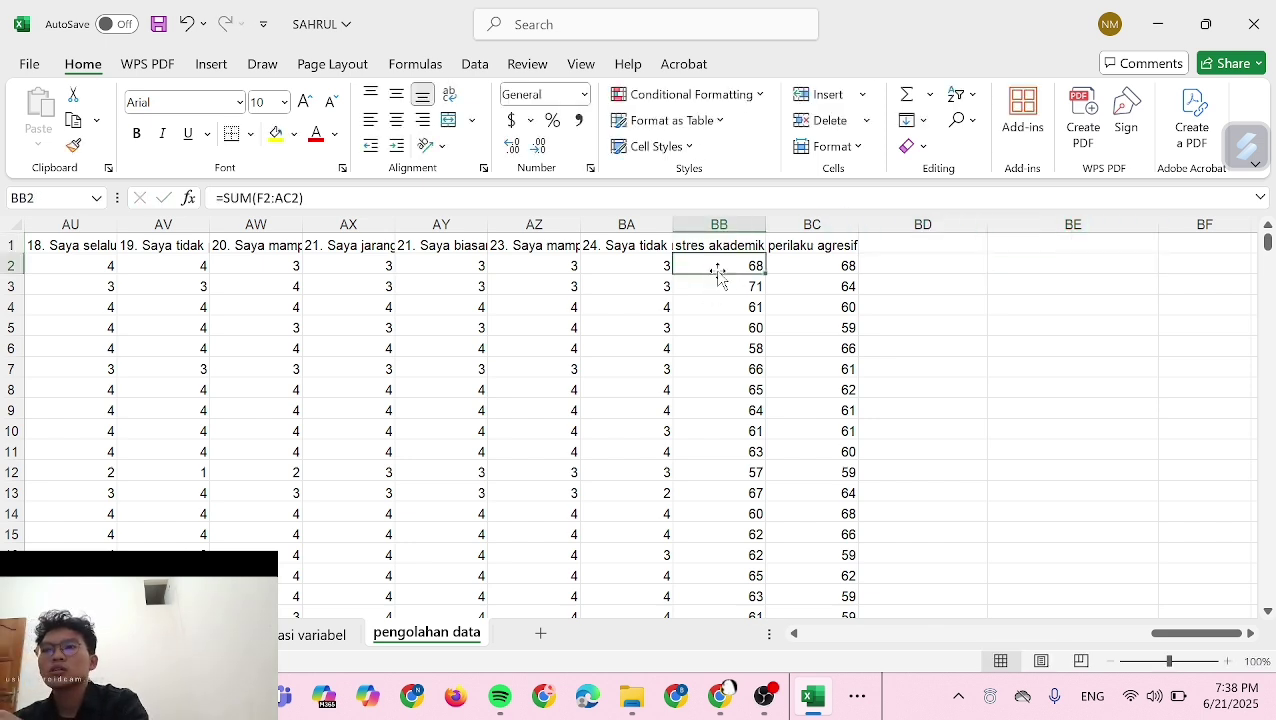
left_click(817, 272)
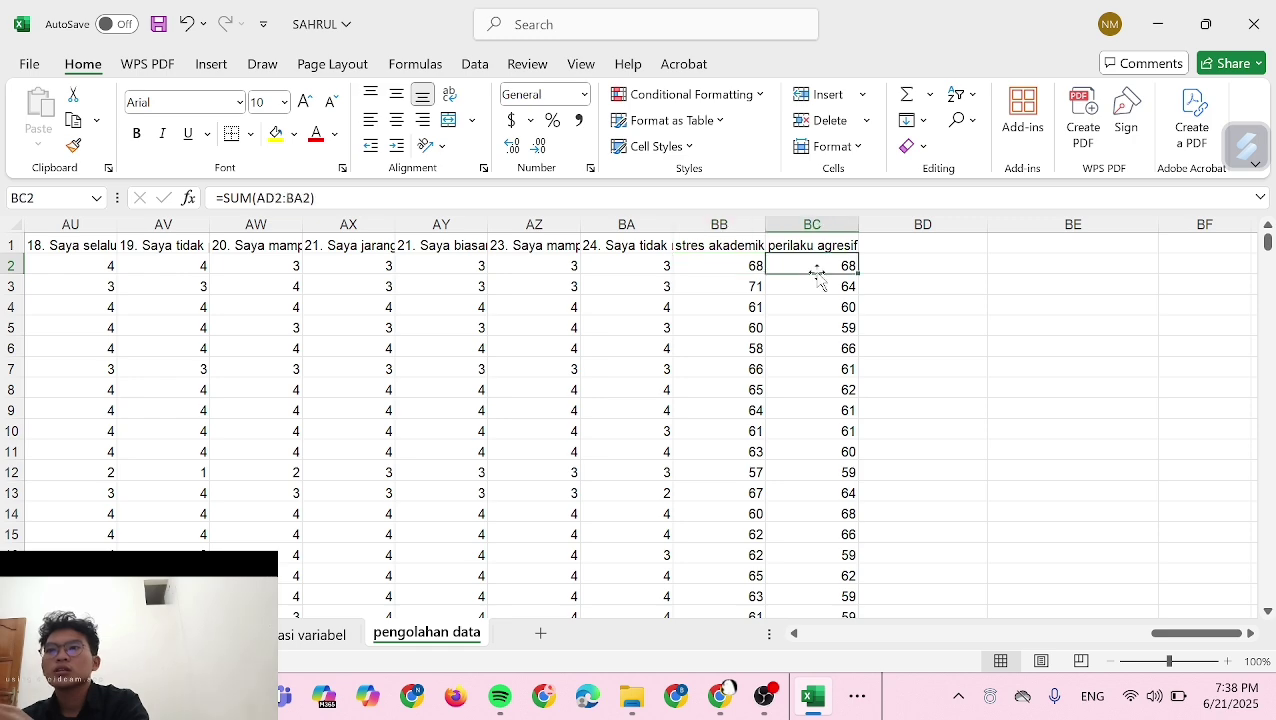
scroll(817, 272, "down", 3)
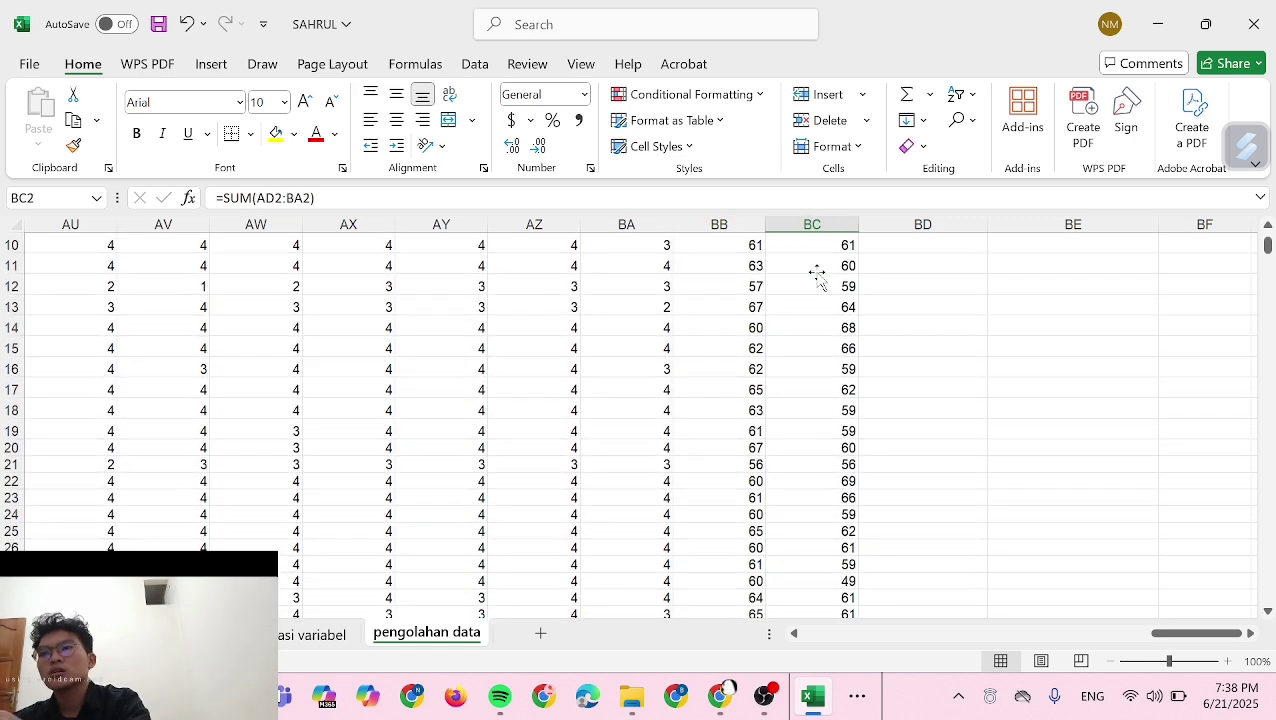
scroll(817, 272, "up", 3)
scroll(817, 272, "left", 1)
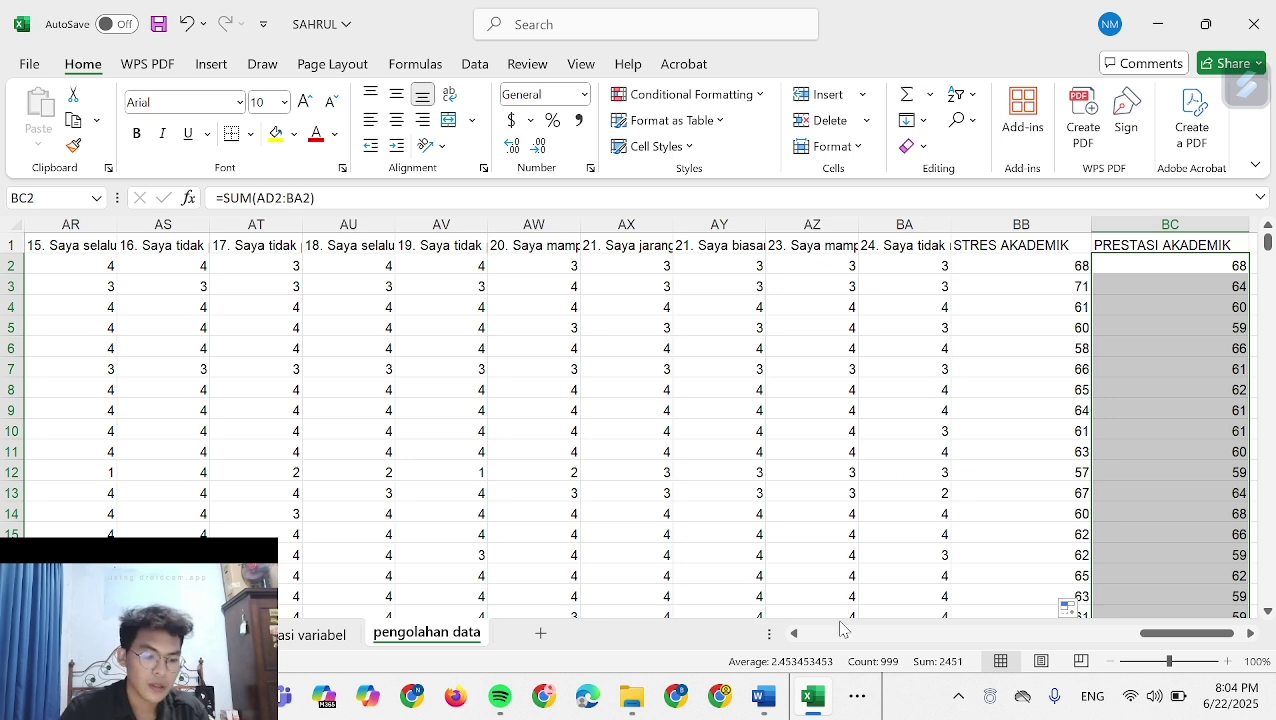
Switch to the JASP file with the academic stress validity and reliability data and look over its item and total columns
left_click(851, 700)
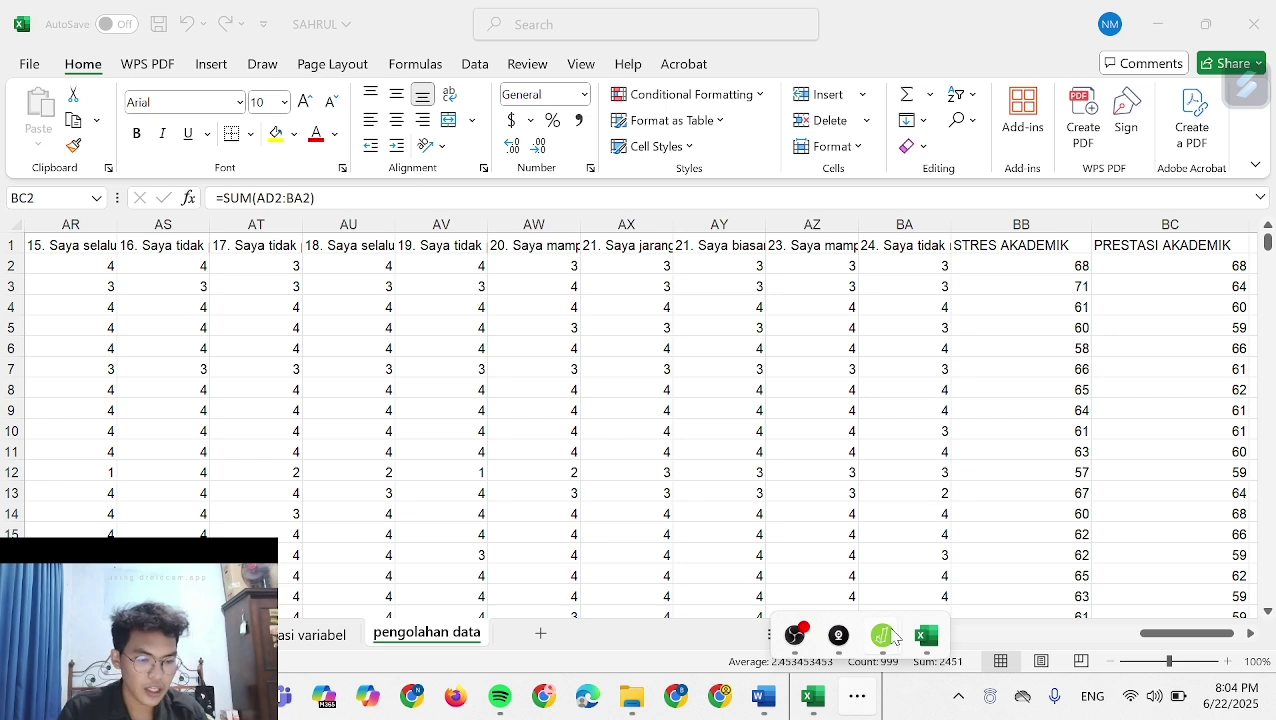
left_click(940, 560)
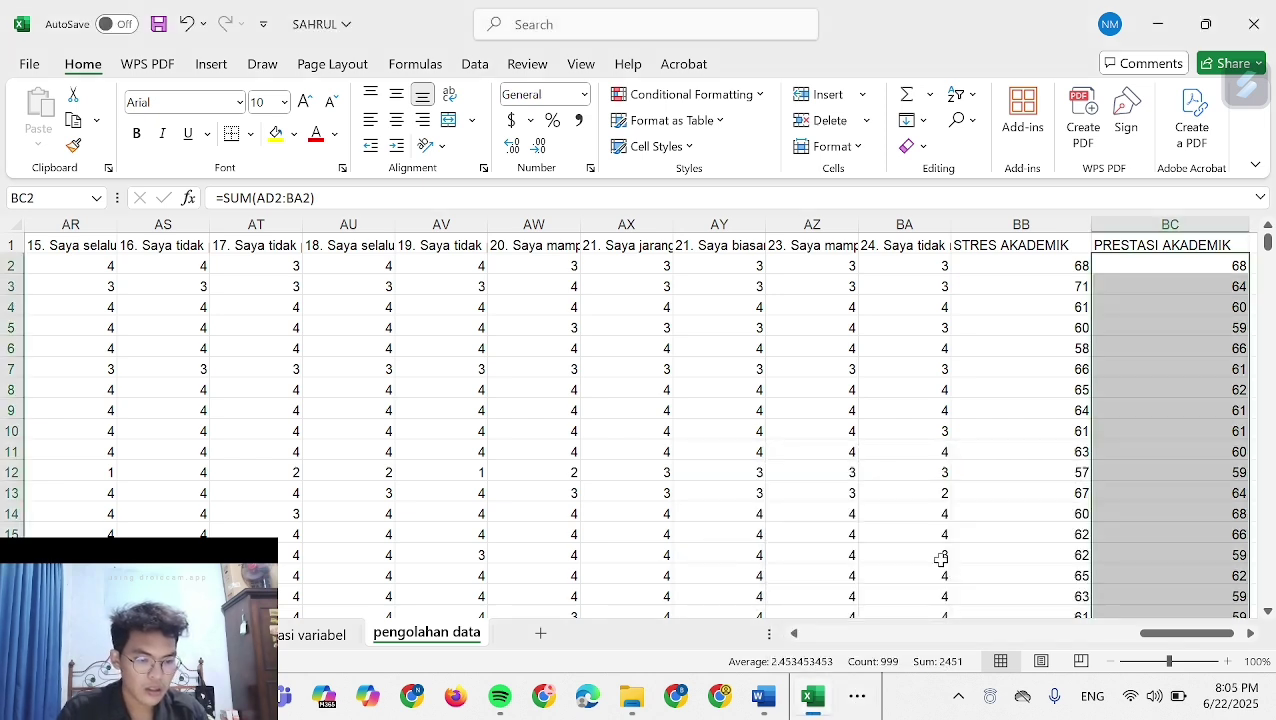
left_click(857, 697)
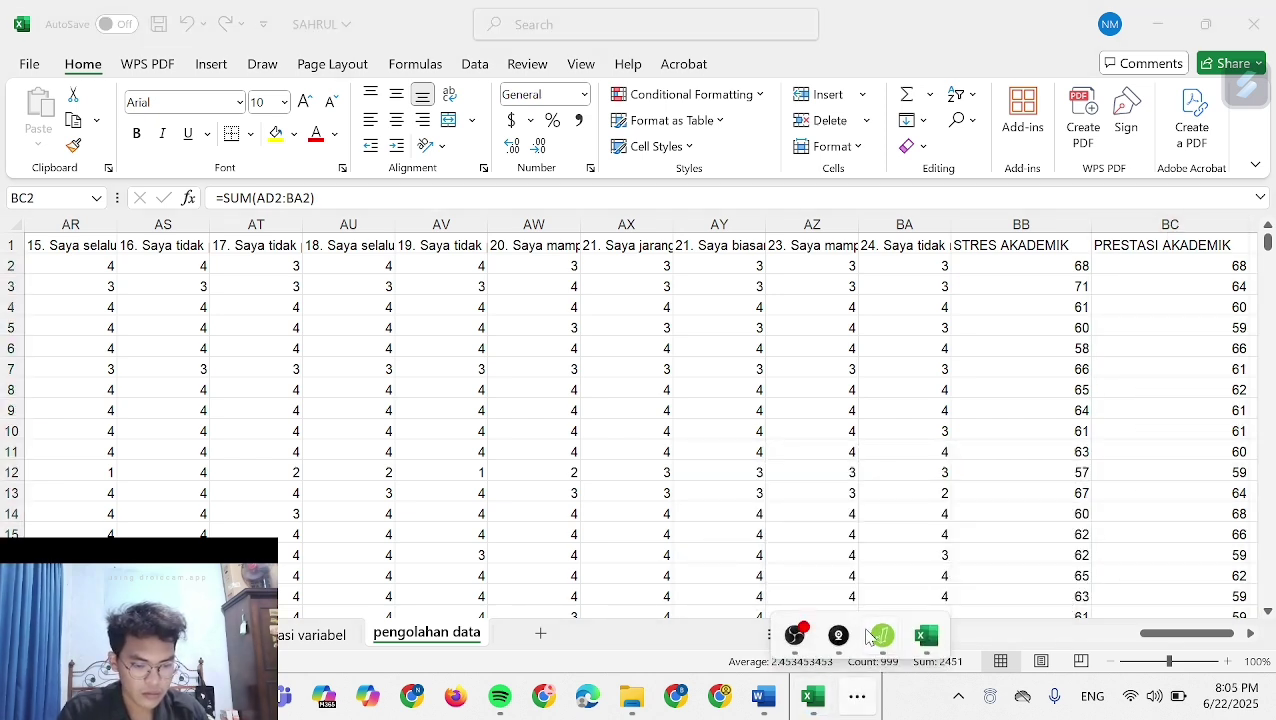
mouse_move(869, 637)
left_click(903, 596)
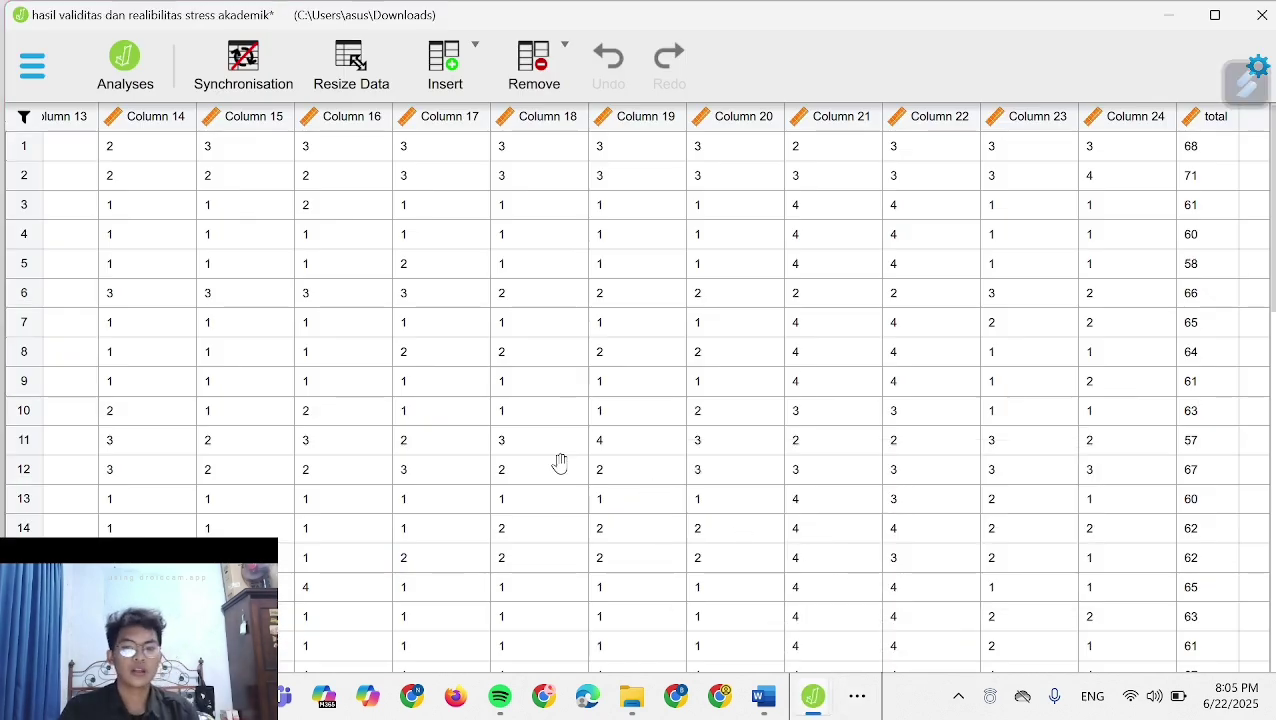
scroll(560, 463, "left", 2)
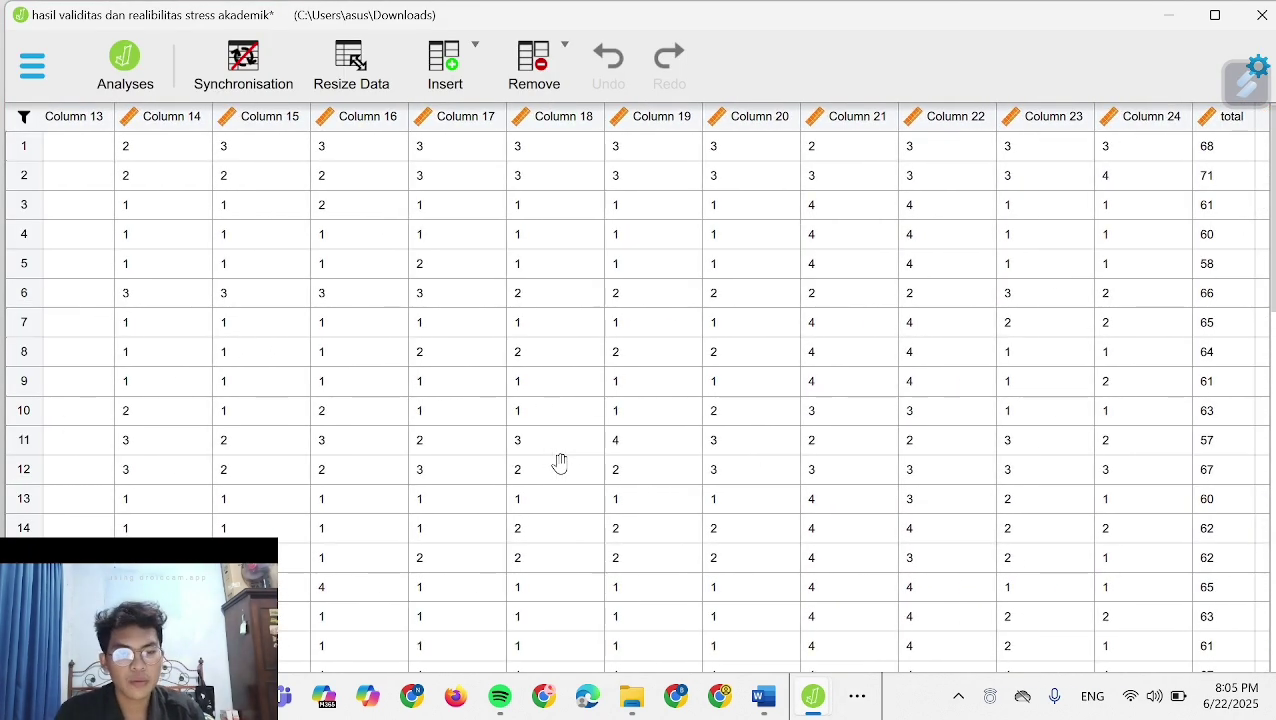
scroll(560, 463, "right", 2)
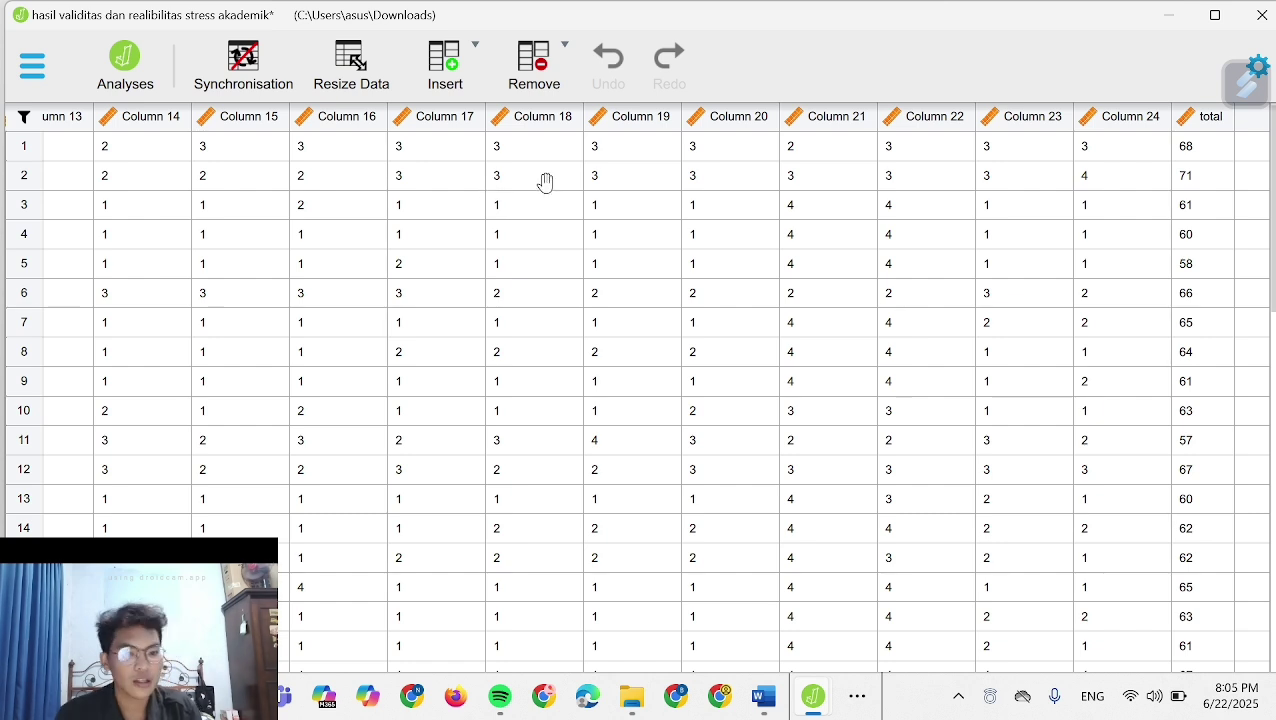
Add a classical Correlation analysis and assign Column 1 through Column 24 and total as its variables
left_click(127, 84)
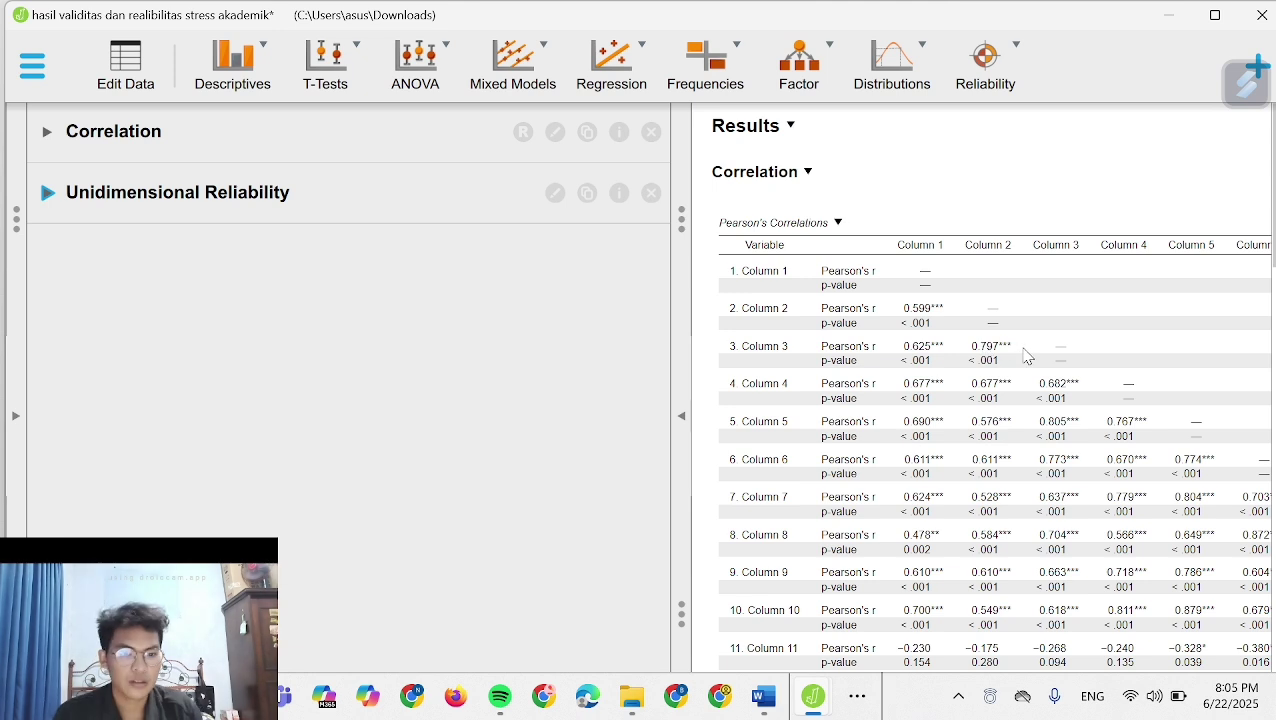
left_click(620, 57)
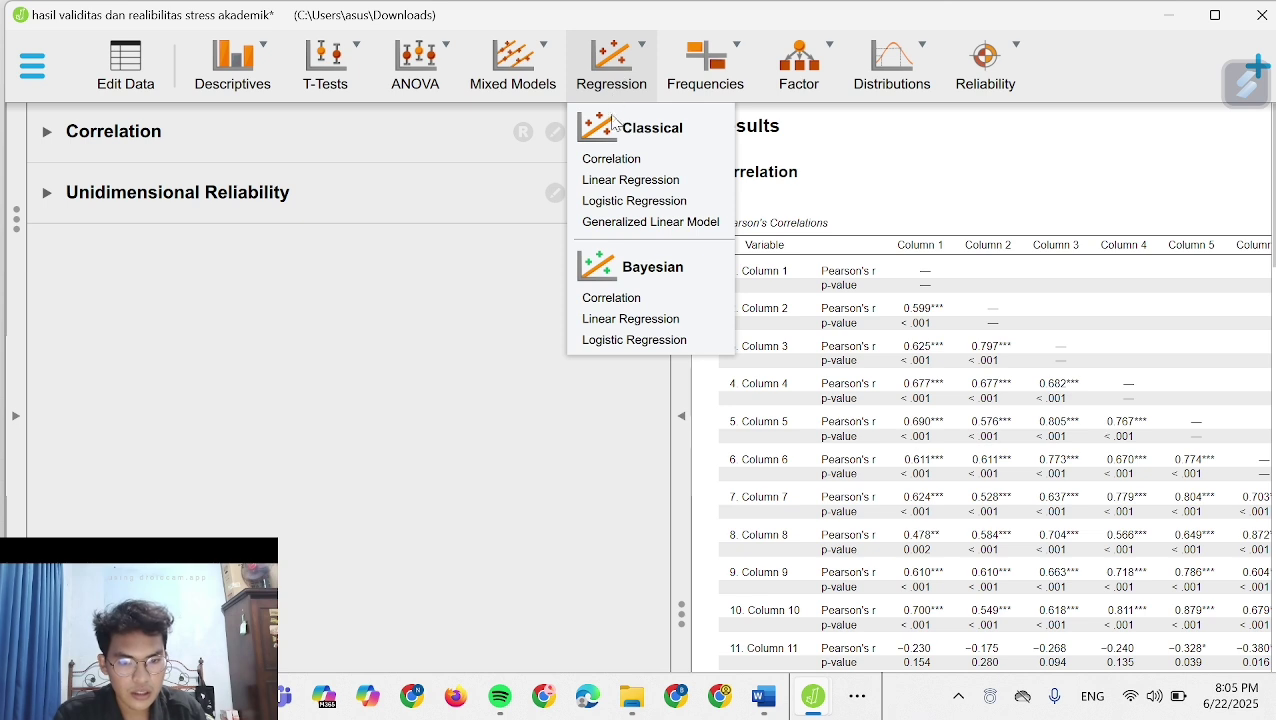
left_click(607, 160)
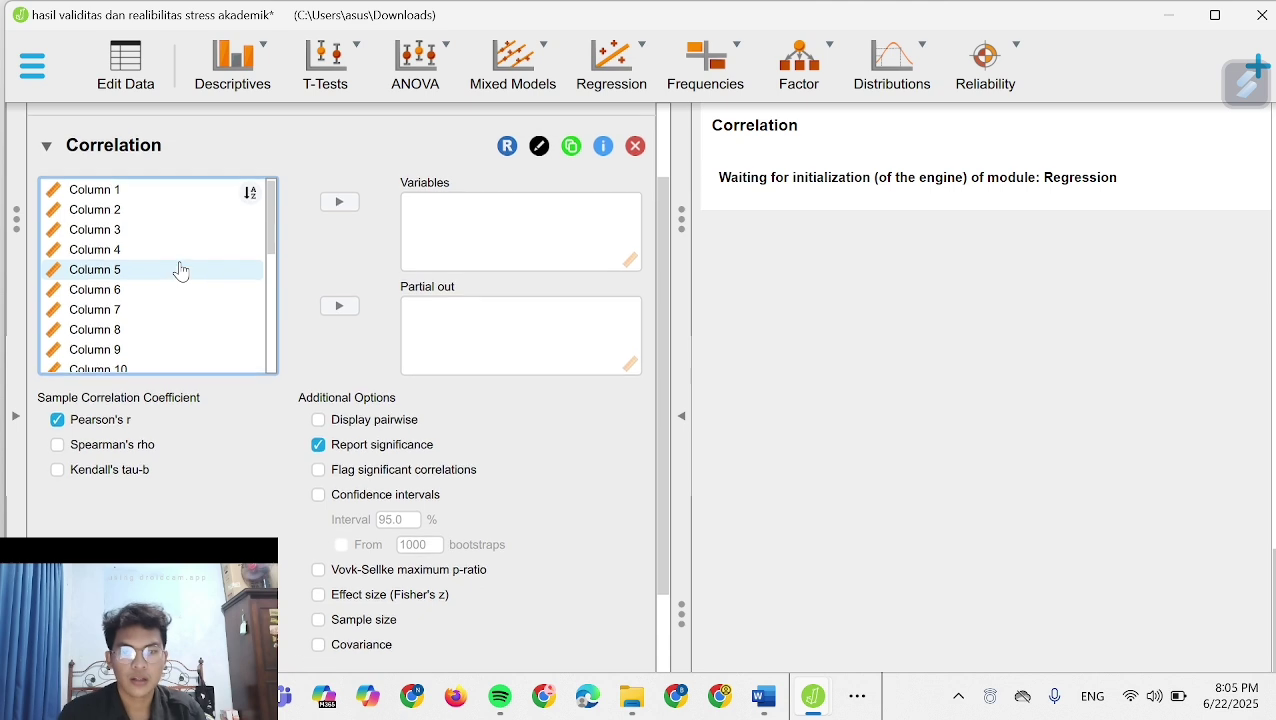
left_click(124, 209)
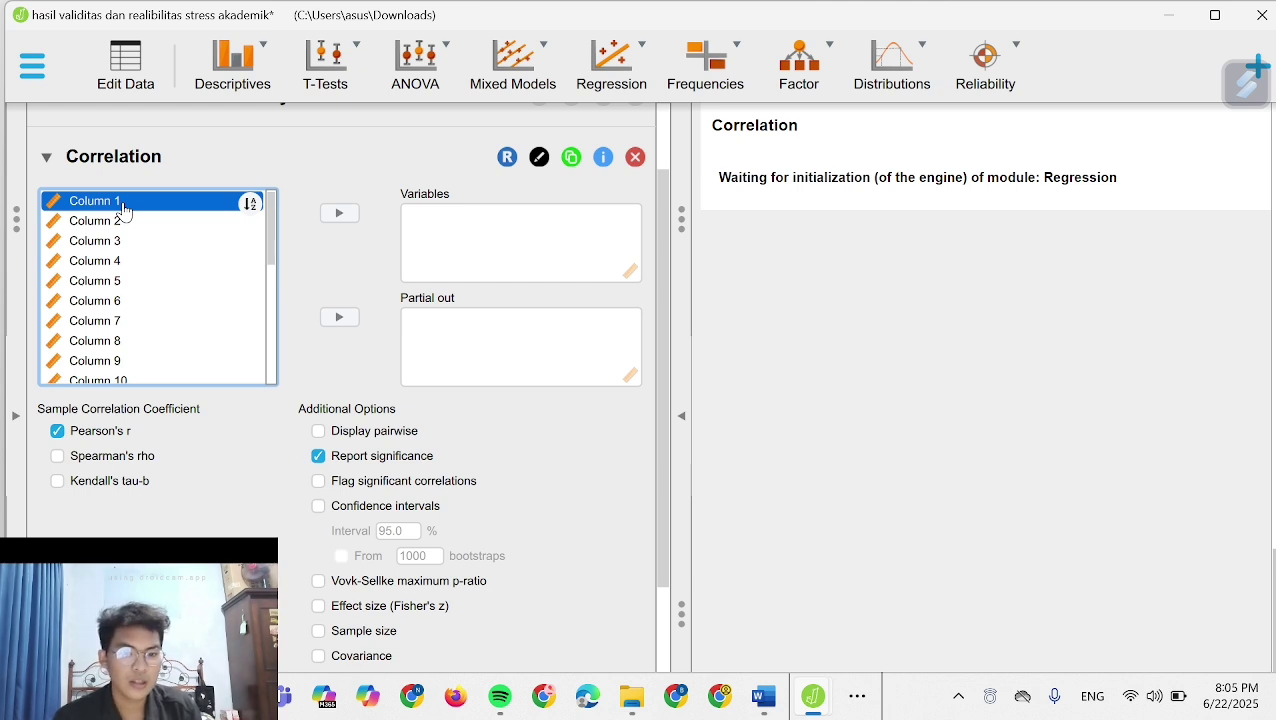
key("shift+Down")
key("shift+Down")
key("shift+Down")
key("shift+Down")
key("shift+Down")
key("shift+Down")
key("shift+Down")
key("shift+Down")
key("shift+Down")
key("shift+Down")
key("shift+Down")
key("shift+Down")
key("shift+Down")
key("shift+Down")
key("shift+Down")
key("shift+Down")
key("shift+Down")
key("shift+Down")
key("shift+Down")
key("shift+Down")
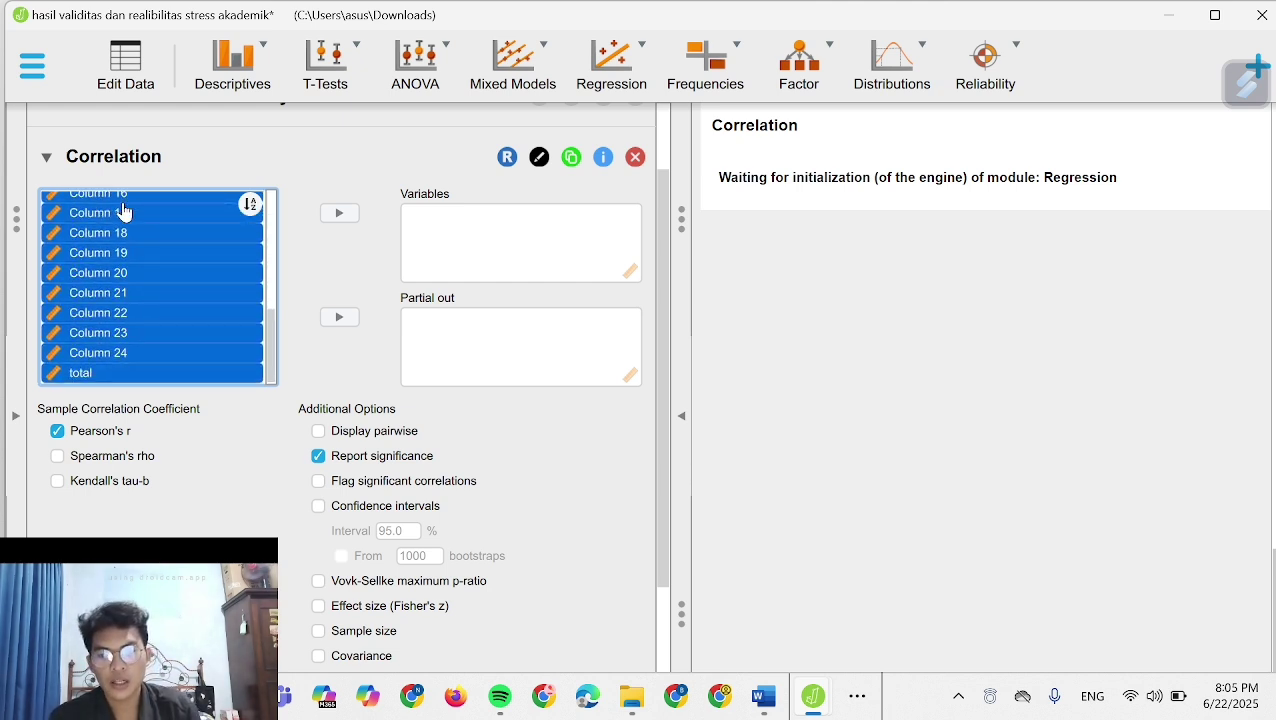
double_click(123, 210)
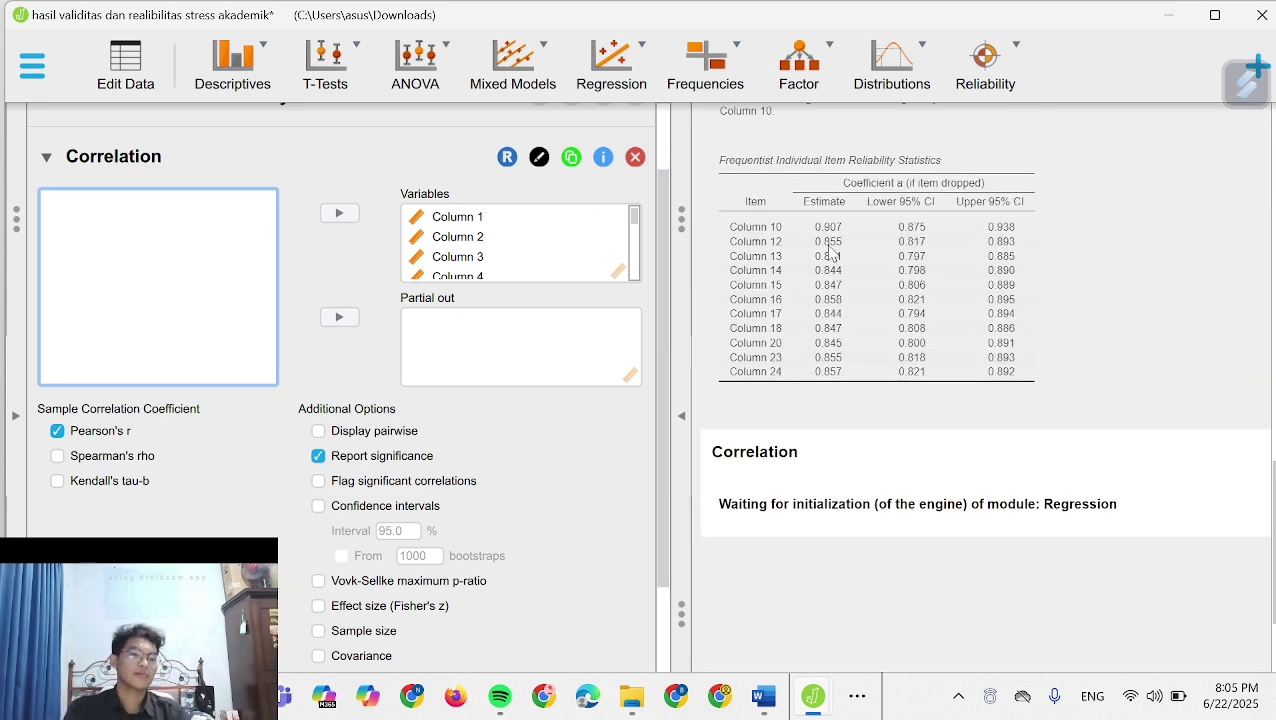
Look over the existing Pearson's Correlations table, from its first columns down to the Unidimensional Reliability results
scroll(829, 253, "up", 3)
scroll(829, 253, "up", 14)
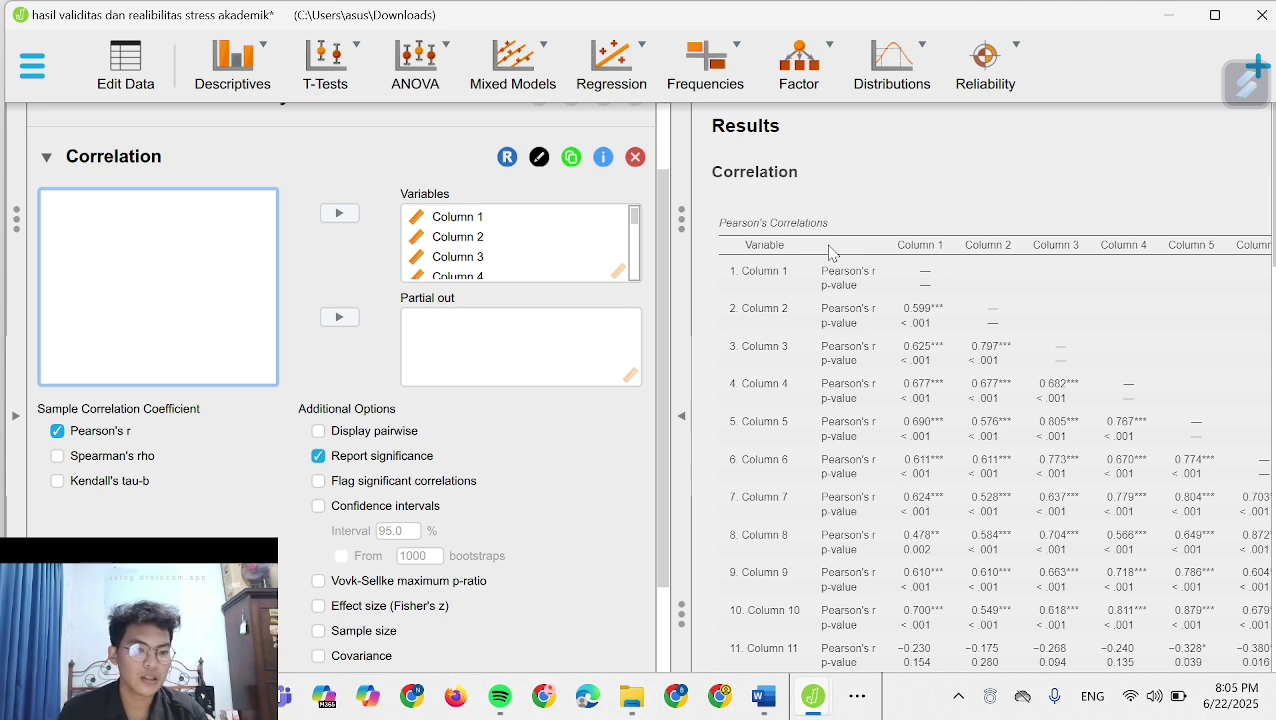
scroll(829, 253, "right", 6)
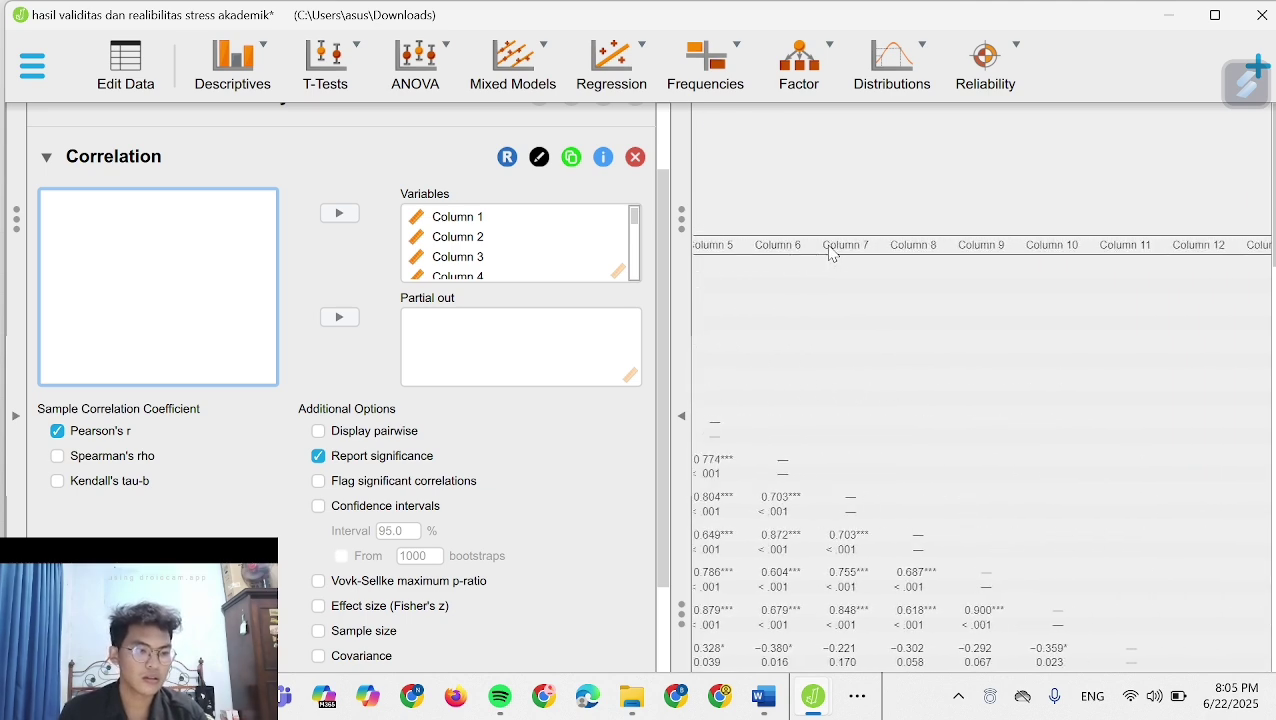
scroll(829, 253, "down", 12)
scroll(829, 253, "left", 6)
scroll(829, 253, "down", 3)
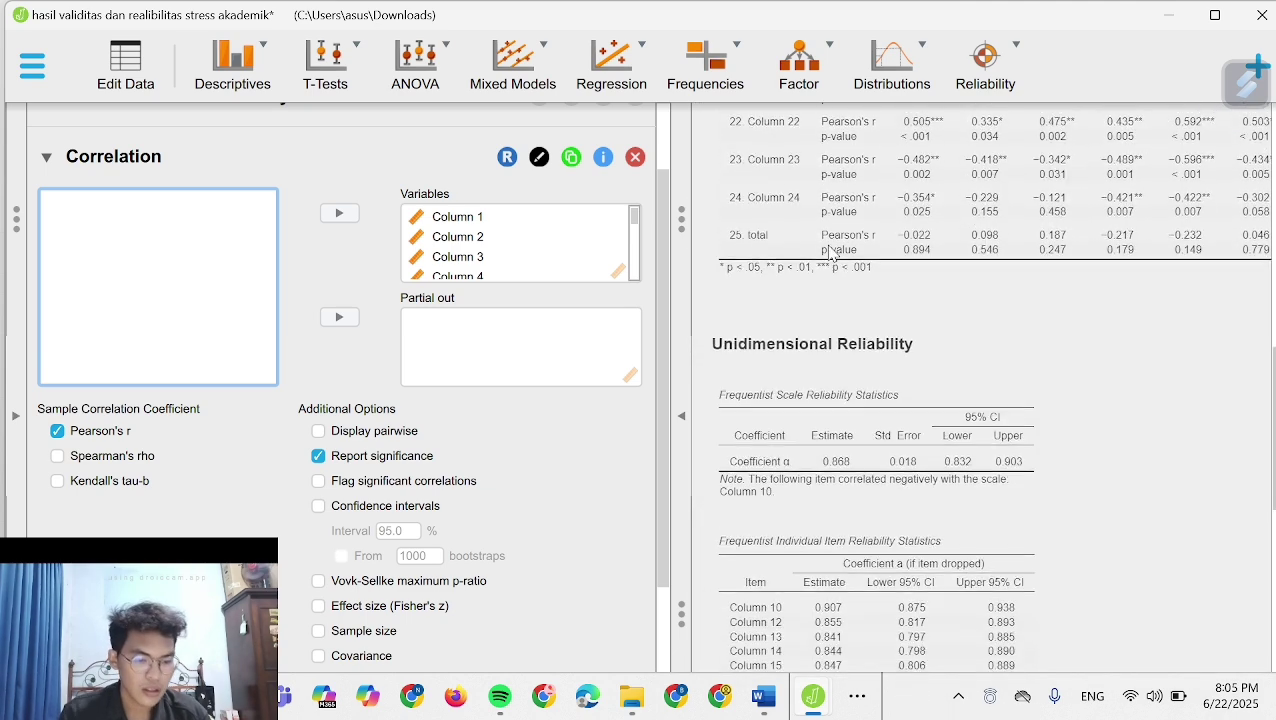
Examine the Pearson's r and p-values in the total row for the item columns, and the individual item reliability statistics
scroll(829, 253, "up", 6)
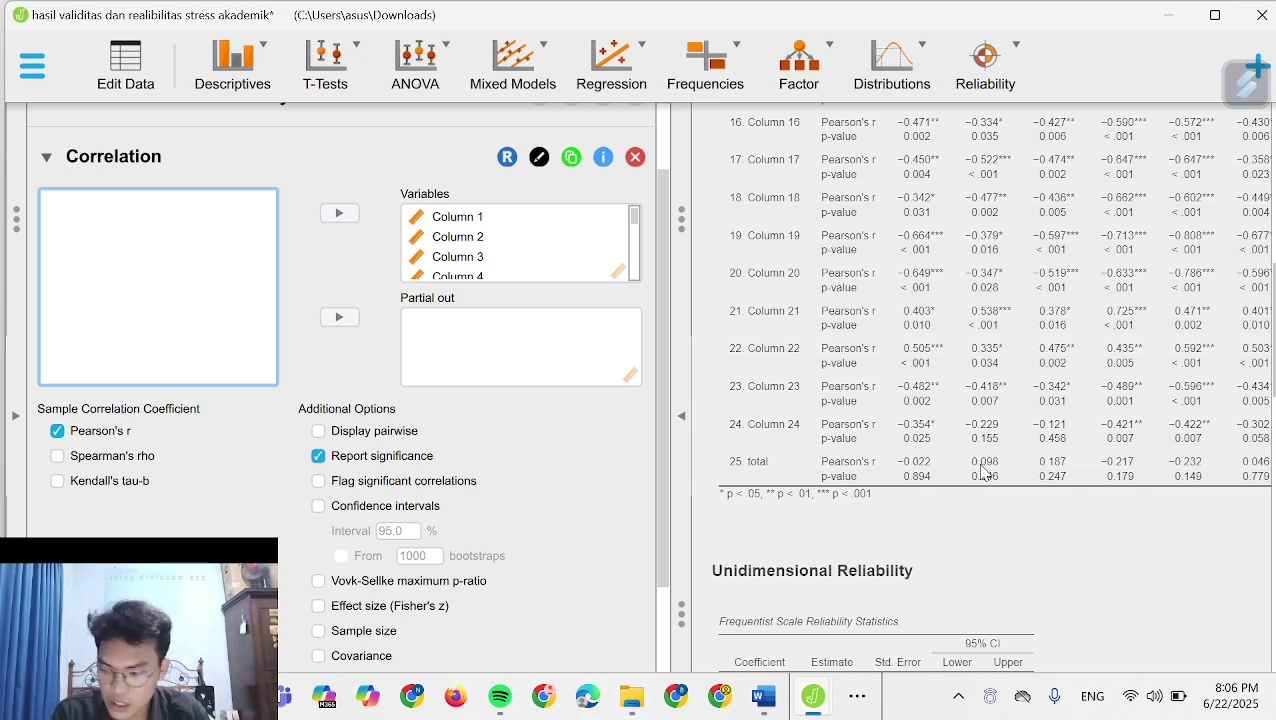
scroll(985, 470, "right", 3)
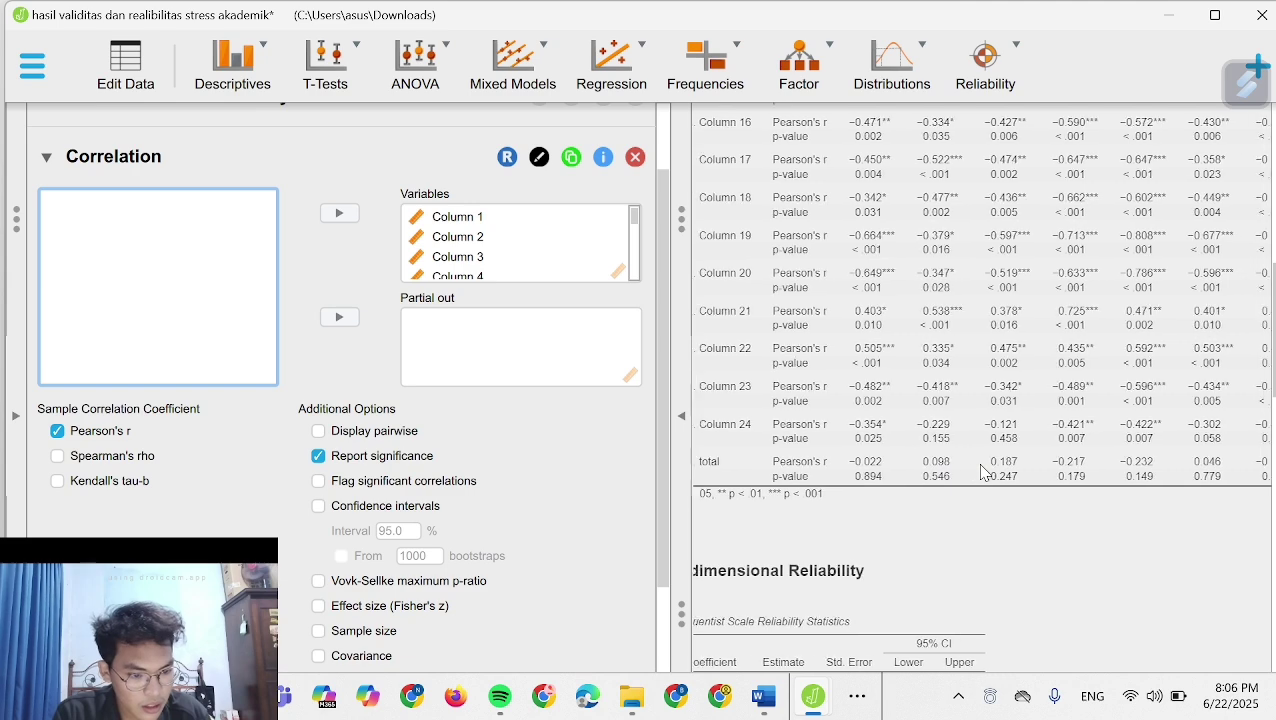
scroll(985, 470, "right", 5)
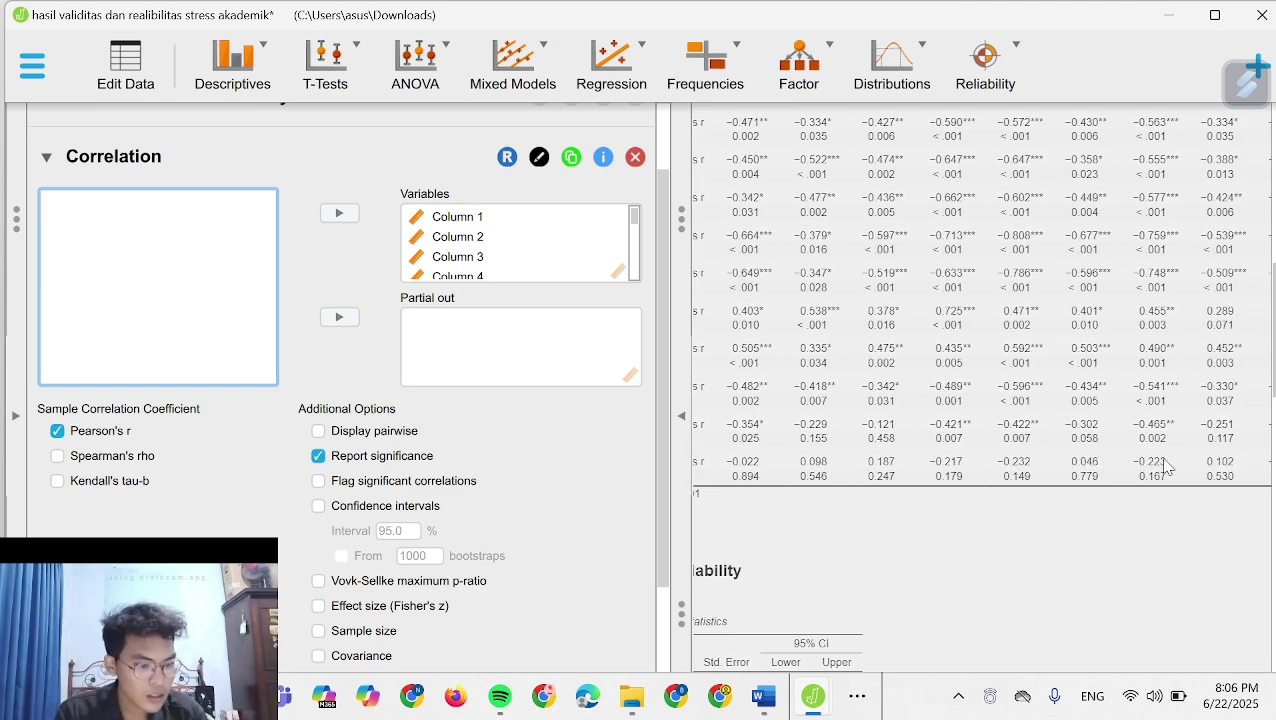
scroll(1165, 465, "right", 4)
scroll(1165, 465, "right", 3)
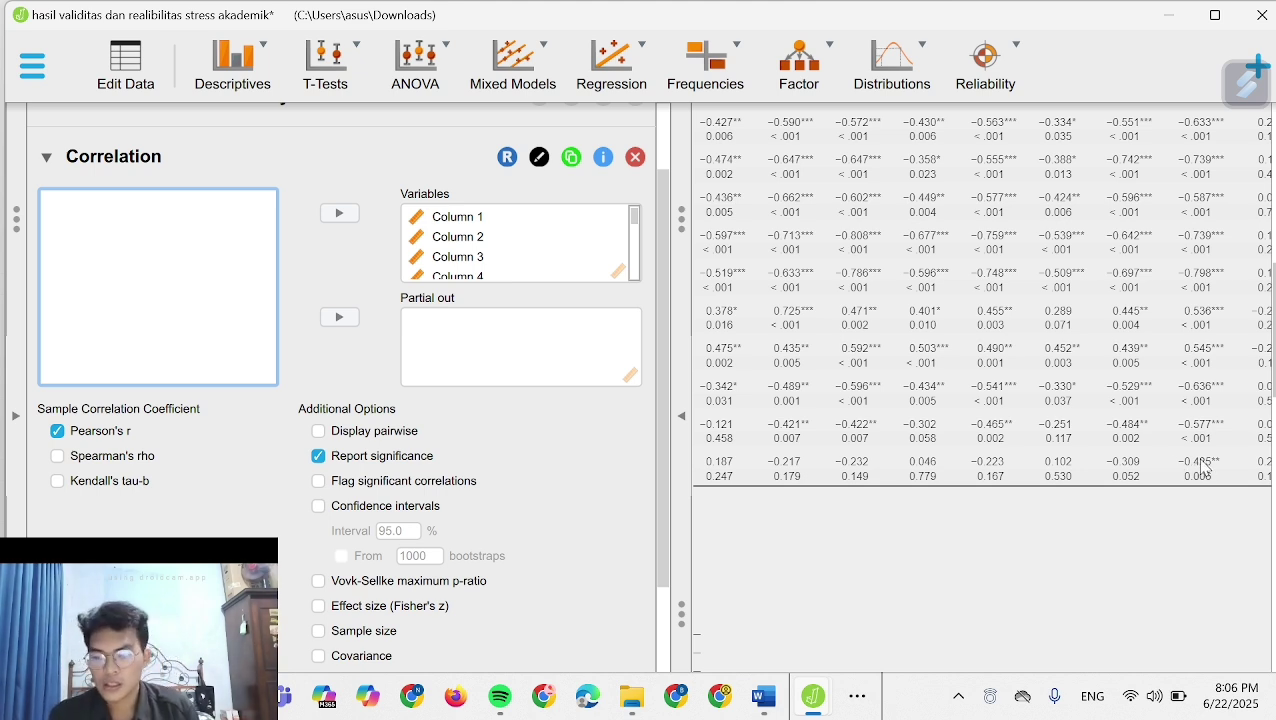
scroll(1183, 470, "left", 5)
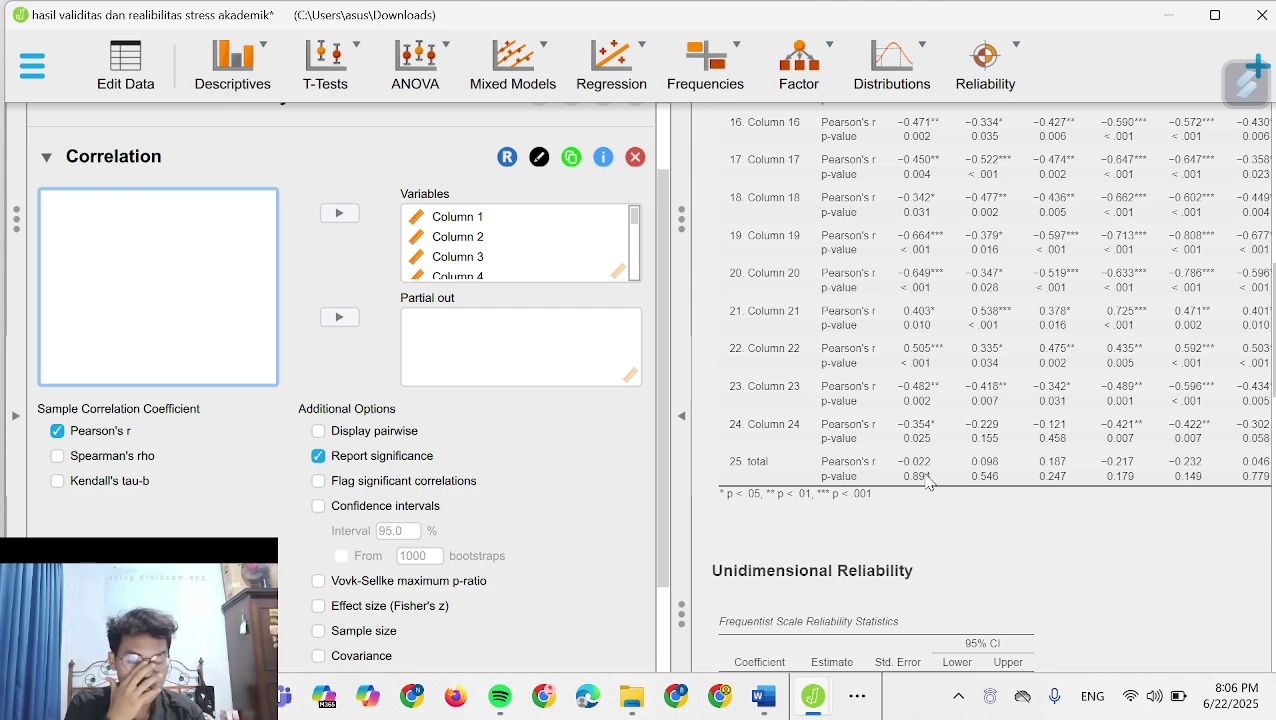
scroll(926, 483, "right", 2)
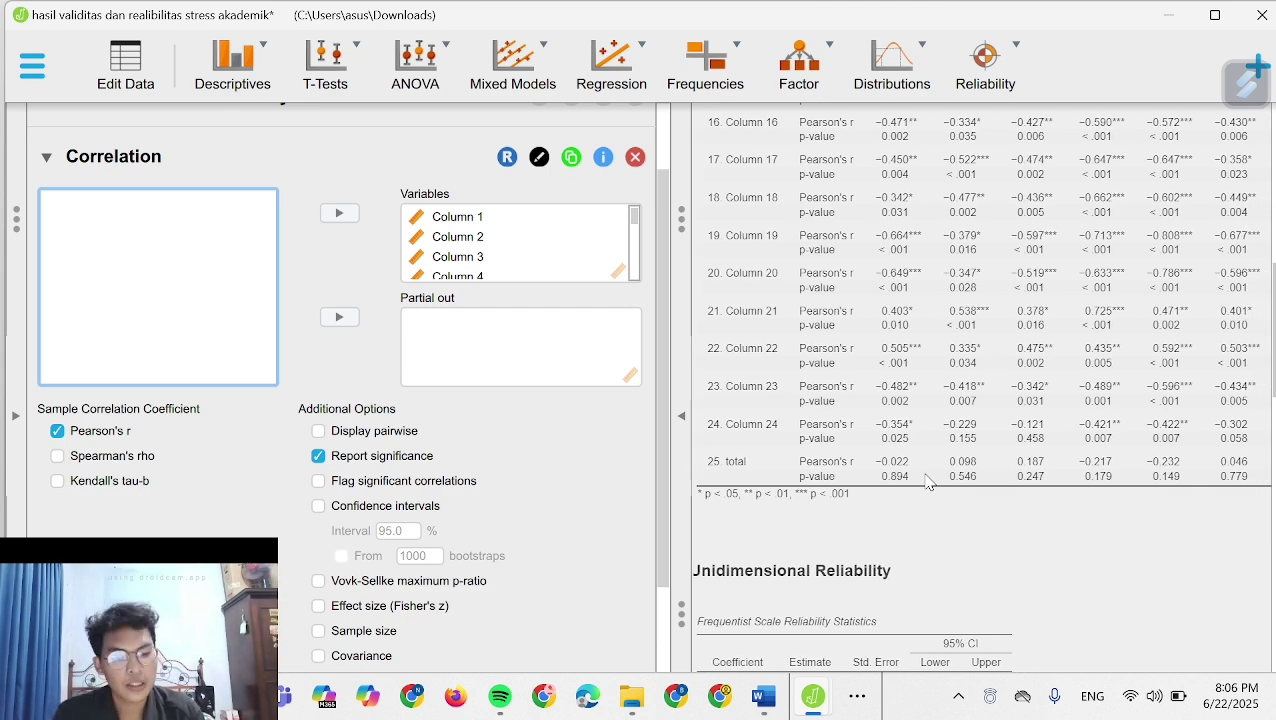
scroll(926, 483, "right", 3)
scroll(926, 483, "left", 4)
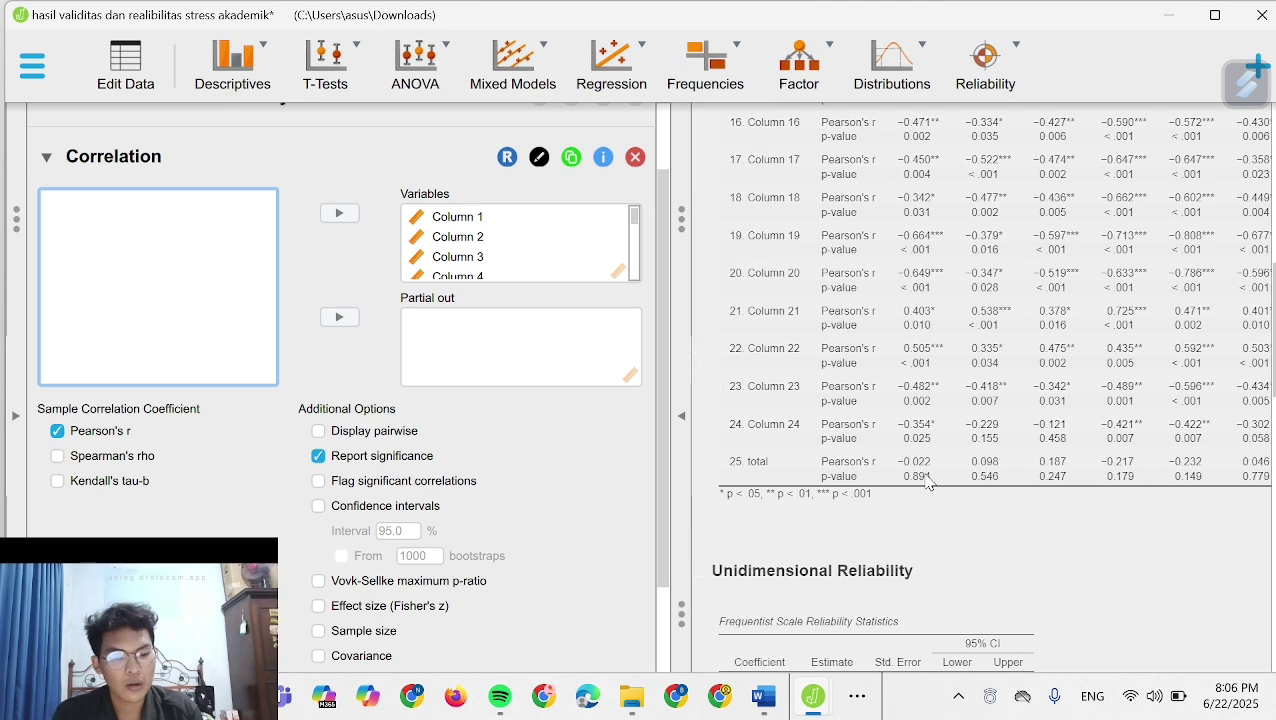
scroll(926, 483, "down", 5)
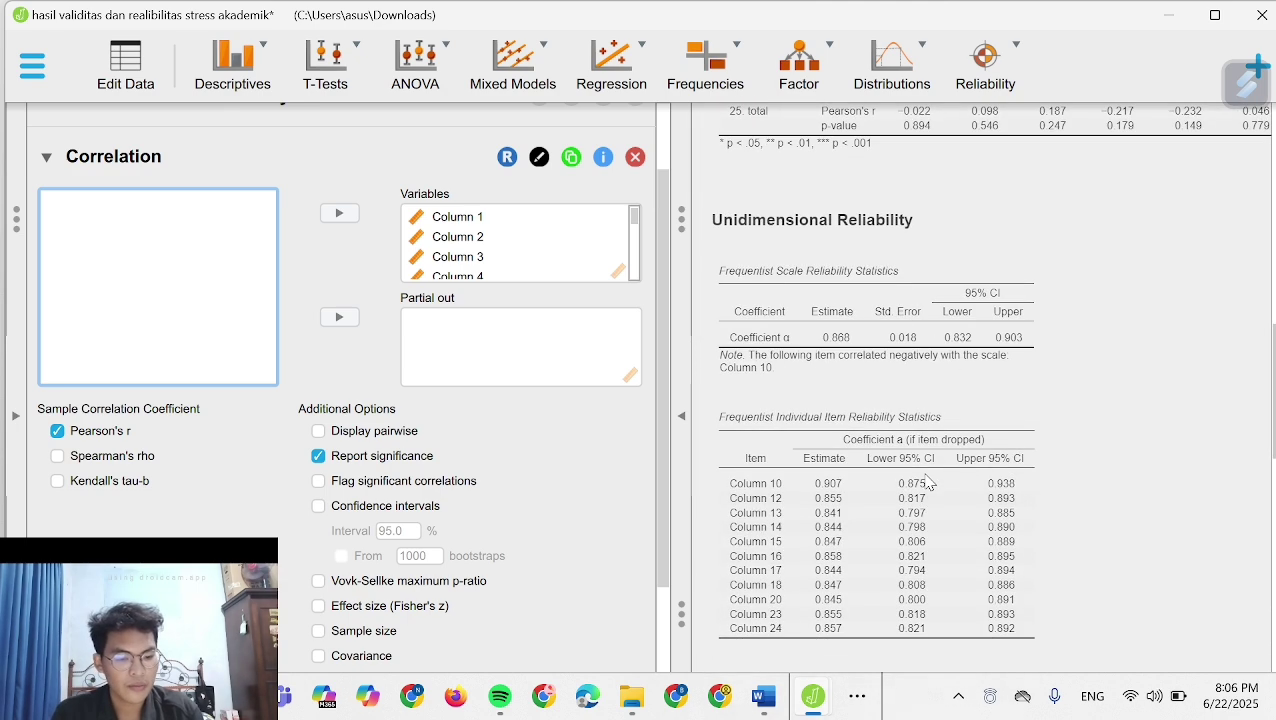
scroll(926, 483, "up", 15)
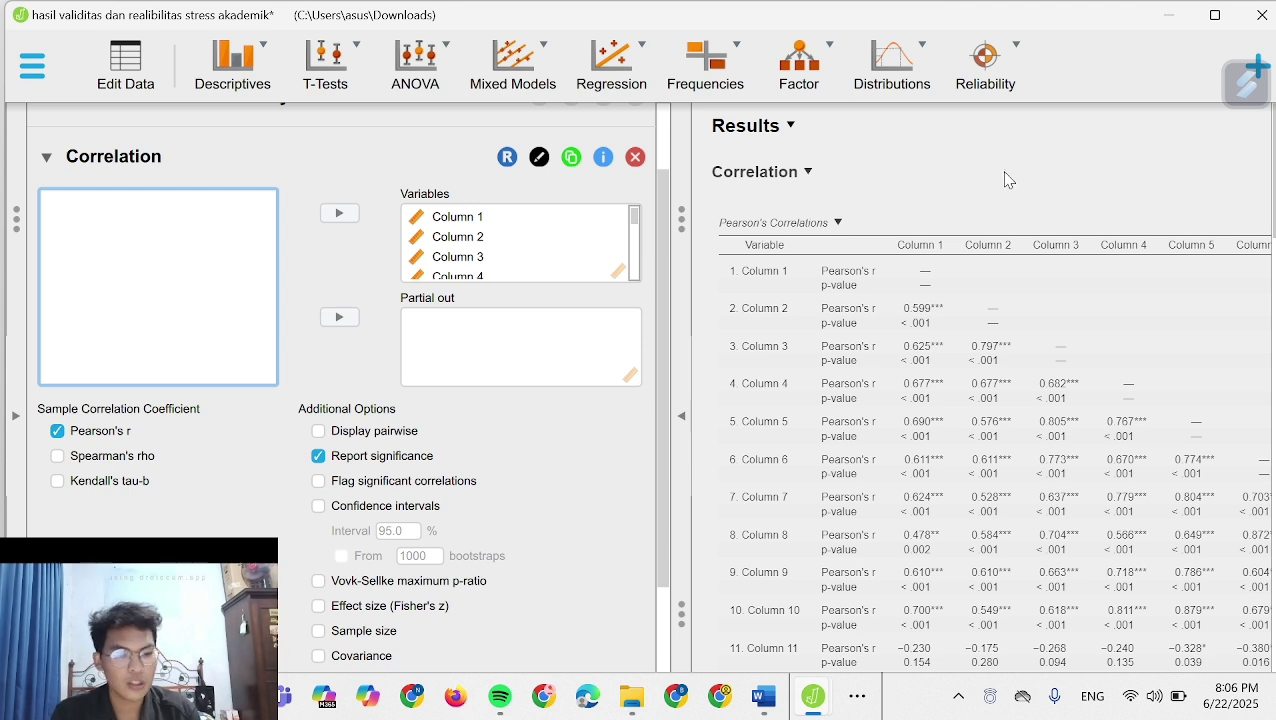
Add a classical Unidimensional Reliability analysis and assign Column 10 and Column 12 through Column 17 as its variables
left_click(1000, 92)
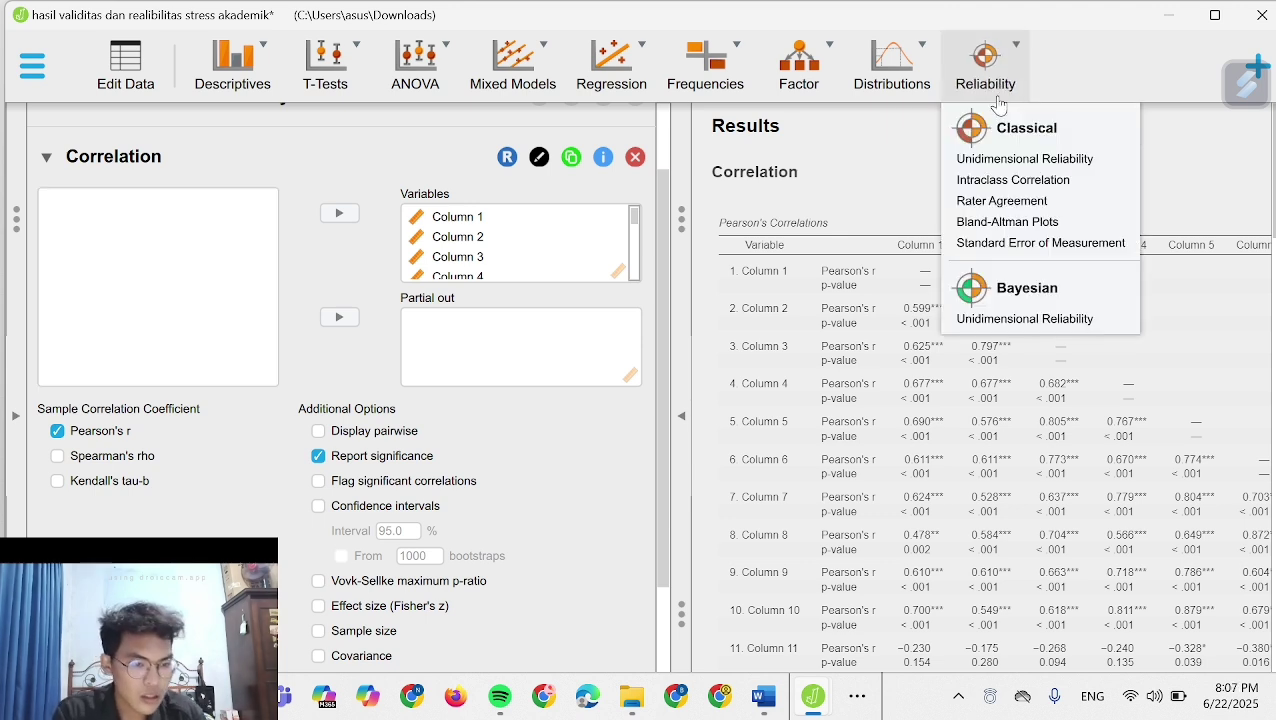
left_click(985, 160)
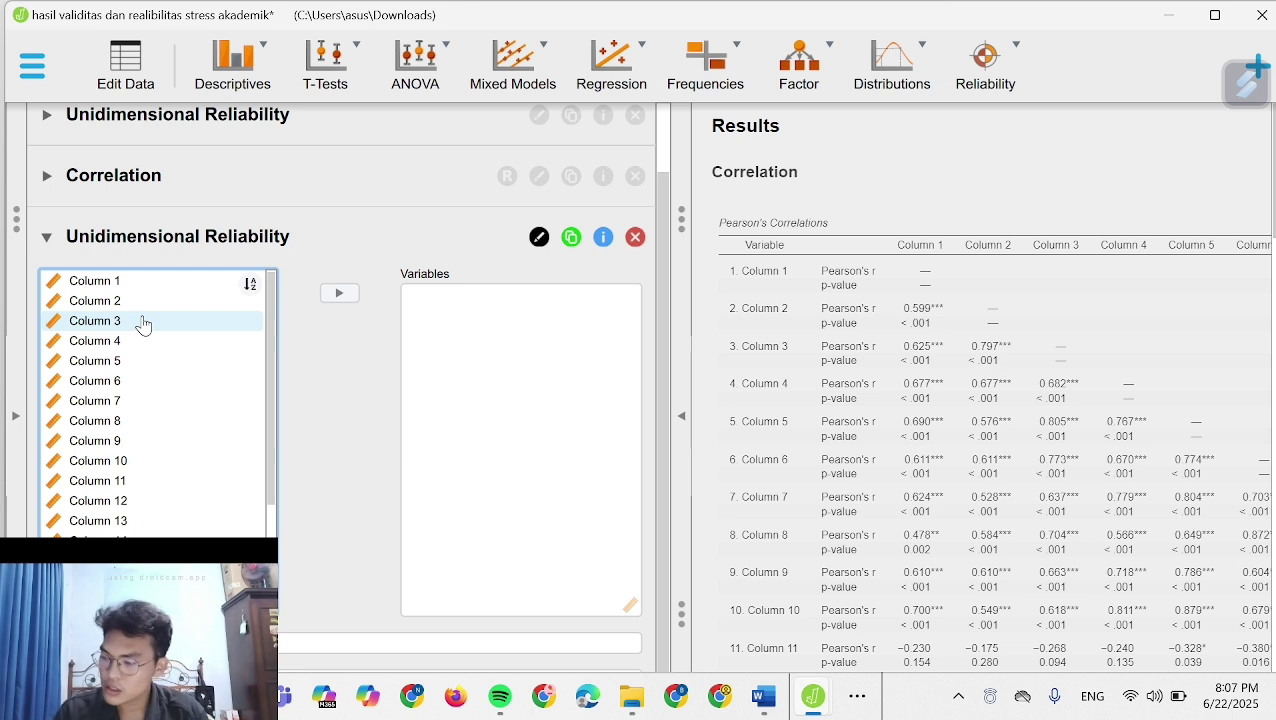
left_click(127, 461)
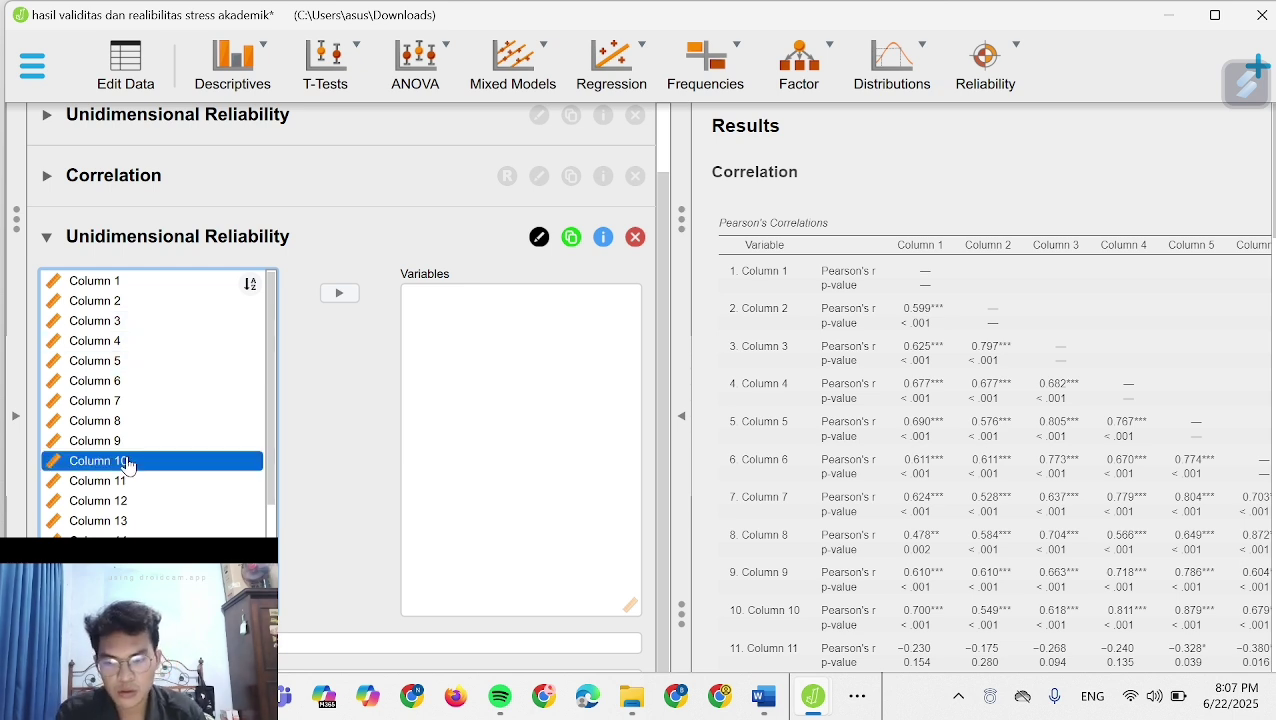
double_click(127, 461)
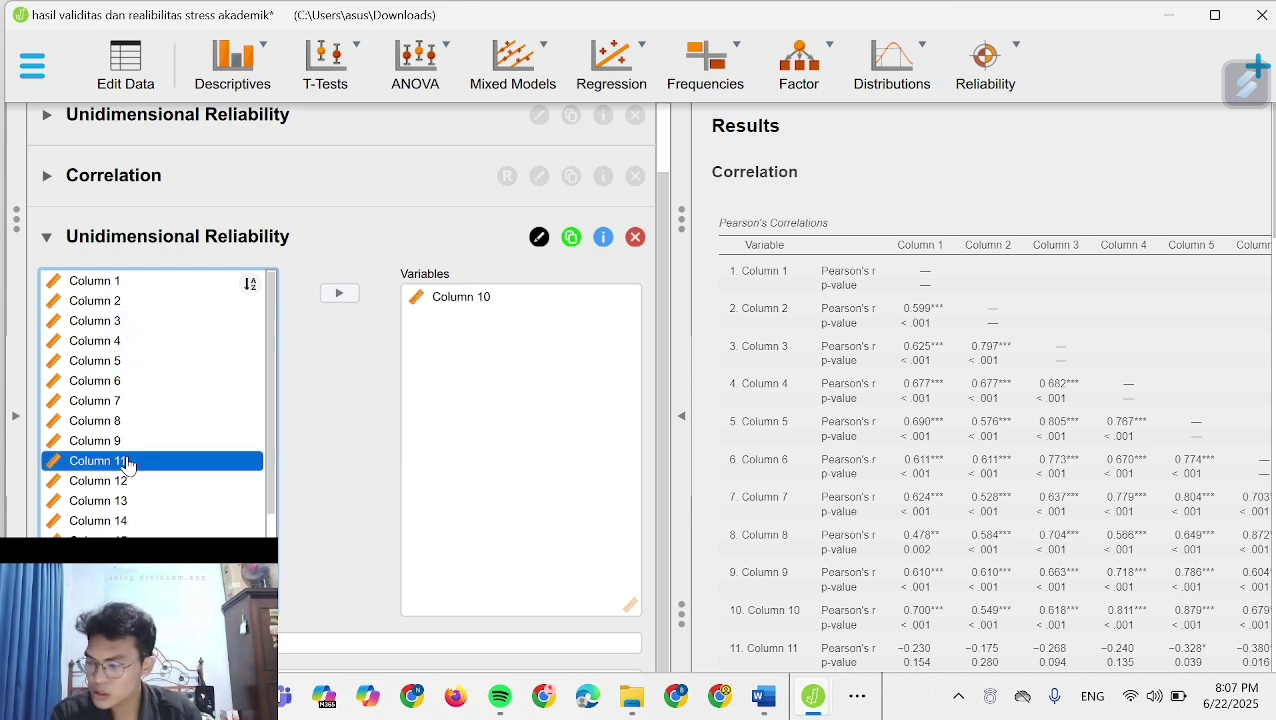
key("Down")
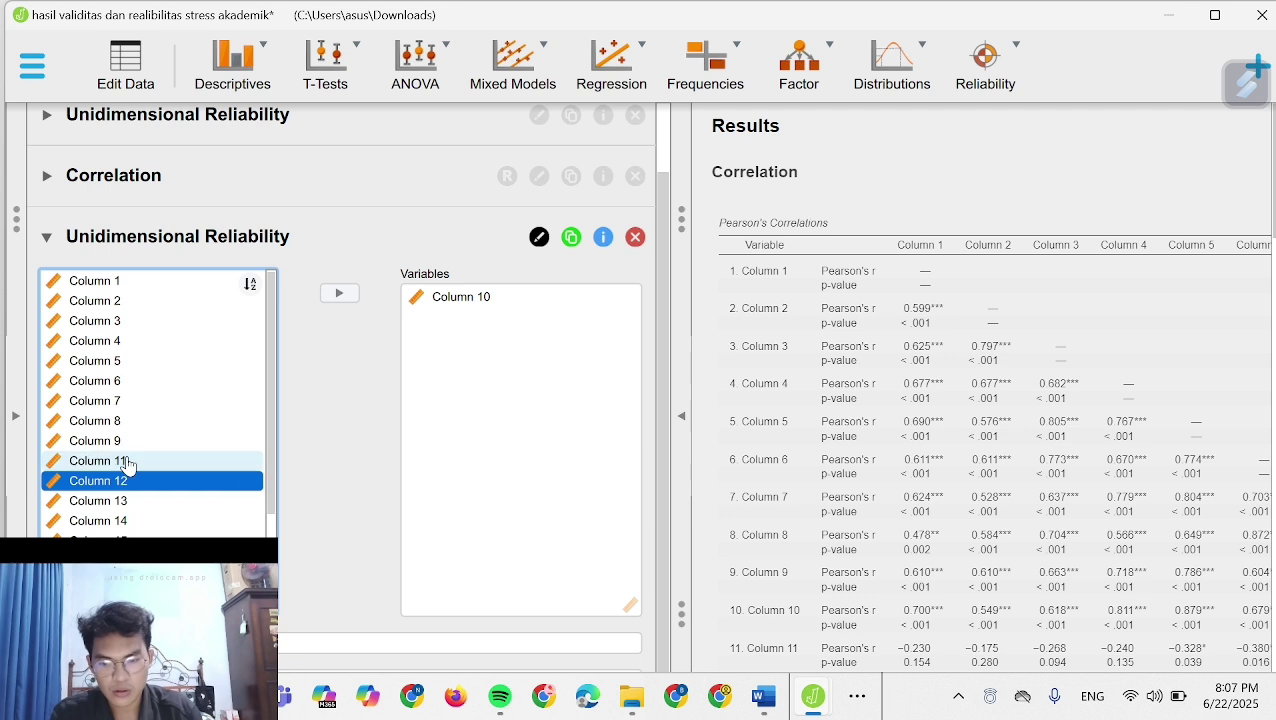
key("Return")
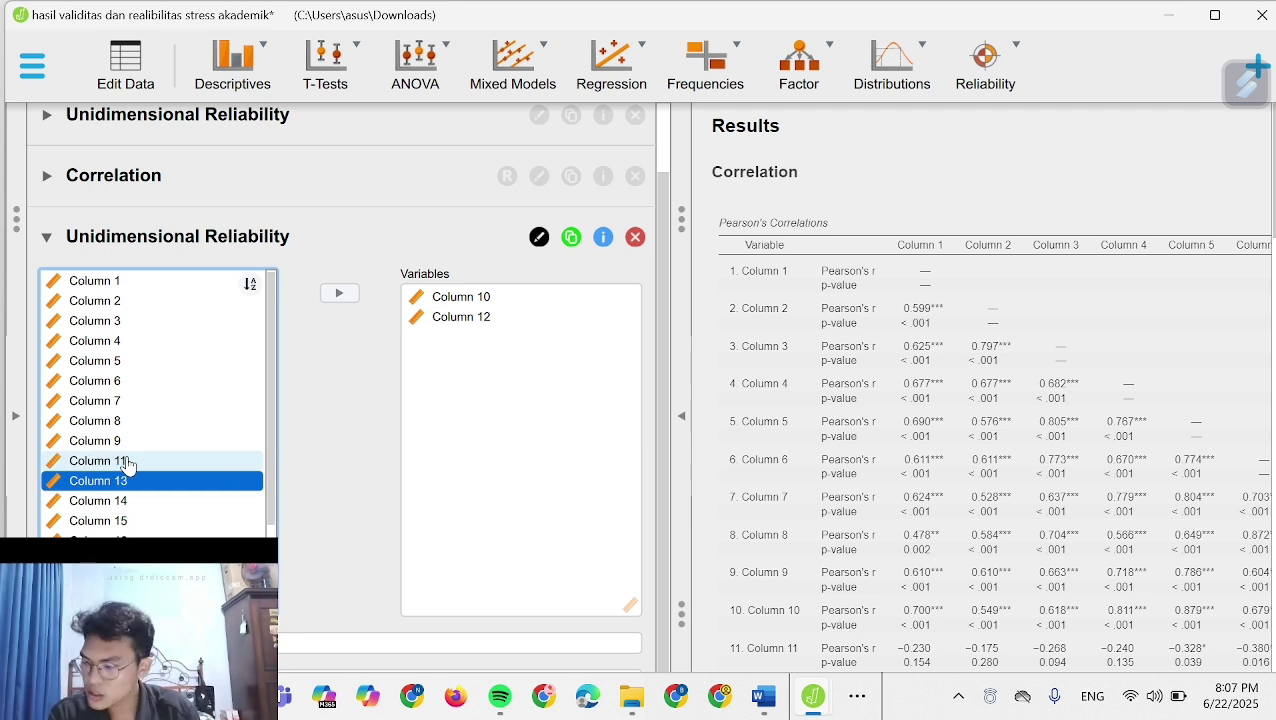
key("Down")
key("Up")
key("Return")
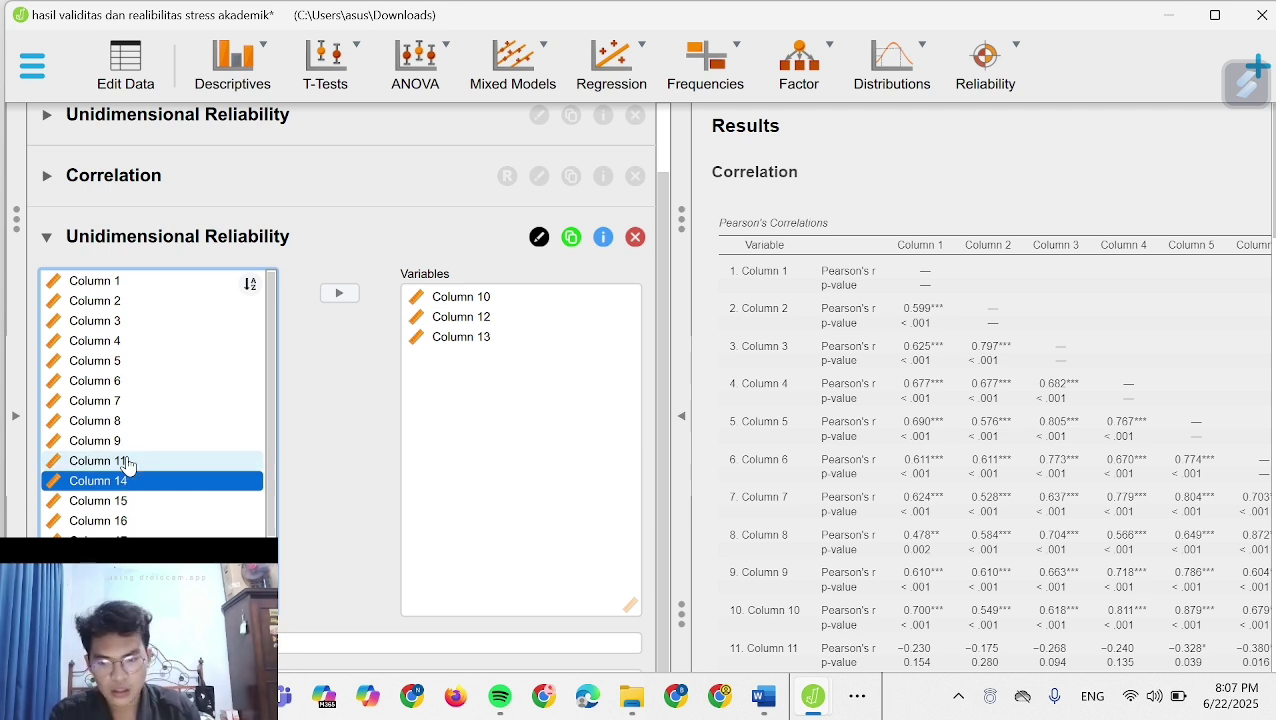
key("Return")
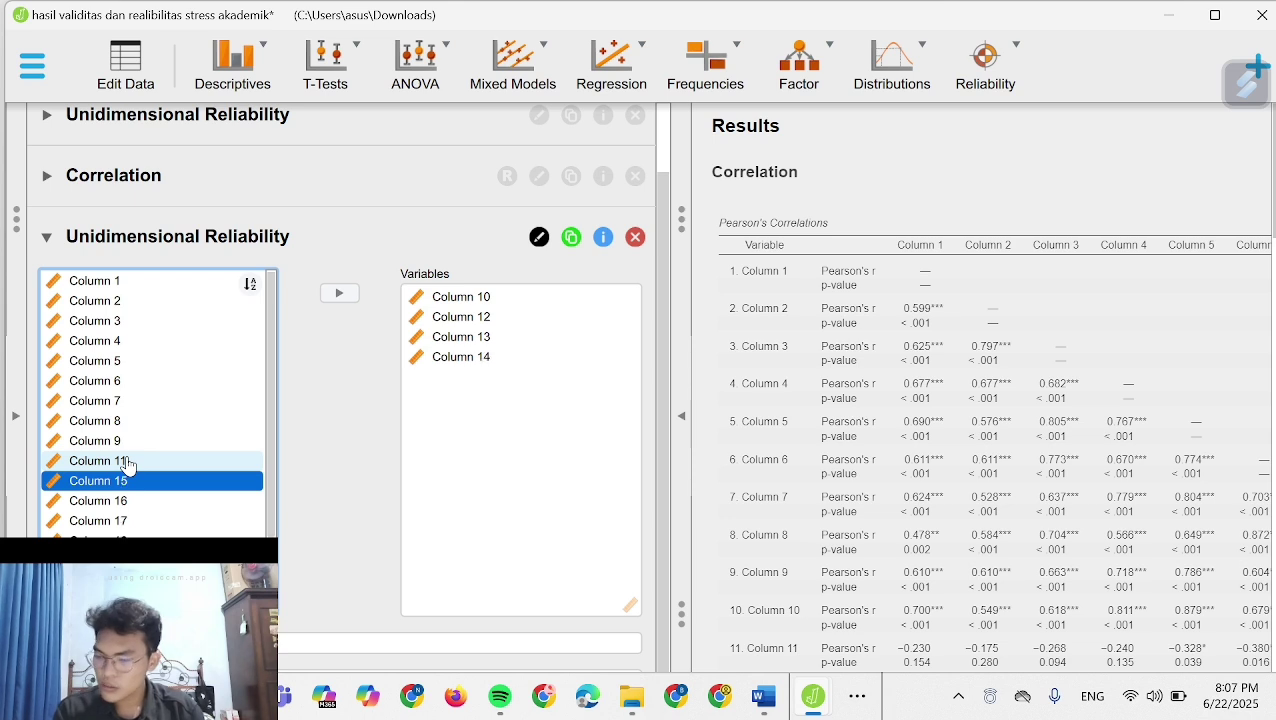
key("Return")
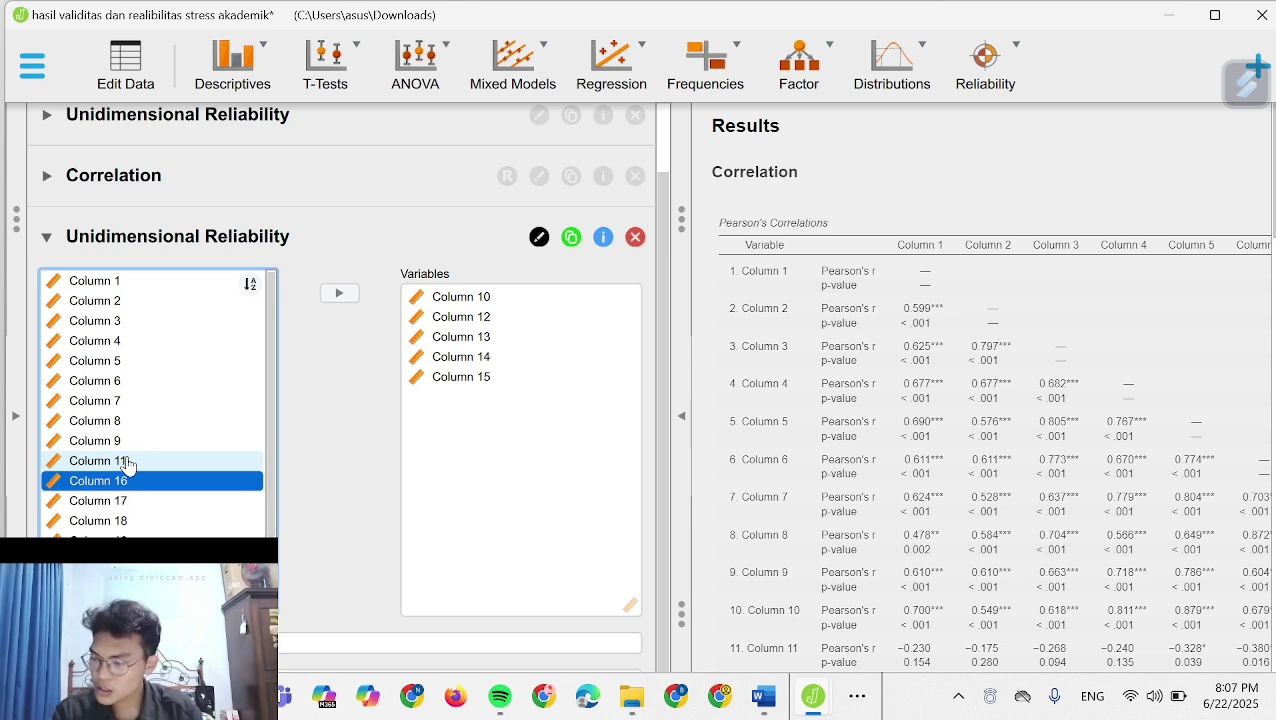
key("Return")
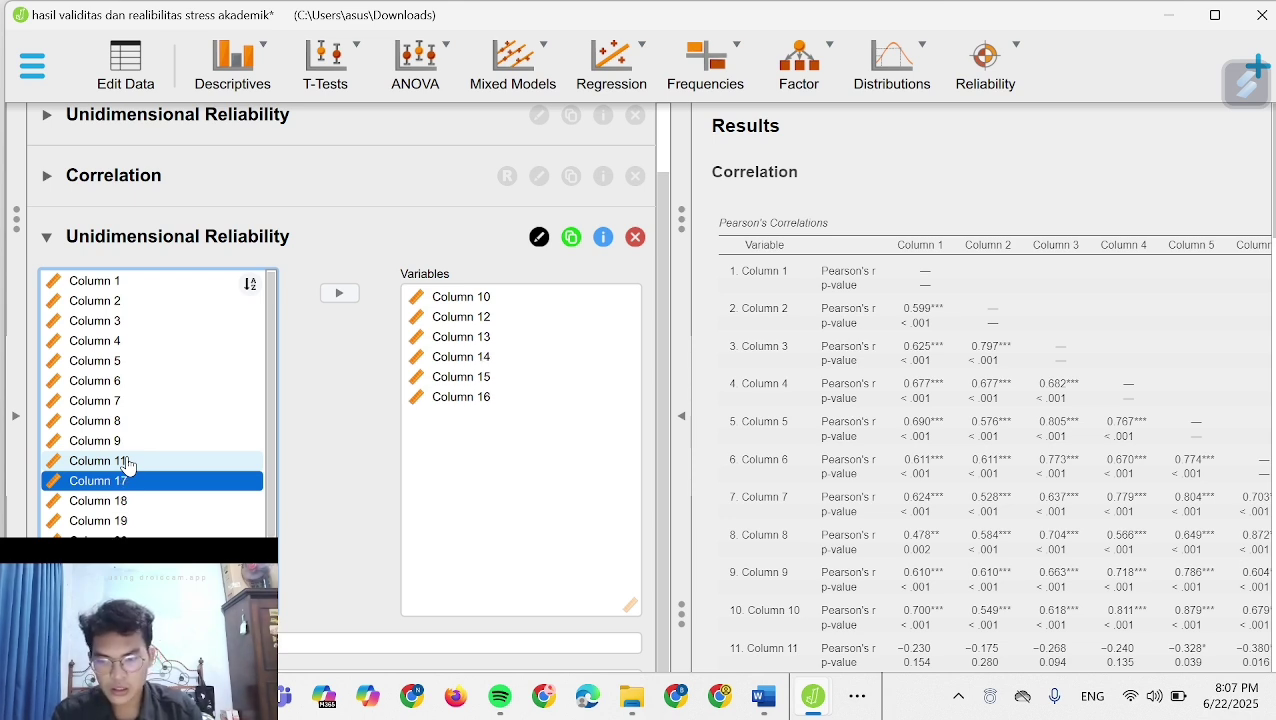
key("Return")
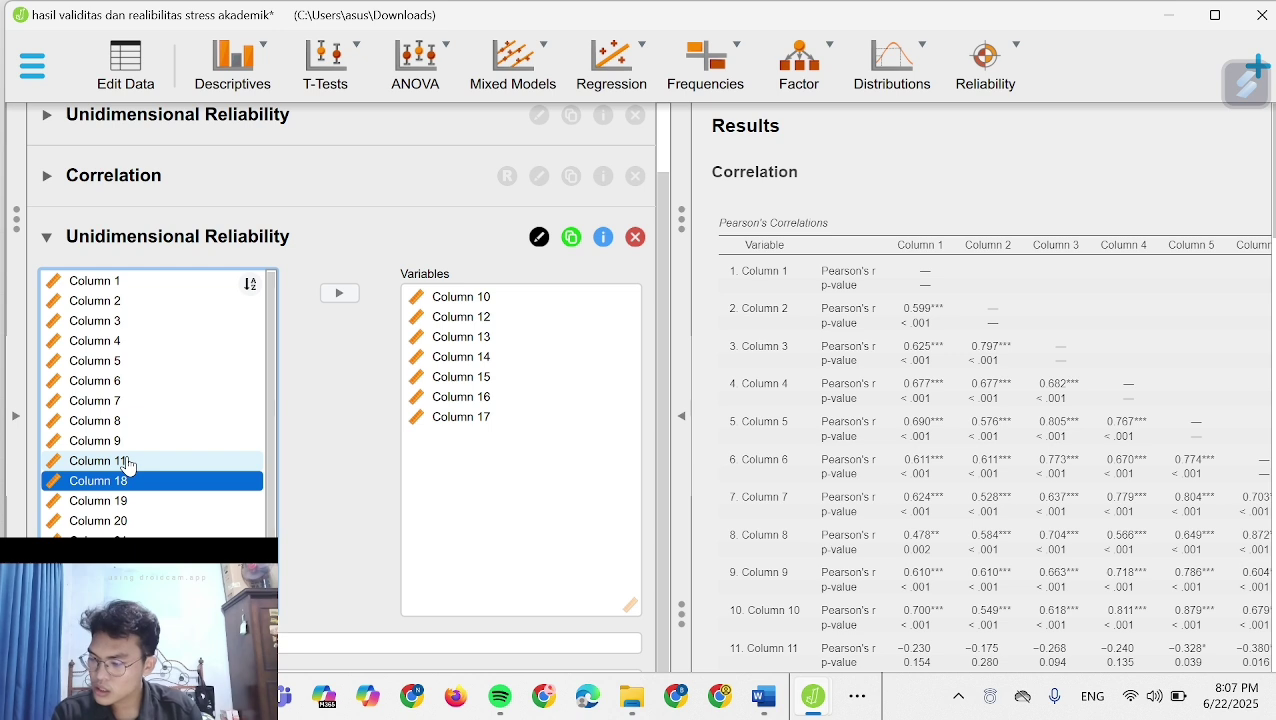
Add Columns 18, 20, 23 and 24 to the reliability variables and request Coefficient α (if item dropped)
key("Return")
key("Down")
key("Return")
key("Down")
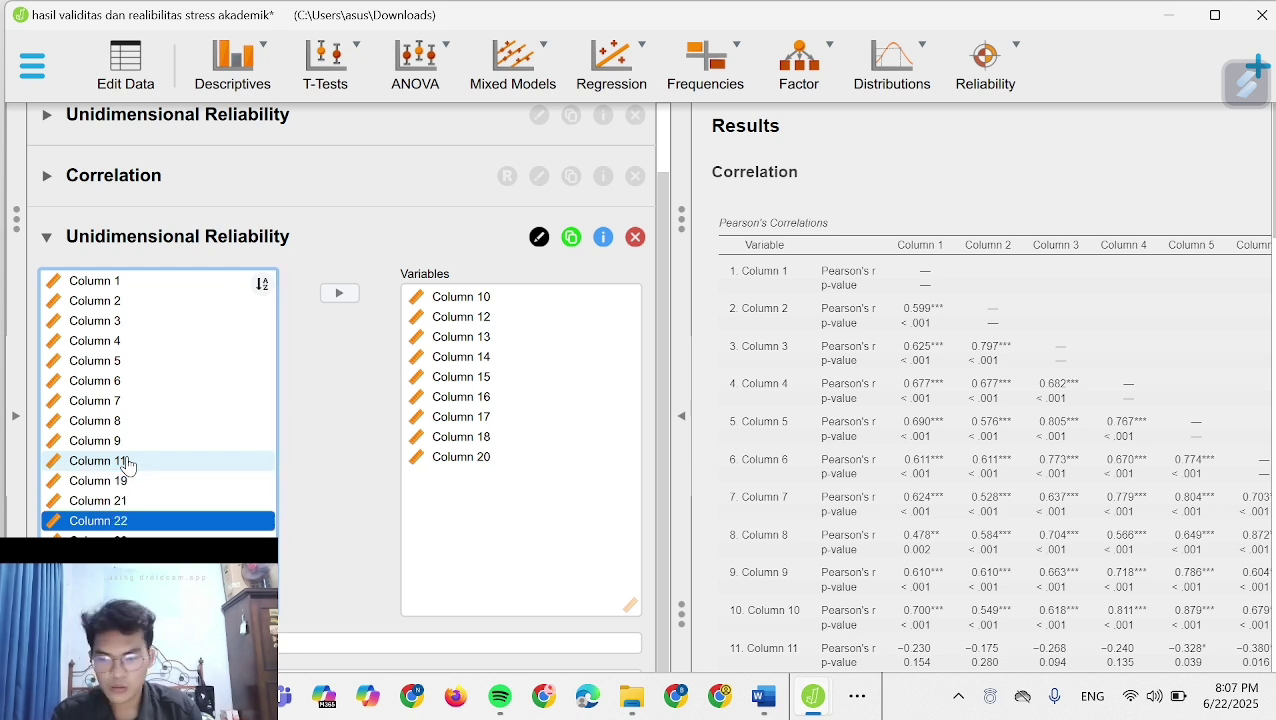
key("Down")
key("Return")
key("Down")
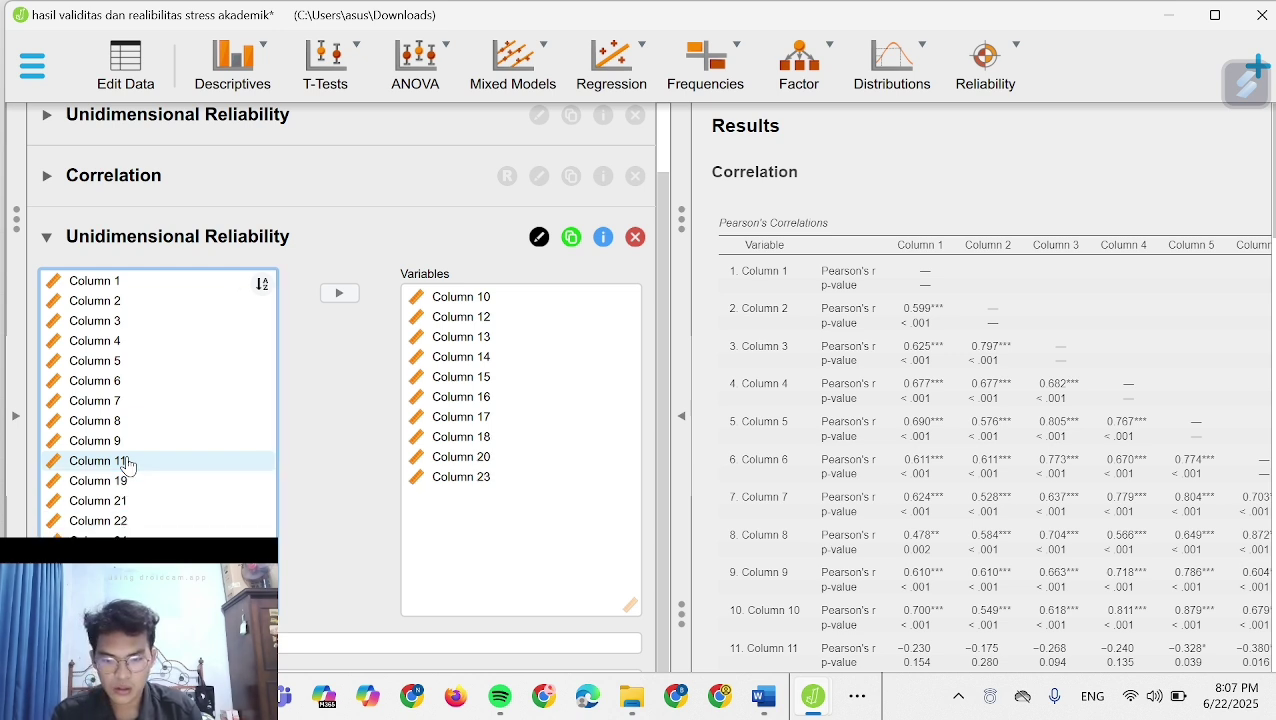
key("Up")
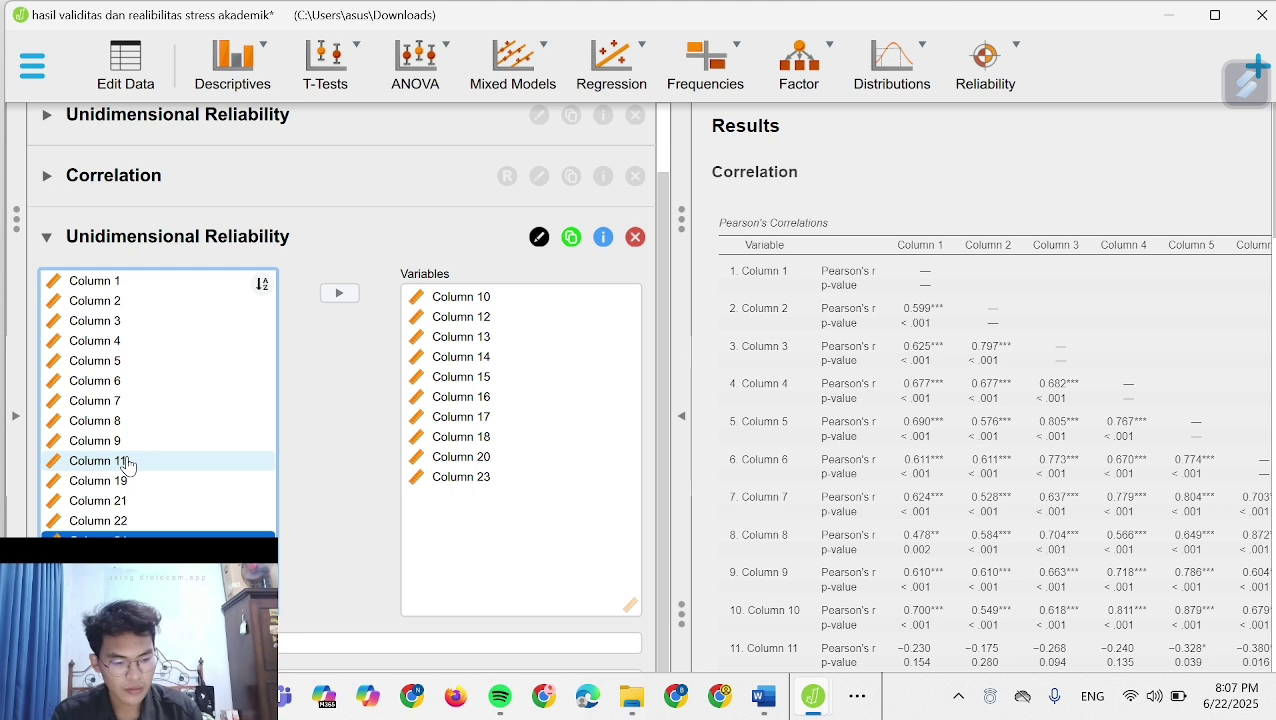
key("Return")
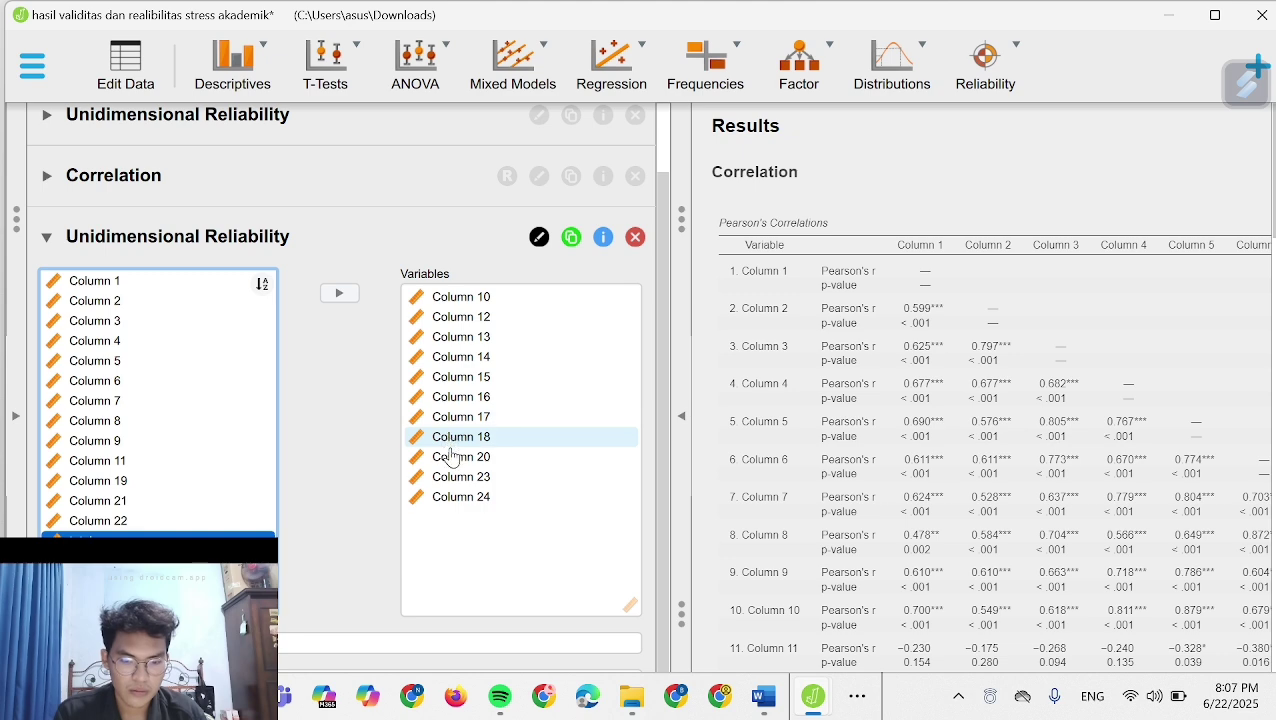
scroll(447, 496, "down", 1)
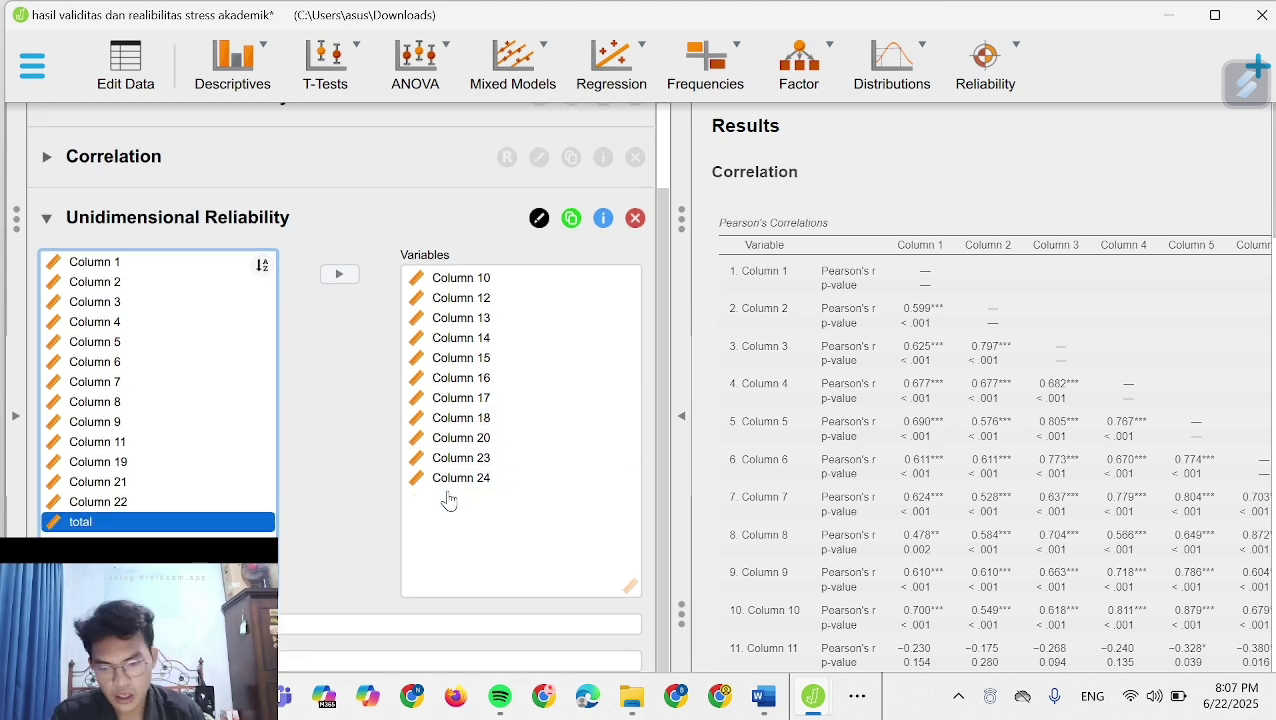
left_click(296, 628)
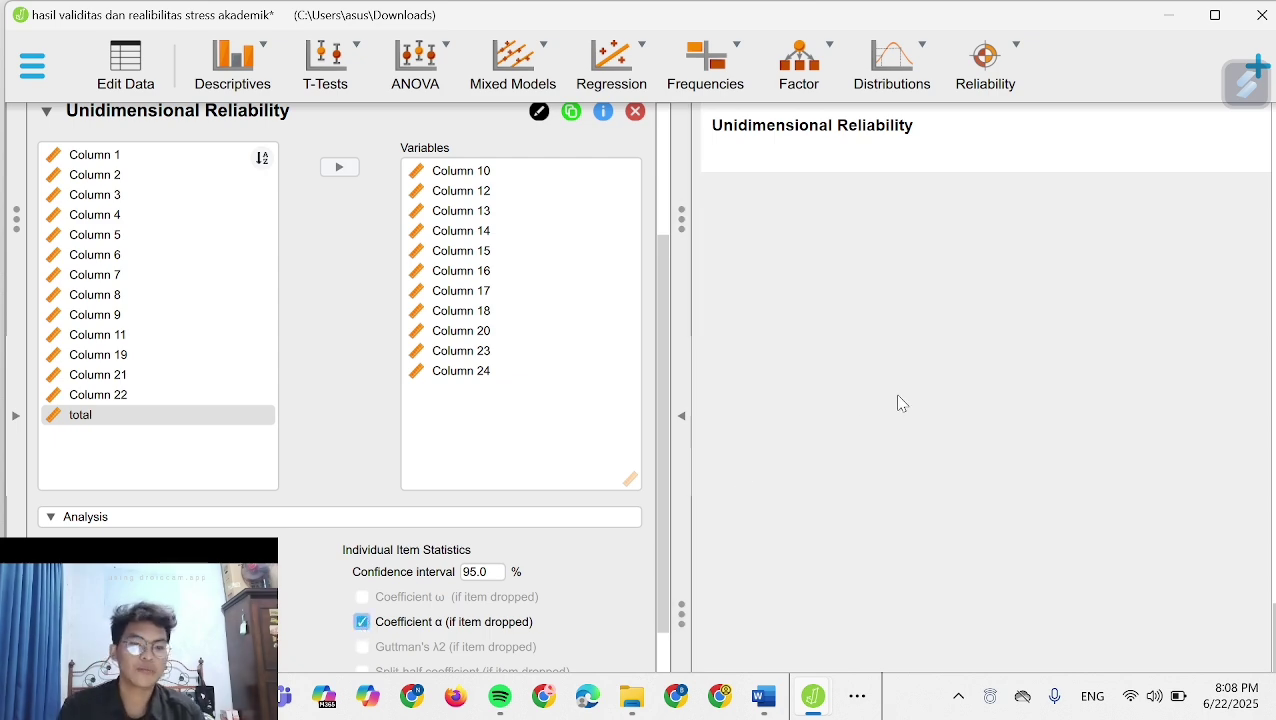
Review the existing Coefficient α estimate and the individual item reliability statistics for Columns 10 through 24
scroll(898, 402, "up", 5)
scroll(898, 402, "up", 12)
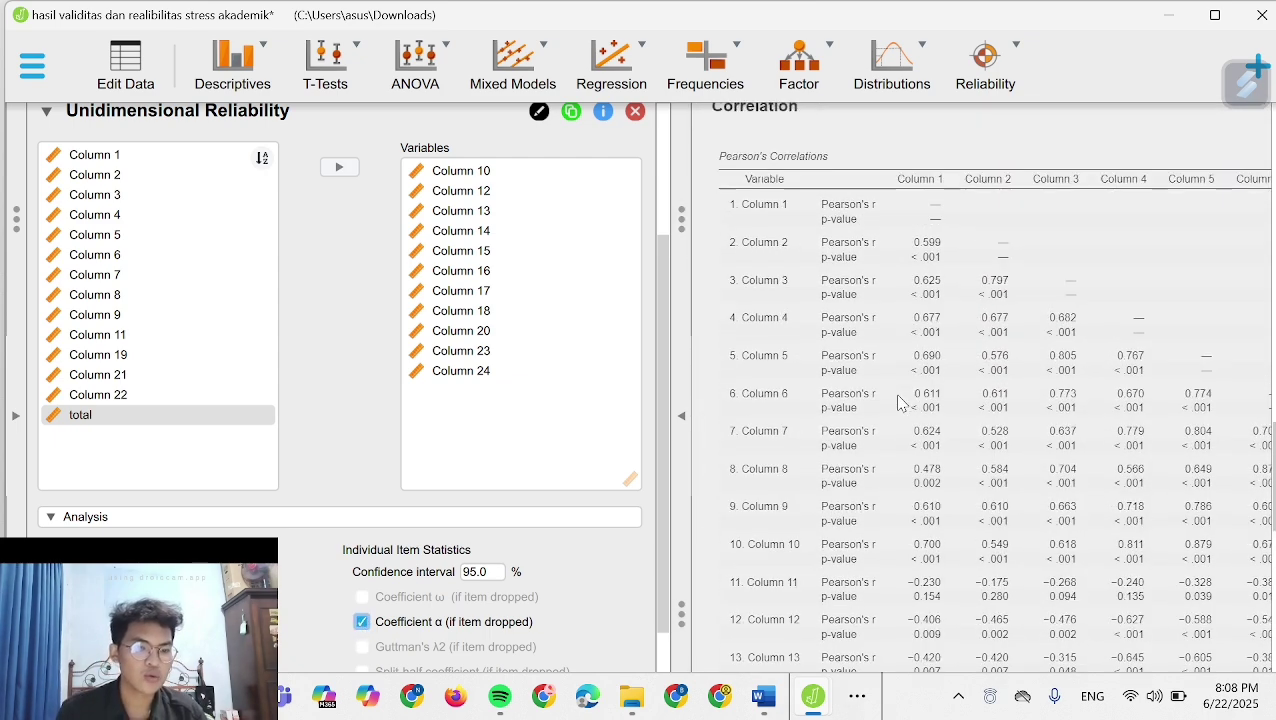
scroll(898, 402, "up", 3)
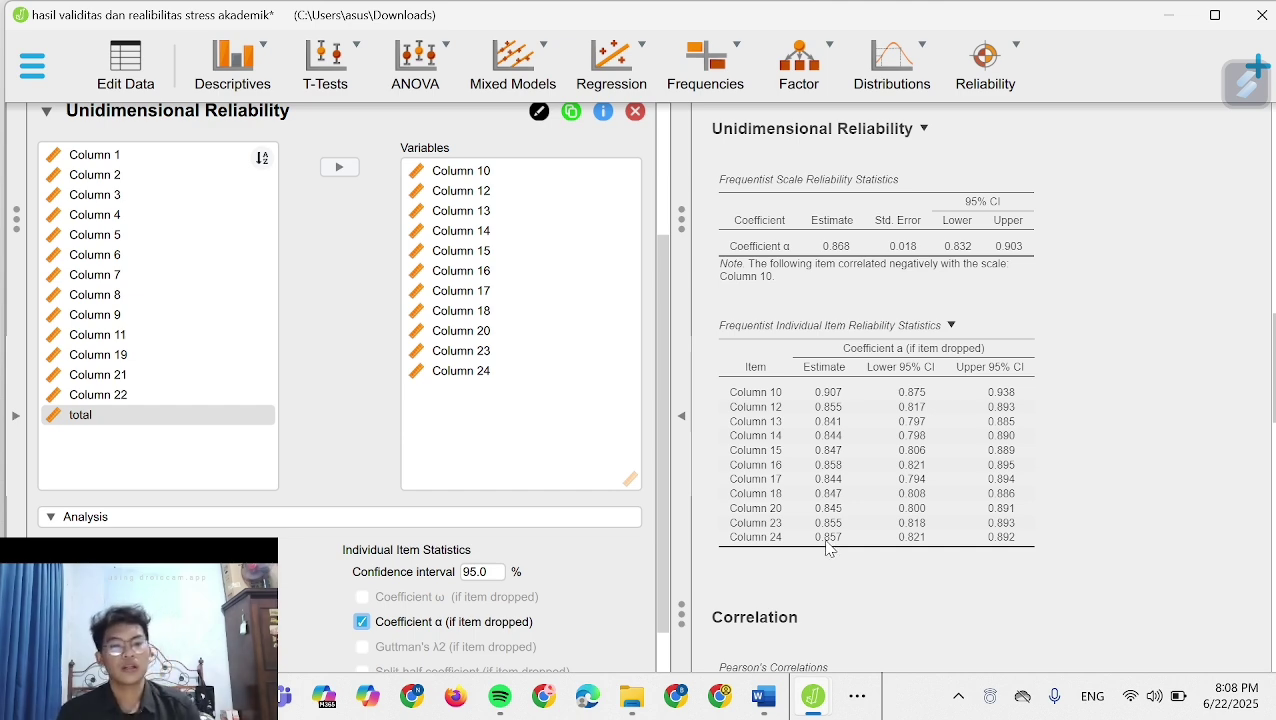
scroll(826, 547, "down", 5)
scroll(826, 547, "up", 1)
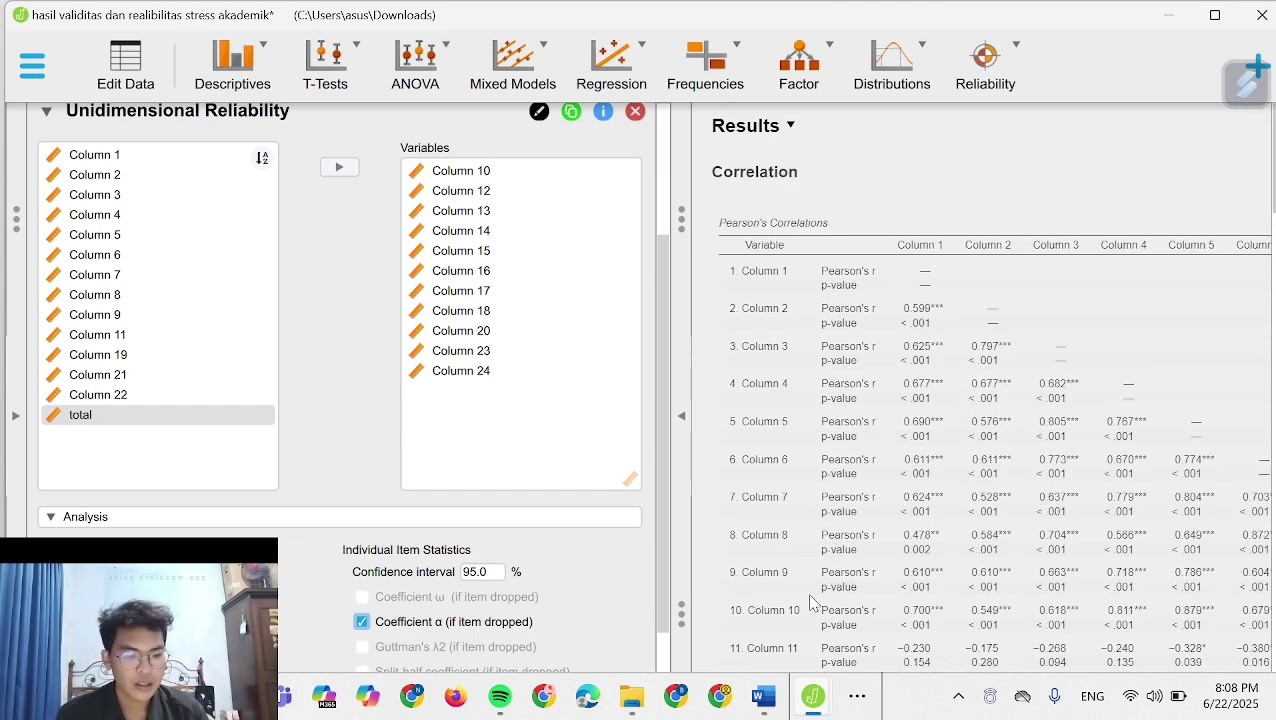
Switch to the other open JASP data file and display its analyses and results
mouse_move(813, 697)
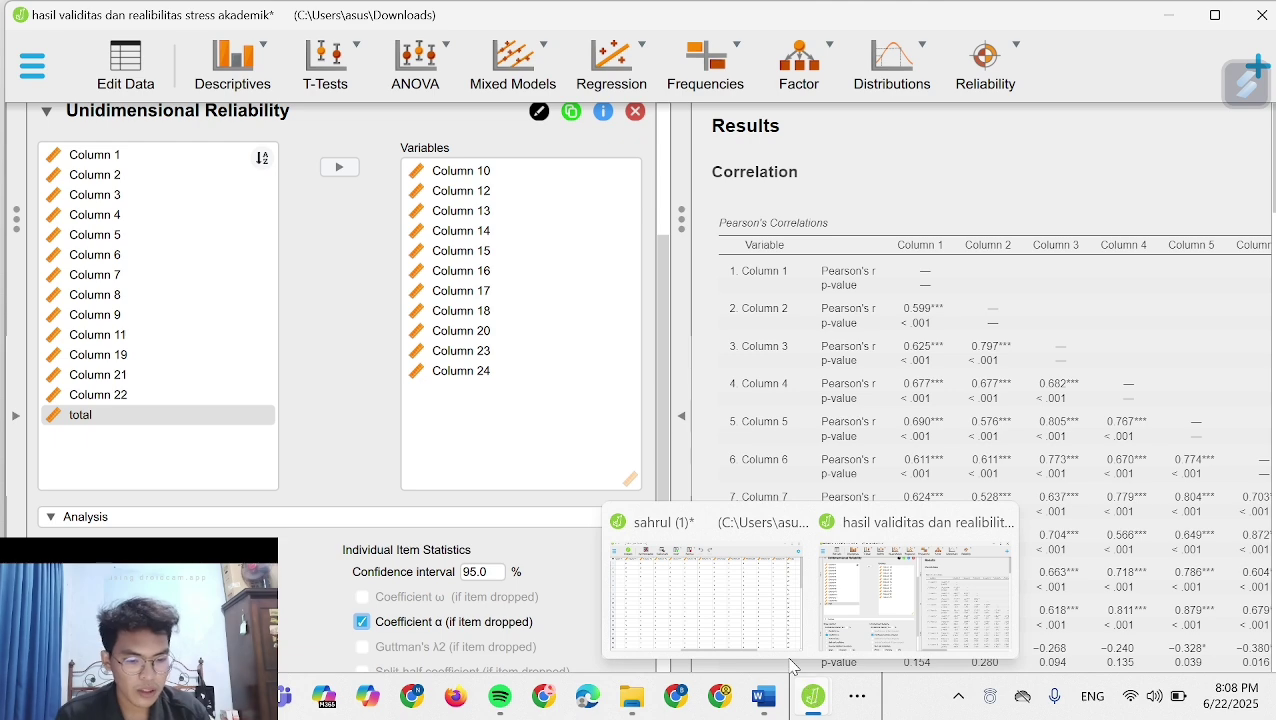
left_click(752, 603)
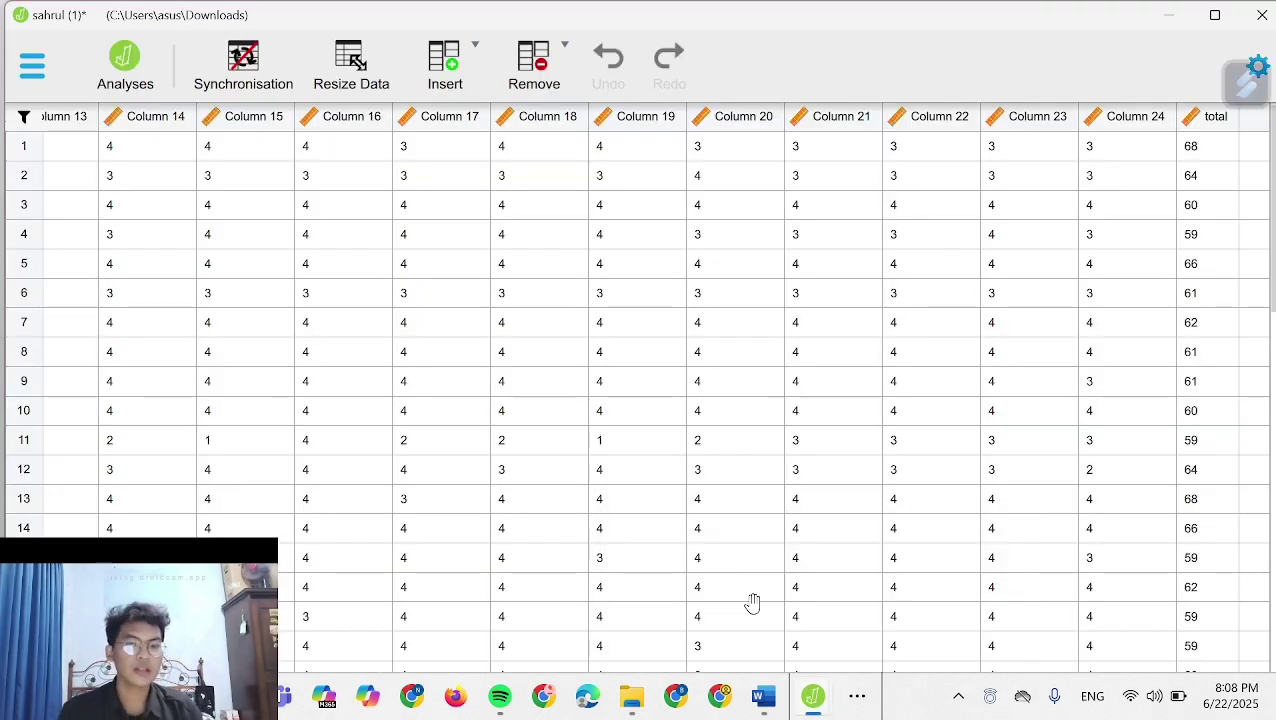
left_click(125, 62)
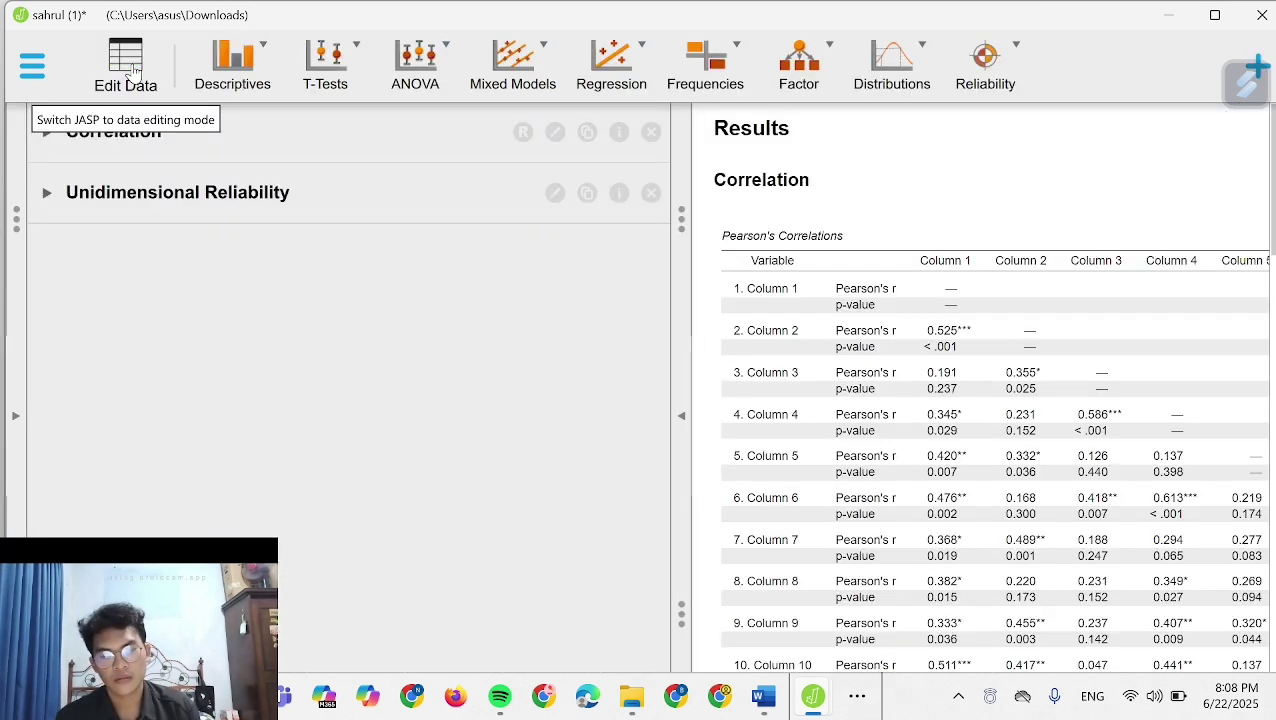
left_click(127, 66)
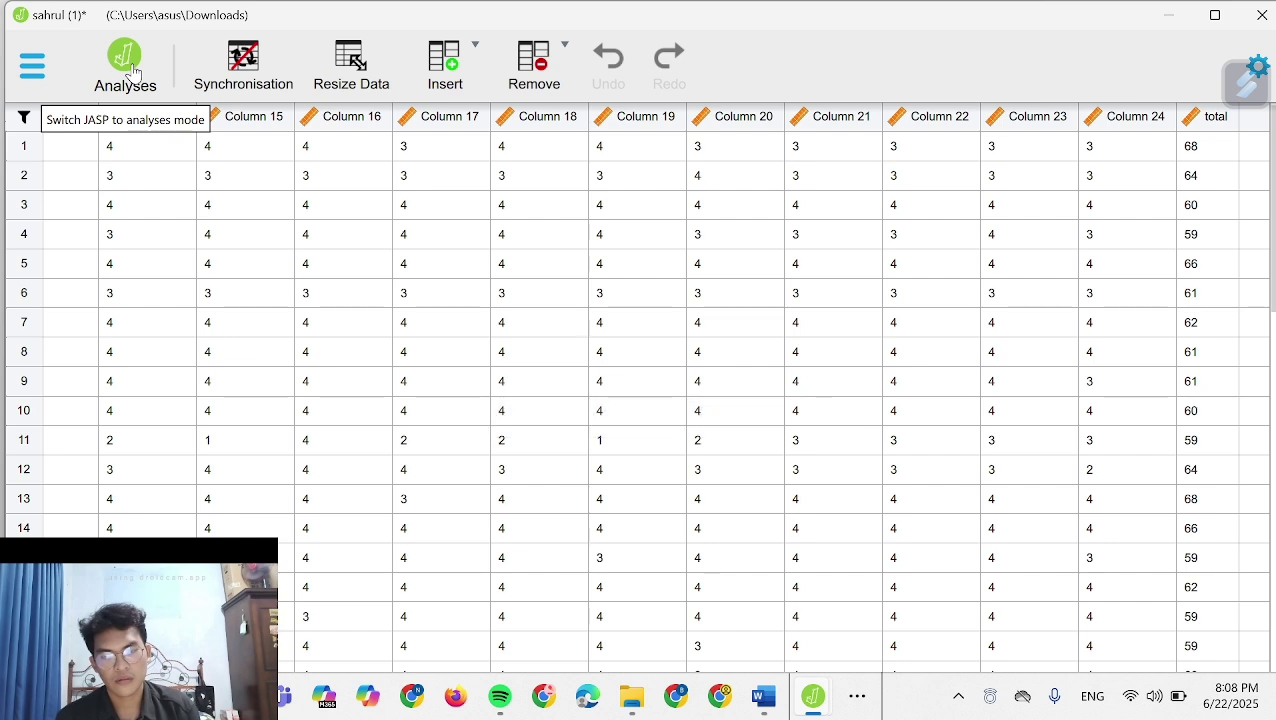
left_click(131, 68)
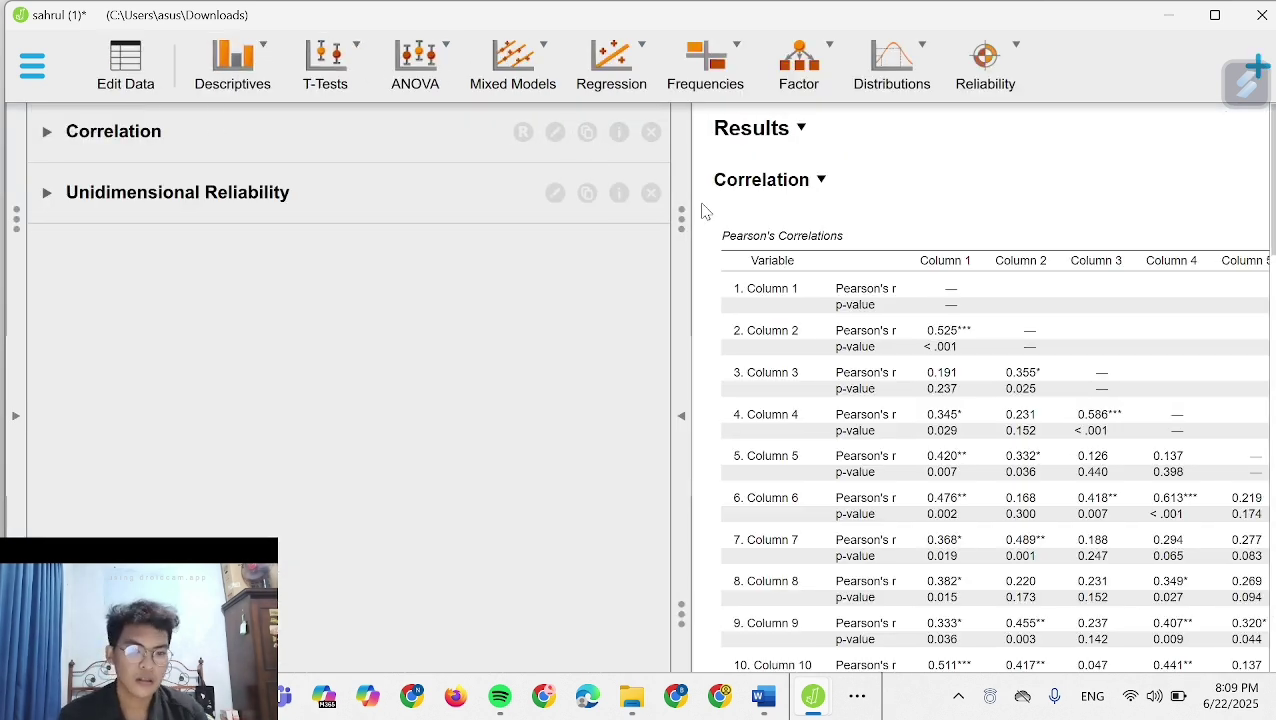
Add a classical Correlation analysis to this file with Column 1 through Column 24 and total as its variables
left_click(613, 58)
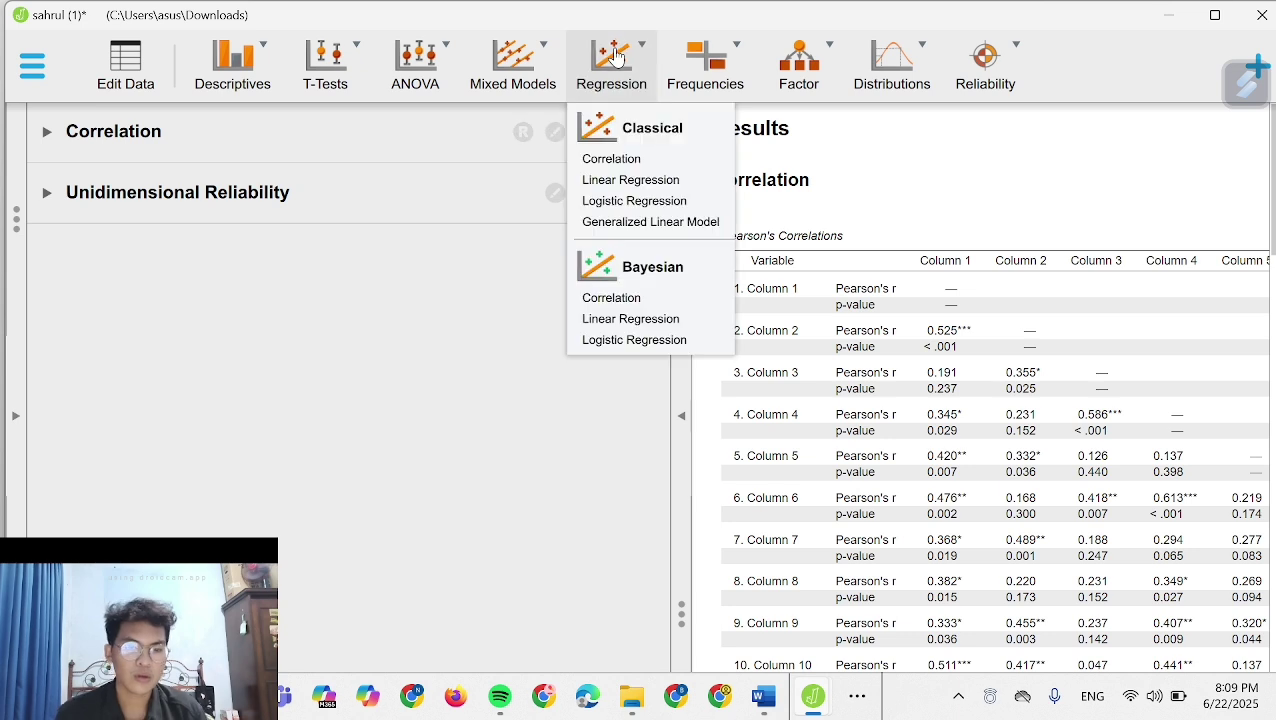
left_click(611, 159)
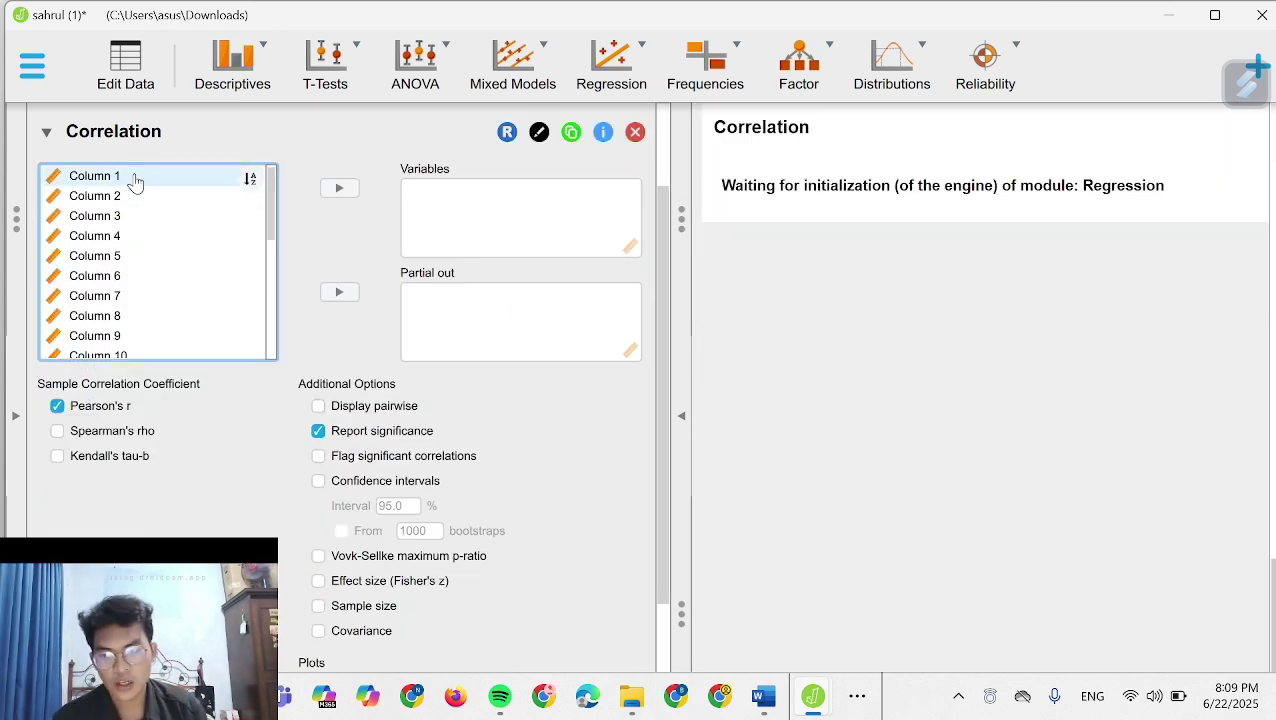
left_click(135, 178)
key("shift+Down")
key("shift+Down")
key("shift+Down")
key("shift+Down")
key("shift+Down")
key("shift+Down")
key("shift+Down")
key("shift+Down")
key("shift+Down")
key("shift+Down")
key("shift+Down")
key("shift+Down")
key("shift+Down")
key("shift+Down")
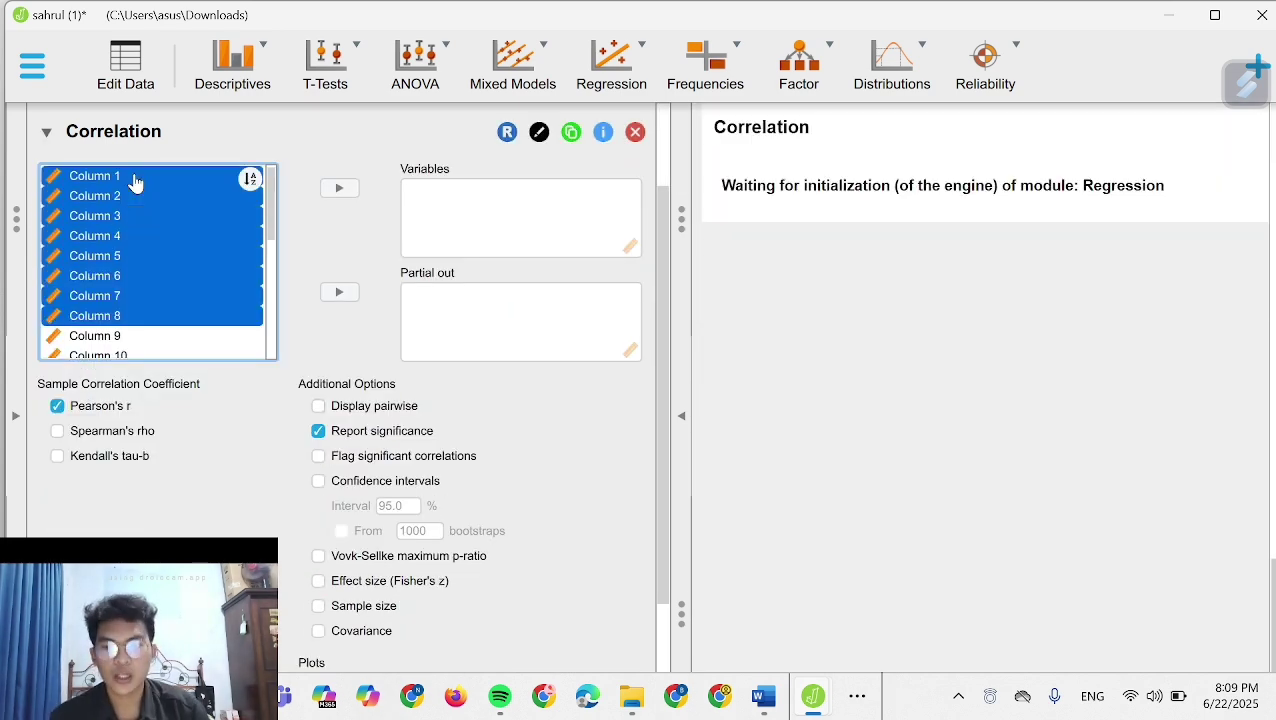
key("shift+Down")
key("shift+Down")
key("shift+Down")
key("shift+Down")
key("shift+Down")
key("shift+Down")
key("shift+Down")
key("shift+Down")
key("shift+Down")
key("shift+Down")
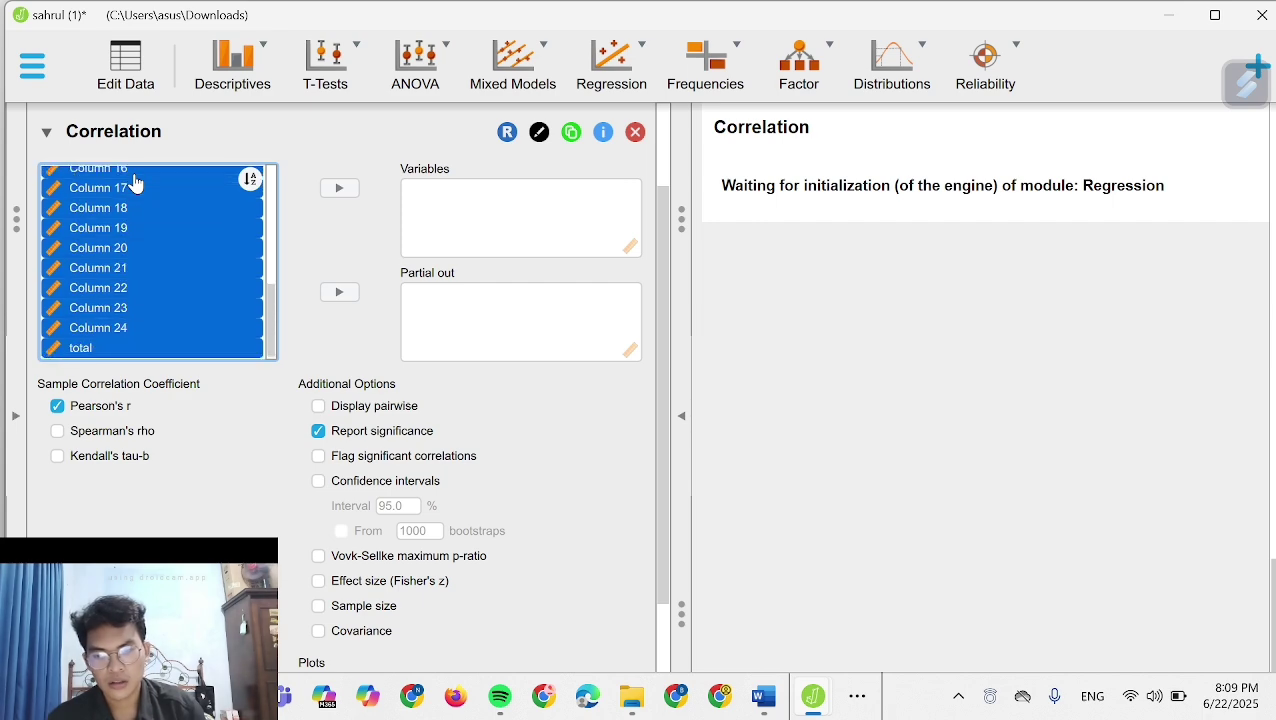
key("Return")
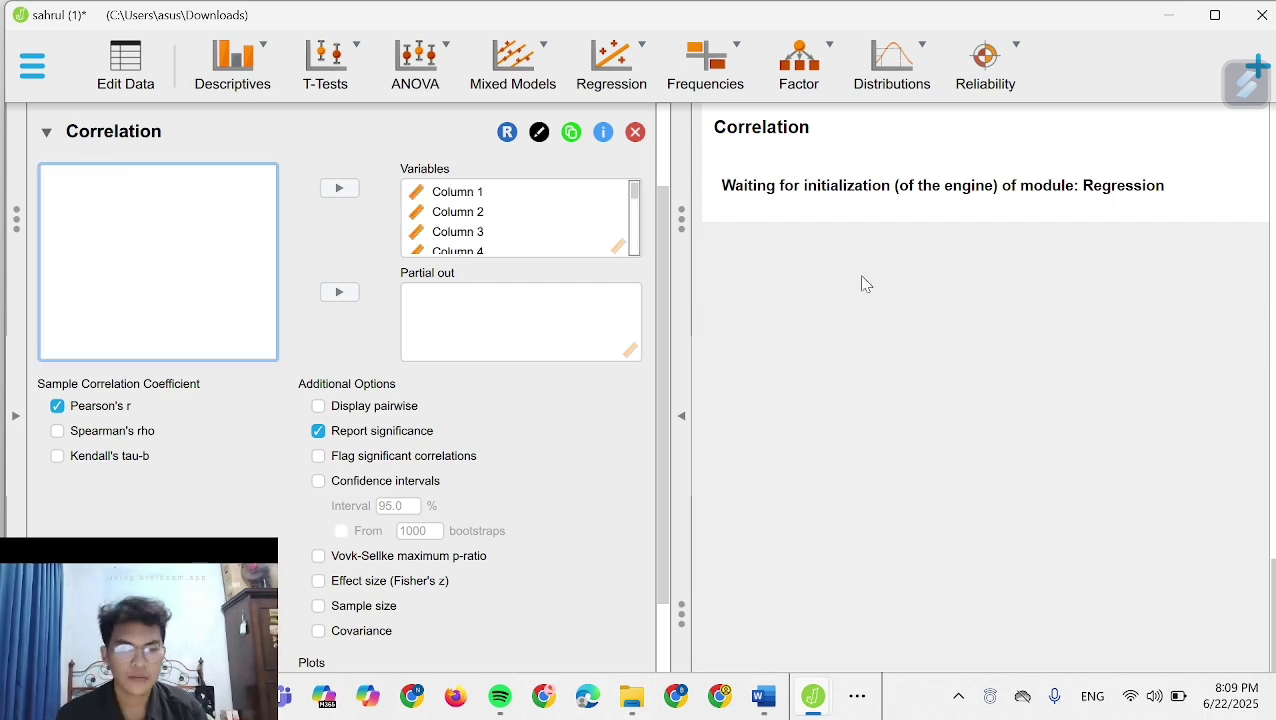
Examine this file's Pearson's correlations, especially the total row, and its Unidimensional Reliability tables
scroll(865, 283, "up", 5)
scroll(865, 283, "down", 10)
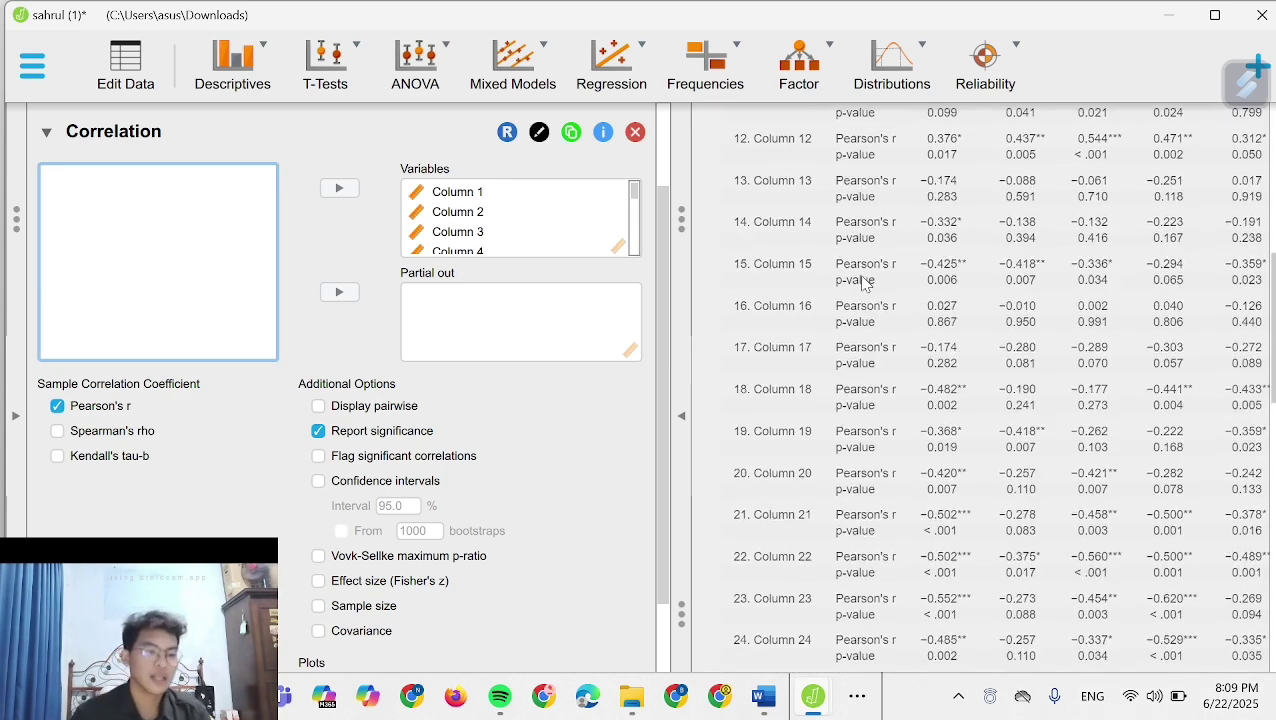
scroll(865, 283, "down", 5)
scroll(865, 283, "up", 3)
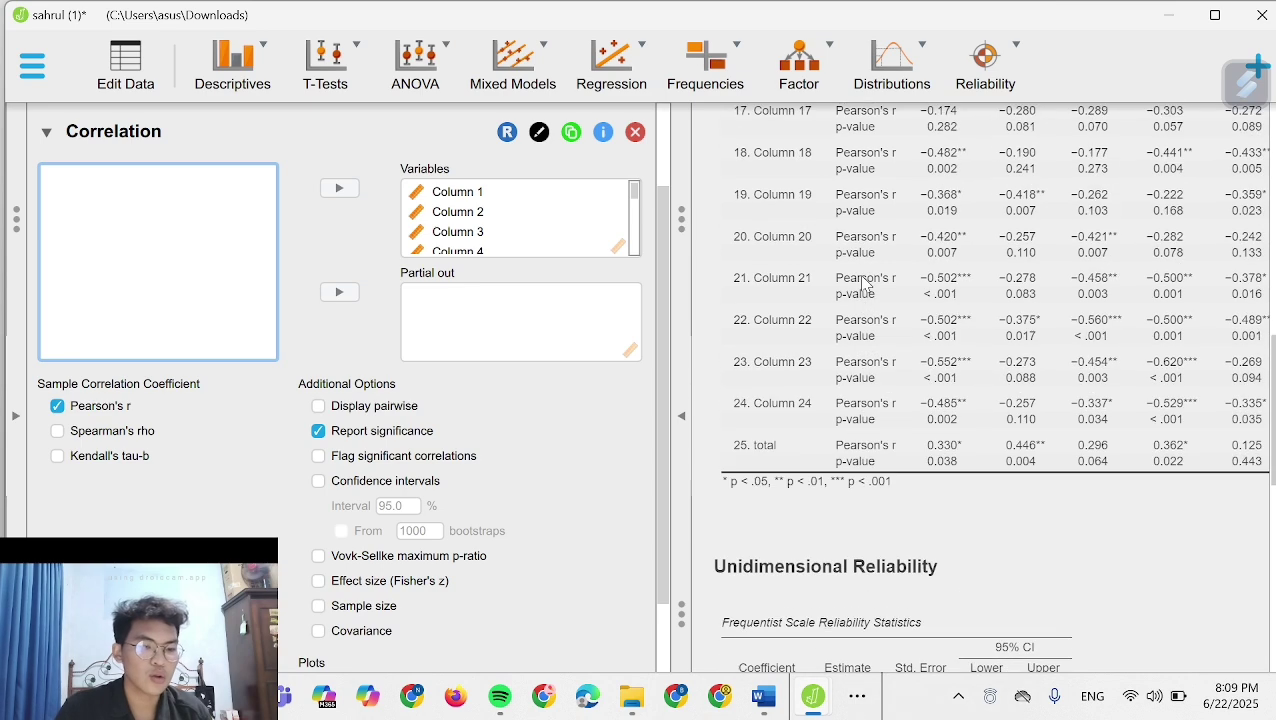
scroll(865, 283, "up", 1)
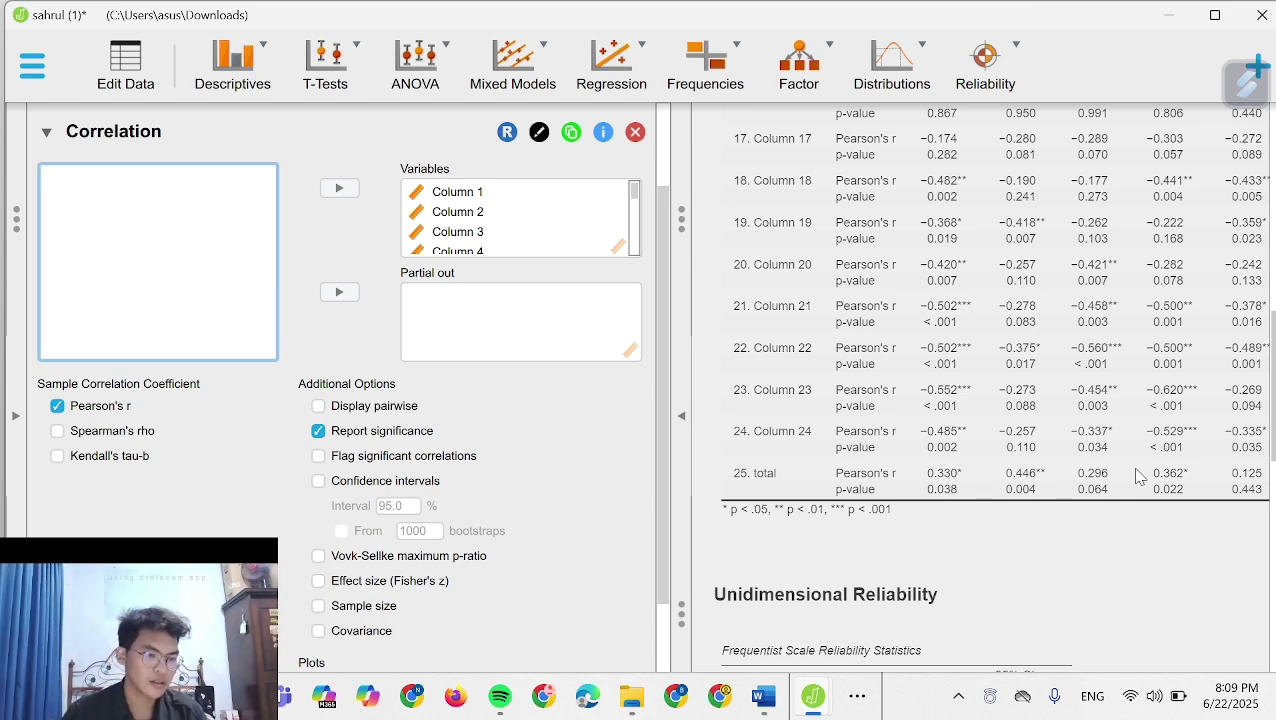
scroll(1138, 476, "right", 1)
scroll(1140, 477, "left", 1)
scroll(1136, 476, "down", 4)
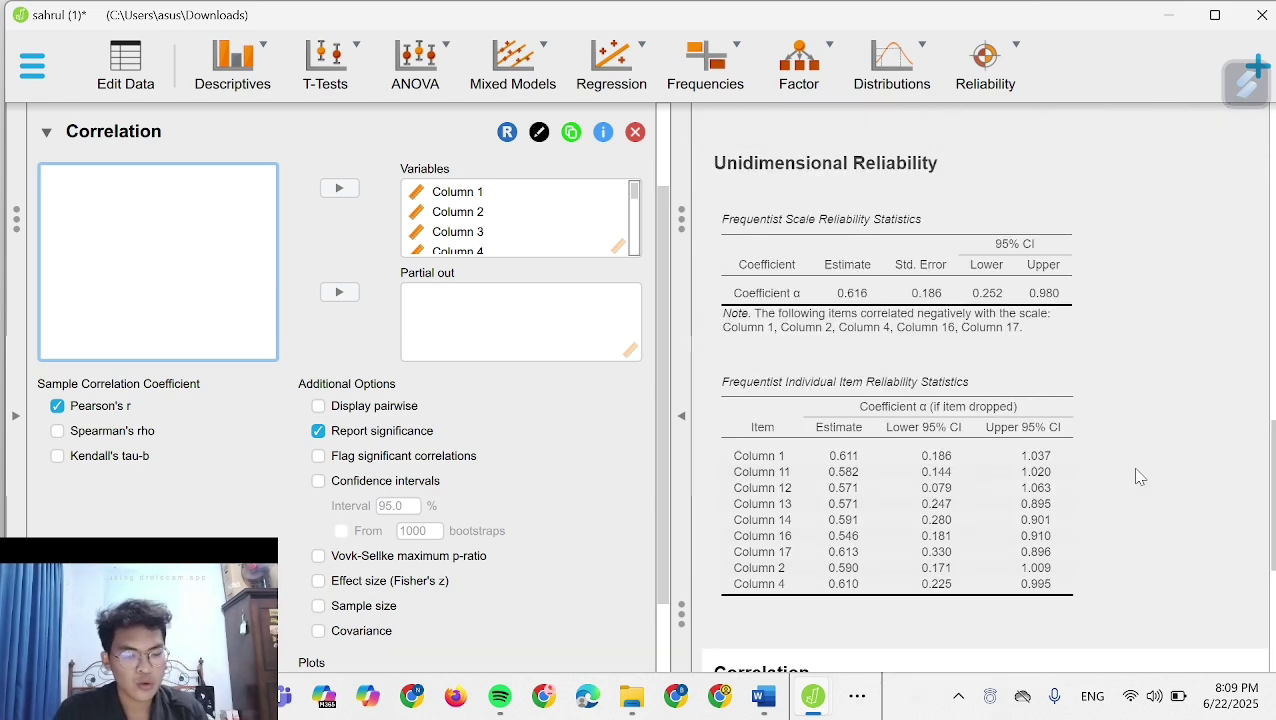
scroll(1137, 476, "down", 8)
scroll(1137, 476, "up", 2)
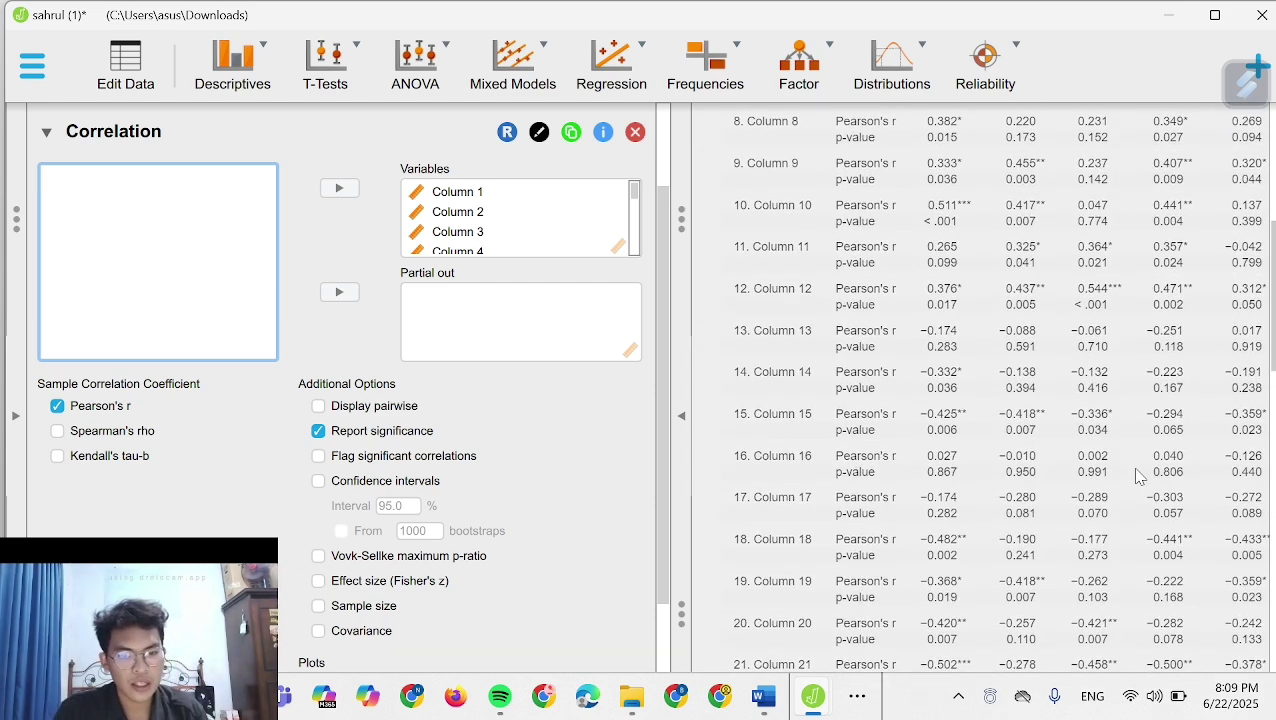
Add a classical Unidimensional Reliability analysis and assign Column 1 as its first variable
left_click(1008, 72)
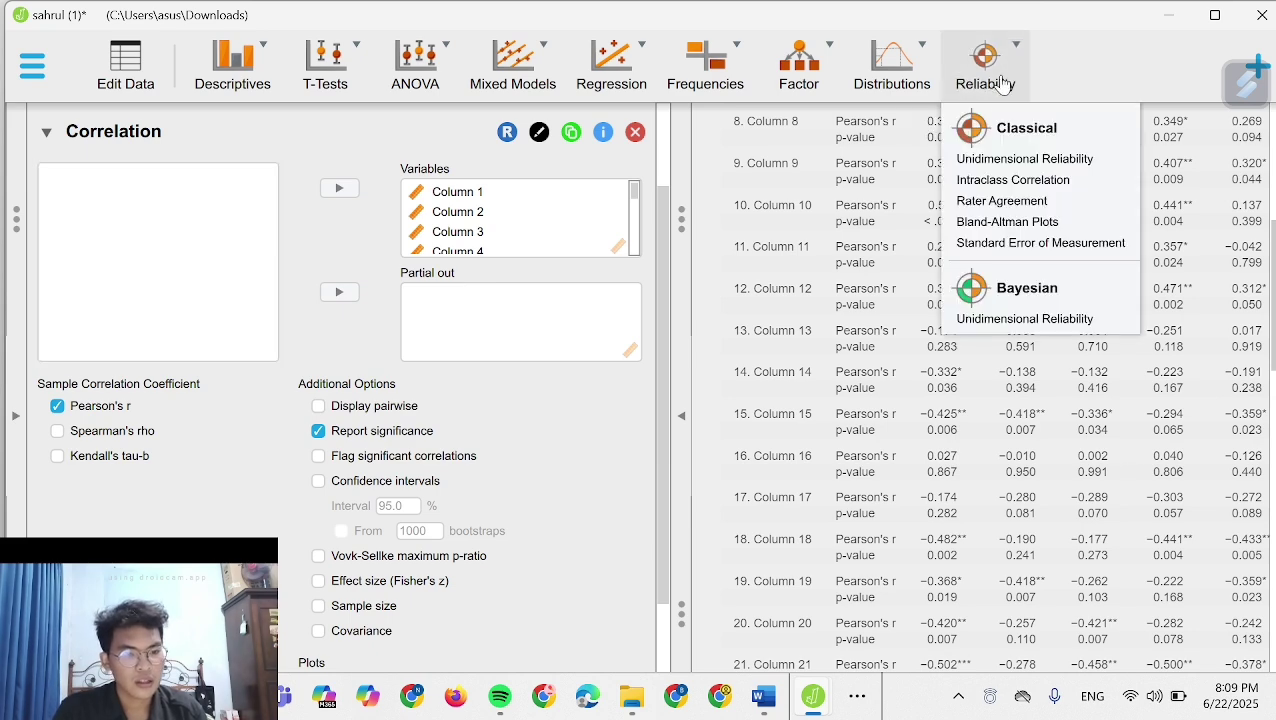
left_click(1005, 159)
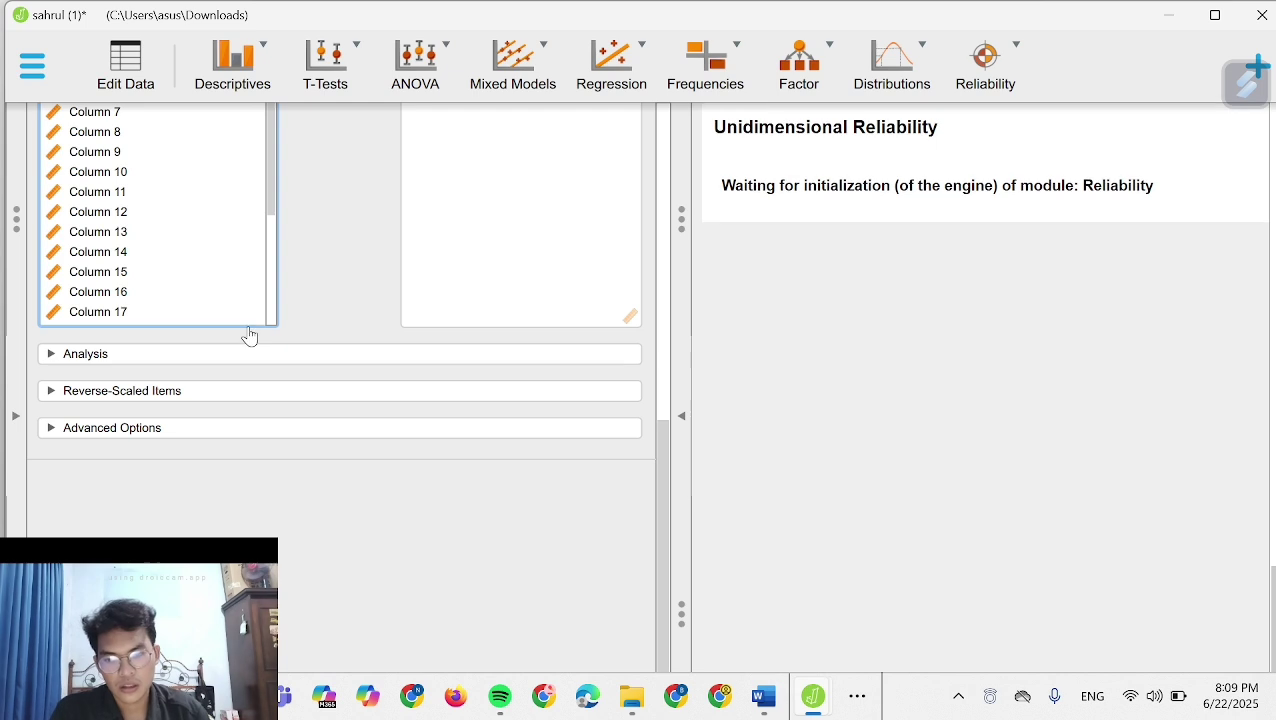
scroll(249, 335, "up", 5)
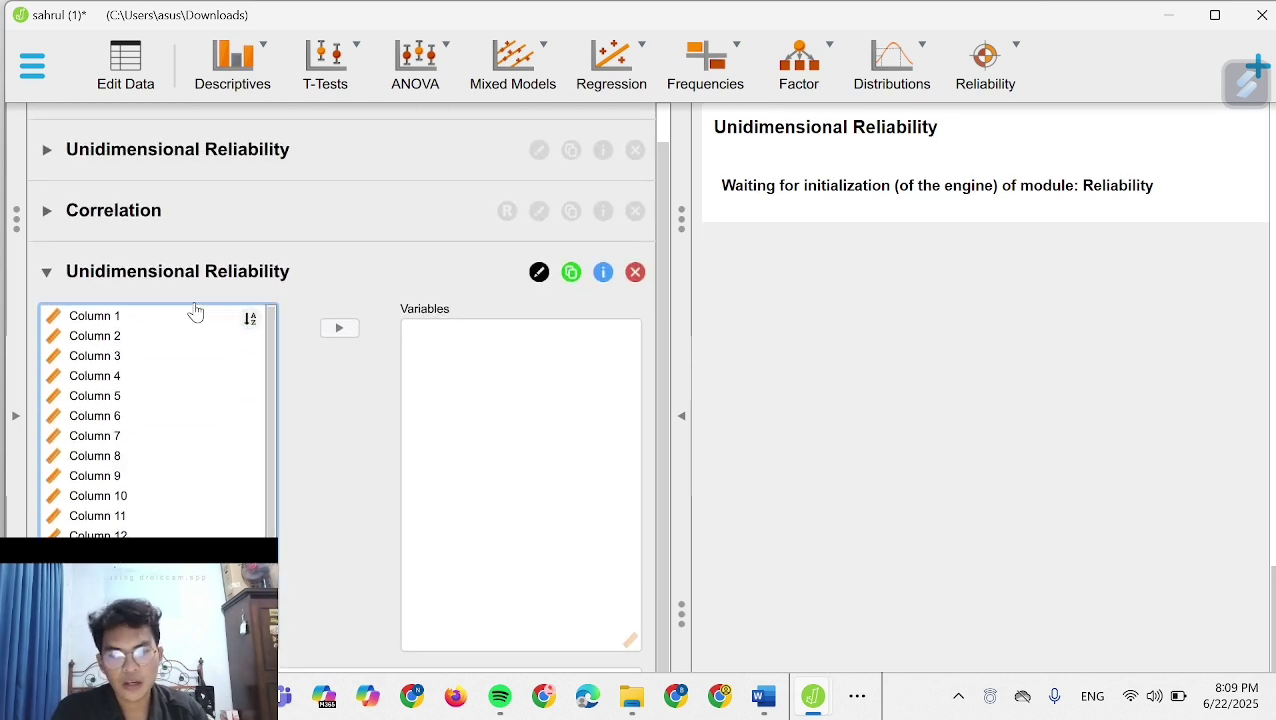
left_click(100, 318)
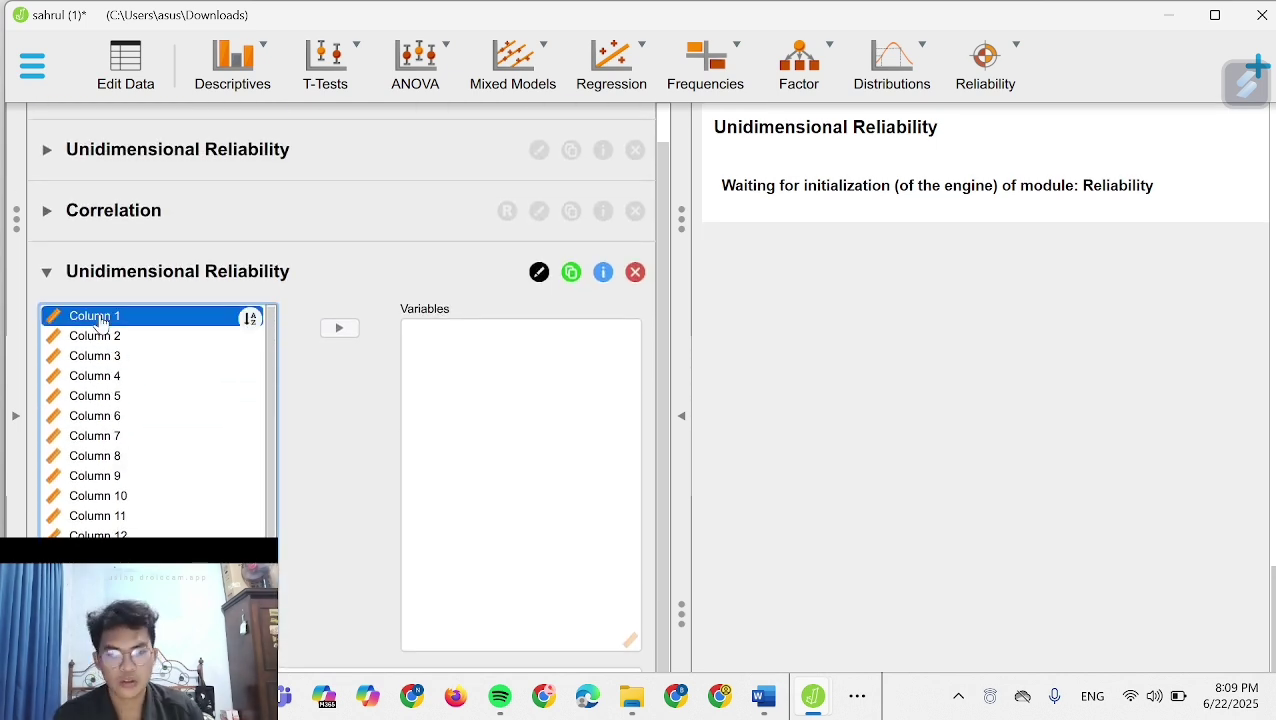
double_click(100, 318)
Assign Columns 11, 12, 13, 14, 16 and 17 to the new reliability analysis's variables
key("Down")
key("Down")
key("Down")
key("Down")
key("Down")
key("Down")
key("Down")
key("Down")
key("Down")
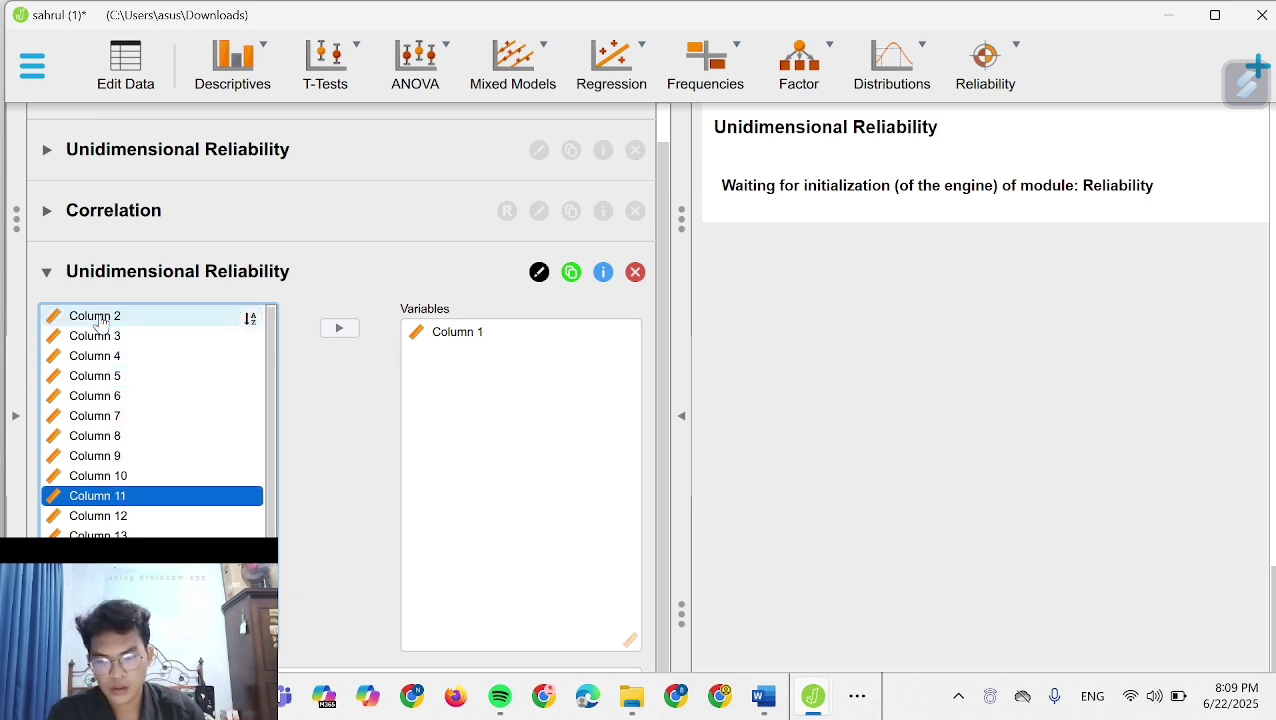
key("Return")
key("Return")
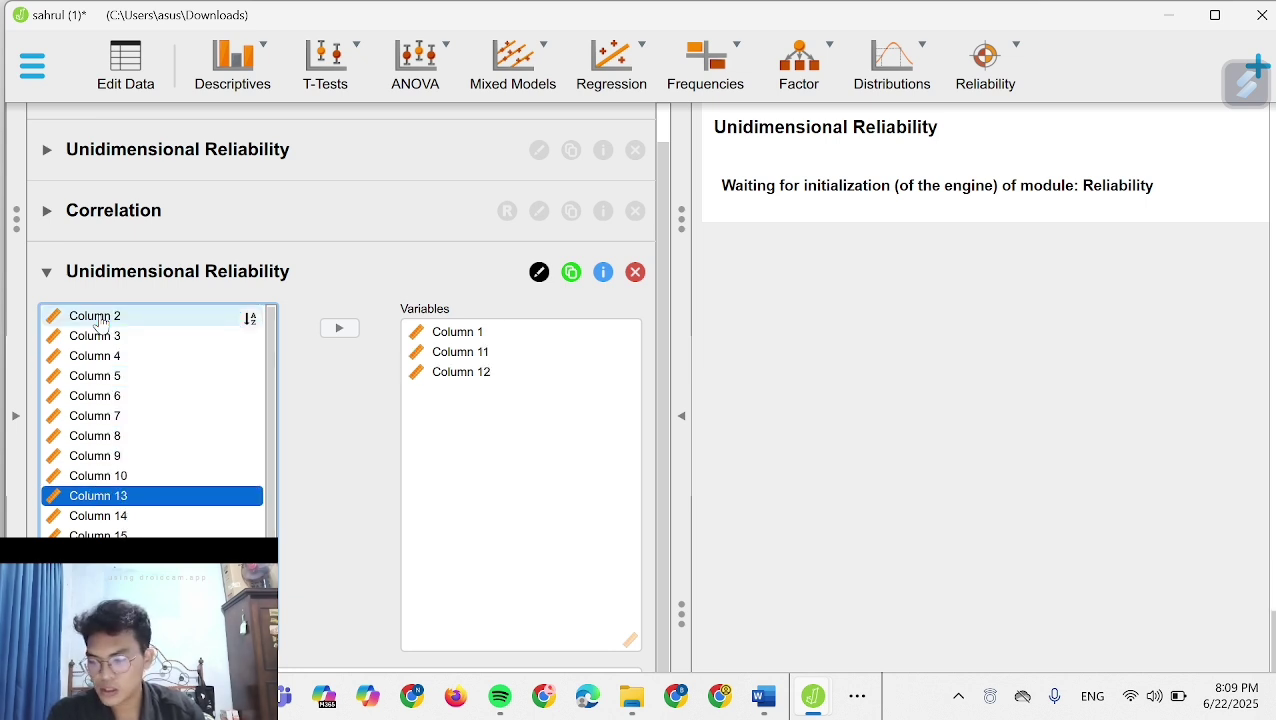
key("Return")
key("Return")
key("Down")
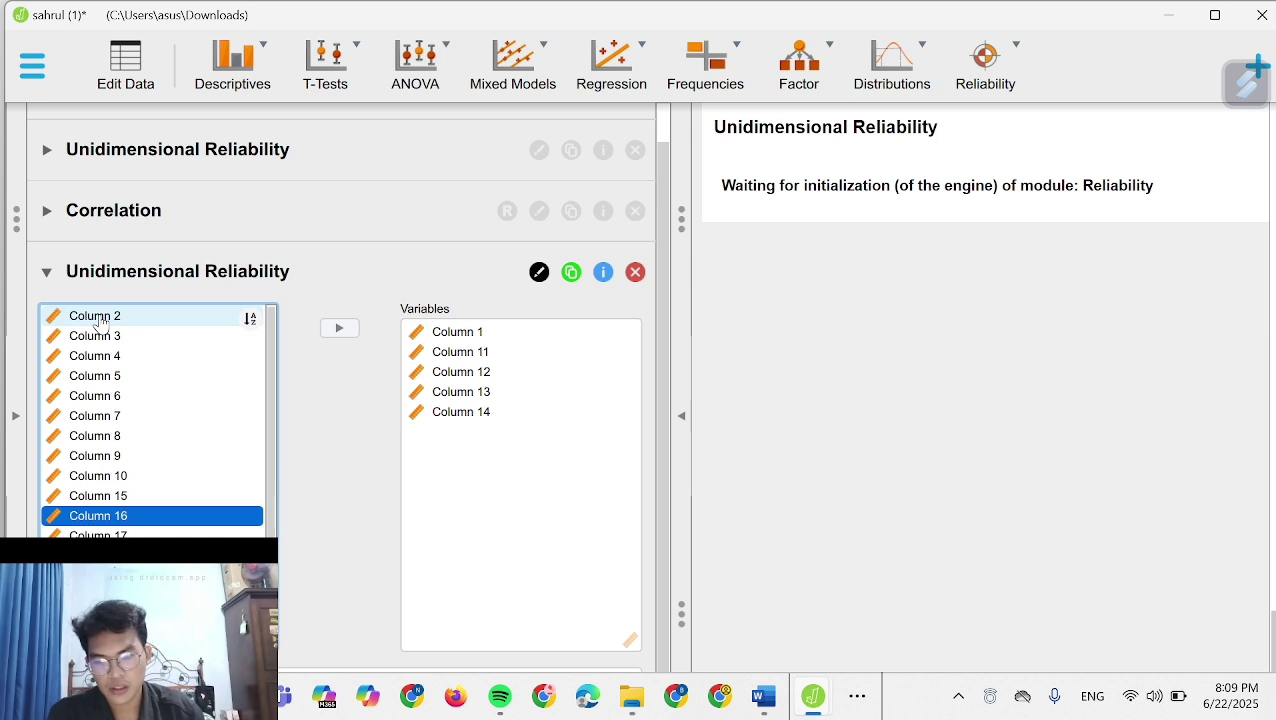
key("Return")
key("Return")
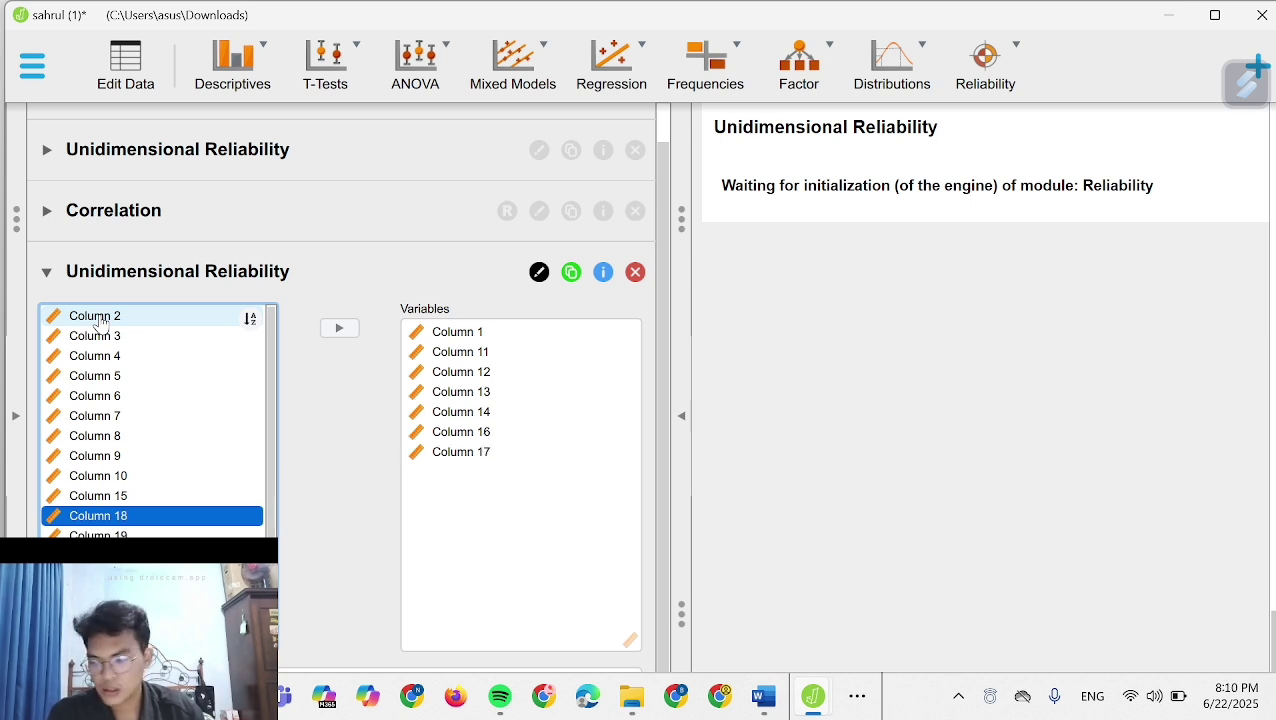
key("Up")
key("Up")
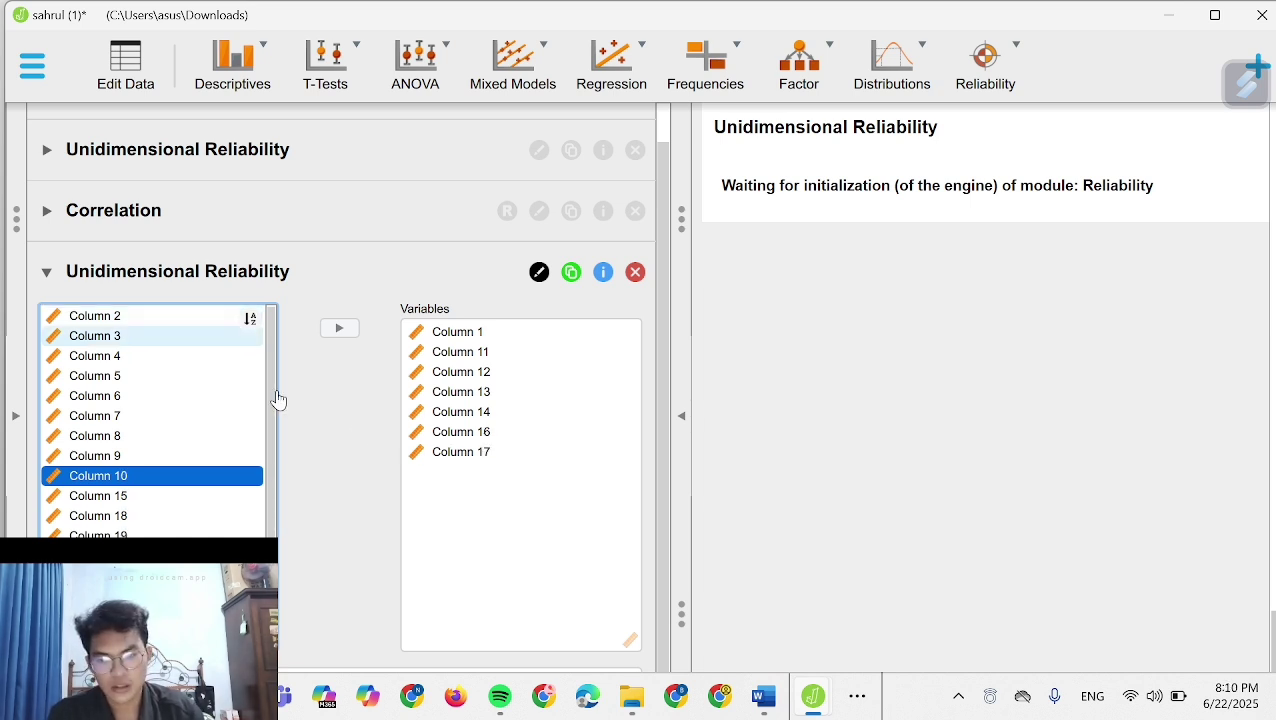
Remove Columns 11, 12, 13, 14, 16 and 17 from the reliability variables, keeping only Column 1
left_click(463, 453)
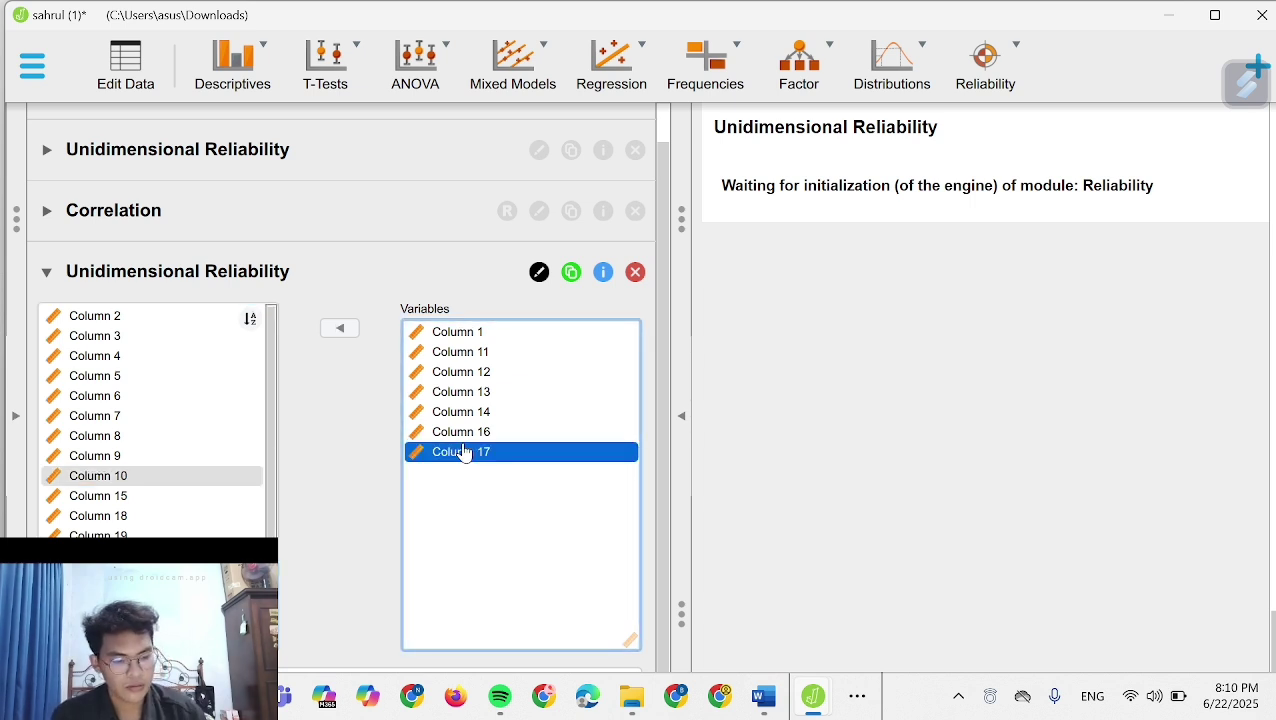
double_click(463, 453)
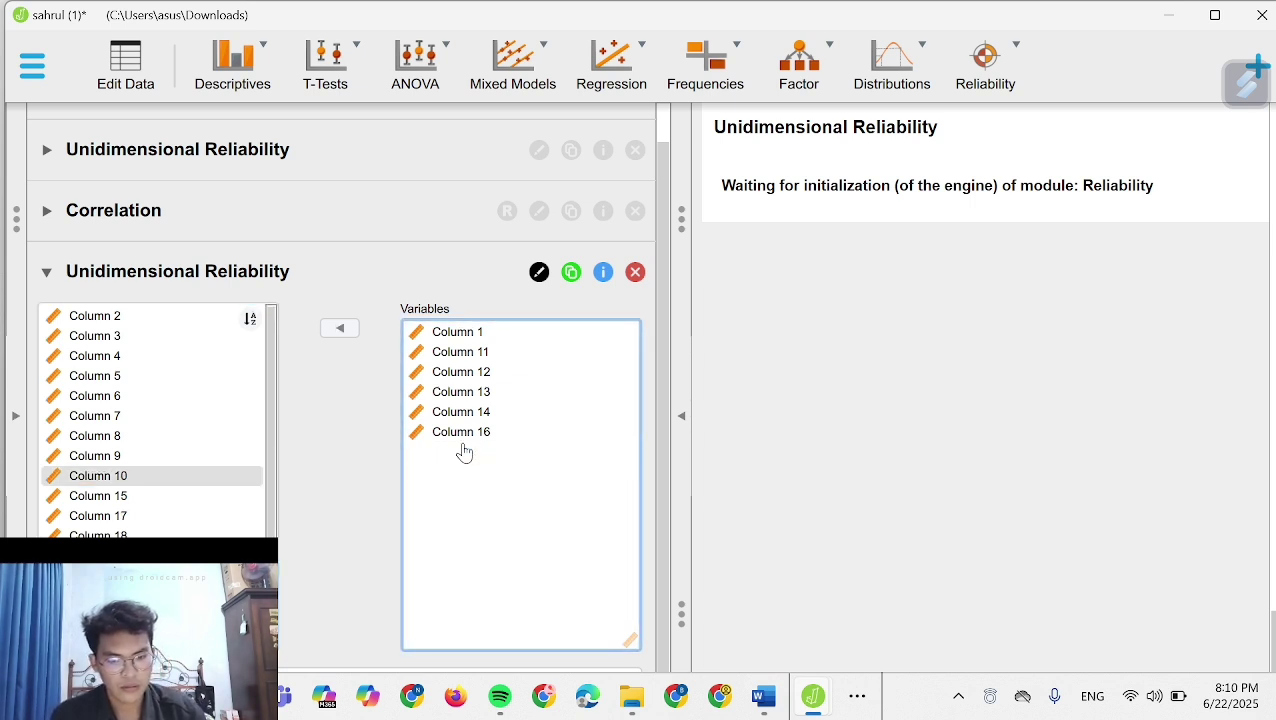
left_click(463, 453)
double_click(463, 453)
left_click(463, 453)
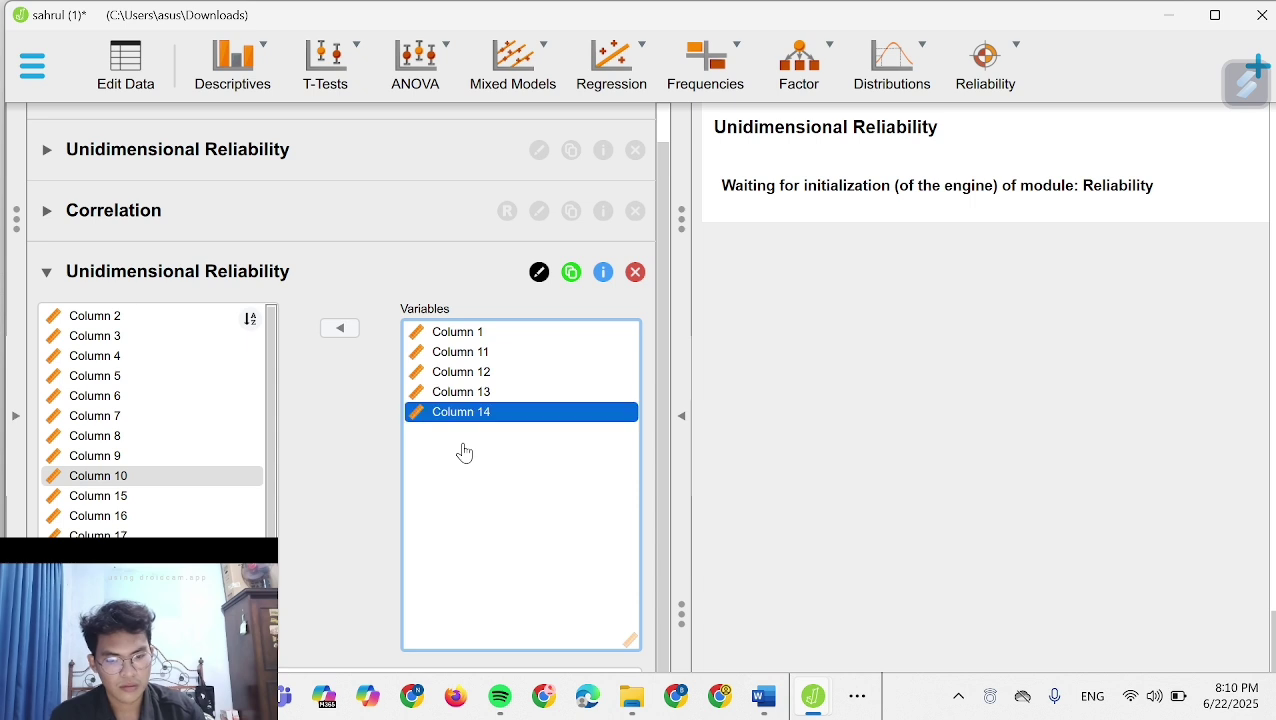
double_click(463, 453)
left_click(463, 453)
double_click(463, 453)
double_click(463, 453)
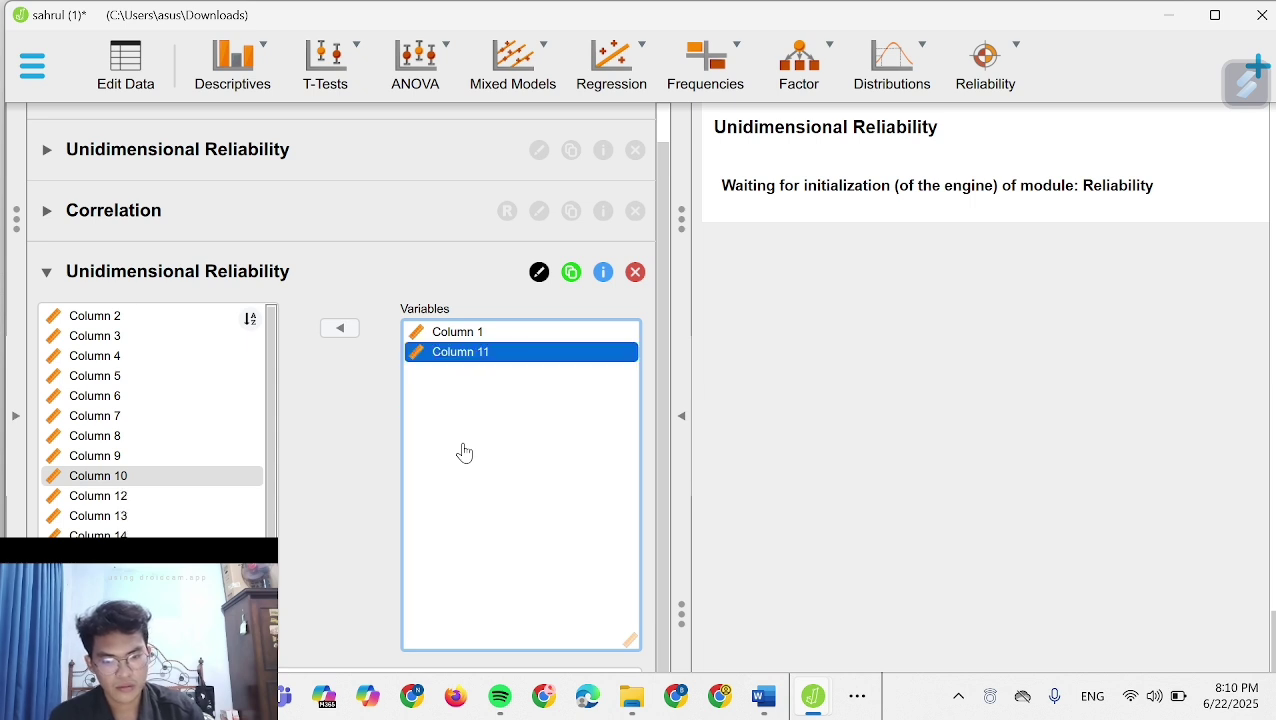
double_click(463, 453)
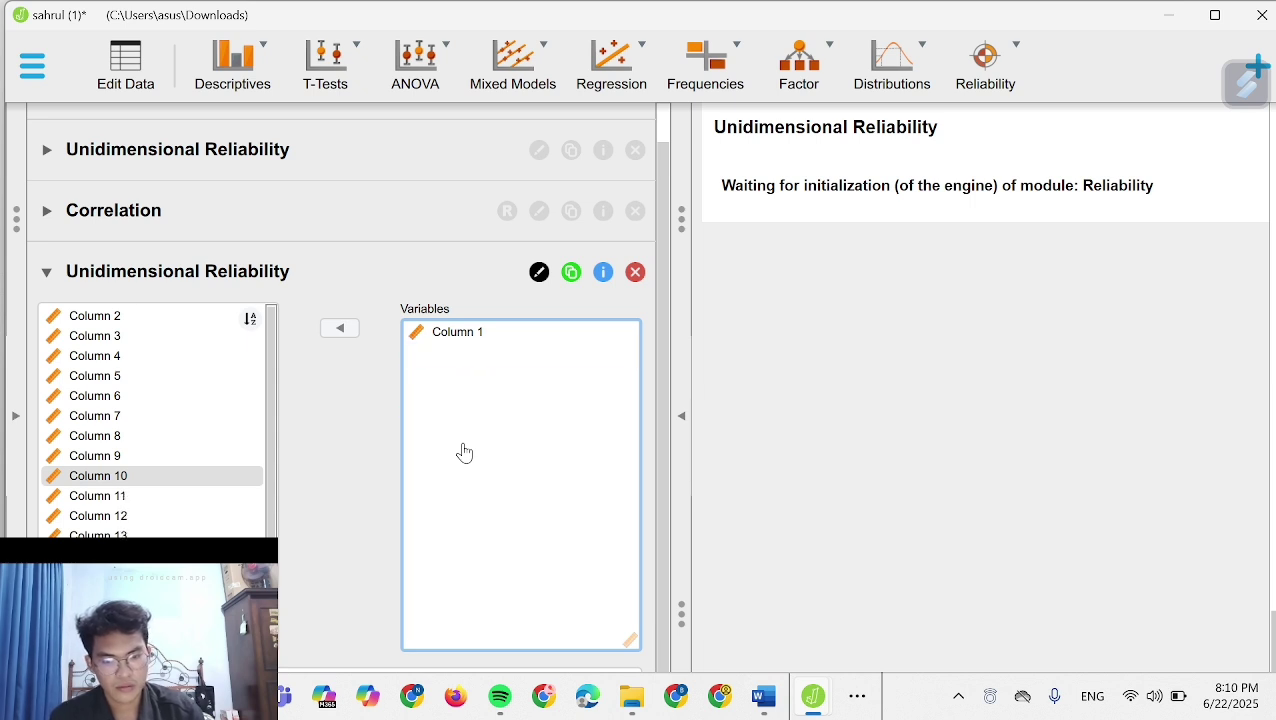
Add Column 2 and Column 4 to the reliability analysis's variables
left_click(126, 314)
double_click(127, 315)
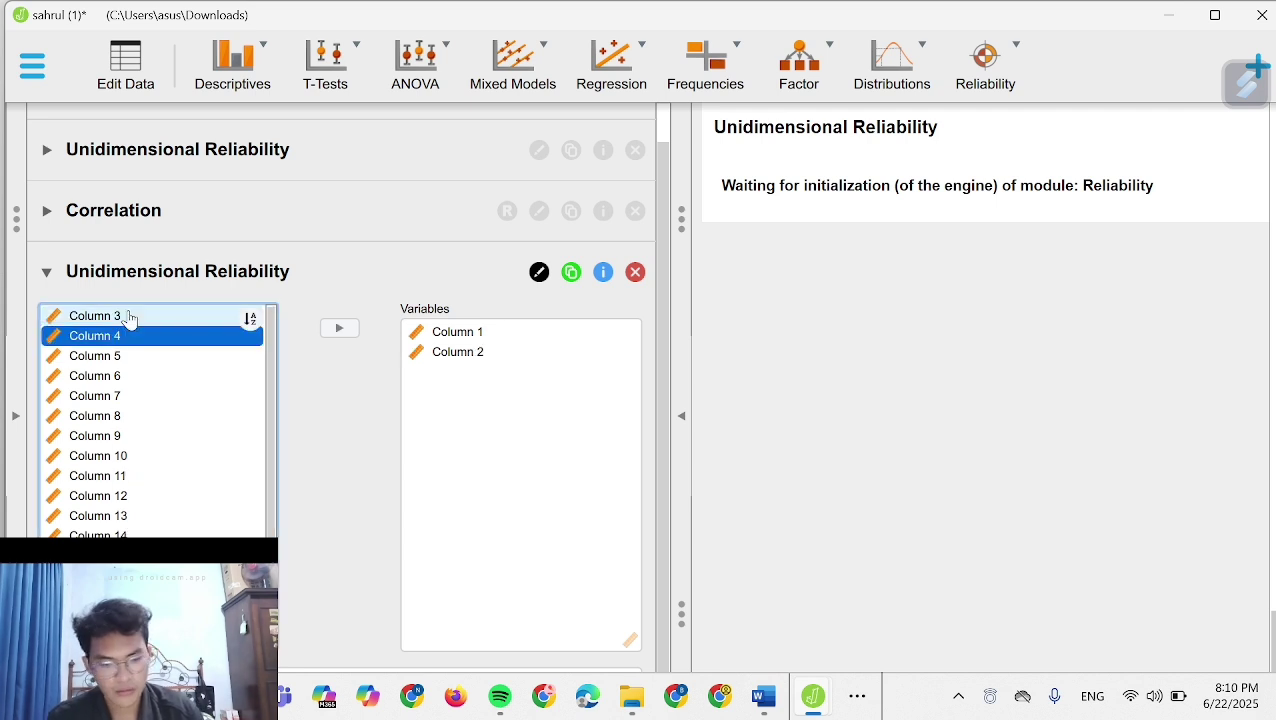
key("Down")
key("Up")
key("Return")
Add Columns 11, 12, 13, 14, 16 and 17 to the reliability variables after Column 4
key("Down")
key("Down")
key("Down")
key("Down")
key("Down")
key("Down")
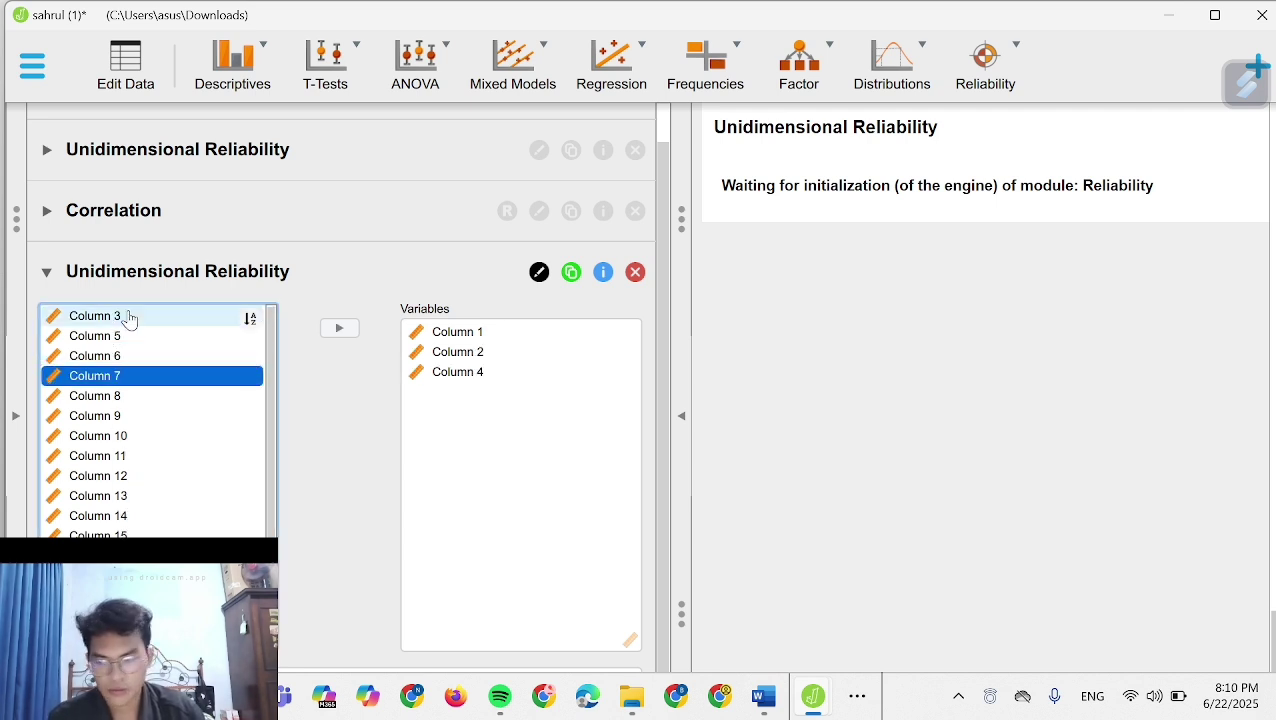
key("Return")
key("Return")
key("Return")
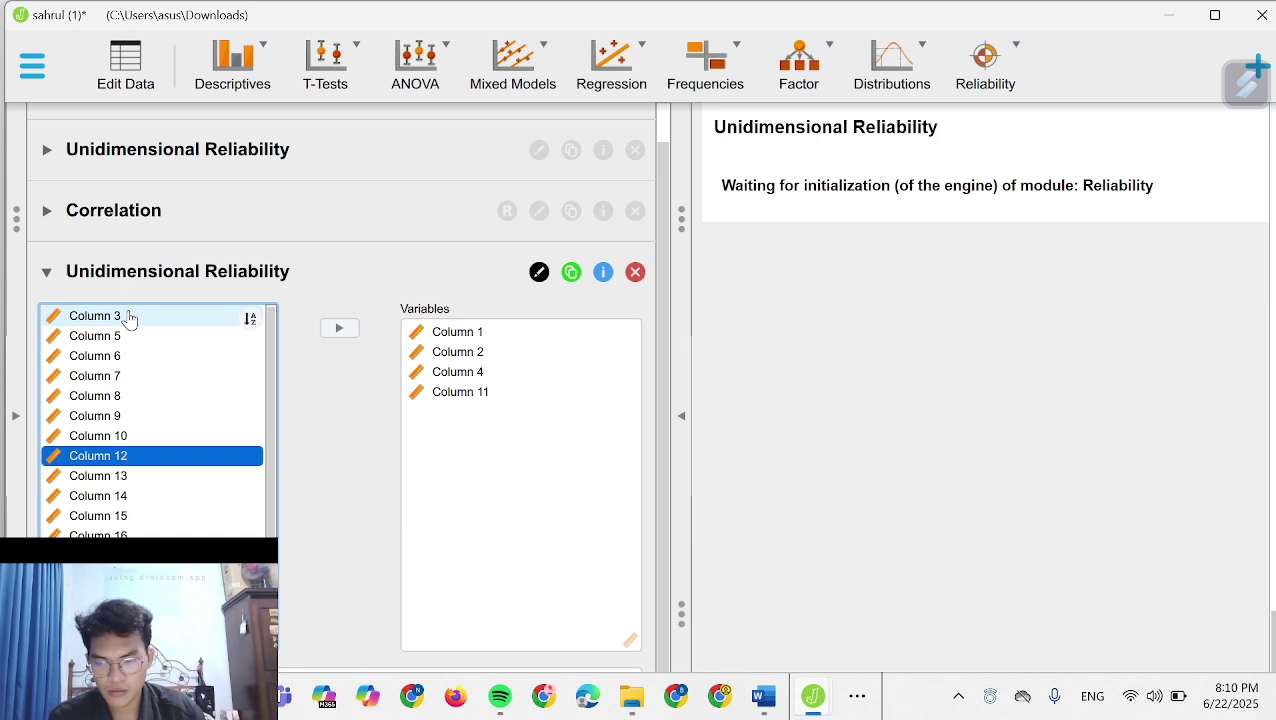
key("Return")
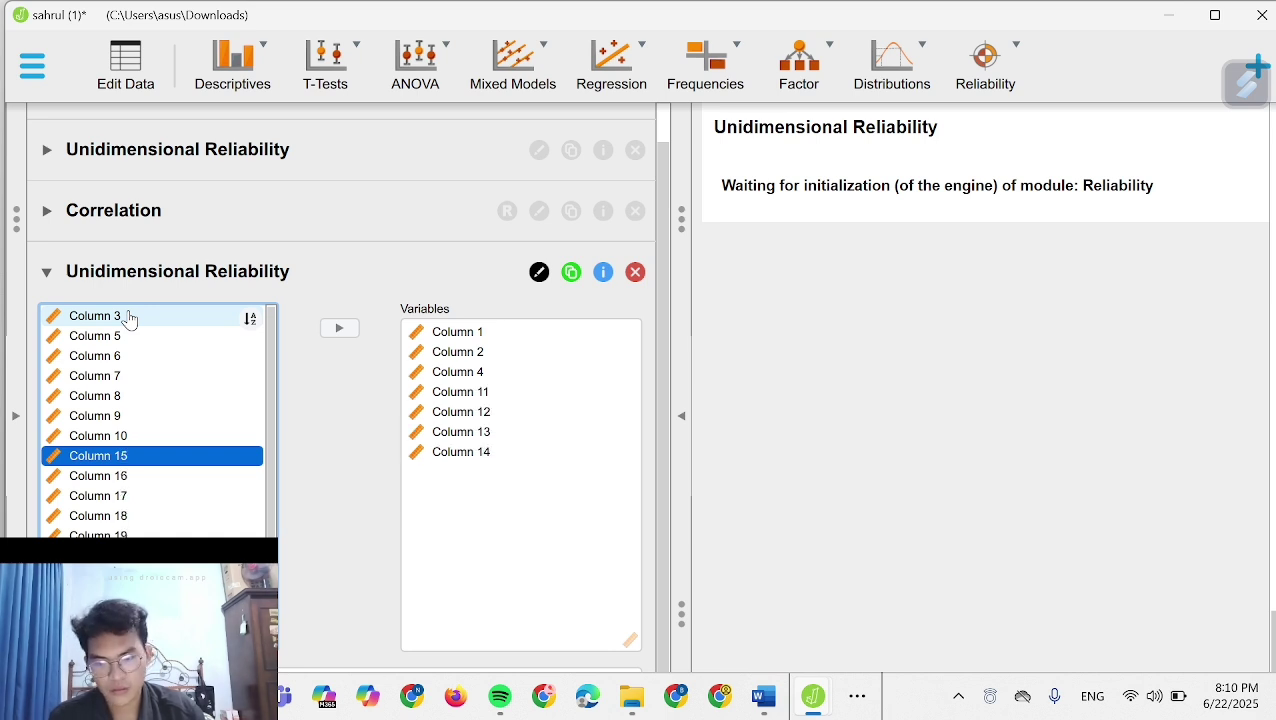
key("Down")
key("Return")
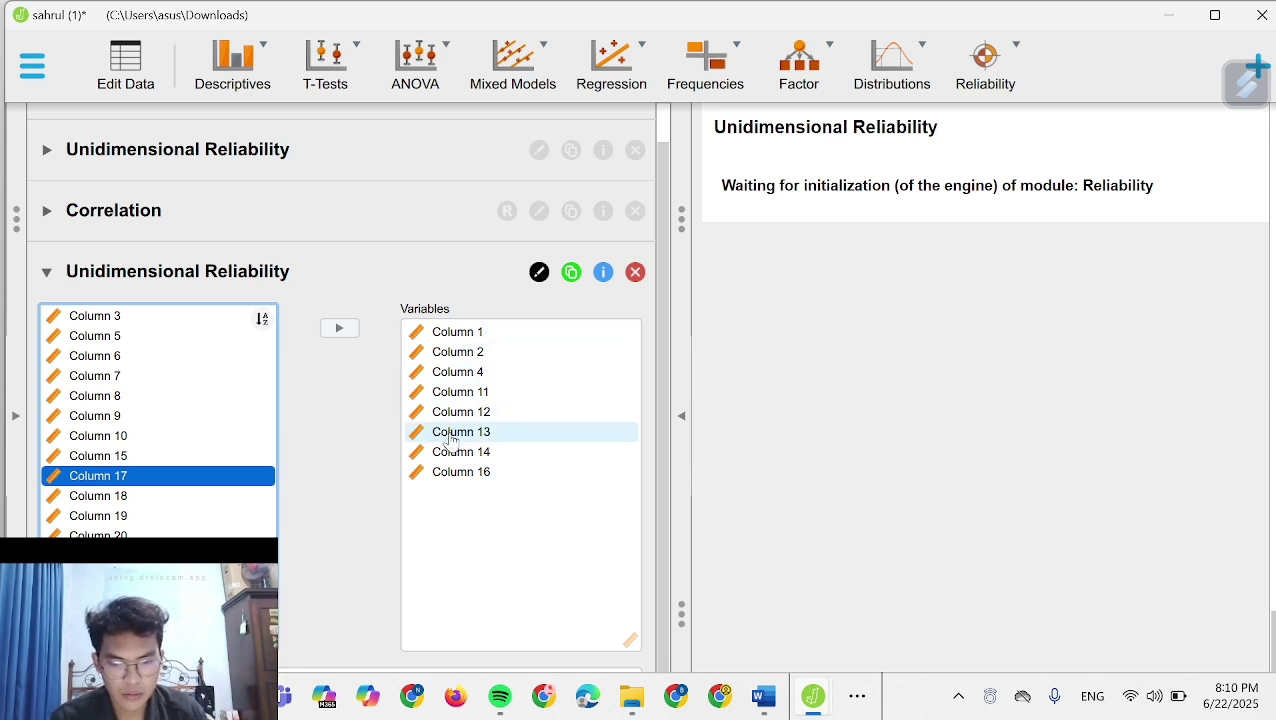
double_click(153, 478)
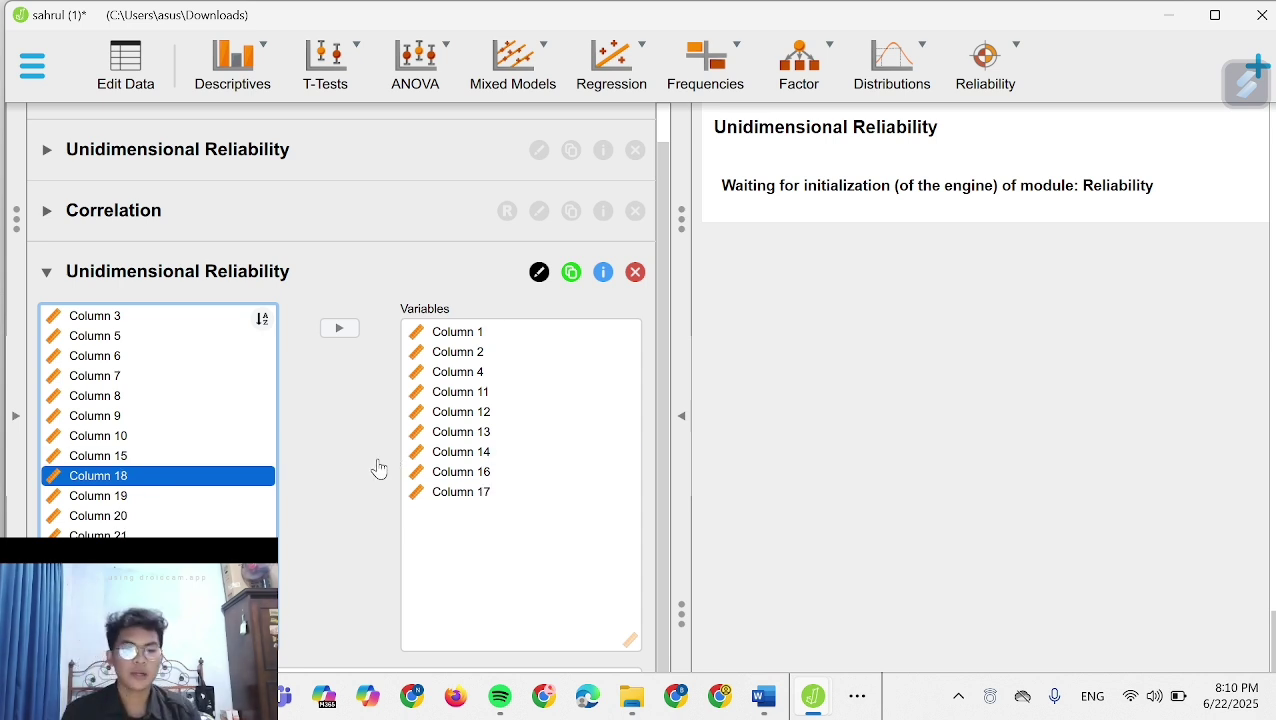
Replace Coefficient ω with Coefficient α in the scale statistics and enable Coefficient α (if item dropped) for individual items
scroll(378, 468, "down", 1)
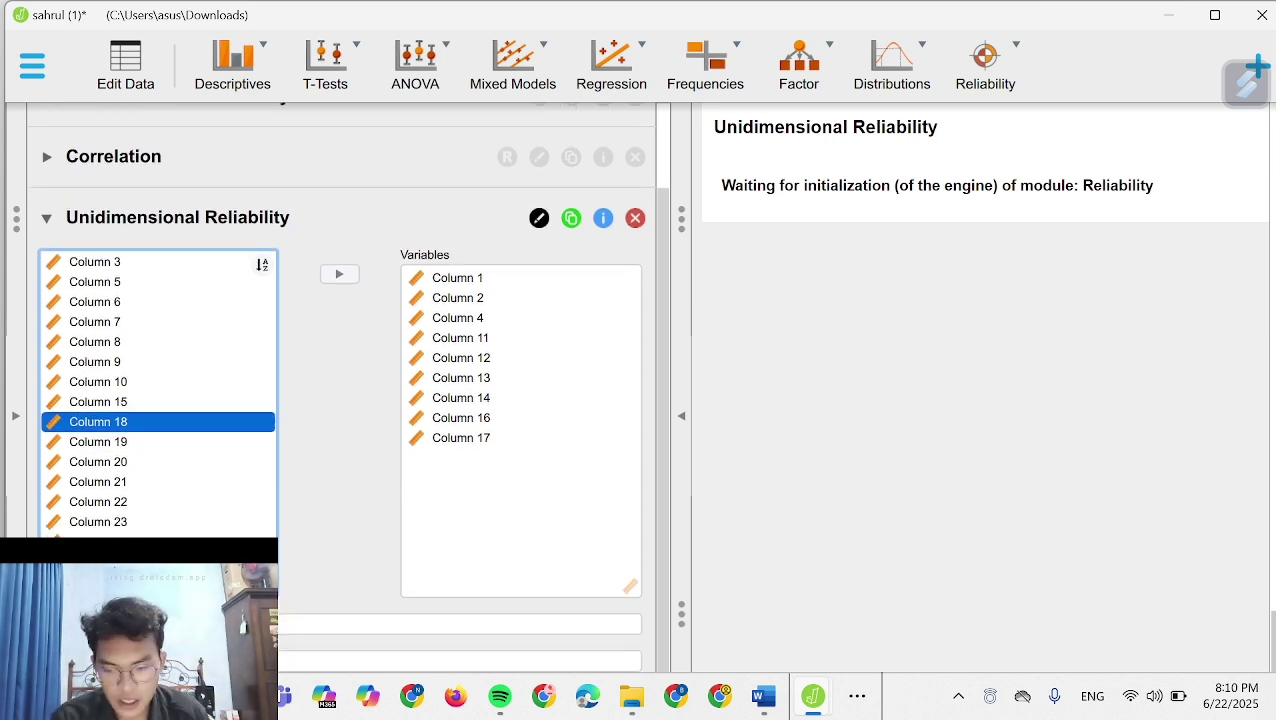
left_click(378, 624)
scroll(378, 624, "down", 2)
scroll(378, 600, "down", 2)
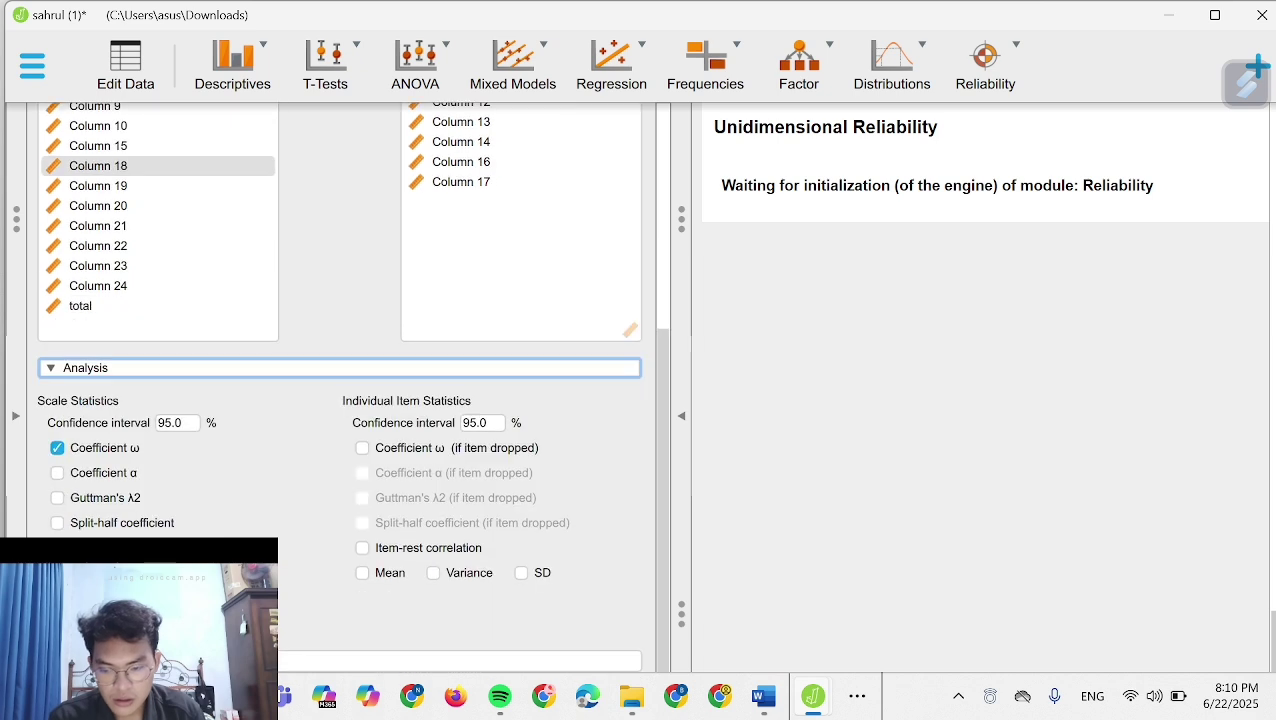
left_click(58, 473)
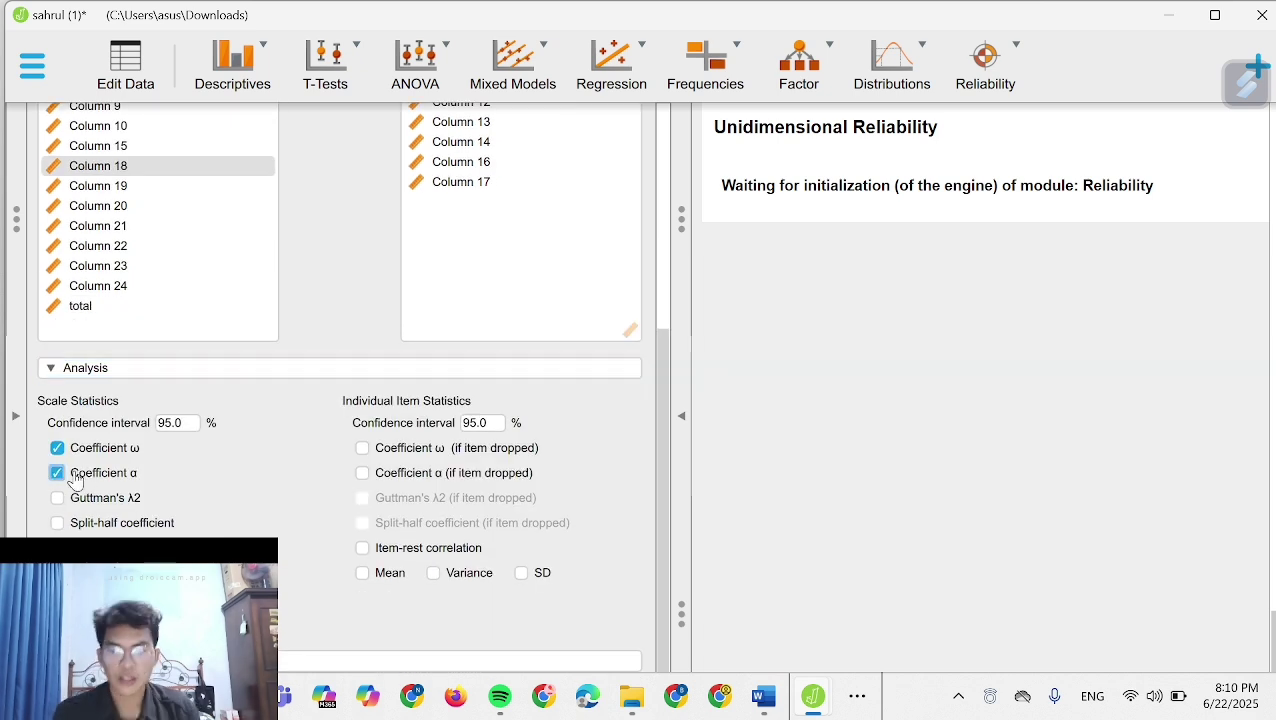
left_click(58, 449)
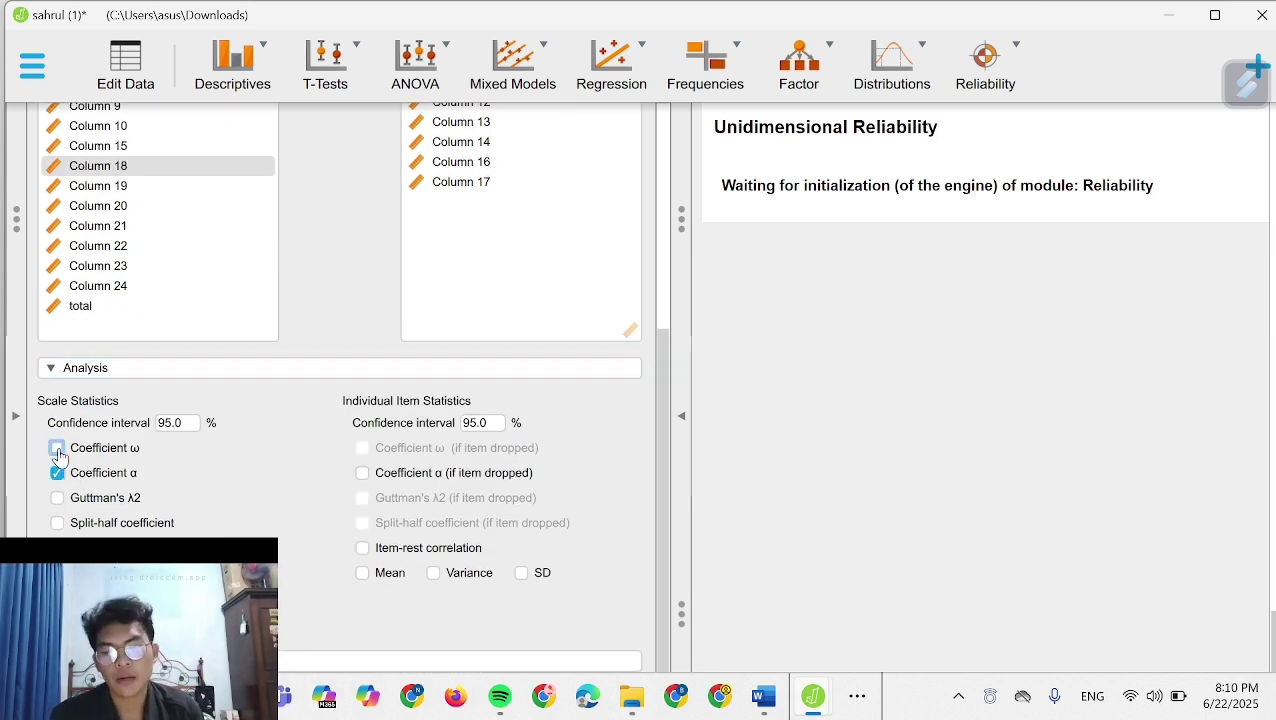
left_click(362, 474)
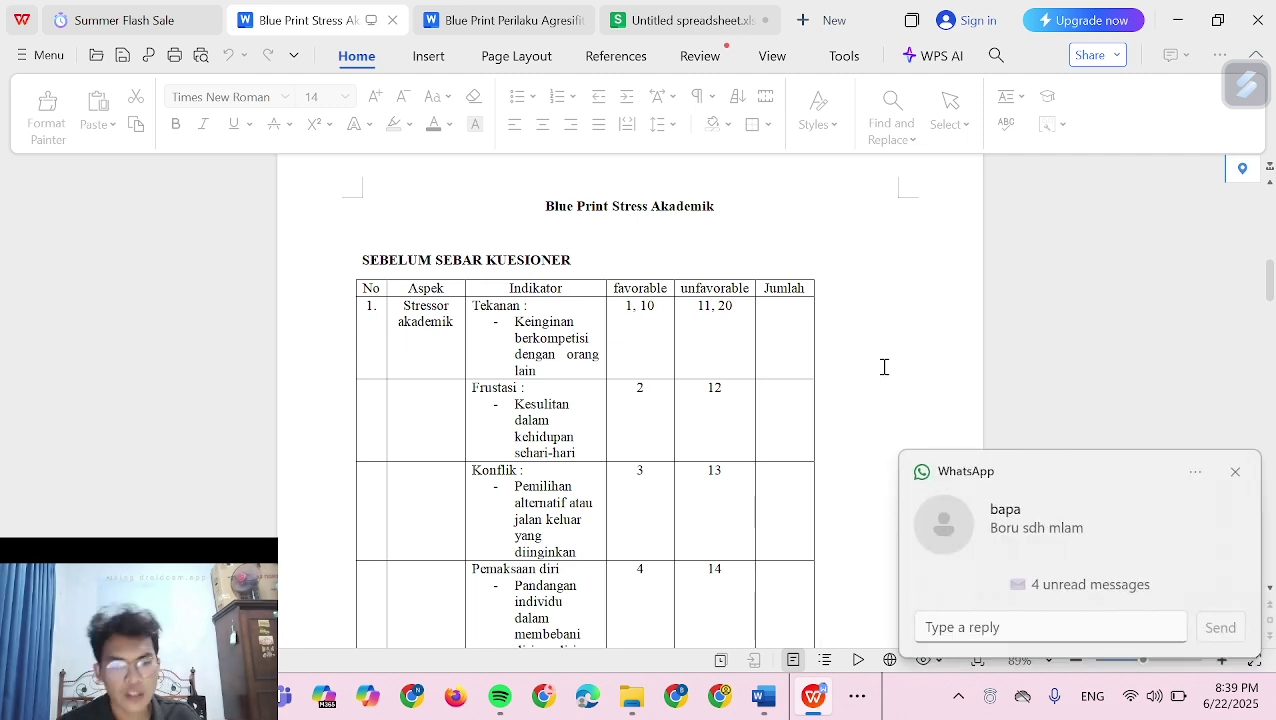
Dismiss the message notification and review the academic stress blueprint's SEBELUM SEBAR KUESIONER table and its list of scale statements
left_click(1244, 480)
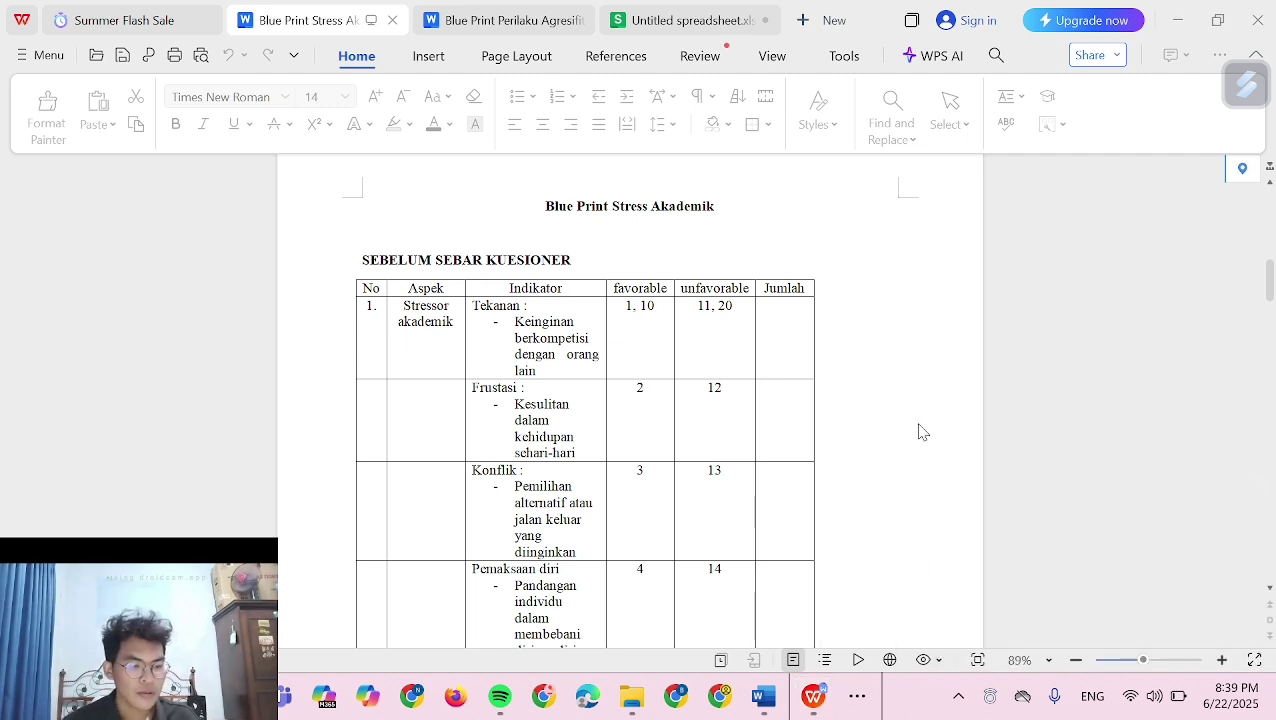
scroll(756, 413, "down", 1)
scroll(756, 413, "down", 3)
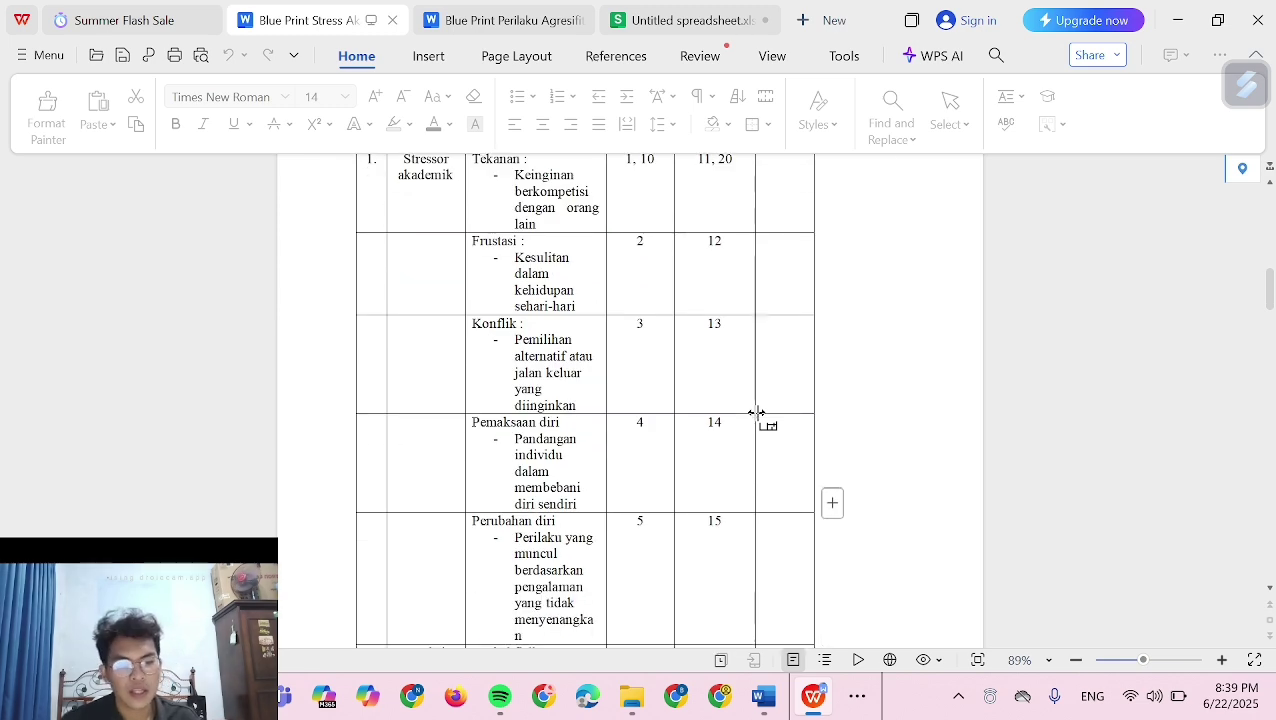
scroll(756, 413, "down", 8)
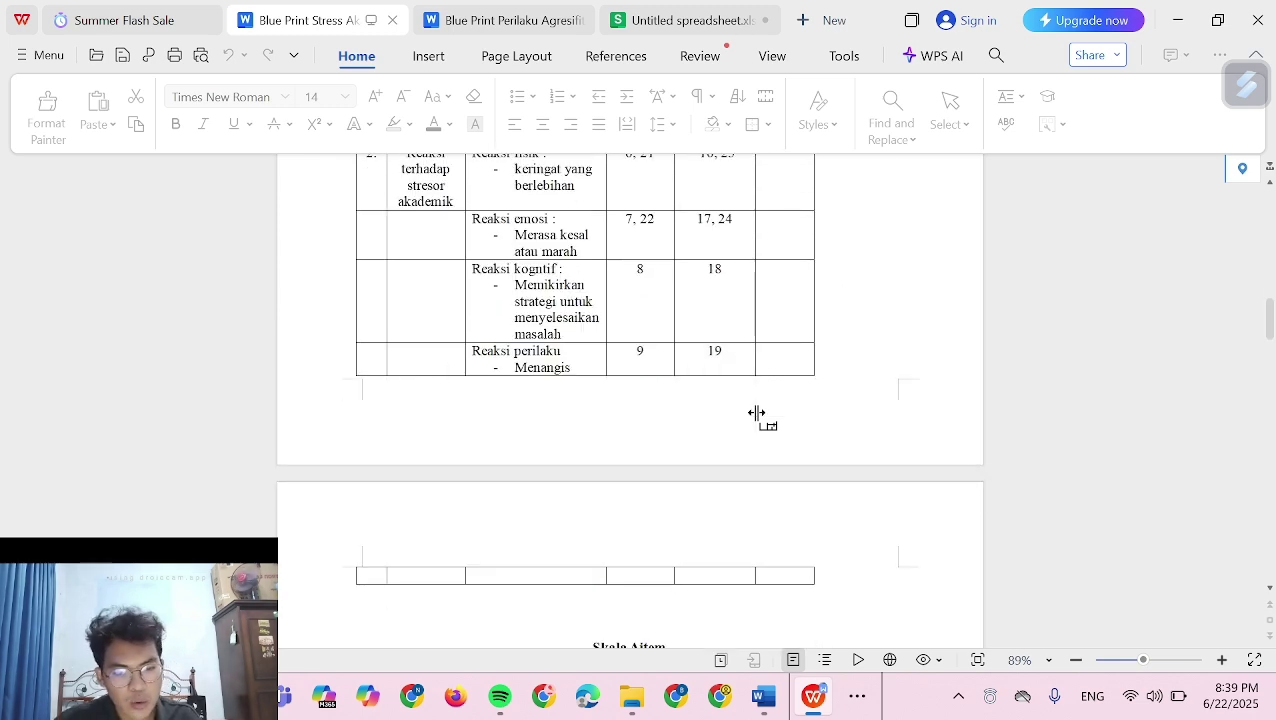
scroll(756, 413, "down", 4)
scroll(756, 413, "down", 6)
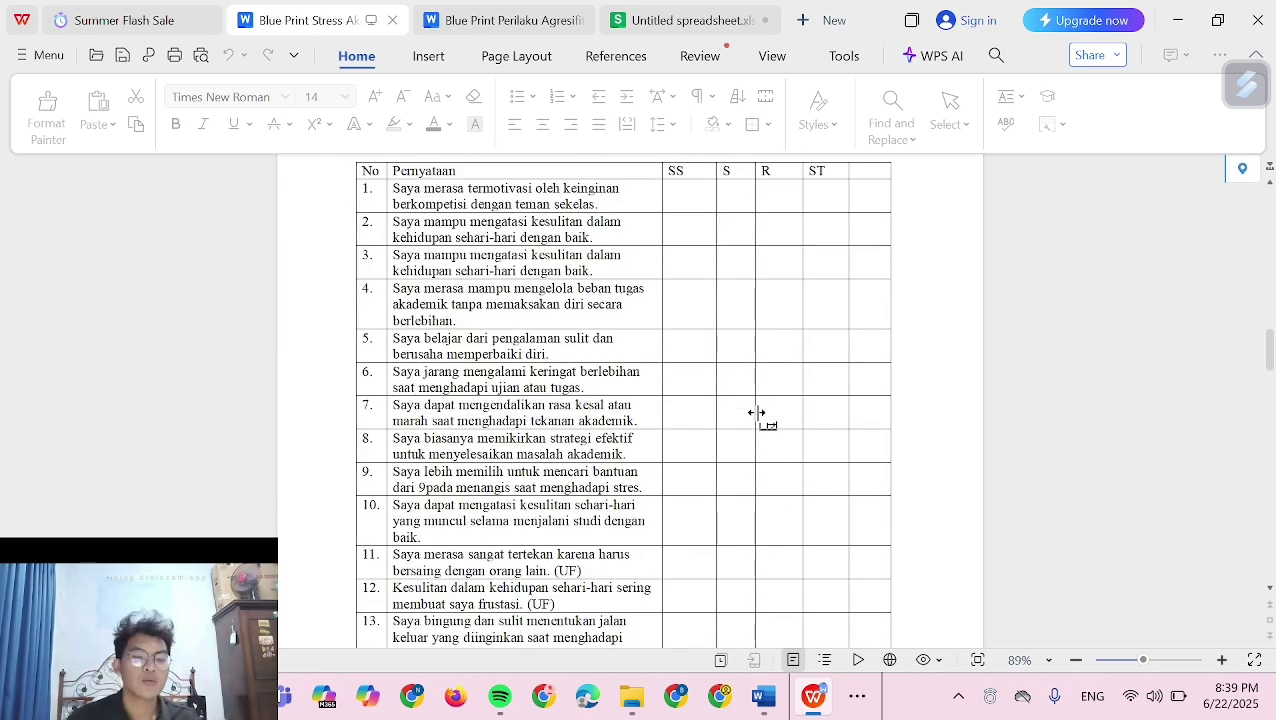
scroll(756, 413, "down", 3)
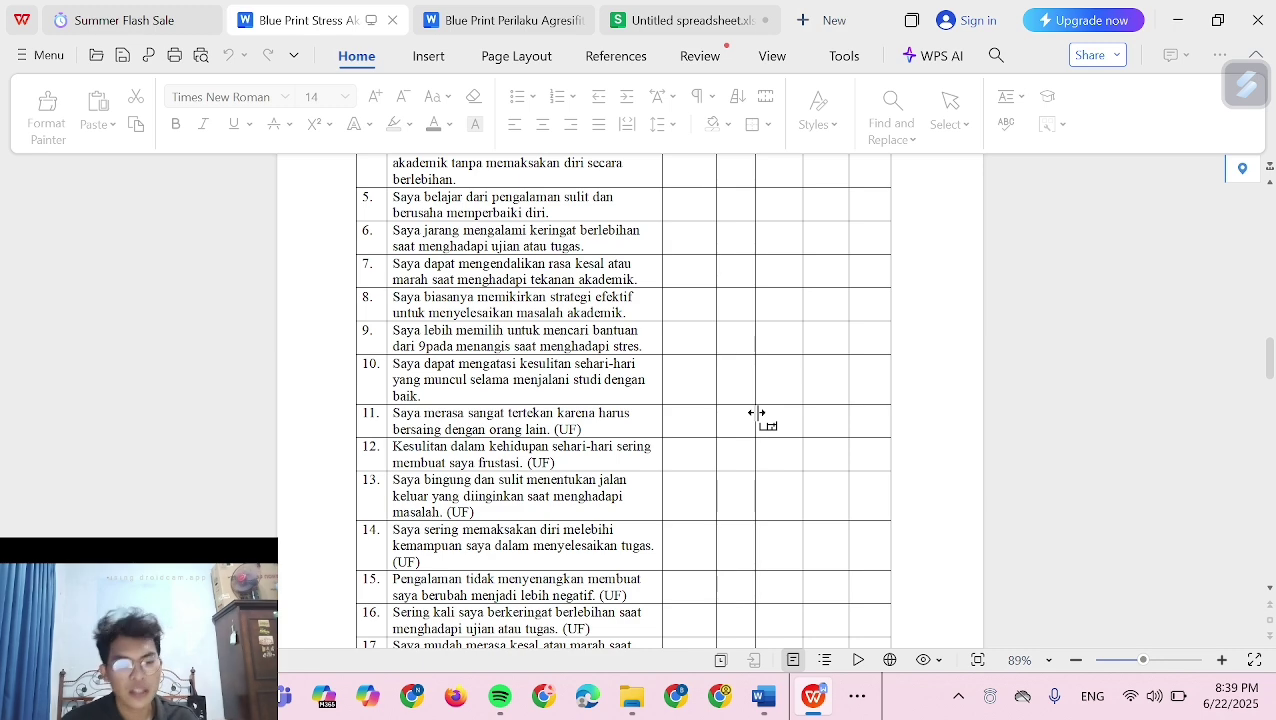
Examine the indicators, item numbers and Jumlah column in the SETELAH SEBAR KUESIONER table, and dismiss the battery saver notification
scroll(756, 413, "down", 20)
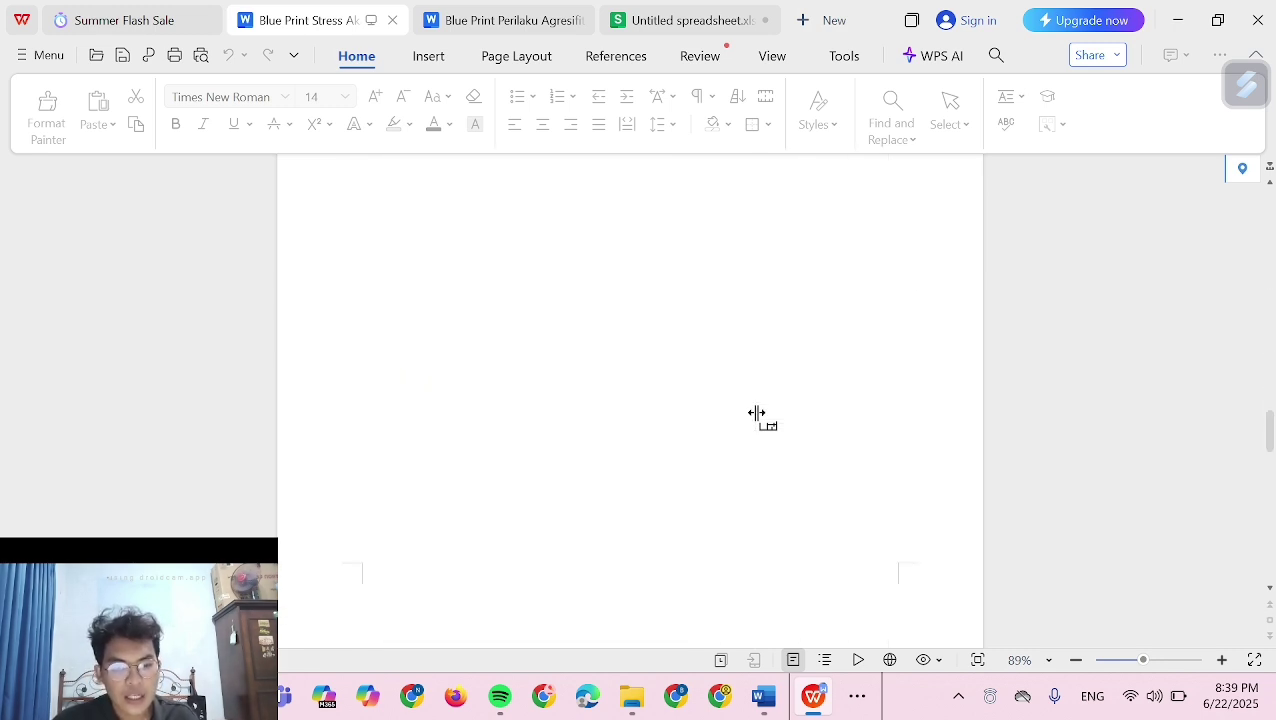
scroll(756, 413, "down", 12)
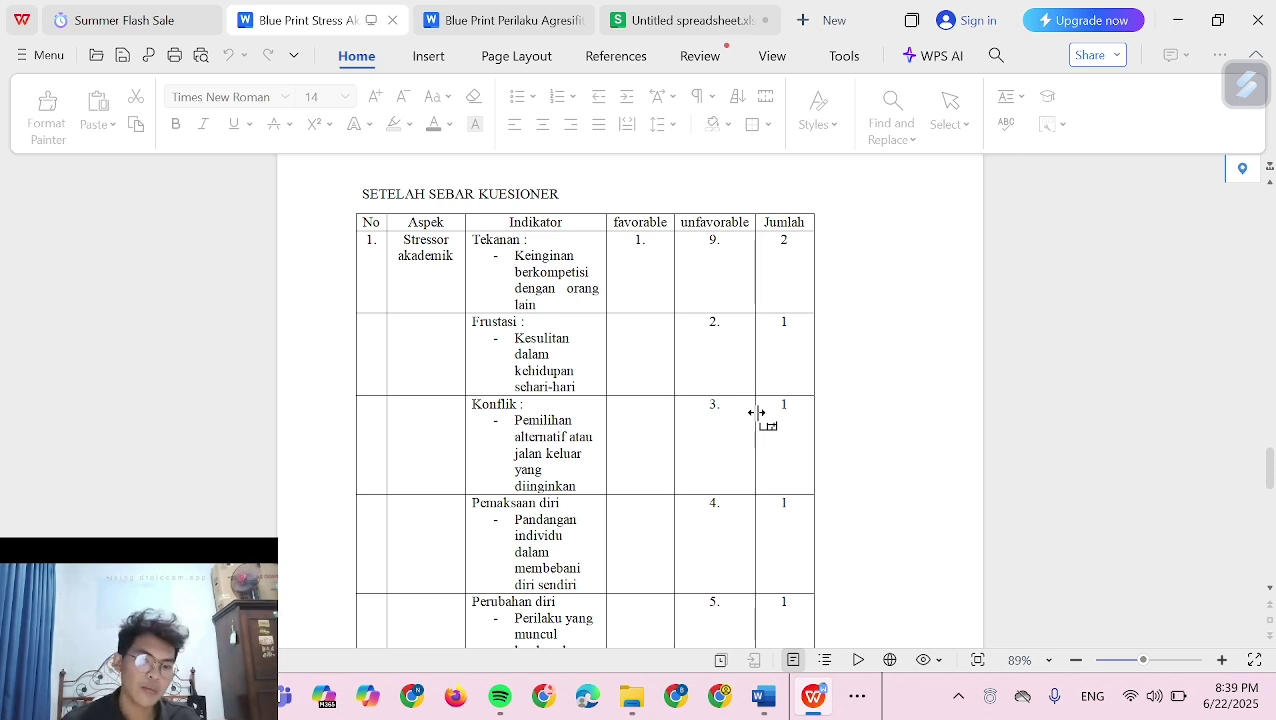
scroll(756, 413, "down", 6)
scroll(756, 413, "up", 1)
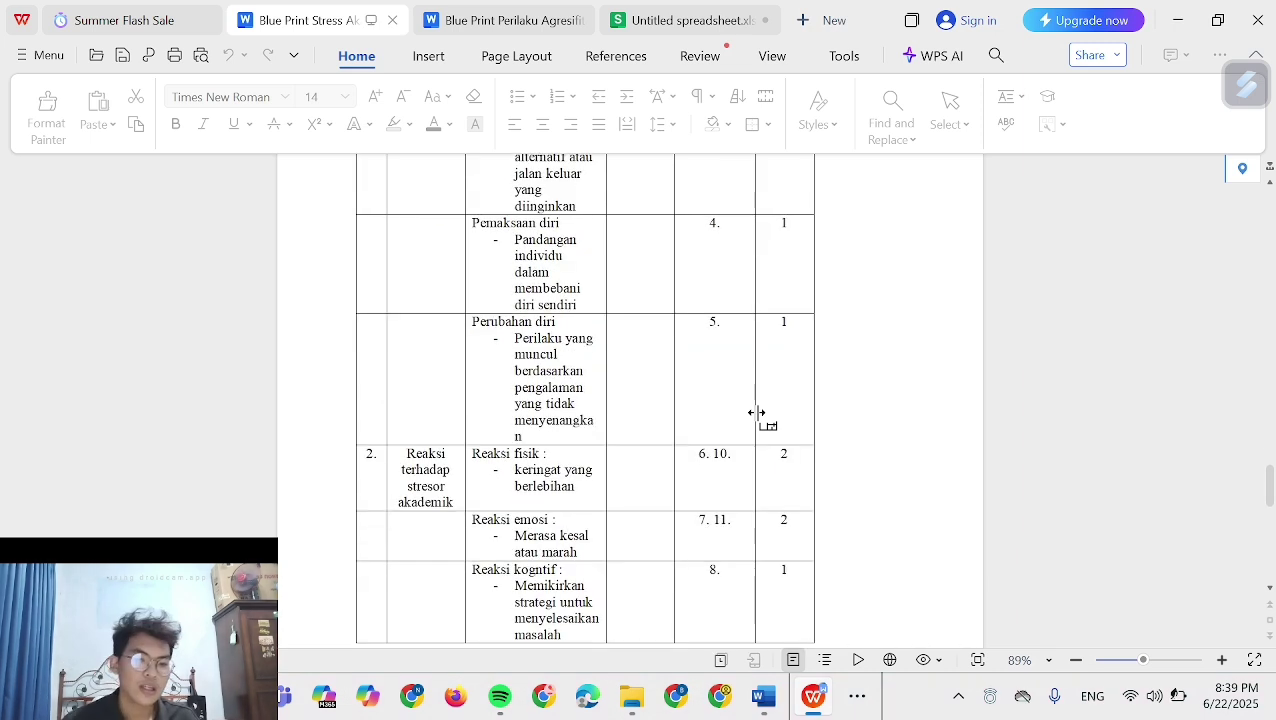
scroll(756, 413, "up", 2)
scroll(756, 413, "up", 3)
scroll(756, 413, "down", 1)
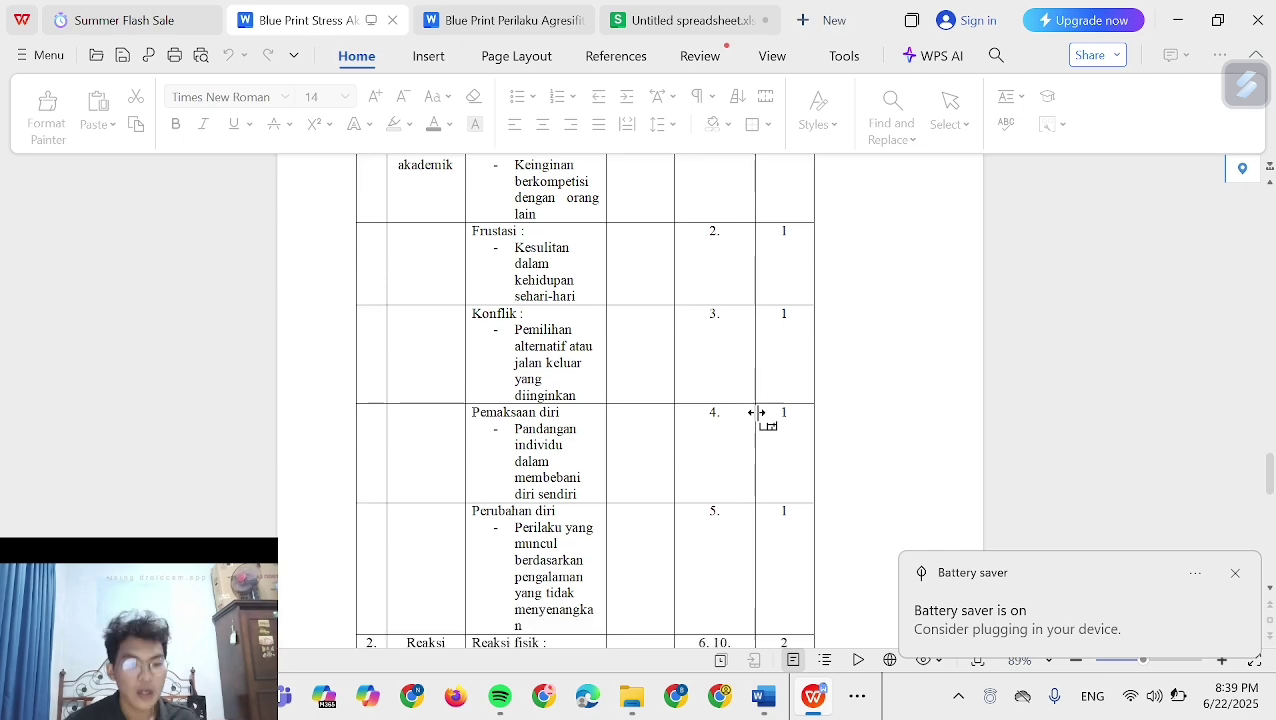
left_click(1235, 573)
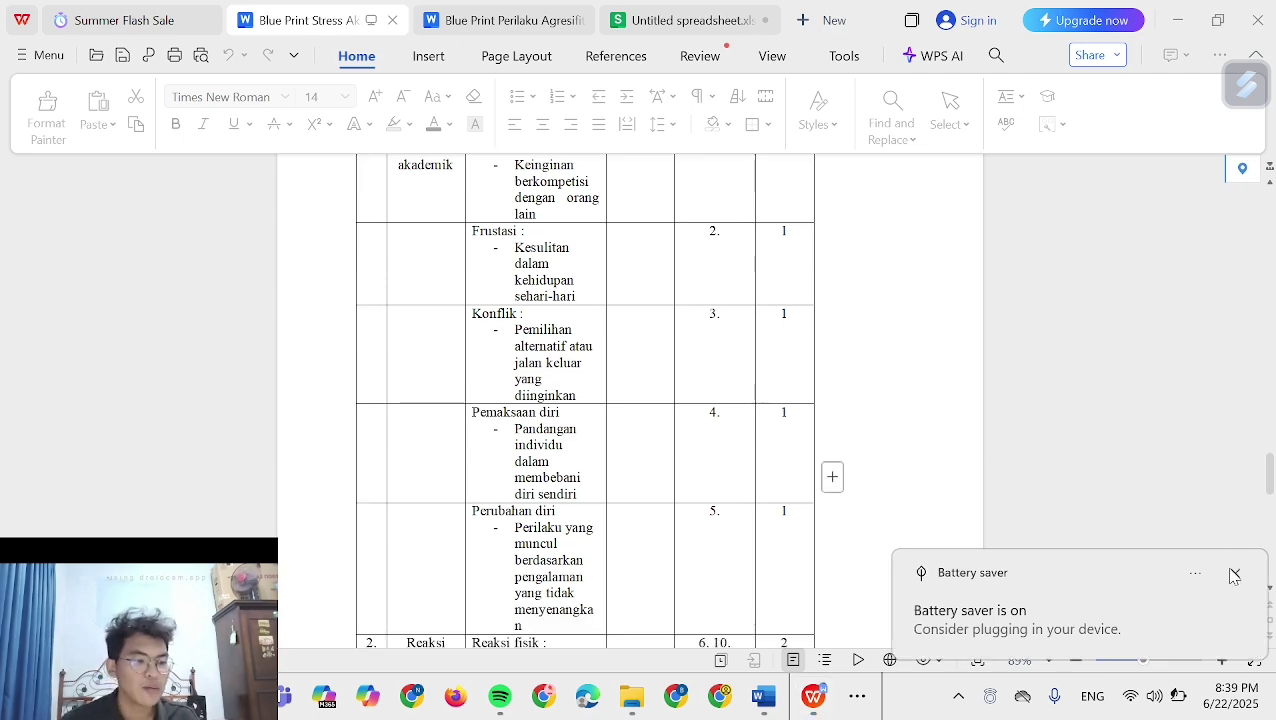
Finish reviewing the academic stress table, and examine the aggressive behaviour blueprint's SEBELUM and SETELAH SEBAR KUESIONER tables and its statements
scroll(764, 448, "down", 7)
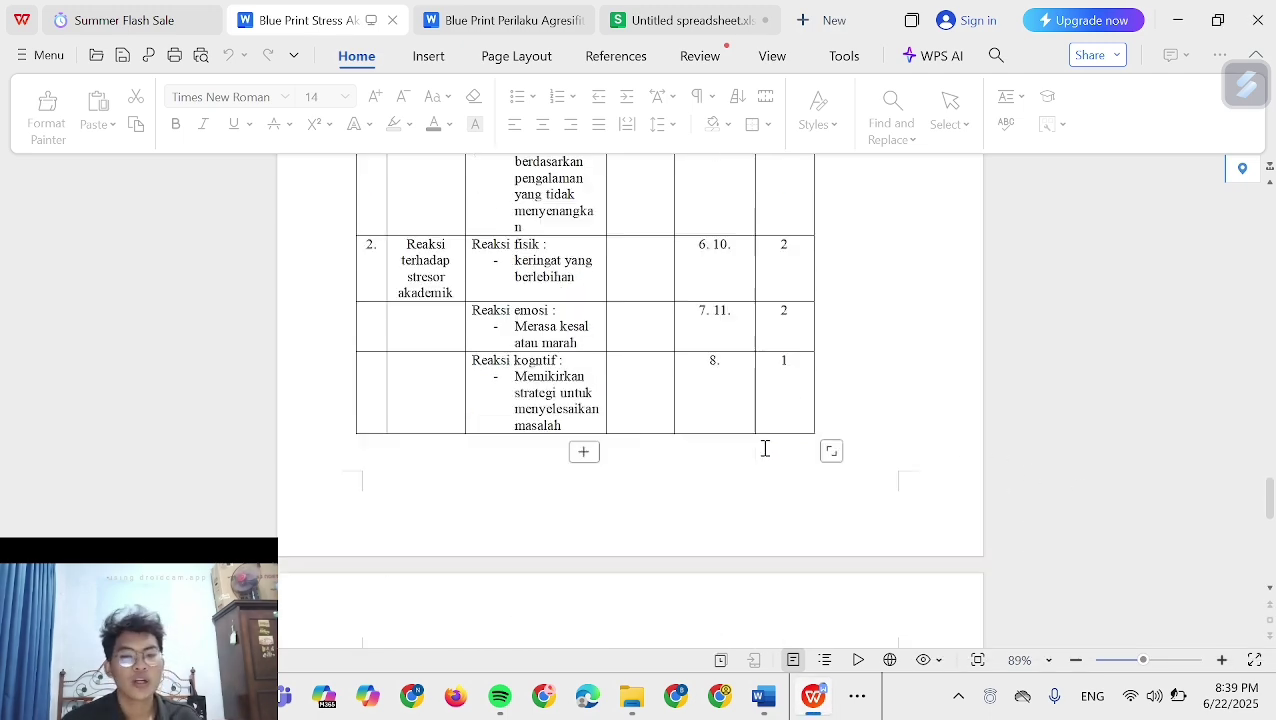
scroll(765, 448, "up", 5)
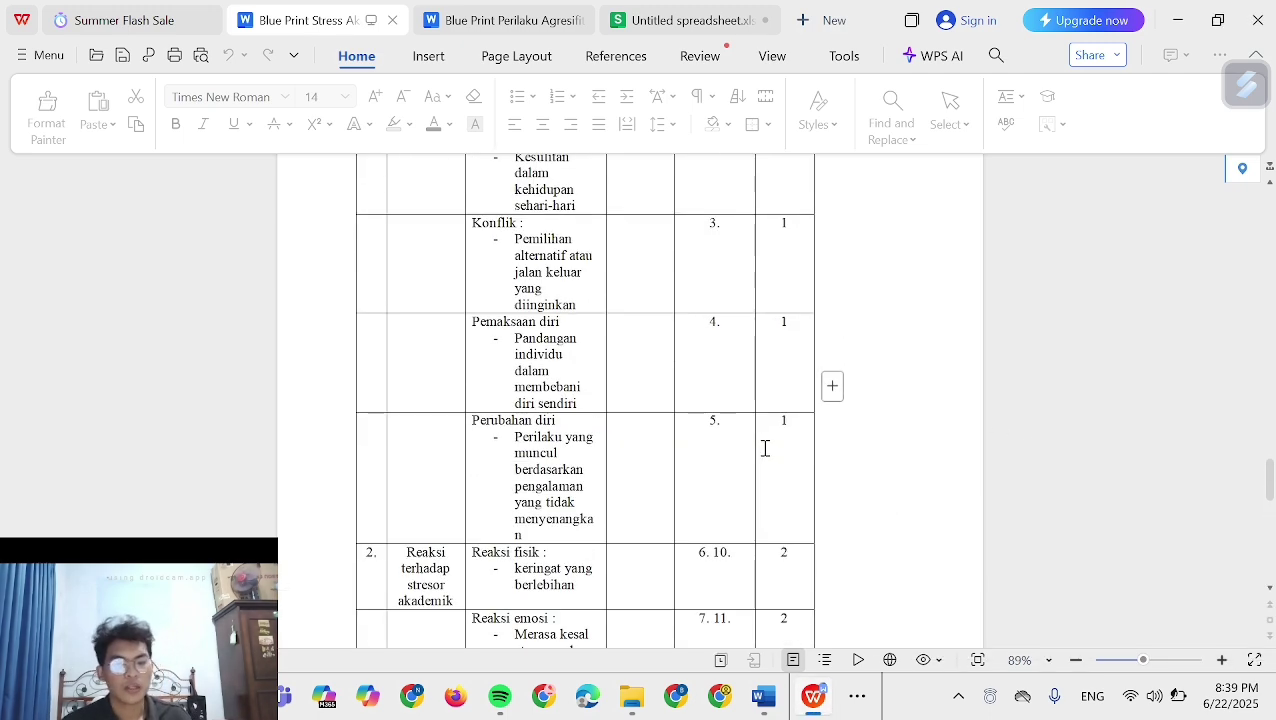
left_click(532, 10)
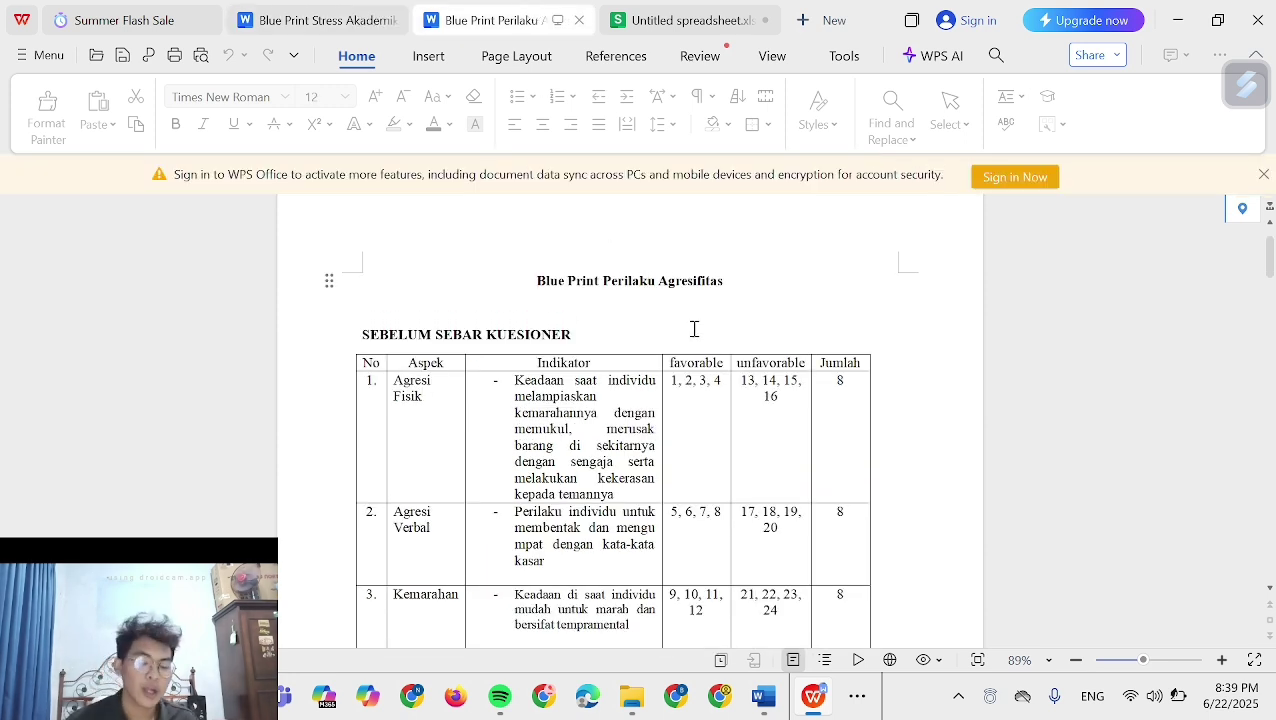
scroll(803, 407, "down", 1)
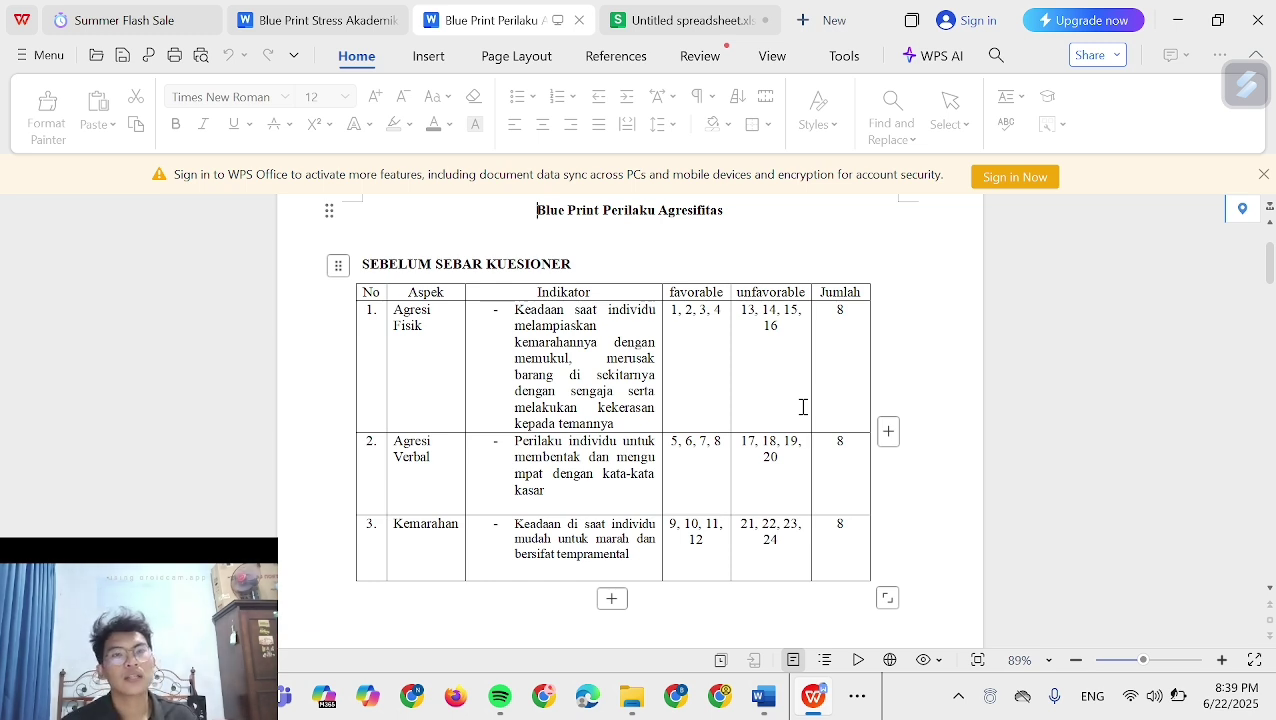
scroll(802, 407, "down", 3)
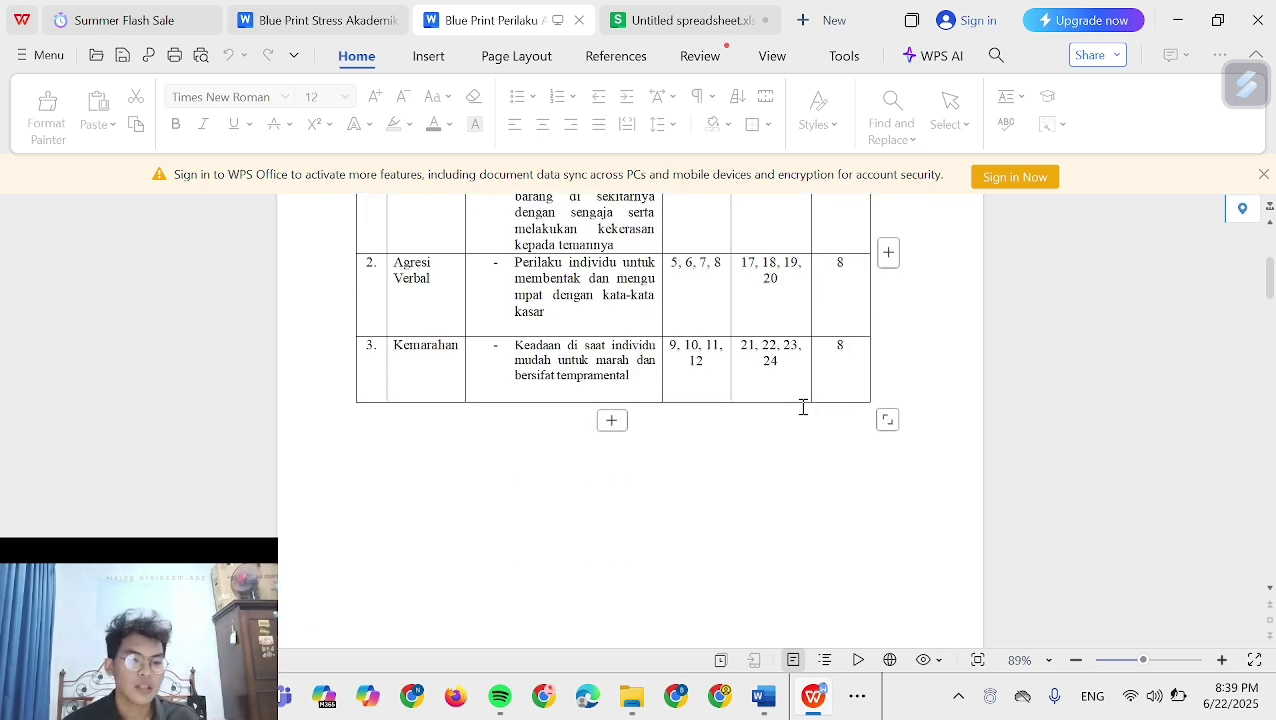
scroll(802, 407, "down", 15)
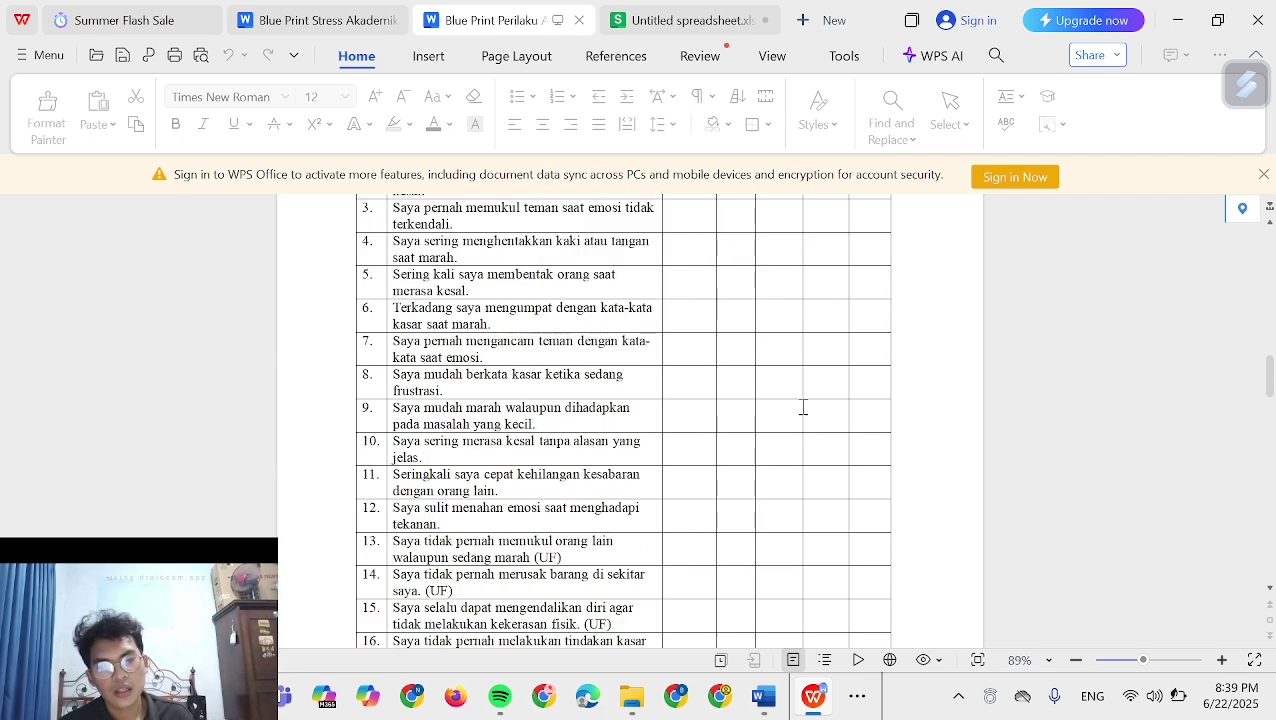
scroll(802, 407, "down", 12)
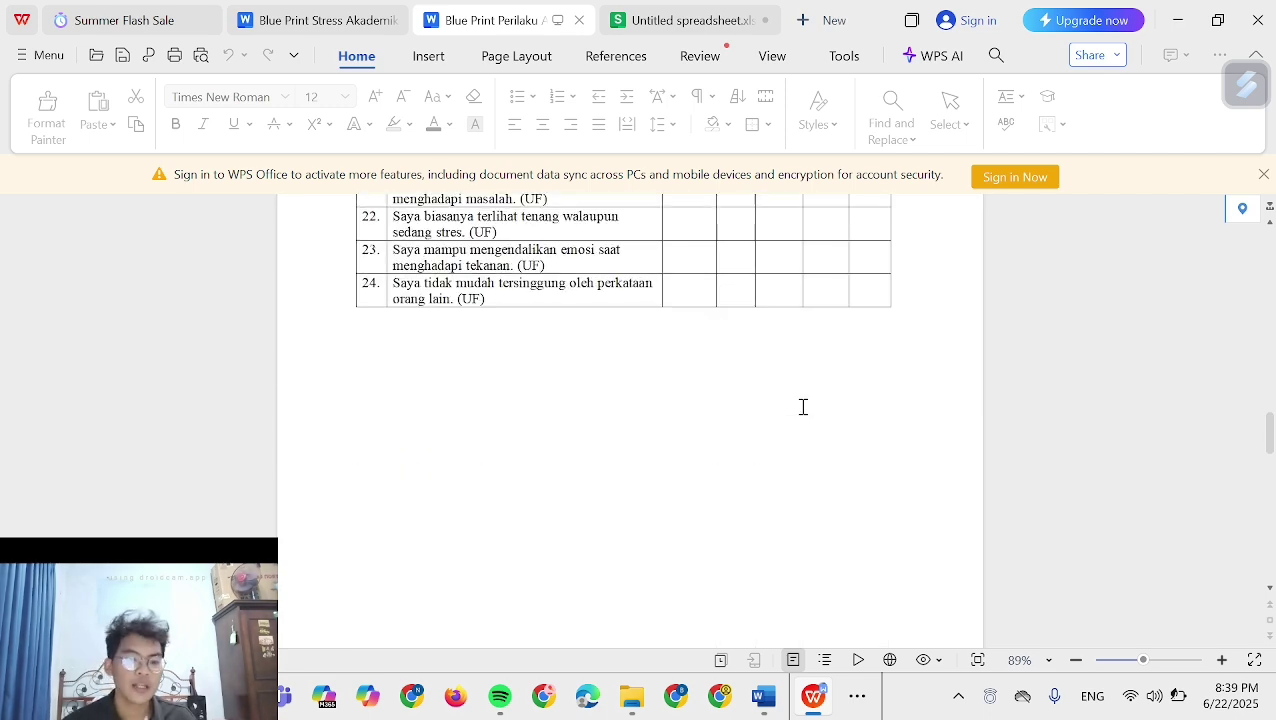
scroll(802, 407, "down", 13)
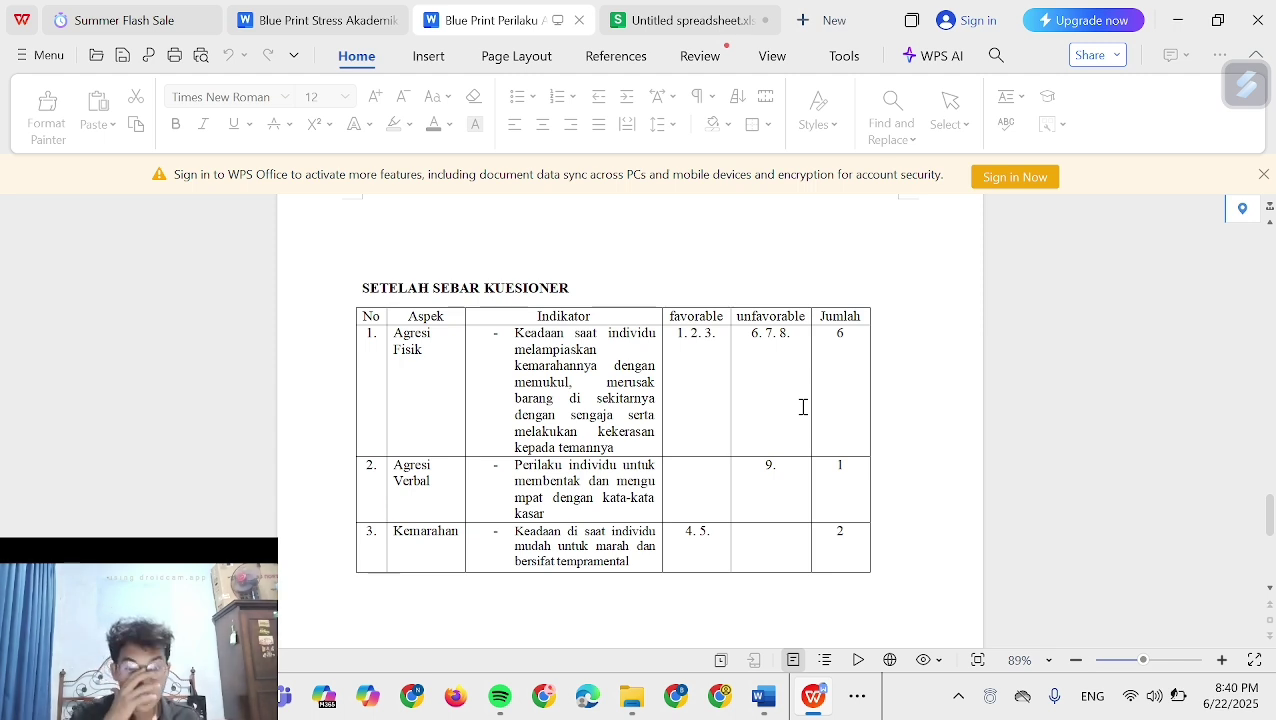
Look over the respondent data, item scores and TOTAL STRES and TOTAL AGRESIF columns in the pengolahan data sheet
left_click(690, 18)
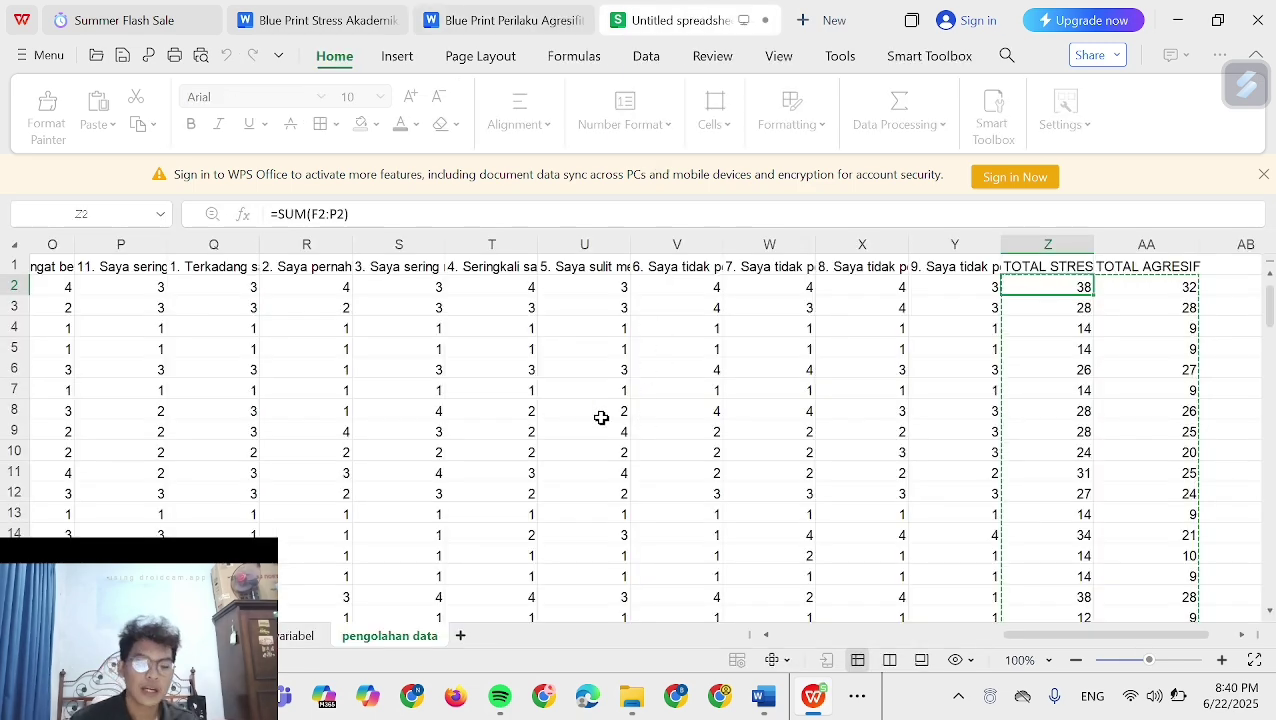
scroll(601, 417, "left", 1)
scroll(601, 417, "left", 2)
scroll(601, 417, "right", 3)
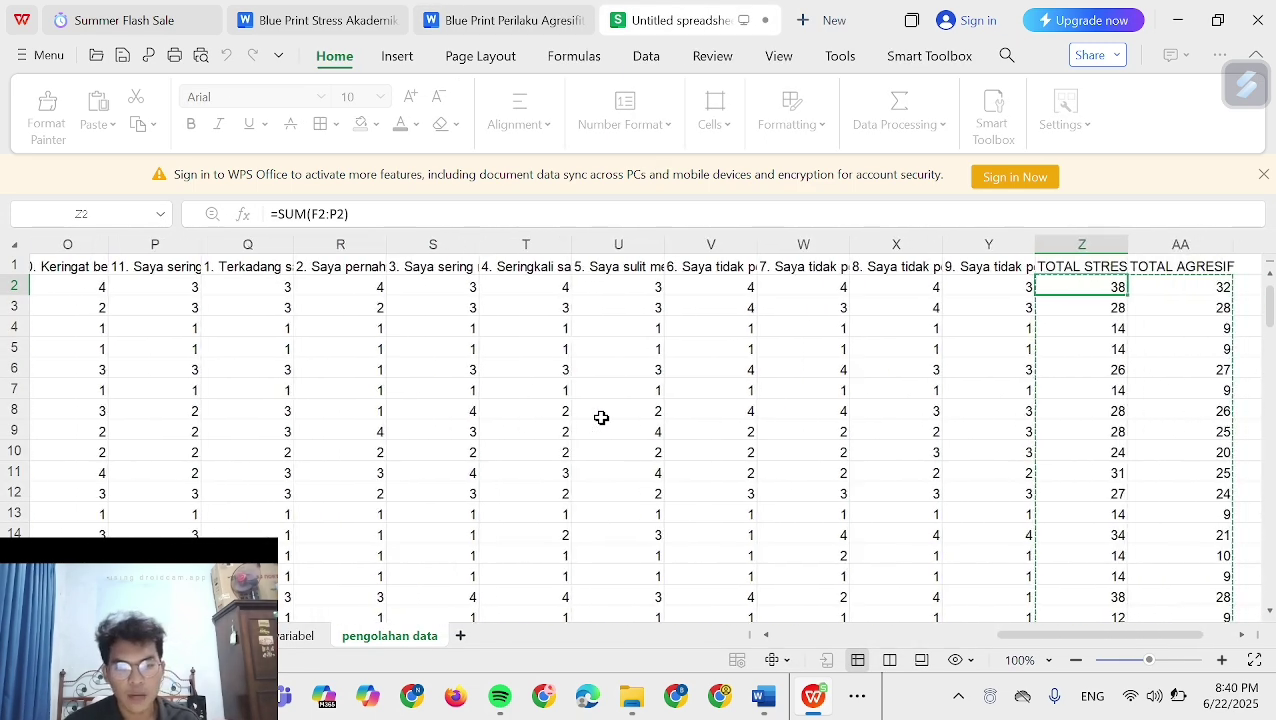
scroll(601, 417, "right", 1)
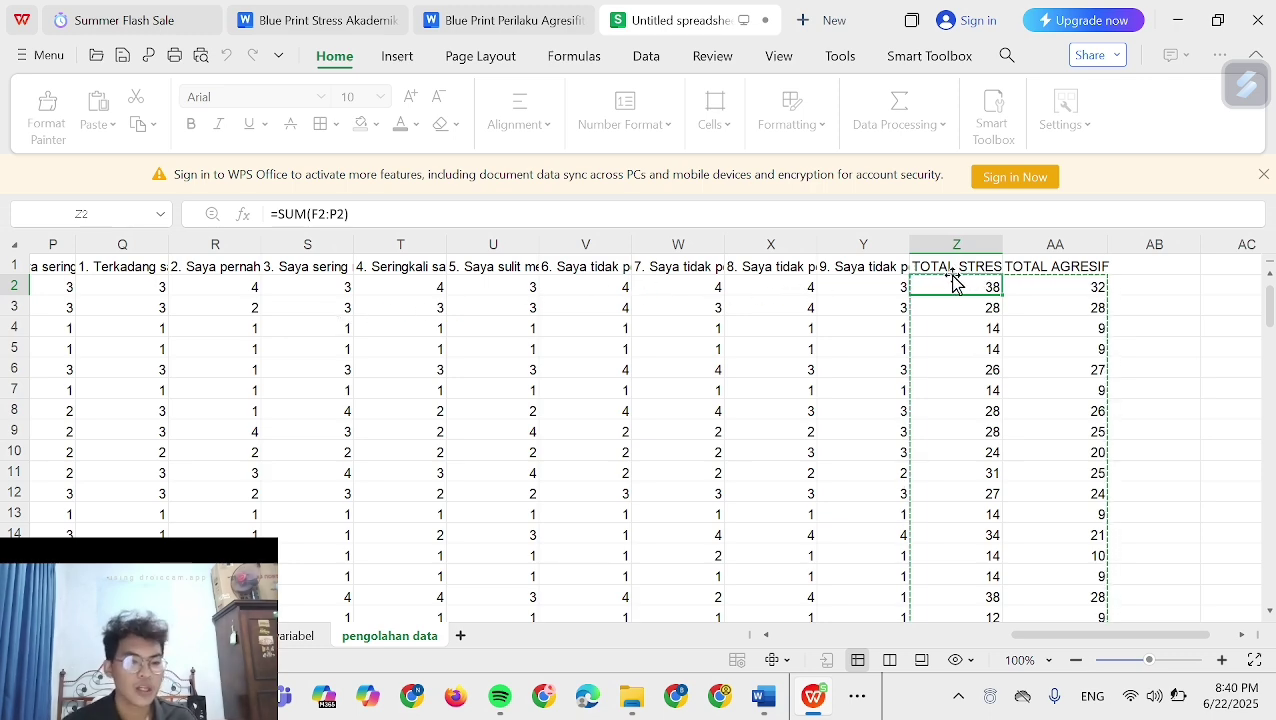
scroll(866, 300, "left", 10)
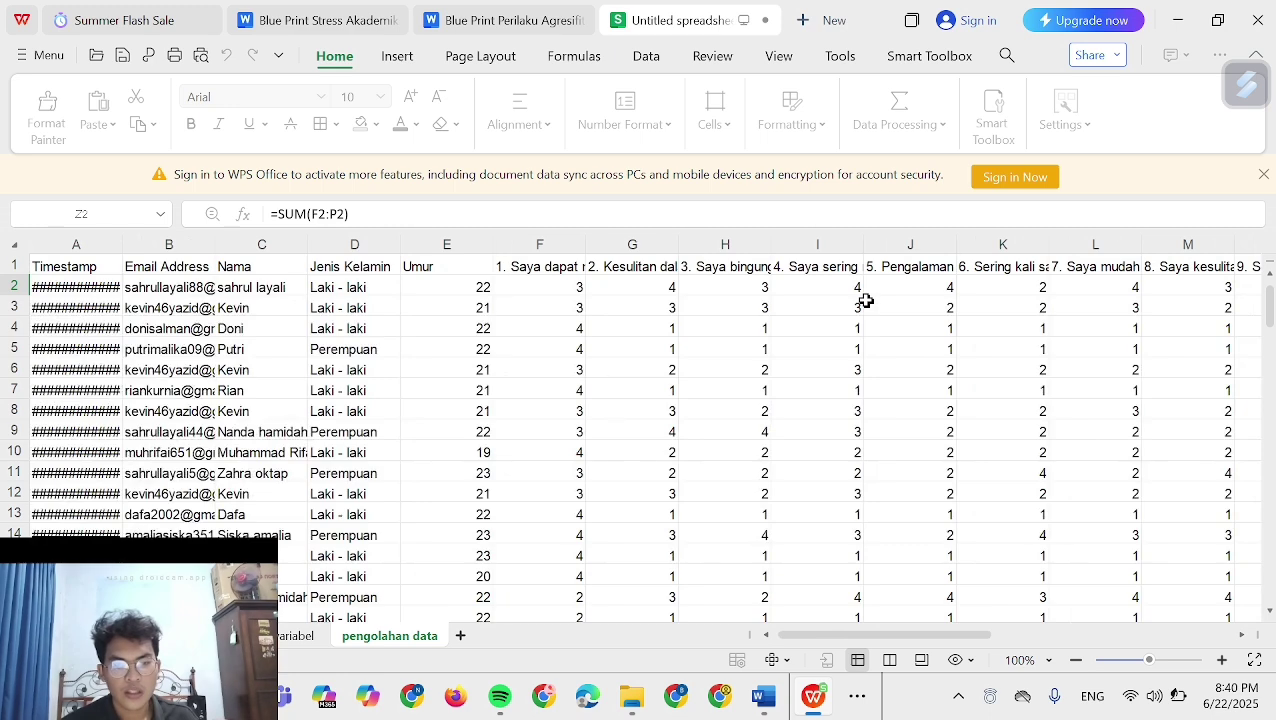
scroll(913, 286, "right", 3)
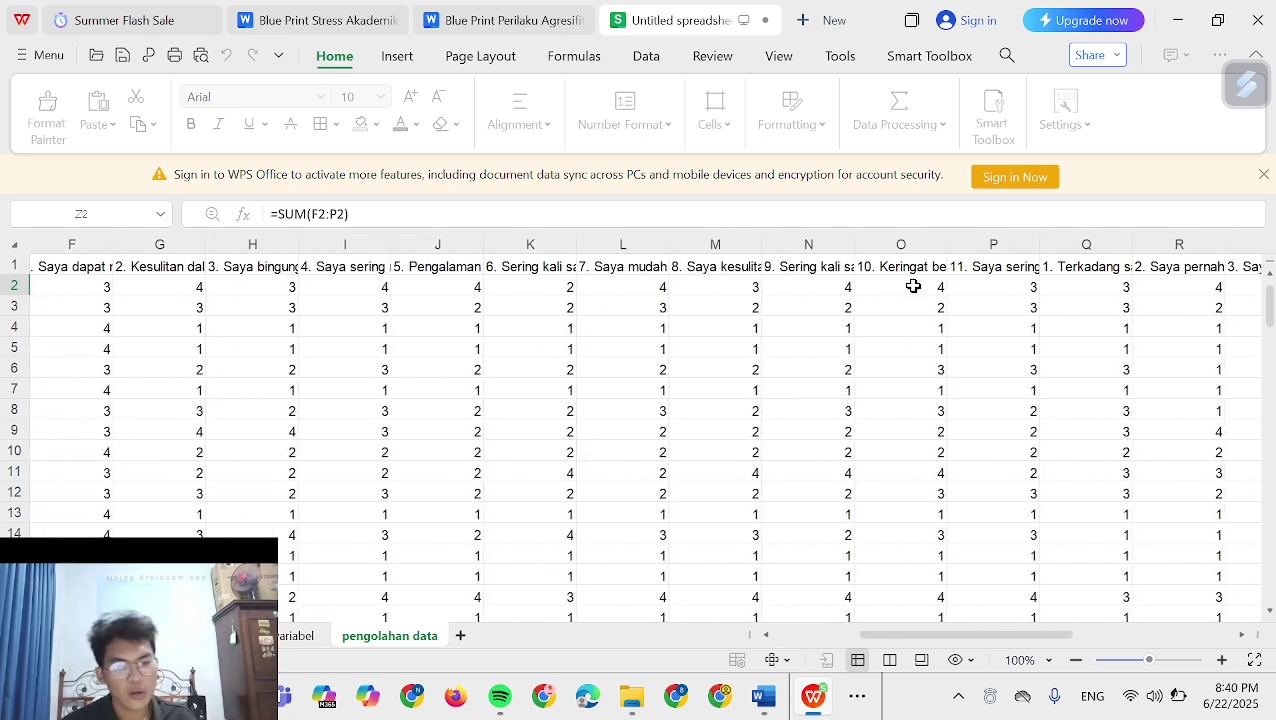
Examine where the stress items end in column P and which columns, Q through Y, hold the aggression items
left_click(946, 267)
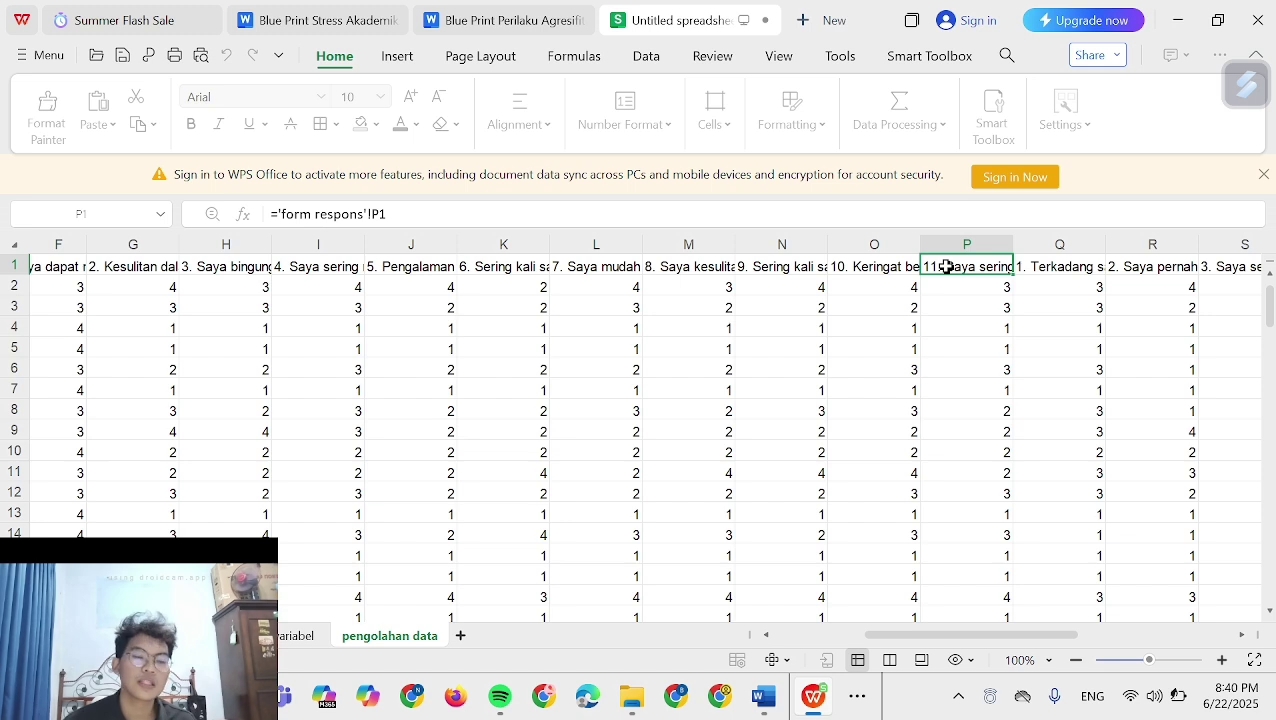
scroll(946, 267, "right", 3)
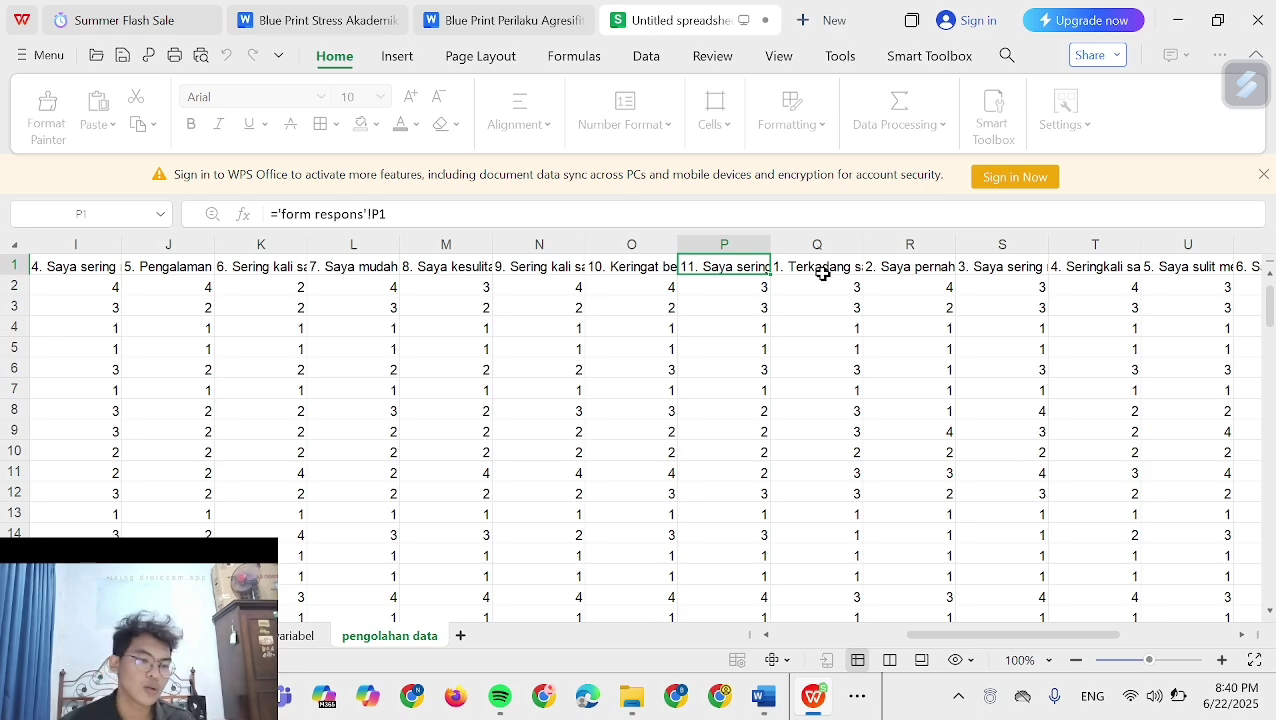
left_click(821, 268)
scroll(823, 272, "right", 4)
scroll(822, 272, "right", 5)
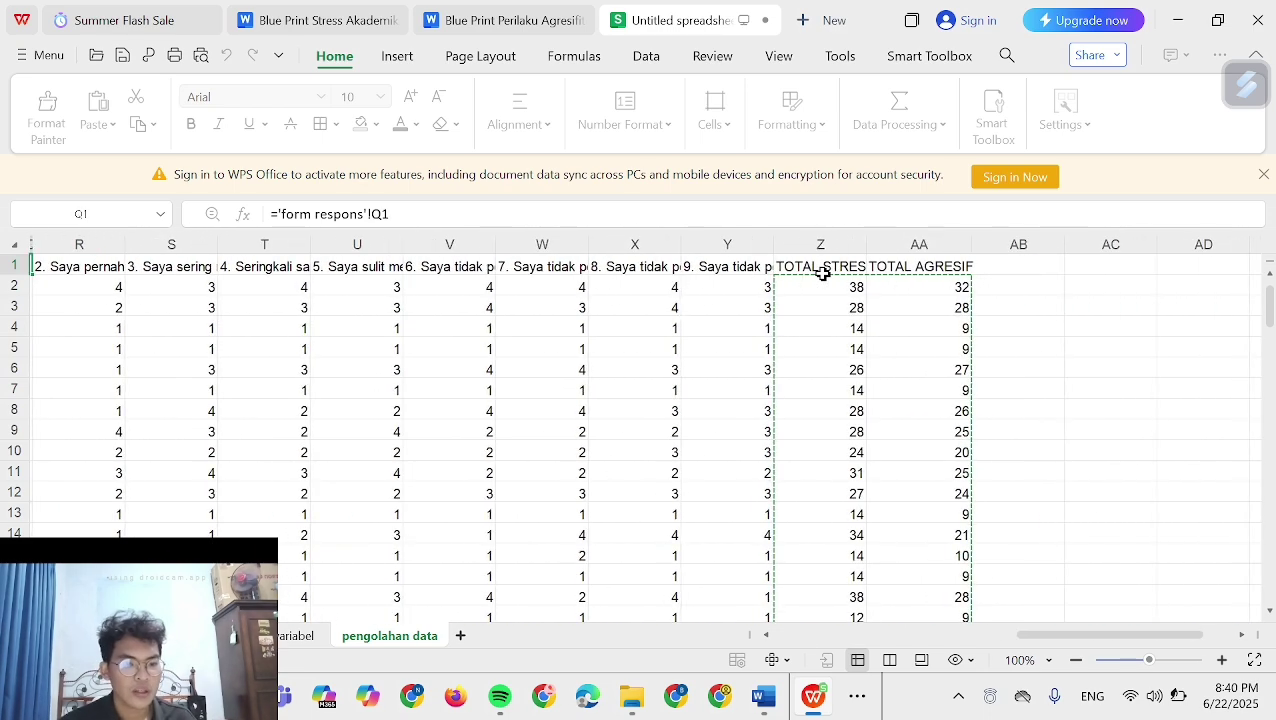
left_click(745, 270)
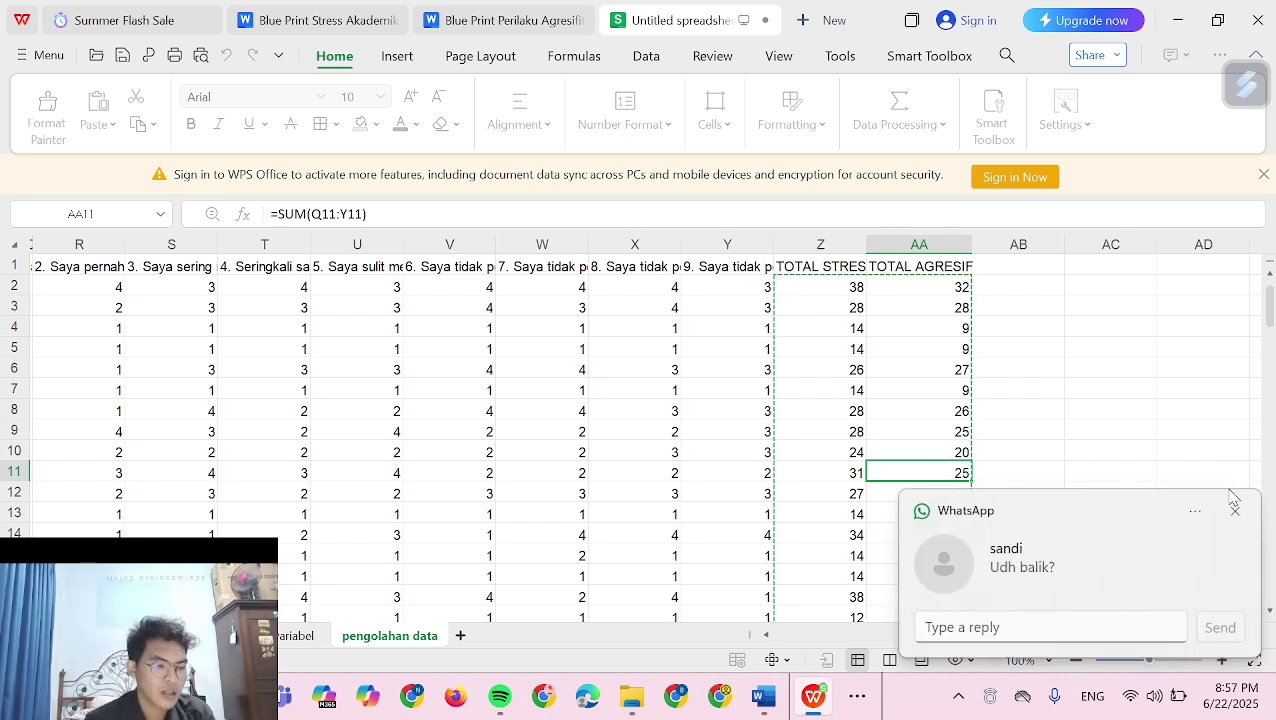
Dismiss the message notification, look at the SPSS Data Editor, and return to the WPS spreadsheet
left_click(1231, 516)
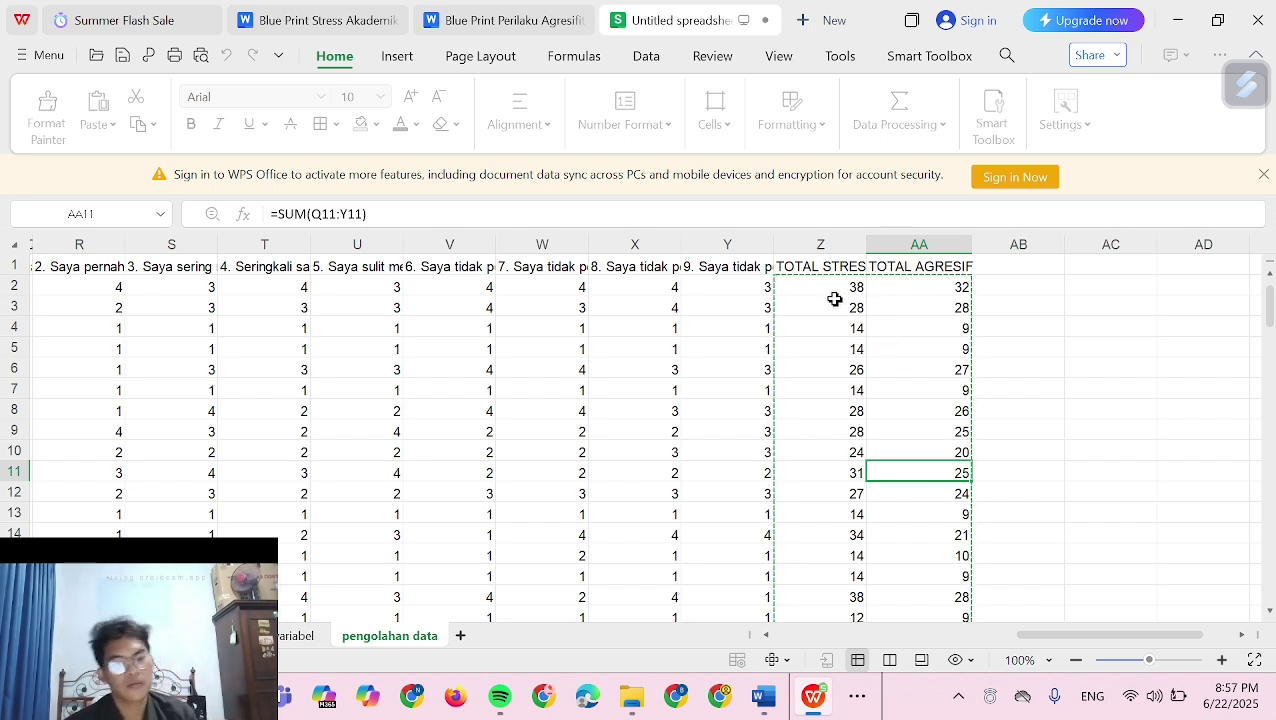
left_click(860, 702)
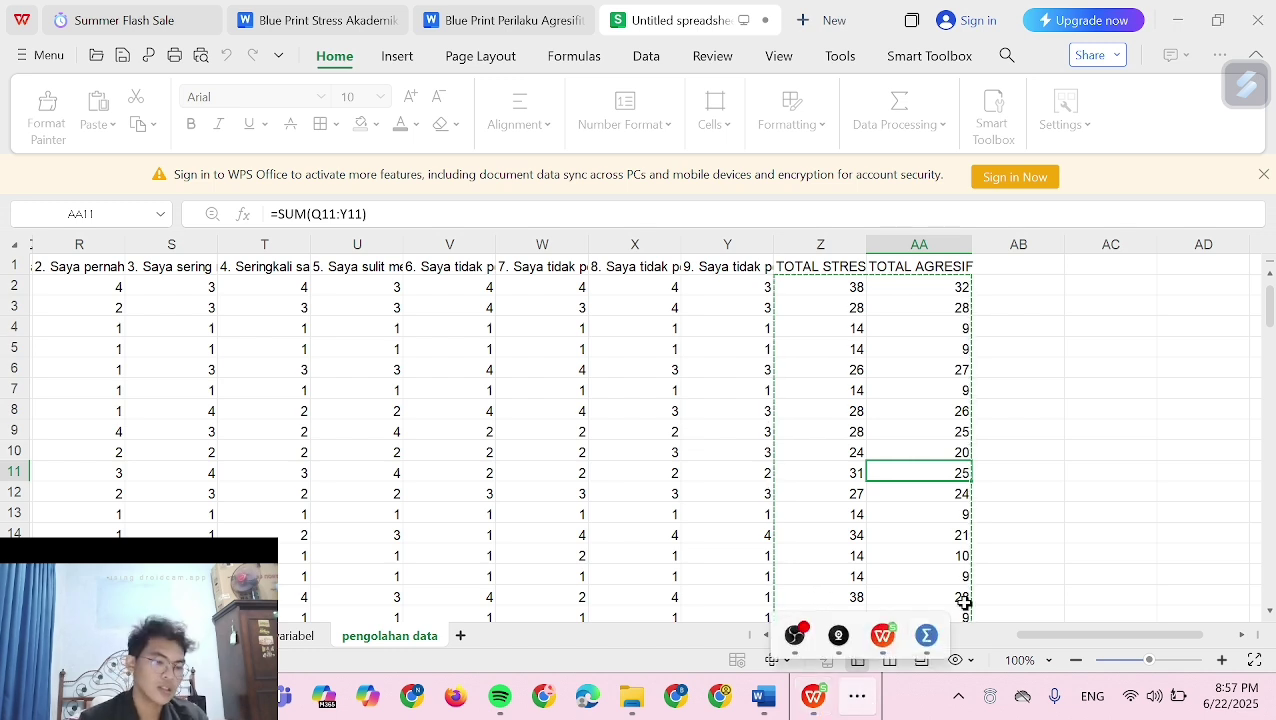
left_click(940, 630)
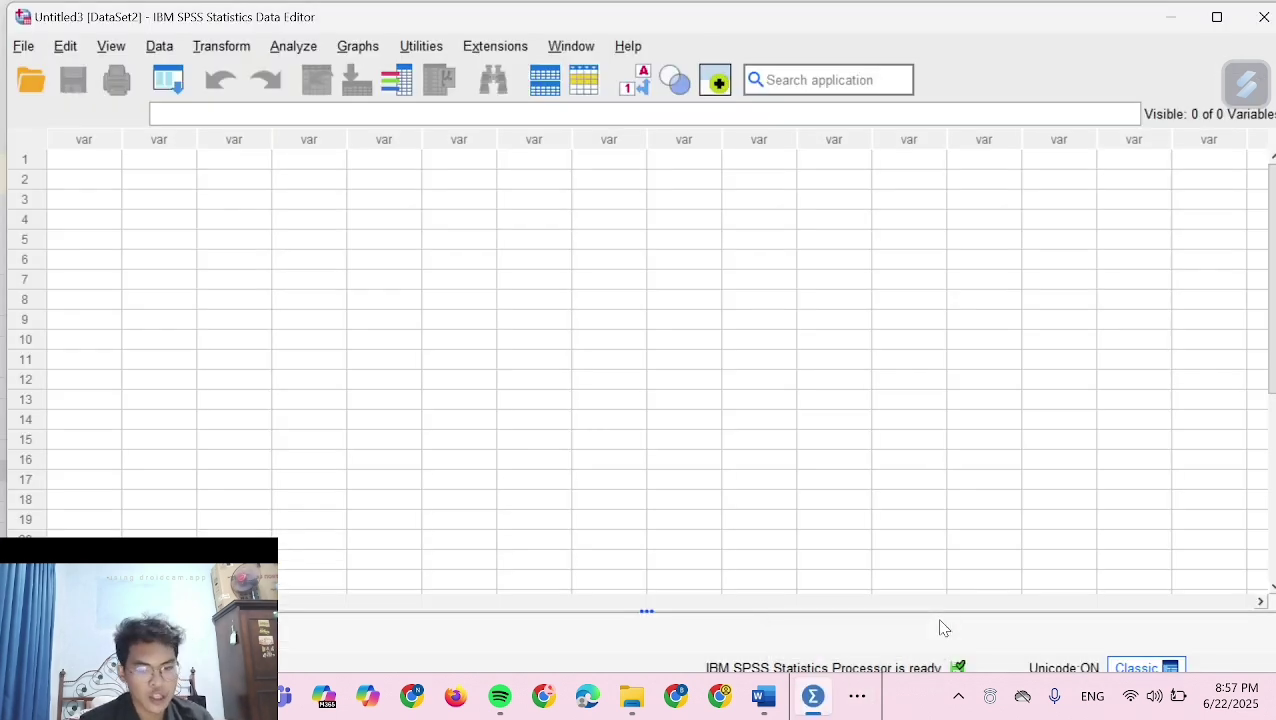
left_click(860, 698)
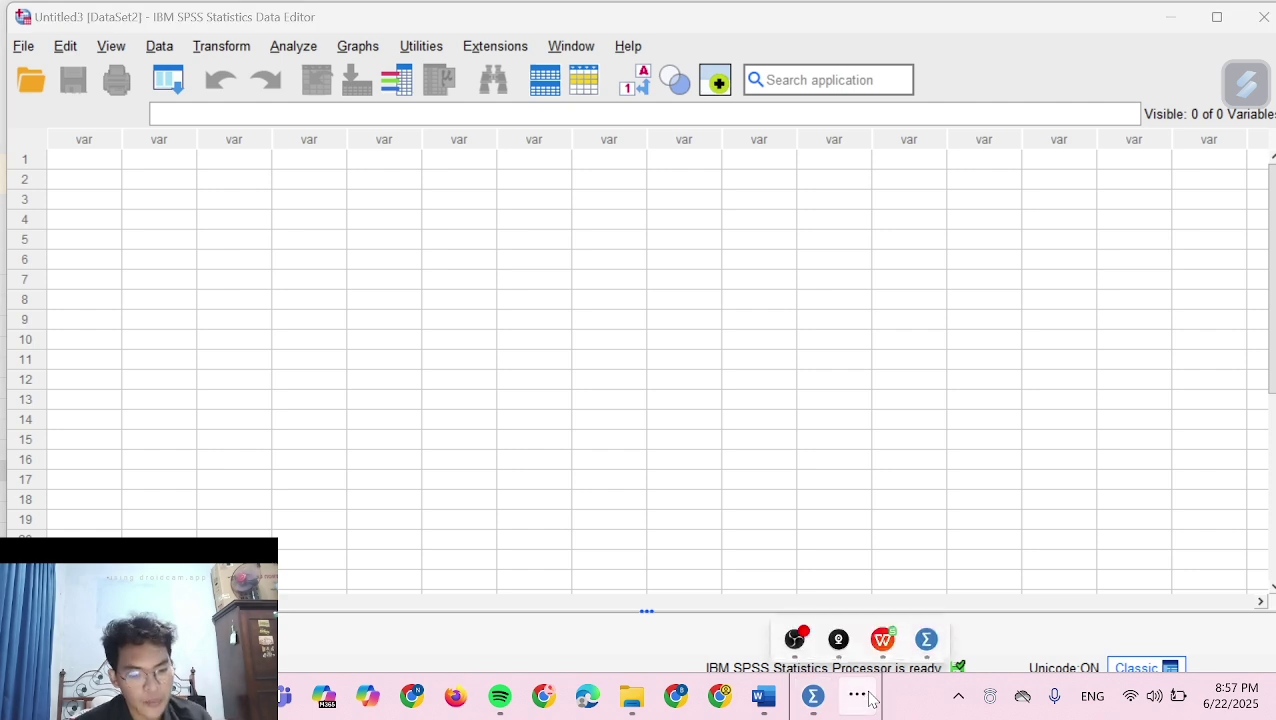
left_click(876, 658)
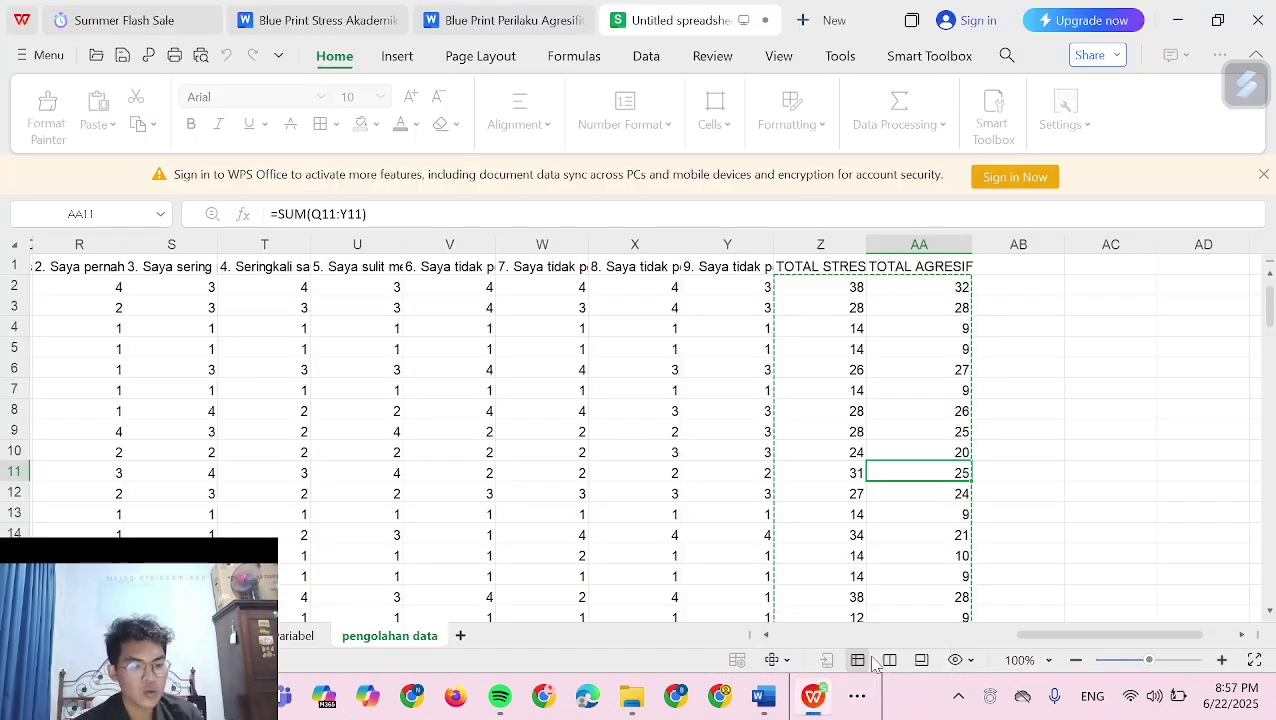
Select all respondents' TOTAL STRES and TOTAL AGRESIF scores in Z2:AA101, without their headers
left_click(790, 269)
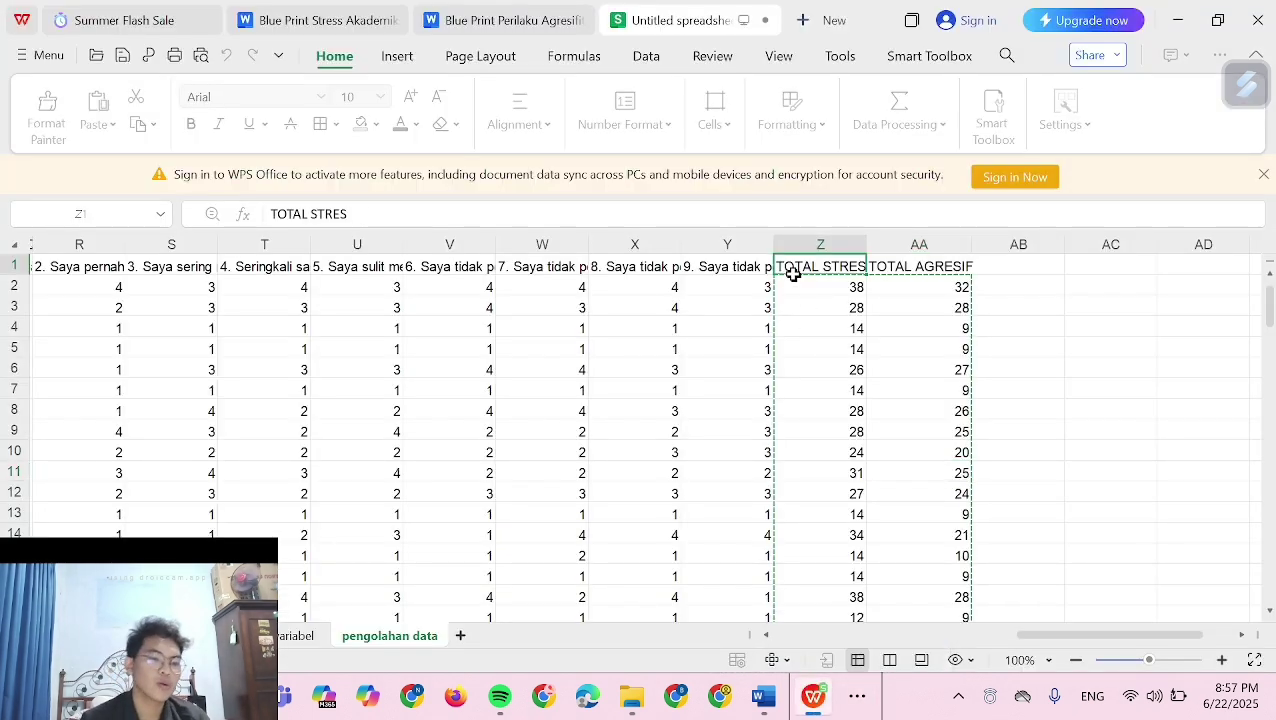
left_click(797, 282)
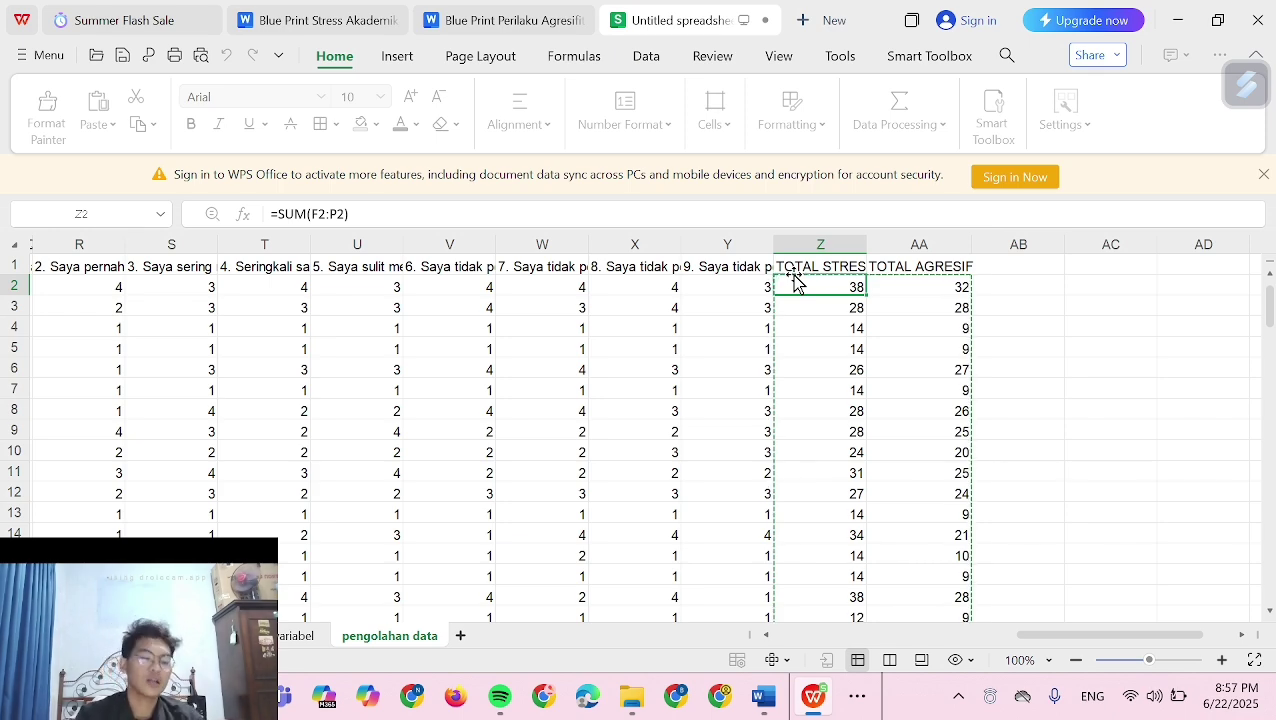
key("shift+Right")
key("shift+Down")
key("shift+Down")
key("shift+Down")
key("shift+Down")
key("shift+Down")
key("shift+Down")
key("shift+Down")
key("shift+Down")
key("shift+Down")
key("shift+Down")
key("shift+Down")
key("shift+Down")
key("shift+Down")
key("shift+Down")
key("shift+Down")
key("shift+Down")
key("shift+Down")
key("shift+Down")
key("shift+Down")
key("shift+Down")
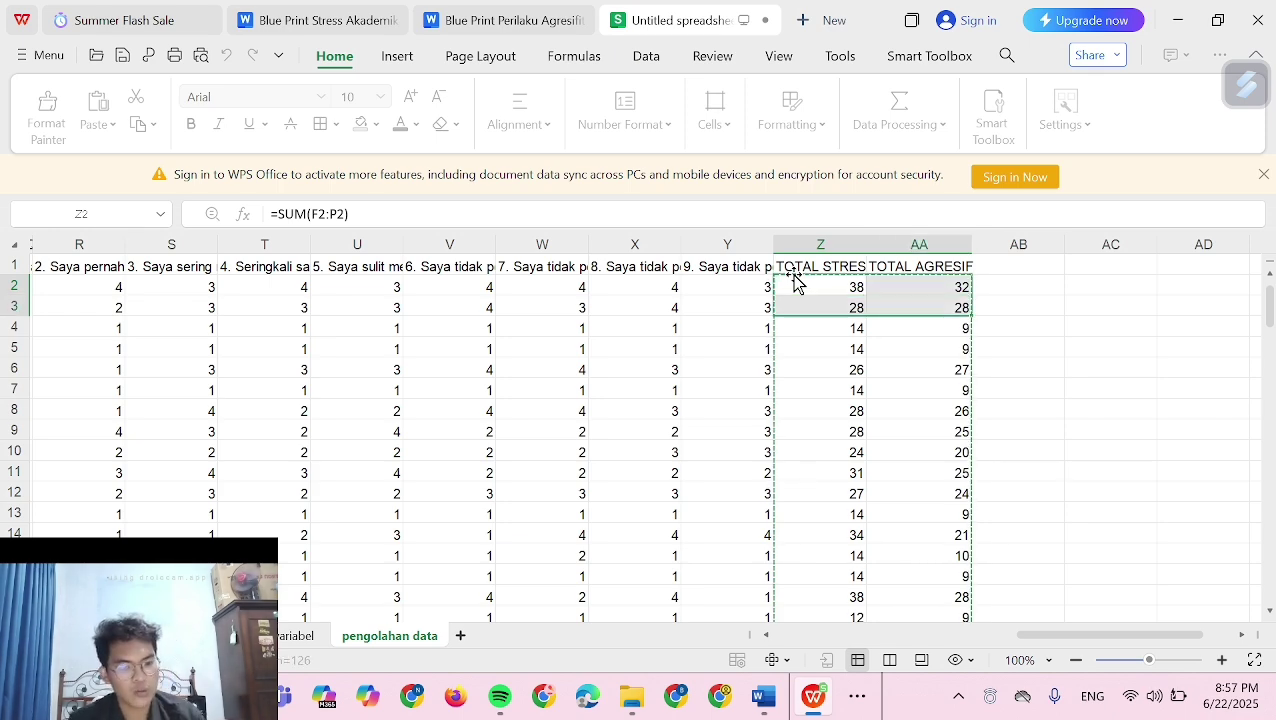
key("shift+Down")
key("shift+Down")
key("shift+Down")
key("shift+Down")
key("shift+Down")
key("shift+Down")
key("shift+Down")
key("shift+Down")
key("shift+Down")
key("shift+Down")
key("shift+Down")
key("shift+Down")
key("shift+Down")
key("shift+Down")
key("shift+Down")
key("shift+Down")
key("shift+Down")
key("shift+Down")
key("shift+Down")
key("shift+Down")
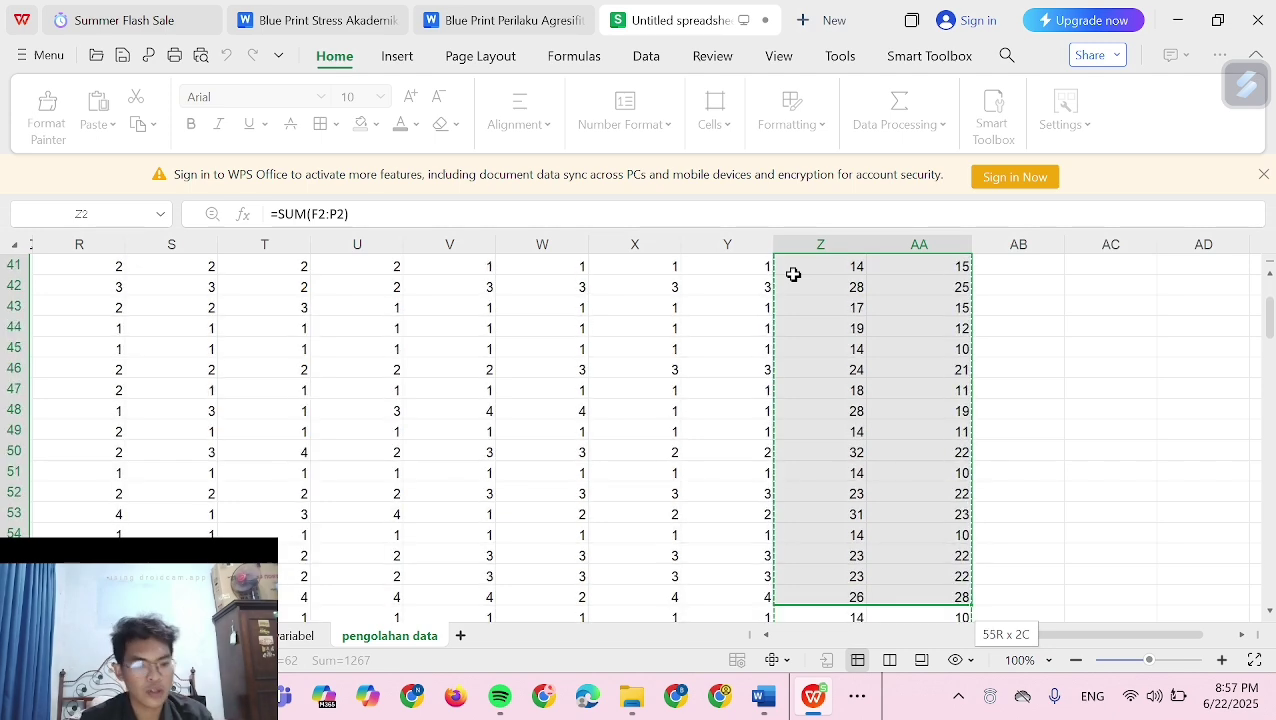
key("shift+Down")
key("shift+Down")
key("shift+Down")
key("shift+Down")
key("shift+Down")
key("shift+Down")
key("shift+Down")
key("shift+Down")
key("shift+Down")
key("shift+Down")
key("shift+Down")
key("shift+Down")
key("shift+Down")
key("shift+Down")
key("shift+Down")
key("shift+Down")
key("shift+Down")
key("shift+Down")
key("shift+Down")
key("shift+Down")
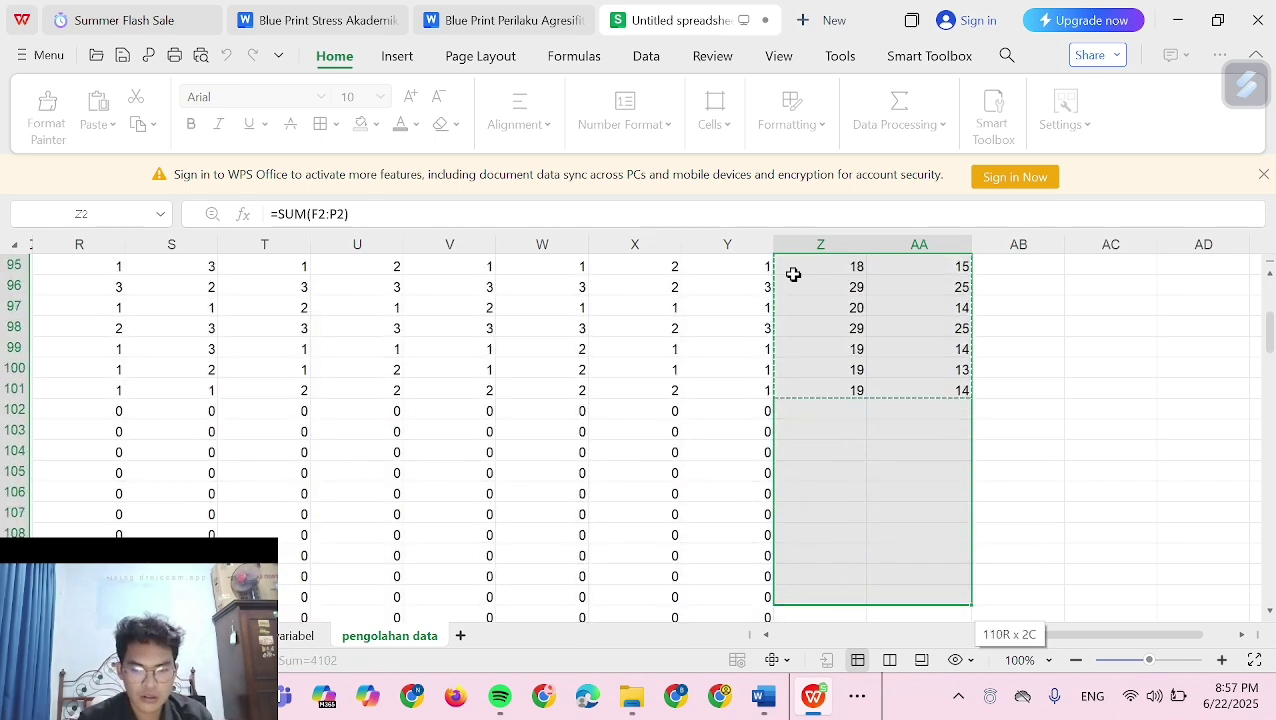
key("shift+Up")
key("shift+Up")
key("shift+Up")
key("shift+Up")
key("shift+Up")
key("shift+Up")
key("shift+Up")
key("shift+Up")
key("shift+Up")
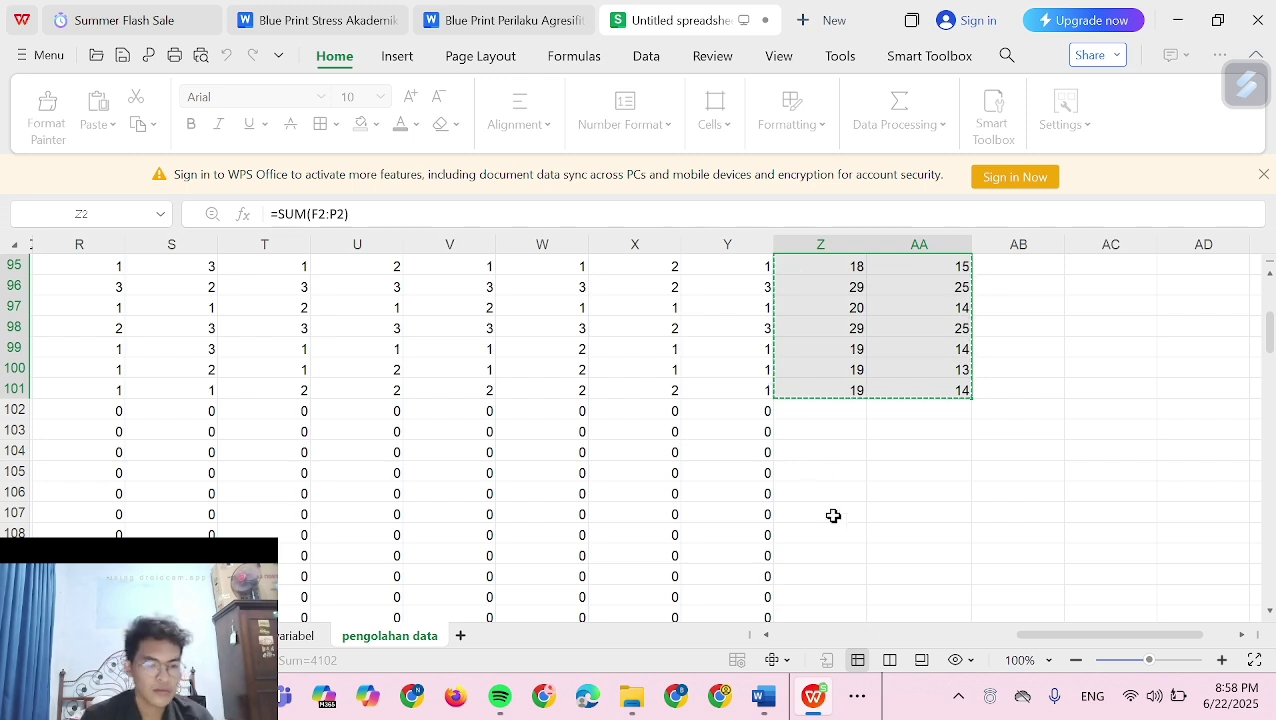
Switch to the SPSS Data Editor and paste the copied total scores into the first two columns
left_click(860, 694)
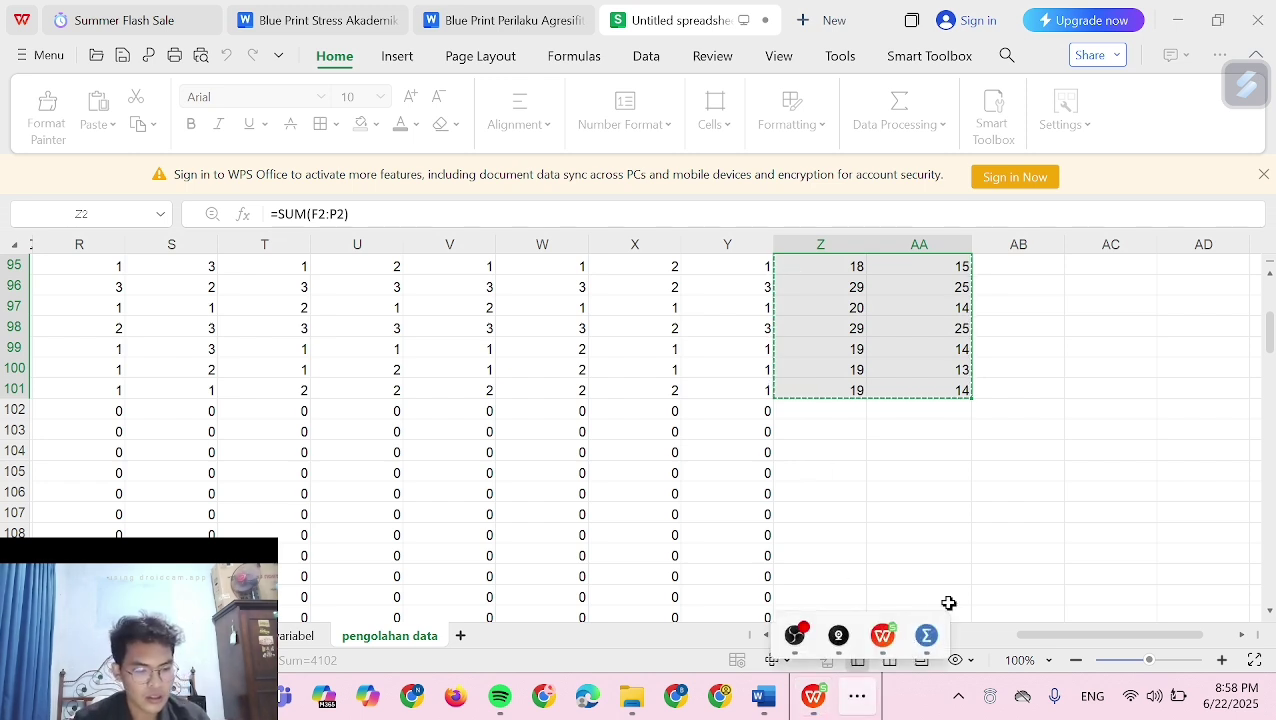
left_click(928, 636)
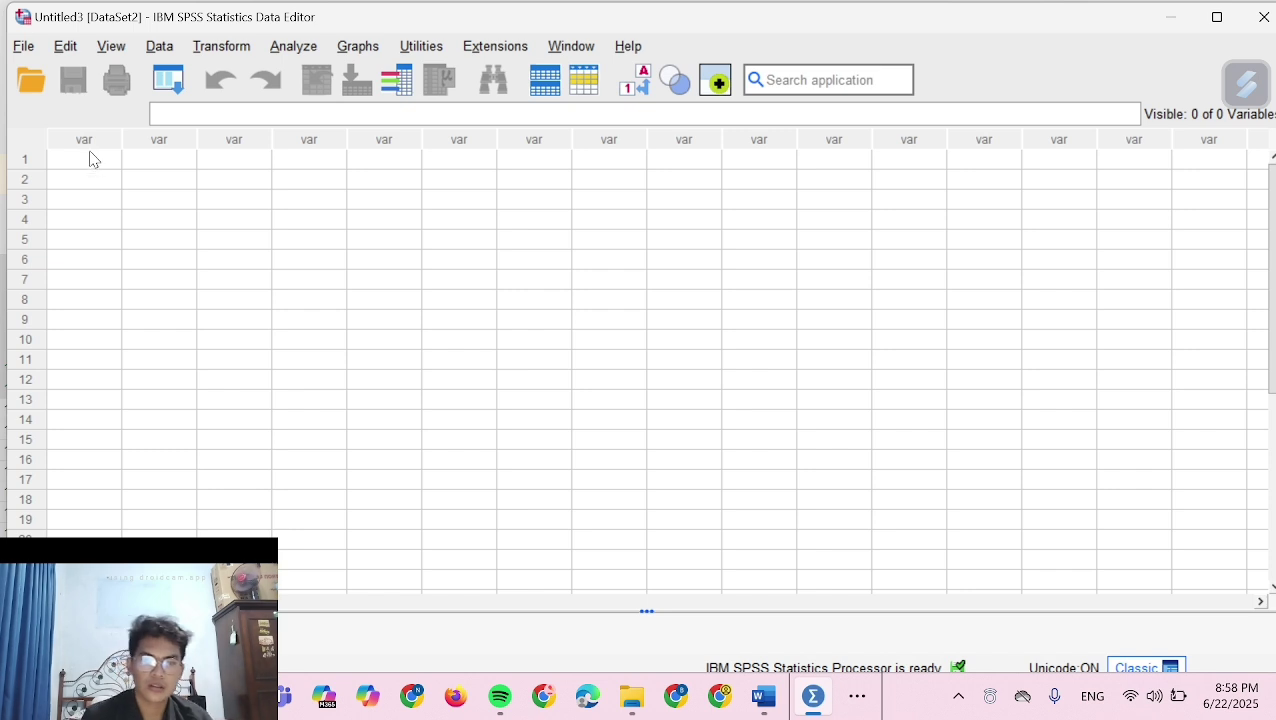
key("ctrl+v")
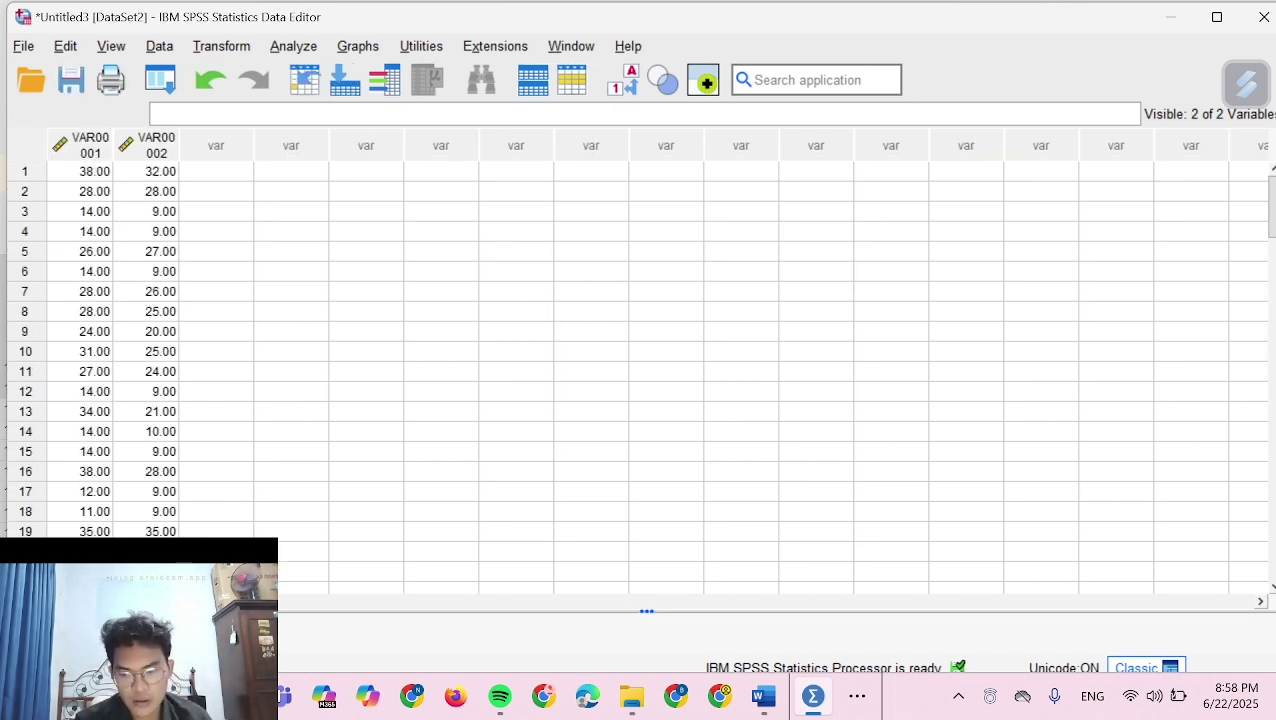
Rename the first variable as STRESAKADEMIK in the variable definitions
left_click(180, 630)
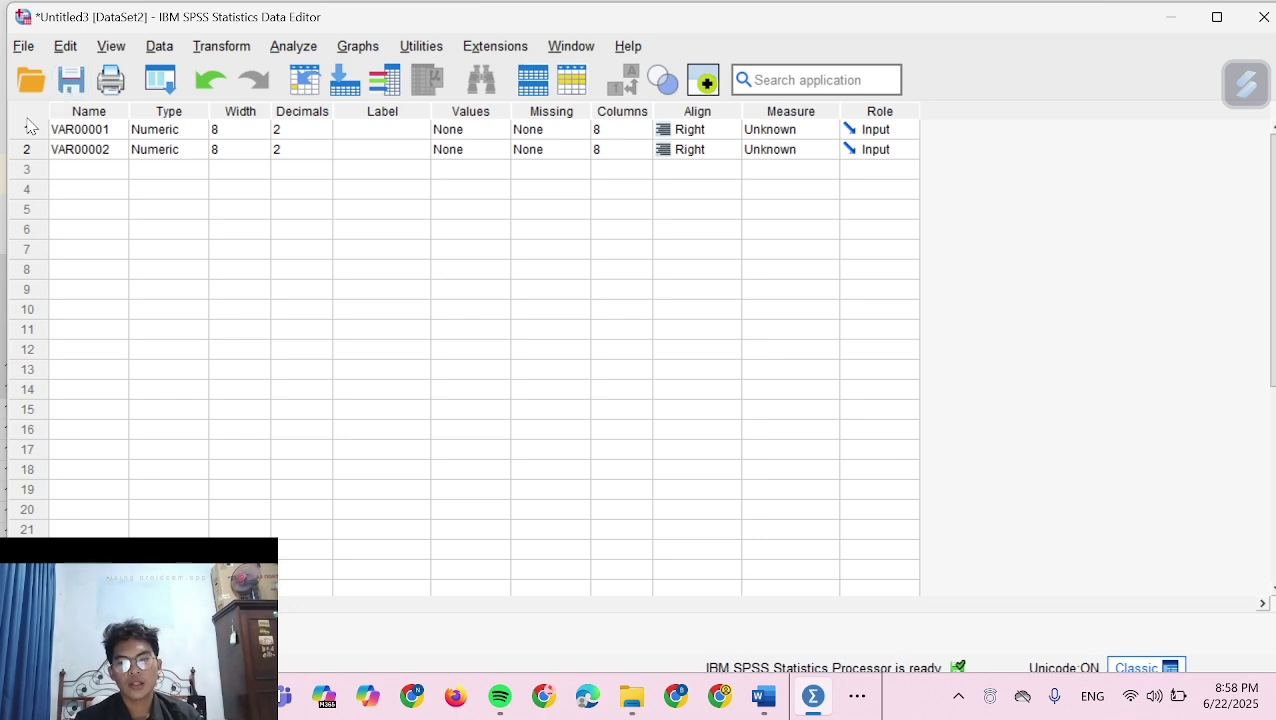
left_click(100, 130)
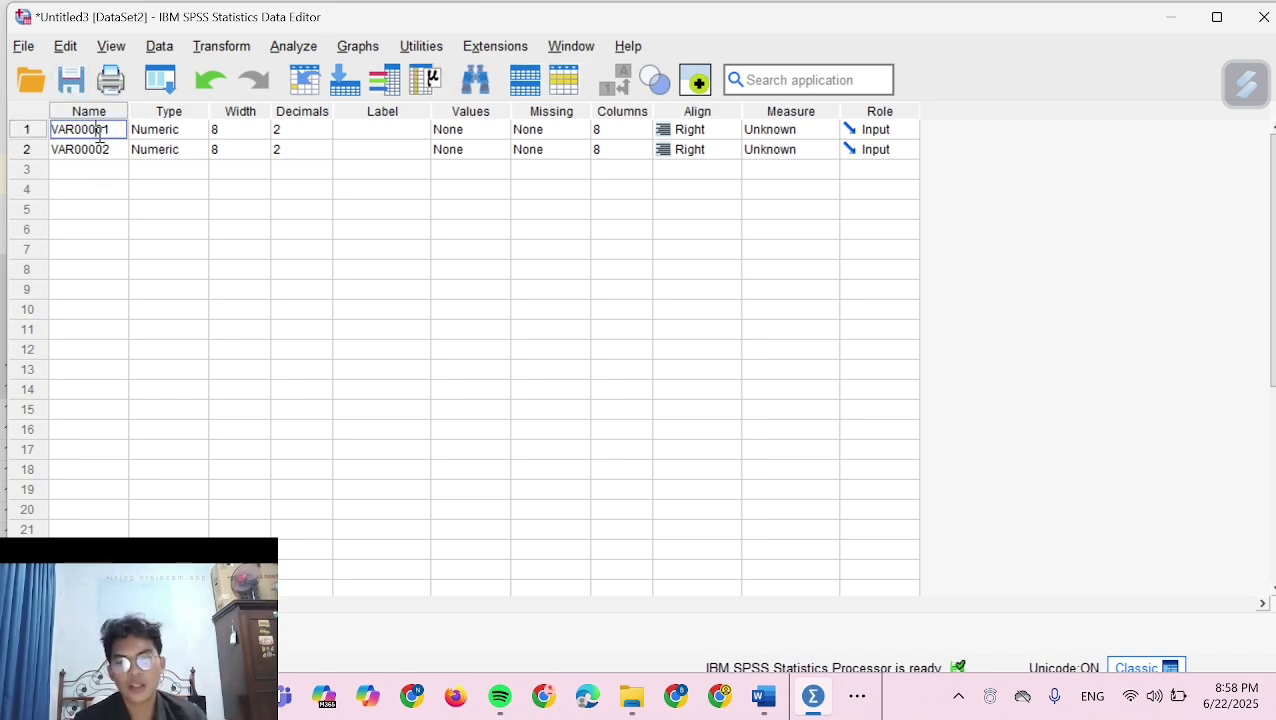
key("BackSpace")
key("BackSpace")
key("BackSpace")
key("BackSpace")
key("BackSpace")
key("BackSpace")
key("BackSpace")
key("BackSpace")
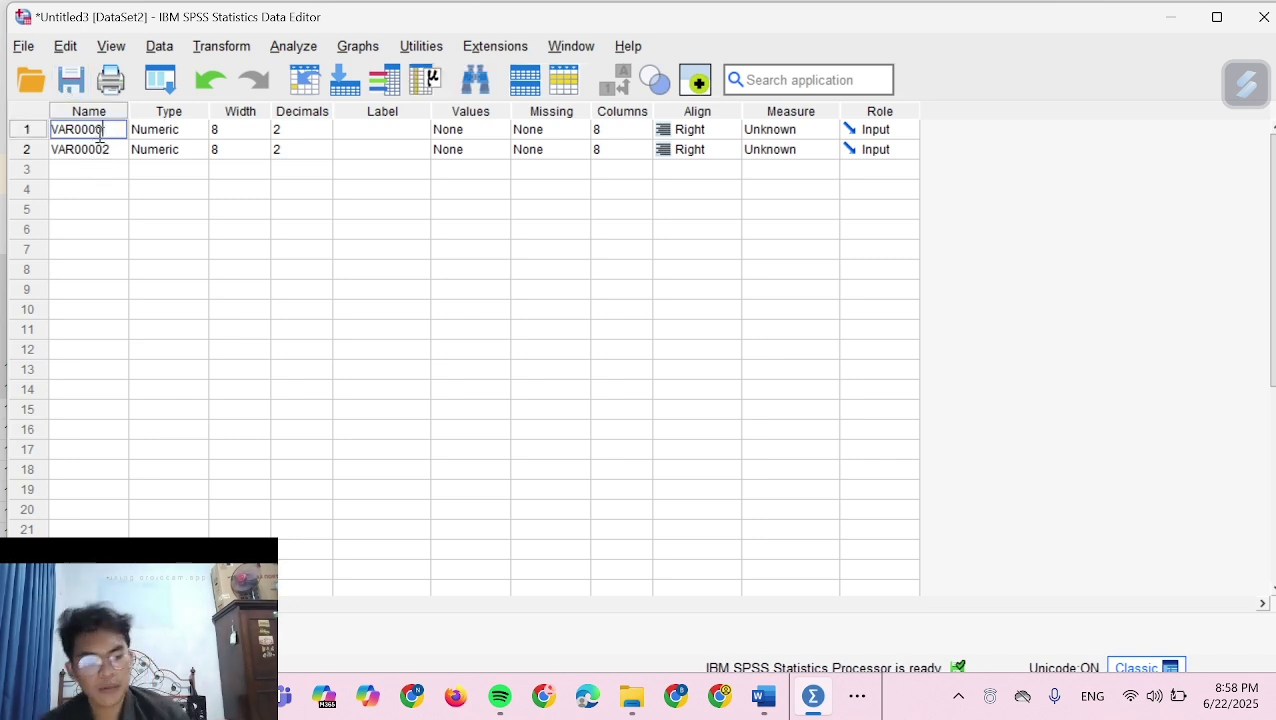
type("S")
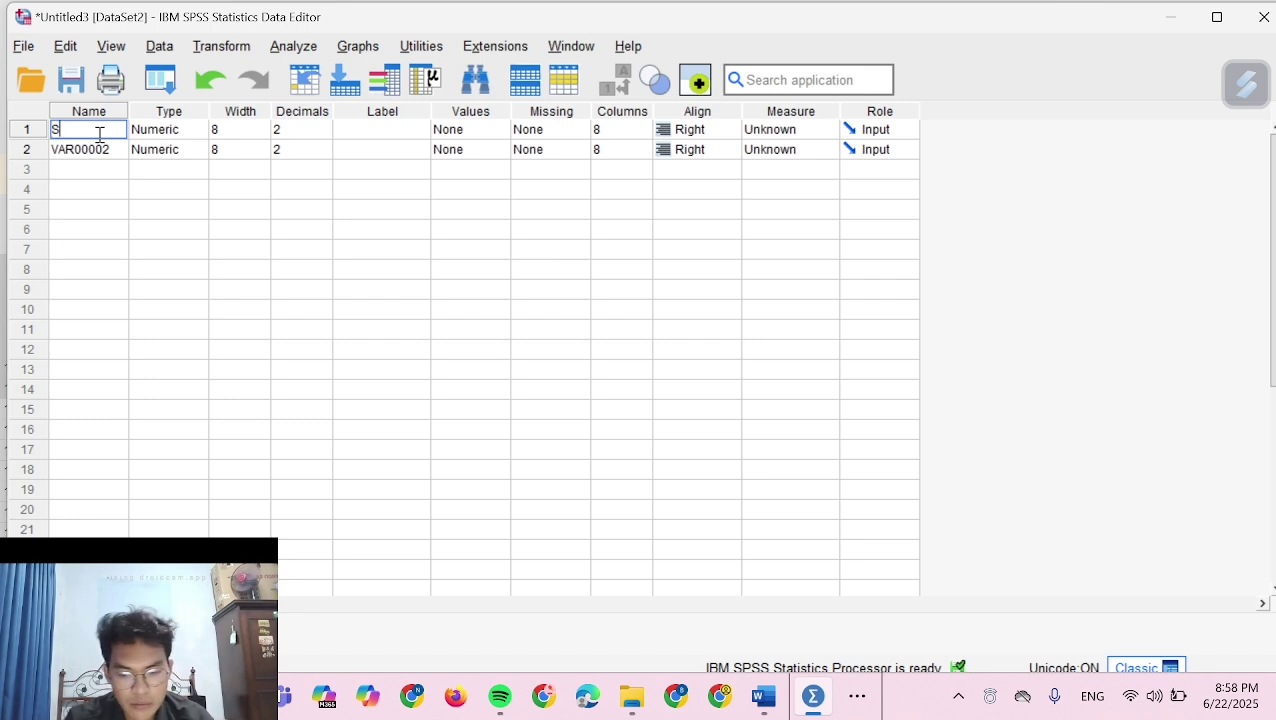
type("TRESSKD")
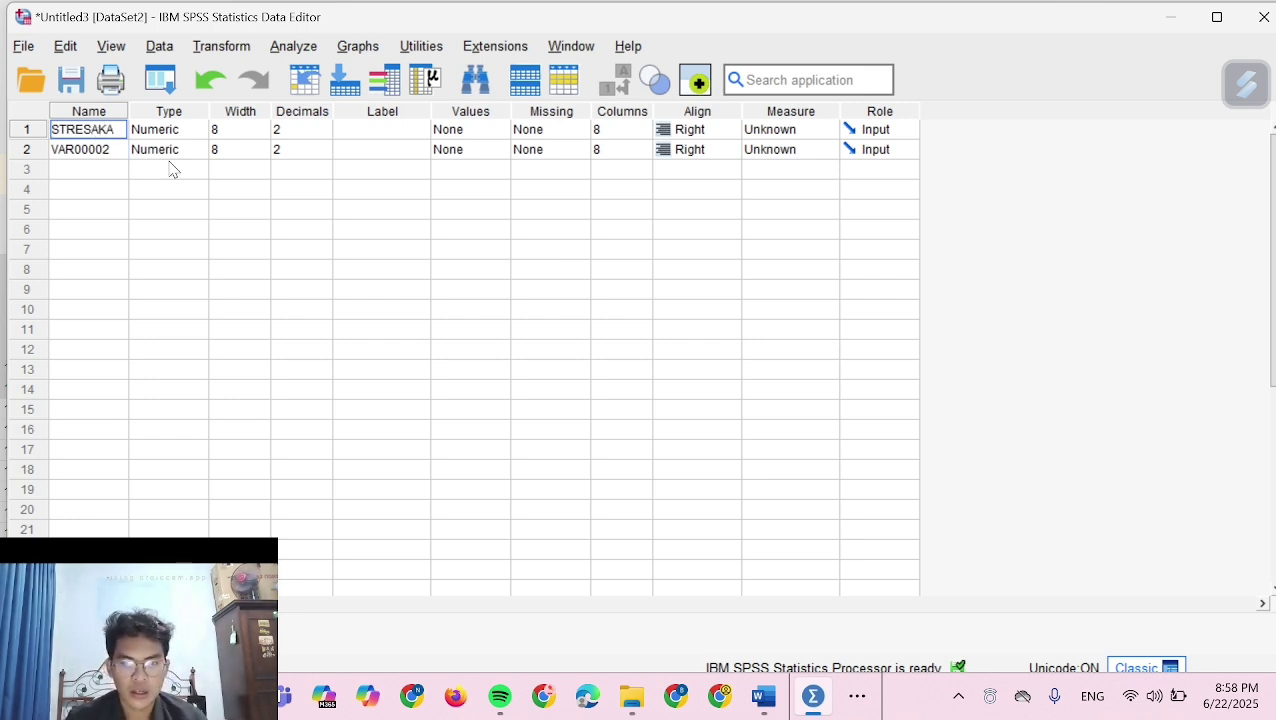
type("DEMIK")
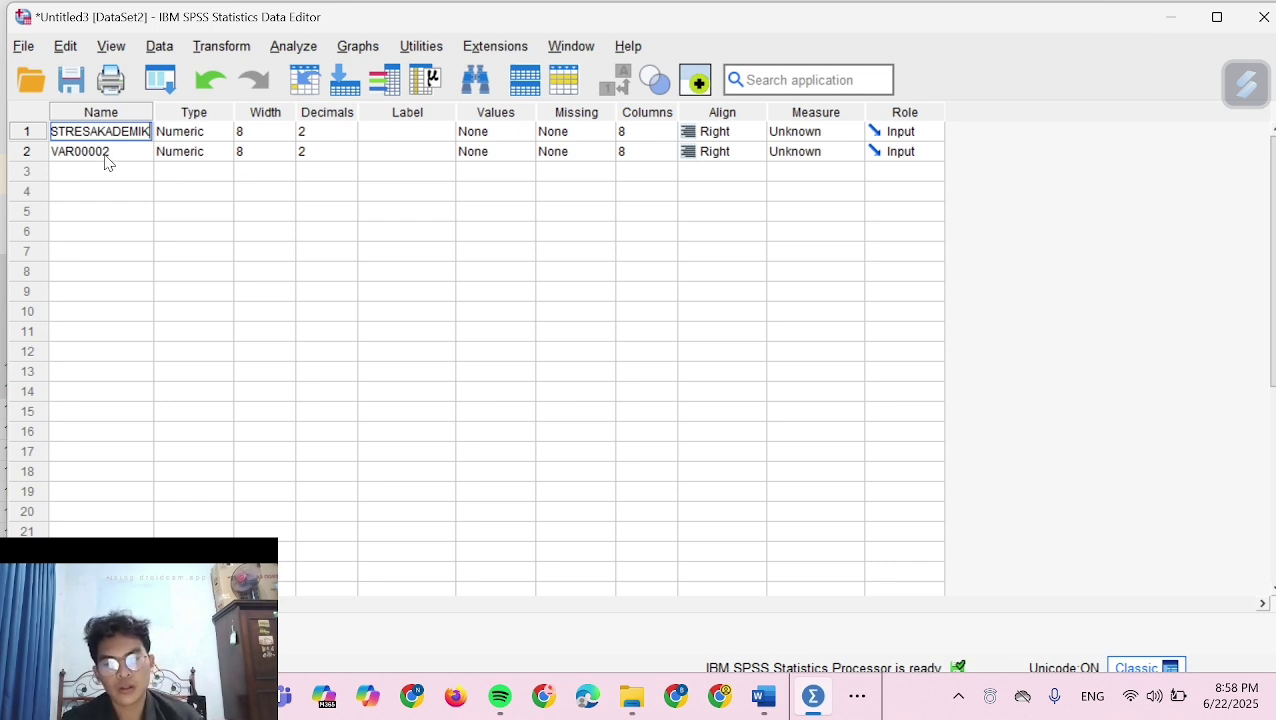
Rename the second variable as PERILAKUAGRESIF
double_click(117, 155)
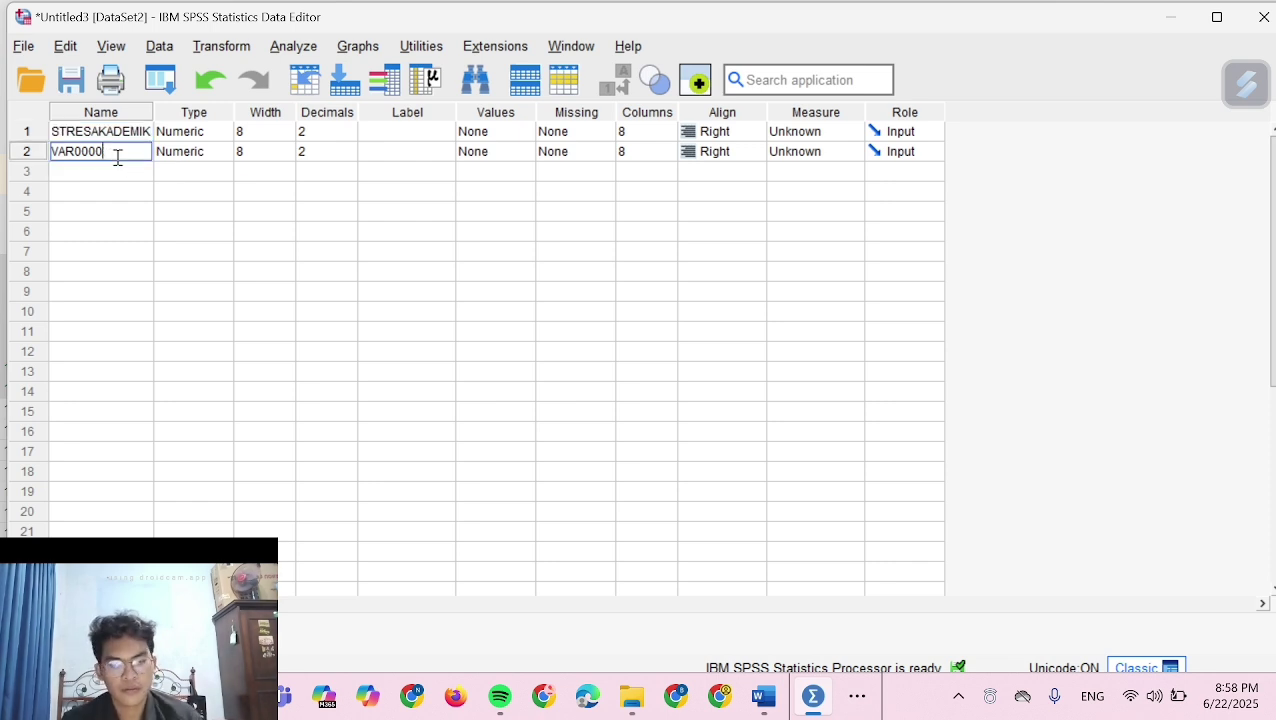
key("ctrl+a")
key("BackSpace")
type("PERILAKUA")
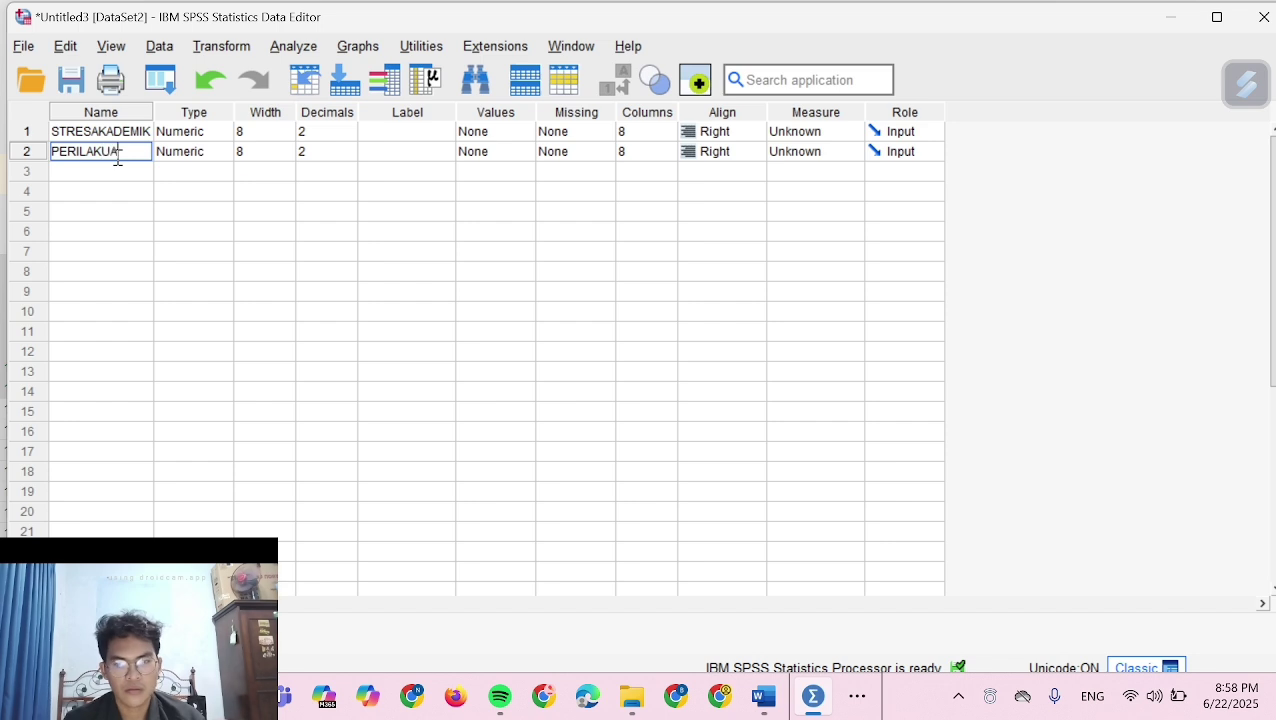
type("GRESIF")
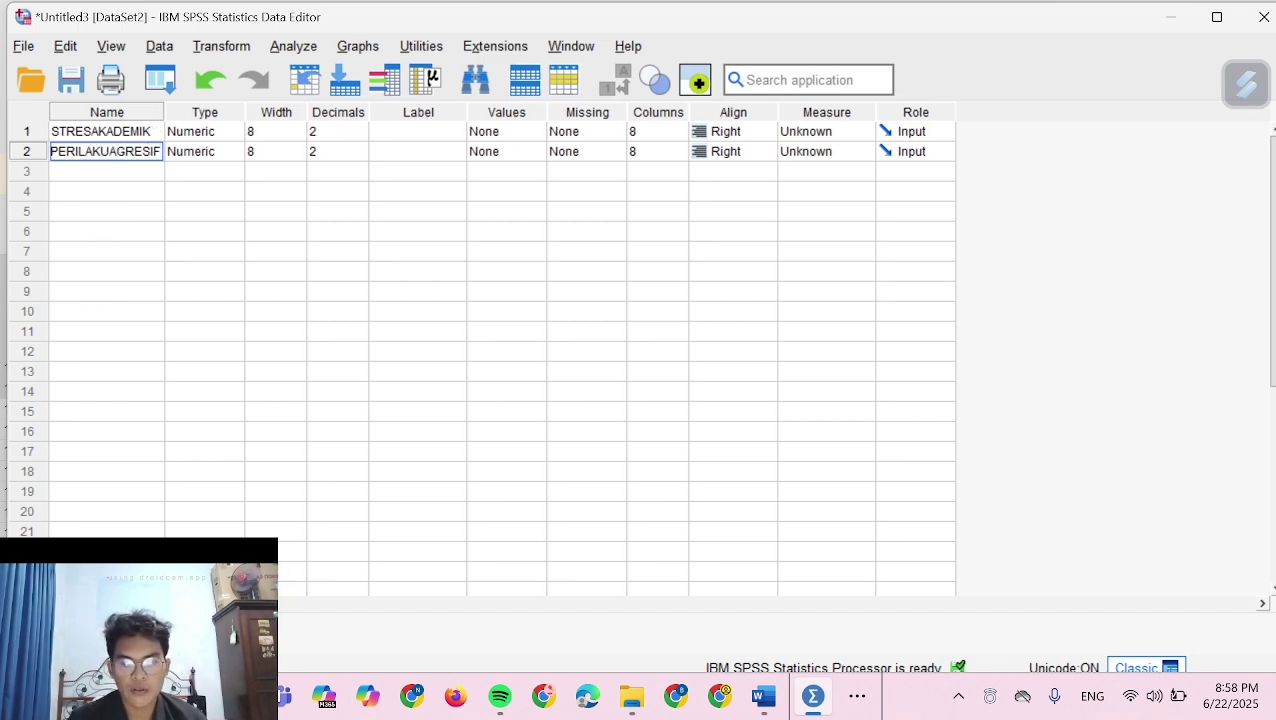
Return to the data values and set up an Explore analysis with STRESAKADEMIK and PERILAKUAGRESIF as dependent variables
left_click(110, 627)
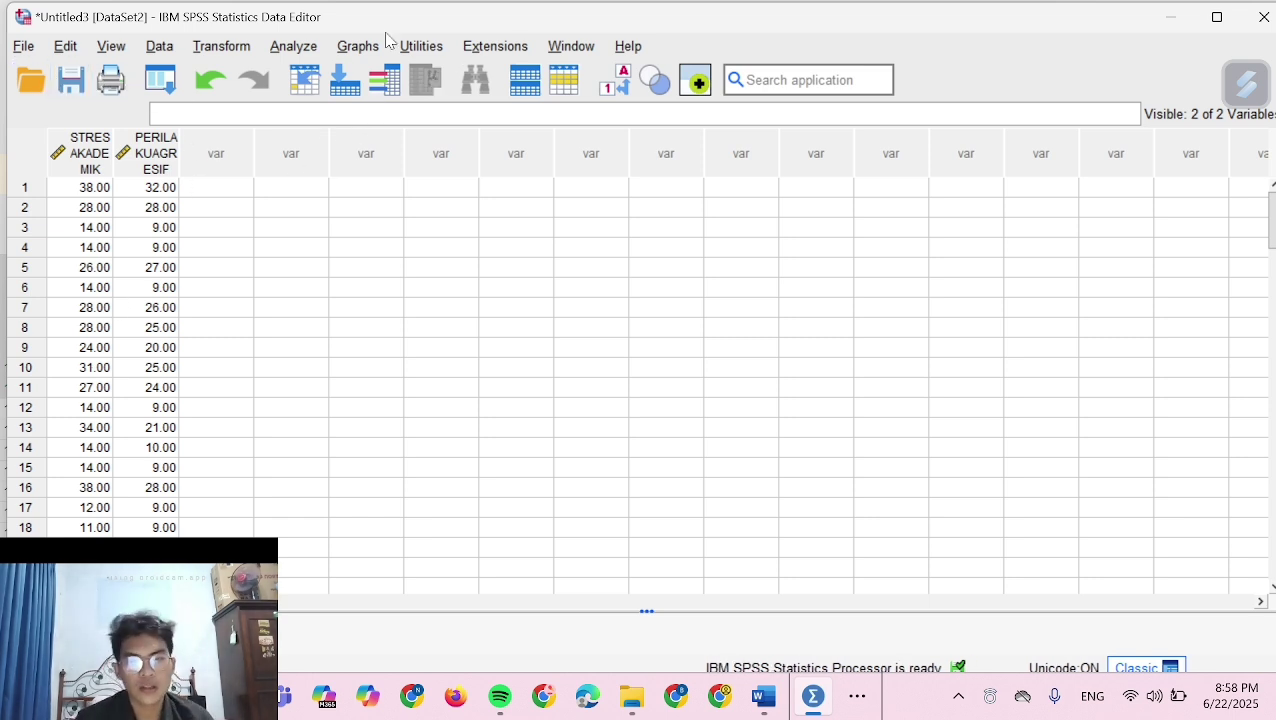
left_click(295, 47)
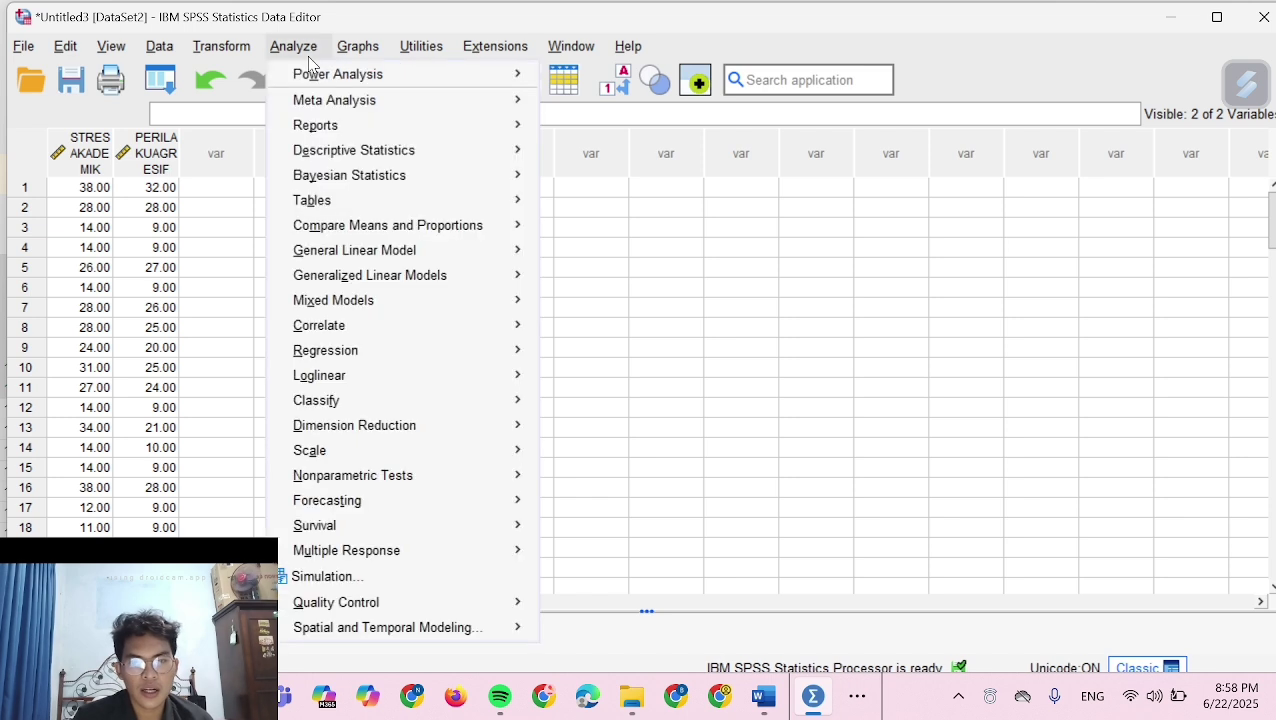
mouse_move(464, 168)
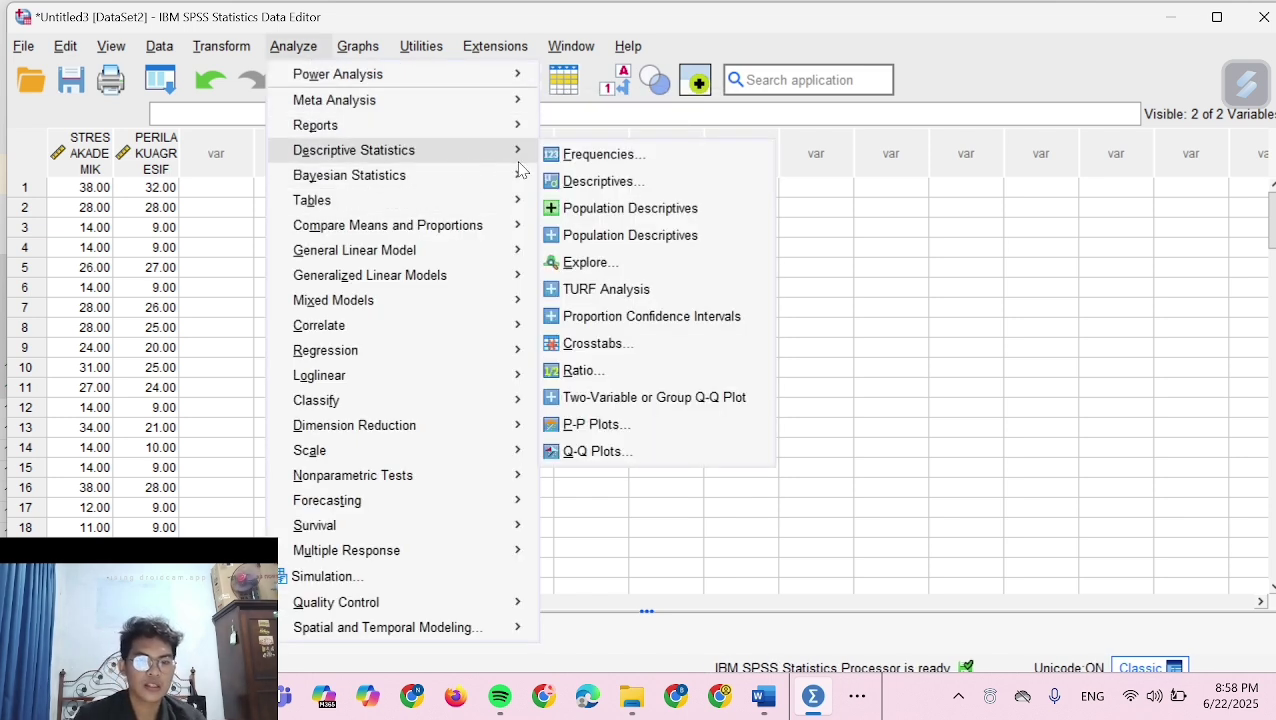
left_click(587, 264)
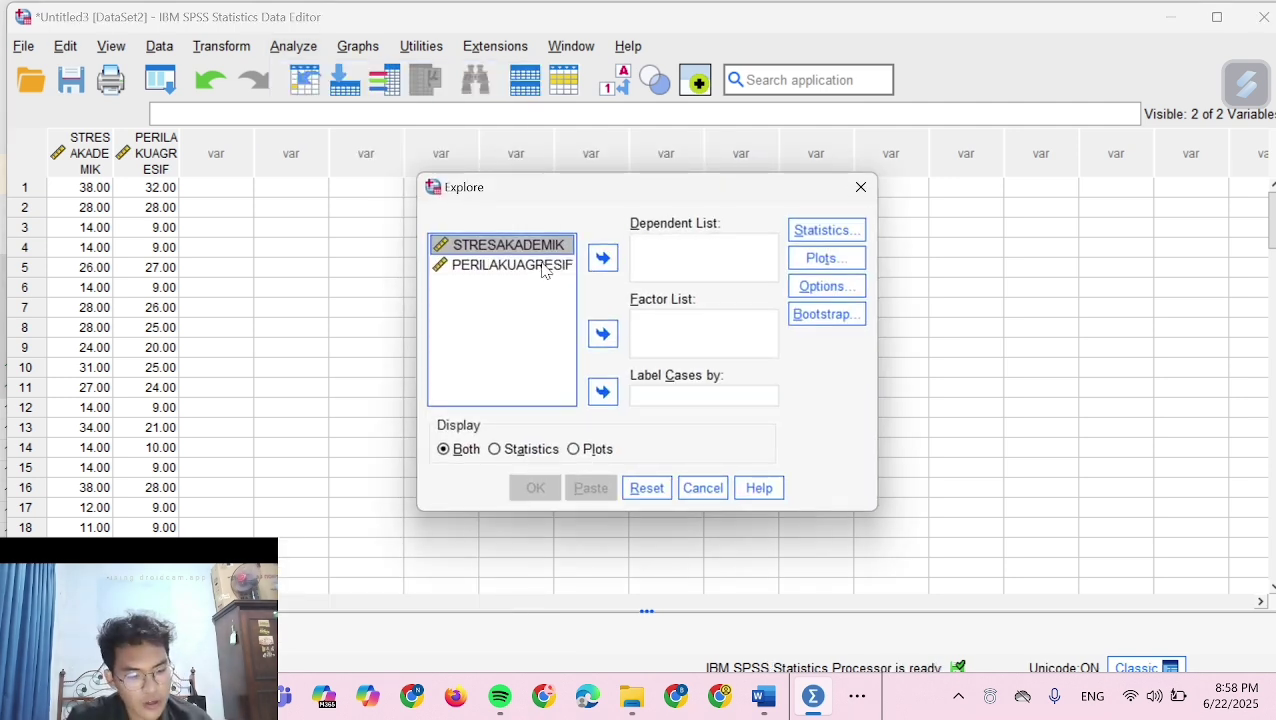
left_click(543, 265, "shift")
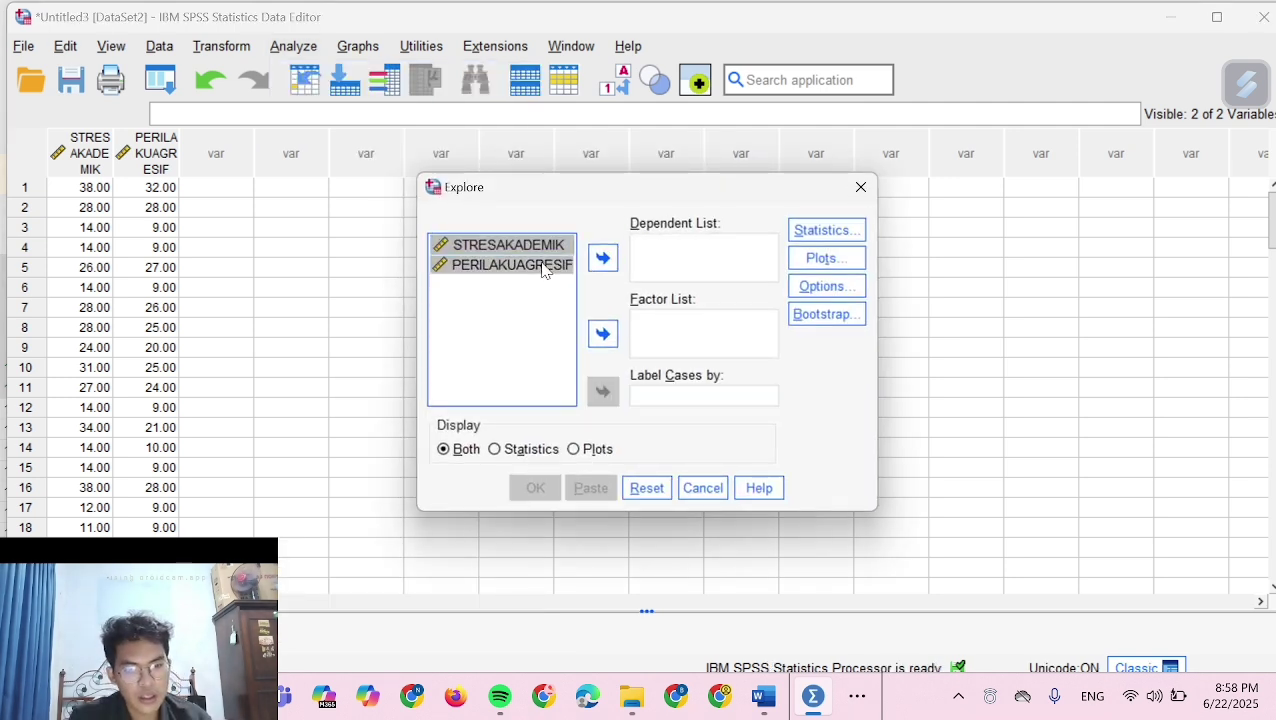
left_click(601, 262)
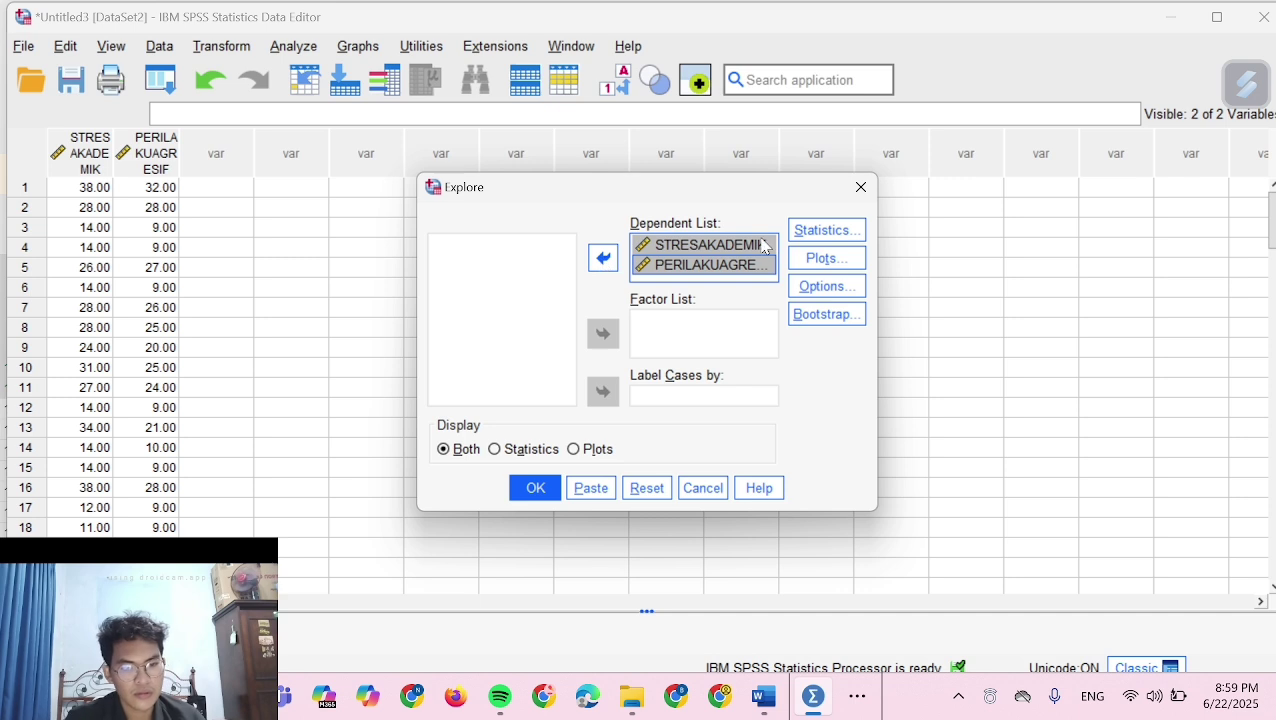
Include normality plots with tests in the Explore analysis and run it
left_click(810, 258)
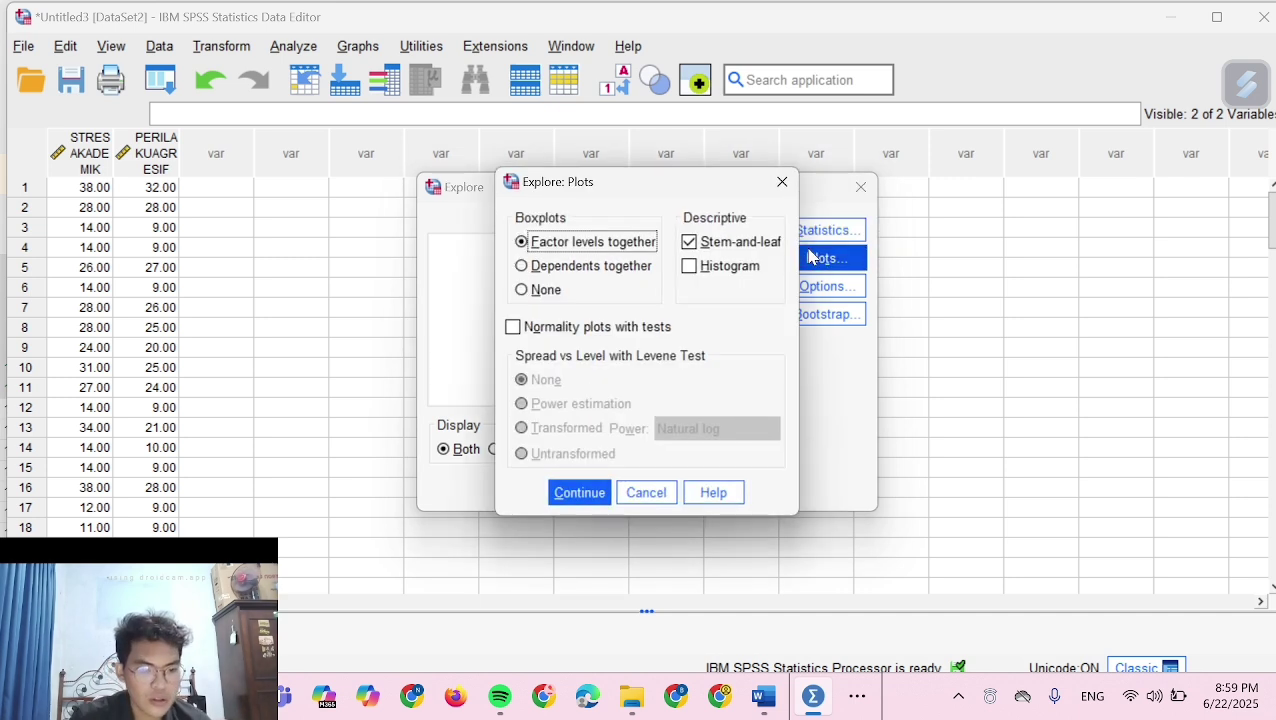
left_click(511, 330)
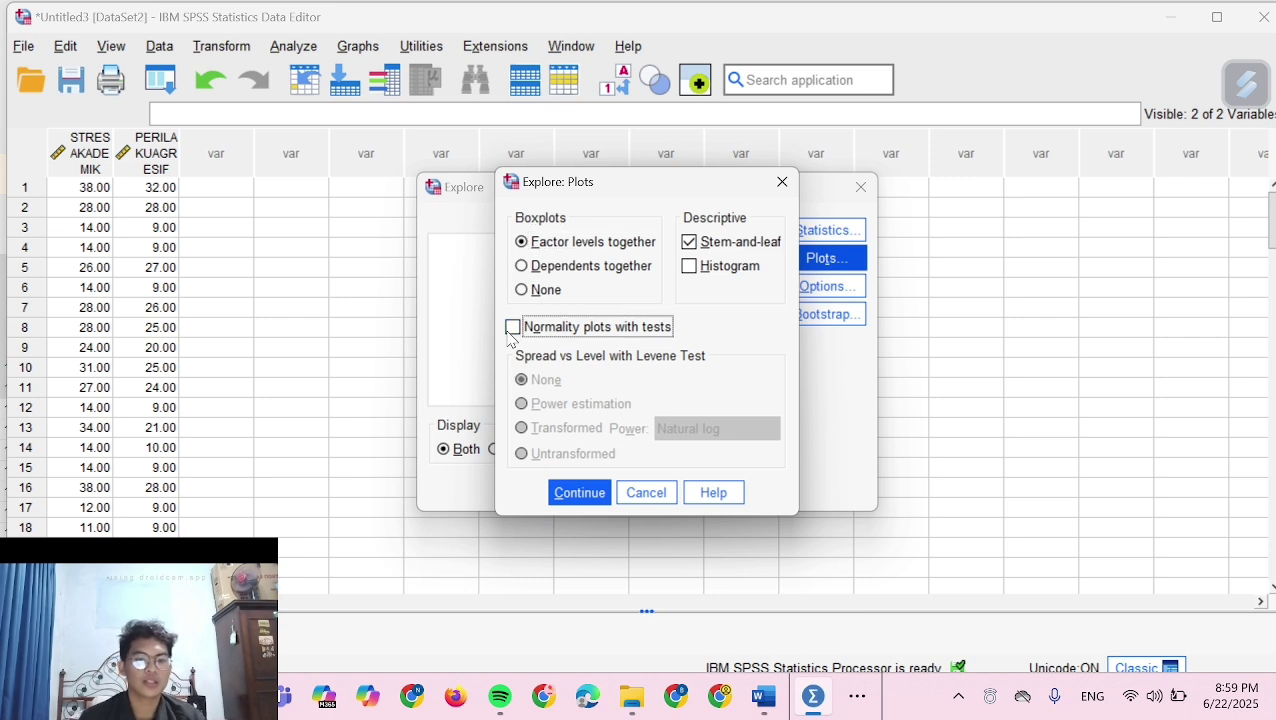
left_click(586, 500)
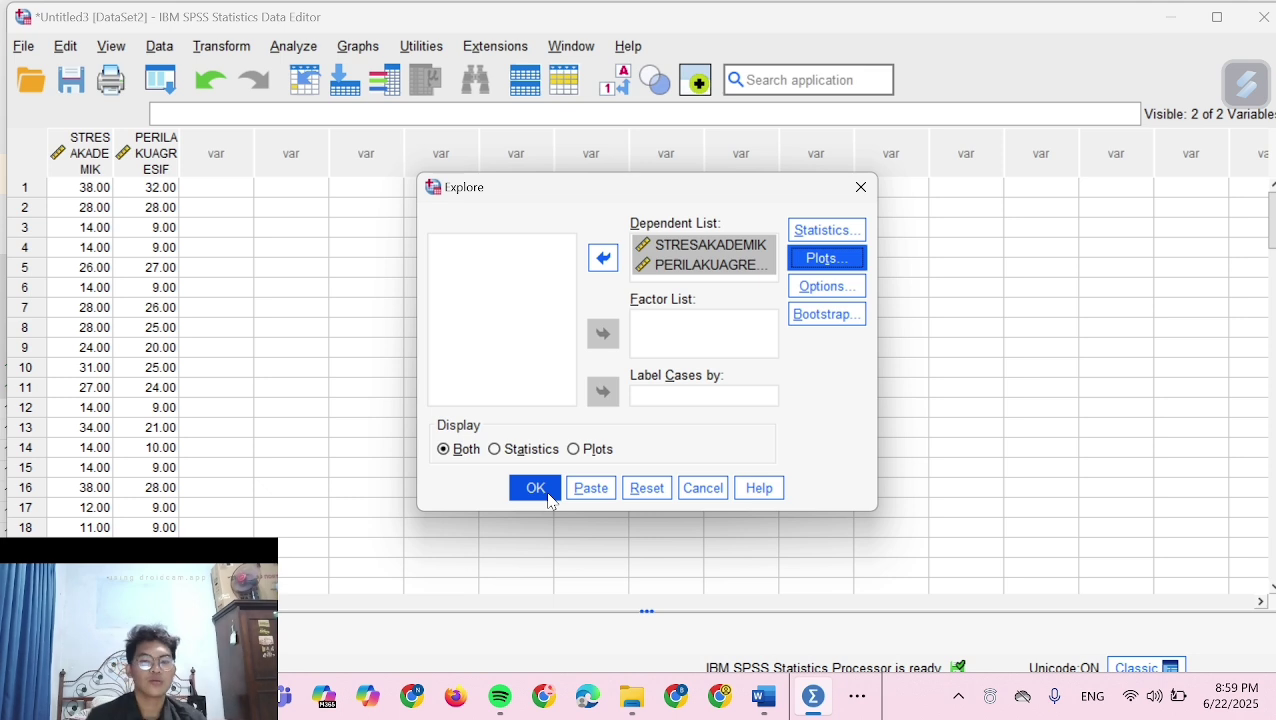
left_click(547, 492)
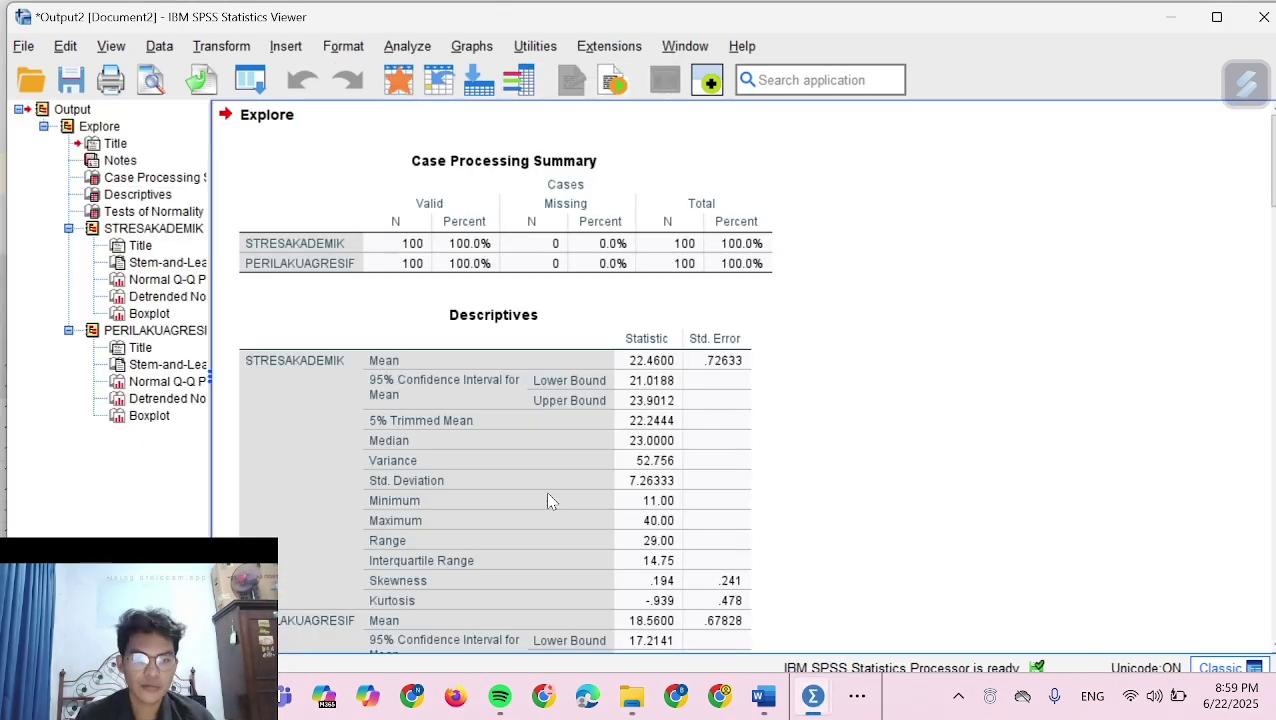
Examine the Explore output: the STRESAKADEMIK Q-Q plots and boxplot, and the Tests of Normality table for both variables
scroll(547, 500, "down", 10)
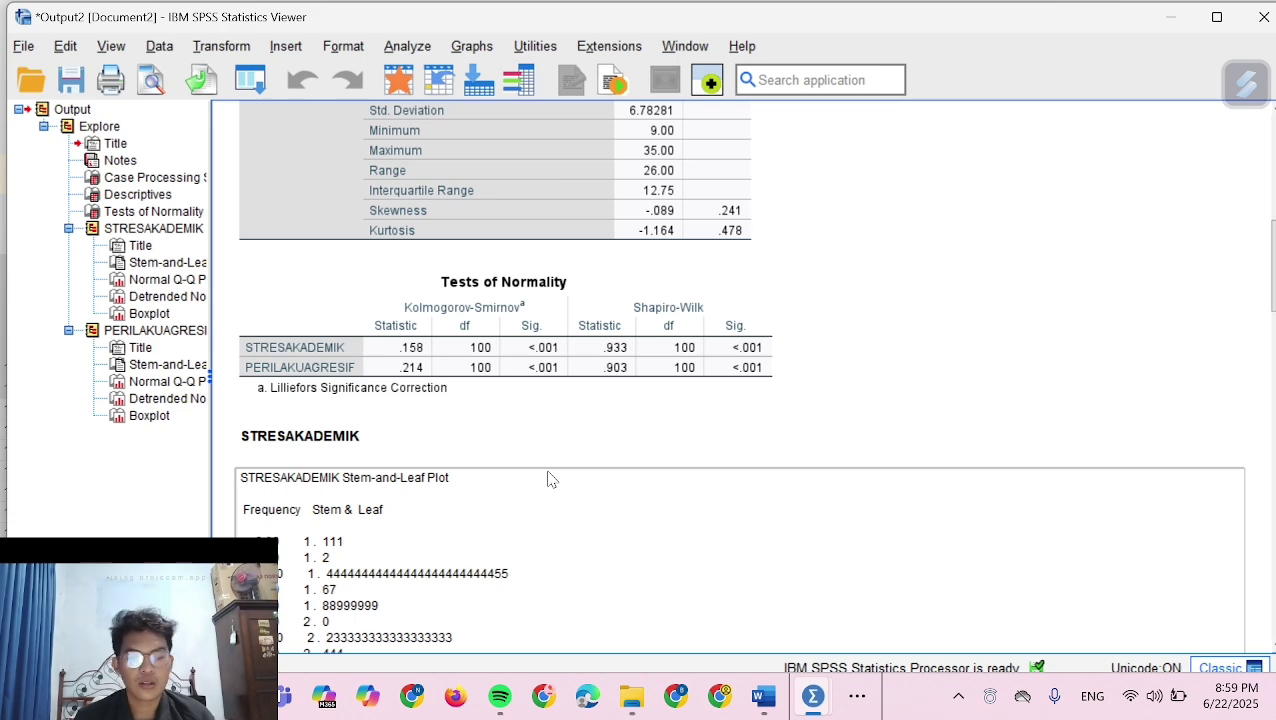
scroll(547, 480, "down", 9)
scroll(435, 383, "down", 20)
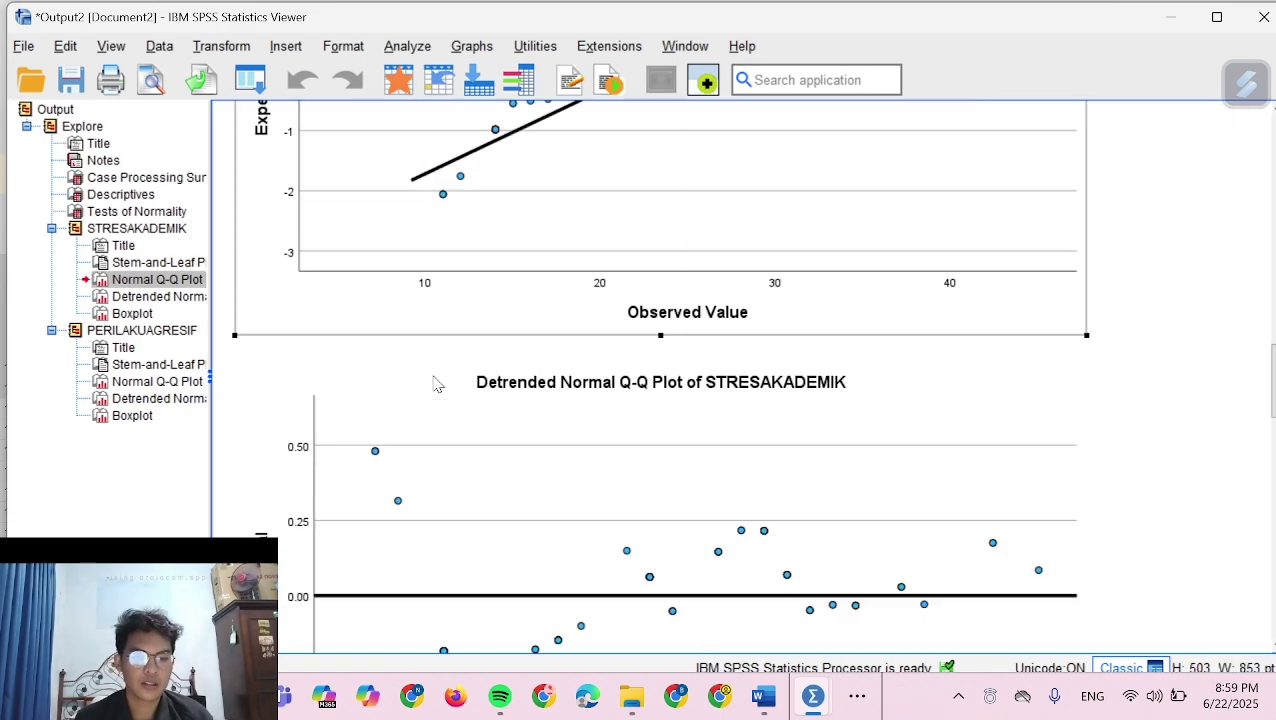
scroll(435, 383, "down", 10)
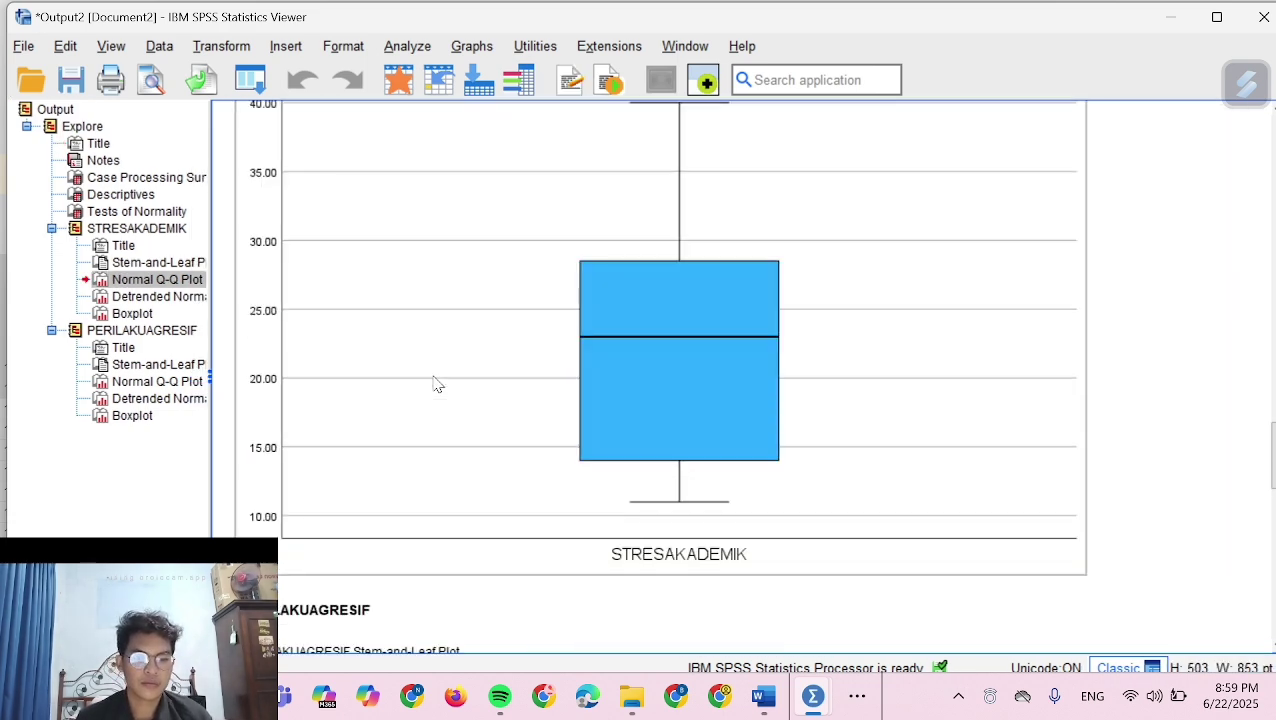
scroll(435, 383, "up", 12)
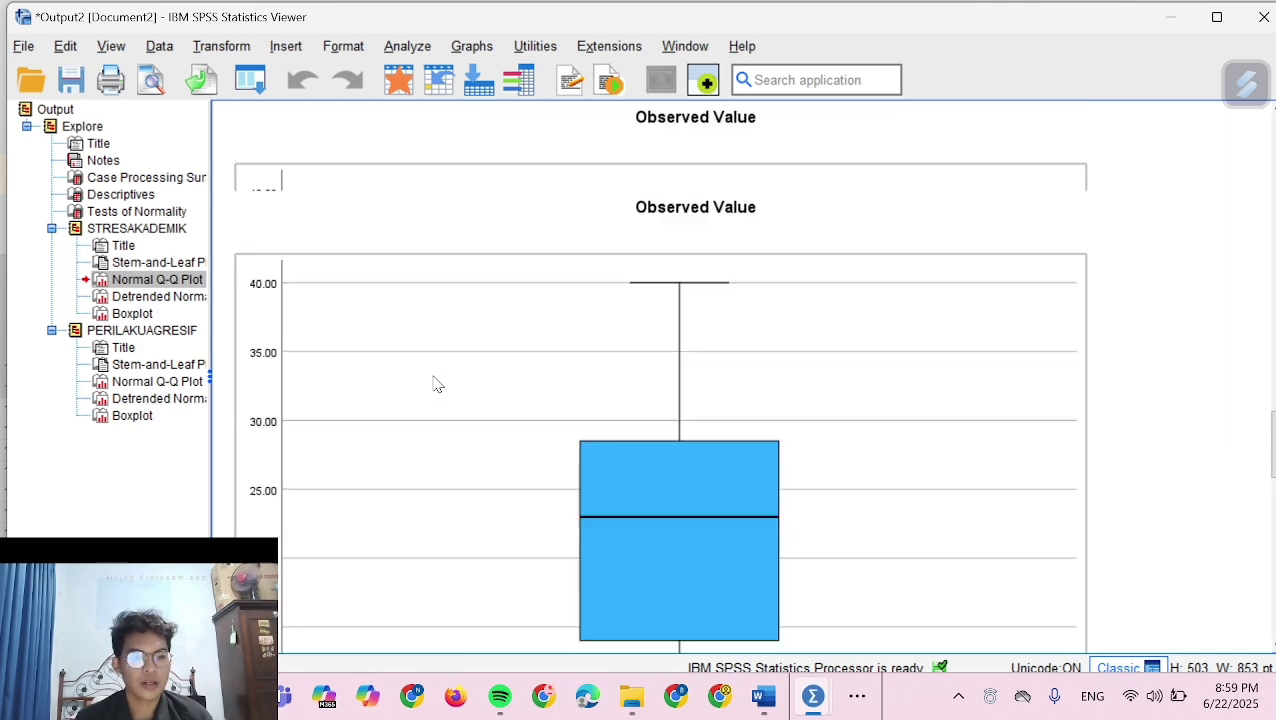
scroll(435, 383, "up", 8)
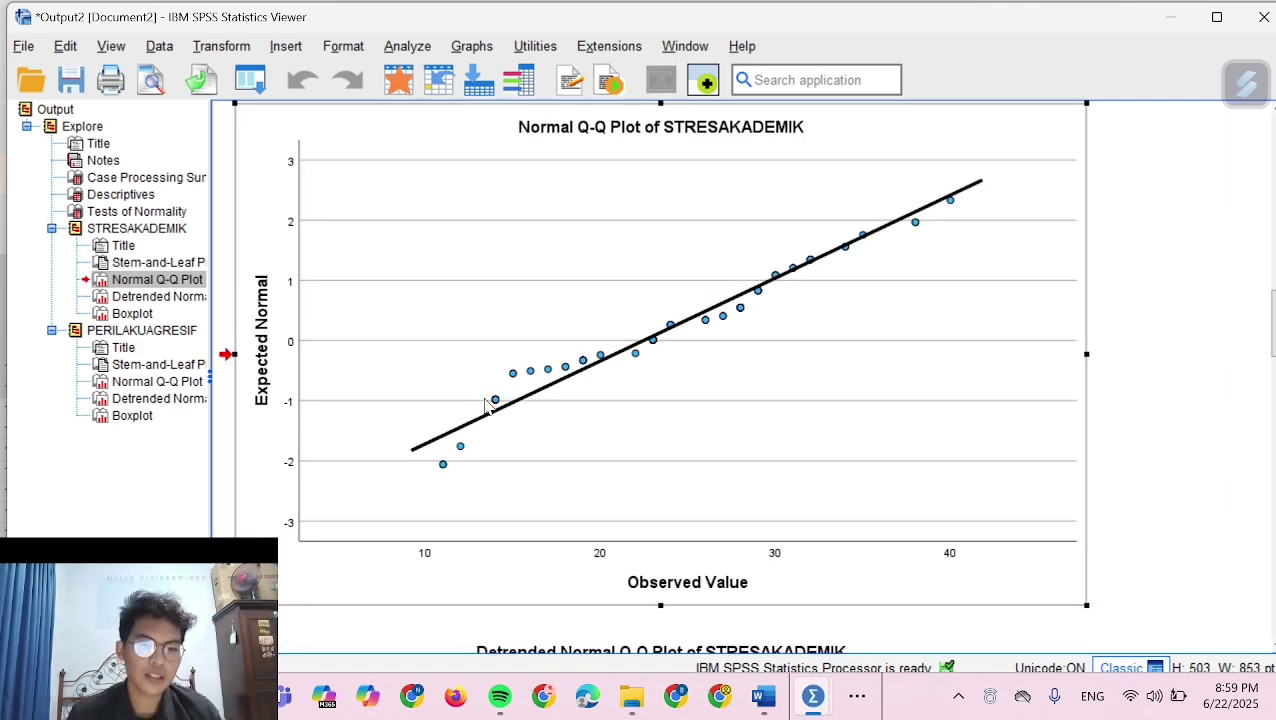
scroll(485, 405, "up", 4)
scroll(485, 405, "up", 10)
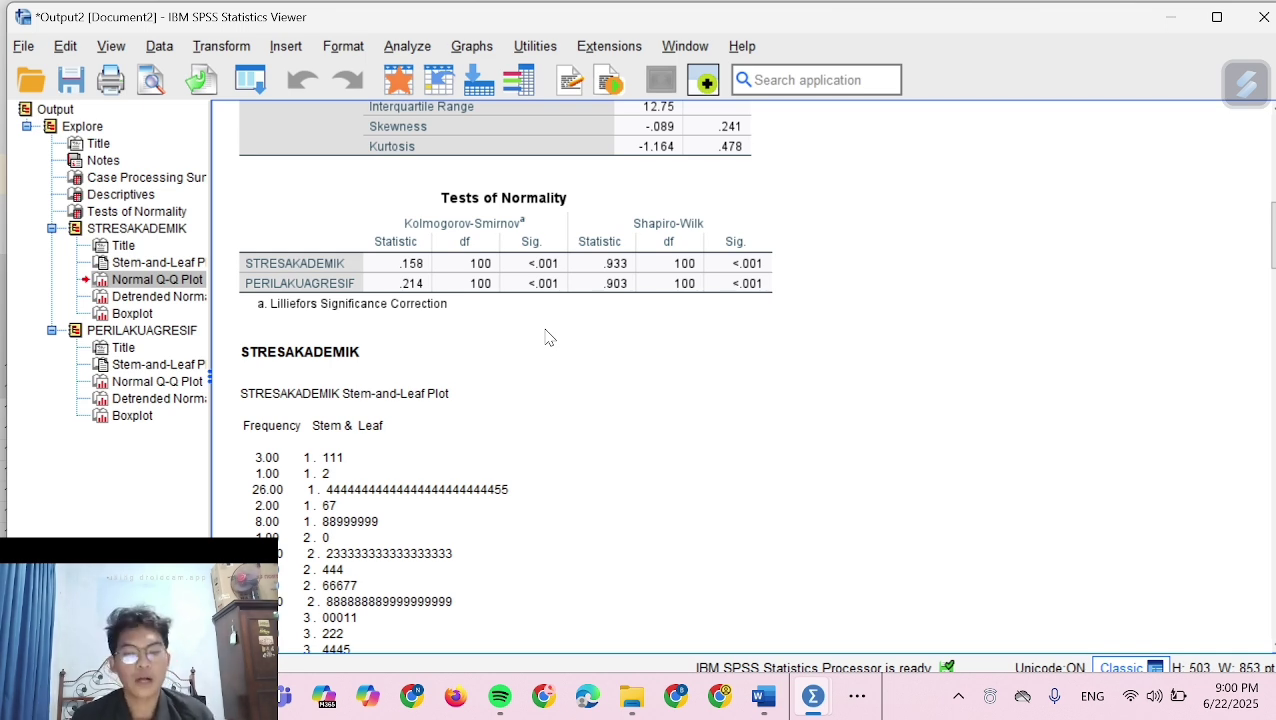
left_click(551, 300)
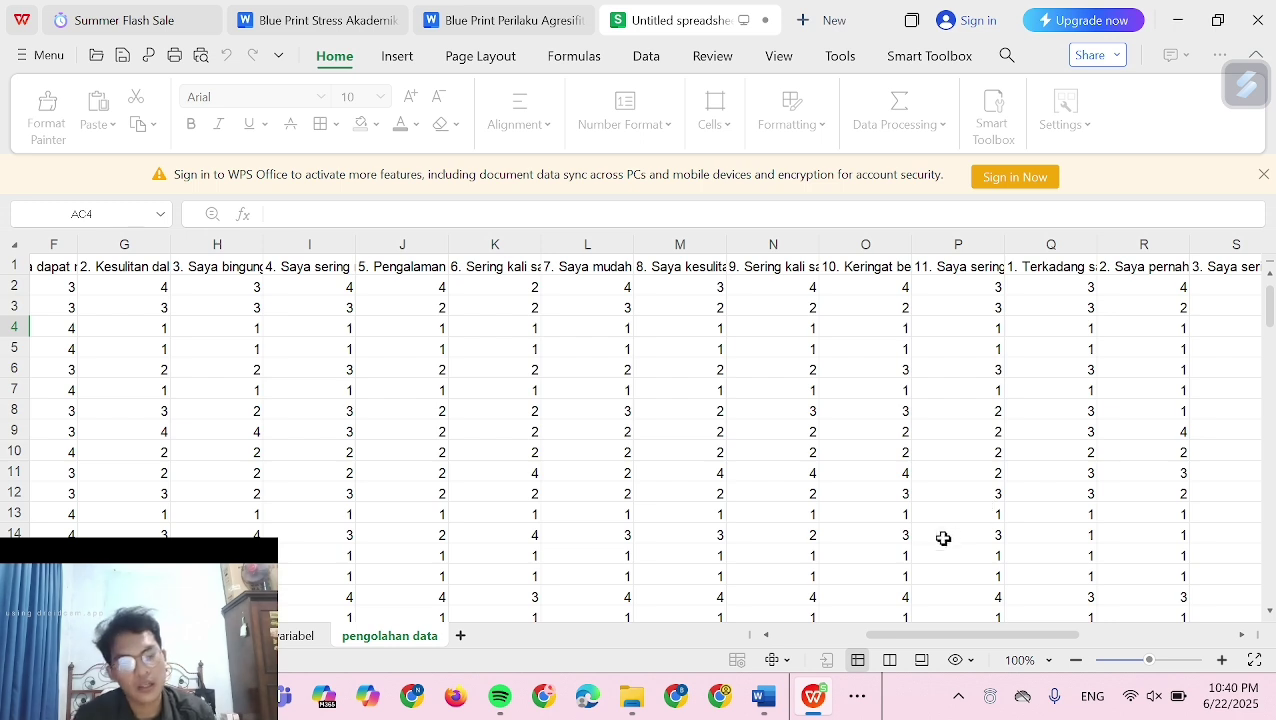
Switch to Notepad and review the mean, standard deviation and category calculations for STRES AKADEMIK and PERILAKU AGRESIF
left_click(857, 696)
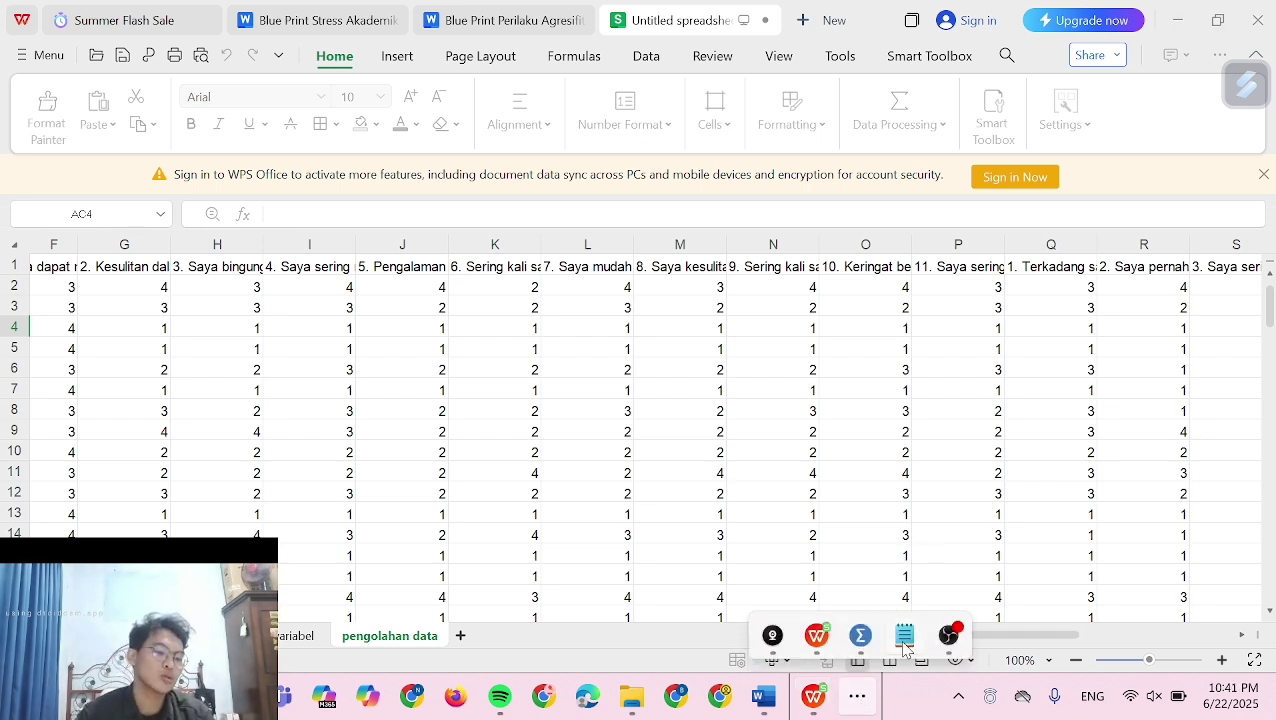
left_click(900, 648)
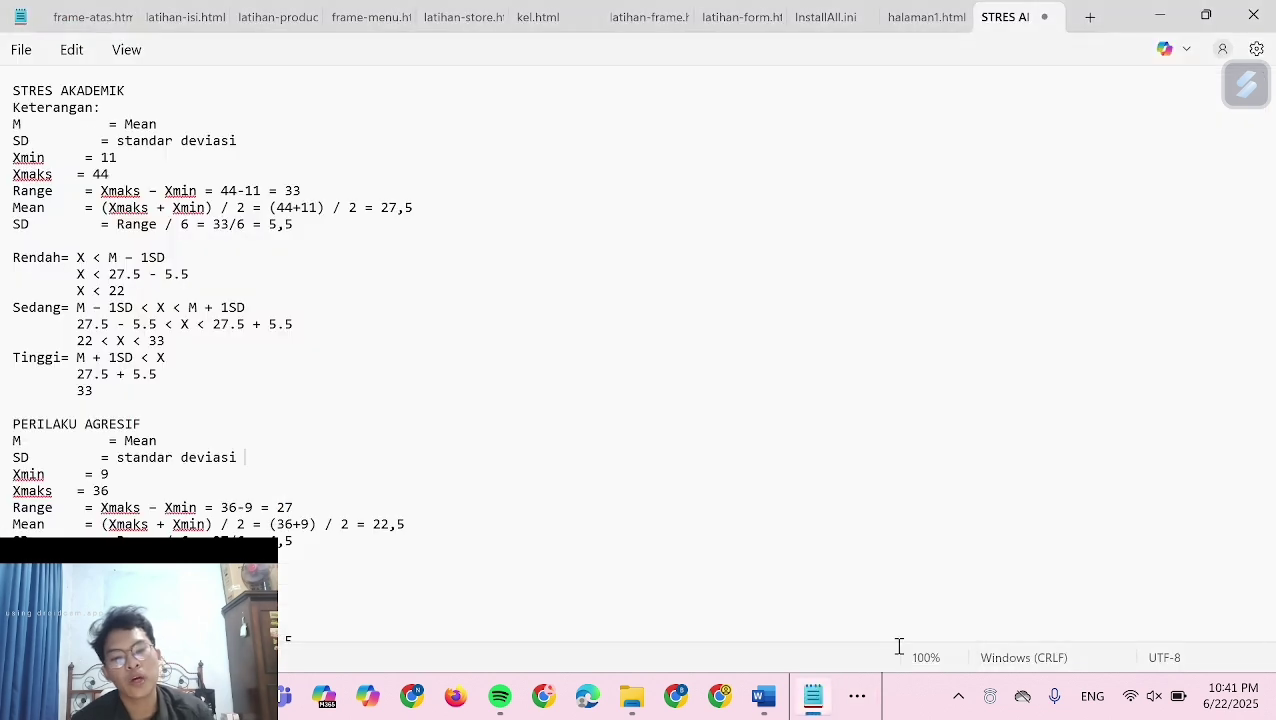
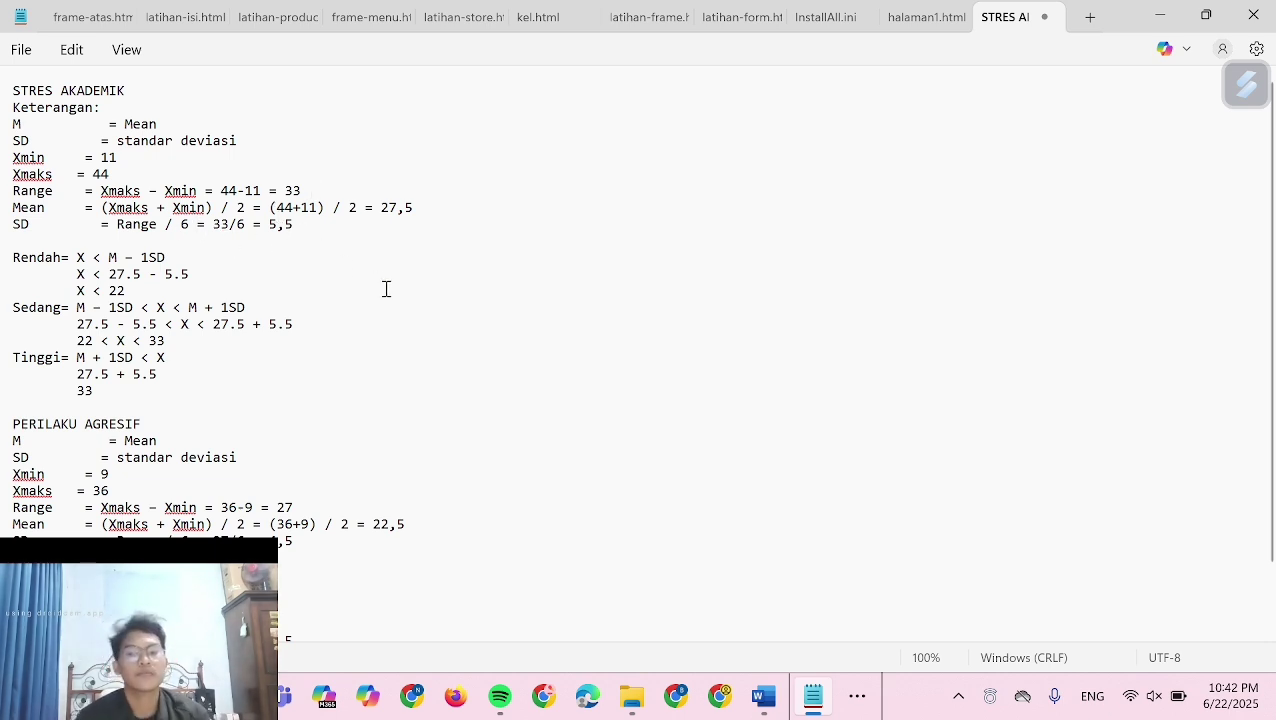
scroll(386, 288, "down", 2)
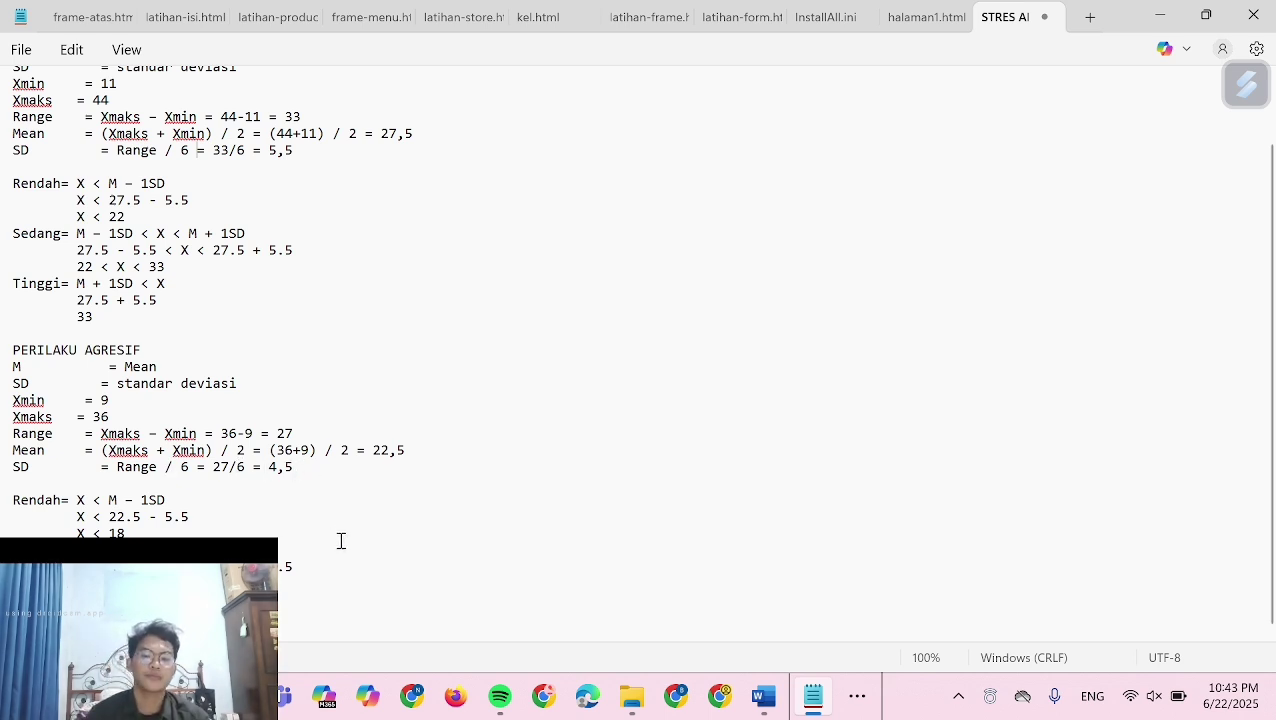
Switch to WPS Office and copy the eleven stress item scores in F2:P101 of the pengolahan data sheet
left_click(855, 697)
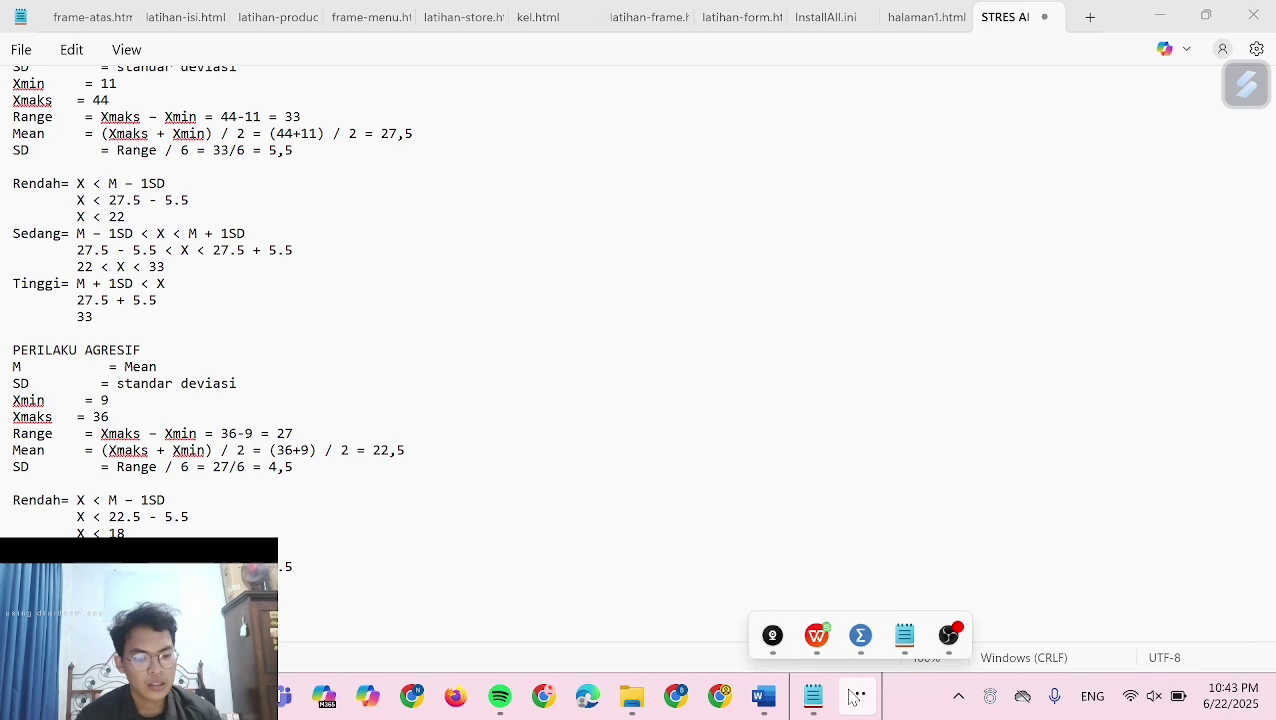
left_click(821, 643)
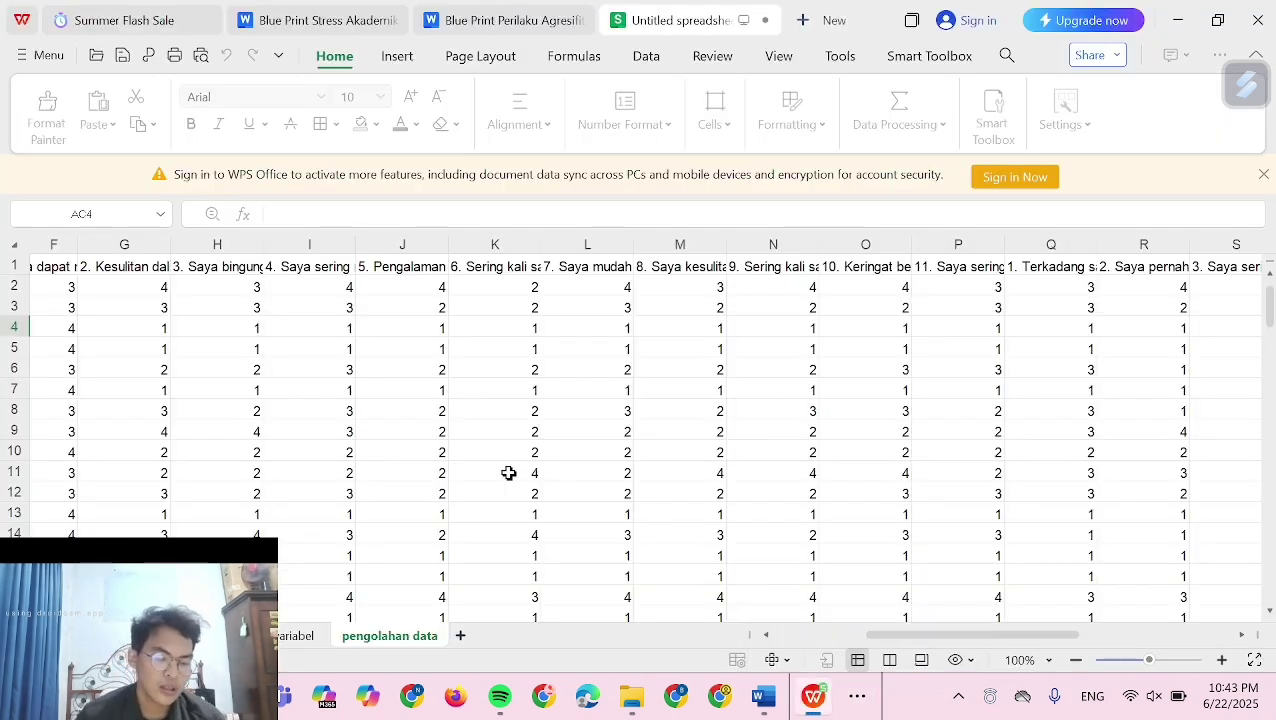
scroll(421, 425, "left", 3)
scroll(421, 425, "left", 2)
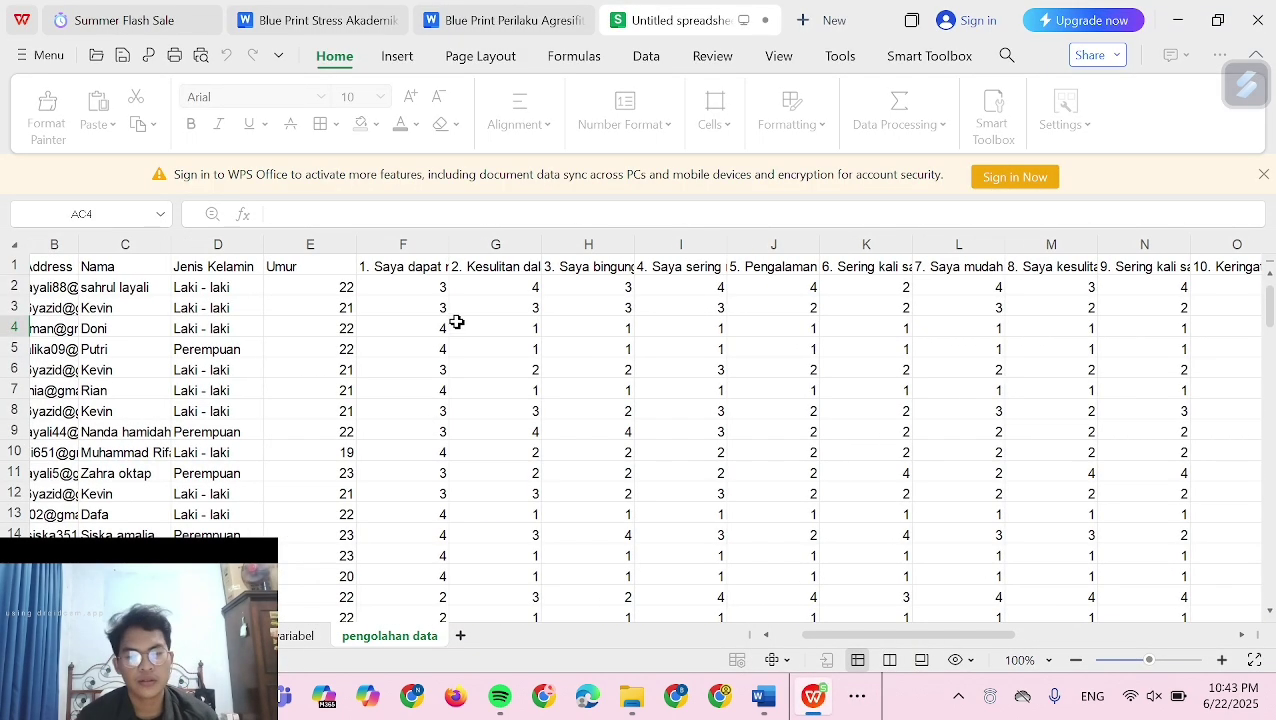
left_click(418, 287)
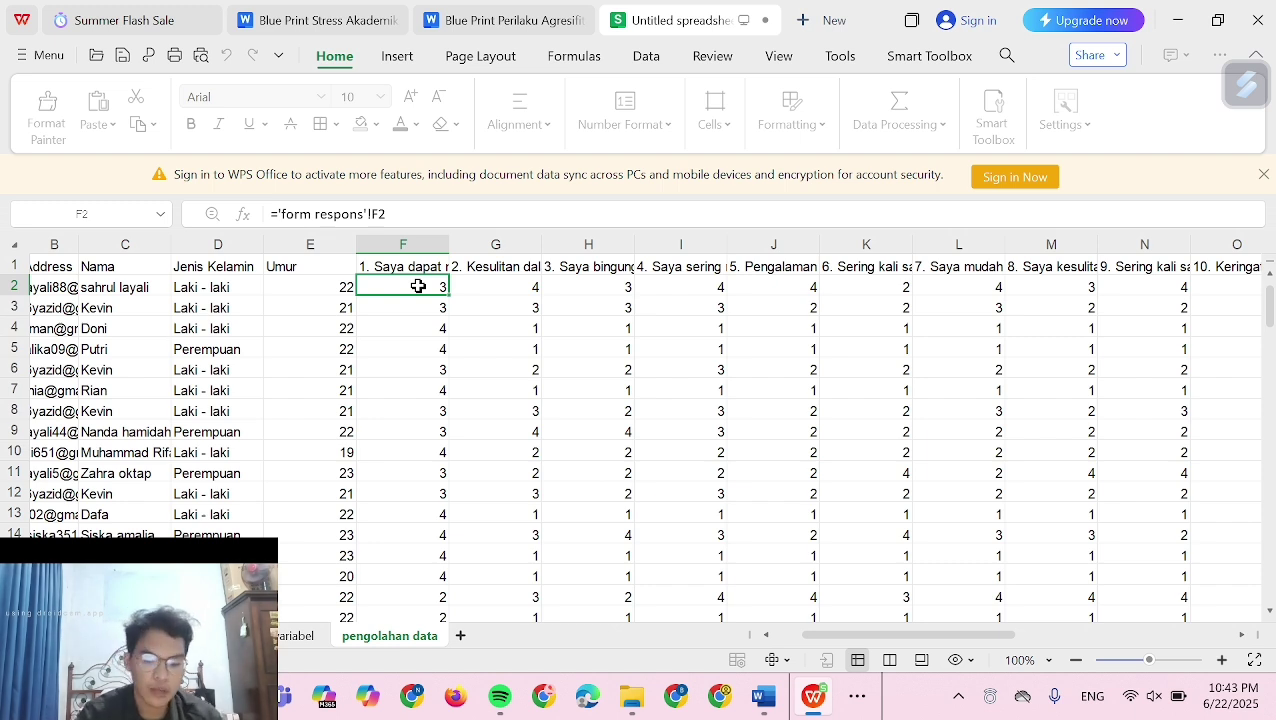
key("shift+Right")
key("shift+Right")
key("shift+Right")
key("shift+Right")
key("shift+Right")
key("shift+Right")
key("shift+Right")
key("shift+Right")
key("shift+Right")
key("shift+Right")
key("shift+Right")
key("shift+Right")
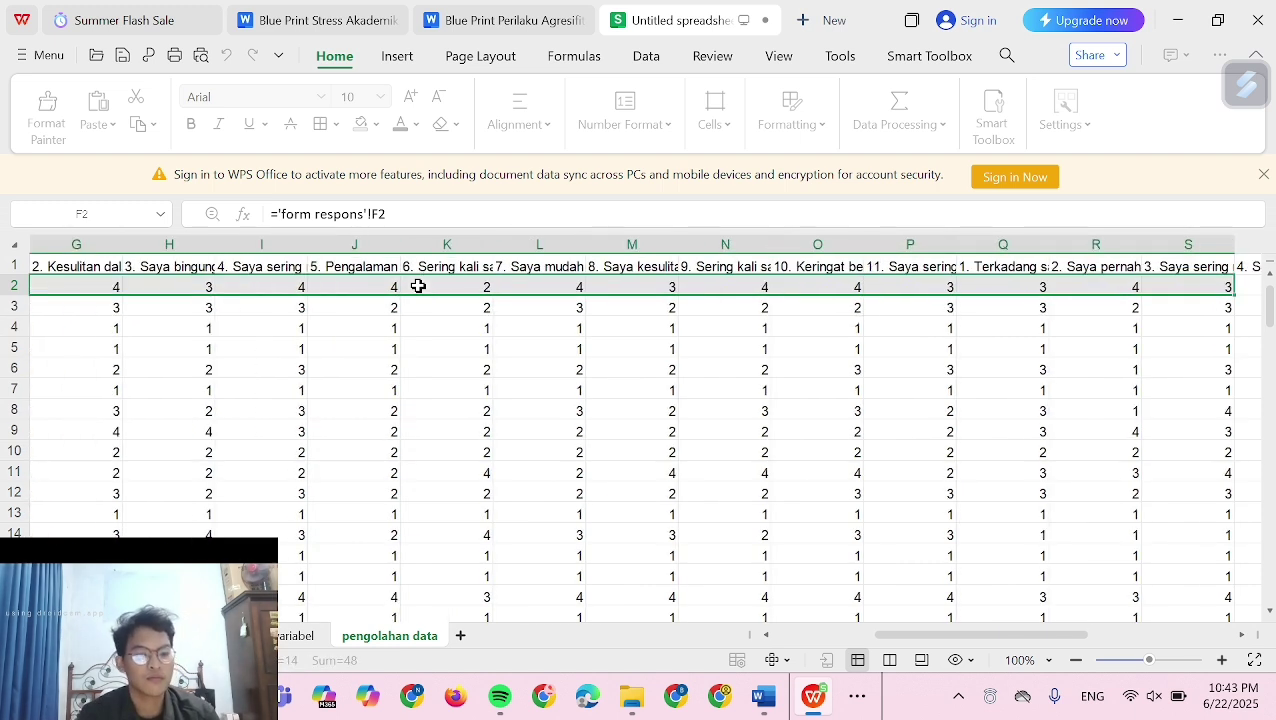
key("shift+Left")
key("shift+Left")
key("shift+Left")
key("shift+Right")
key("shift+Down")
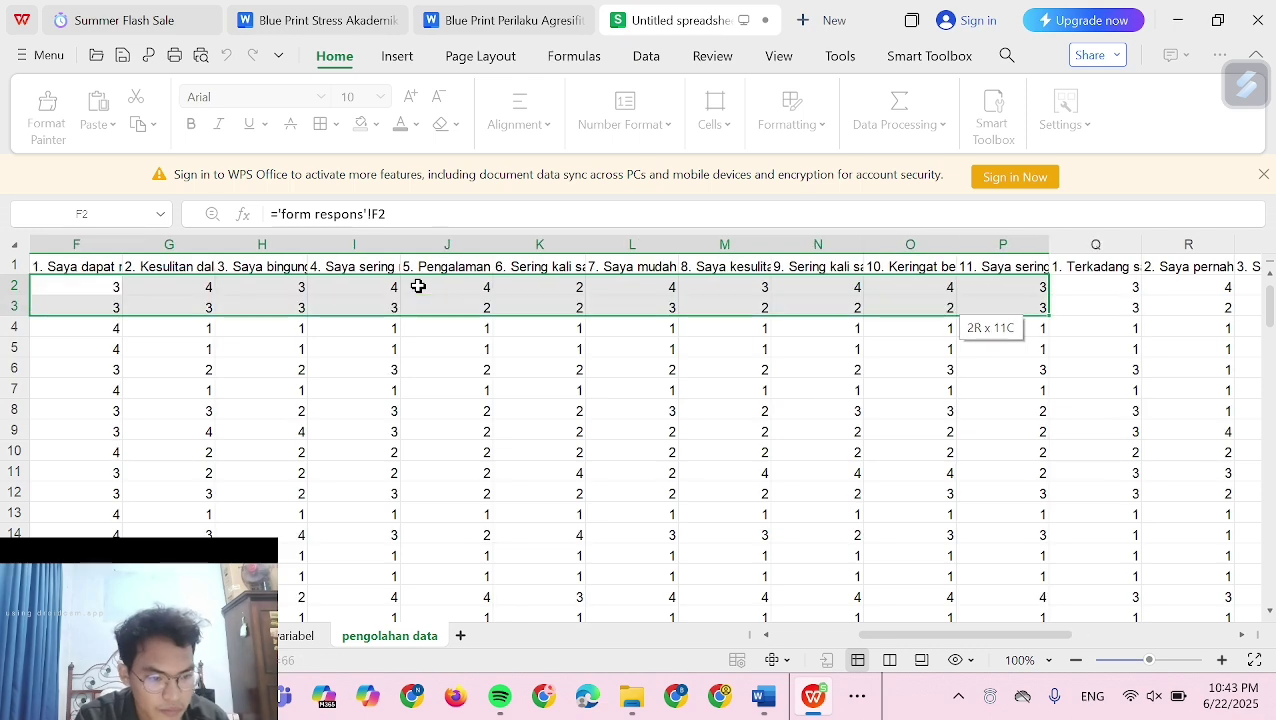
key("shift+Down")
key("shift+Down")
key("shift+Down")
key("shift+Down")
key("shift+Down")
key("shift+Down")
key("shift+Down")
key("shift+Down")
key("shift+Down")
key("shift+Down")
key("shift+Down")
key("shift+Down")
key("shift+Down")
key("shift+Down")
key("shift+Down")
key("shift+Down")
key("shift+Down")
key("shift+Down")
key("shift+Down")
key("shift+Down")
key("shift+Down")
key("shift+Down")
key("shift+Down")
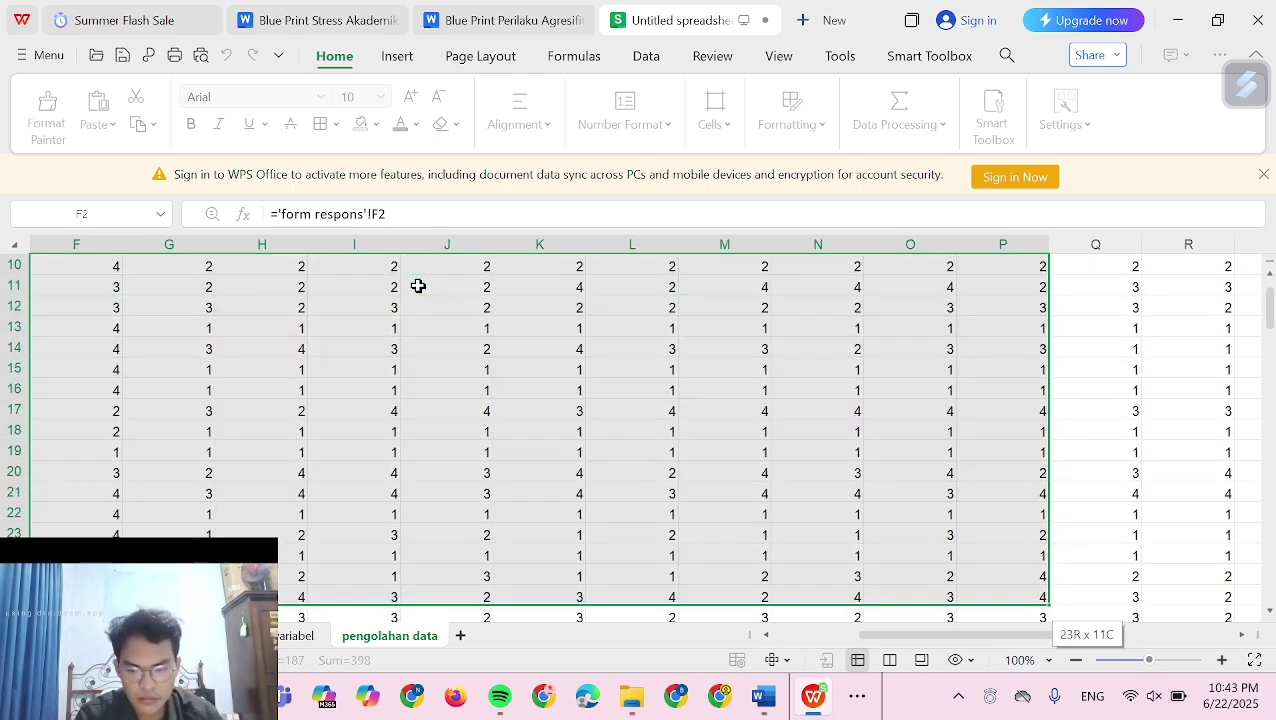
key("shift+Down")
key("shift+Down")
key("shift+Down")
key("shift+Down")
key("shift+Down")
key("shift+Down")
key("shift+Down")
key("shift+Down")
key("shift+Down")
key("shift+Down")
key("shift+Down")
key("shift+Down")
key("shift+Down")
key("shift+Down")
key("shift+Down")
key("shift+Down")
key("shift+Down")
key("shift+Down")
key("shift+Down")
key("shift+Down")
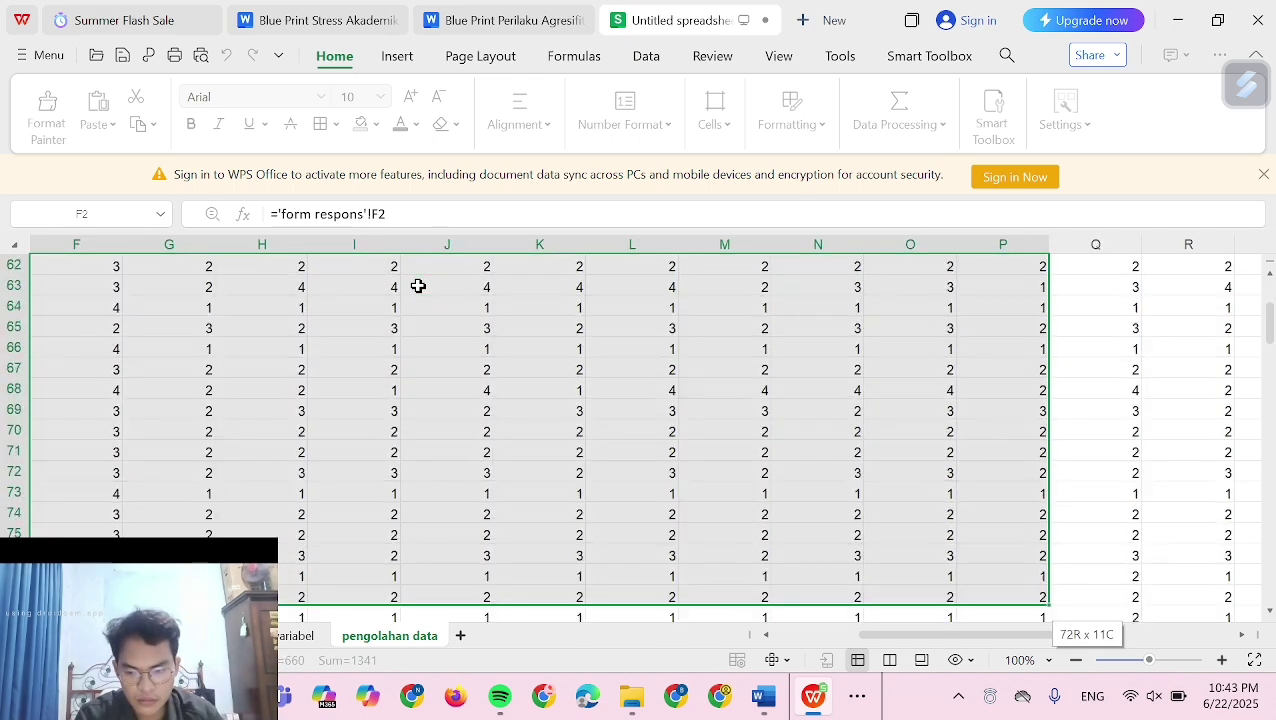
key("shift+Down")
key("shift+Down")
key("shift+Down")
key("shift+Down")
key("shift+Down")
key("shift+Down")
key("shift+Down")
key("shift+Down")
key("shift+Down")
key("shift+Down")
key("shift+Down")
key("shift+Down")
key("shift+Down")
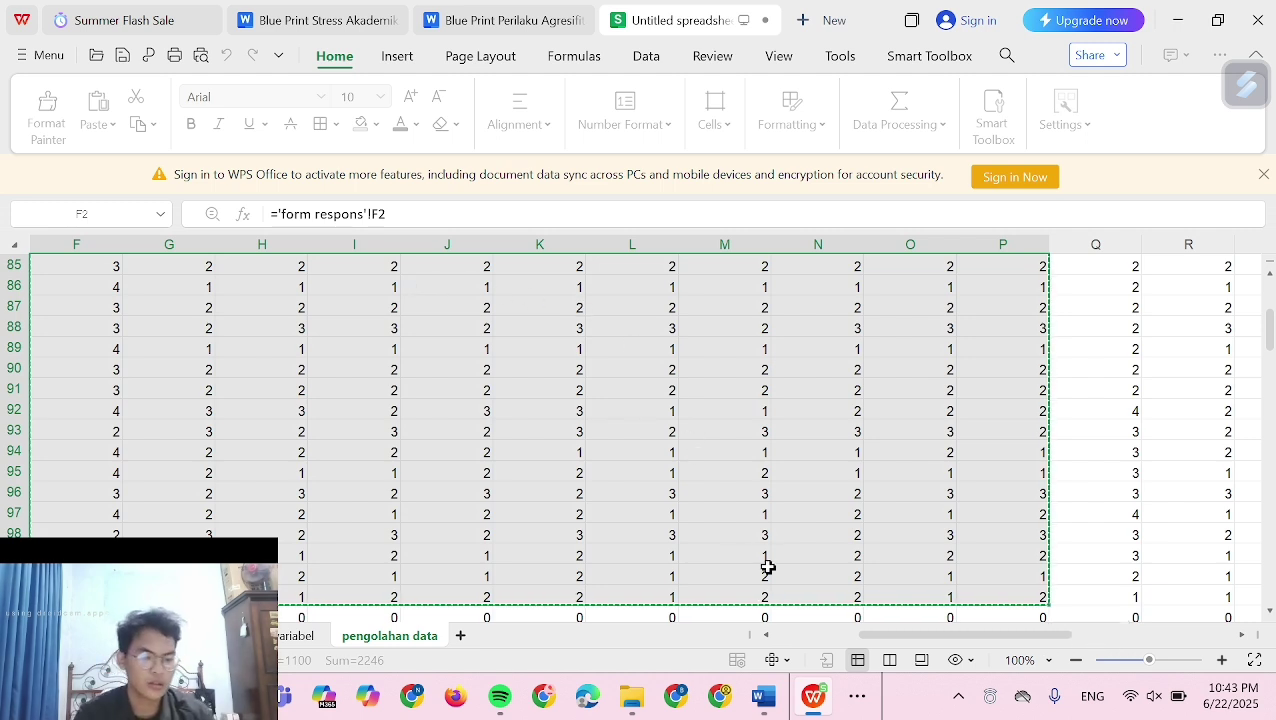
Switch to SPSS and paste the copied item scores into the empty dataset, starting at row 1 of the first column
left_click(855, 695)
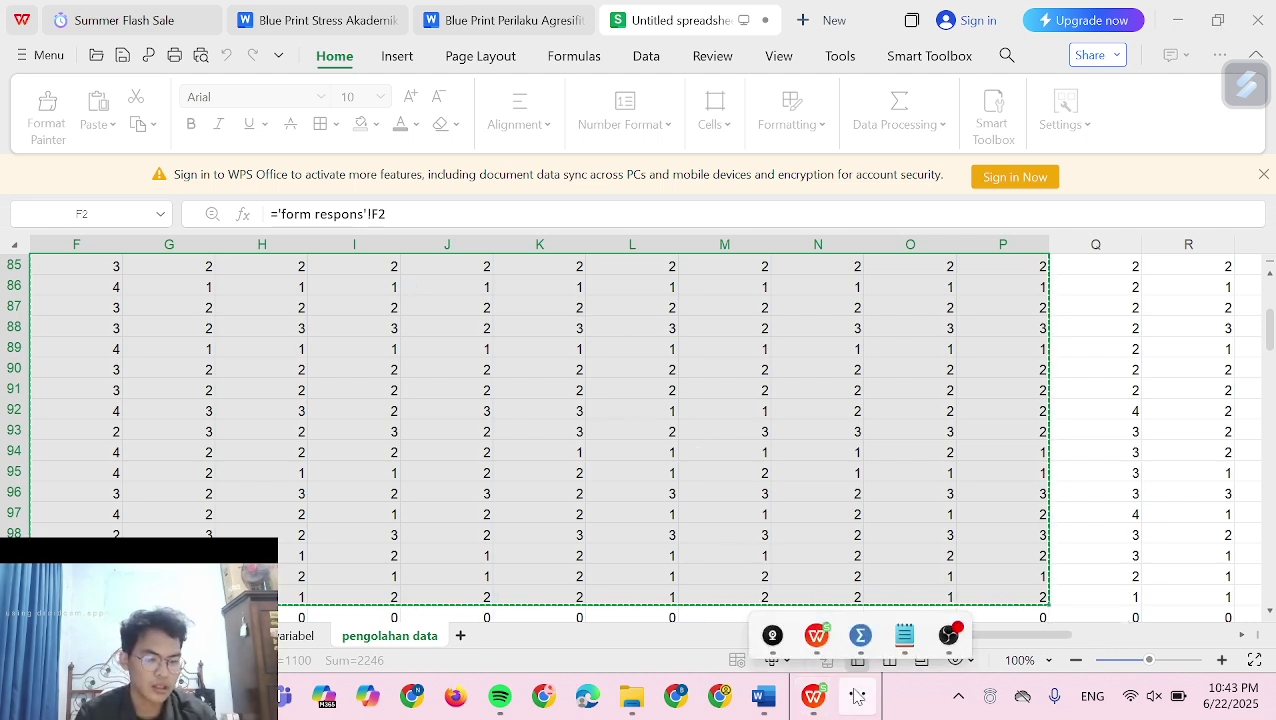
left_click(858, 641)
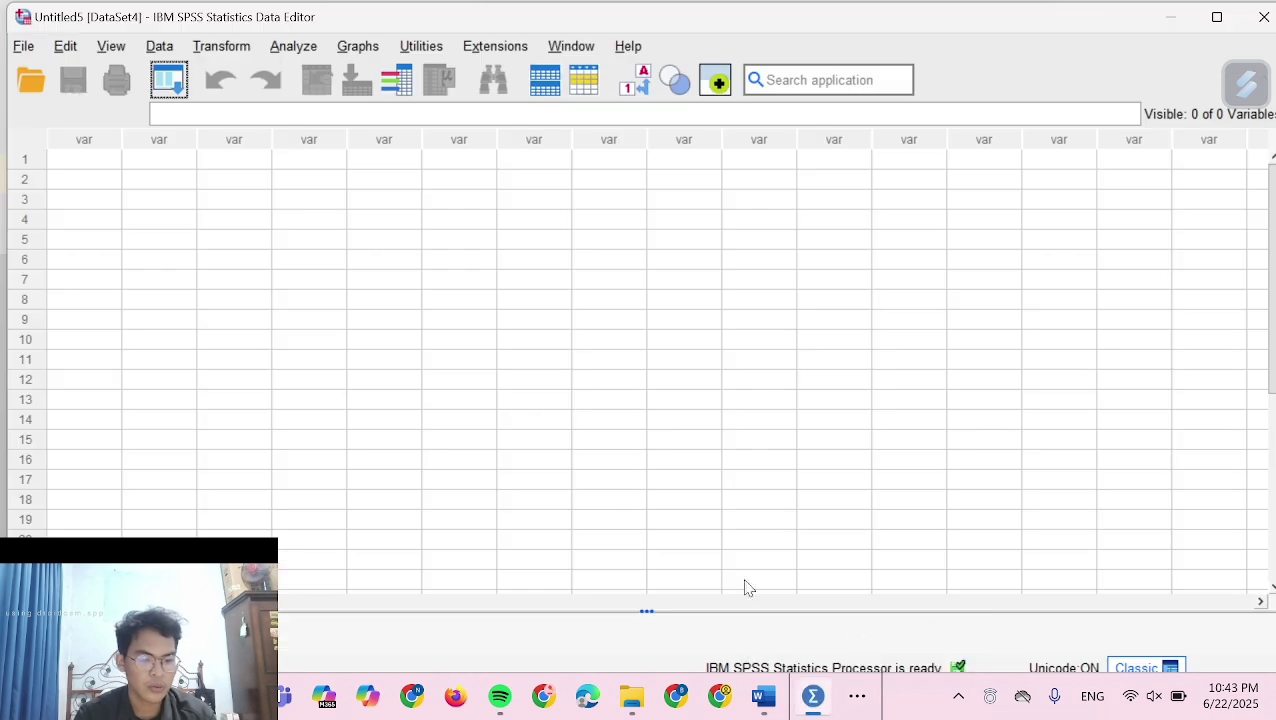
left_click(108, 166)
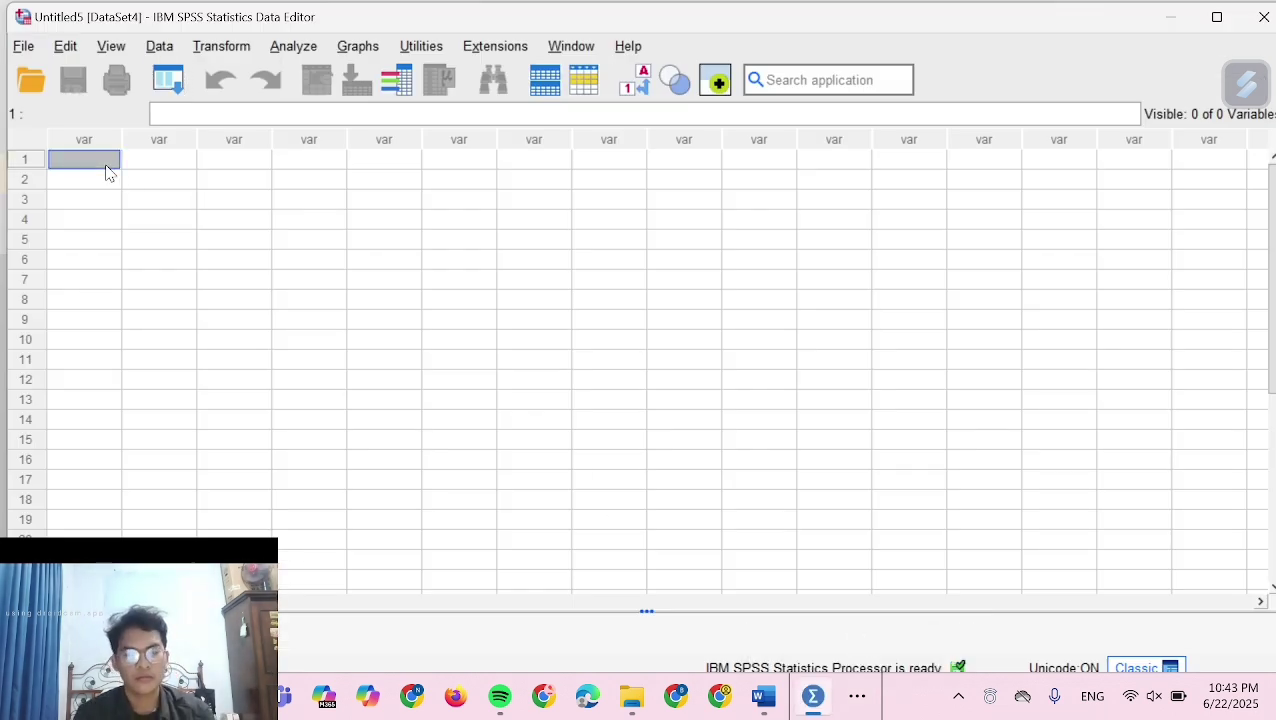
key("ctrl+v")
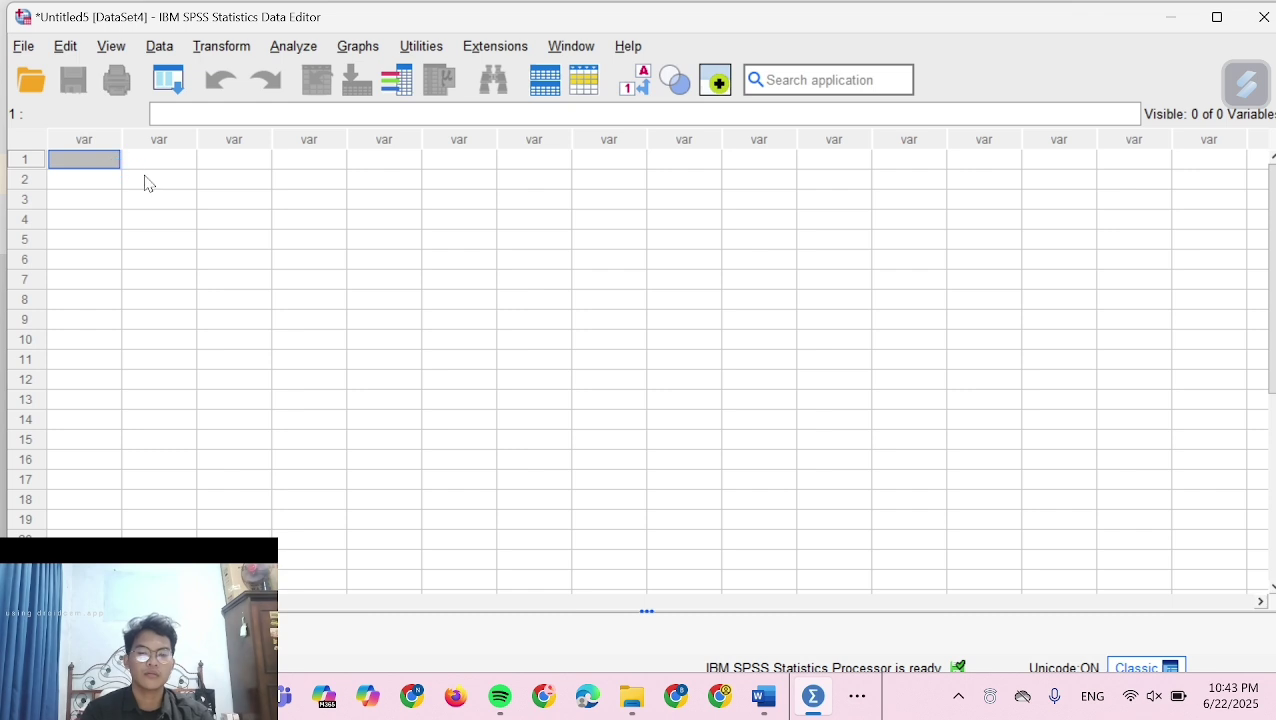
Return to the WPS Office spreadsheet and copy the TOTAL STRES values in Z2:Z101
left_click(864, 701)
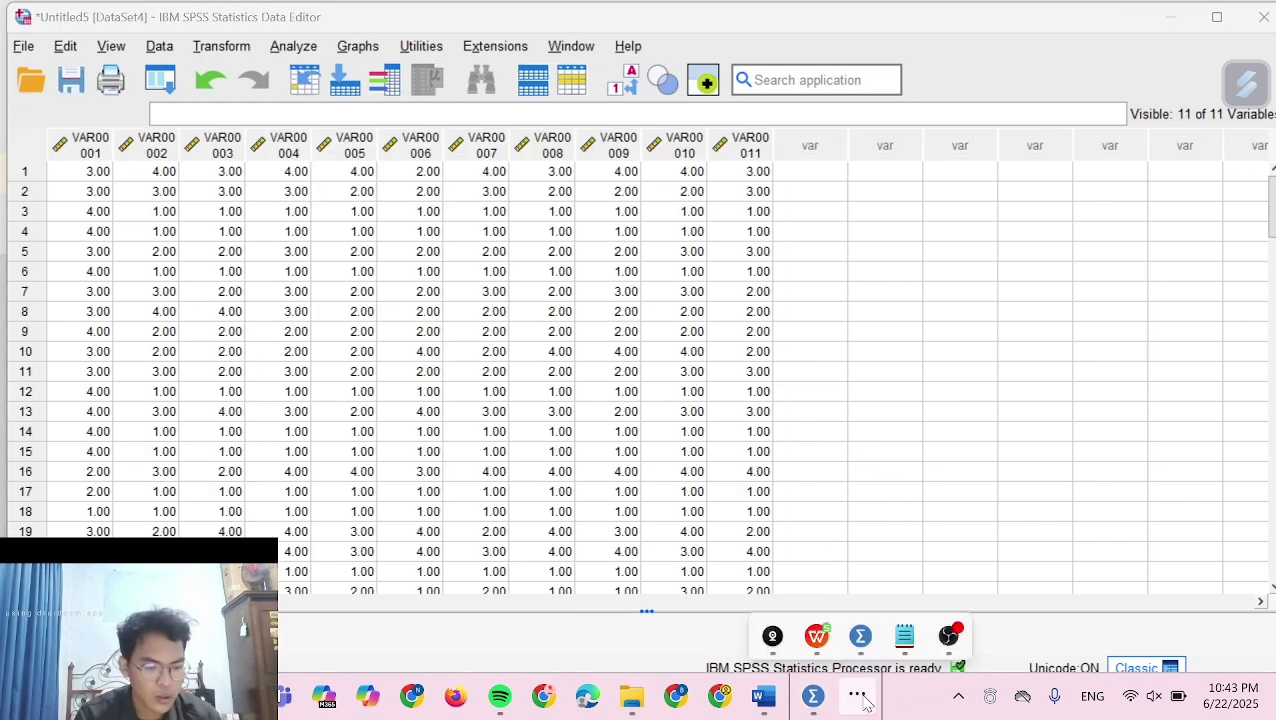
left_click(819, 640)
scroll(1085, 419, "right", 6)
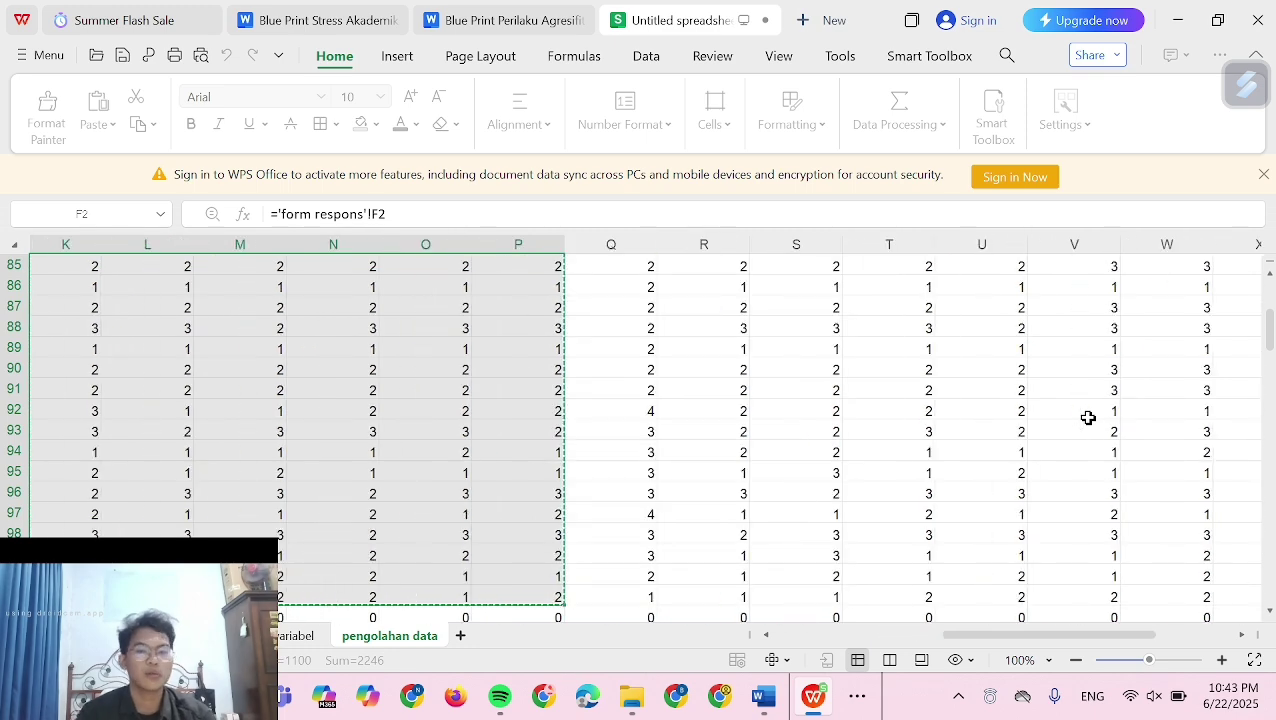
scroll(1088, 418, "up", 20)
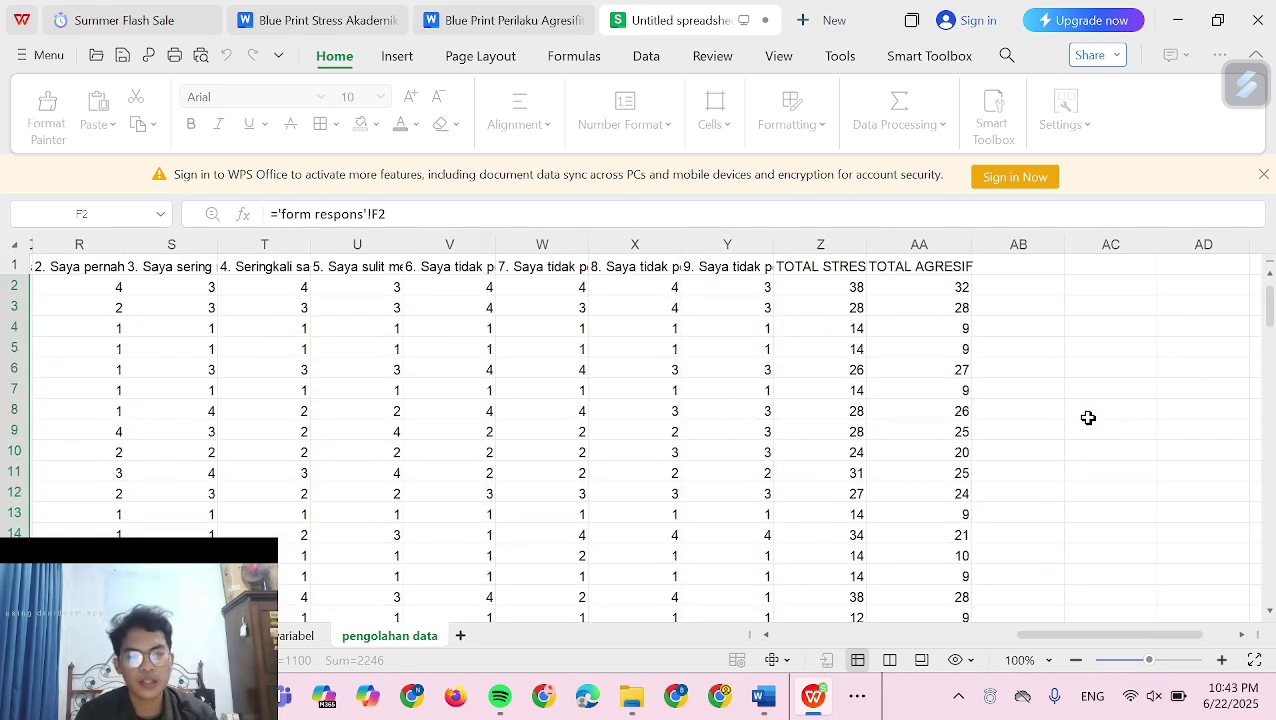
left_click(826, 289)
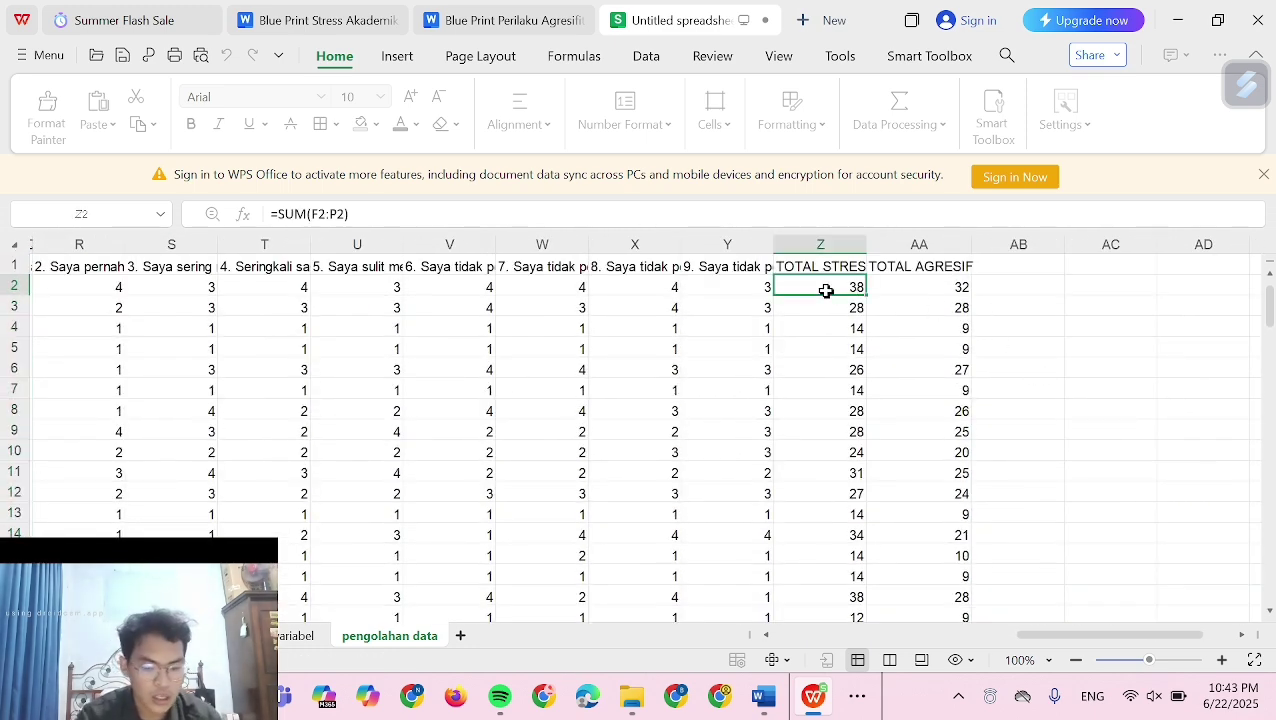
key("shift+Down")
key("shift+Down")
key("shift+Down")
key("shift+Down")
key("shift+Down")
key("shift+Down")
key("shift+Down")
key("shift+Down")
key("shift+Down")
key("shift+Down")
key("shift+Down")
key("shift+Down")
key("shift+Down")
key("shift+Down")
key("shift+Down")
key("shift+Down")
key("shift+Down")
key("shift+Down")
key("shift+Down")
key("shift+Down")
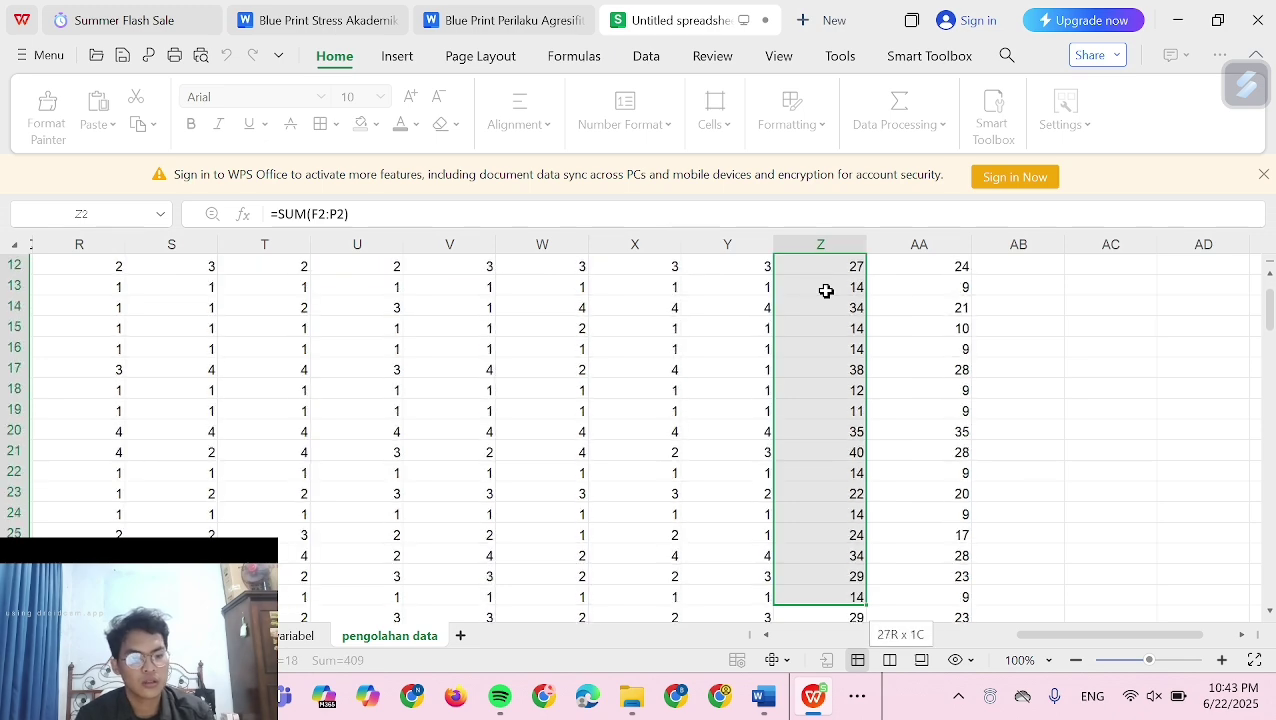
key("shift+Down")
key("shift+Down")
key("shift+Down")
key("shift+Down")
key("shift+Down")
key("shift+Down")
key("shift+Down")
key("shift+Down")
key("shift+Down")
key("shift+Down")
key("shift+Down")
key("shift+Down")
key("shift+Down")
key("shift+Down")
key("shift+Down")
key("shift+Down")
key("shift+Down")
key("shift+Down")
key("shift+Down")
key("shift+Down")
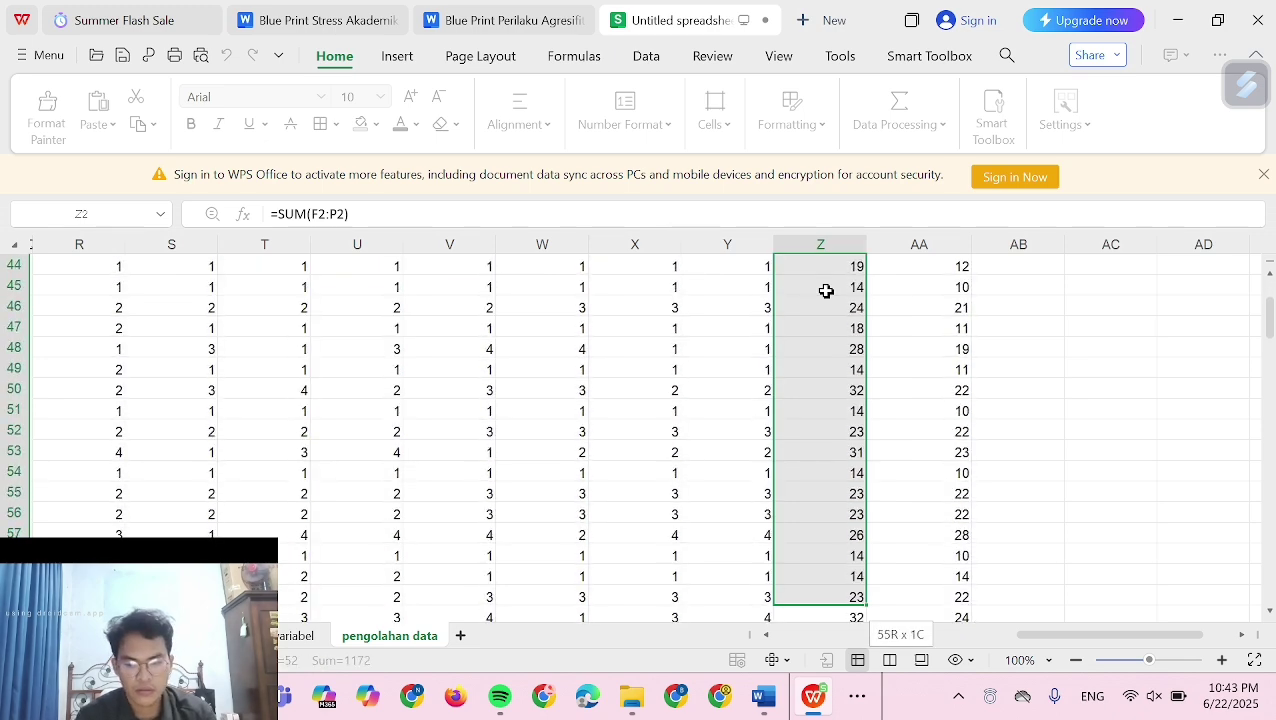
key("shift+Down")
key("shift+Down")
key("shift+Down")
key("shift+Down")
key("shift+Down")
key("shift+Down")
key("shift+Down")
key("shift+Down")
key("shift+Down")
key("shift+Down")
key("shift+Down")
key("shift+Down")
key("shift+Down")
key("shift+Down")
key("shift+Down")
key("shift+Down")
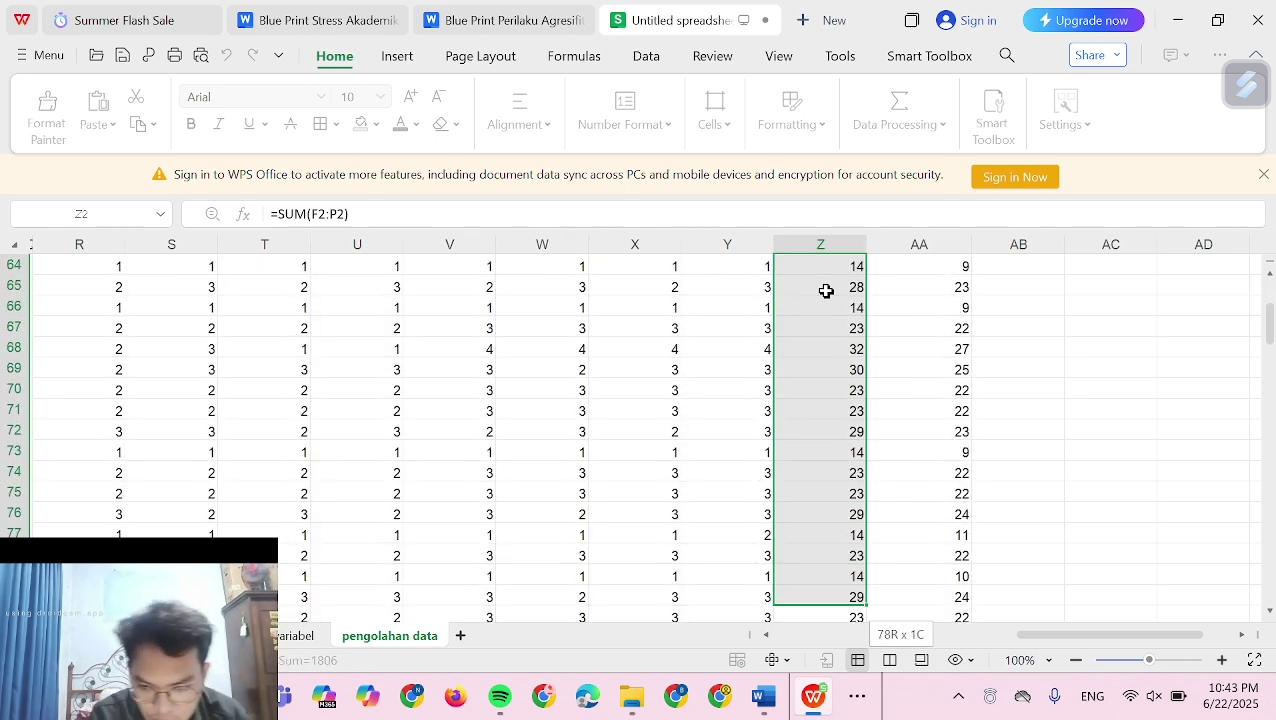
key("shift+Down")
key("shift+Down")
key("shift+Down")
key("shift+Down")
key("shift+Down")
key("shift+Down")
key("shift+Down")
key("shift+Down")
key("shift+Down")
key("shift+Down")
key("shift+Down")
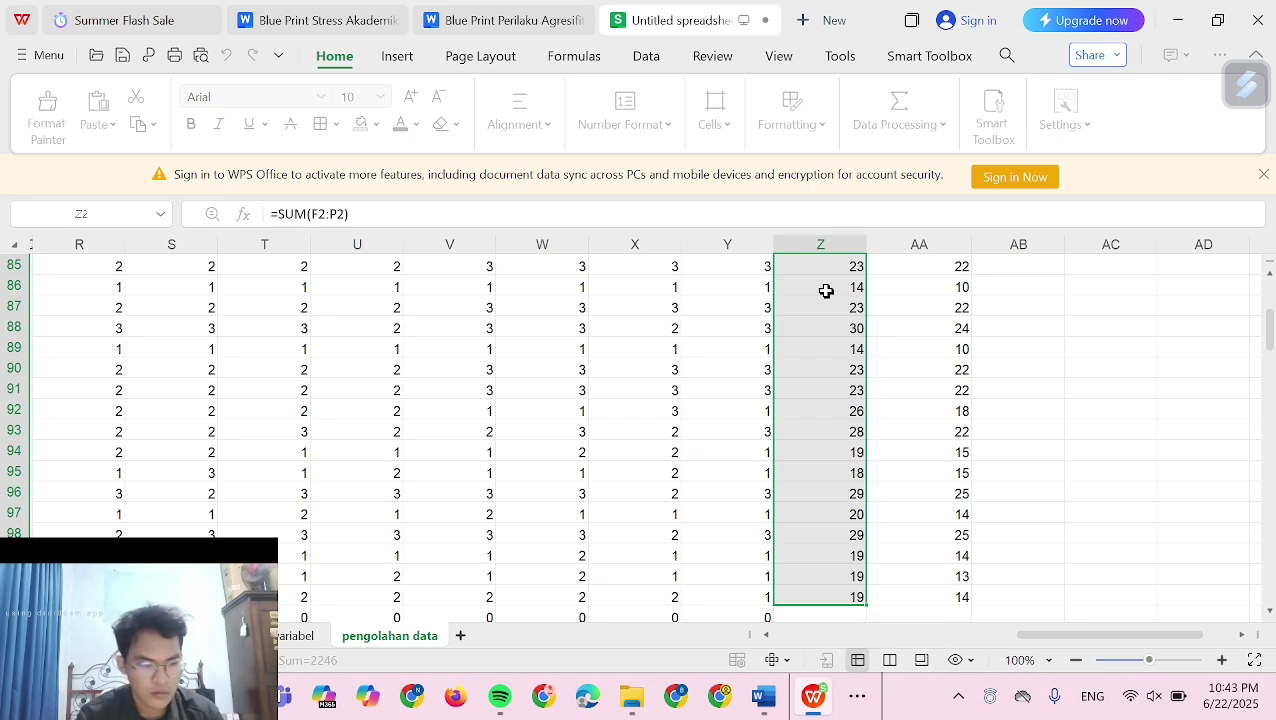
Switch back to SPSS and paste the stress totals into the first empty column after the item scores, starting at row 1
left_click(864, 697)
left_click(861, 638)
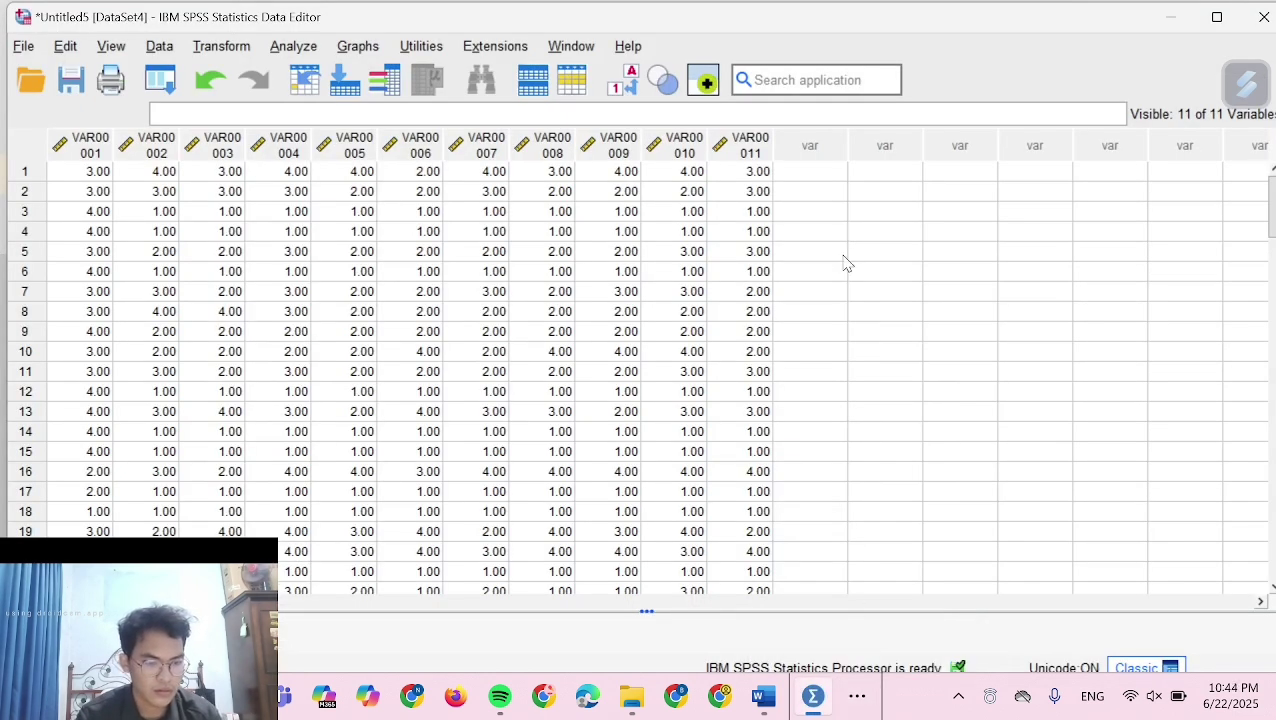
left_click(798, 175)
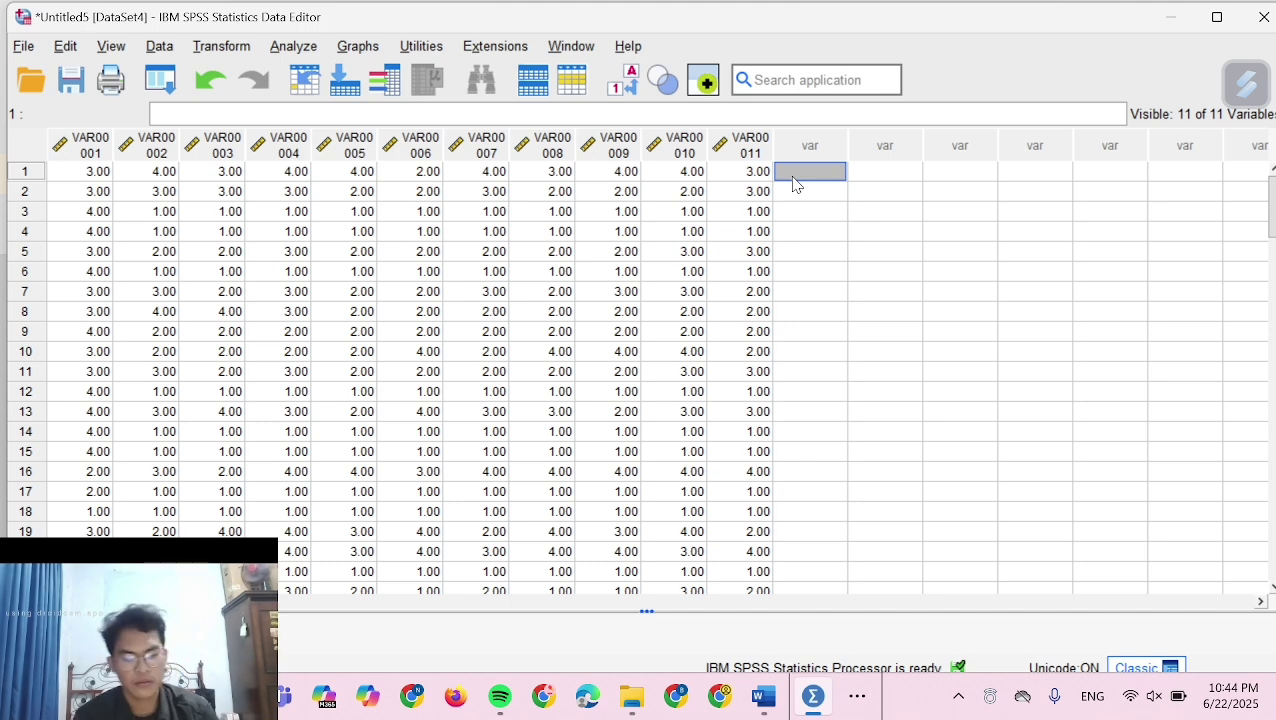
key("ctrl+v")
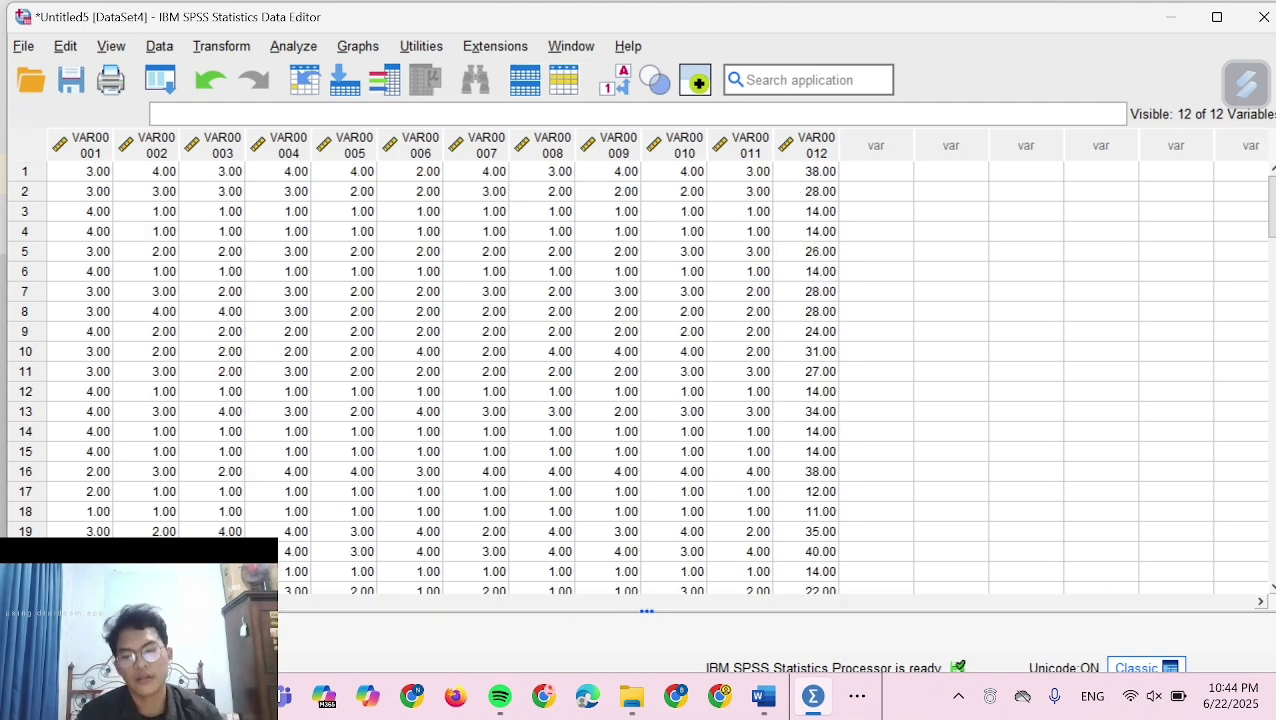
Rename the twelfth variable, which holds the stress totals, as TOTAL and return to the data values
left_click(188, 632)
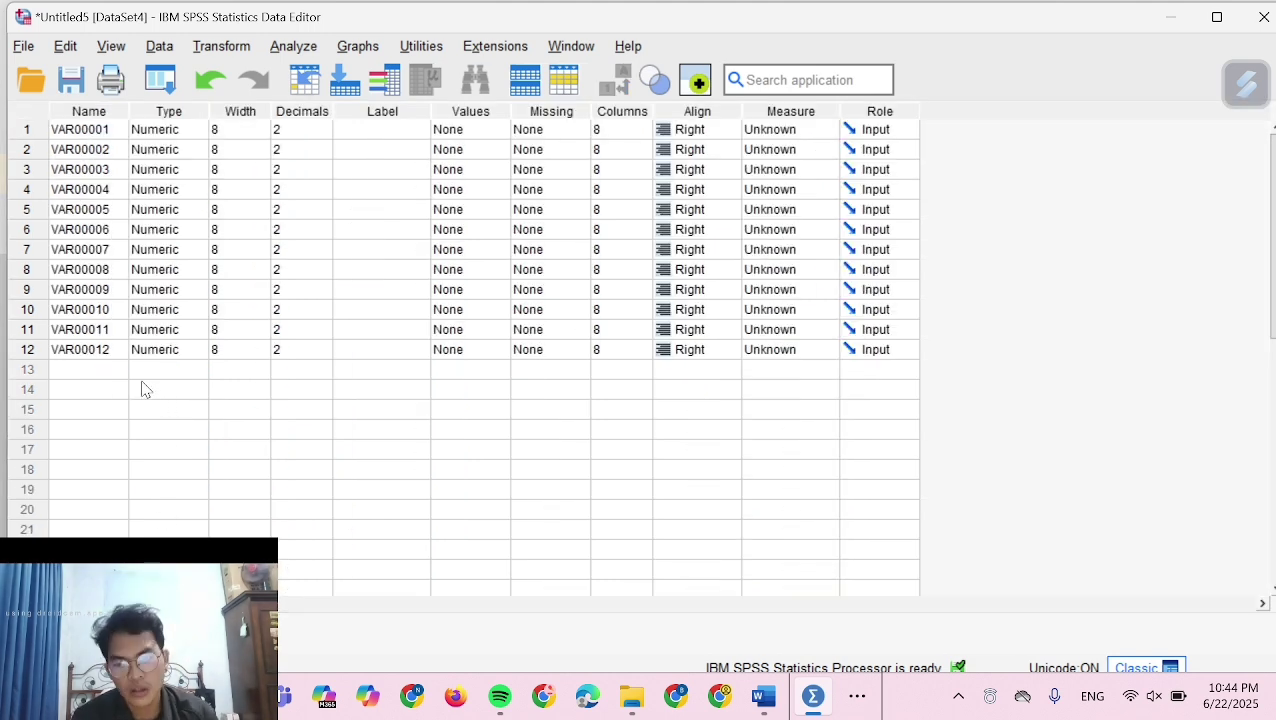
left_click(110, 351)
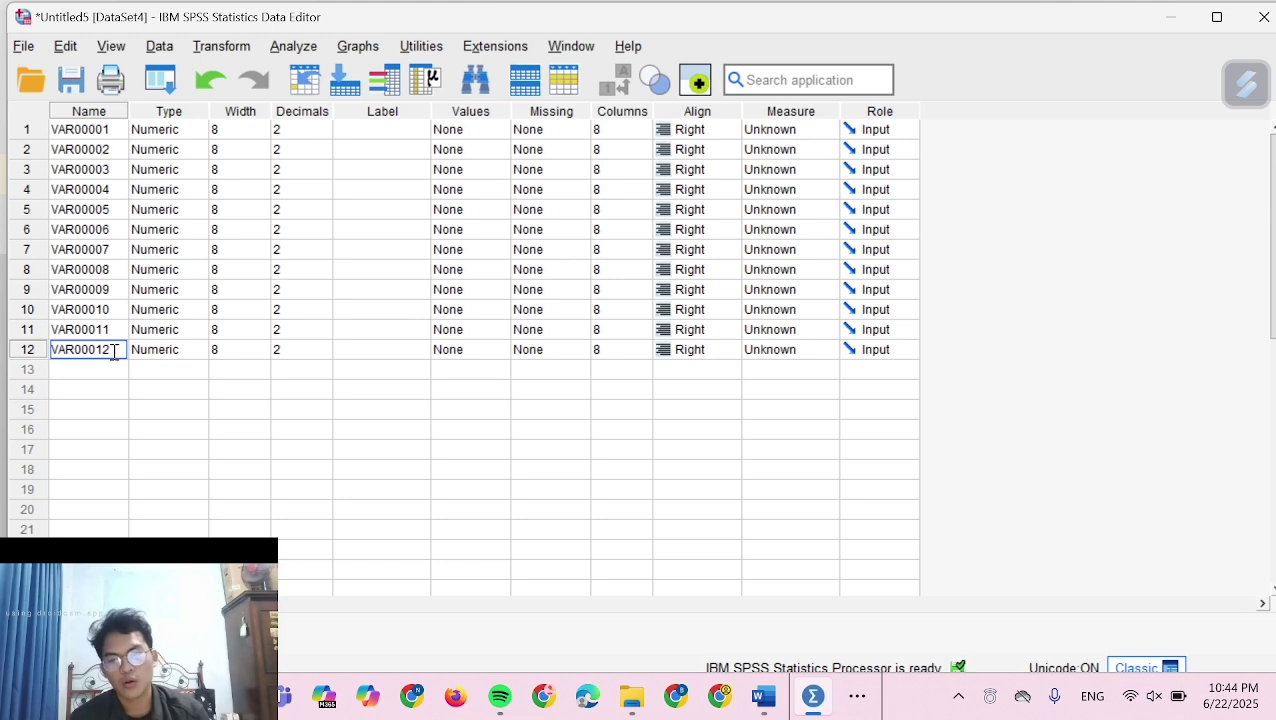
key("BackSpace")
key("BackSpace")
key("BackSpace")
key("BackSpace")
key("BackSpace")
key("BackSpace")
key("BackSpace")
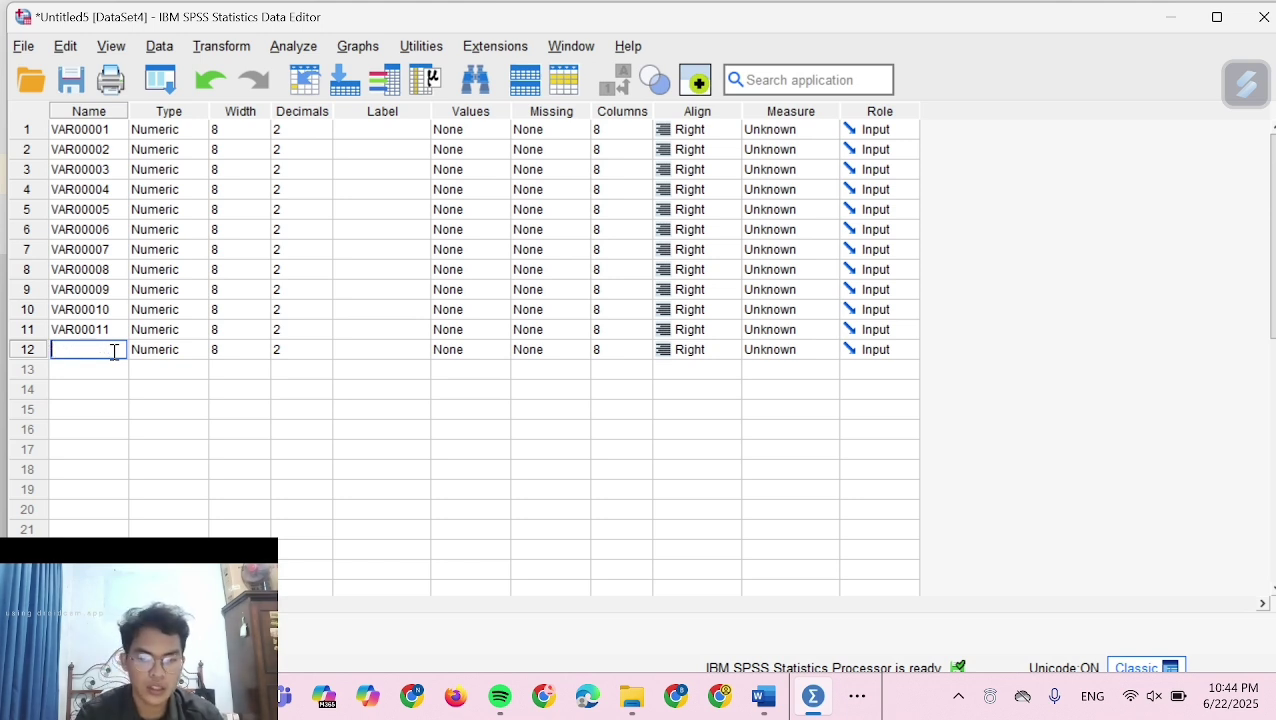
type("TOTAL")
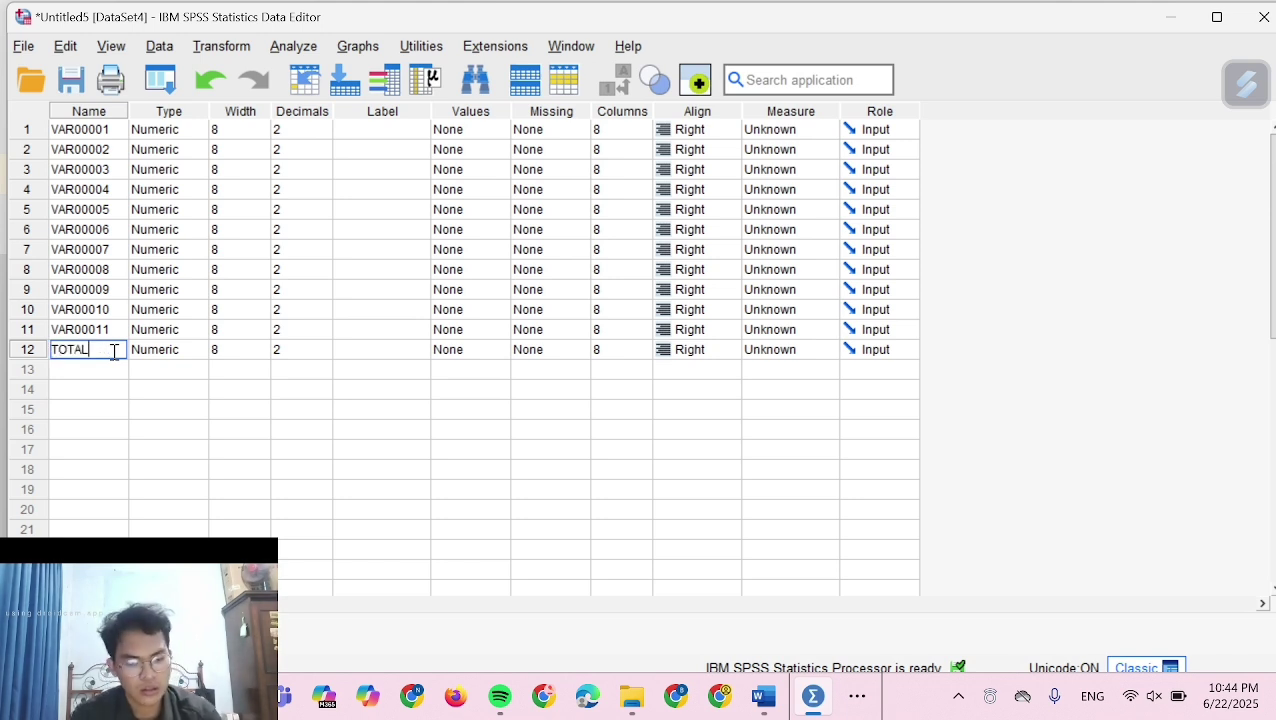
left_click(112, 632)
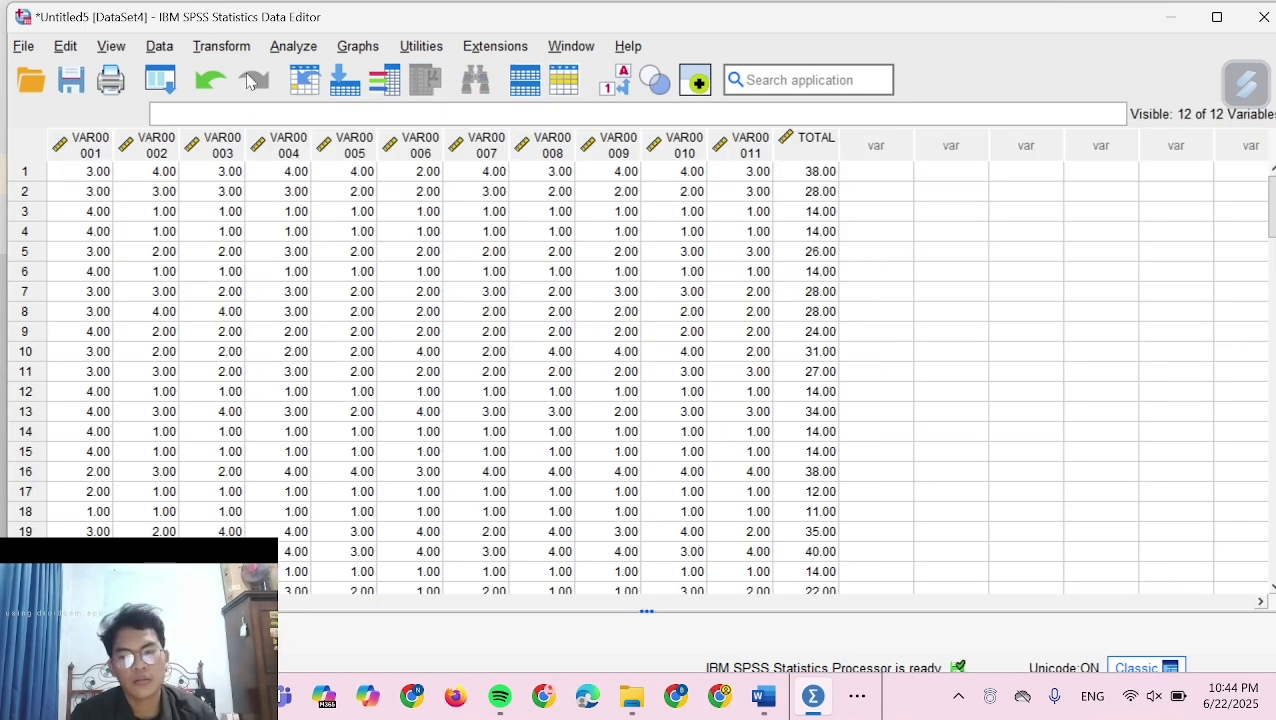
Start a Recode into Different Variables with TOTAL as the input variable
left_click(222, 50)
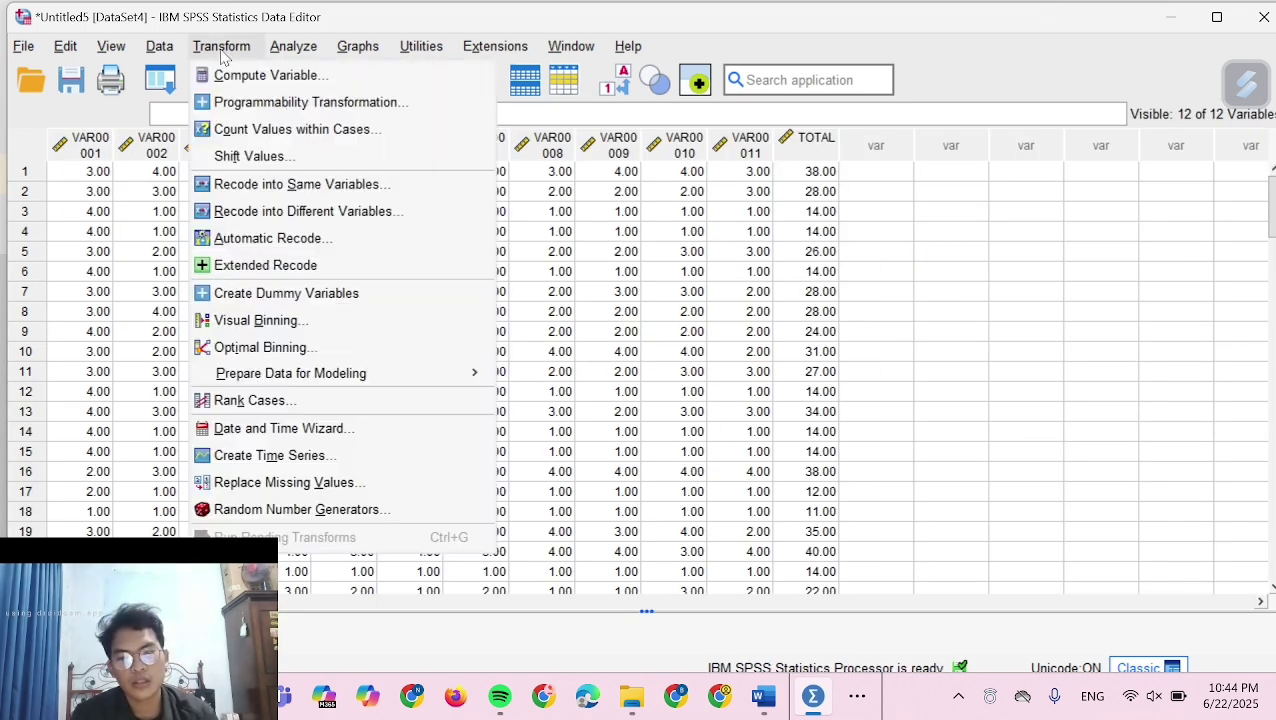
left_click(317, 218)
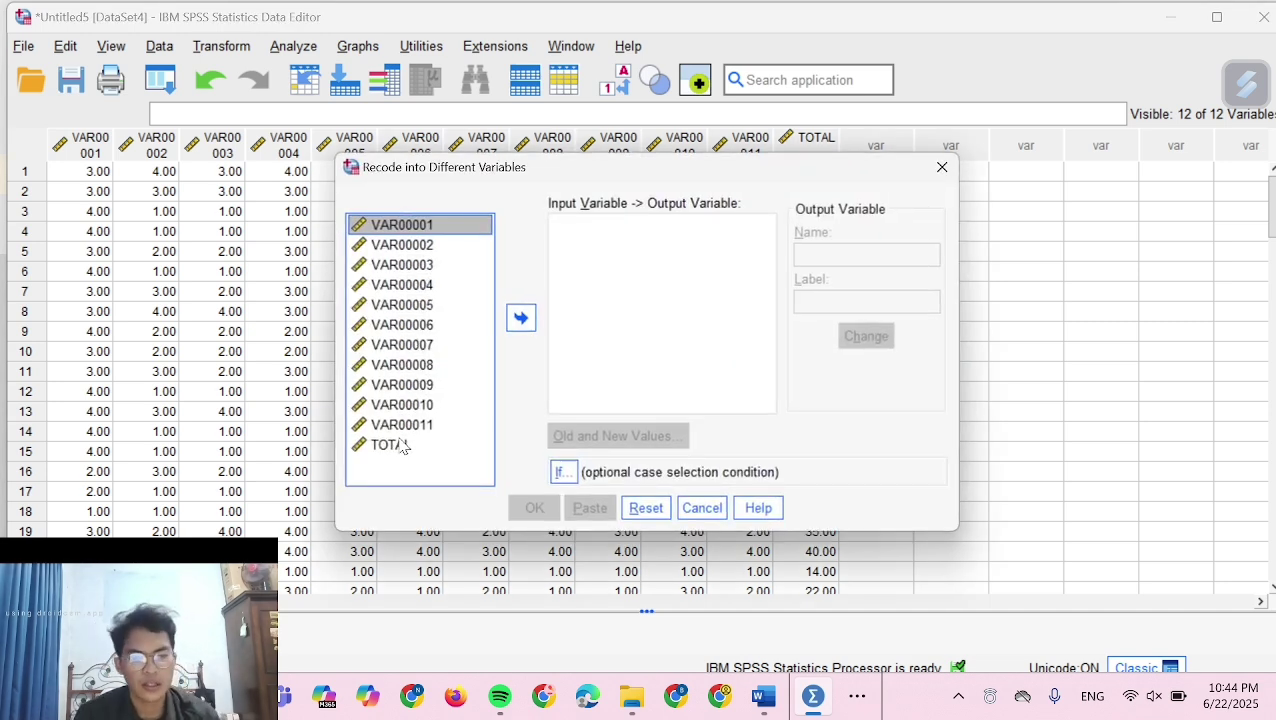
left_click(434, 444)
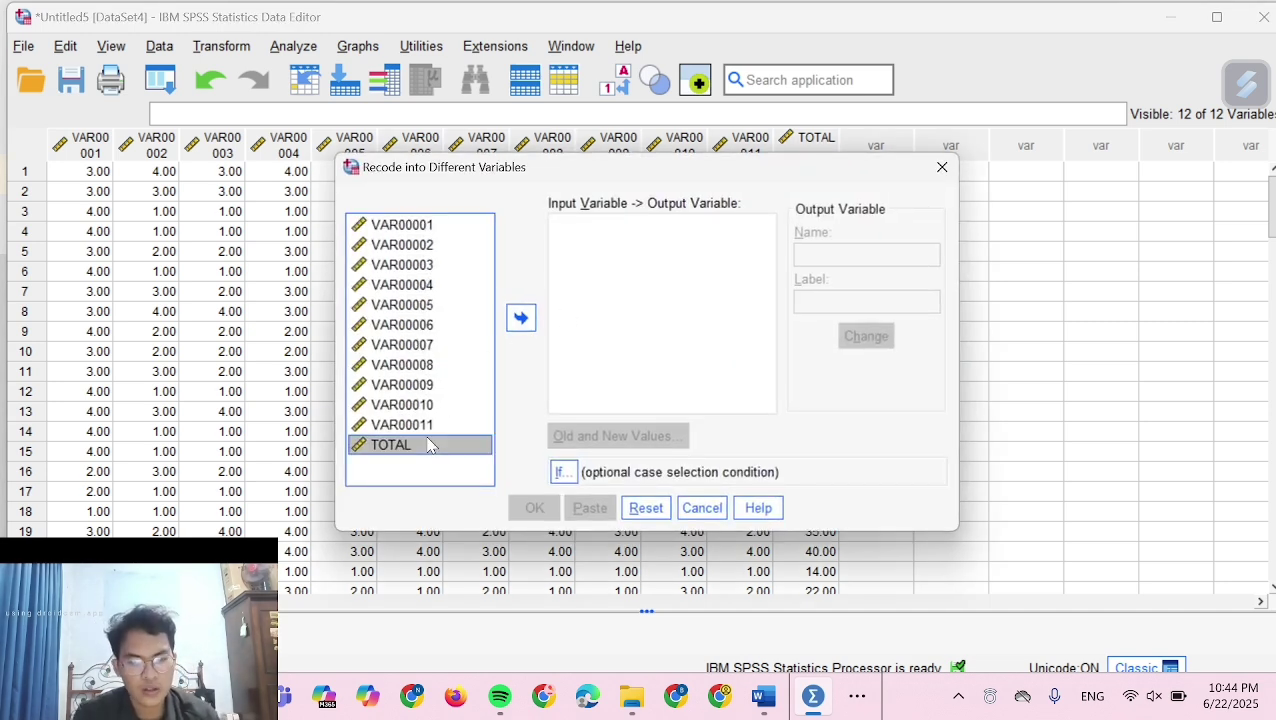
left_click(520, 318)
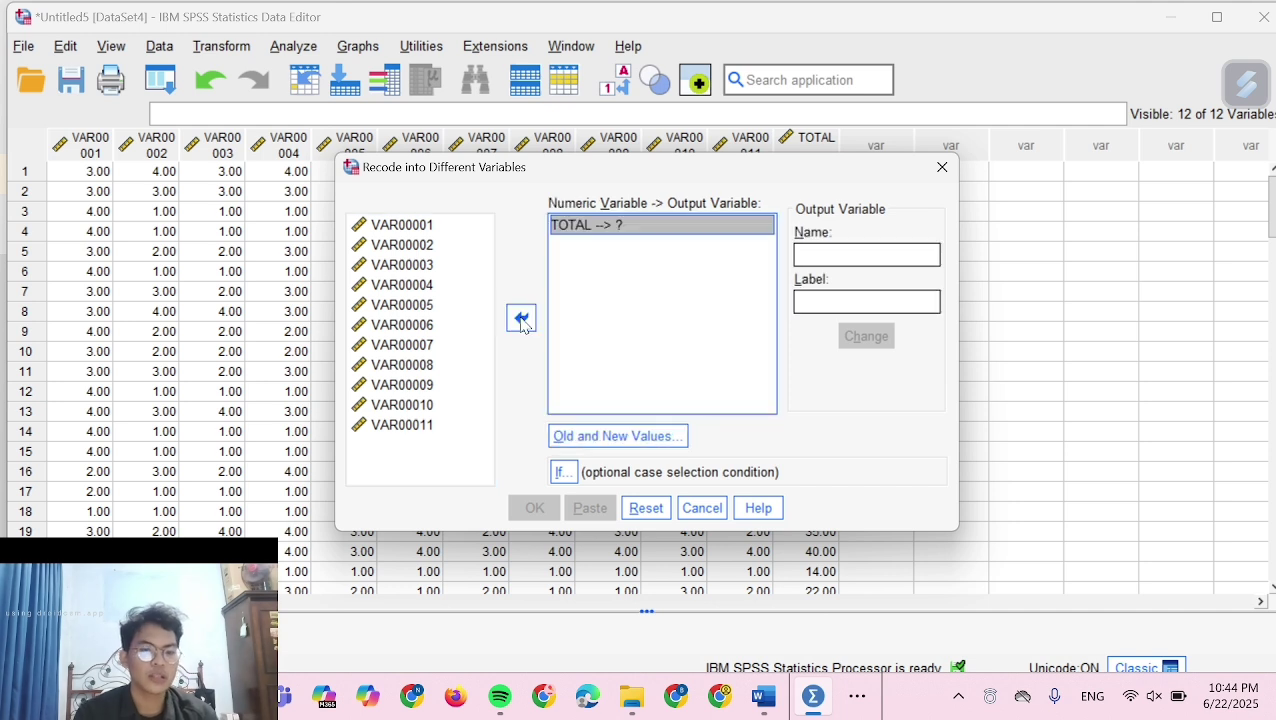
Assign KATEGORISAI as the output variable name for TOTAL and open the old and new value definitions
left_click(822, 253)
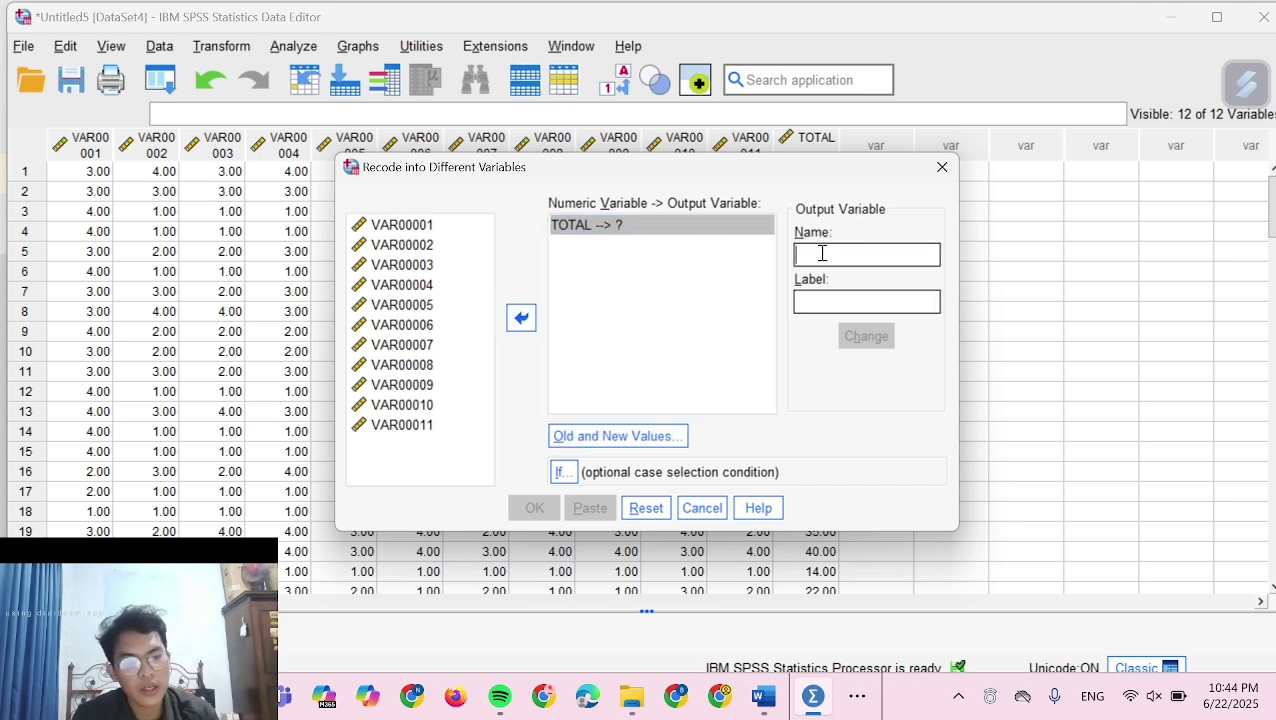
type("KATEGO")
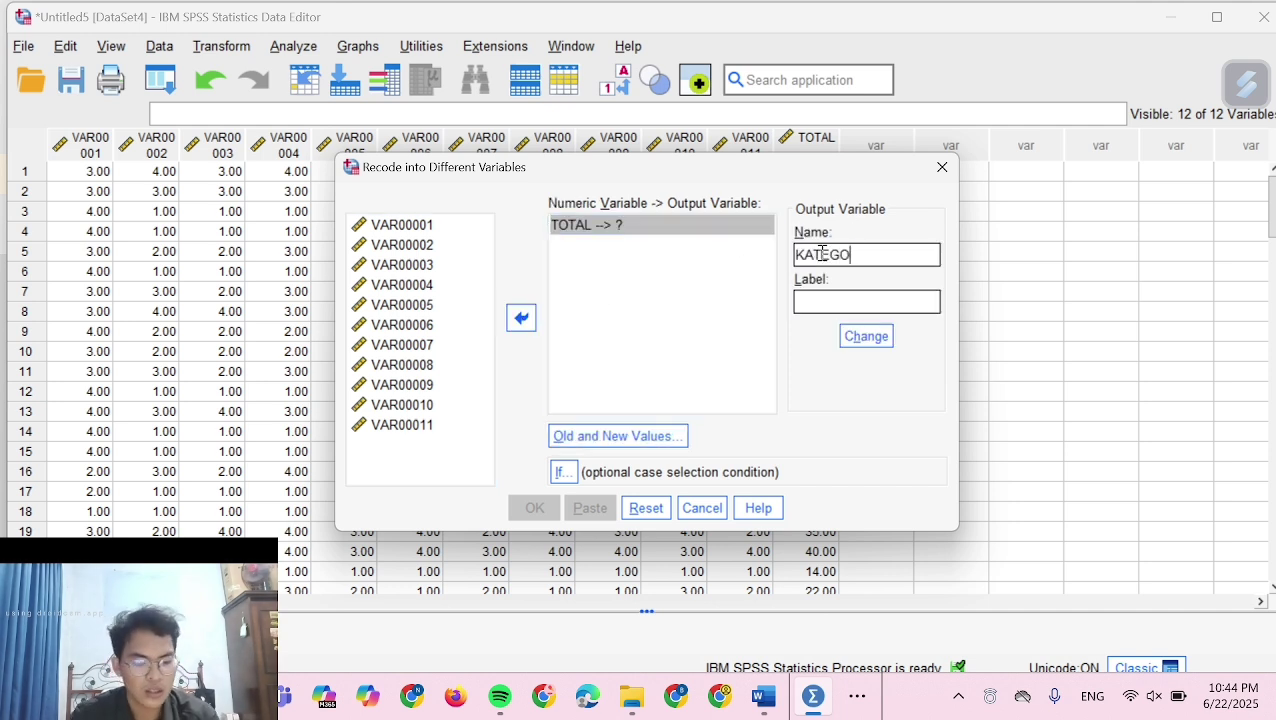
type("RISAI")
left_click(846, 336)
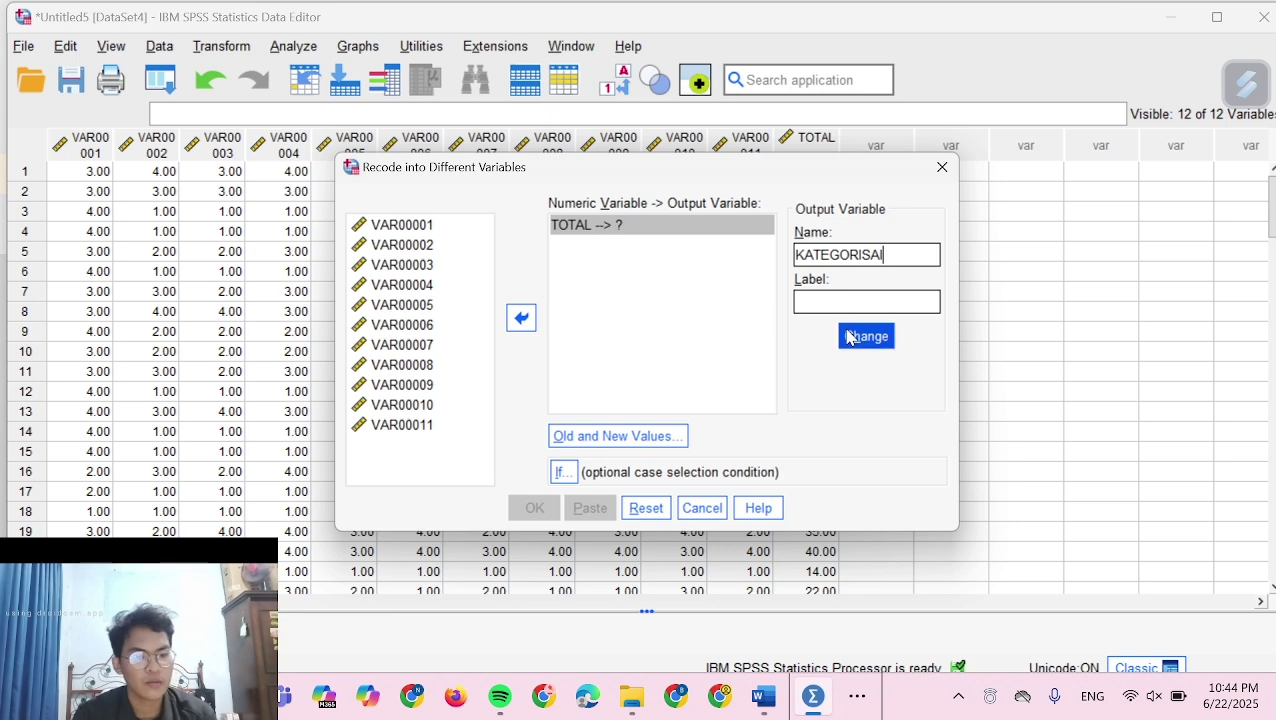
left_click(605, 450)
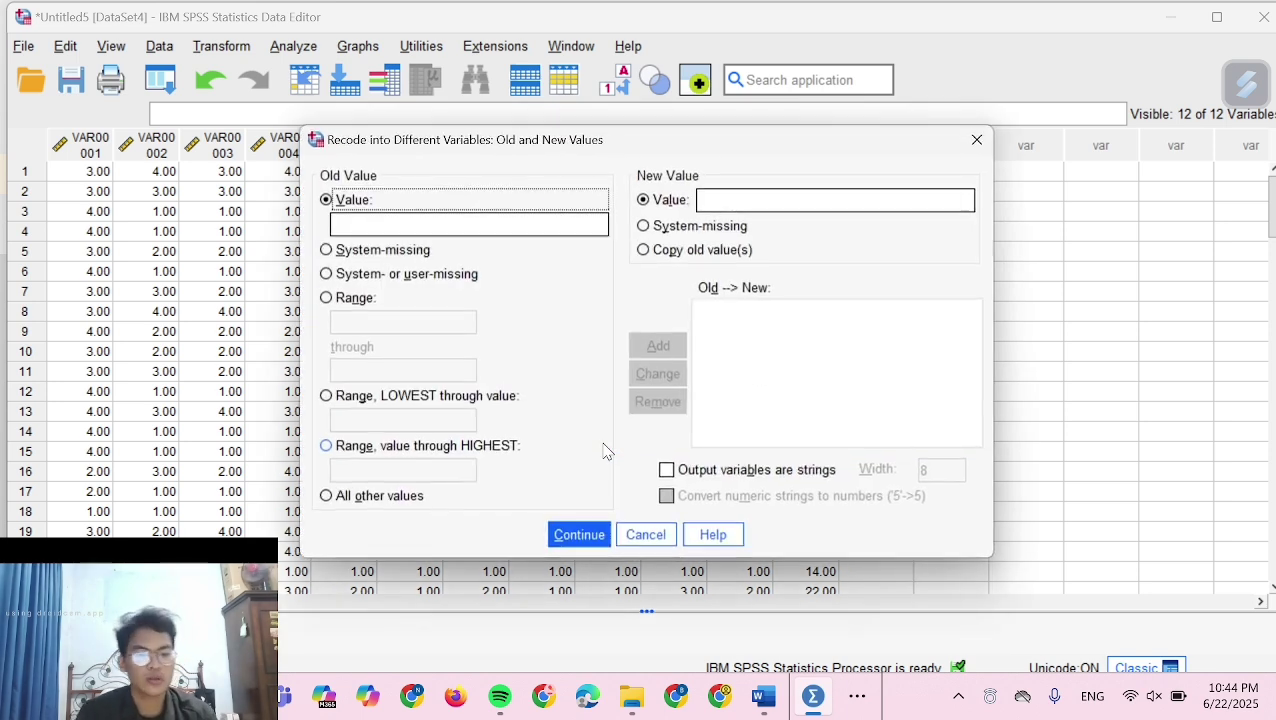
Check the low-category cut-off in the STRES AKADEMIK Notepad file and add a recode rule in SPSS mapping lowest through 21.5 to 1
left_click(727, 199)
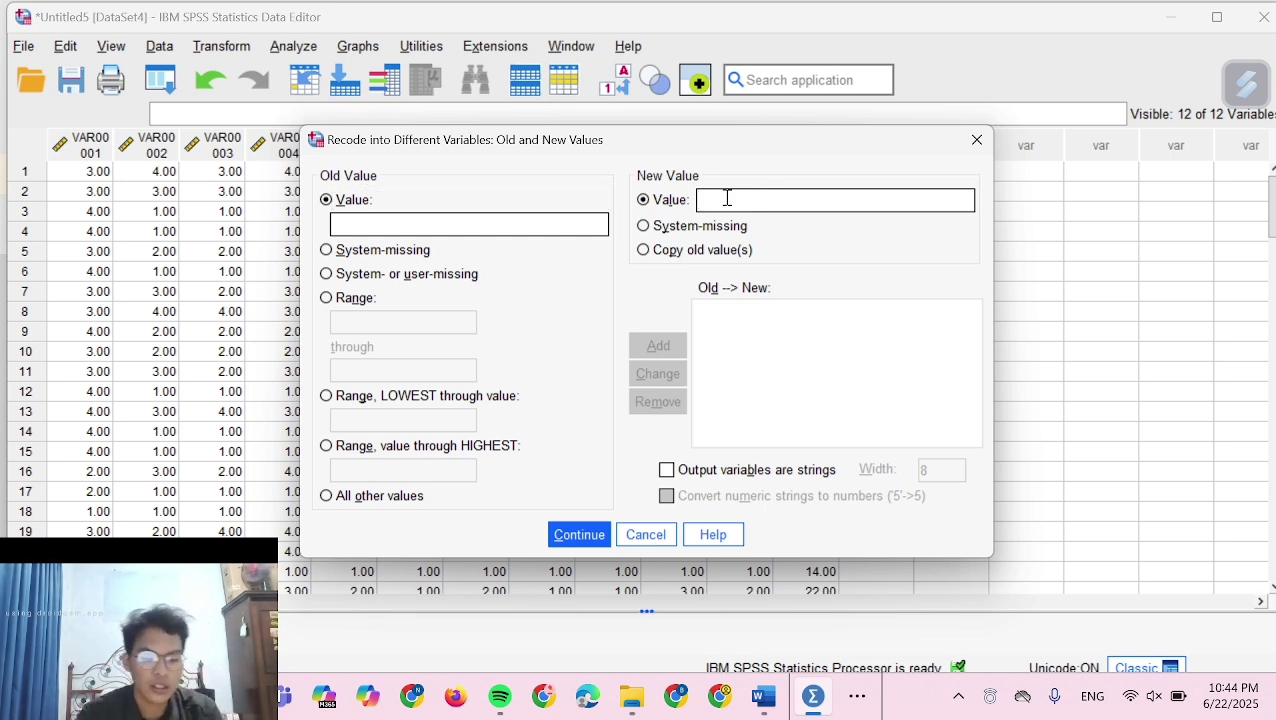
type("1")
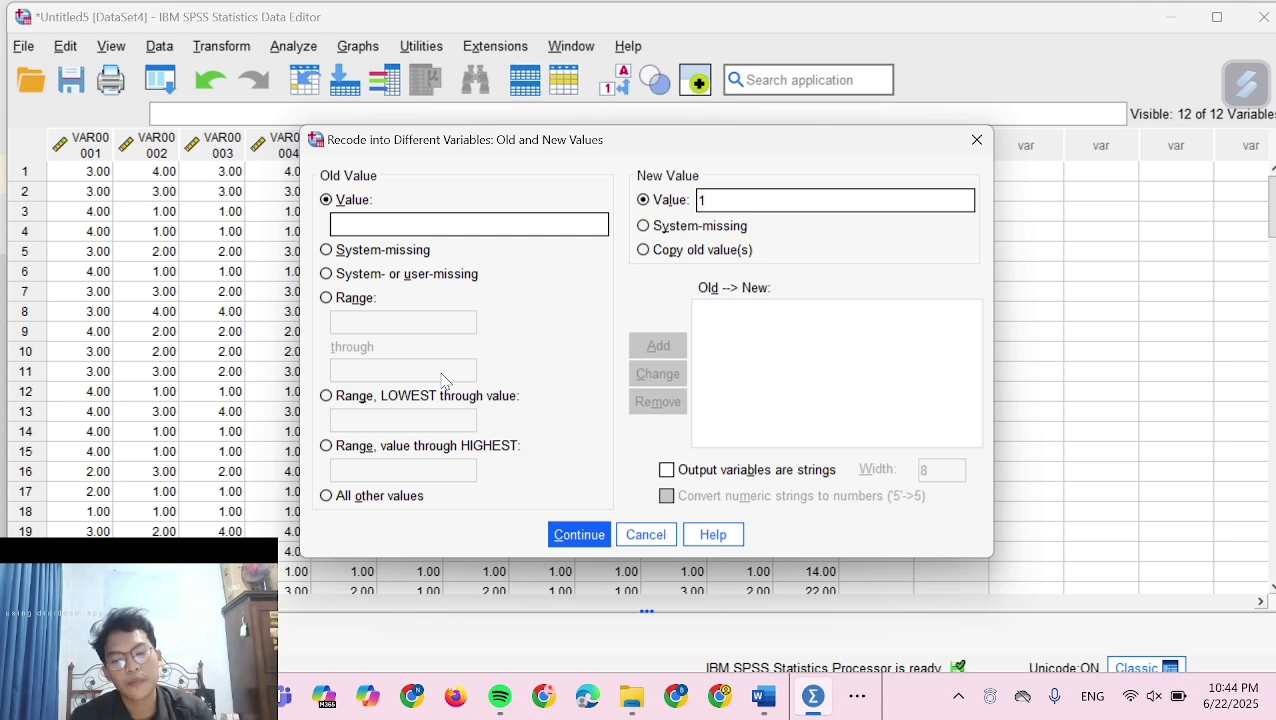
left_click(327, 397)
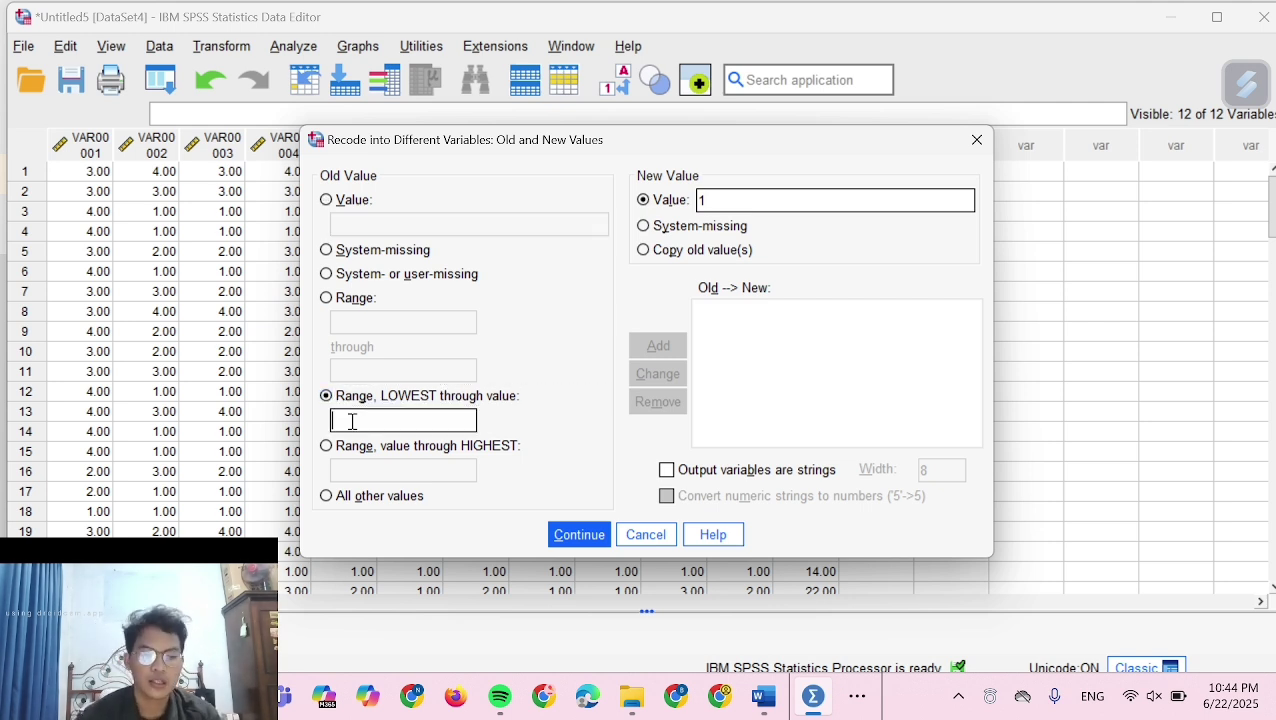
left_click(851, 708)
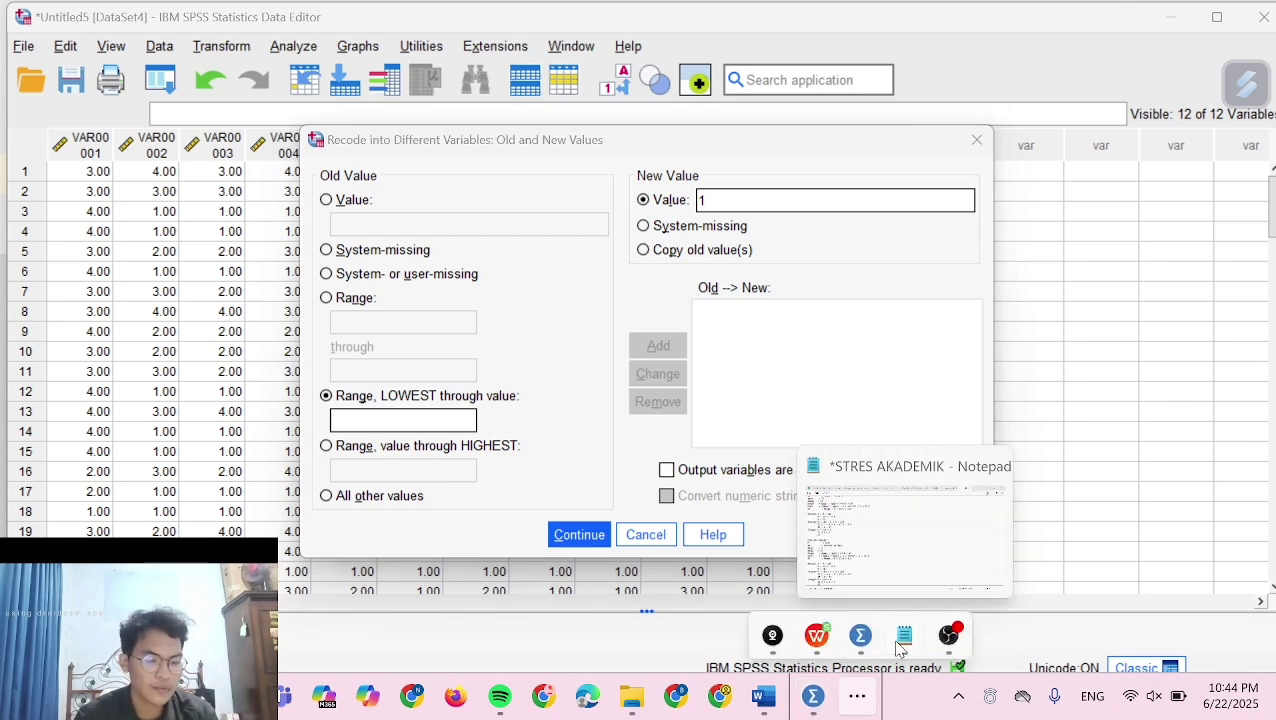
left_click(900, 648)
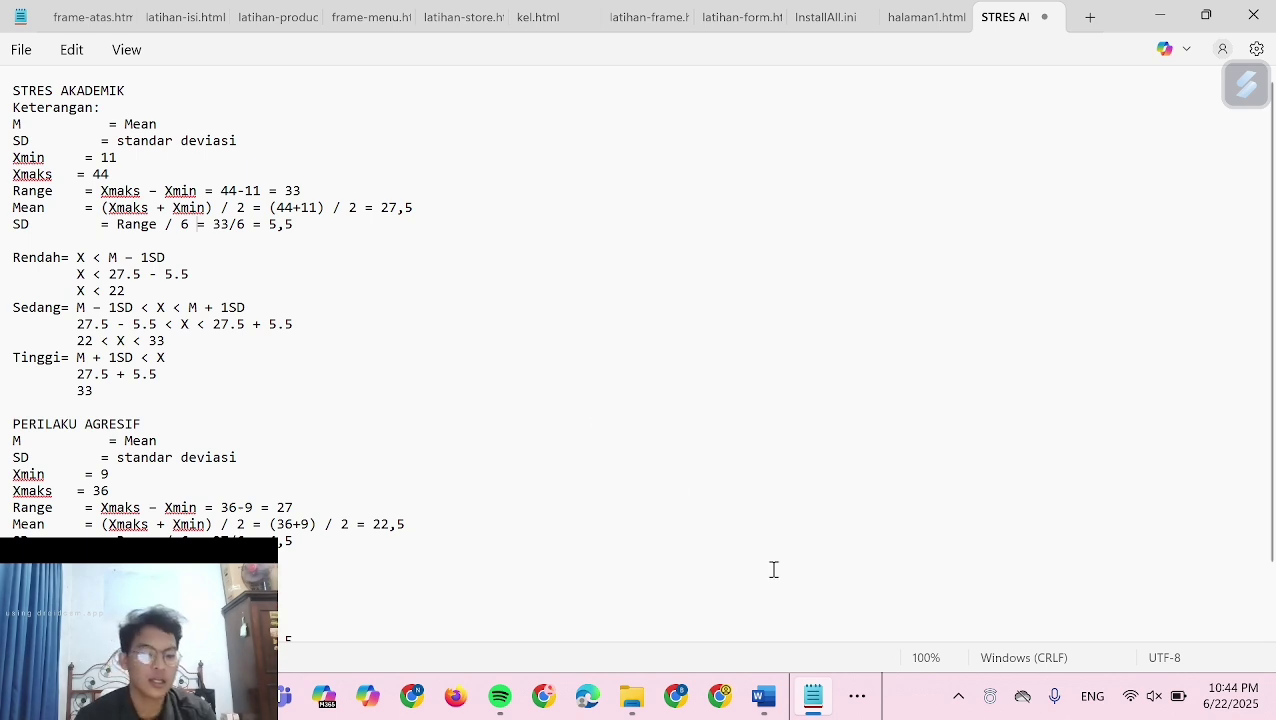
left_click(854, 700)
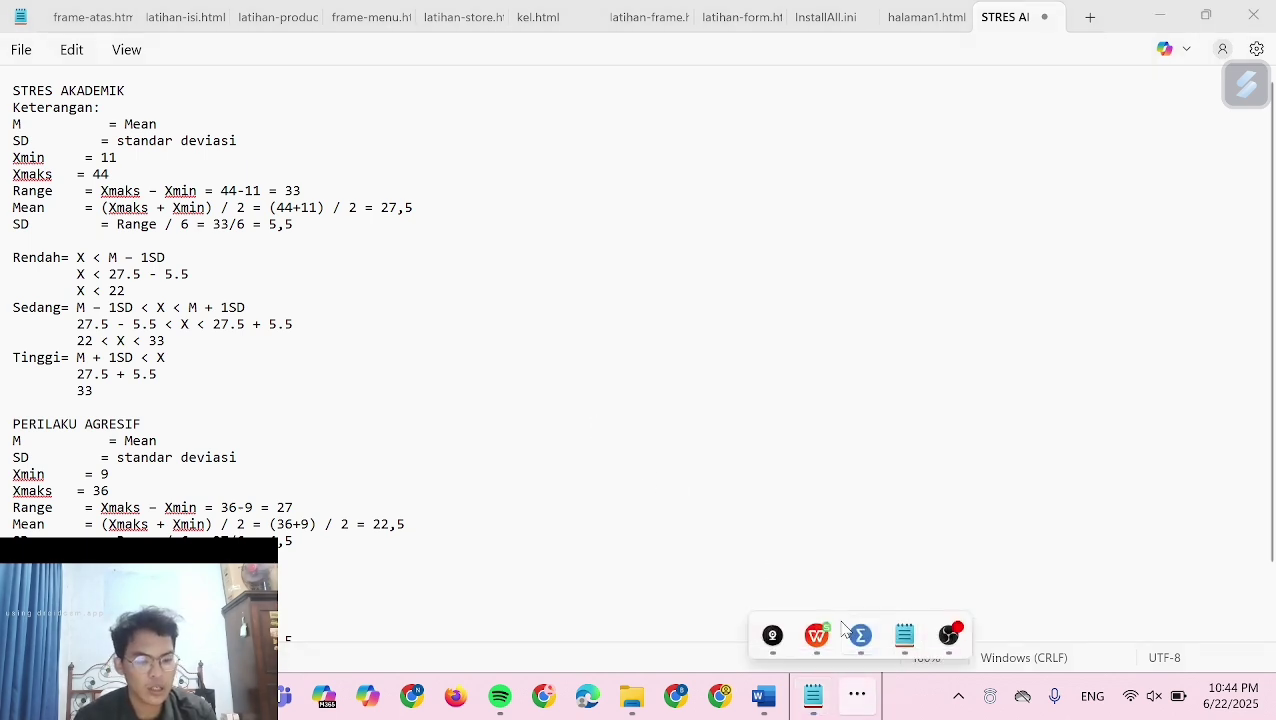
left_click(860, 635)
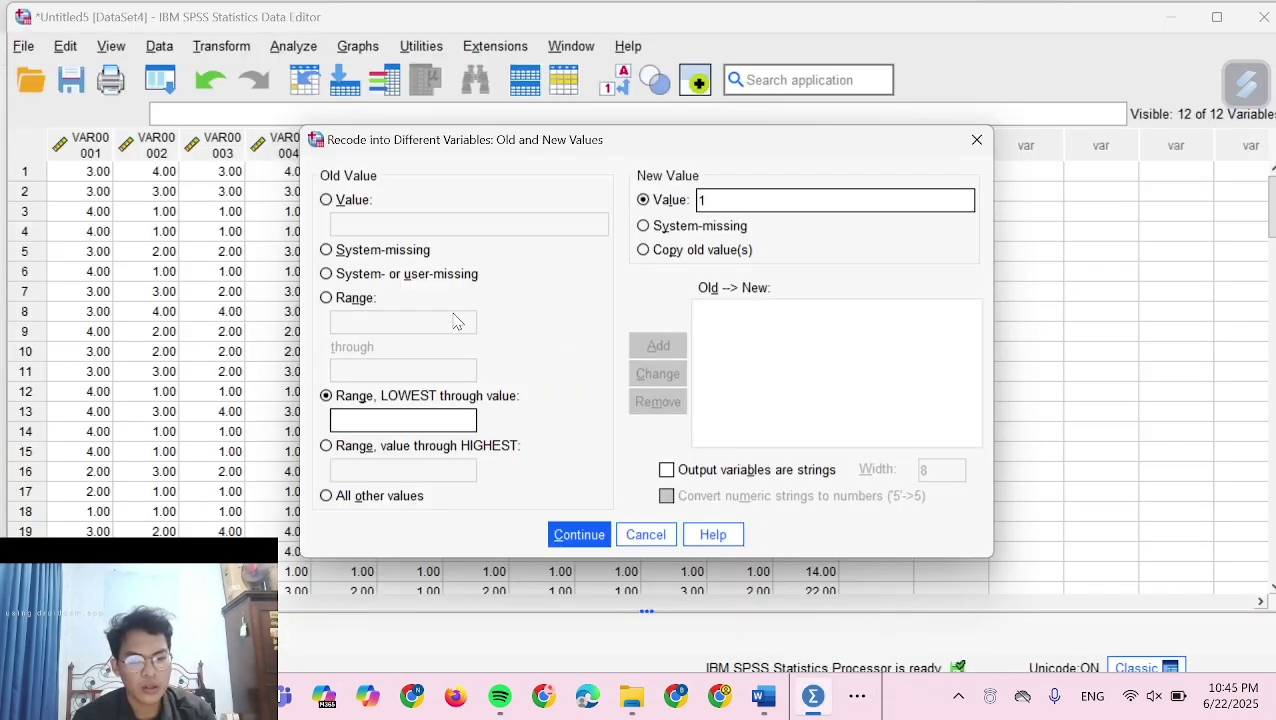
left_click(381, 413)
type("21")
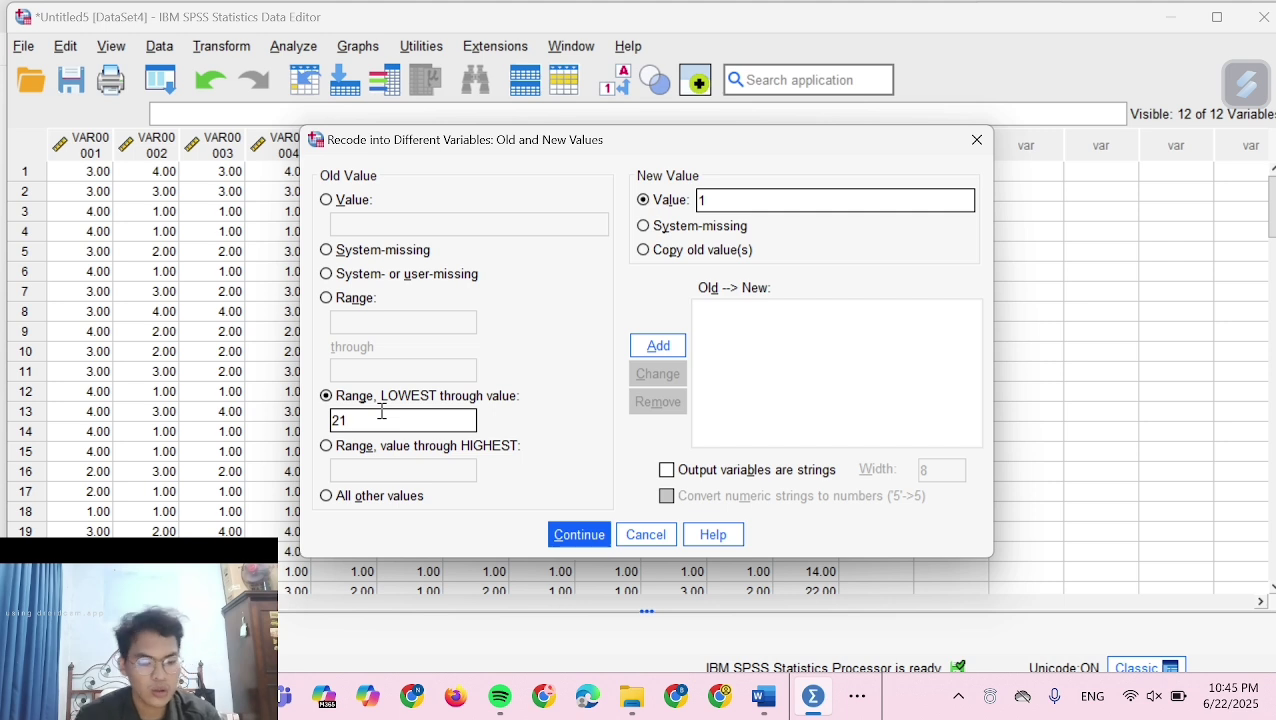
type(".5")
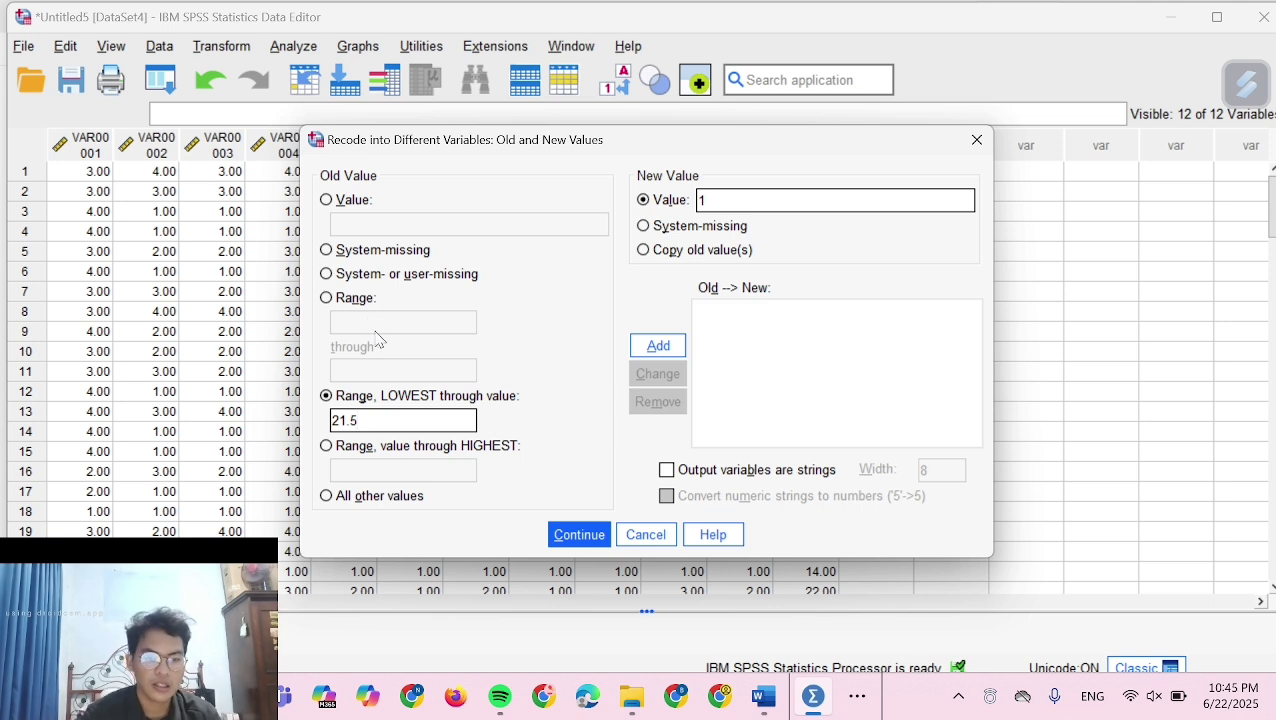
left_click(656, 346)
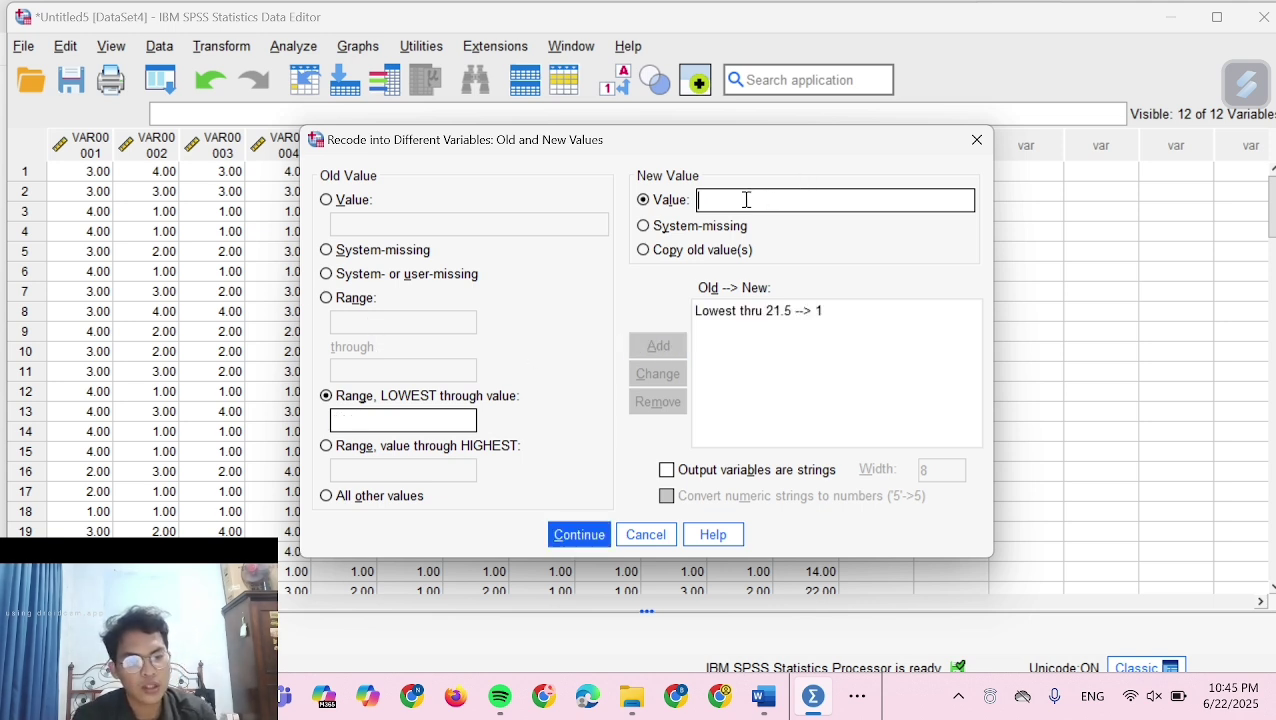
Check the medium-category limits in the Notepad file and add a recode rule in SPSS mapping the range 22 through 32.5 to 2
left_click(327, 299)
left_click(345, 323)
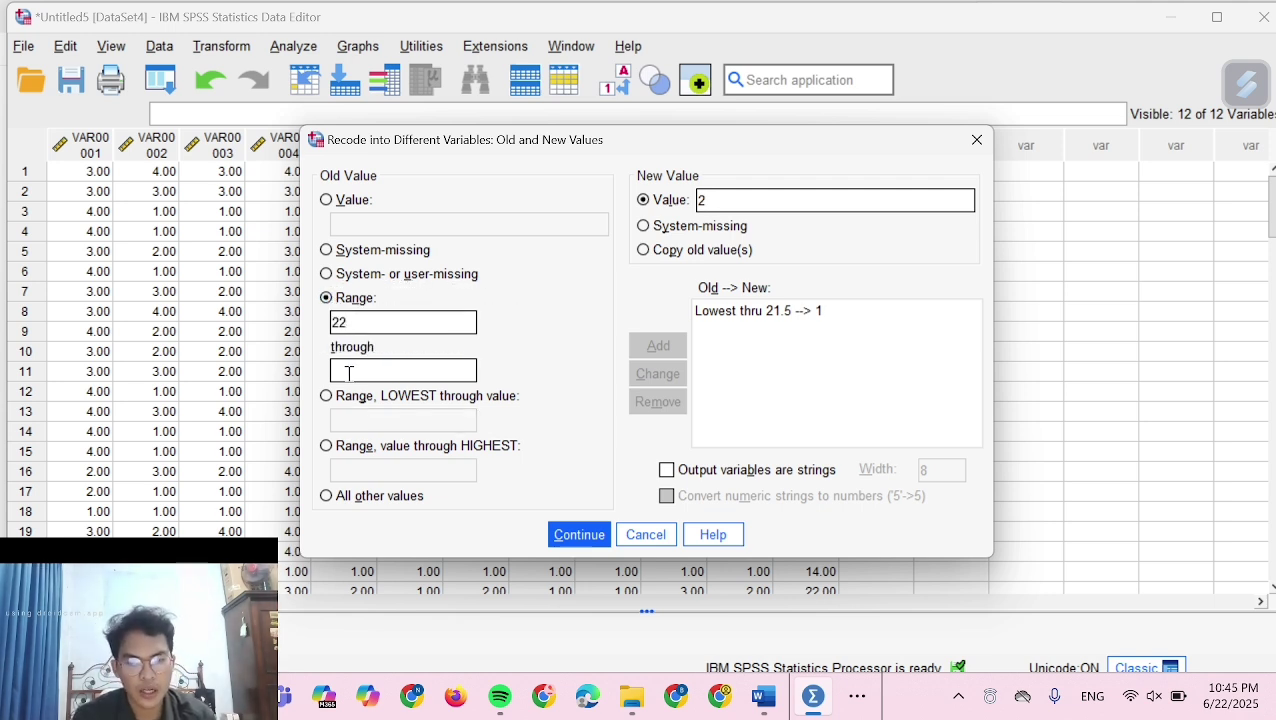
left_click(348, 372)
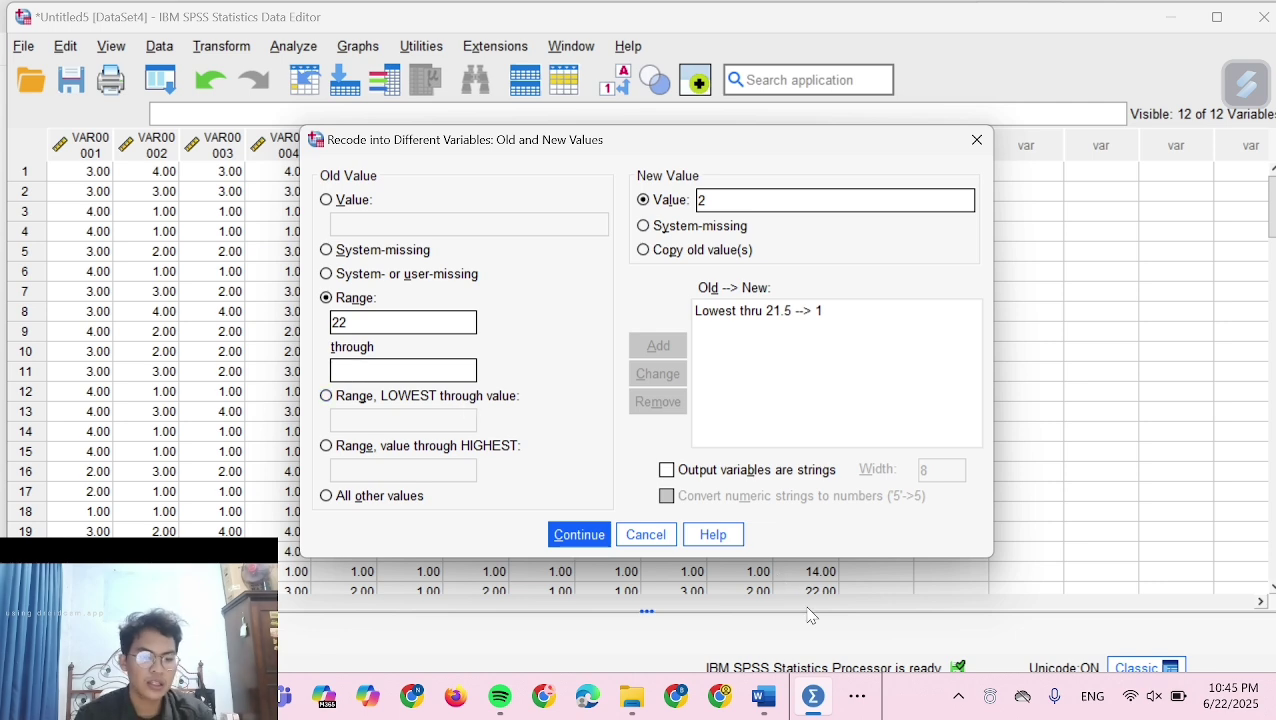
left_click(855, 697)
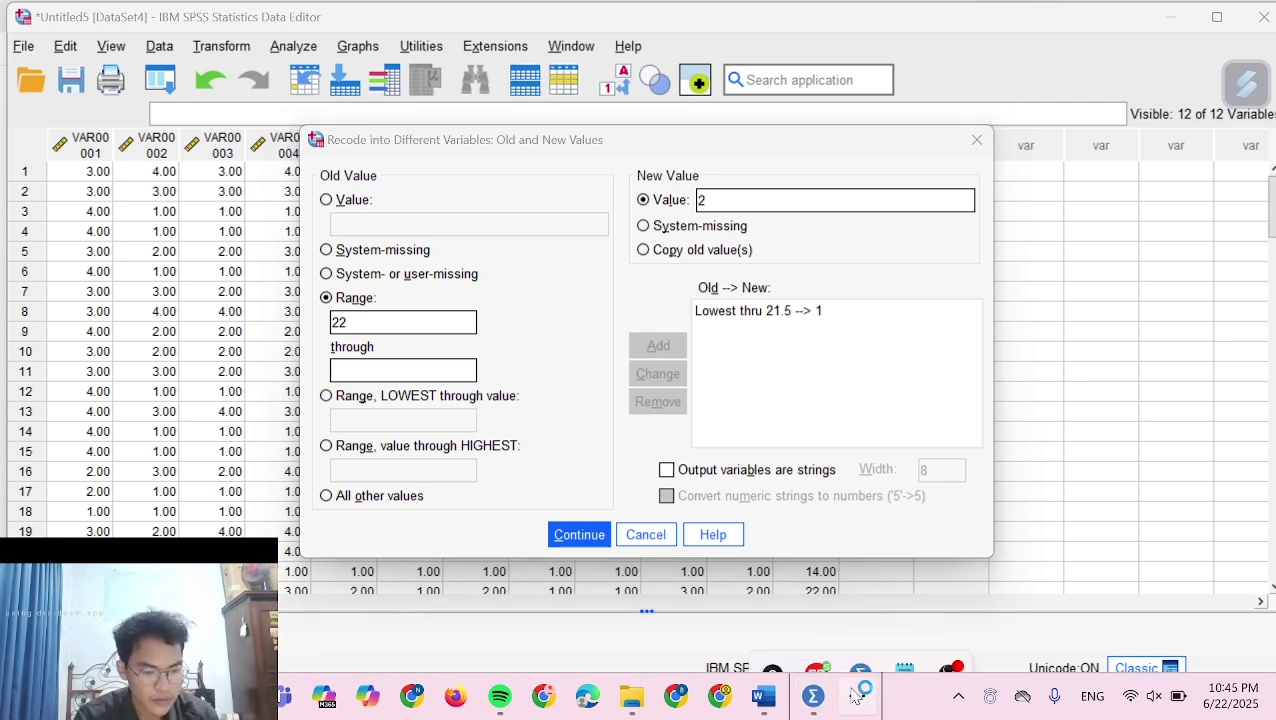
mouse_move(900, 648)
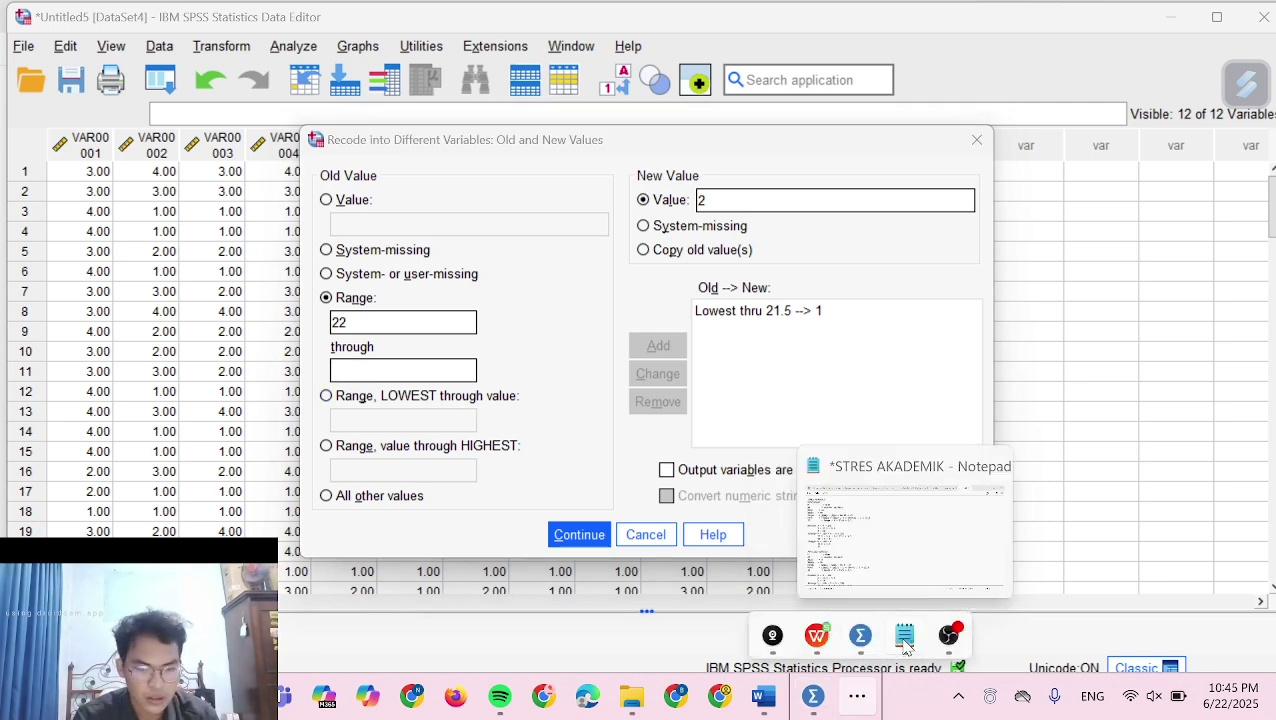
left_click(905, 640)
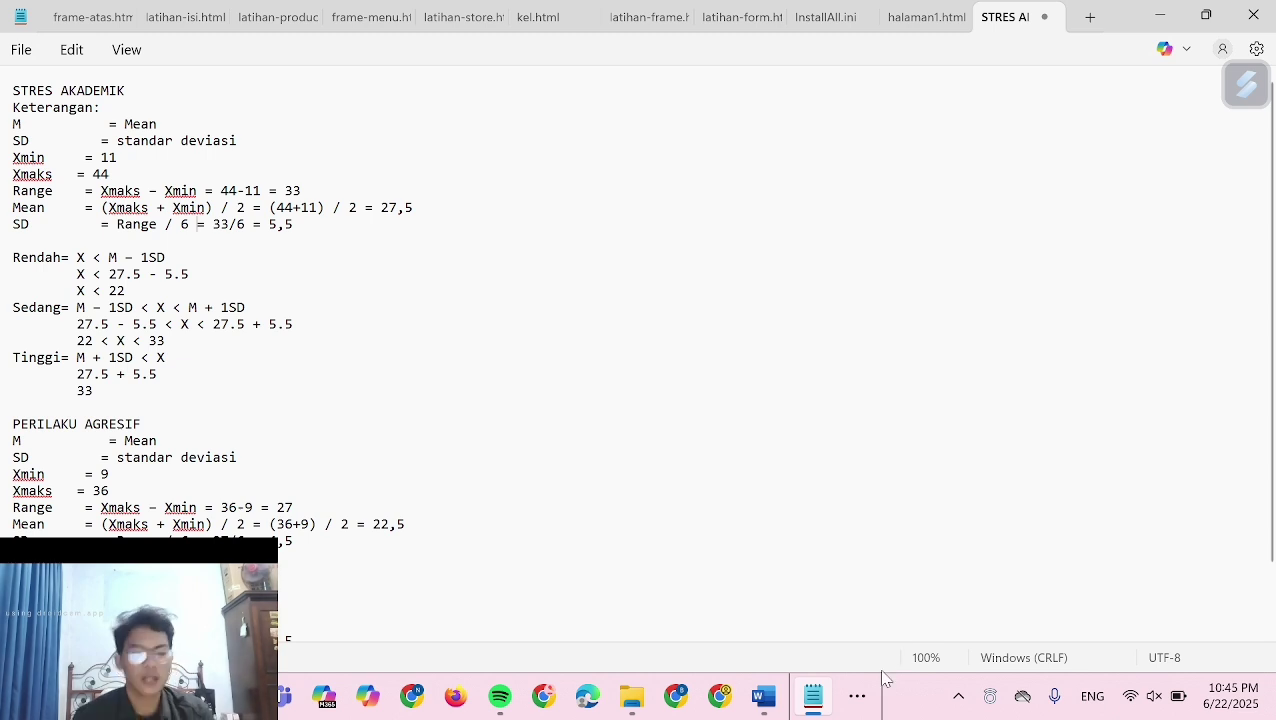
left_click(857, 700)
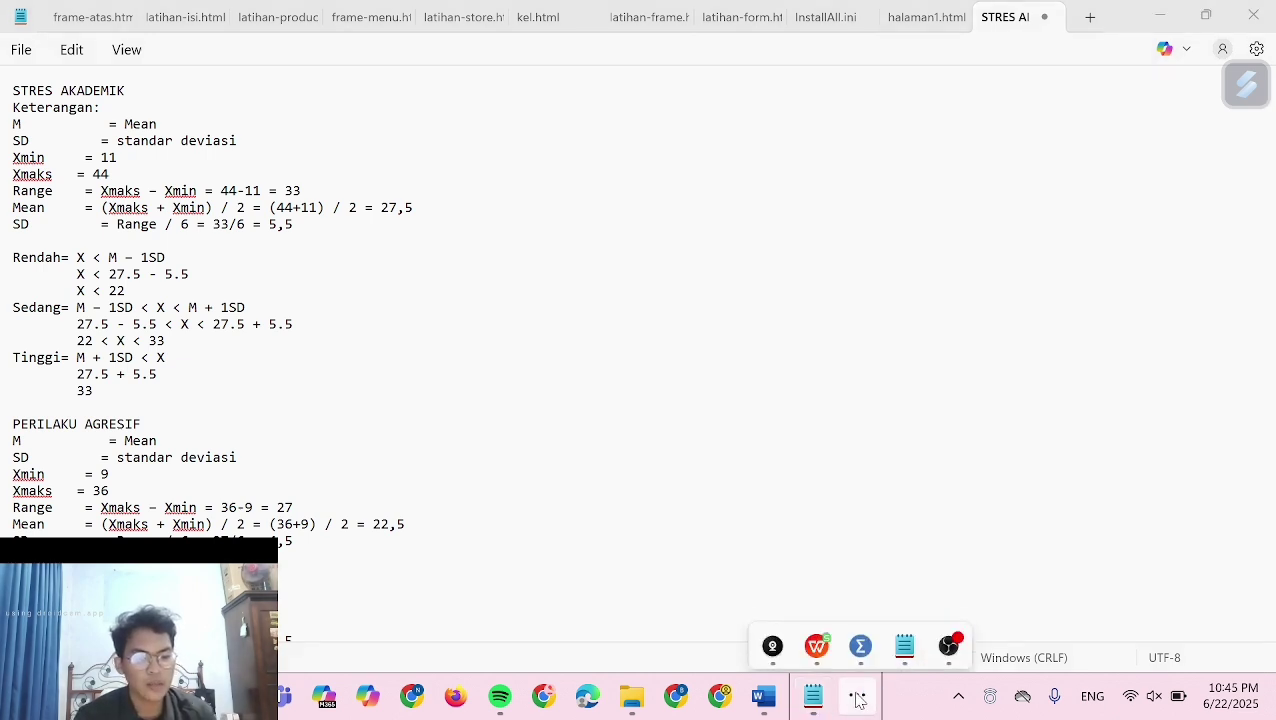
left_click(859, 638)
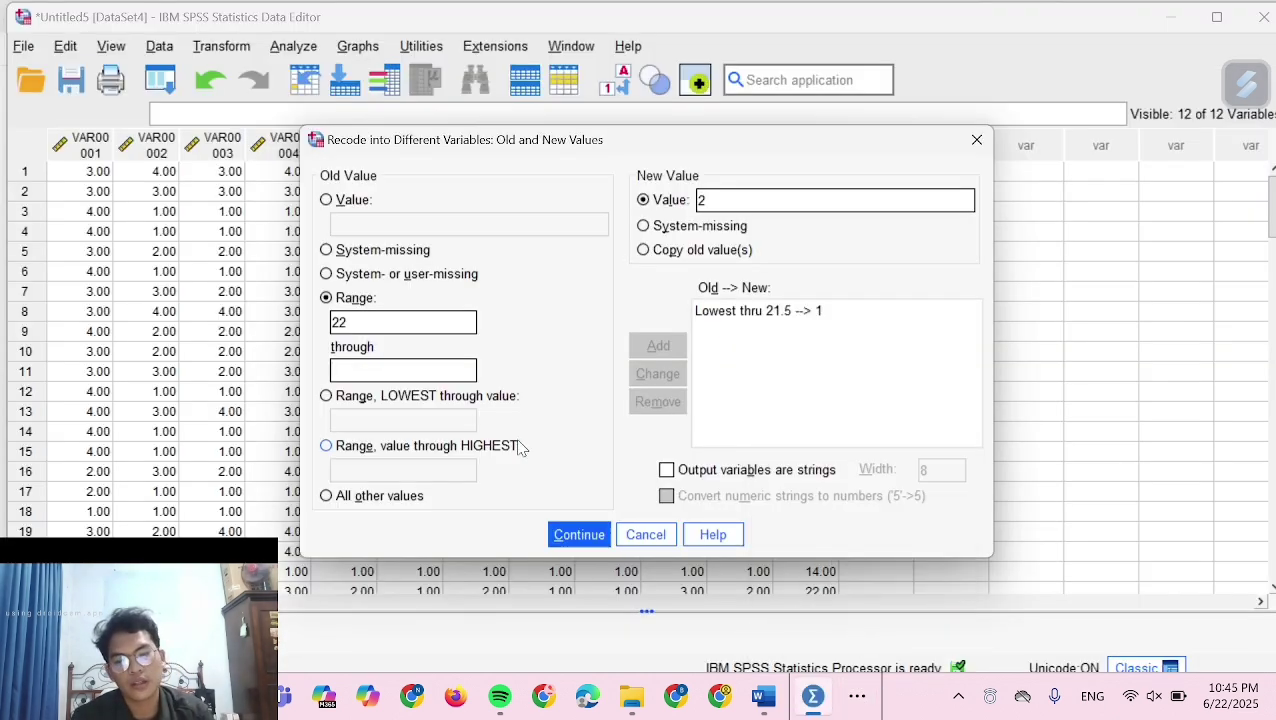
type("32.5")
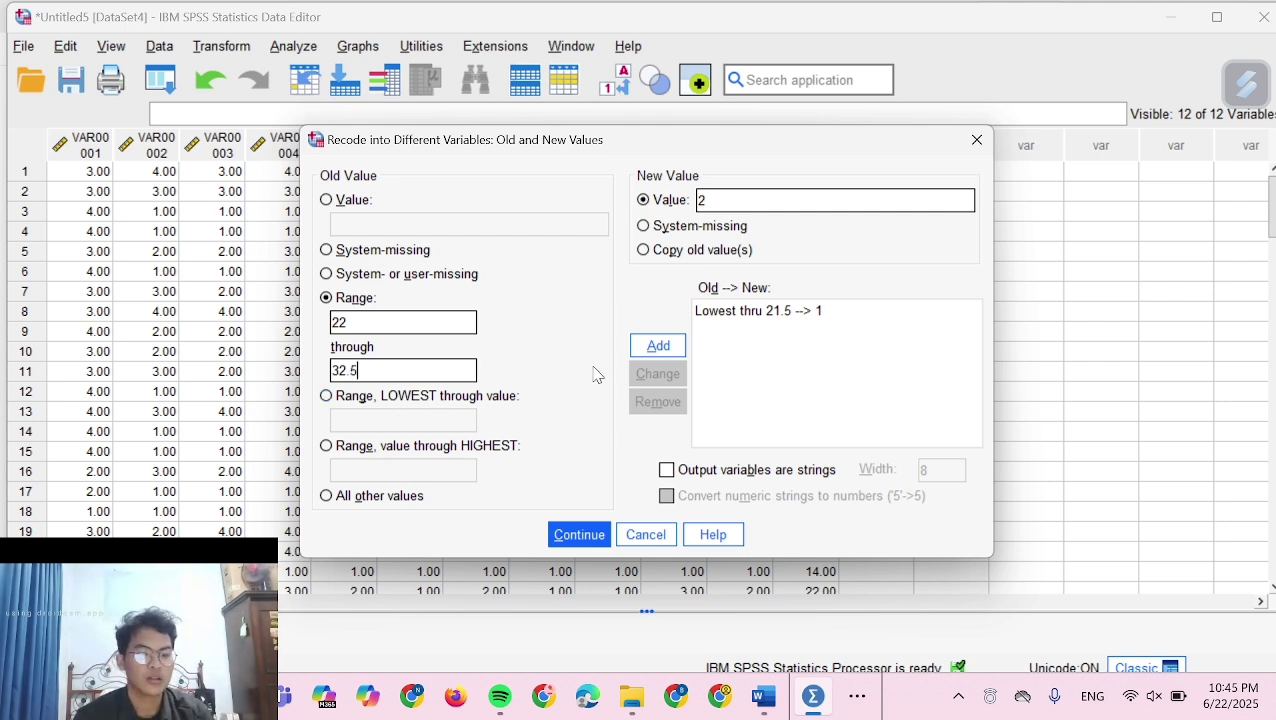
left_click(658, 348)
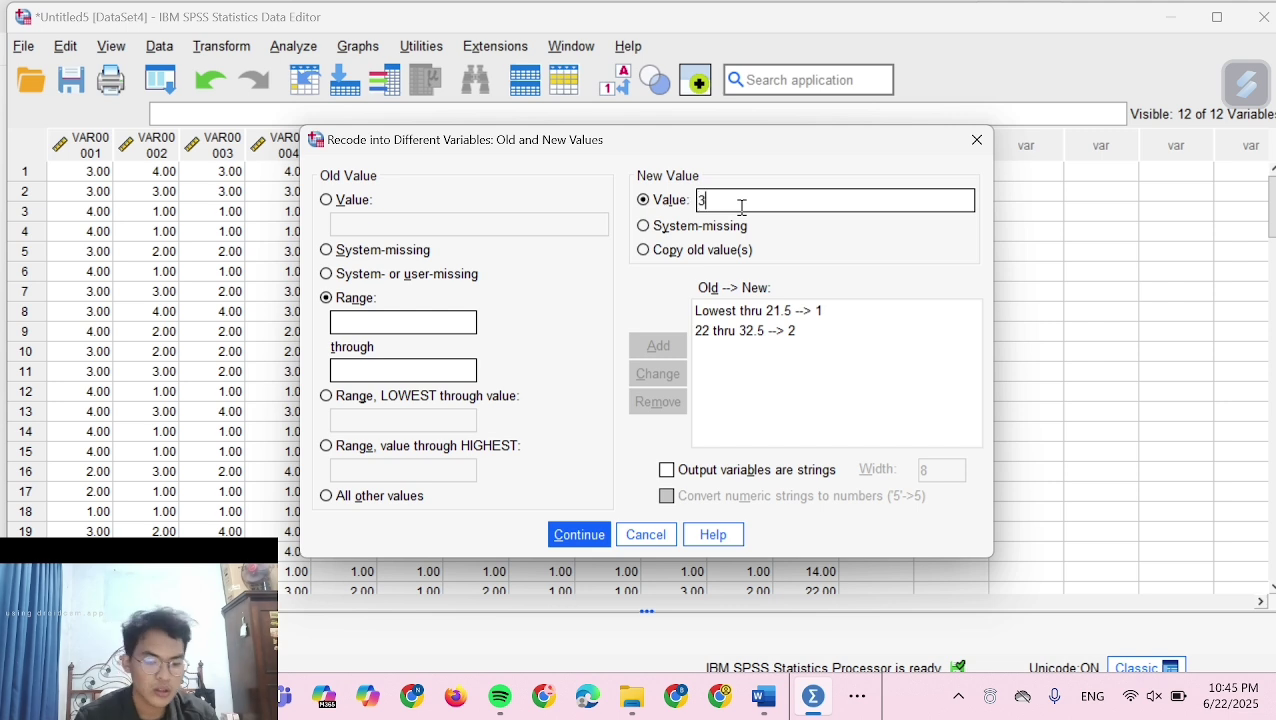
Add a recode rule mapping 33 through highest to 3 and run the recode of TOTAL into KATEGORISAI
left_click(327, 447)
left_click(361, 475)
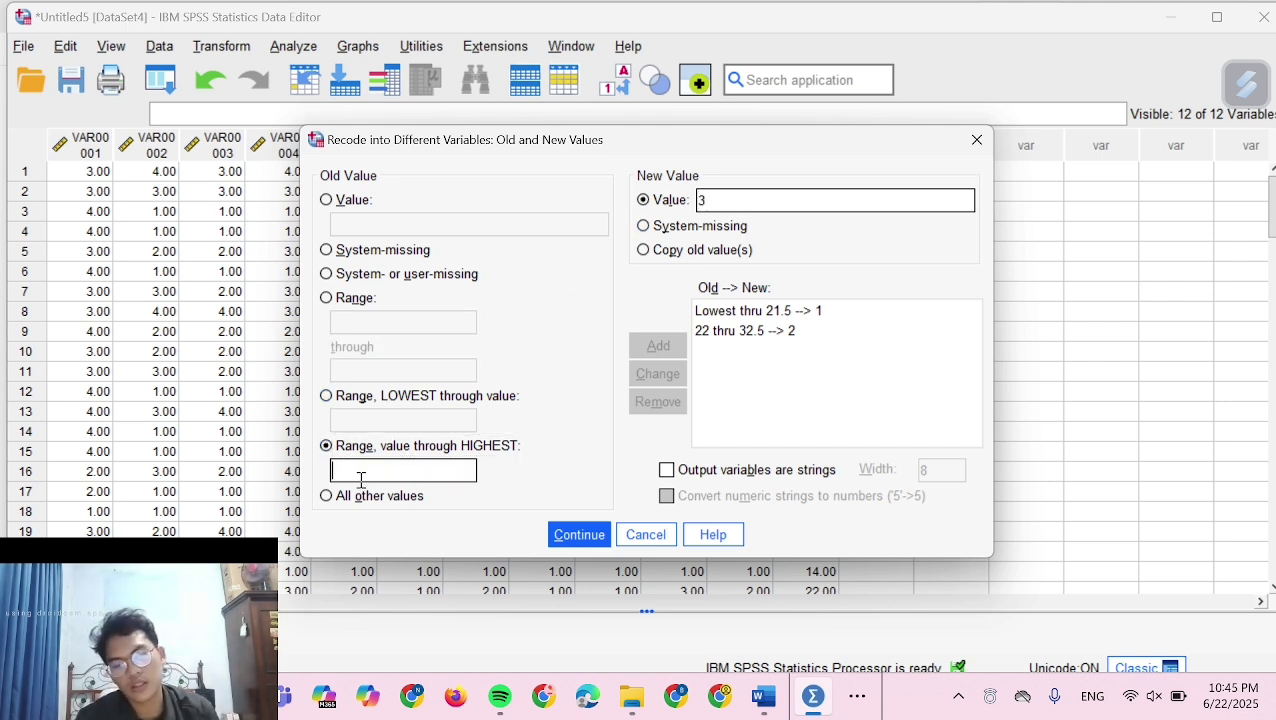
type("33")
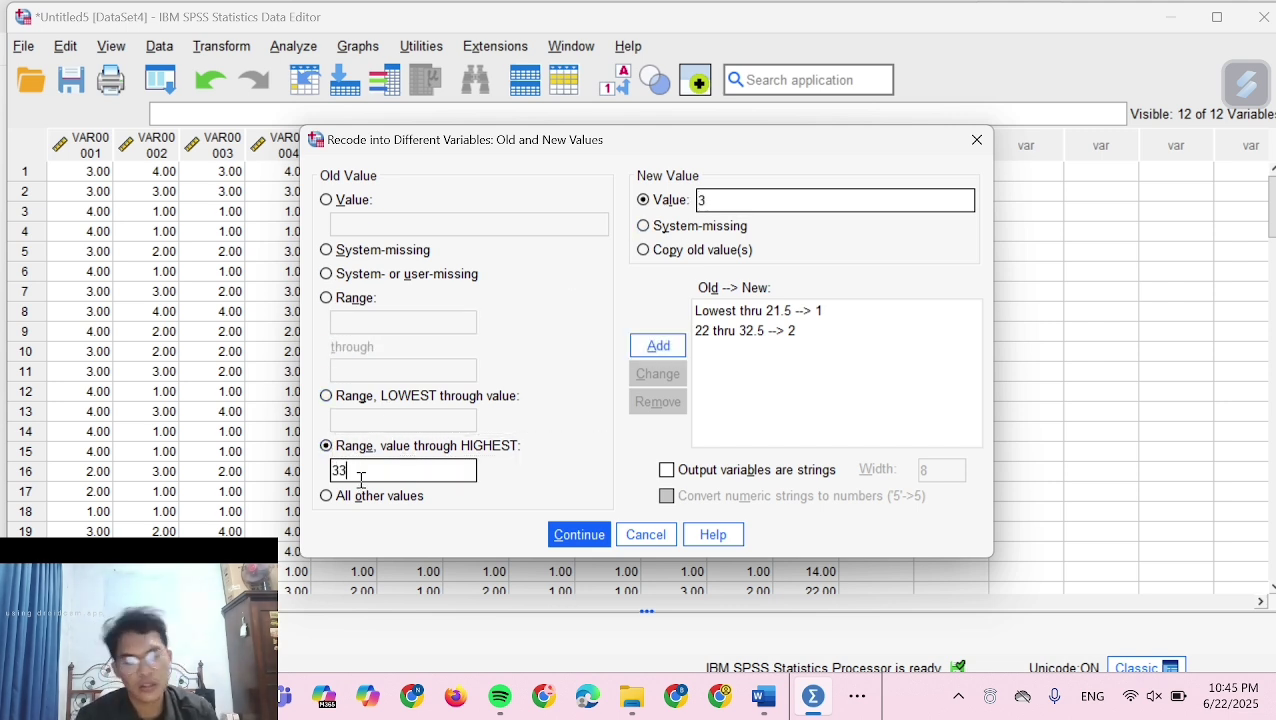
left_click(658, 345)
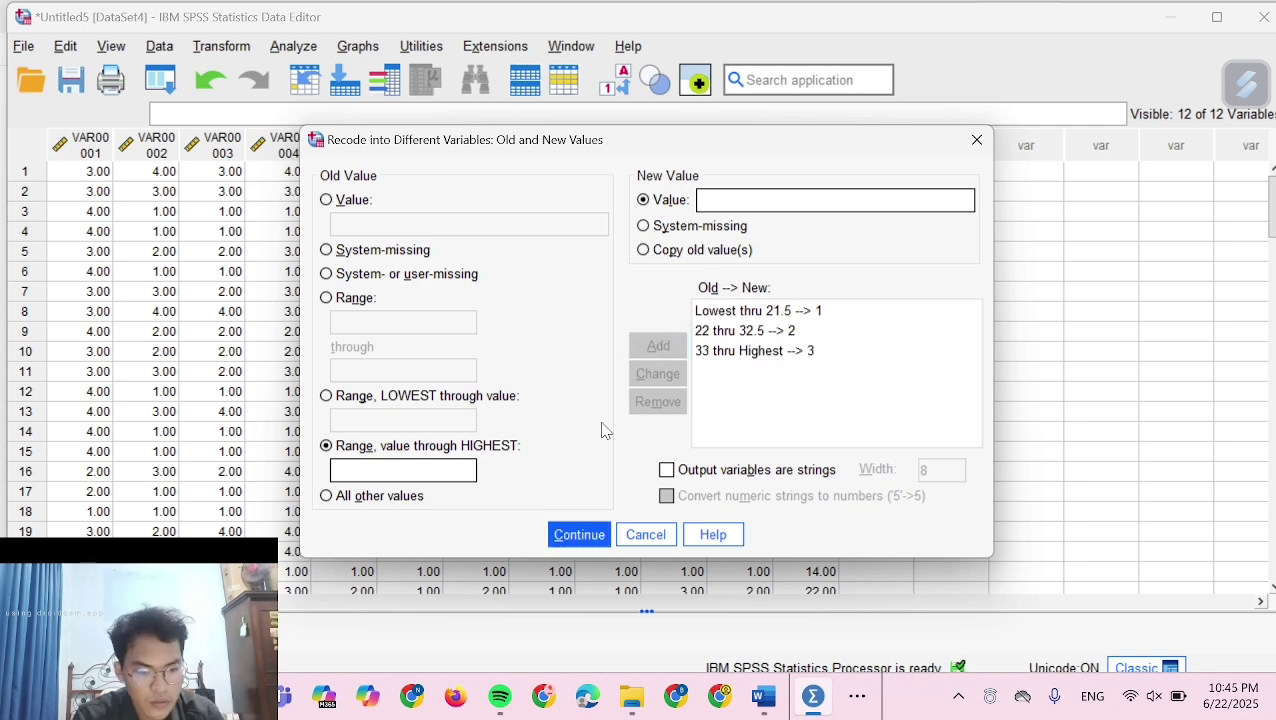
left_click(582, 537)
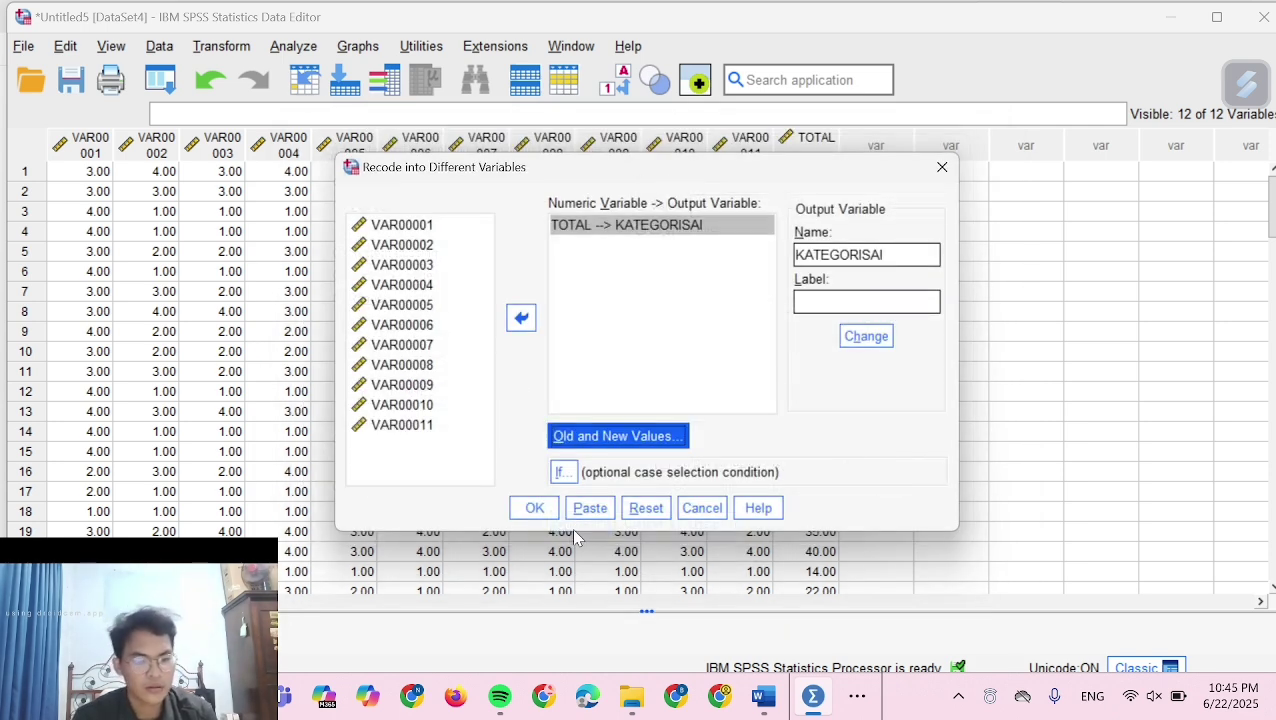
left_click(540, 511)
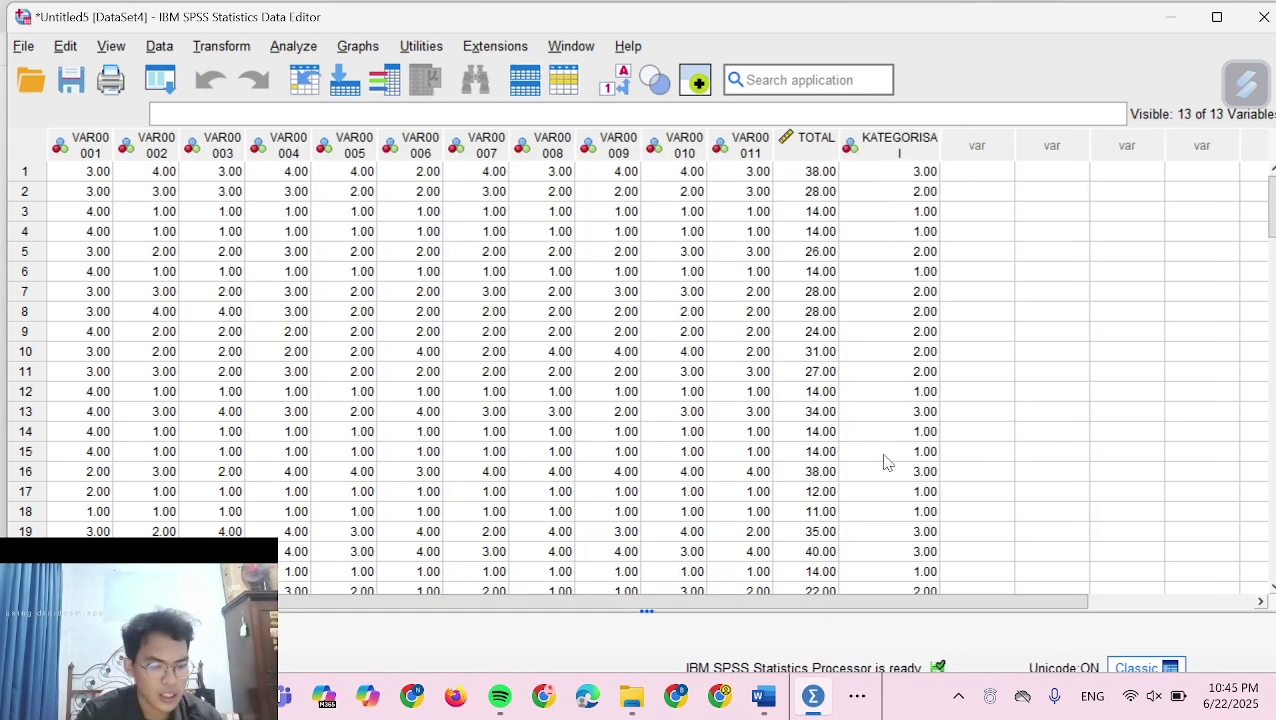
Open the value labels of the KATEGORISAI variable and add three empty label rows
left_click(168, 629)
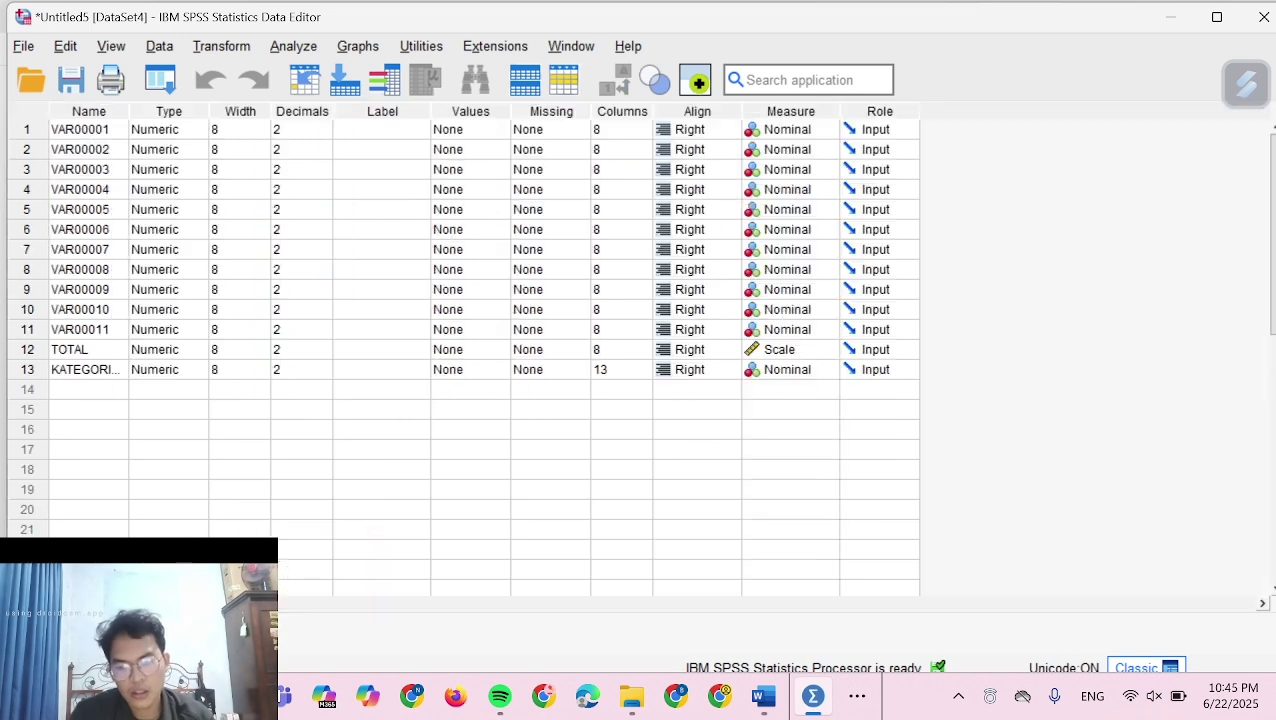
left_click(491, 372)
left_click(499, 369)
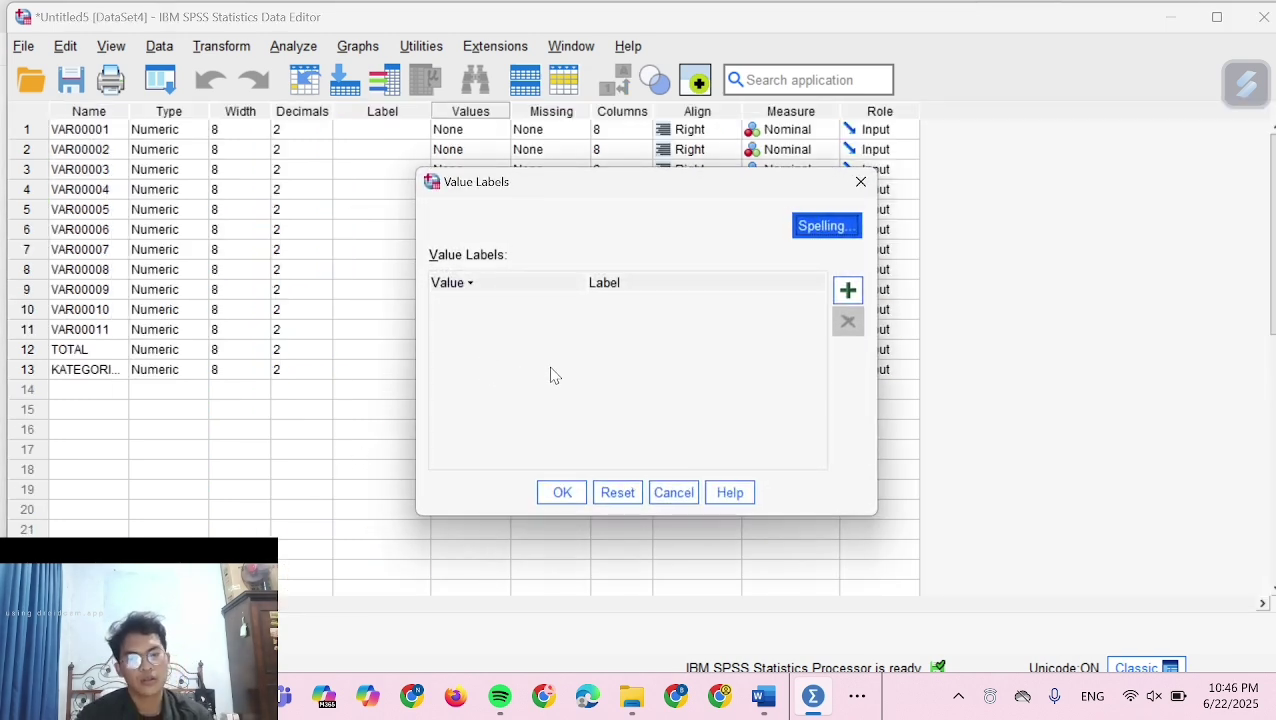
left_click(848, 290)
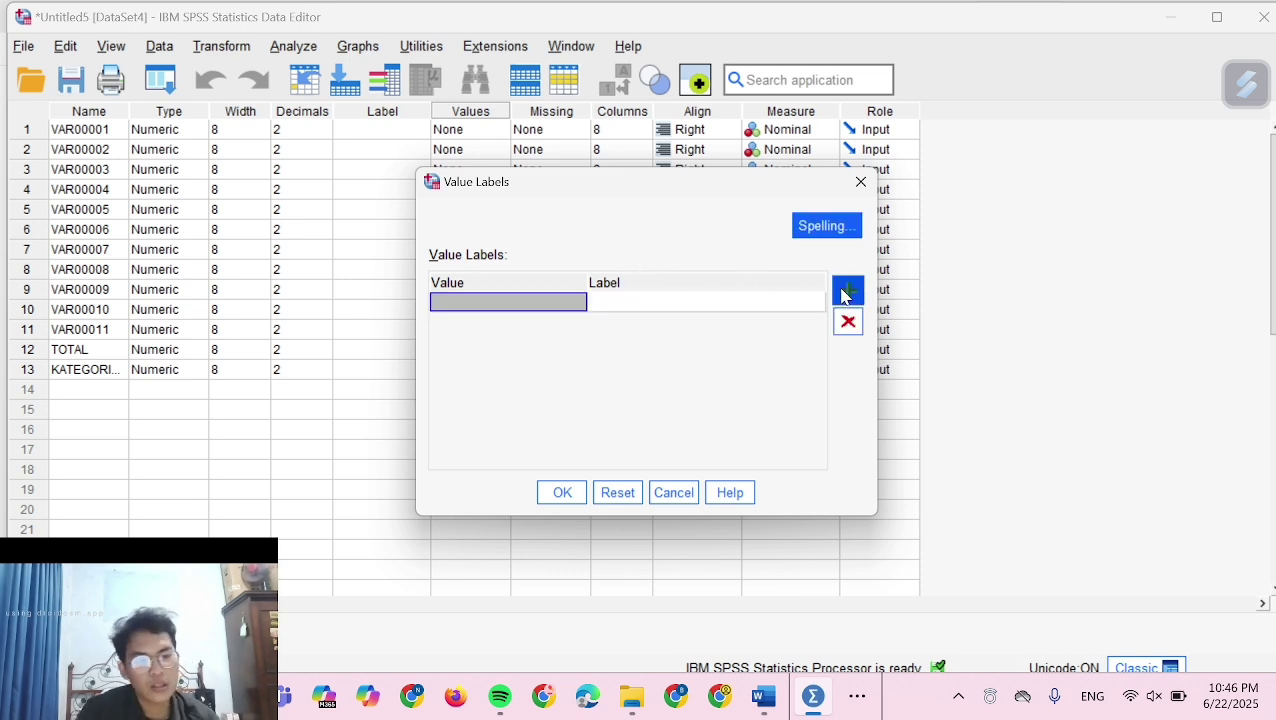
left_click(845, 292)
left_click(846, 292)
left_click(846, 292)
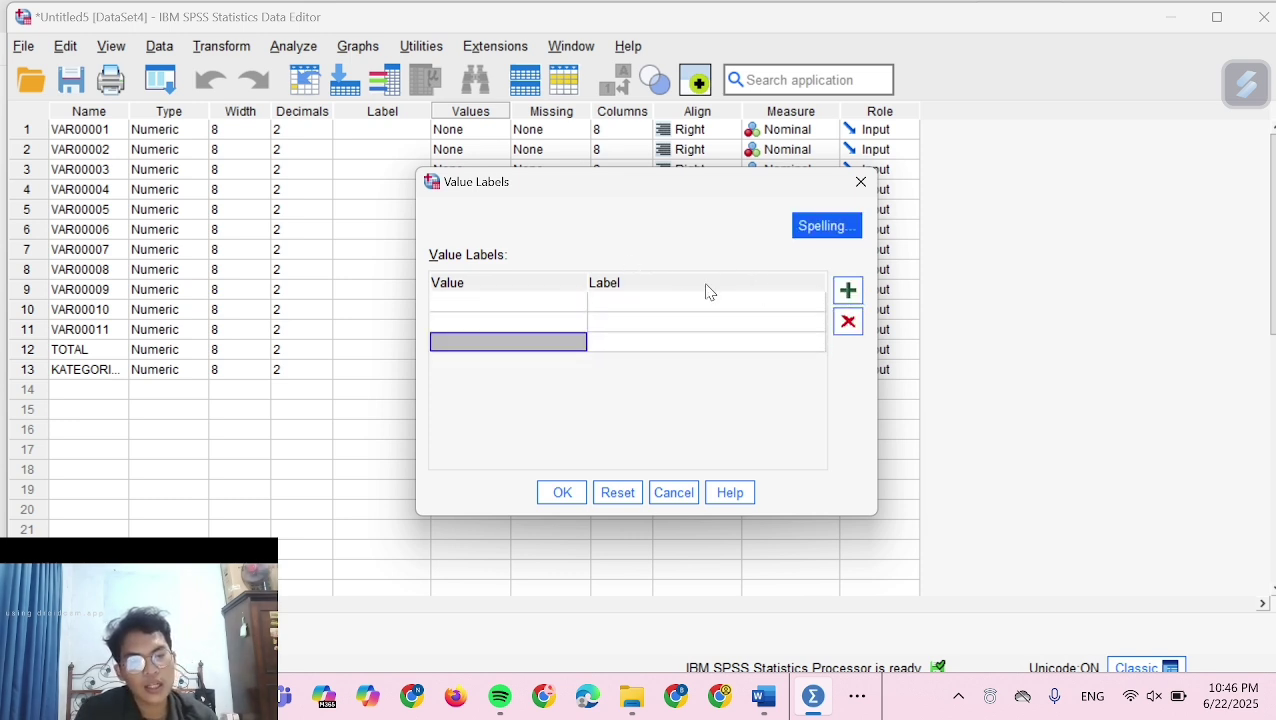
Give value 1 the label RENDAH in the first row of the value labels
left_click(510, 304)
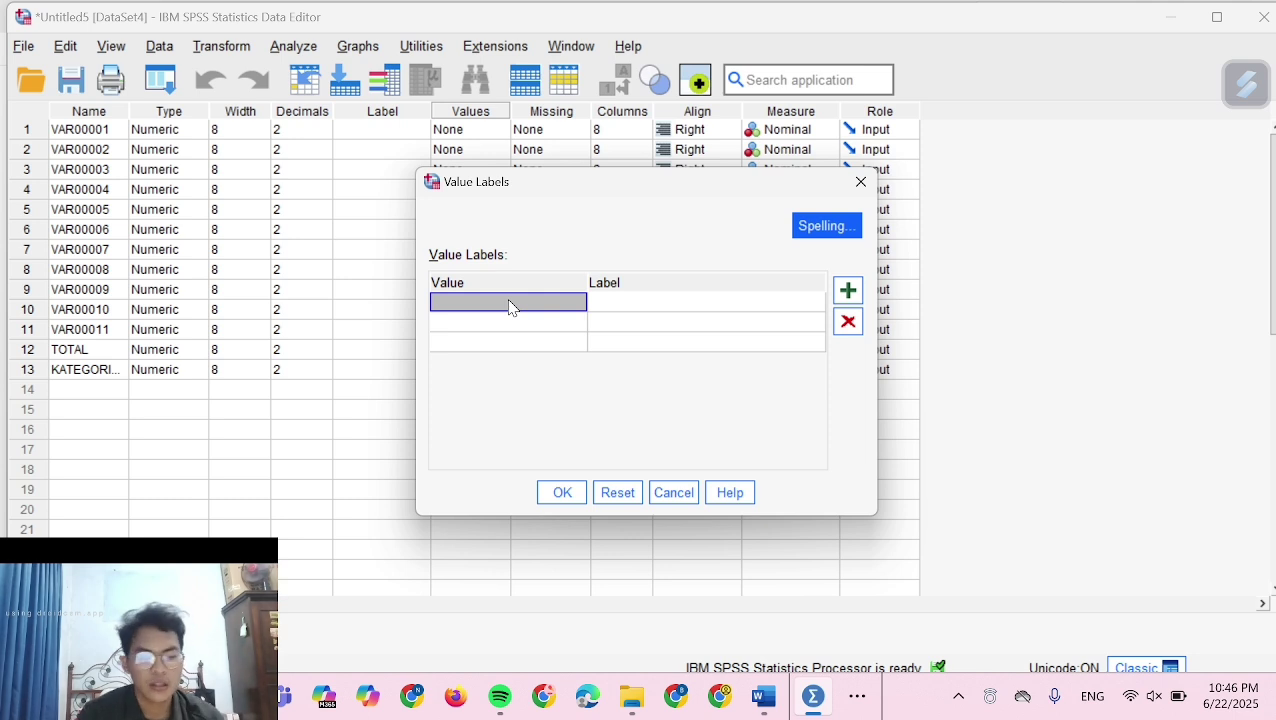
type("1")
key("Tab")
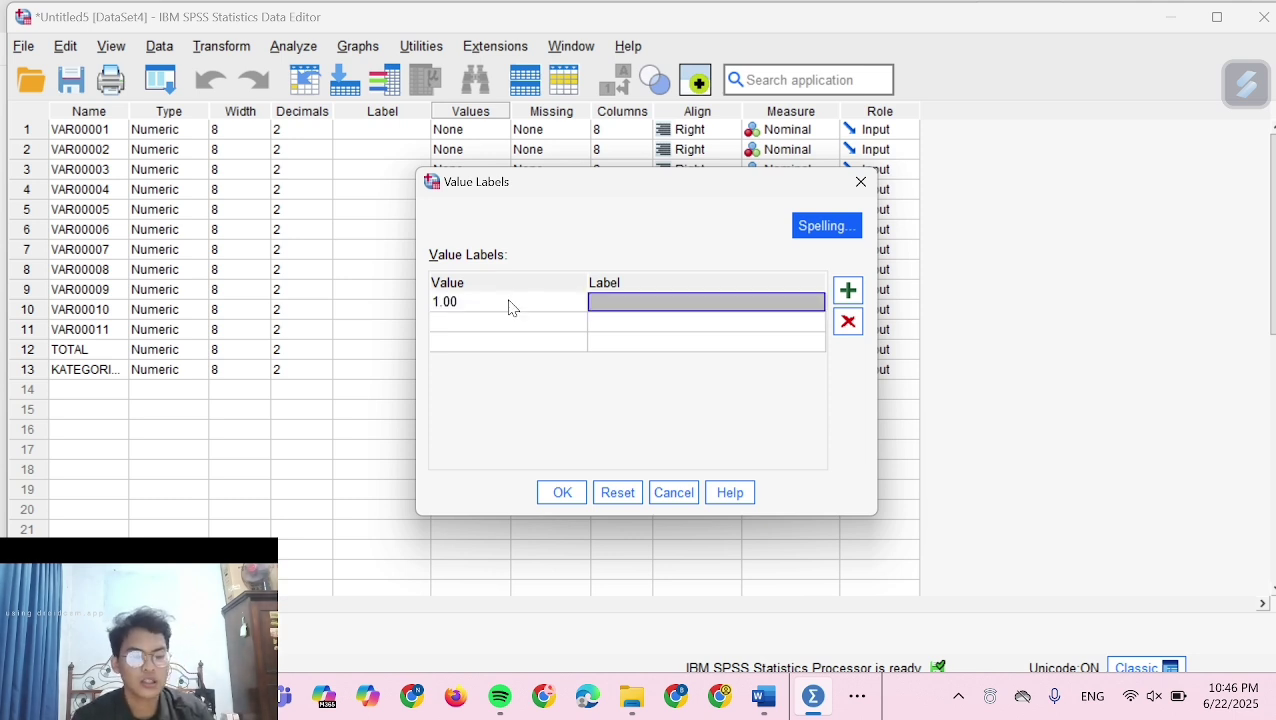
type("RENDAH")
key("Return")
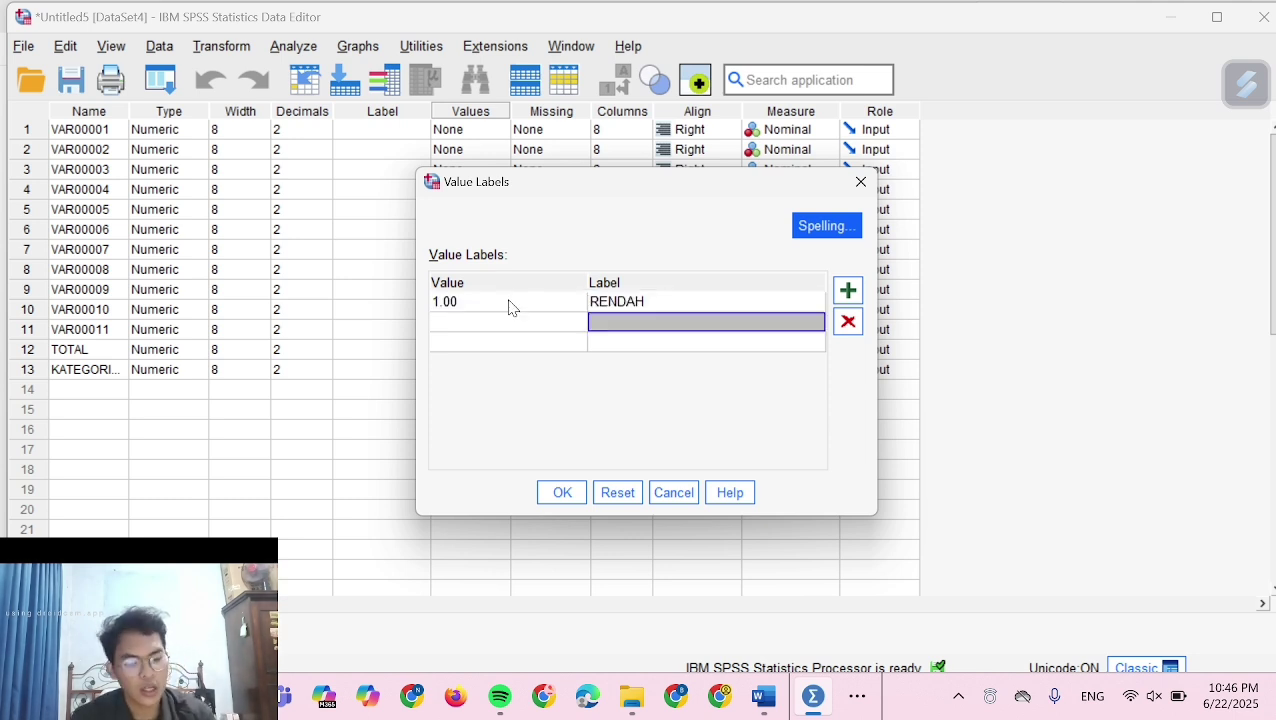
Give value 2 the label SEDANG in the second row of the value labels
key("Left")
type("2")
key("Tab")
type("SE")
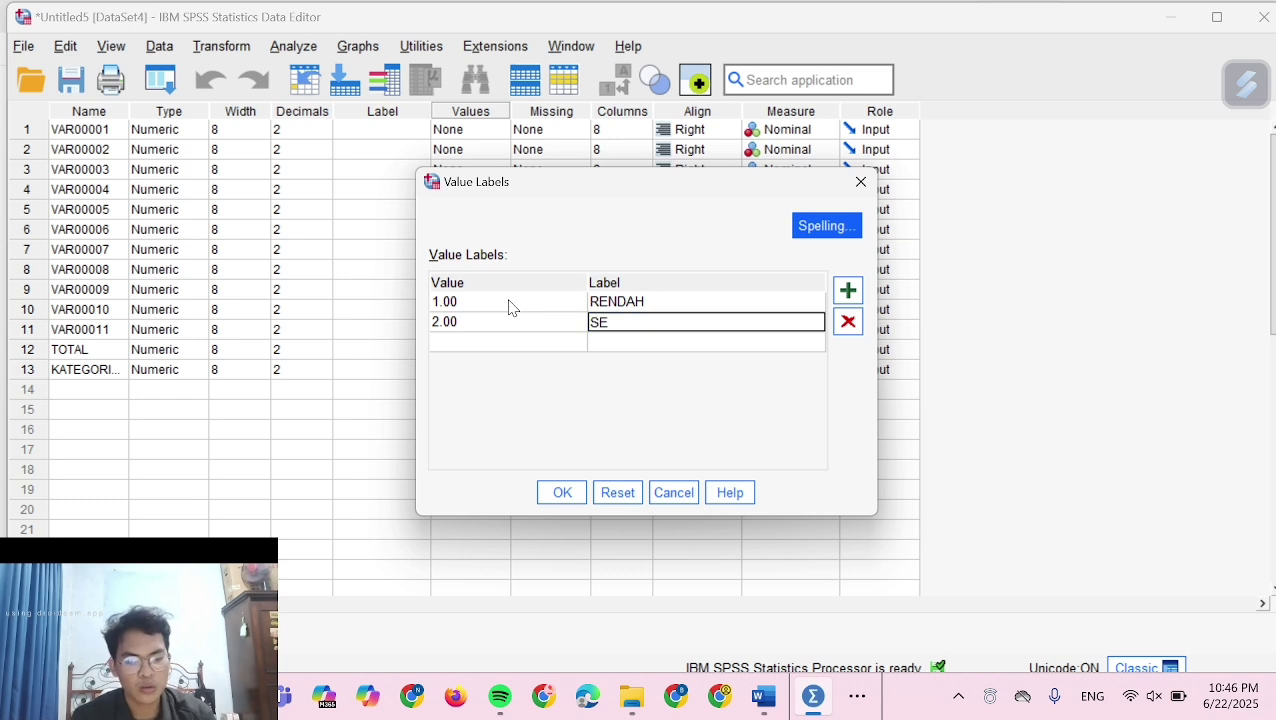
key("Return")
Give value 3 the label TINGGI in the third row and apply the value labels to KATEGORISAI
key("Left")
type("3")
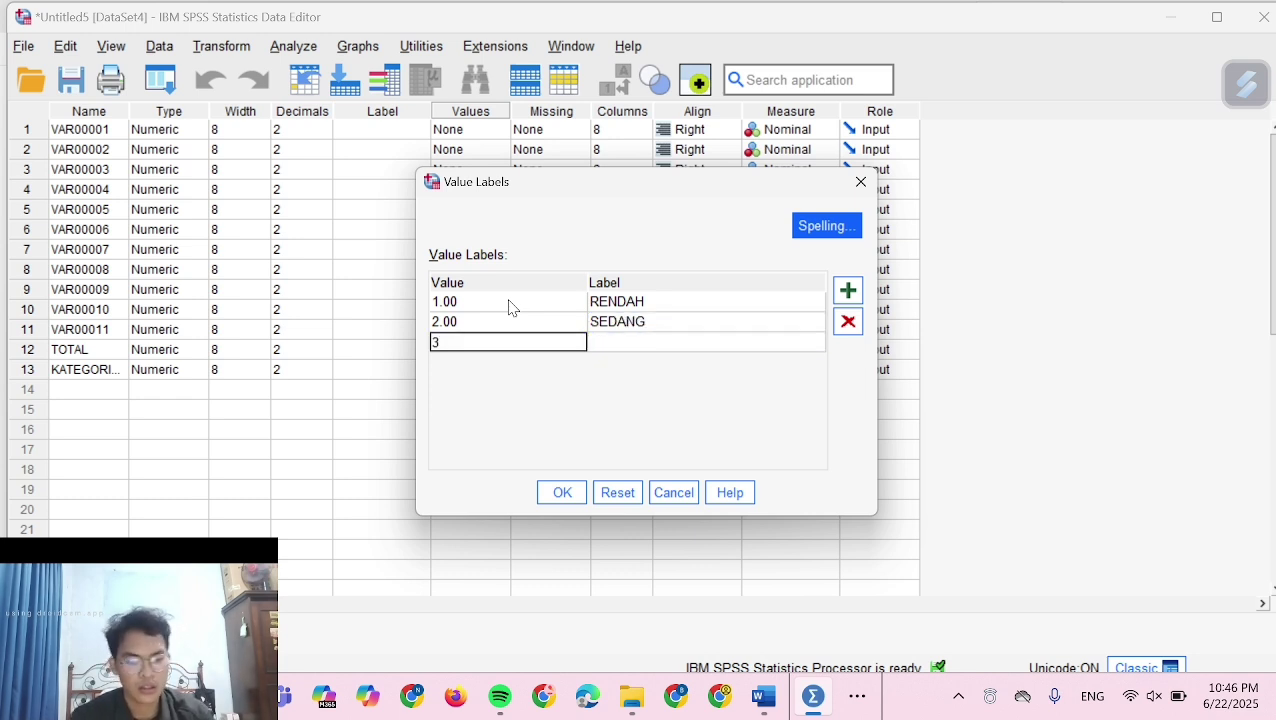
key("Tab")
type("TING")
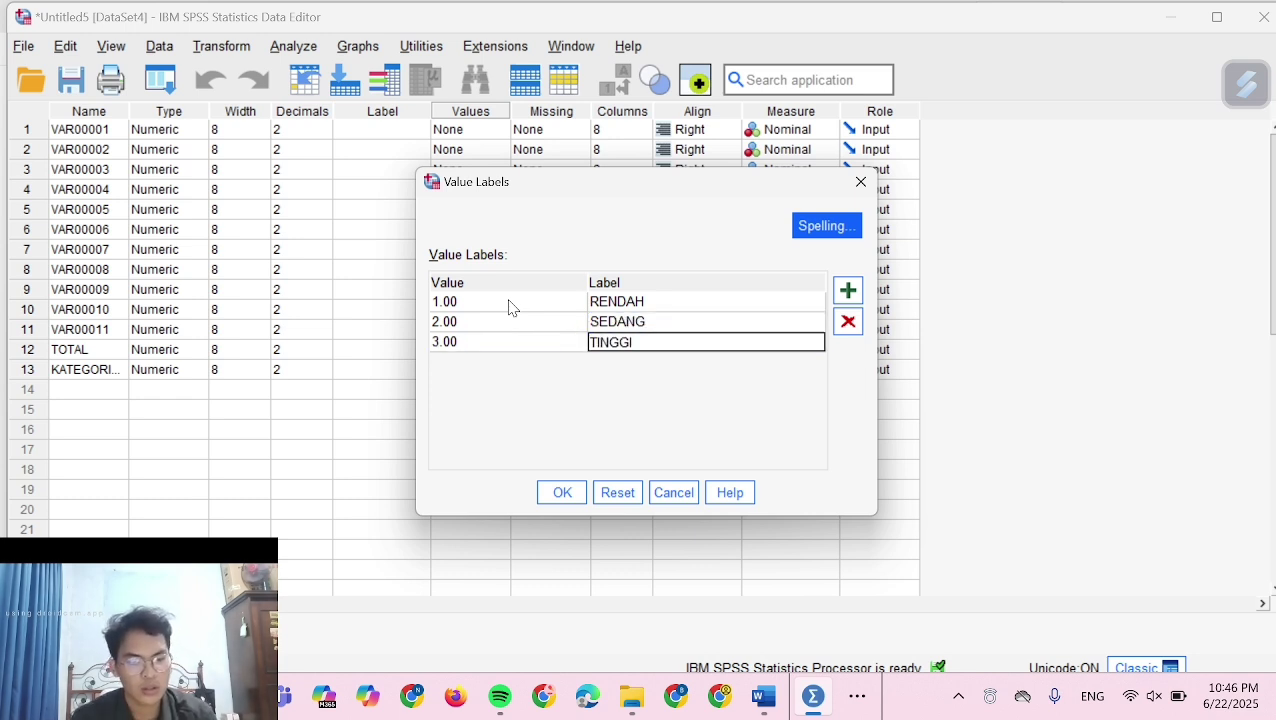
left_click(562, 492)
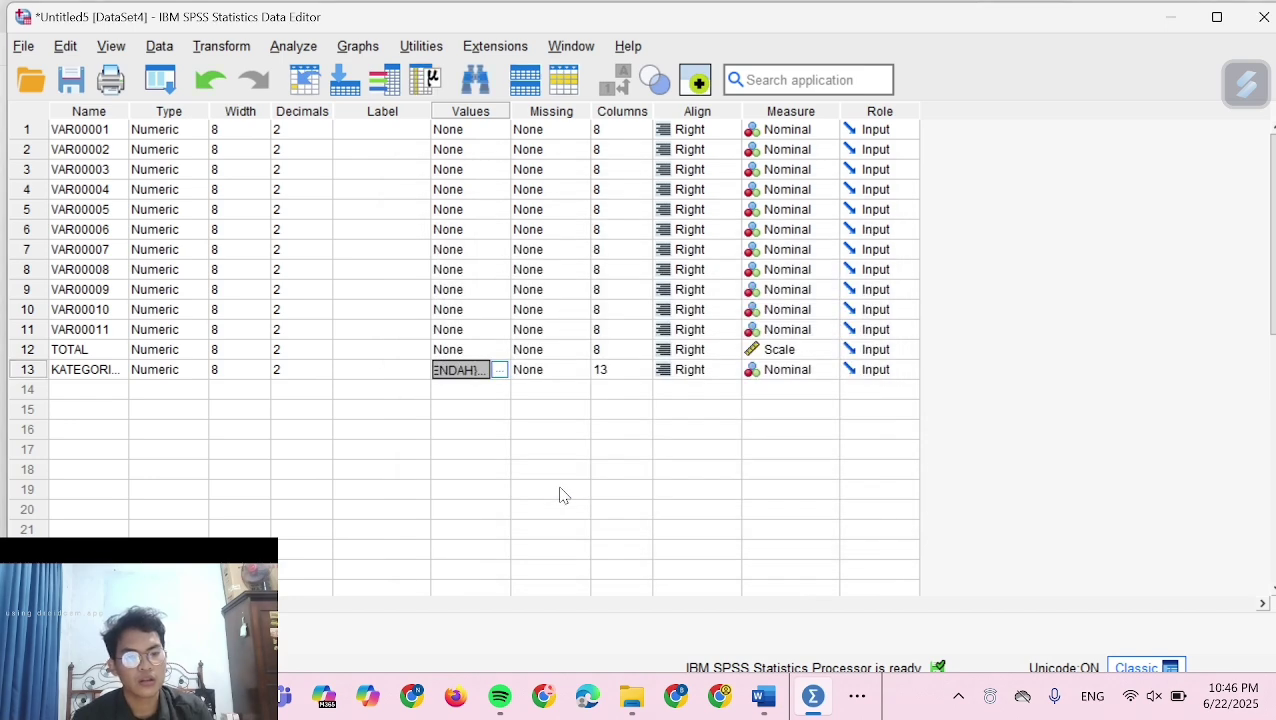
Run a Frequencies analysis with a frequency table for the KATEGORISAI variable
left_click(105, 629)
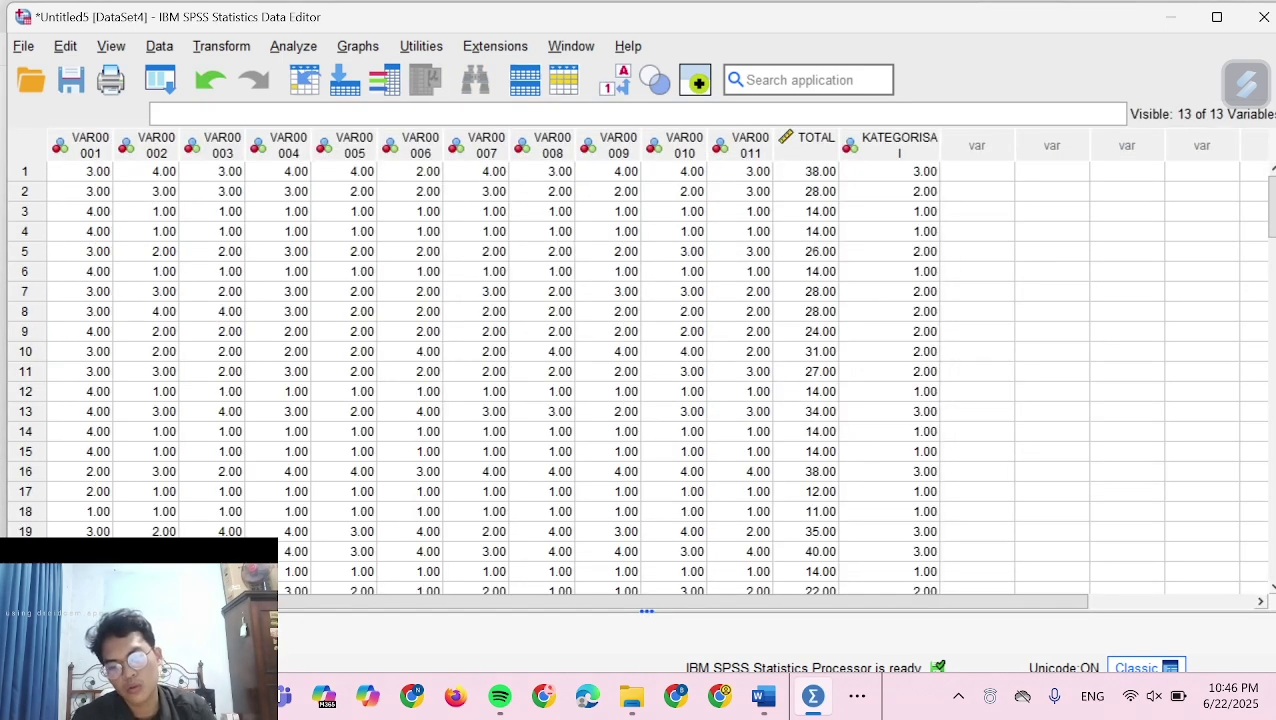
left_click(296, 46)
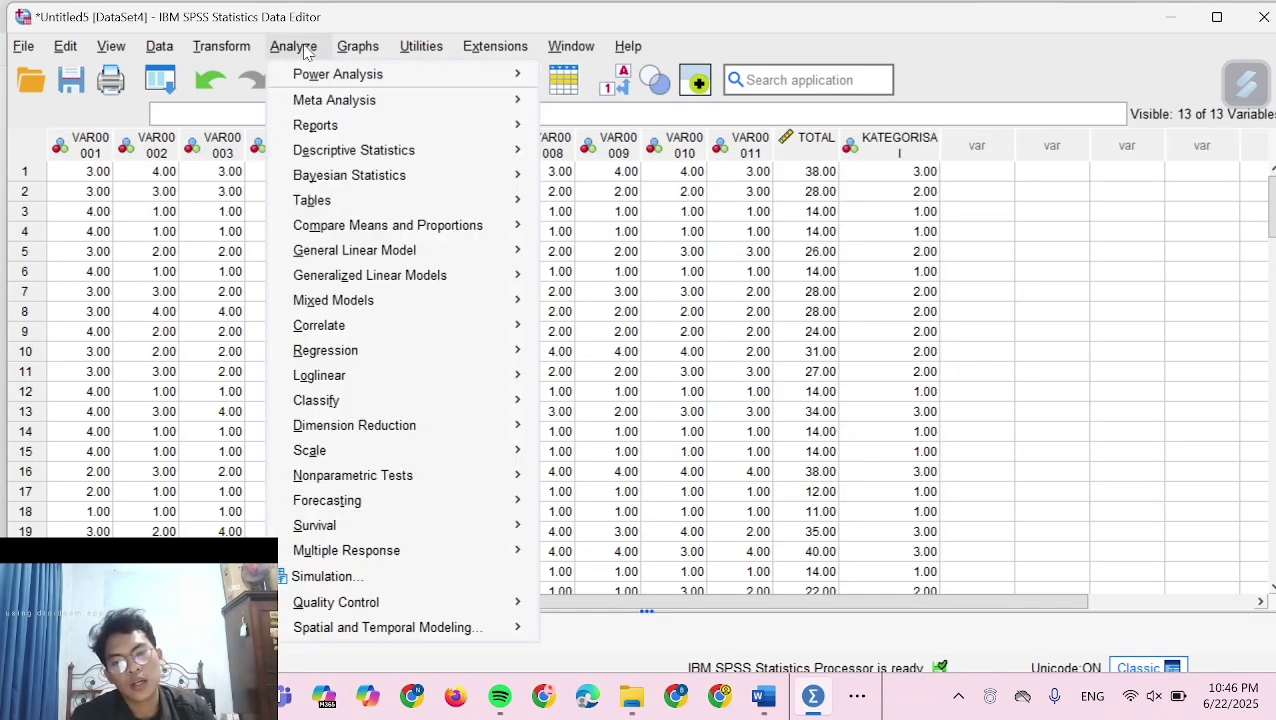
mouse_move(405, 160)
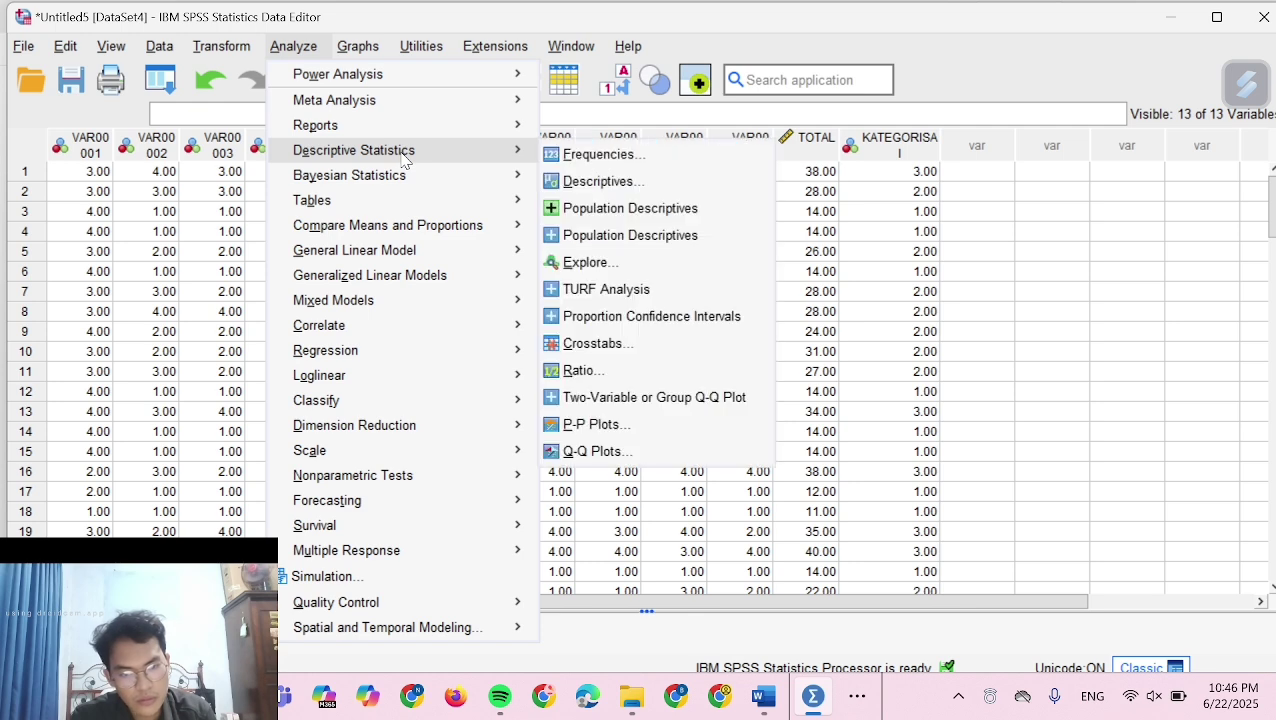
left_click(578, 163)
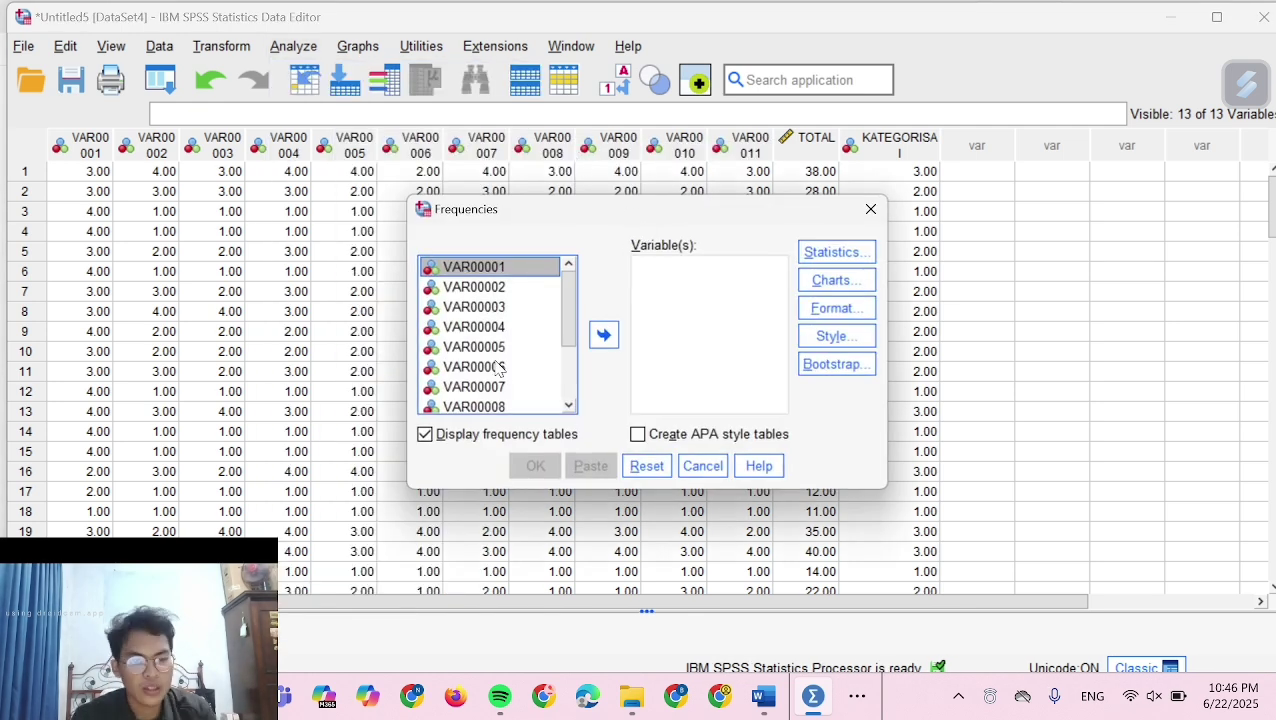
scroll(483, 377, "down", 2)
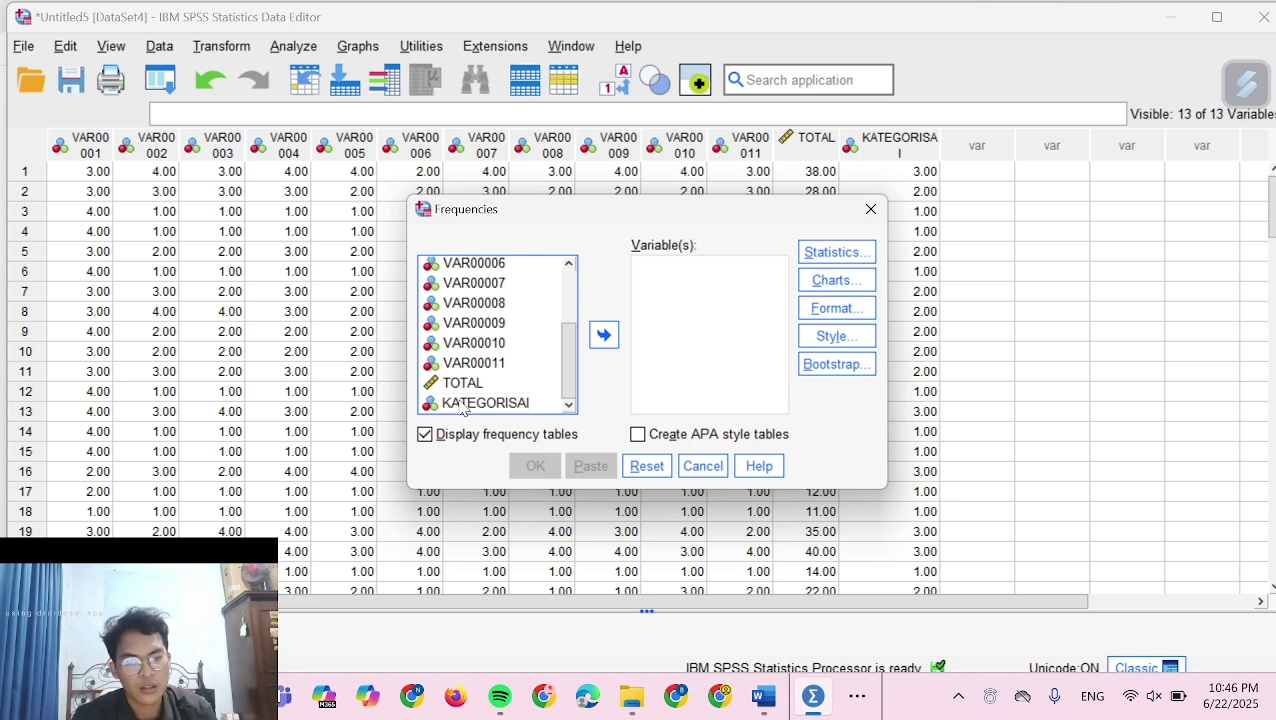
left_click(463, 405)
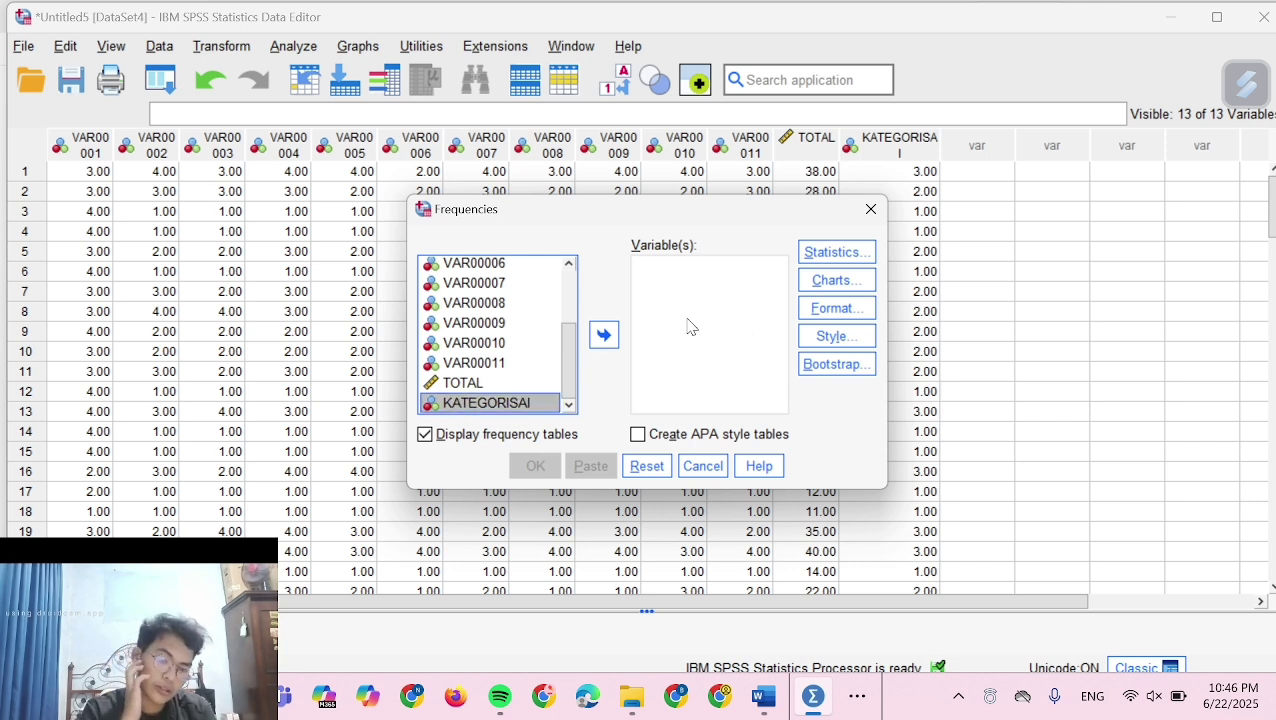
left_click(603, 338)
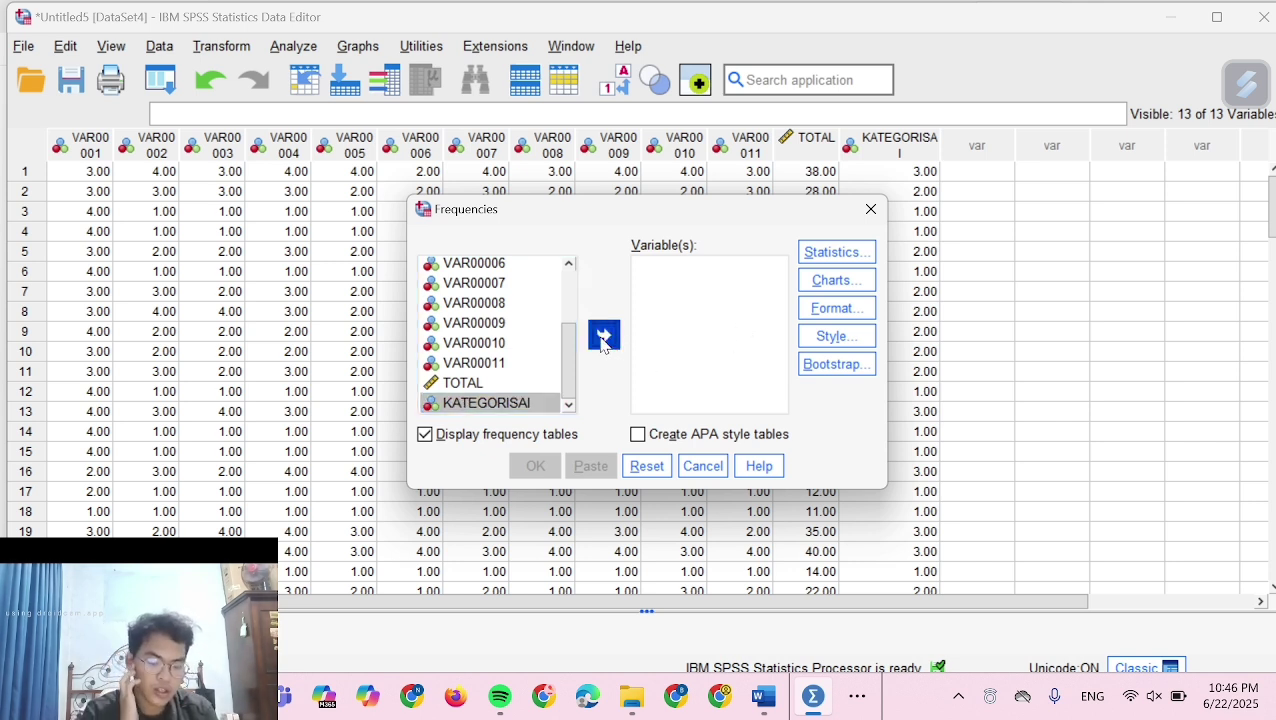
left_click(533, 468)
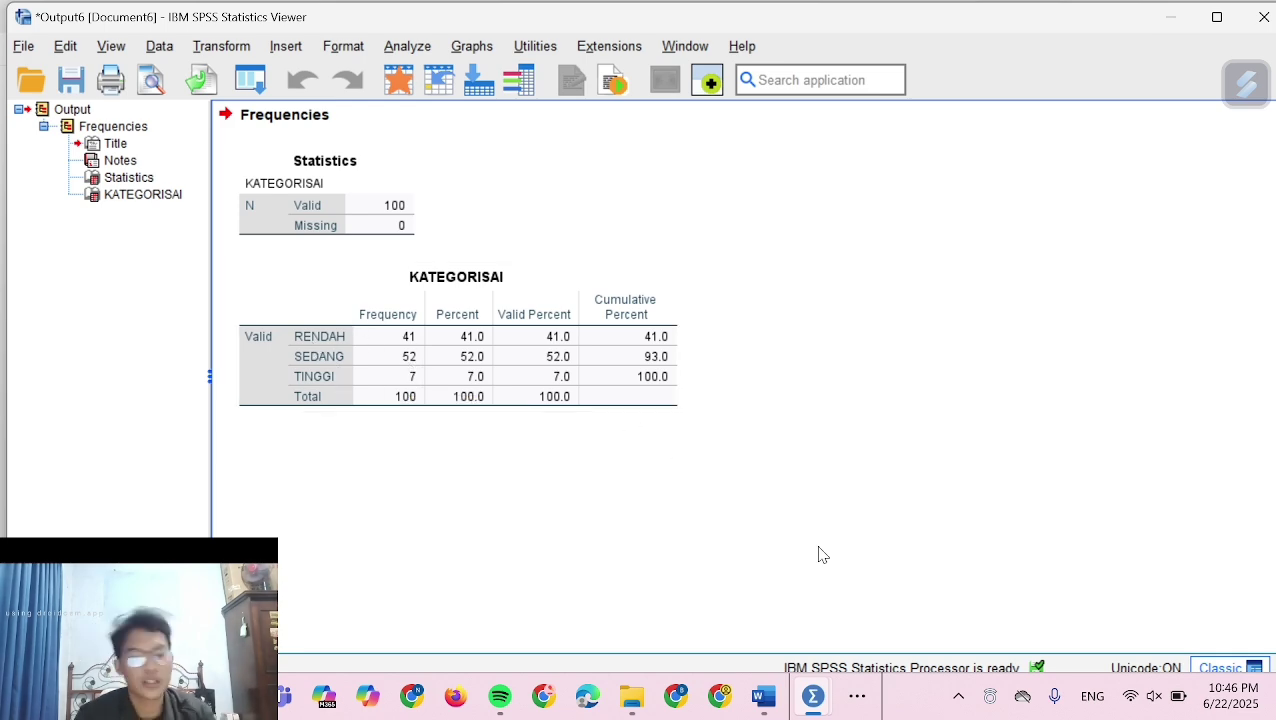
Switch to the Word proposal and review the Kategorisasi Data Penelitian table, its interpretation and section 4.3.2.2 Kategorisasi Perilaku Agresif
mouse_move(764, 696)
left_click(795, 578)
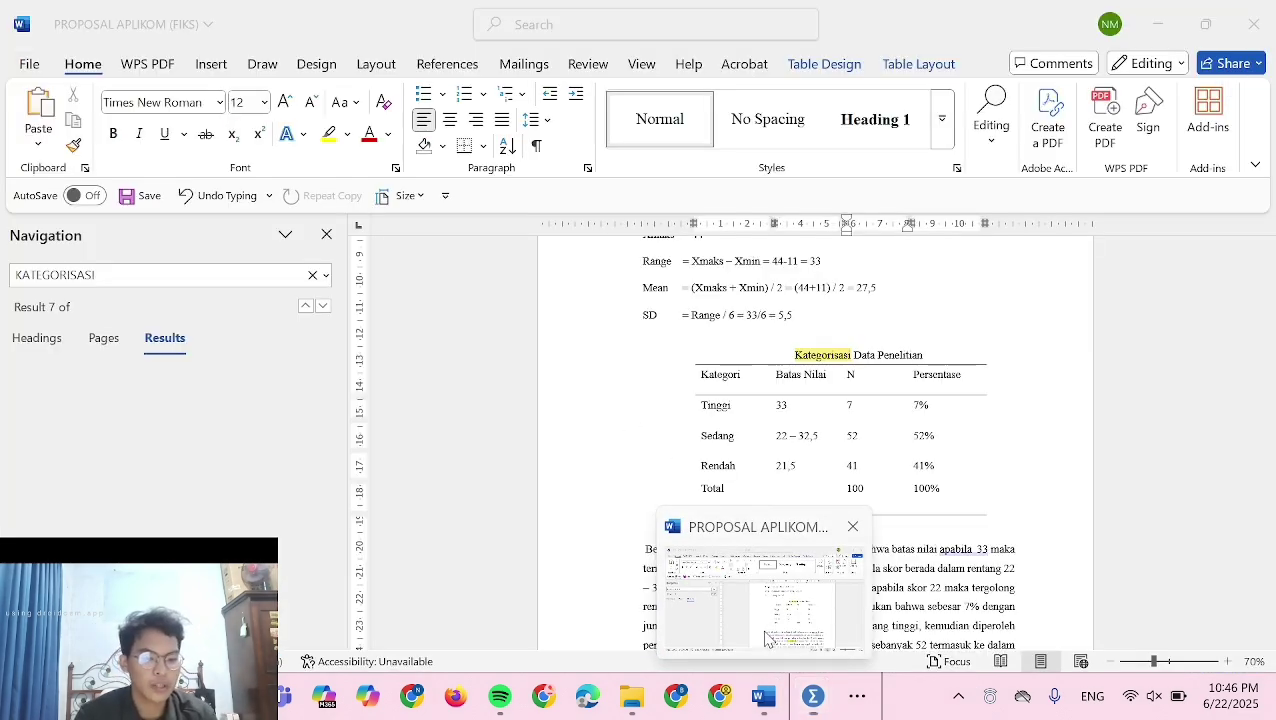
scroll(859, 524, "down", 3)
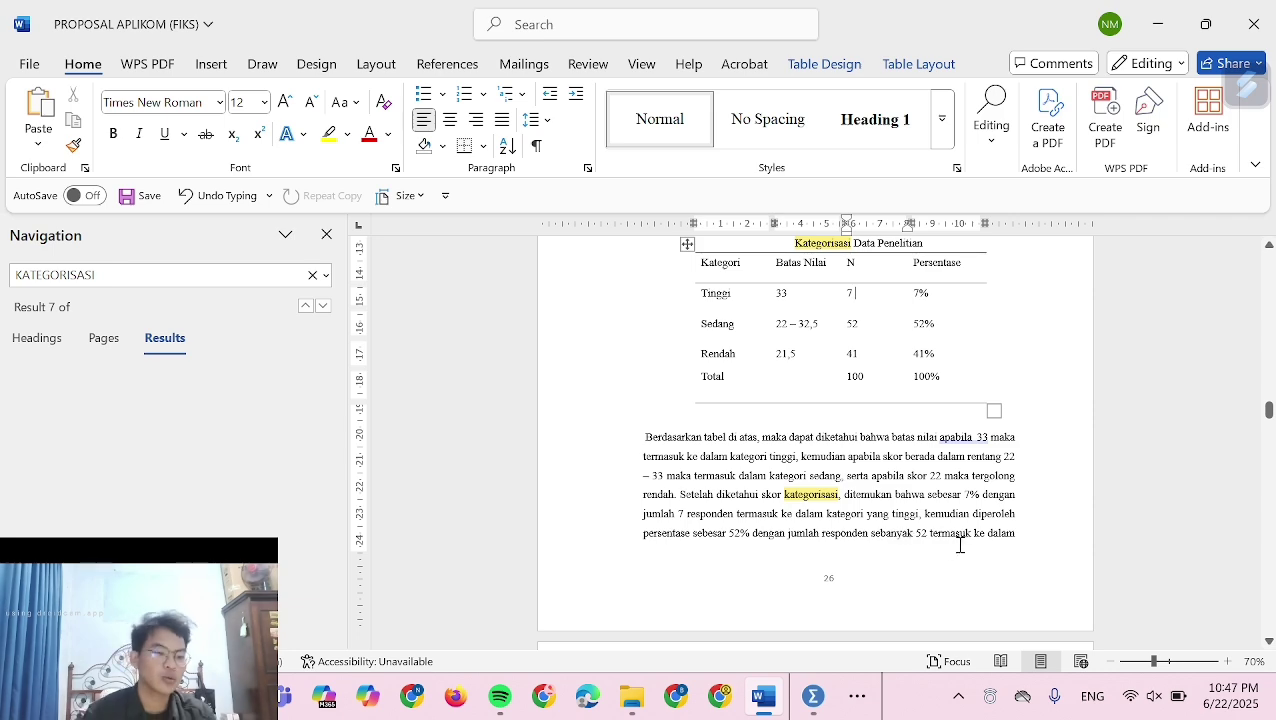
scroll(962, 545, "down", 3)
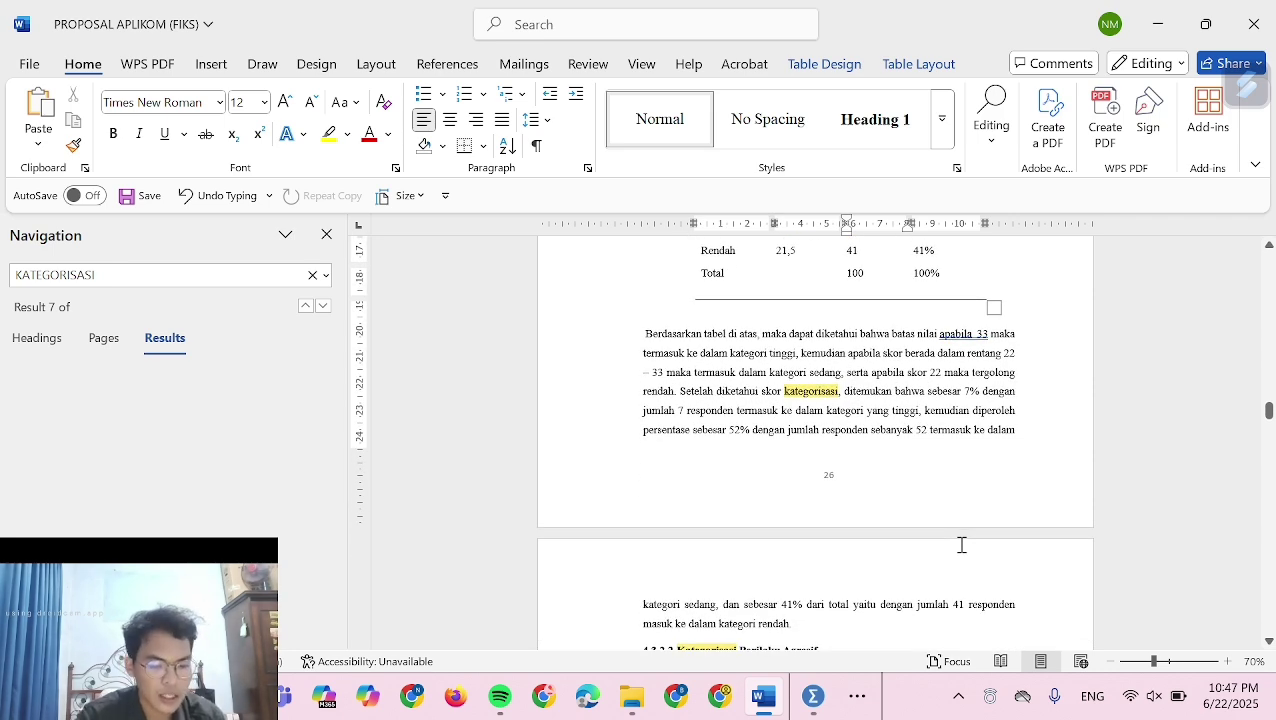
scroll(962, 545, "down", 3)
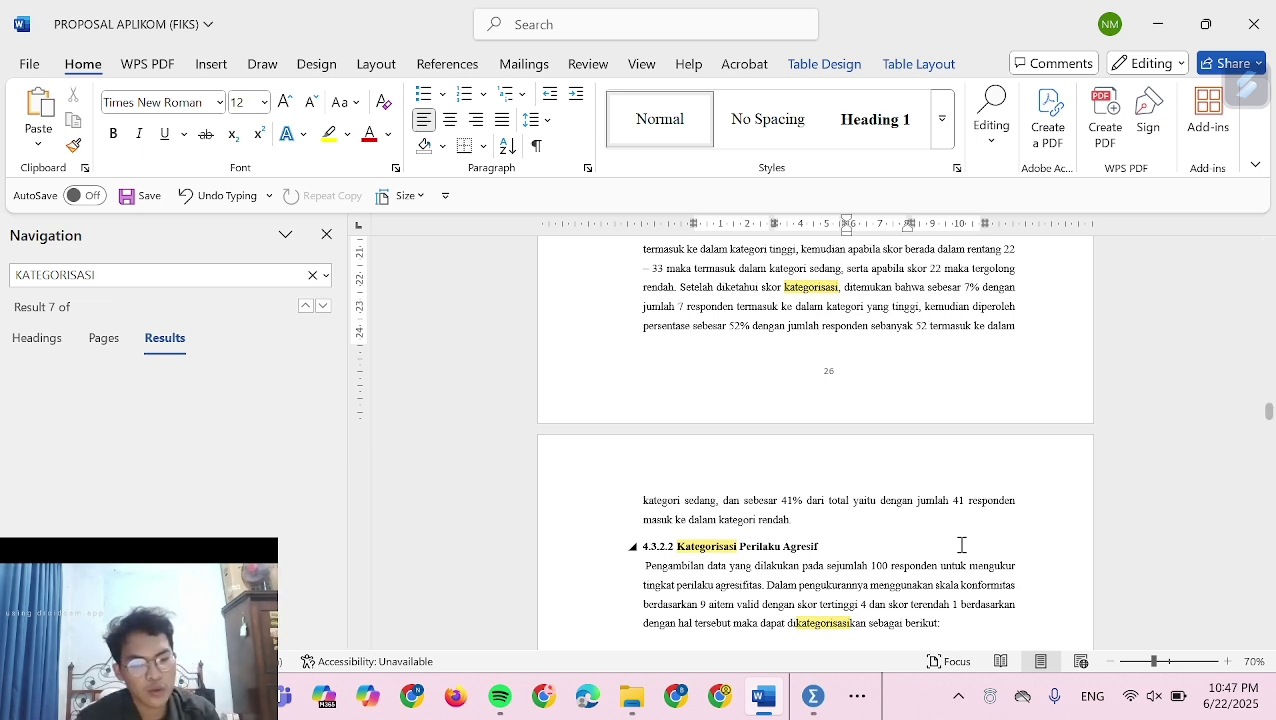
scroll(962, 545, "down", 8)
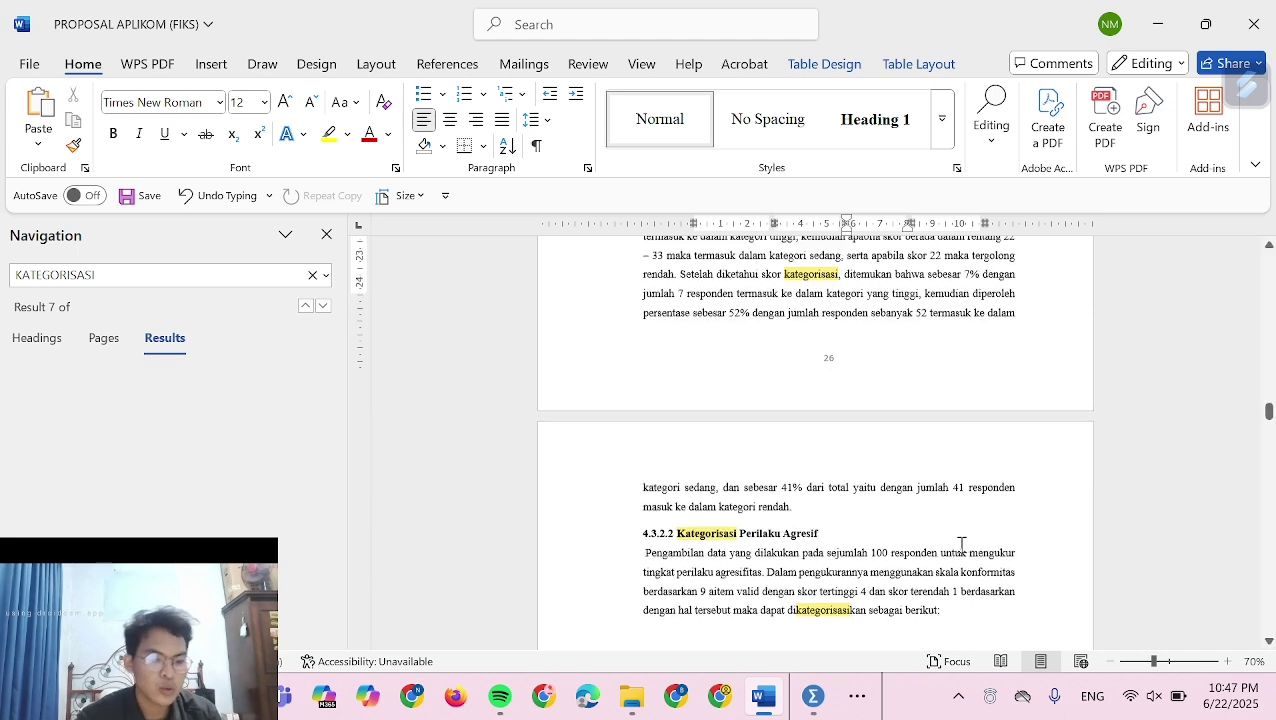
scroll(962, 545, "down", 1)
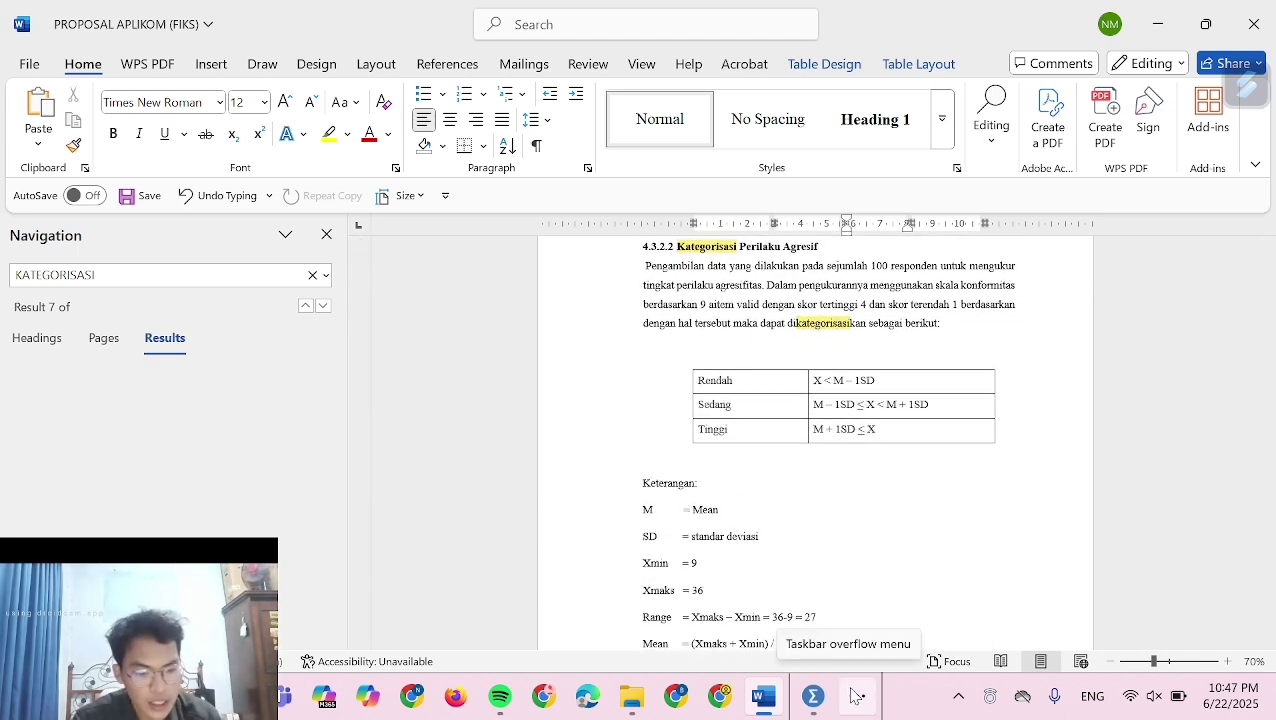
Switch back to the SPSS data editor holding the KATEGORISAI data and create a new empty dataset
left_click(853, 696)
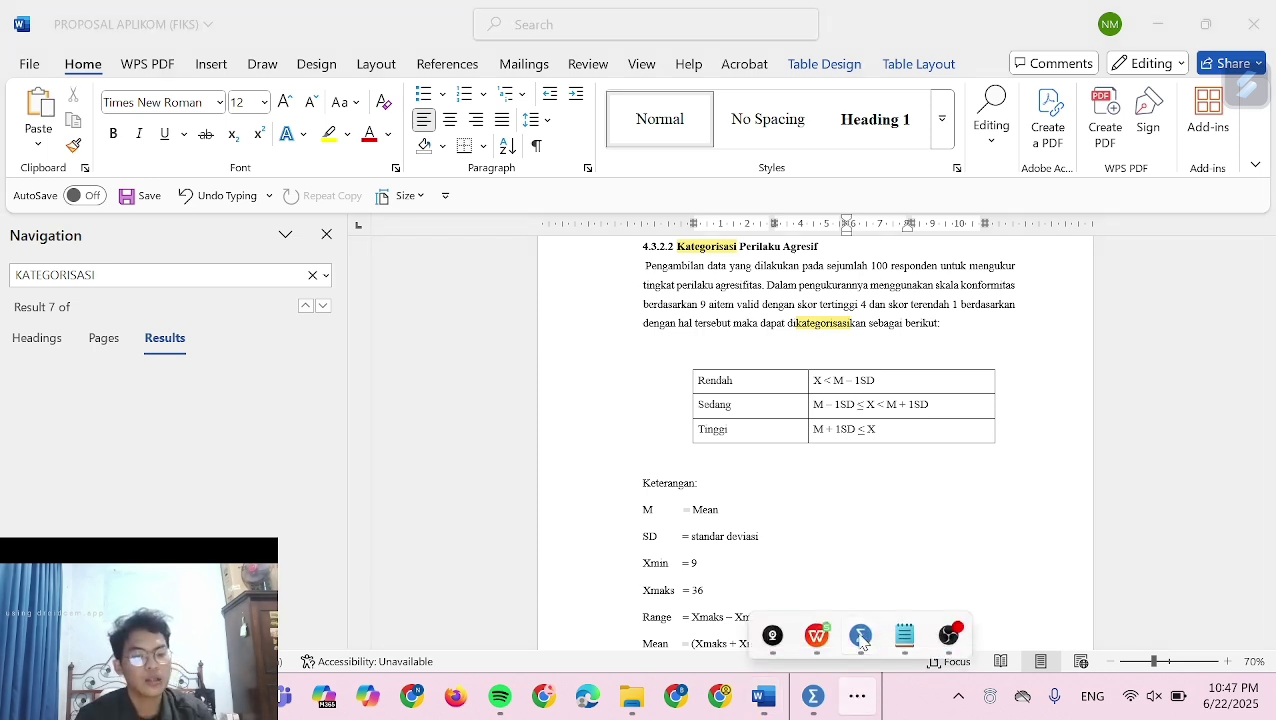
mouse_move(860, 642)
mouse_move(750, 540)
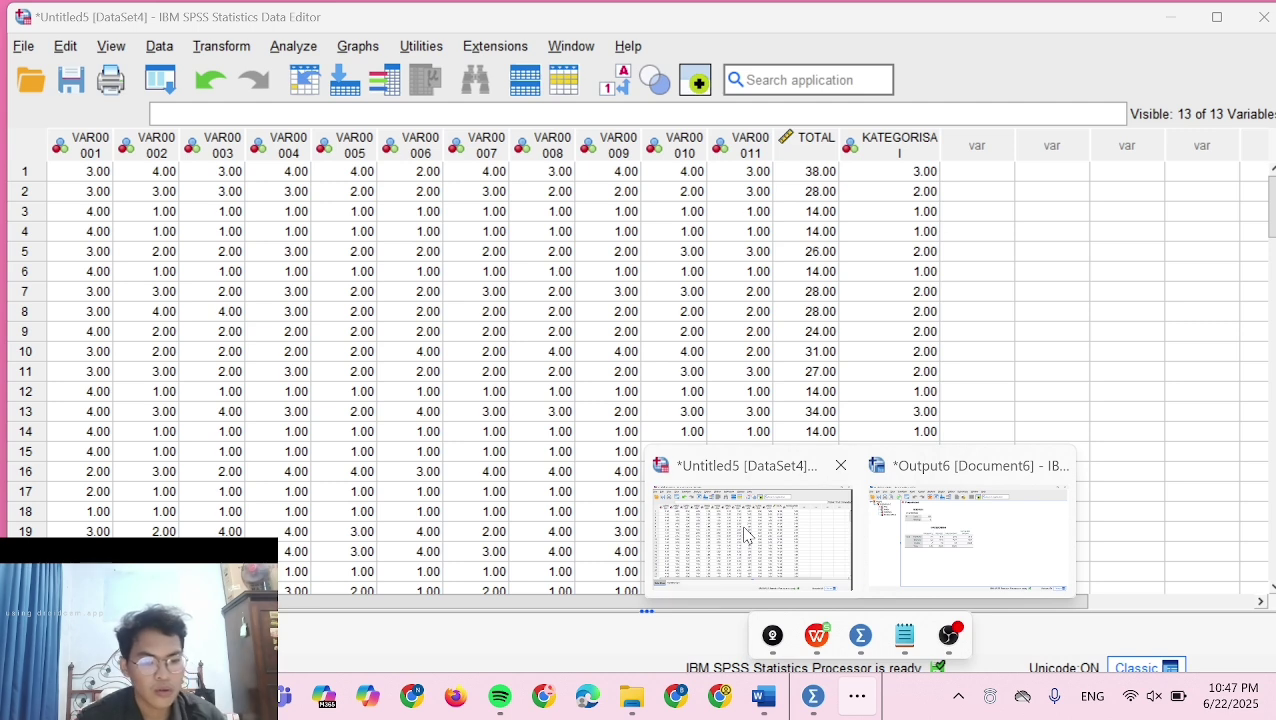
left_click(744, 535)
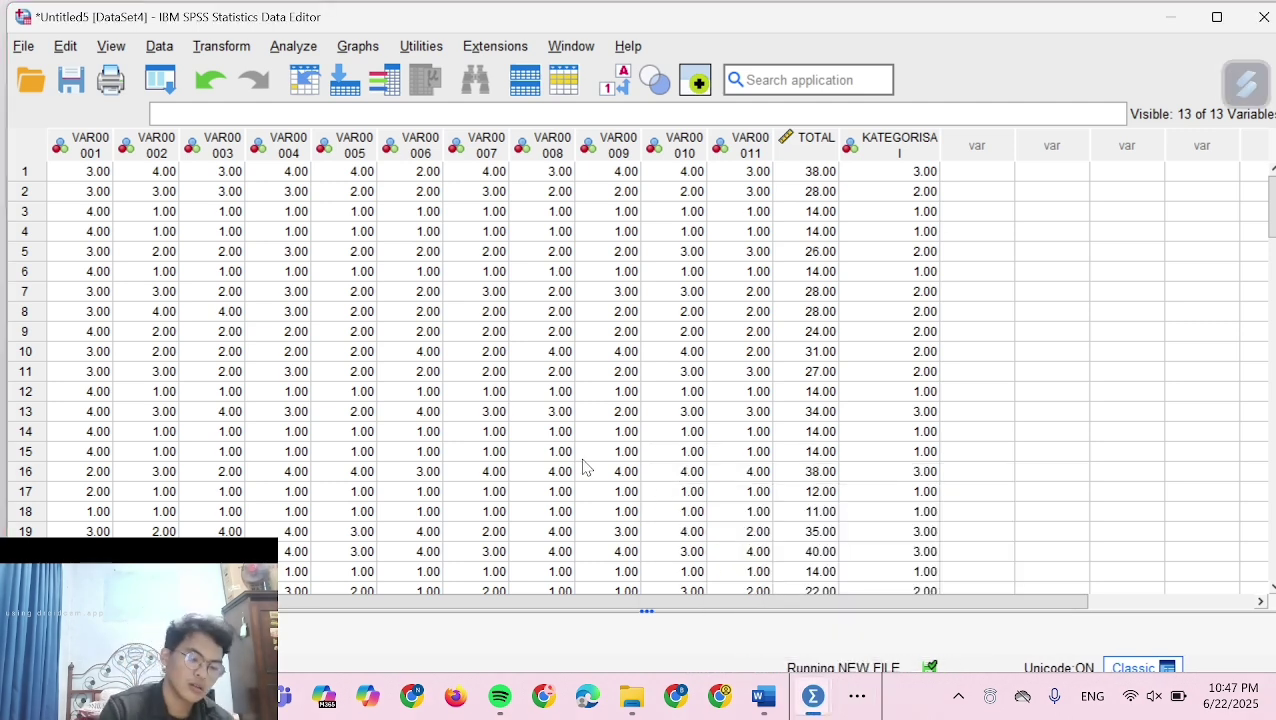
Switch to the WPS spreadsheet and go to the start of the questionnaire item columns on the pengolahan data sheet
left_click(858, 697)
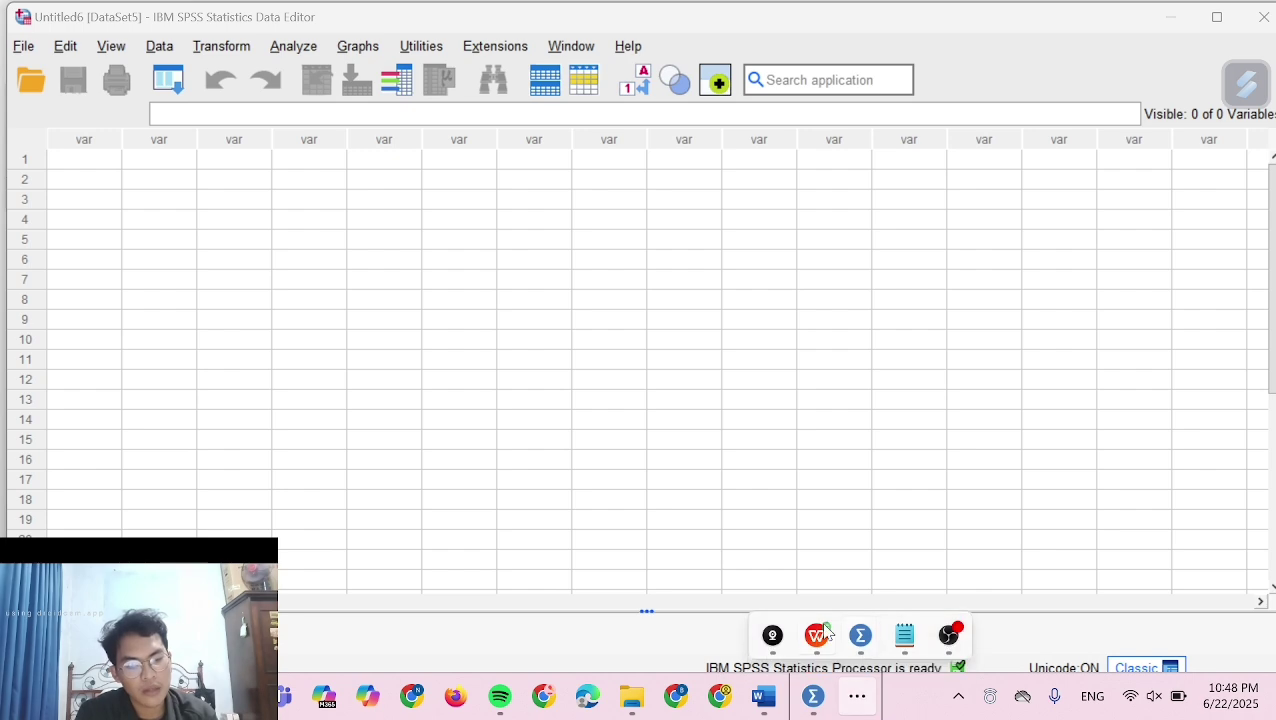
left_click(816, 641)
scroll(388, 313, "left", 3)
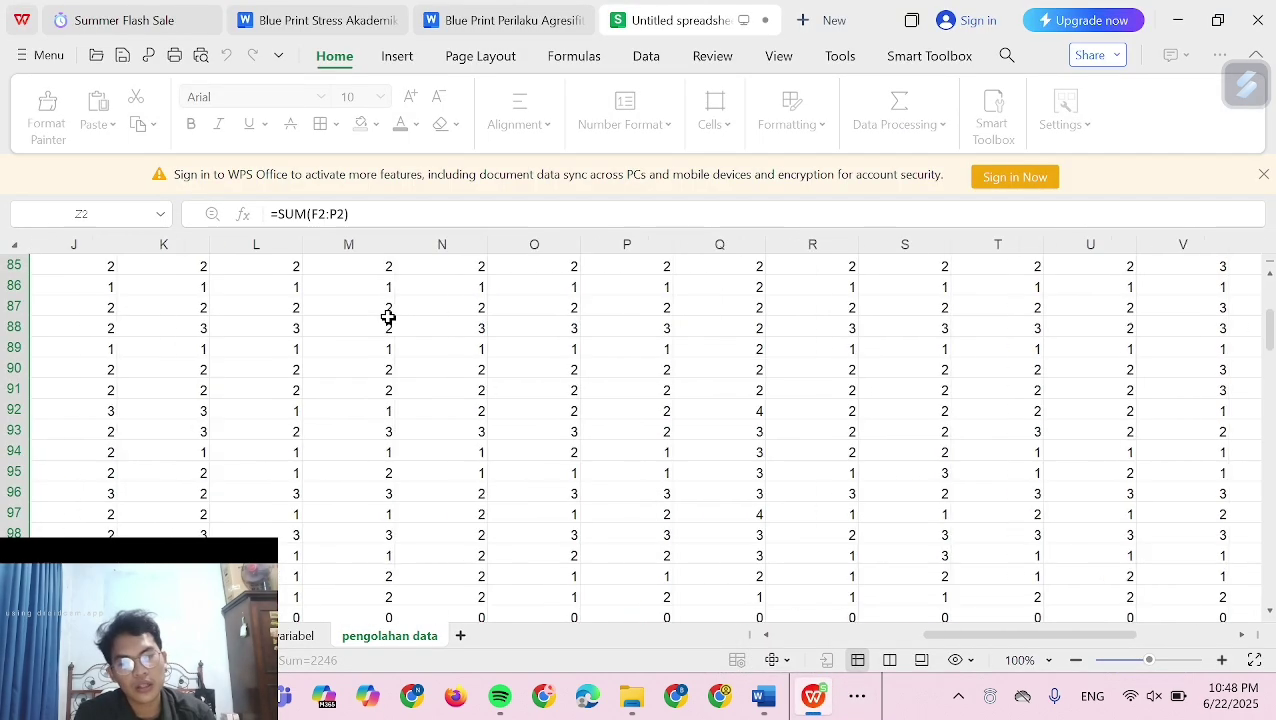
scroll(388, 317, "up", 10)
scroll(388, 317, "up", 18)
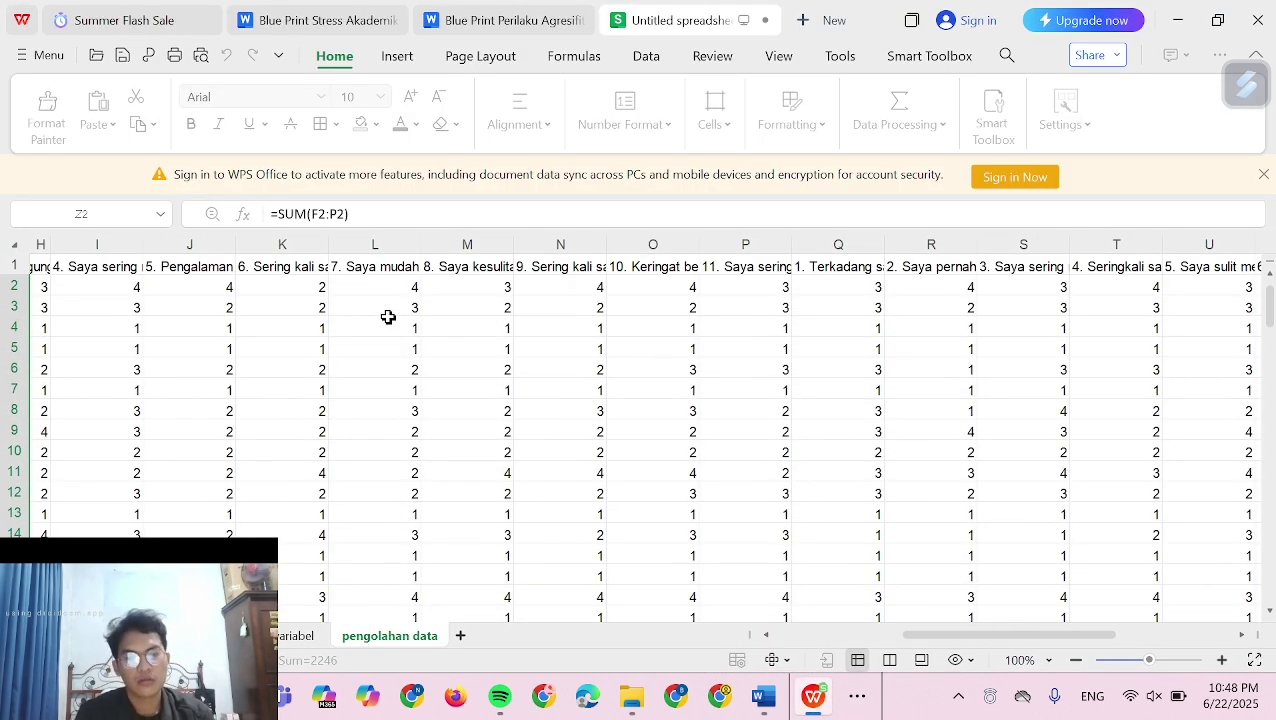
scroll(296, 318, "left", 2)
scroll(114, 286, "left", 2)
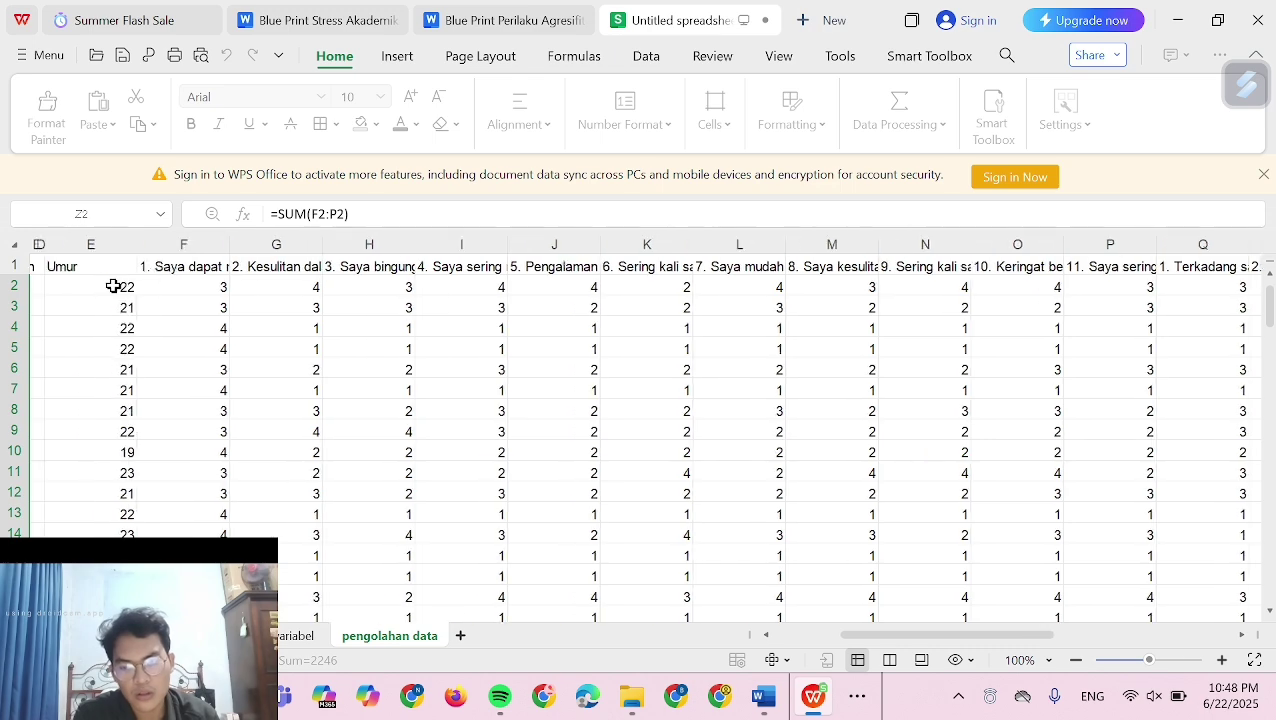
left_click(164, 286)
key("shift+Right")
key("shift+Right")
key("shift+Right")
key("shift+Right")
key("shift+Right")
key("shift+Right")
key("shift+Right")
key("shift+Right")
key("shift+Right")
key("shift+Right")
key("shift+Right")
key("shift+Right")
key("shift+Right")
key("shift+Right")
key("shift+Right")
key("shift+Right")
key("shift+Right")
key("shift+Right")
key("shift+Right")
key("shift+Right")
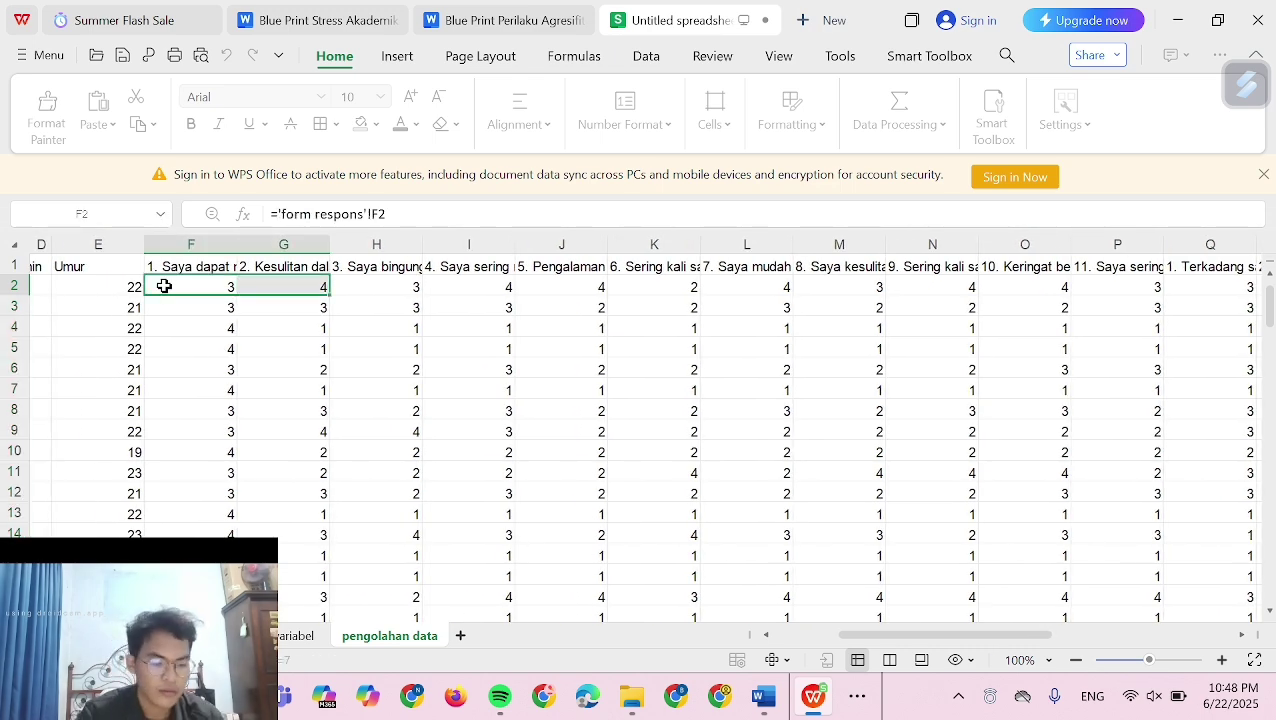
key("shift+Left")
key("shift+Left")
key("shift+Left")
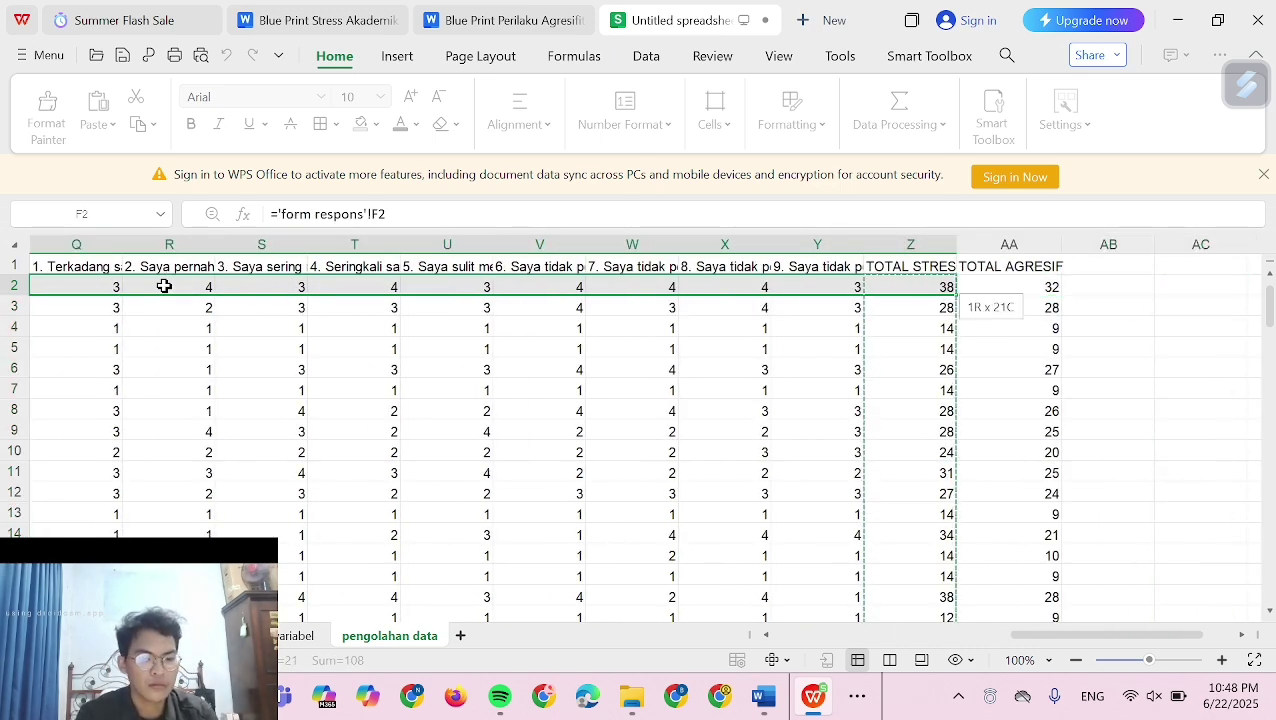
key("shift+Down")
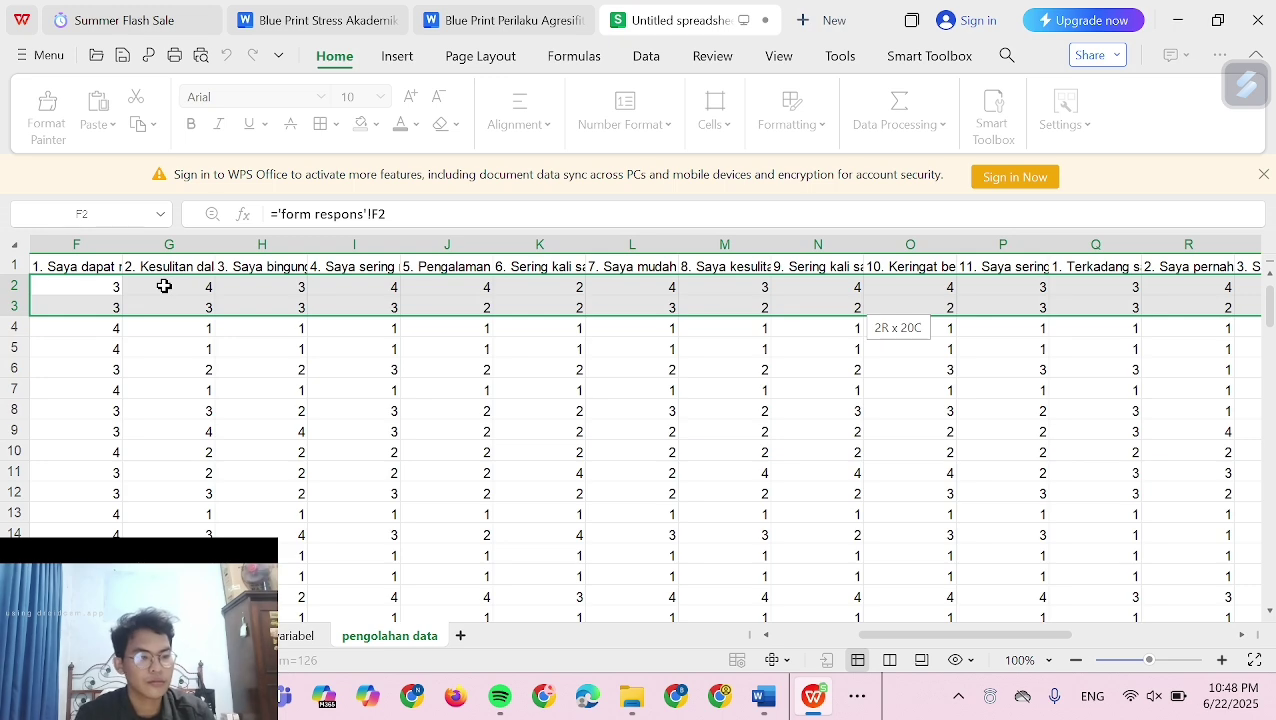
Copy the responses to the nine aggressive behaviour items, range Q2:Y101, leaving out the total columns
scroll(467, 367, "right", 3)
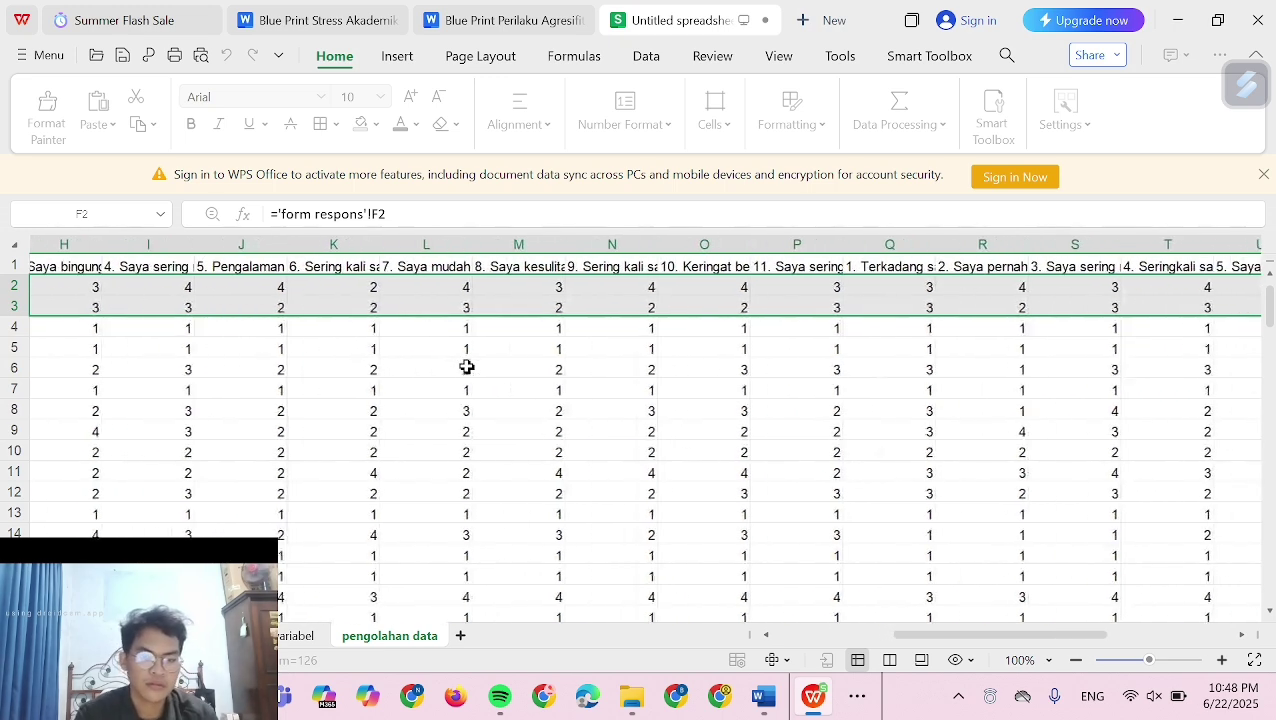
left_click(801, 286)
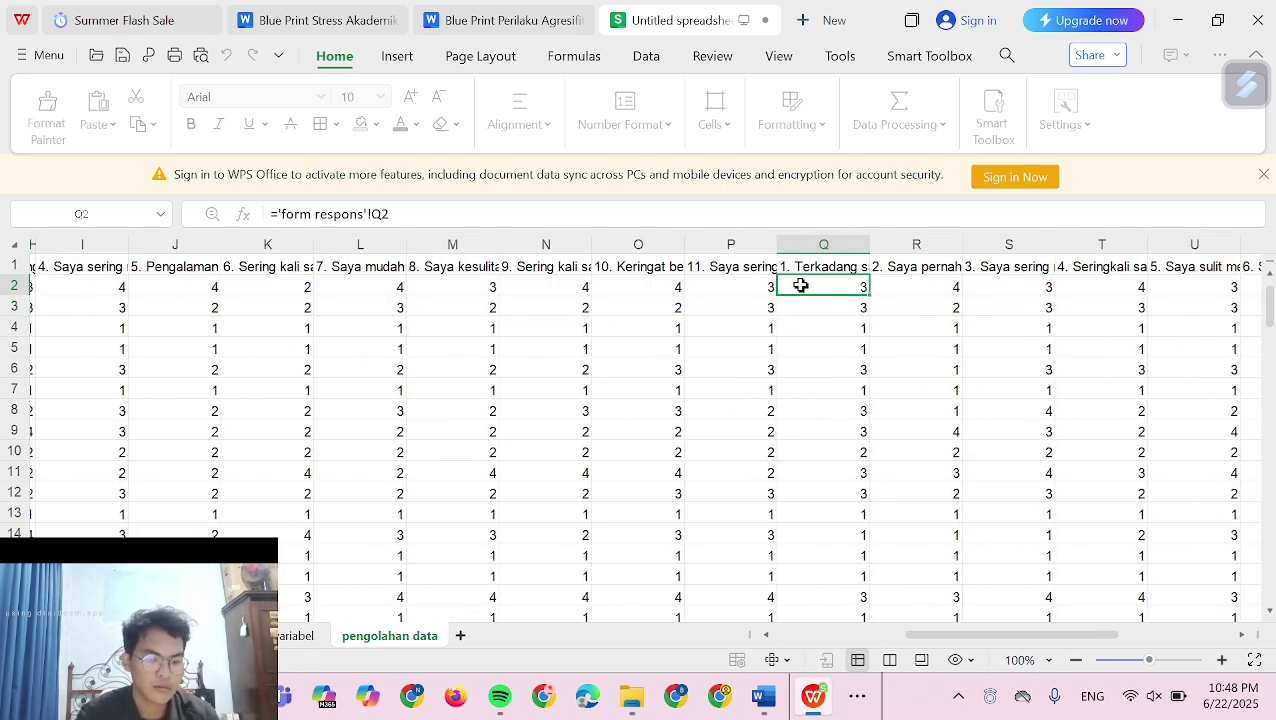
key("shift+Right")
key("shift+Right")
key("ctrl+shift+Right")
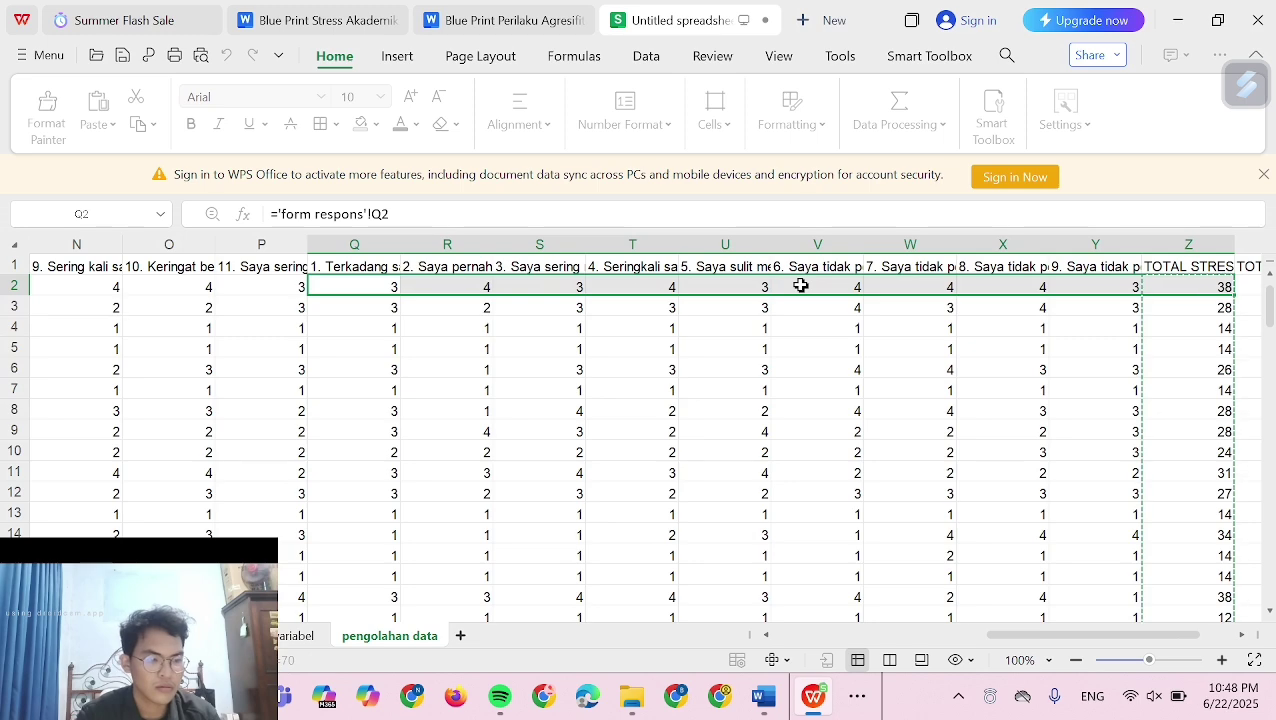
key("shift+Left")
key("shift+Down")
key("shift+Down")
key("shift+Down")
key("shift+Down")
key("shift+Down")
key("shift+Down")
key("shift+Down")
key("shift+Down")
key("shift+Down")
key("shift+Down")
key("shift+Down")
key("shift+Down")
key("shift+Down")
key("shift+Down")
key("shift+Down")
key("shift+Down")
key("shift+Down")
key("shift+Down")
key("shift+Down")
key("shift+Down")
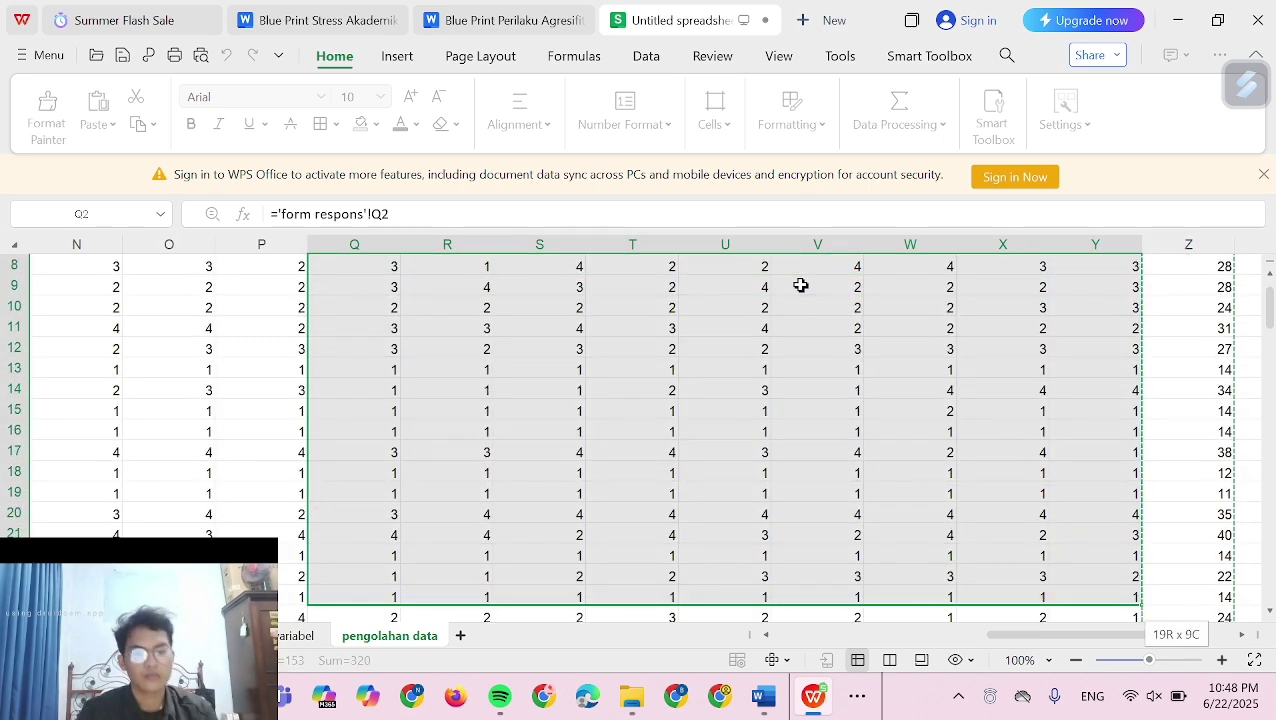
key("shift+Down")
key("shift+Down")
key("shift+Down")
key("shift+Down")
key("shift+Down")
key("shift+Down")
key("shift+Down")
key("shift+Down")
key("shift+Down")
key("shift+Down")
key("shift+Down")
key("shift+Down")
key("shift+Down")
key("shift+Down")
key("shift+Down")
key("shift+Down")
key("shift+Down")
key("shift+Down")
key("shift+Down")
key("shift+Down")
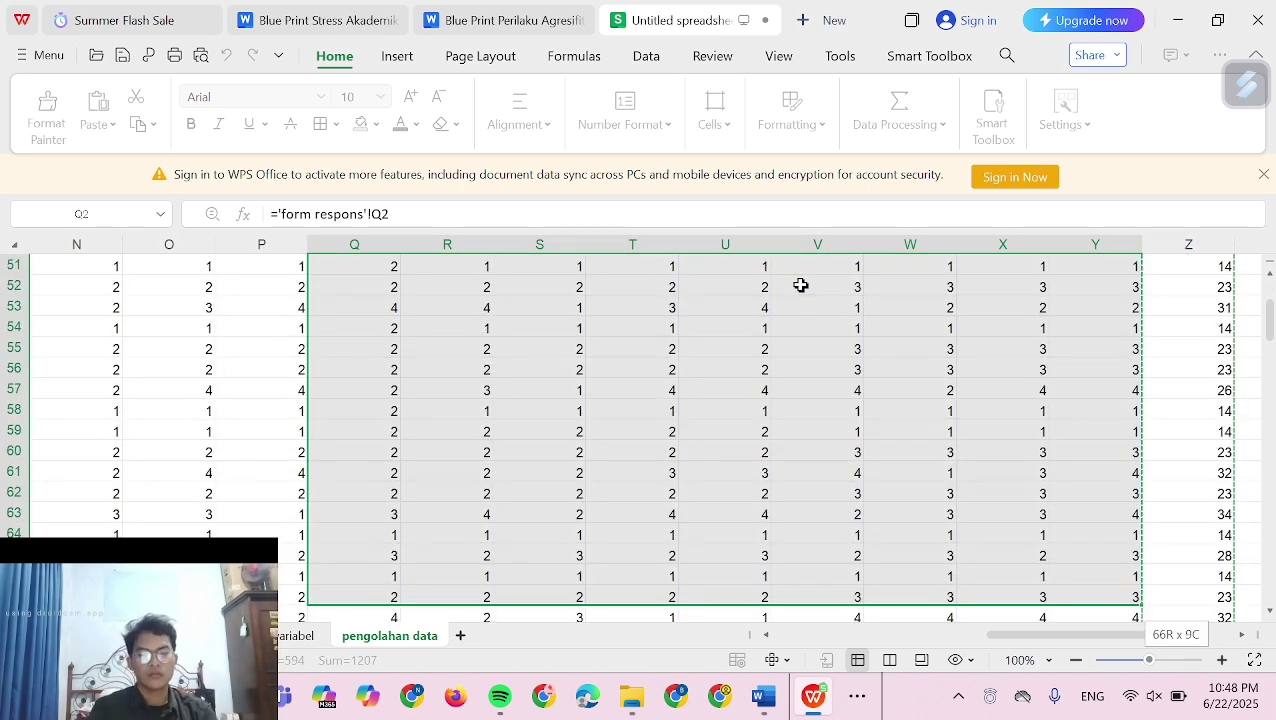
key("shift+Down")
key("shift+Down")
key("shift+Down")
key("shift+Down")
key("shift+Down")
key("shift+Down")
key("shift+Down")
key("shift+Down")
key("shift+Down")
key("shift+Down")
key("shift+Down")
key("shift+Down")
key("shift+Down")
key("shift+Down")
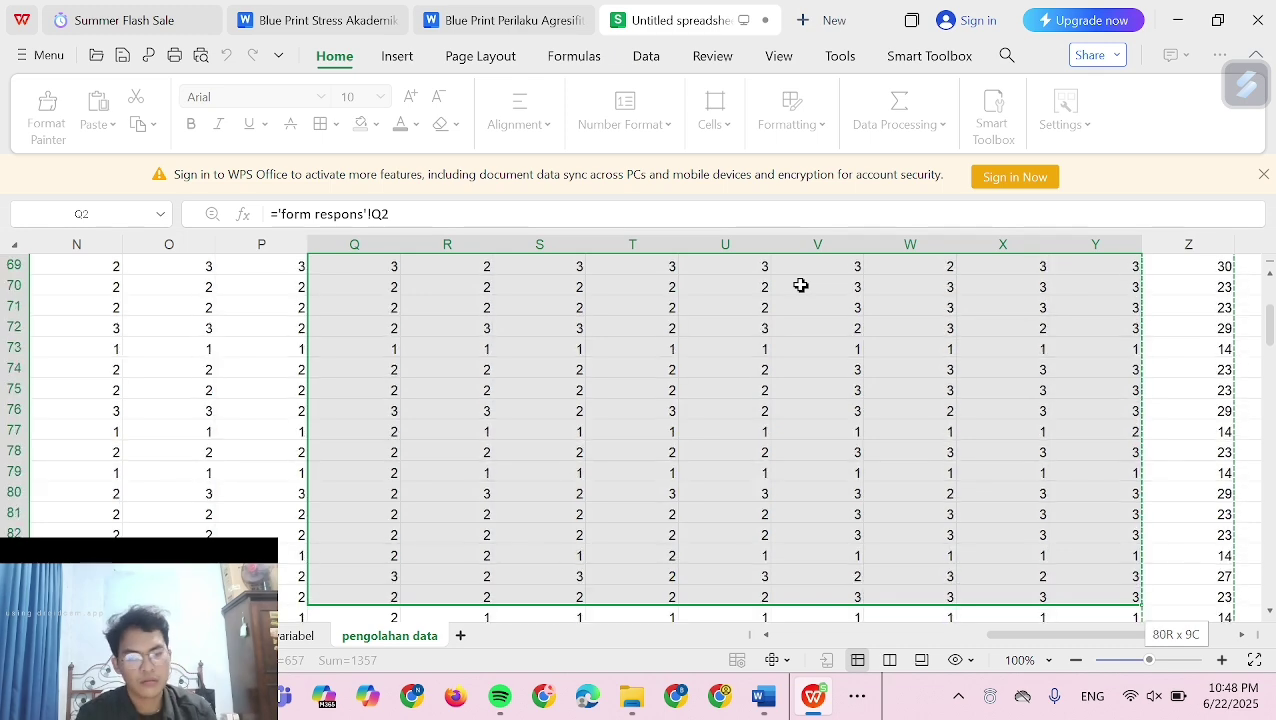
key("shift+Down")
key("shift+Down")
key("shift+Down")
key("shift+Down")
key("shift+Down")
key("shift+Down")
key("shift+Down")
key("shift+Down")
key("shift+Down")
key("shift+Down")
key("shift+Down")
key("shift+Down")
key("shift+Down")
key("shift+Down")
key("shift+Down")
key("shift+Down")
key("shift+Down")
key("shift+Down")
key("shift+Down")
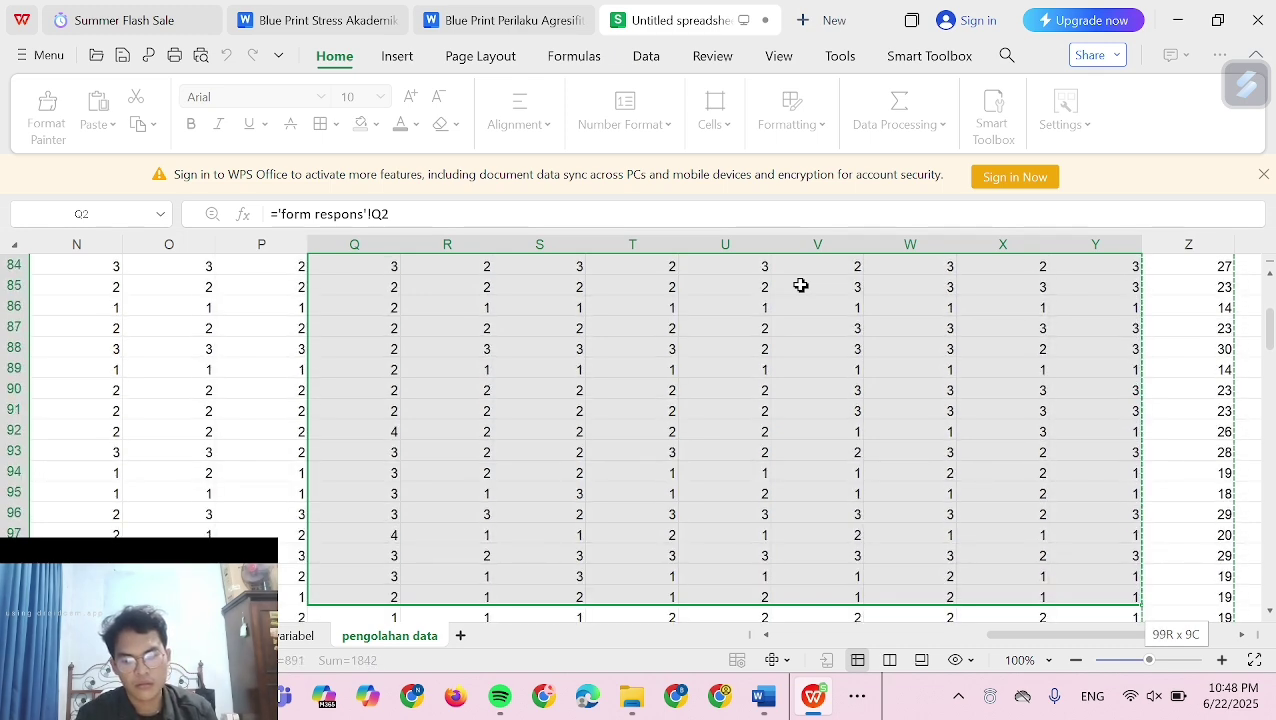
key("shift+Down")
key("ctrl+c")
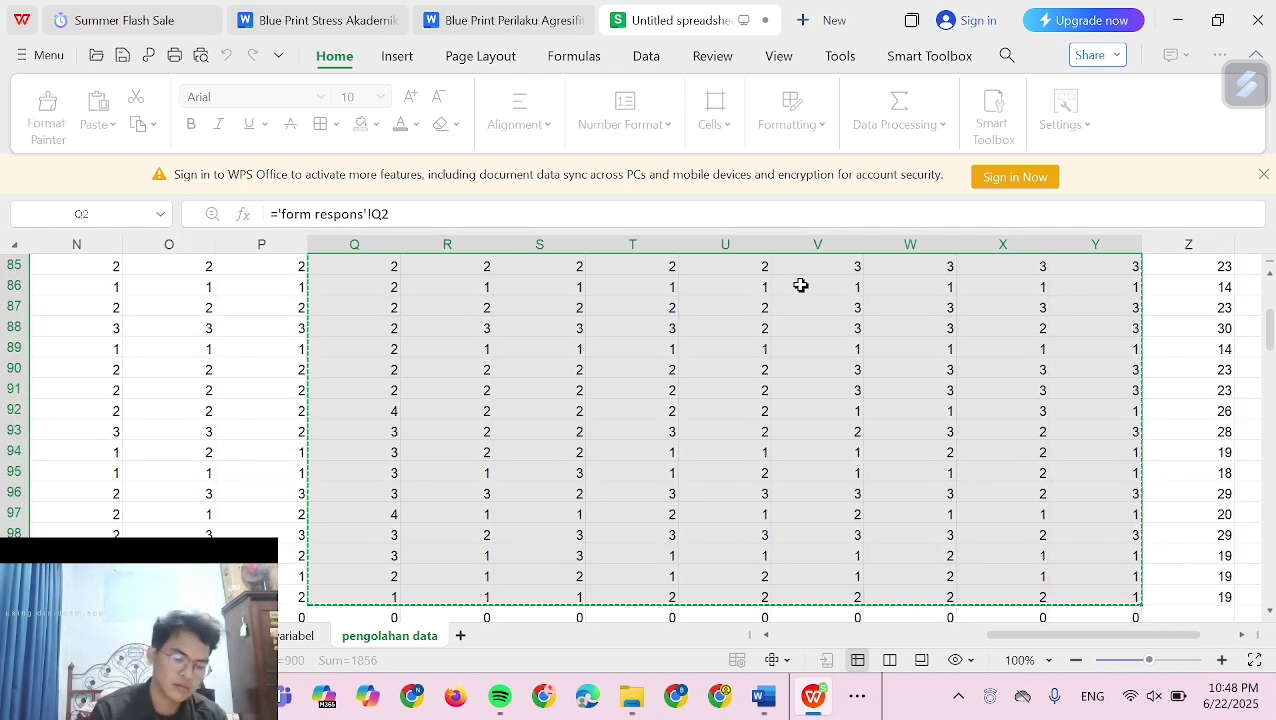
Switch to the empty SPSS dataset Untitled6 and paste the nine copied item responses starting at the first cell
left_click(860, 708)
mouse_move(864, 648)
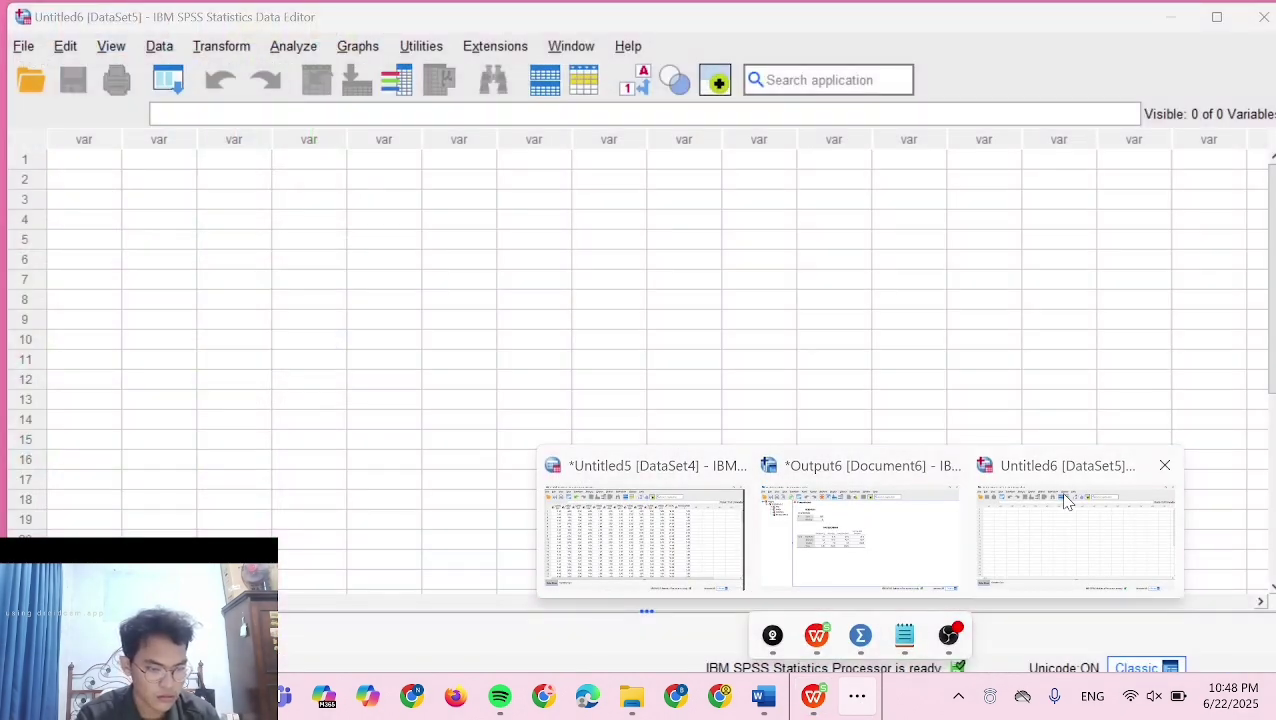
left_click(1062, 498)
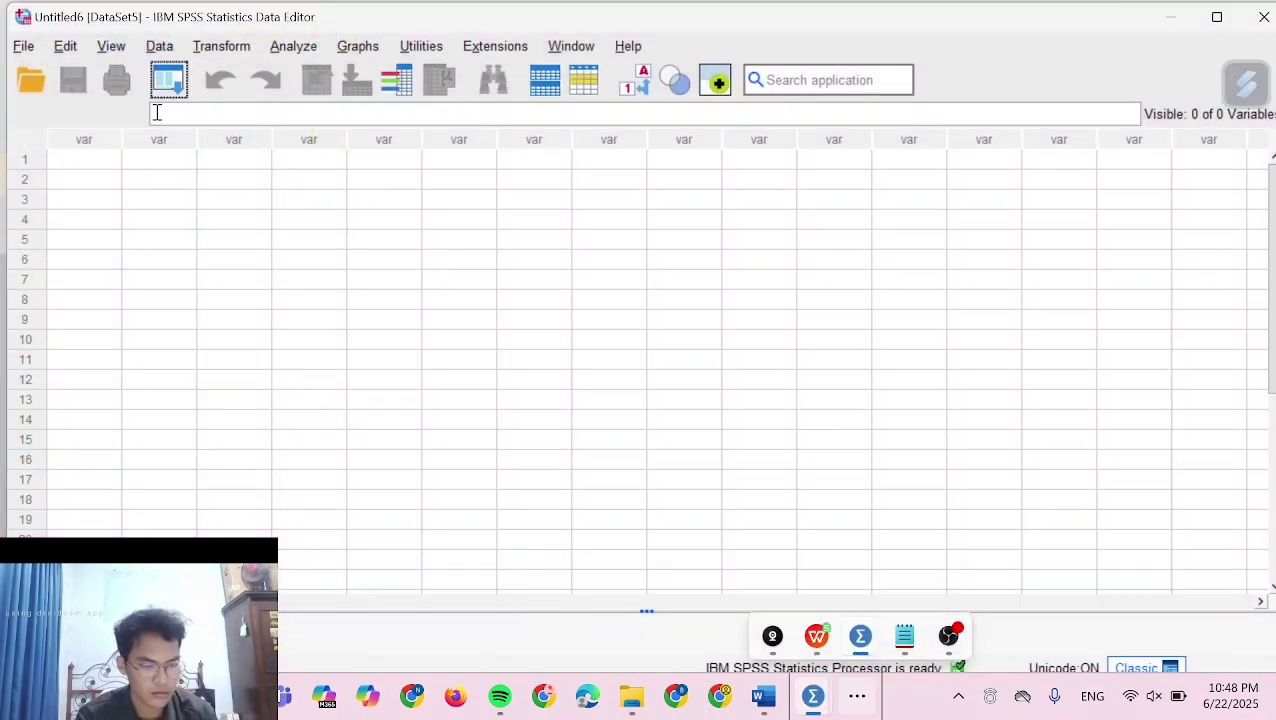
left_click(113, 163)
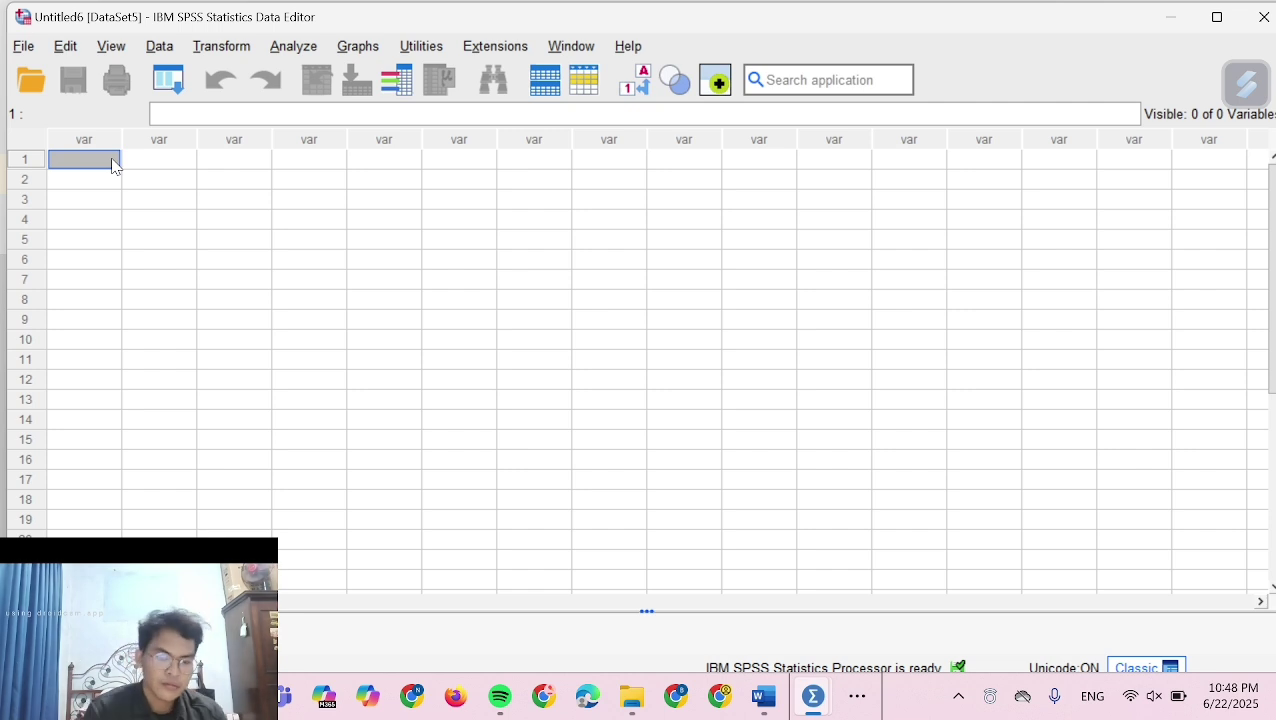
key("ctrl+v")
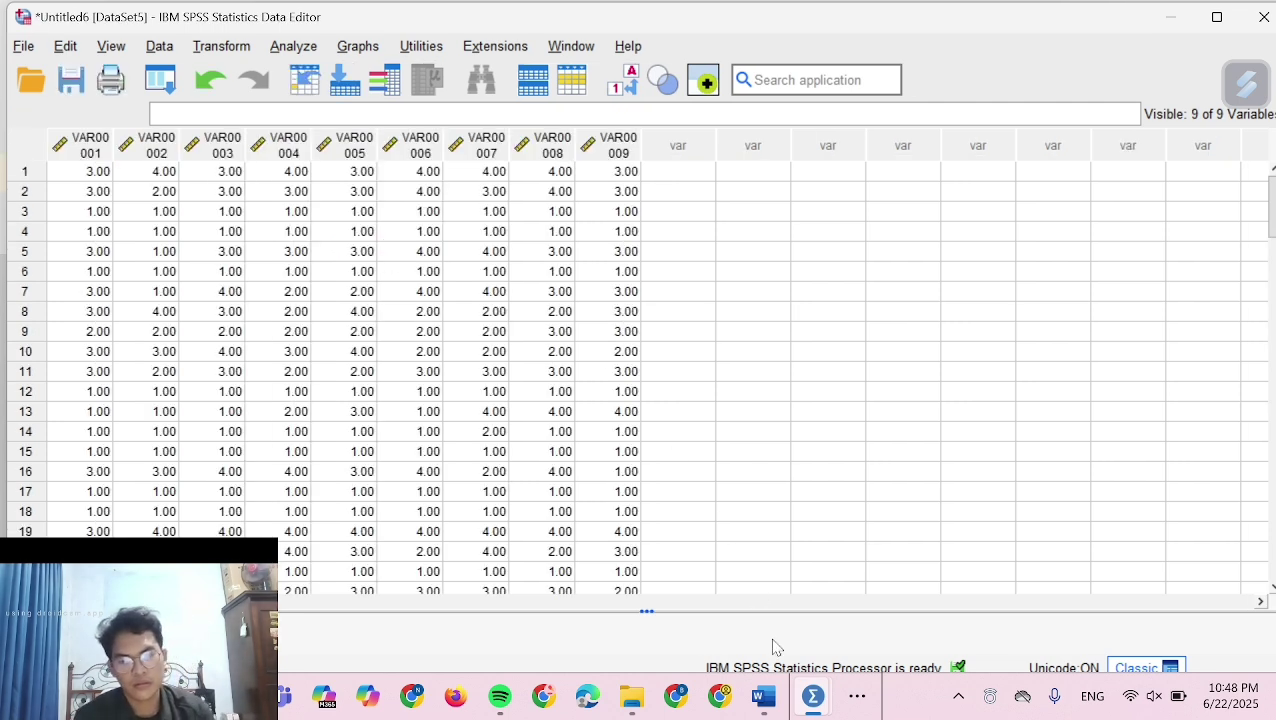
Switch back to the WPS spreadsheet and copy the TOTAL AGRESIF scores in range AA2:AA101
left_click(857, 696)
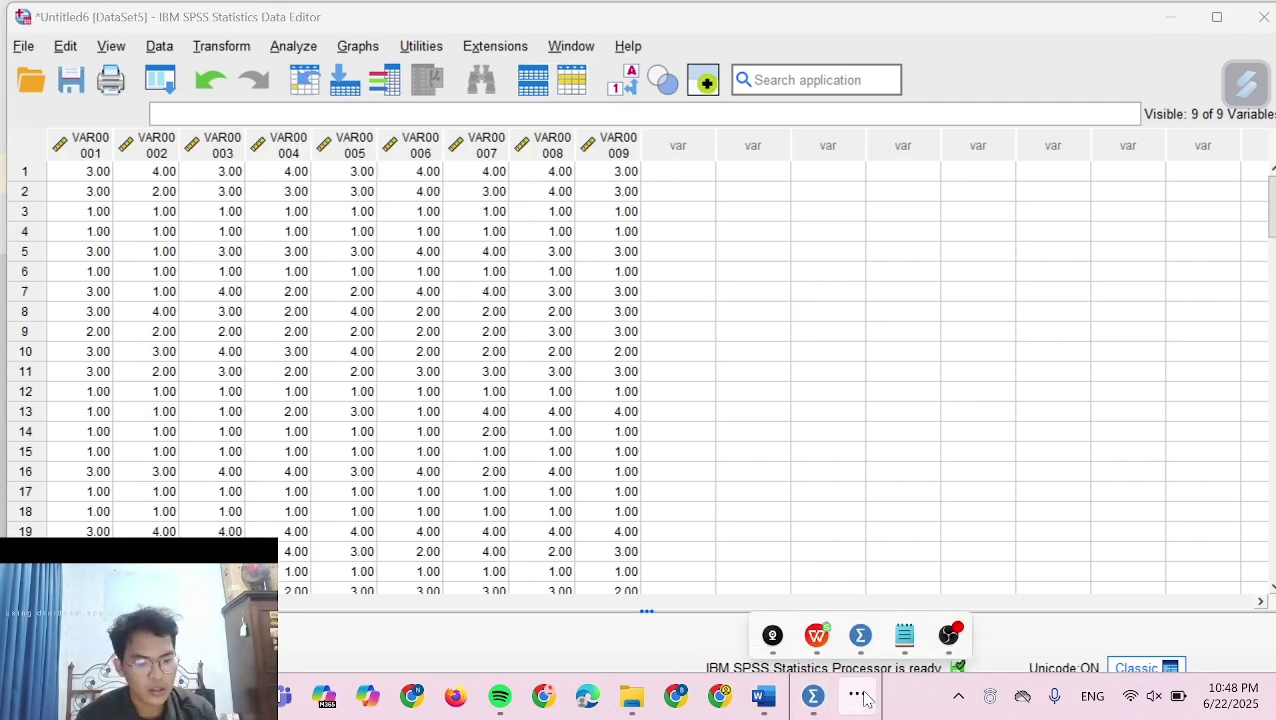
left_click(855, 533)
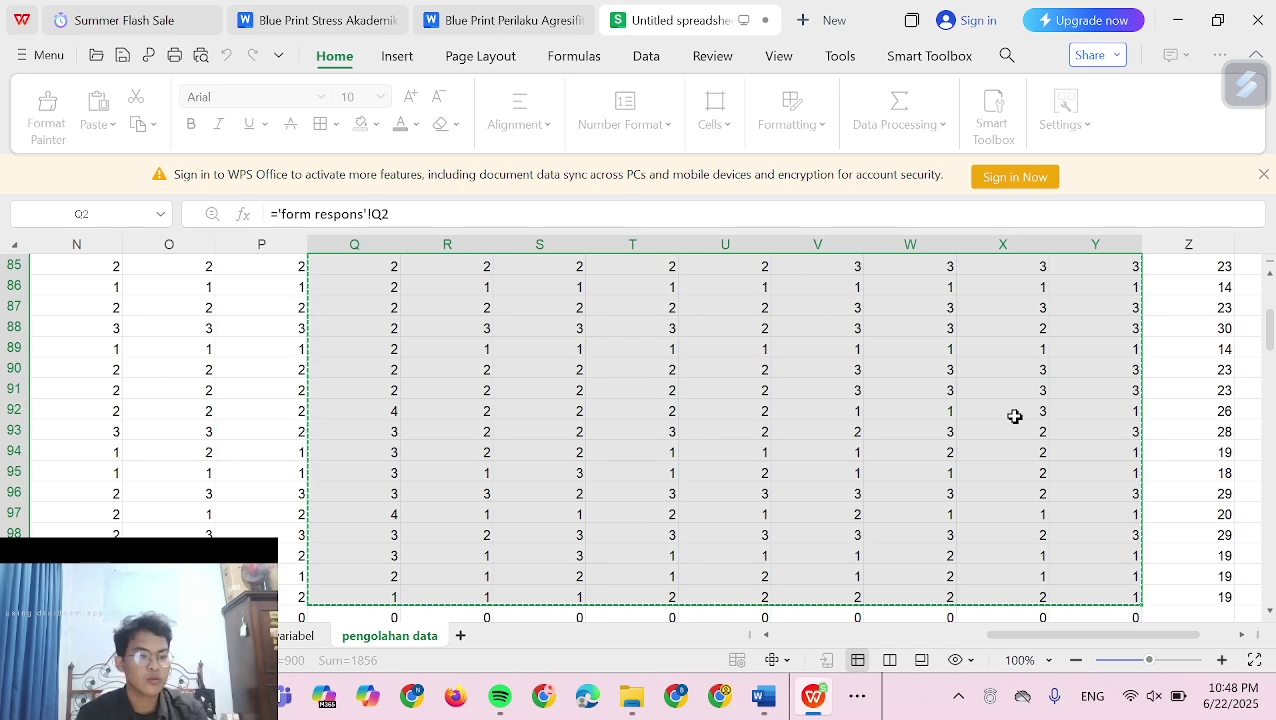
scroll(1014, 416, "right", 3)
scroll(703, 313, "up", 20)
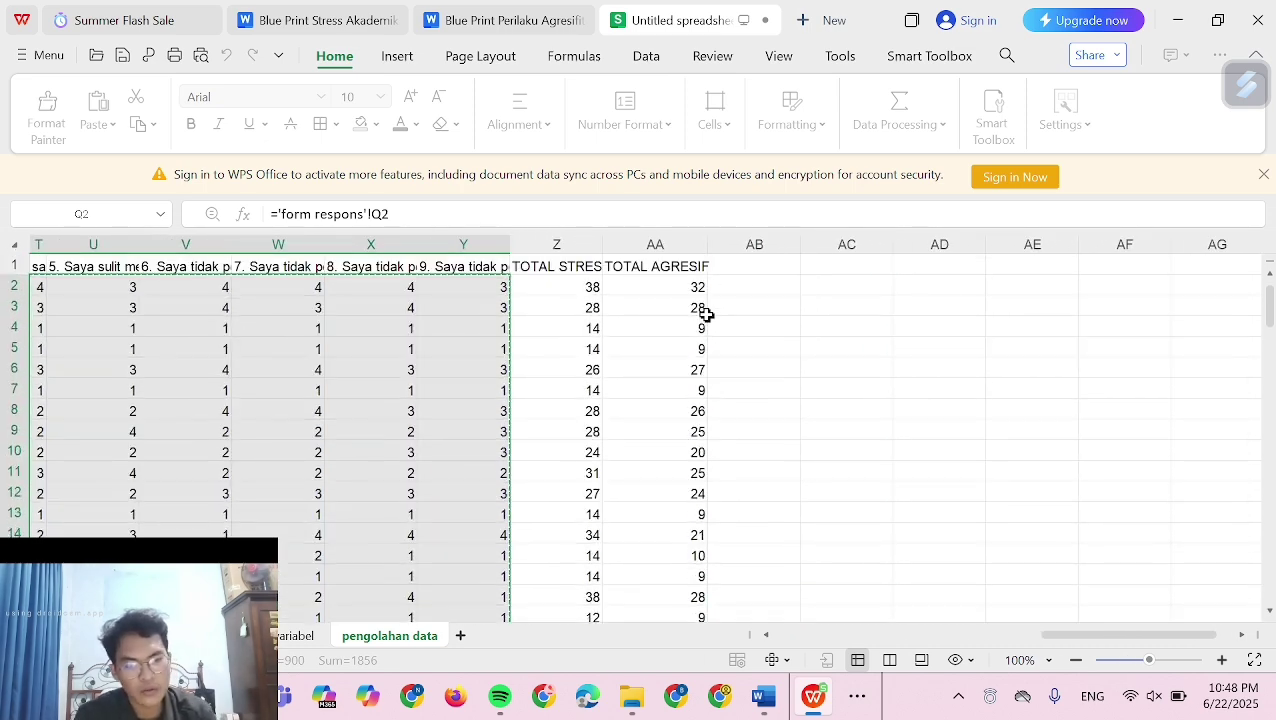
left_click(660, 285)
key("shift+Down")
key("shift+Down")
key("shift+Down")
key("shift+Down")
key("shift+Down")
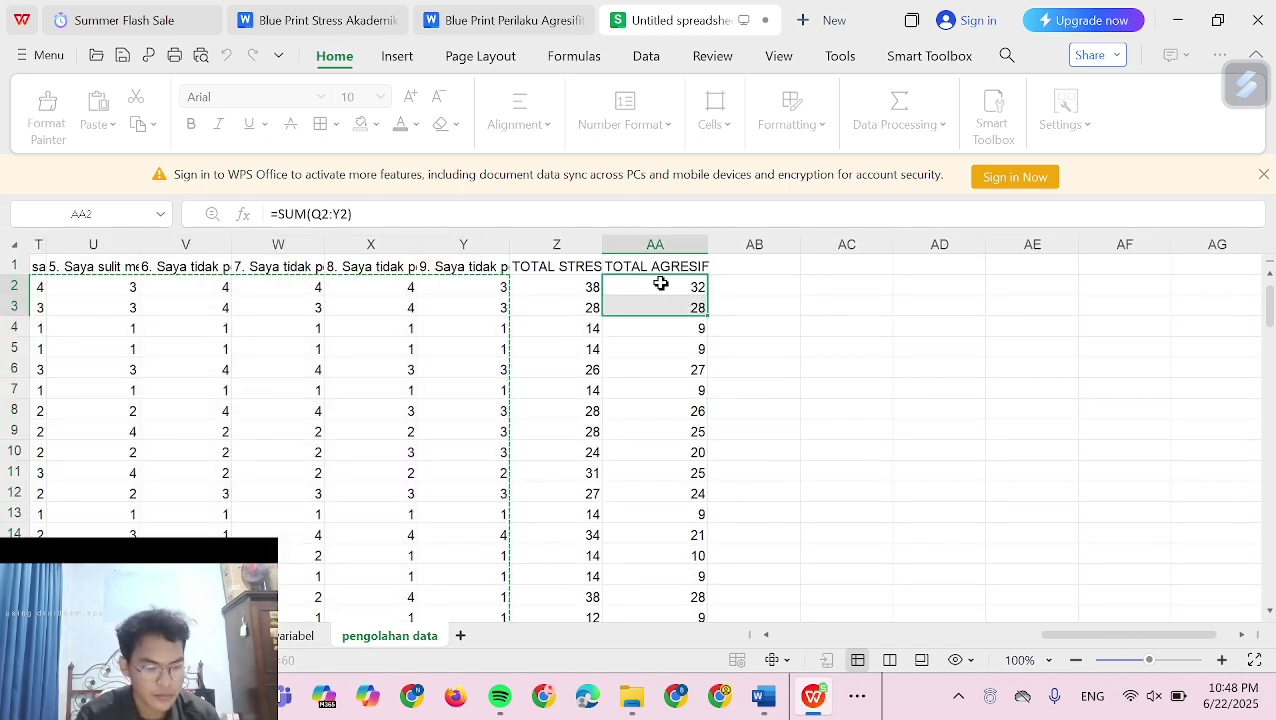
key("shift+Down")
key("shift+Down")
key("shift+Down")
key("shift+Down")
key("shift+Down")
key("shift+Down")
key("shift+Down")
key("shift+Down")
key("shift+Down")
key("shift+Down")
key("shift+Down")
key("shift+Down")
key("shift+Down")
key("shift+Down")
key("shift+Down")
key("shift+Down")
key("shift+Down")
key("shift+Down")
key("shift+Down")
key("shift+Down")
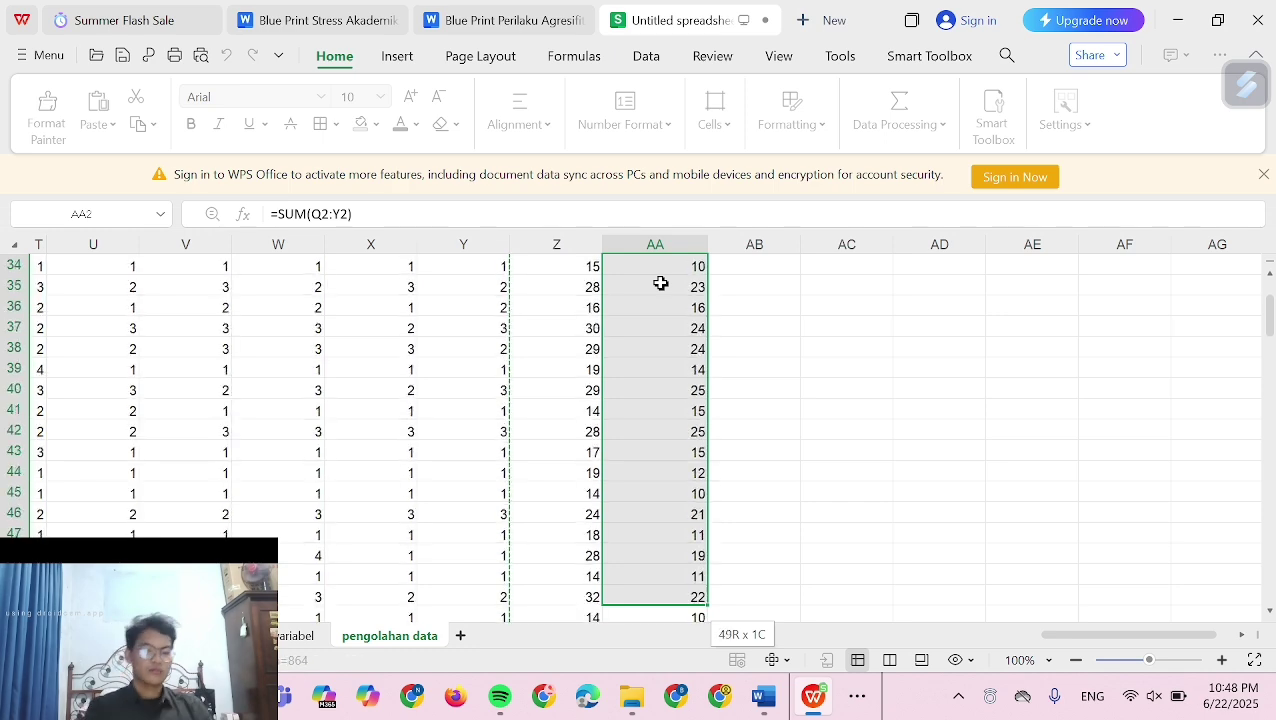
key("shift+Down")
key("shift+Down")
key("shift+Down")
key("shift+Down")
key("shift+Down")
key("shift+Down")
key("shift+Down")
key("shift+Down")
key("shift+Down")
key("shift+Down")
key("shift+Down")
key("shift+Down")
key("shift+Down")
key("shift+Down")
key("shift+Down")
key("shift+Down")
key("shift+Down")
key("shift+Down")
key("shift+Down")
key("shift+Down")
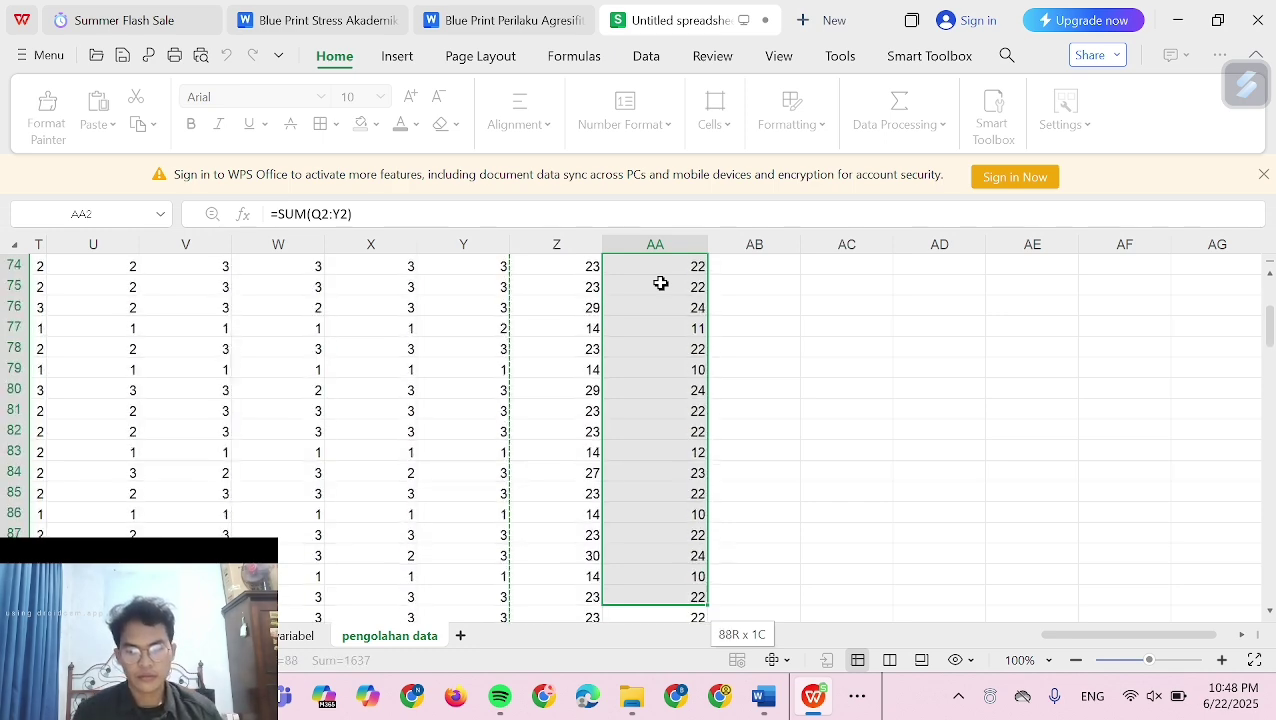
key("shift+Down")
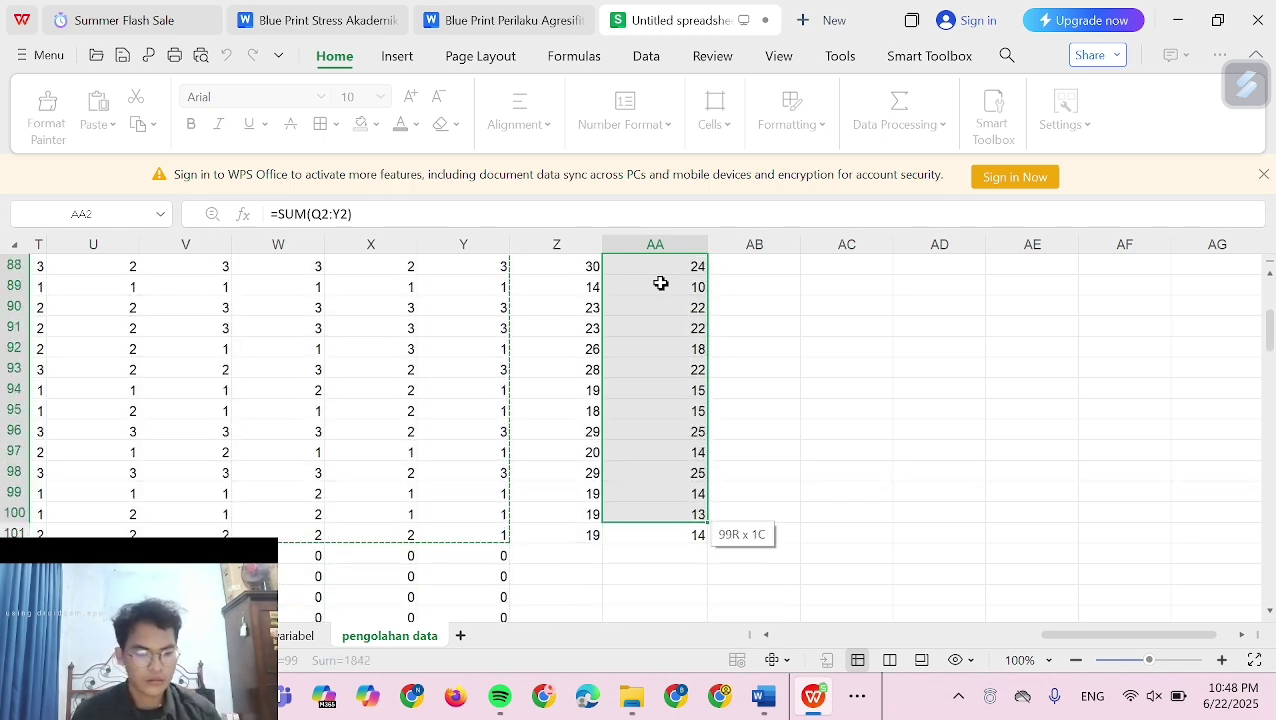
key("ctrl+c")
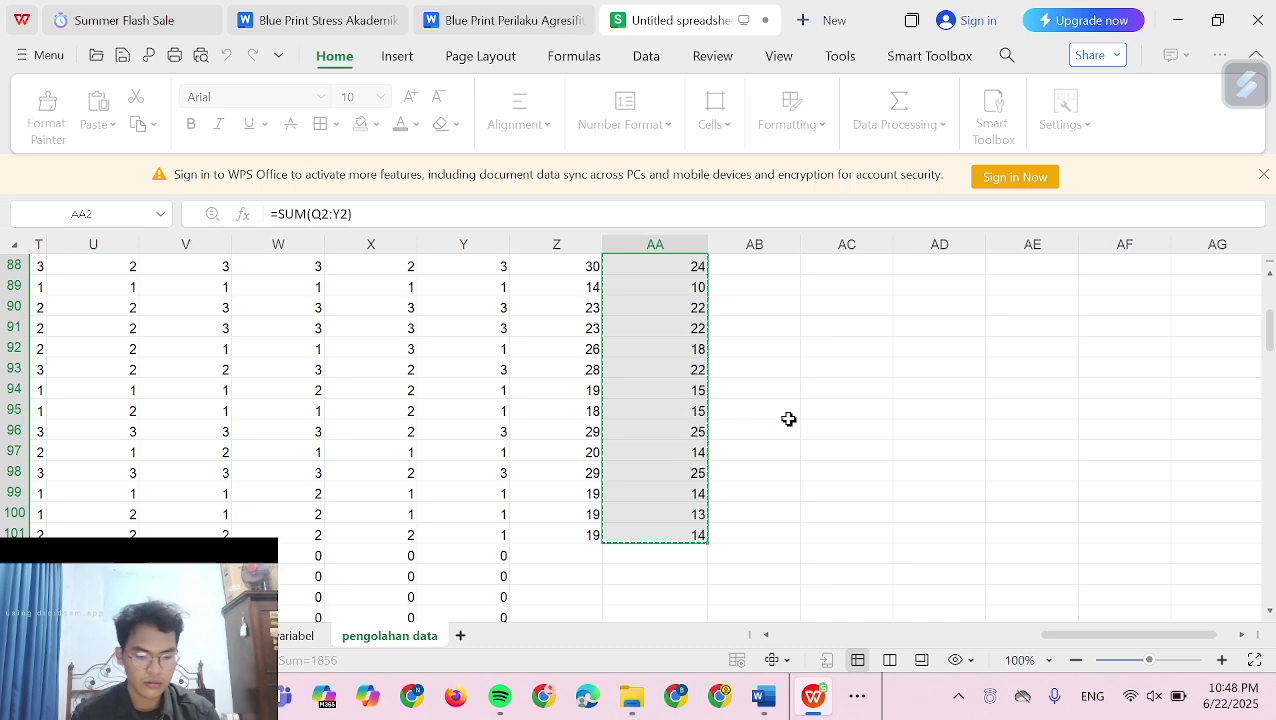
Return to the SPSS dataset Untitled6 and paste the copied total scores into the first empty column after the nine items
left_click(857, 696)
mouse_move(860, 636)
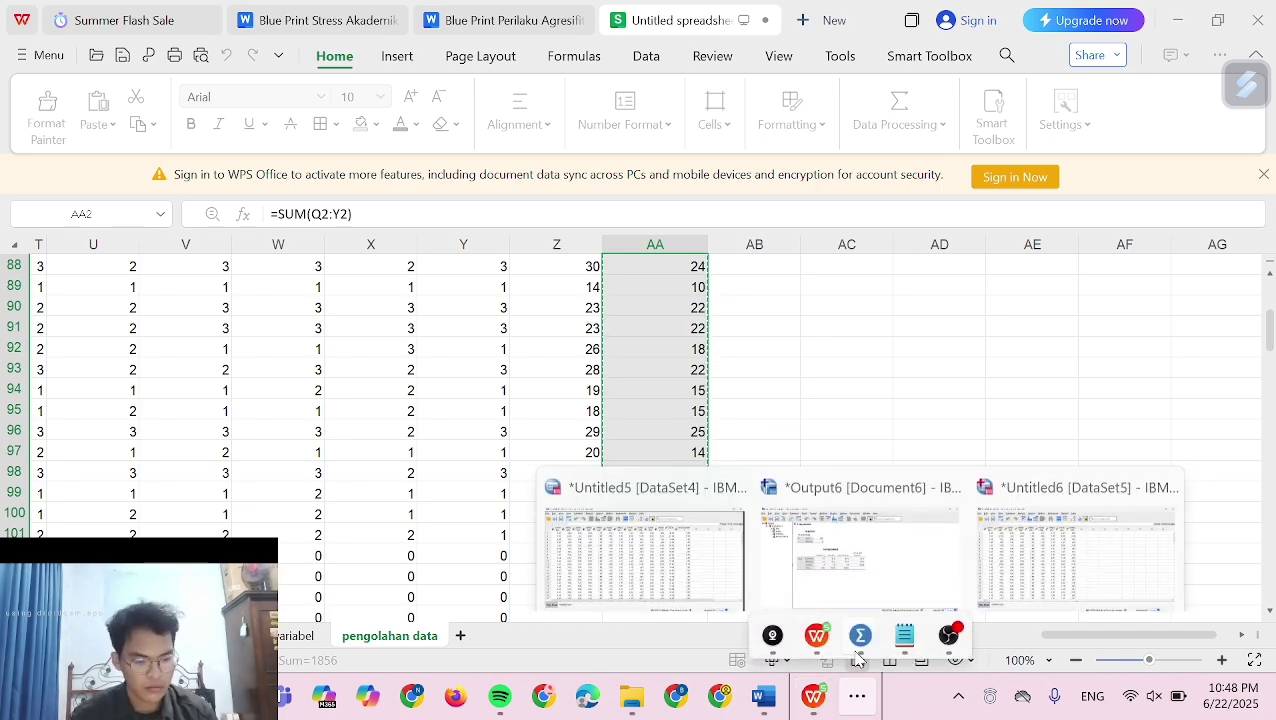
left_click(1022, 515)
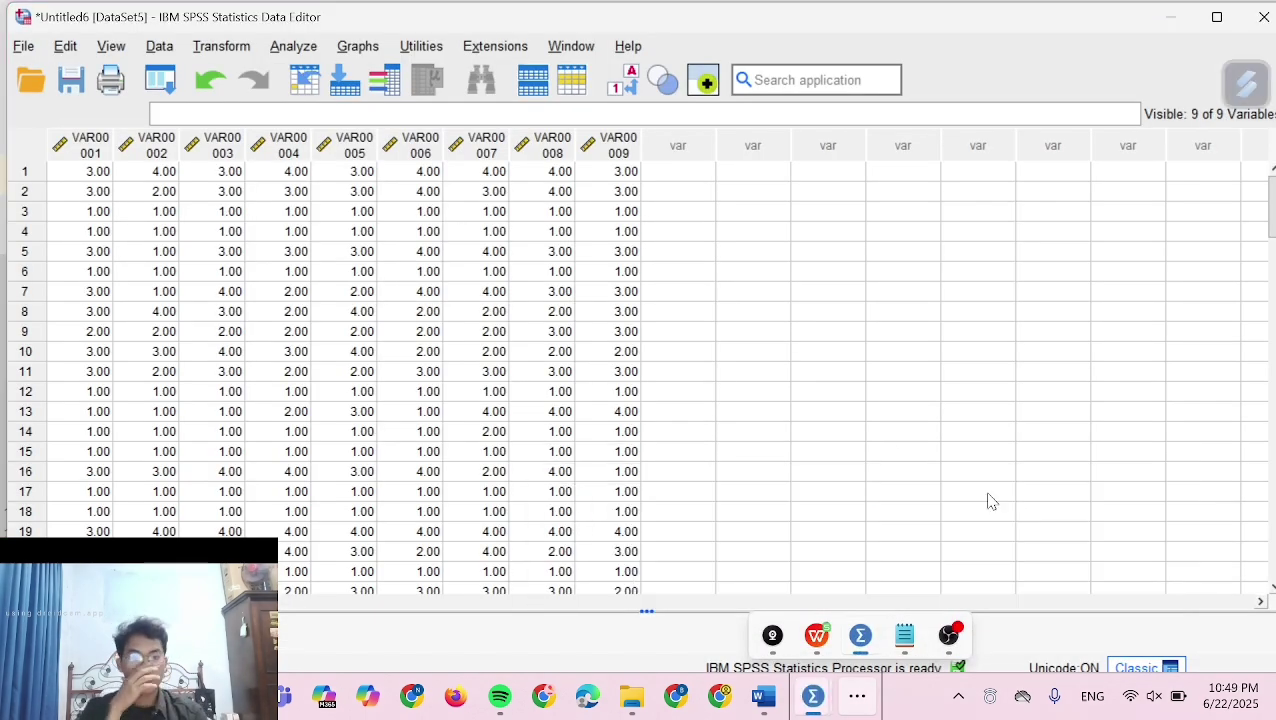
left_click(661, 176)
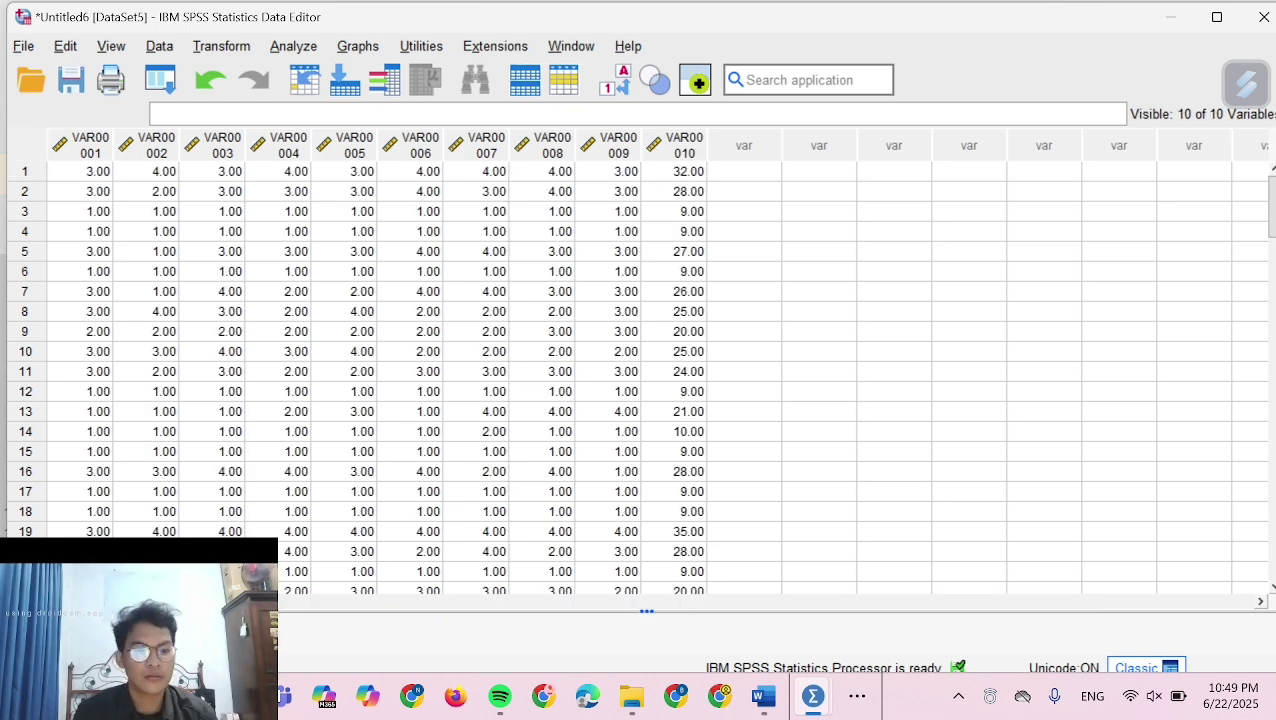
Rename the tenth variable as TOTAL and return to the data values
left_click(188, 629)
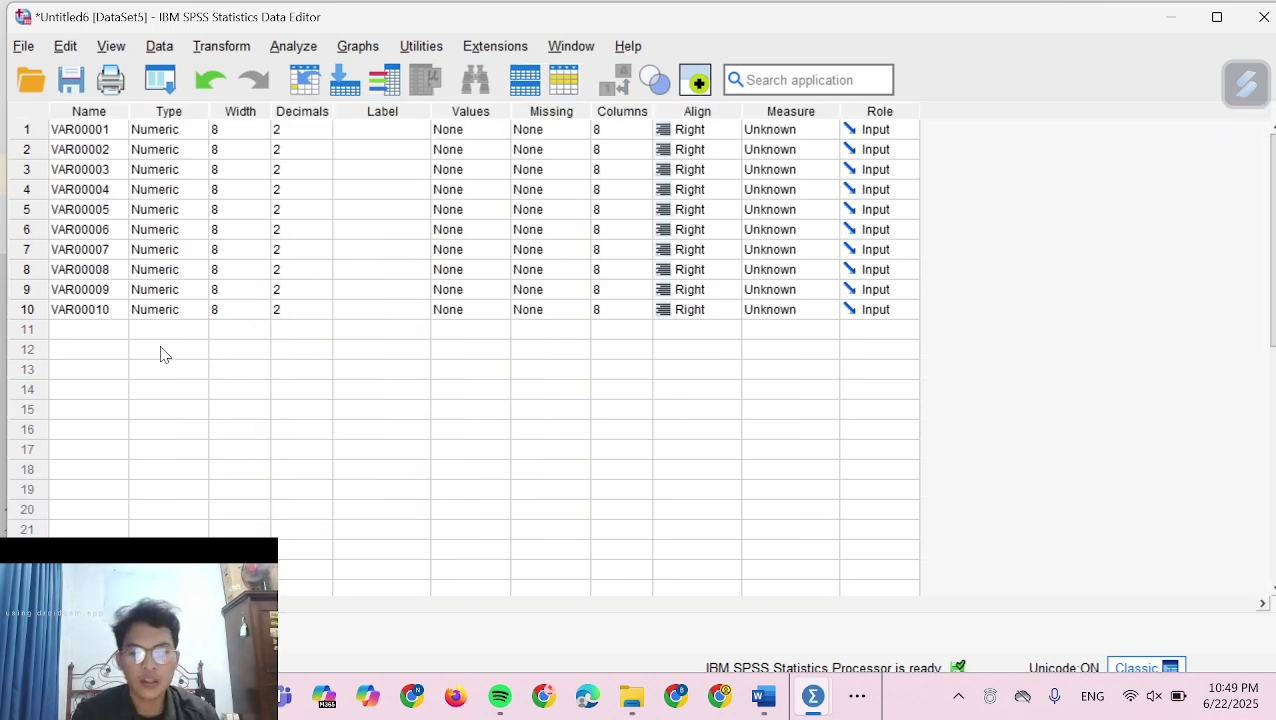
left_click(113, 316)
double_click(112, 310)
key("BackSpace")
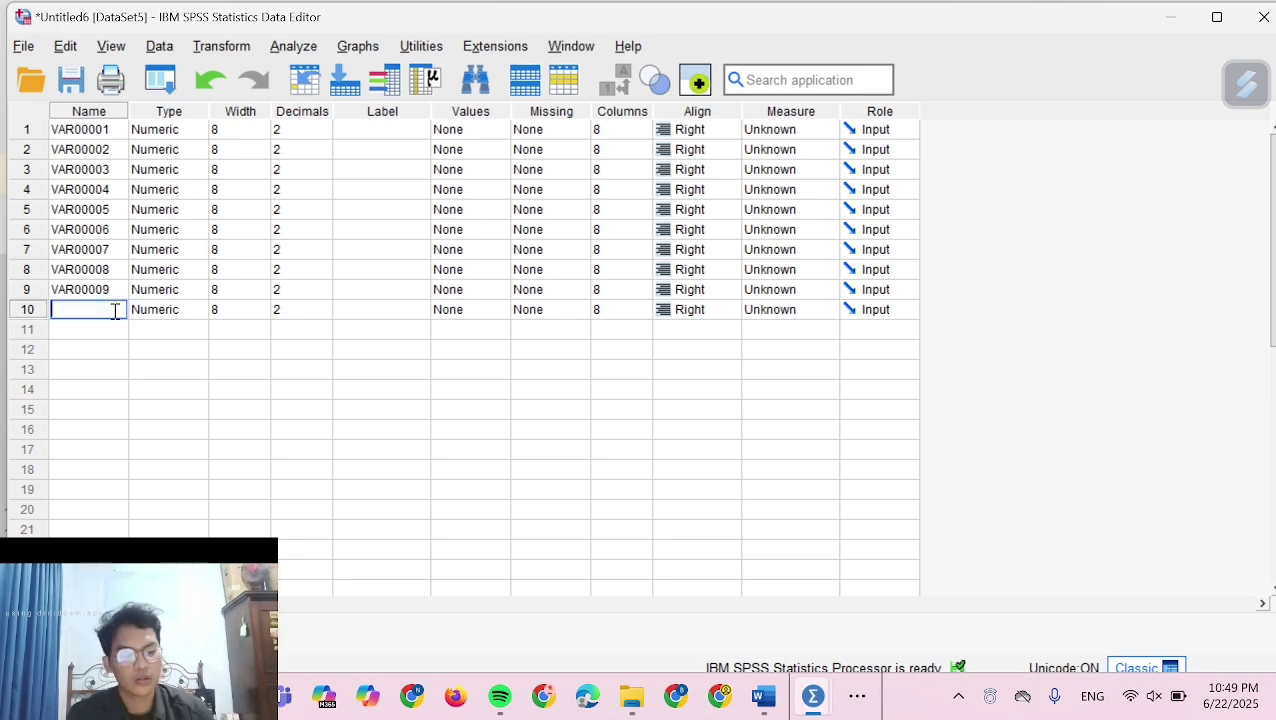
type("TOT")
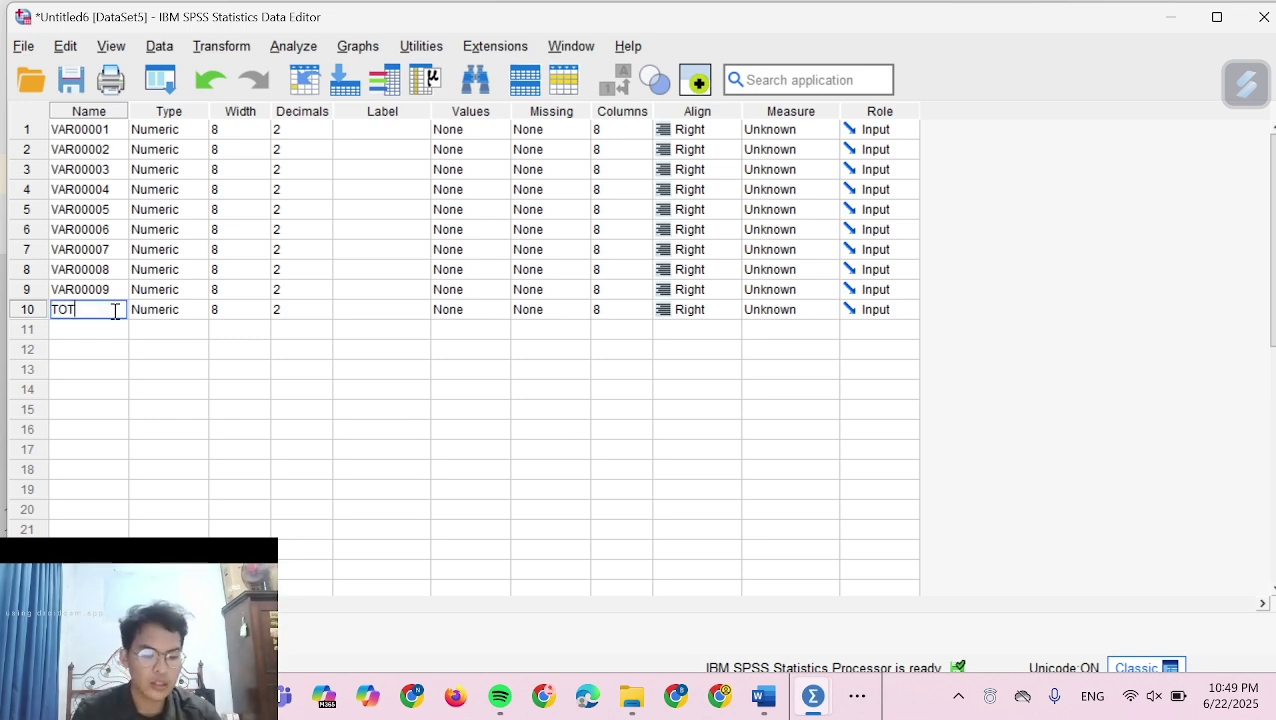
type("S")
key("BackSpace")
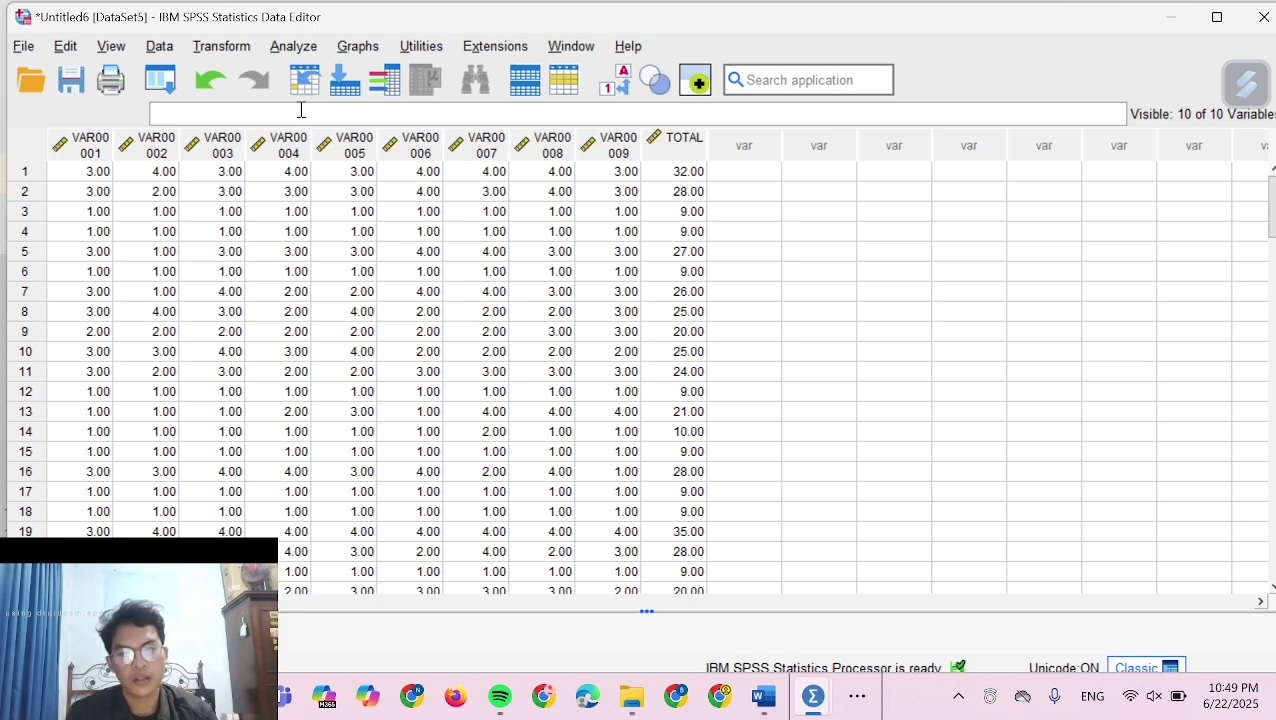
Set up a Recode into Different Variables with TOTAL as input and KATEGORISASI as the output variable's name
left_click(209, 50)
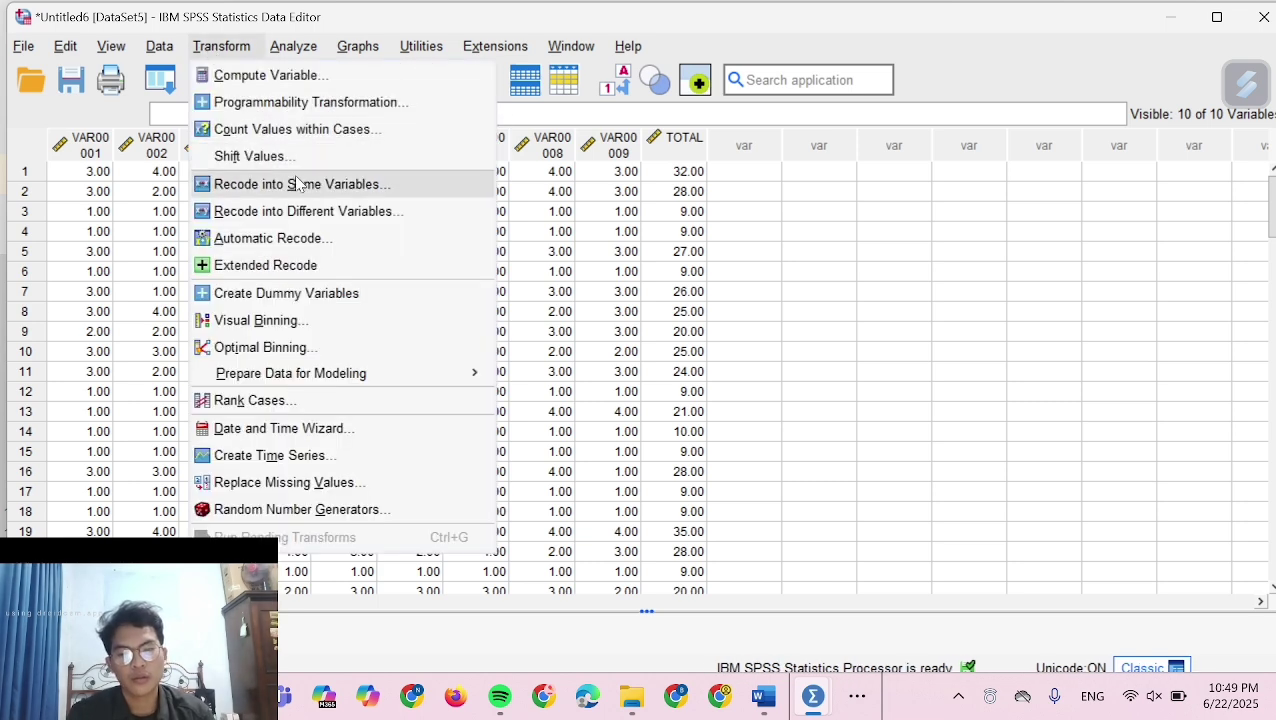
left_click(321, 218)
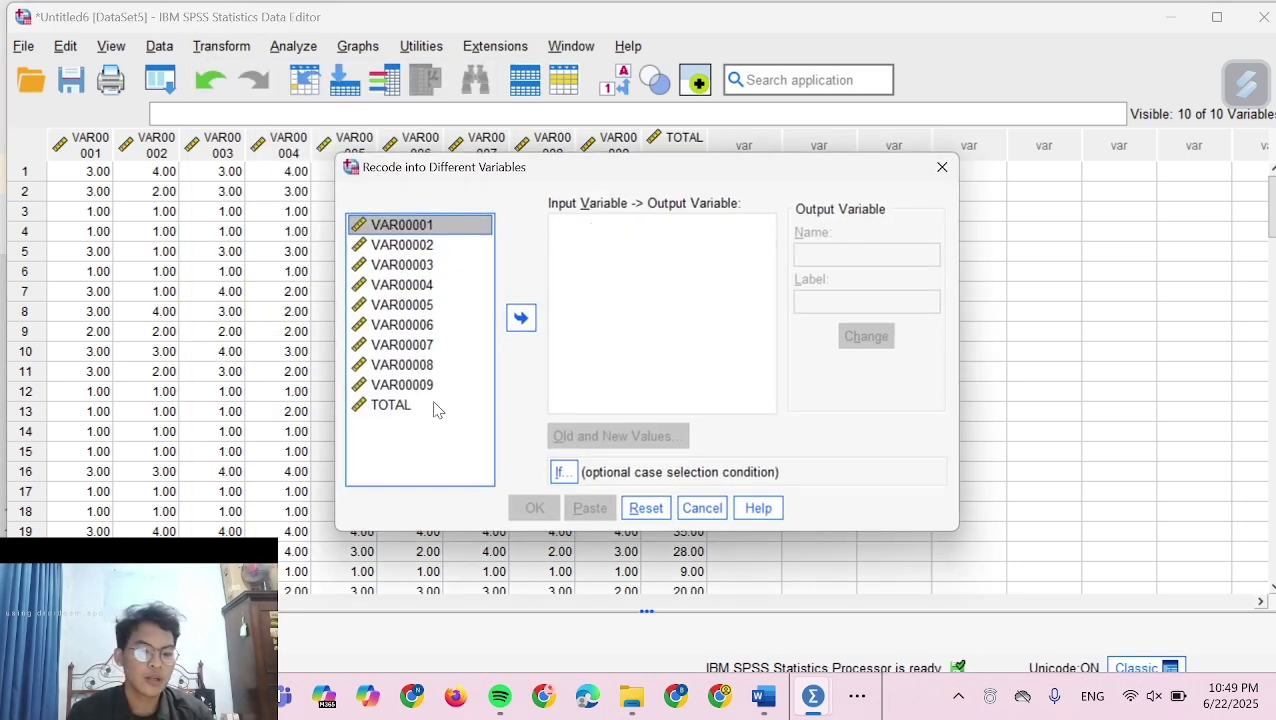
left_click(416, 408)
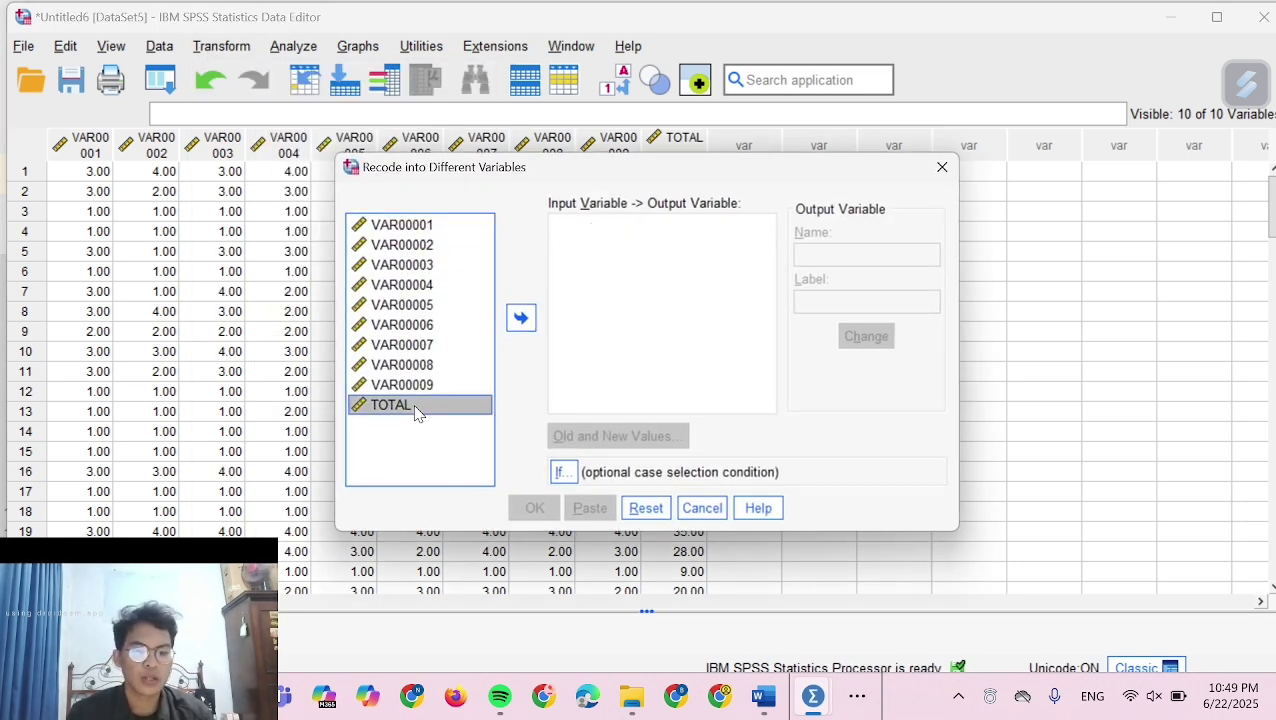
left_click(520, 318)
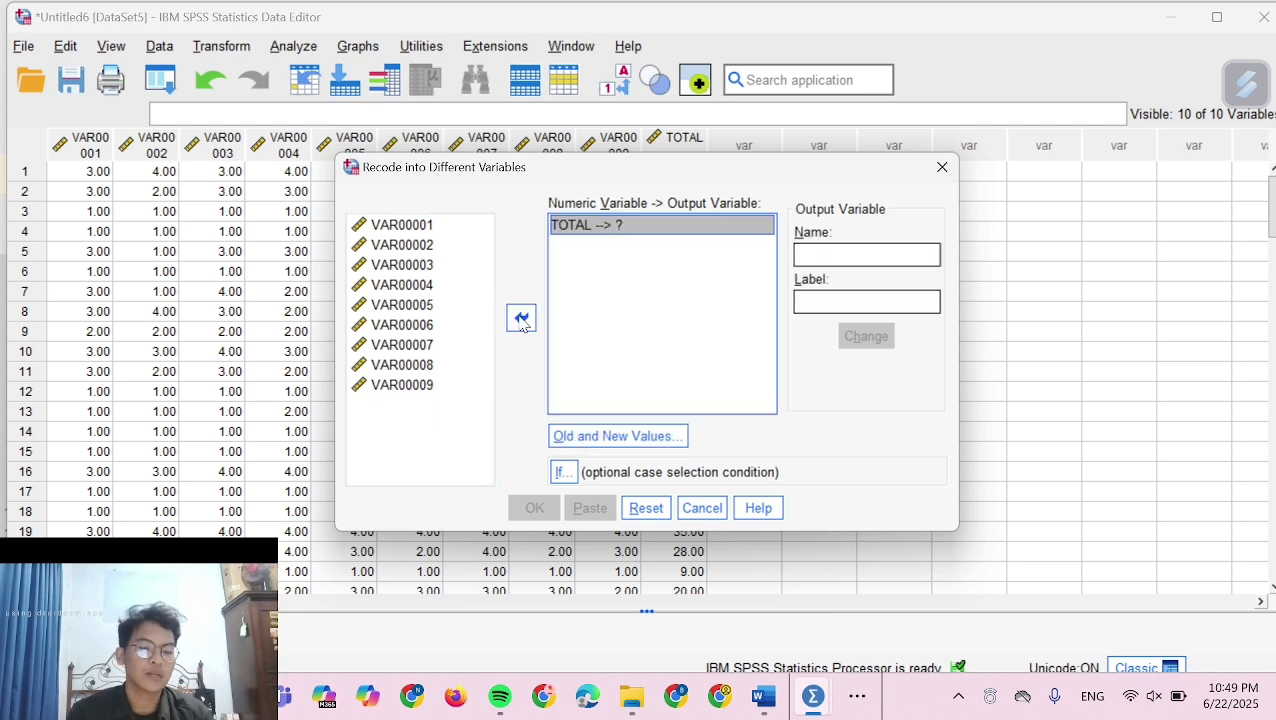
left_click(874, 253)
type("KATE")
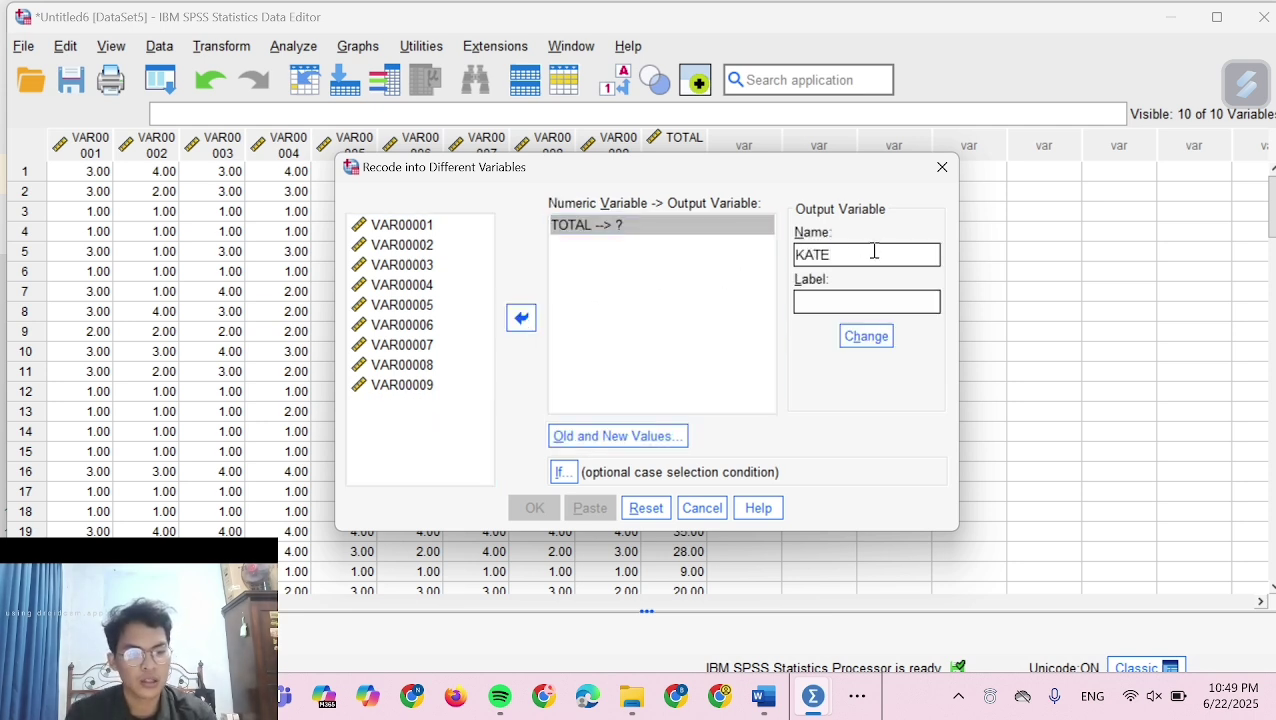
type("G")
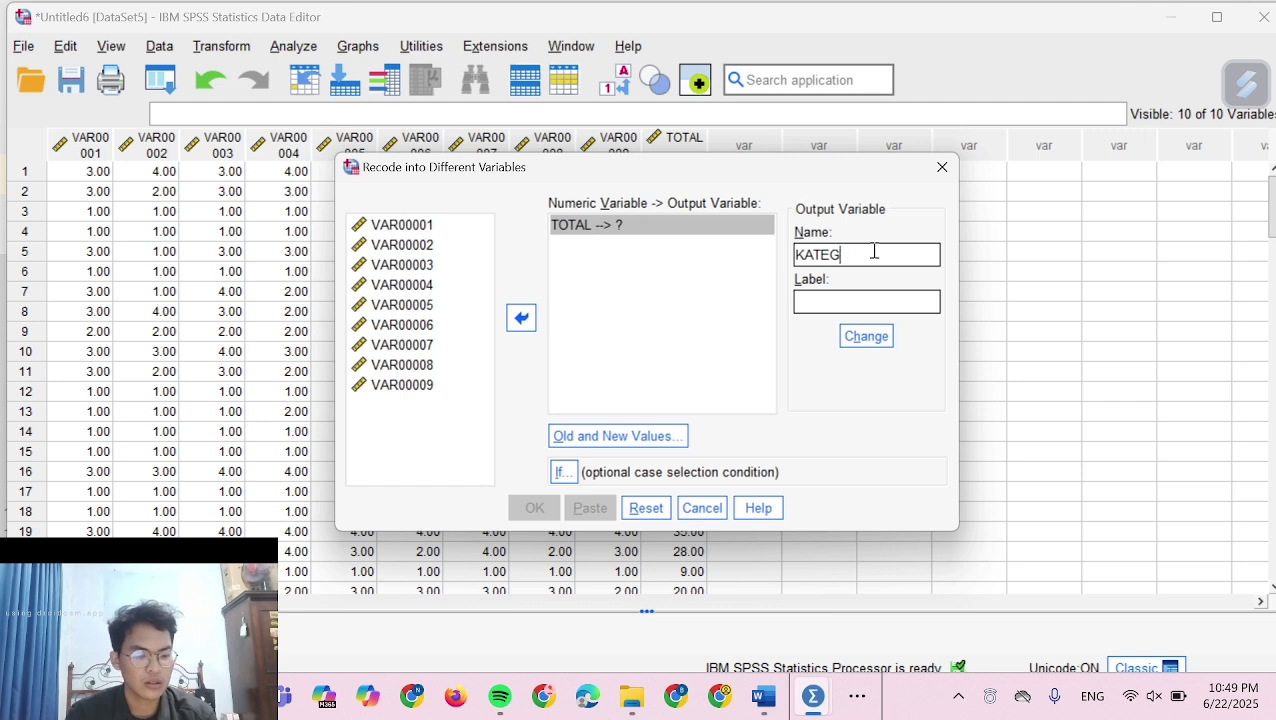
type("ORISASI")
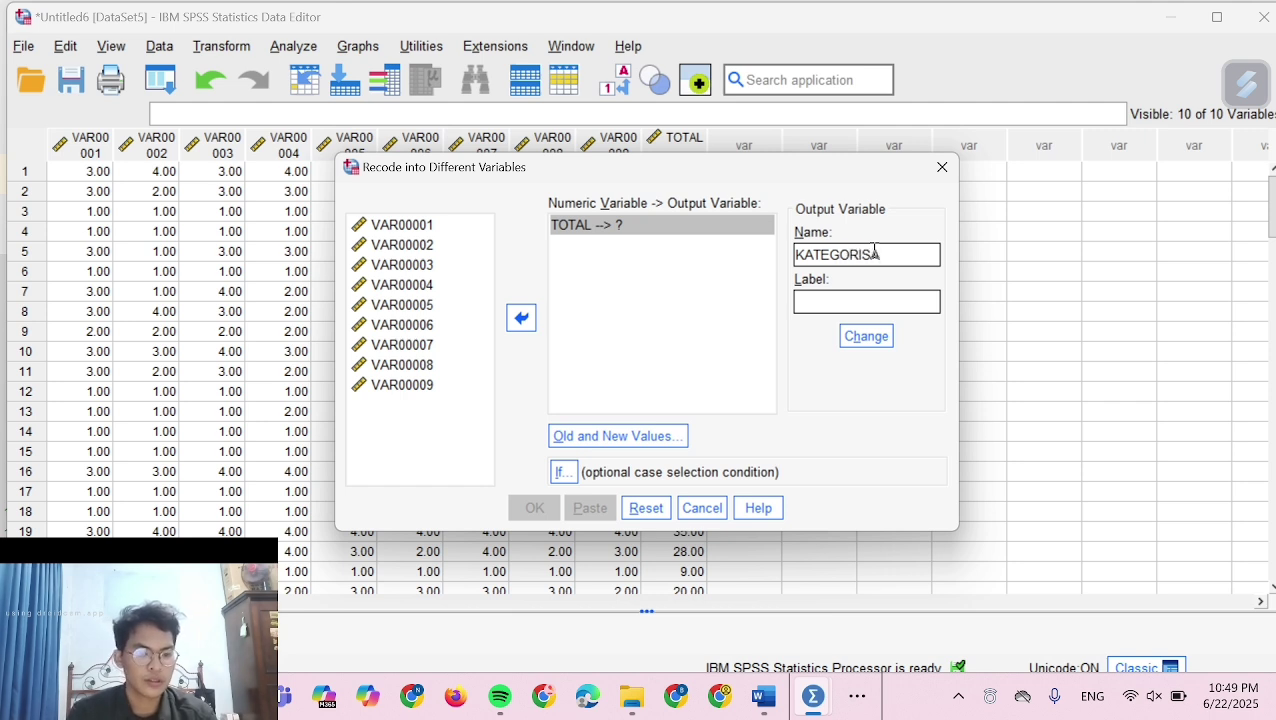
left_click(883, 338)
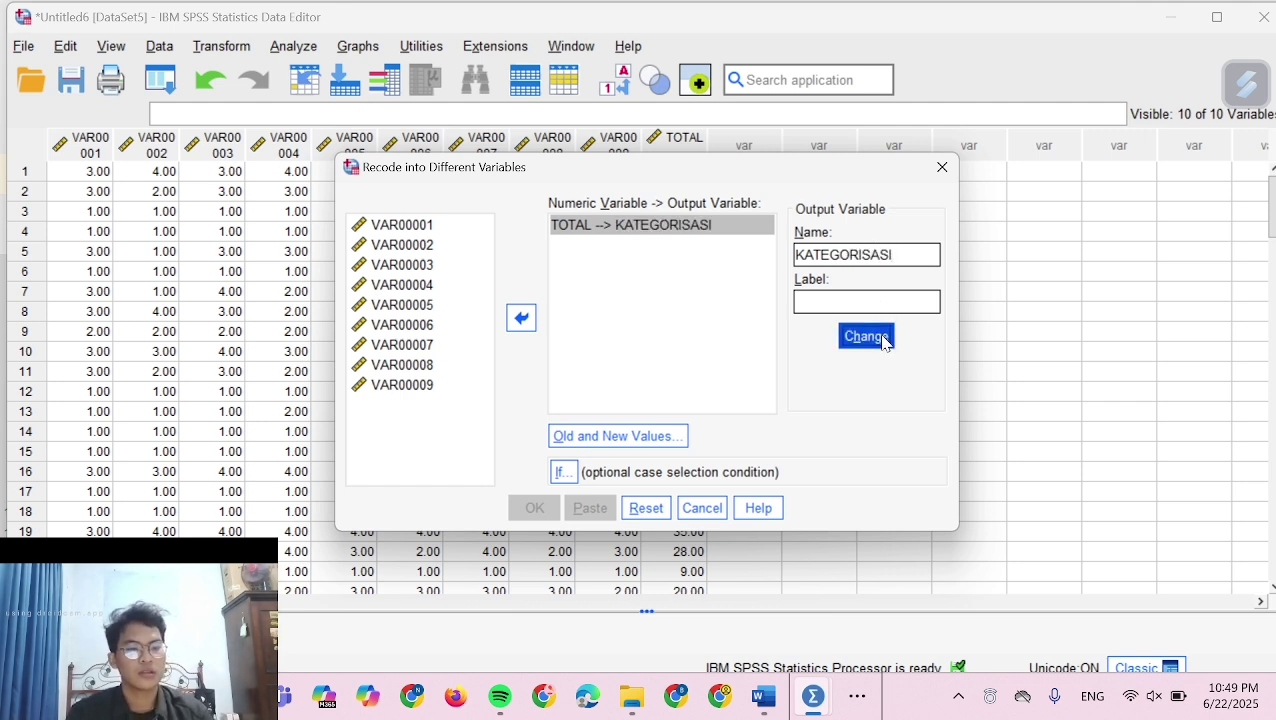
Open the old and new values definition for the recode and enter 1 as the first new value
left_click(620, 437)
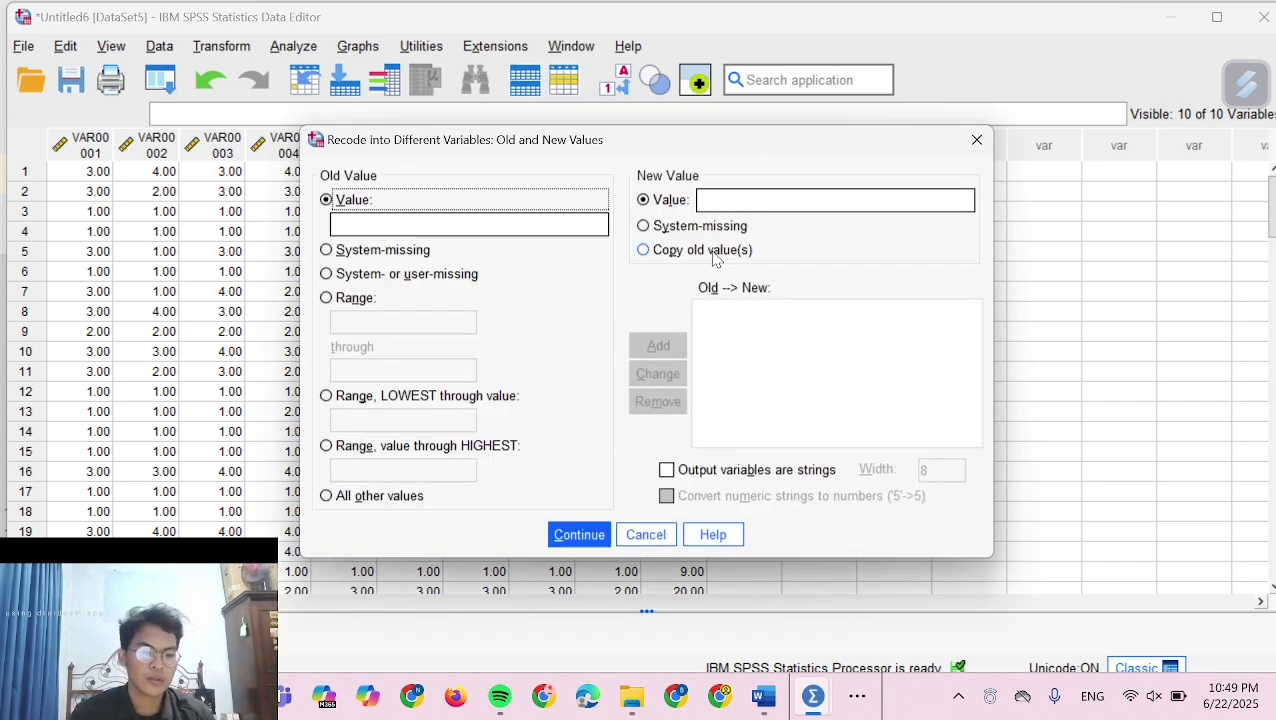
left_click(743, 207)
type("1")
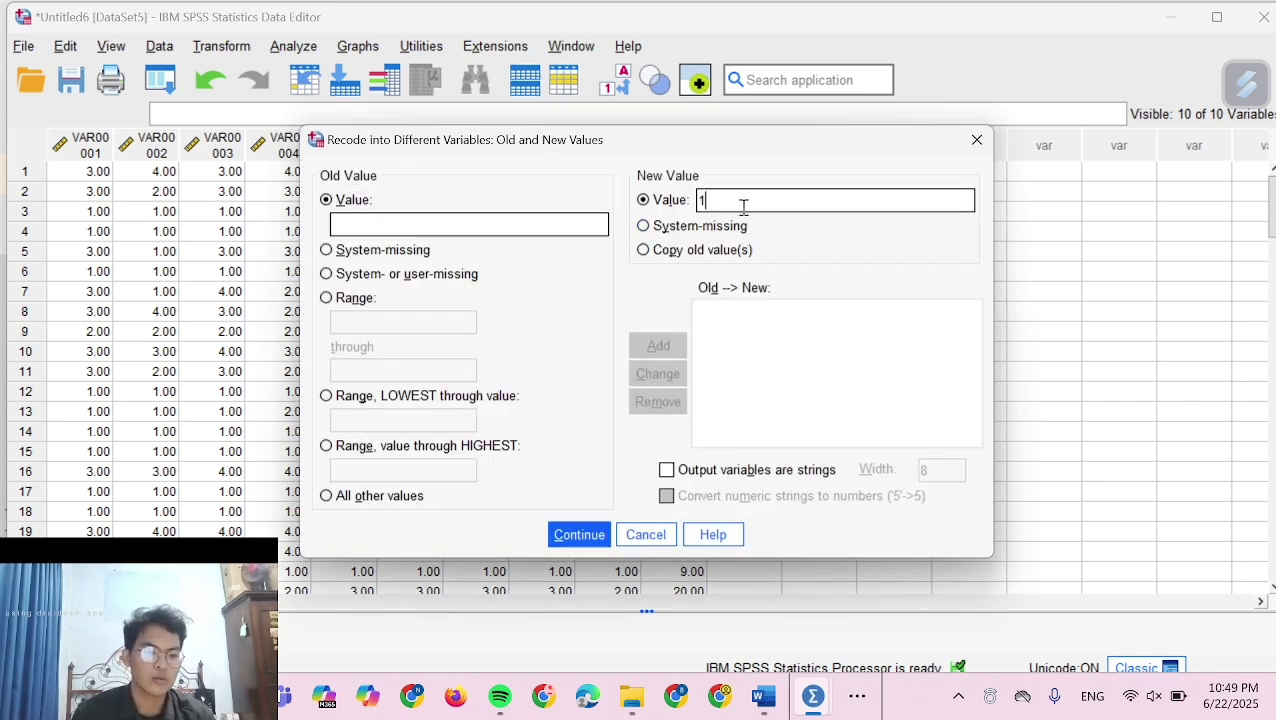
Check the PERILAKU AGRESIF category limits in the Notepad notes, then return to the recode dialog in SPSS
left_click(855, 700)
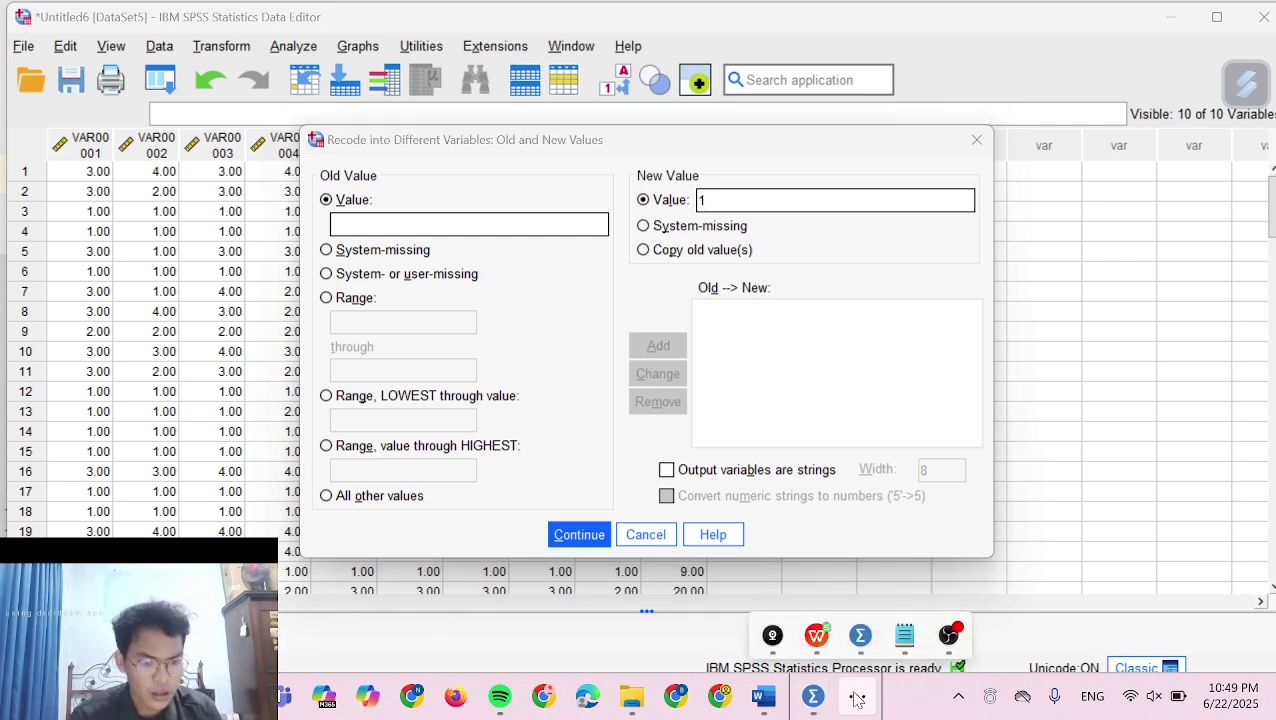
left_click(905, 637)
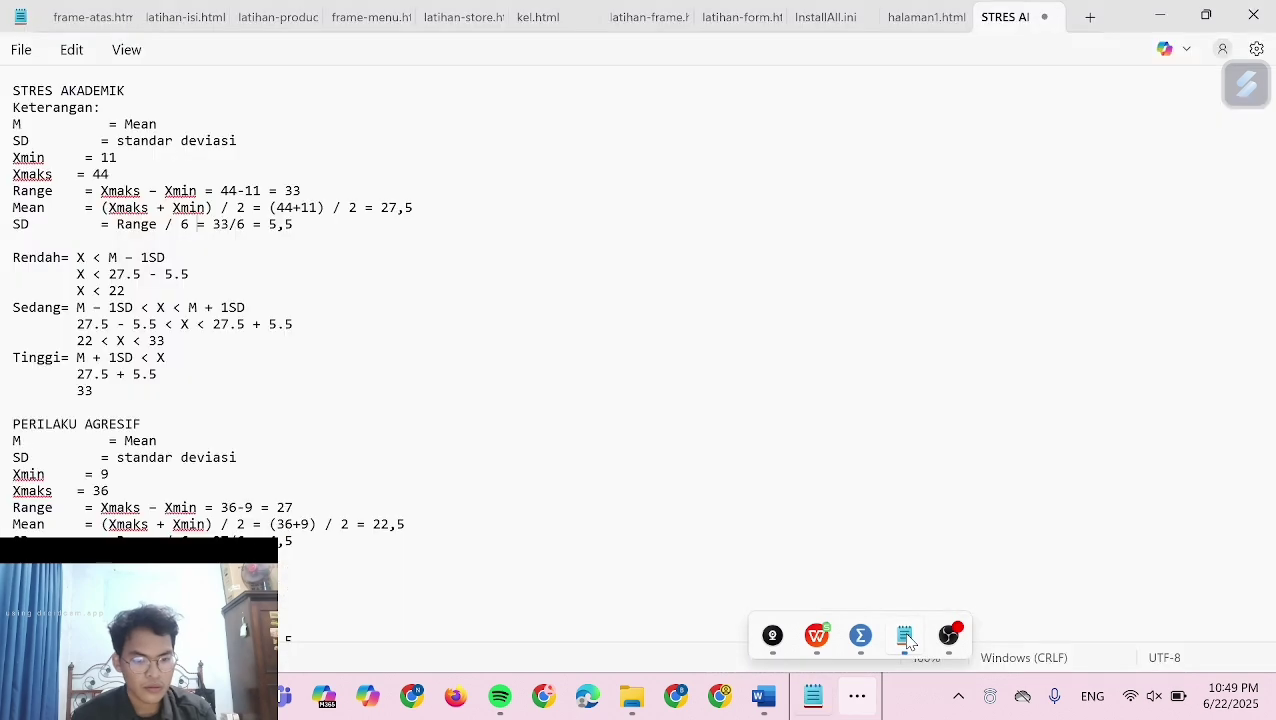
scroll(548, 545, "down", 2)
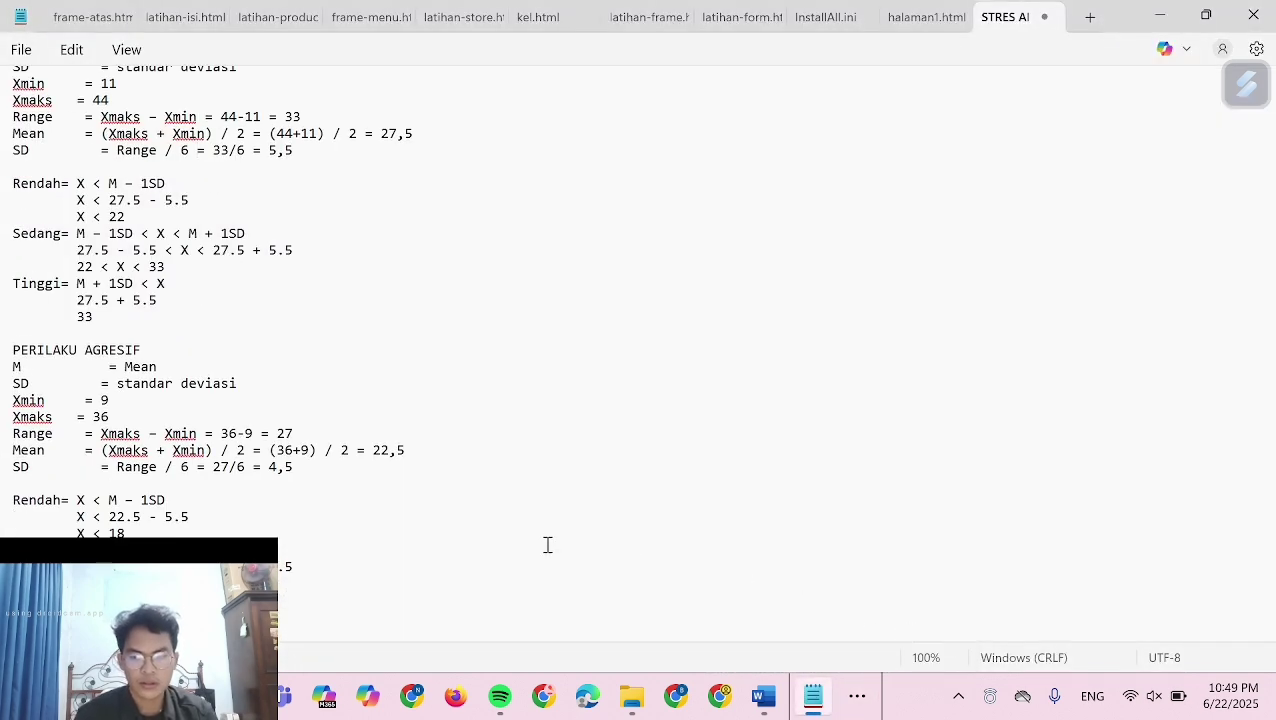
left_click(855, 696)
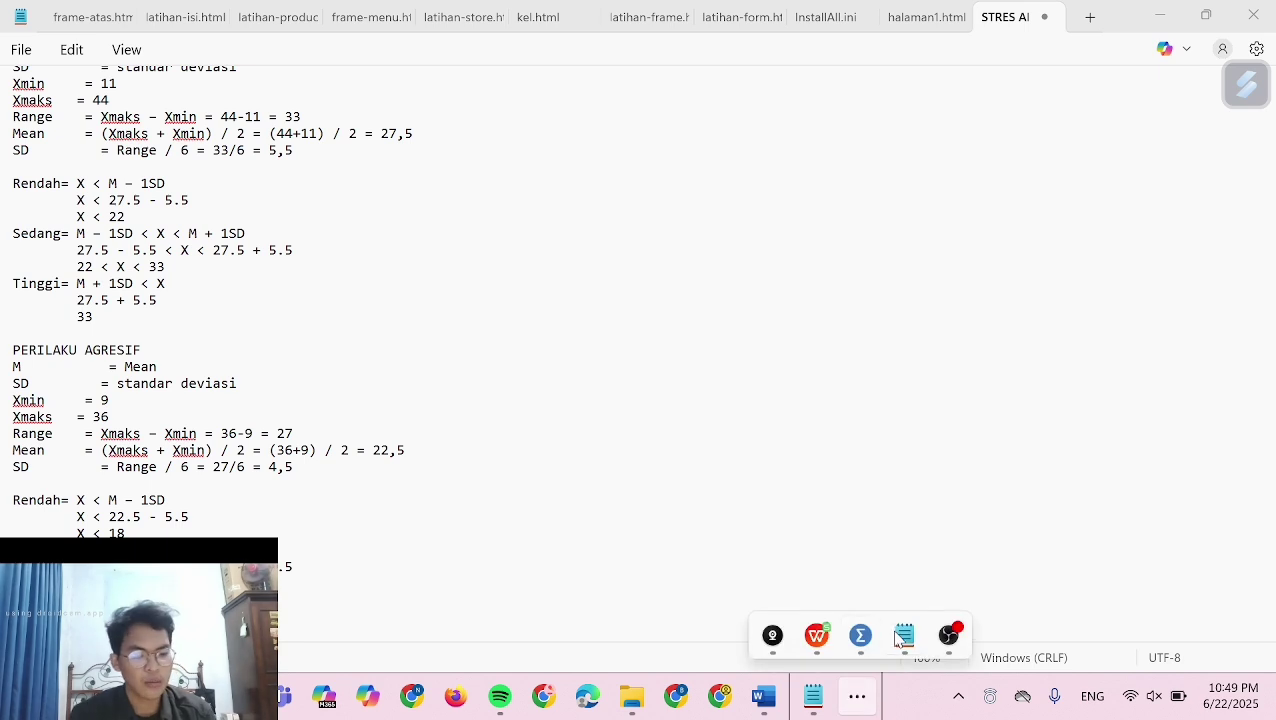
mouse_move(866, 645)
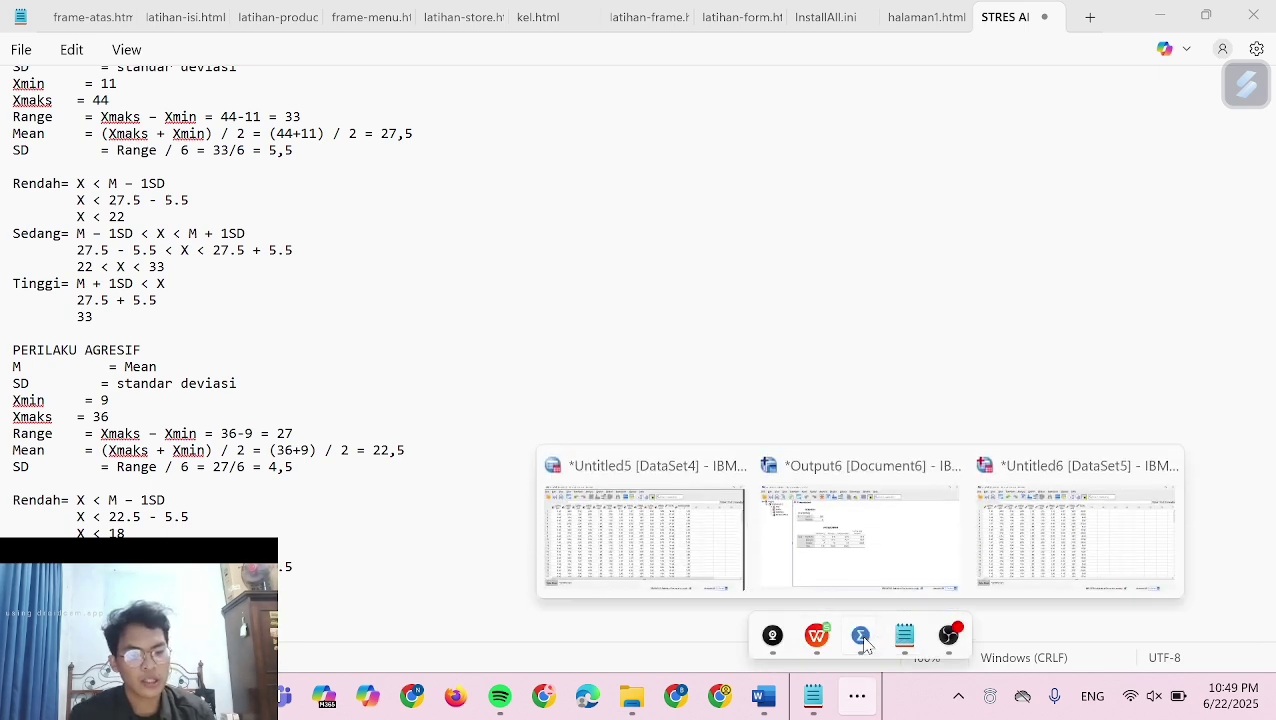
left_click(1035, 524)
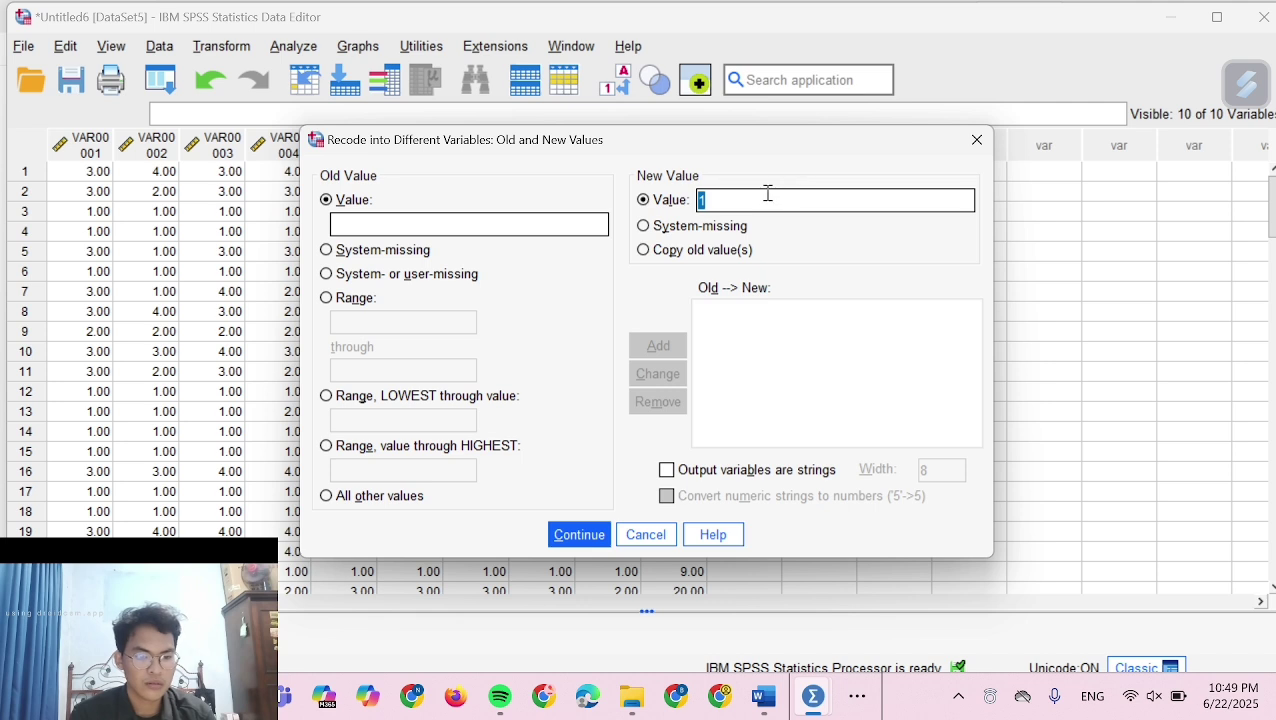
Add the recode rule that maps the lowest value through 17.5 to new value 1
left_click(701, 200)
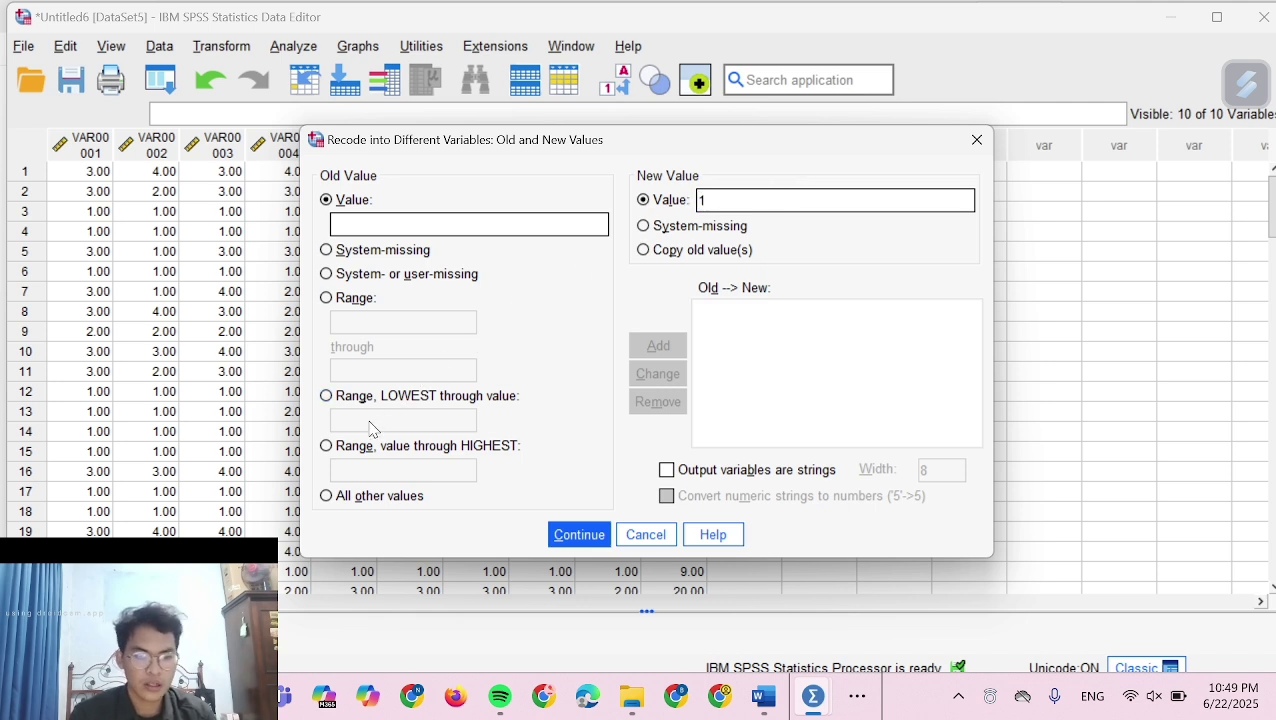
left_click(326, 396)
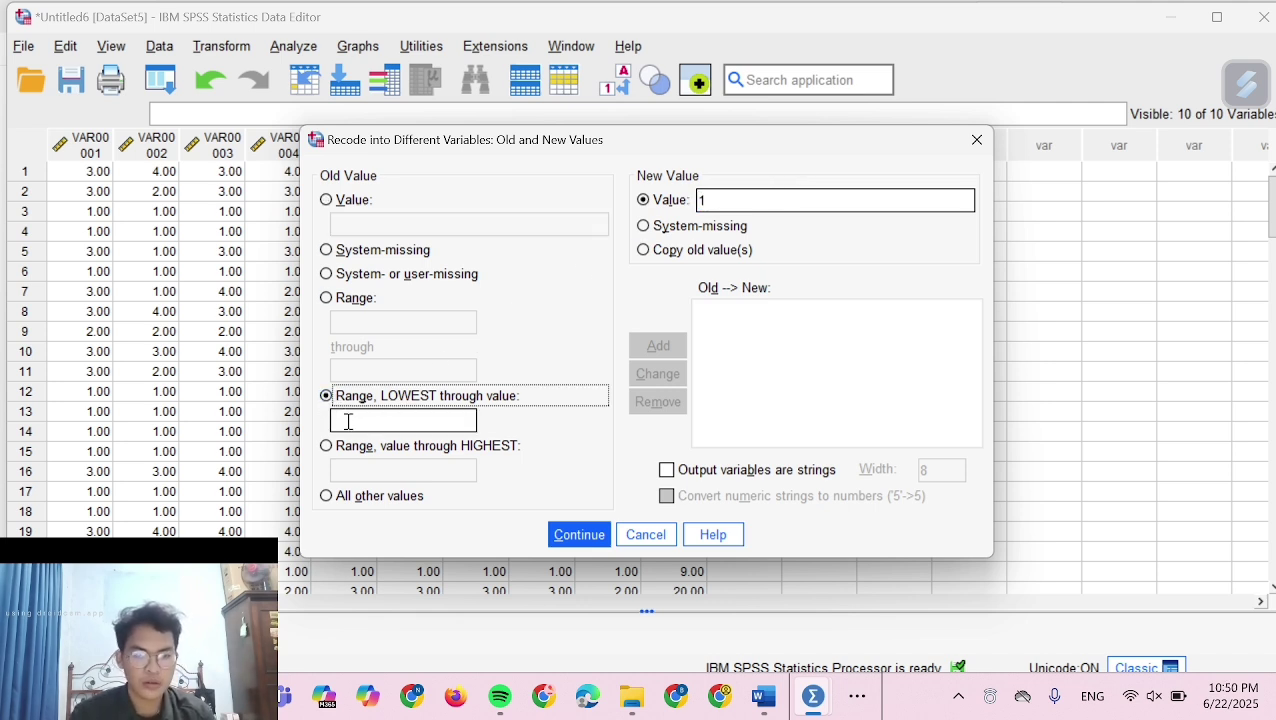
left_click(348, 421)
type("17.5")
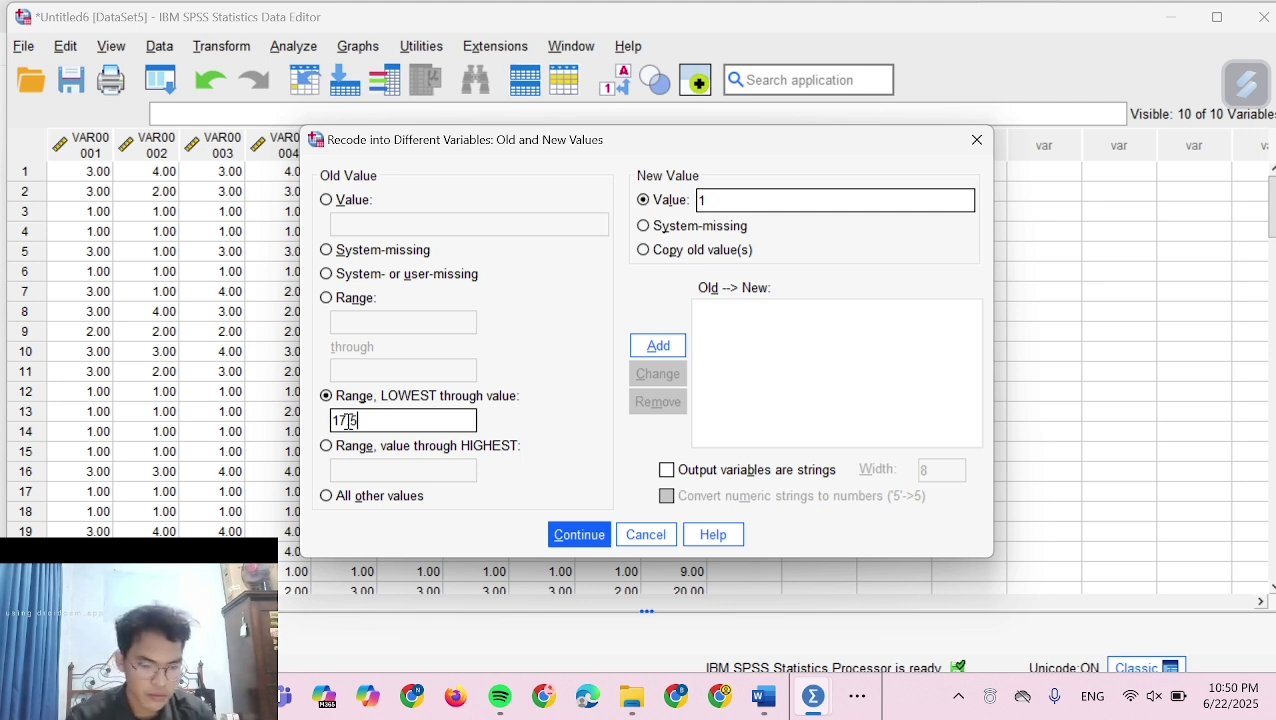
left_click(658, 345)
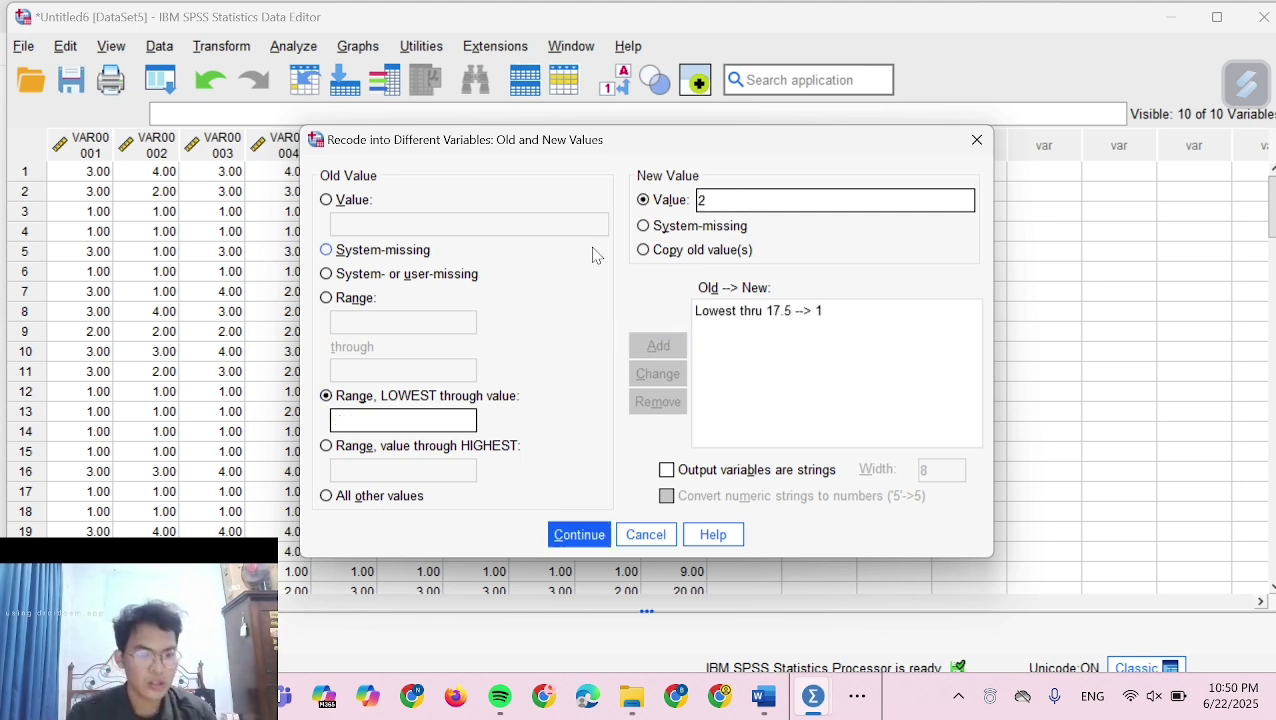
Add the recode rule mapping the range 18 through 26.5 to new value 2, checking the limits in the Notepad notes
left_click(333, 303)
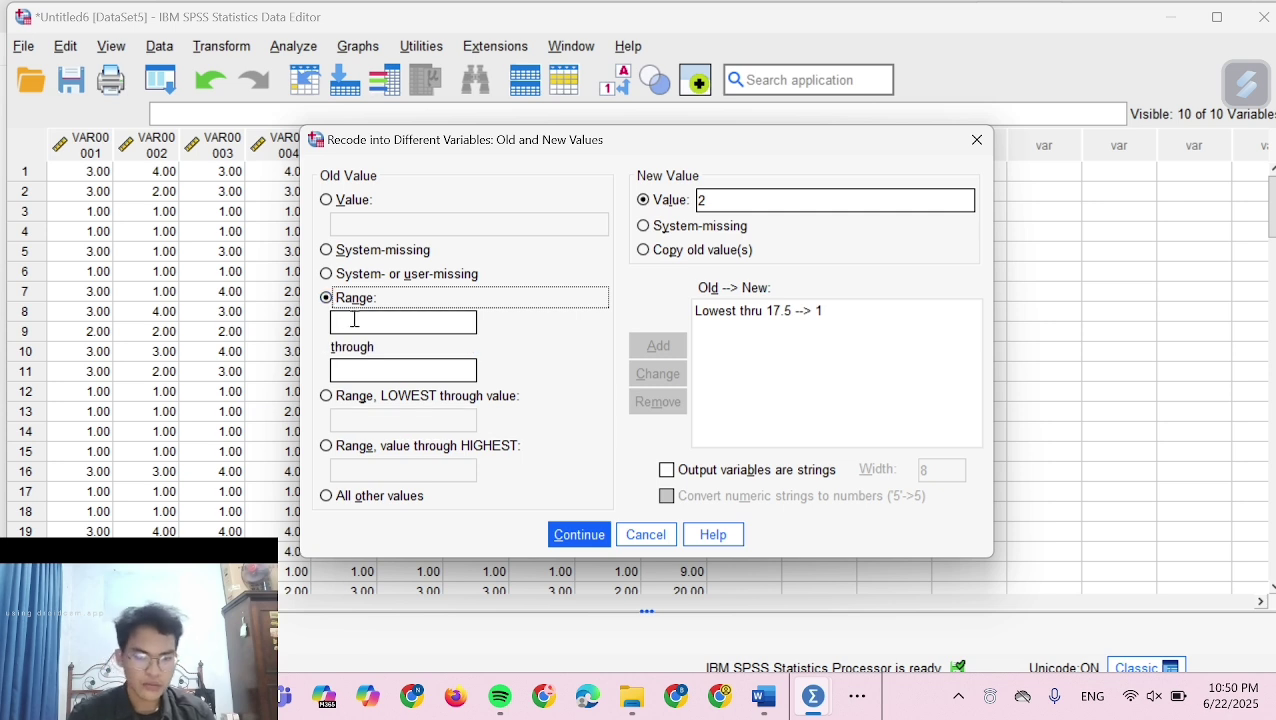
left_click(357, 322)
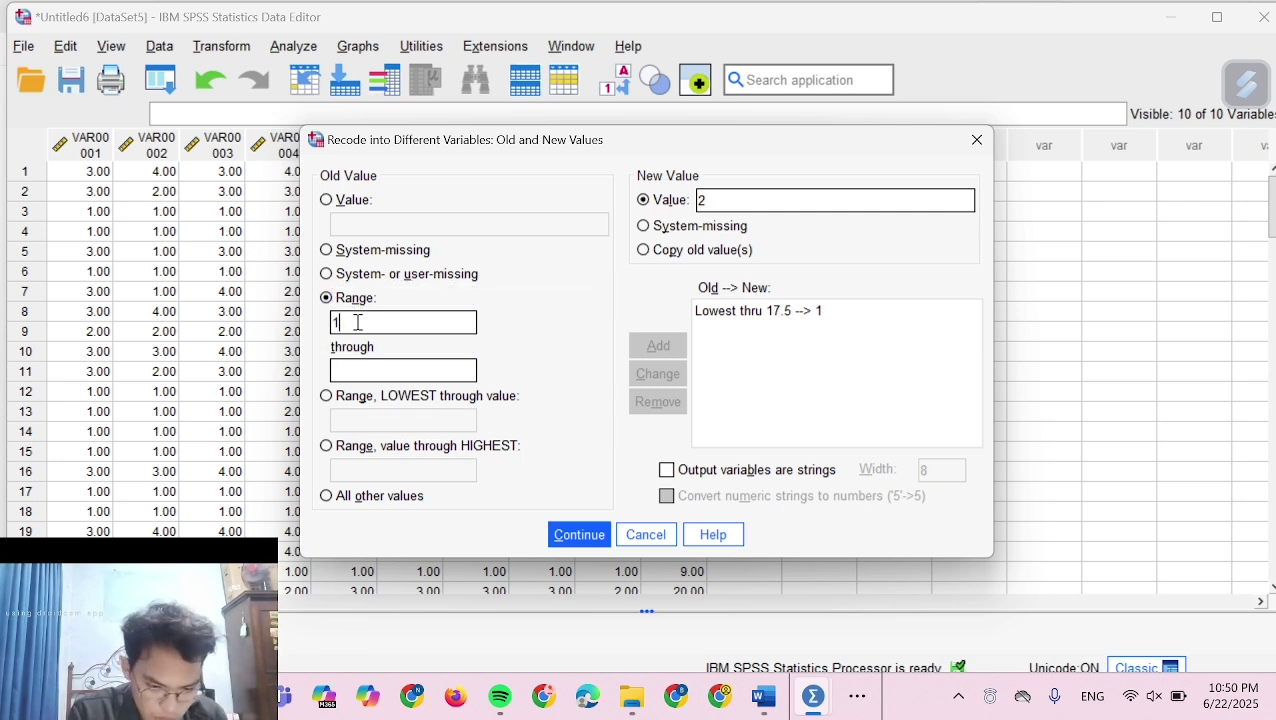
left_click(858, 696)
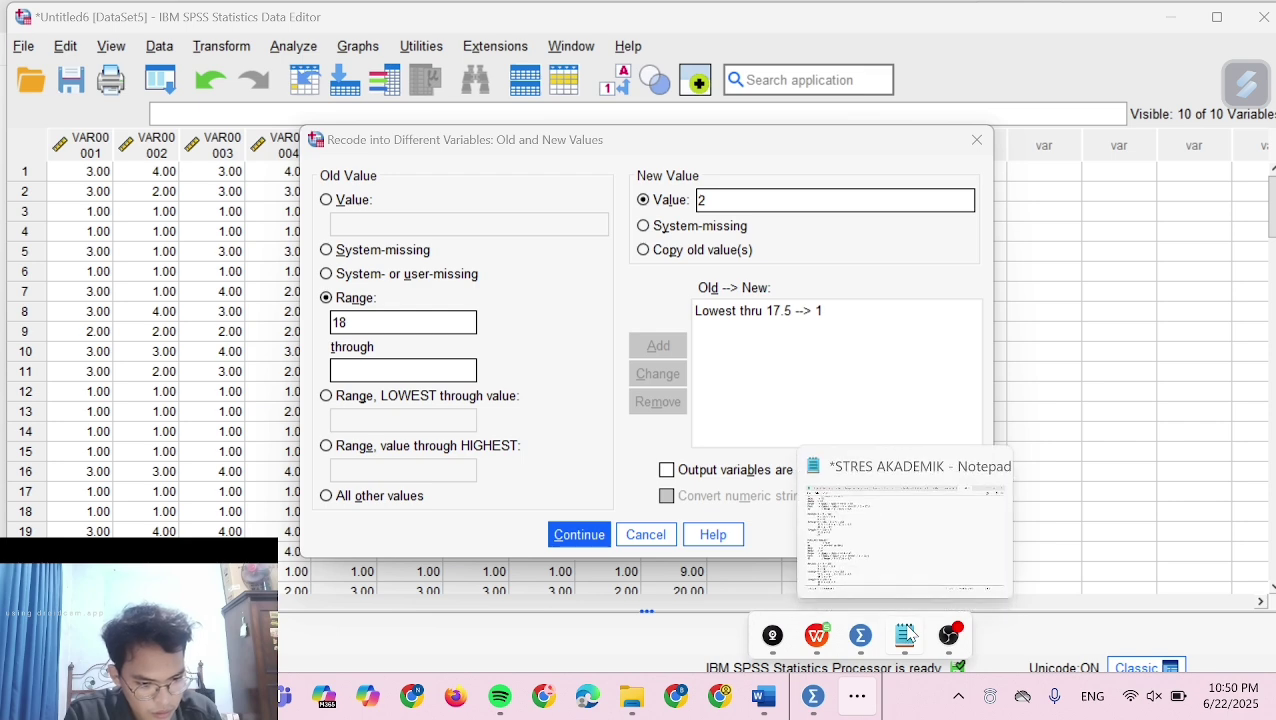
left_click(908, 632)
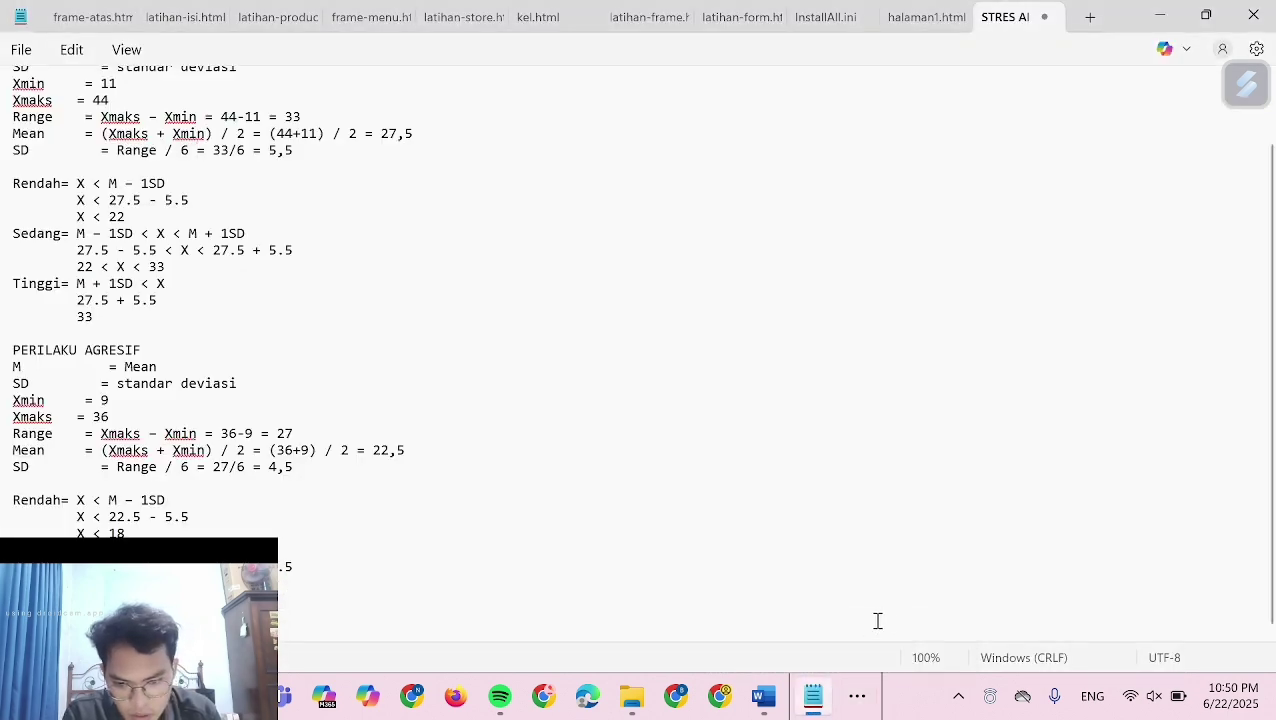
left_click(866, 700)
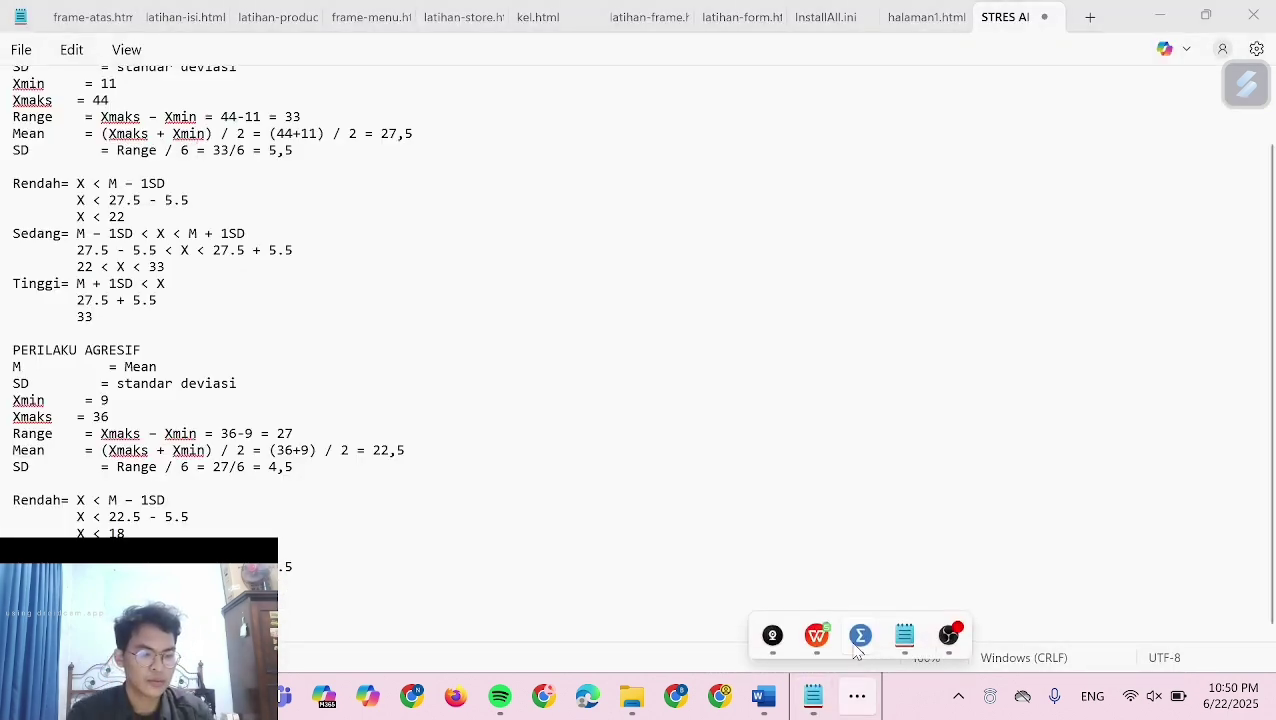
mouse_move(858, 648)
left_click(1022, 558)
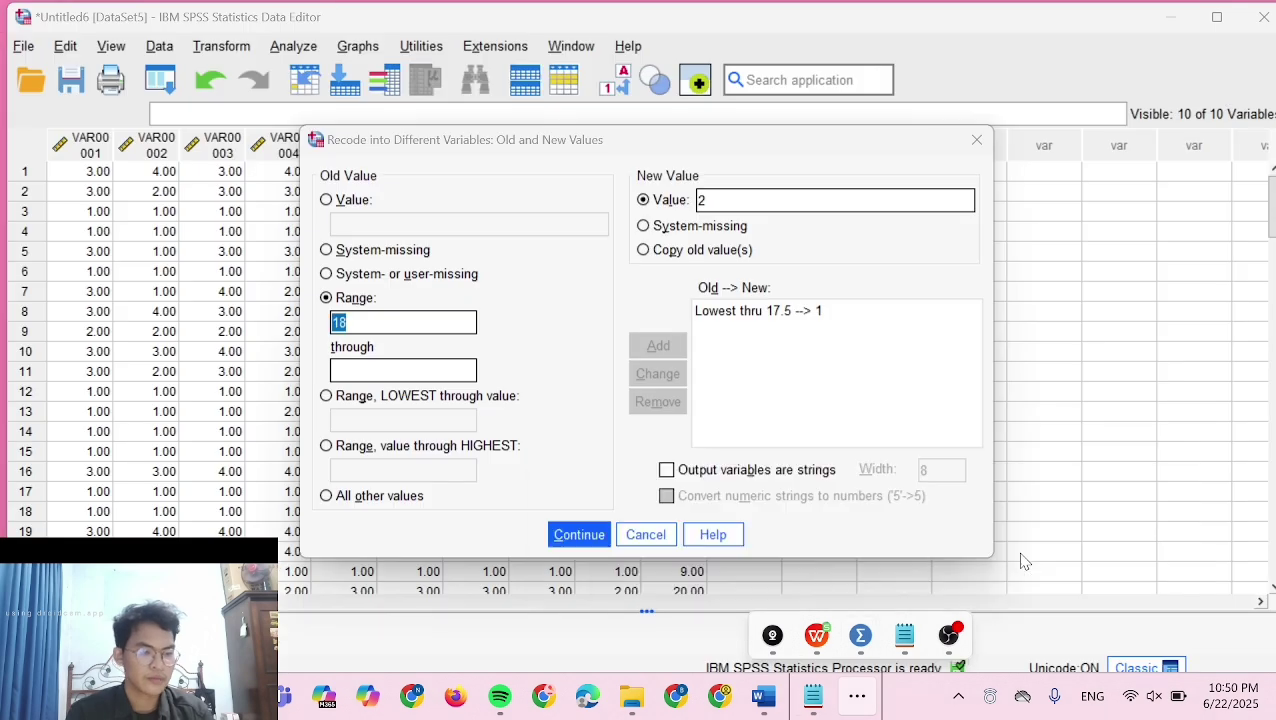
left_click(362, 371)
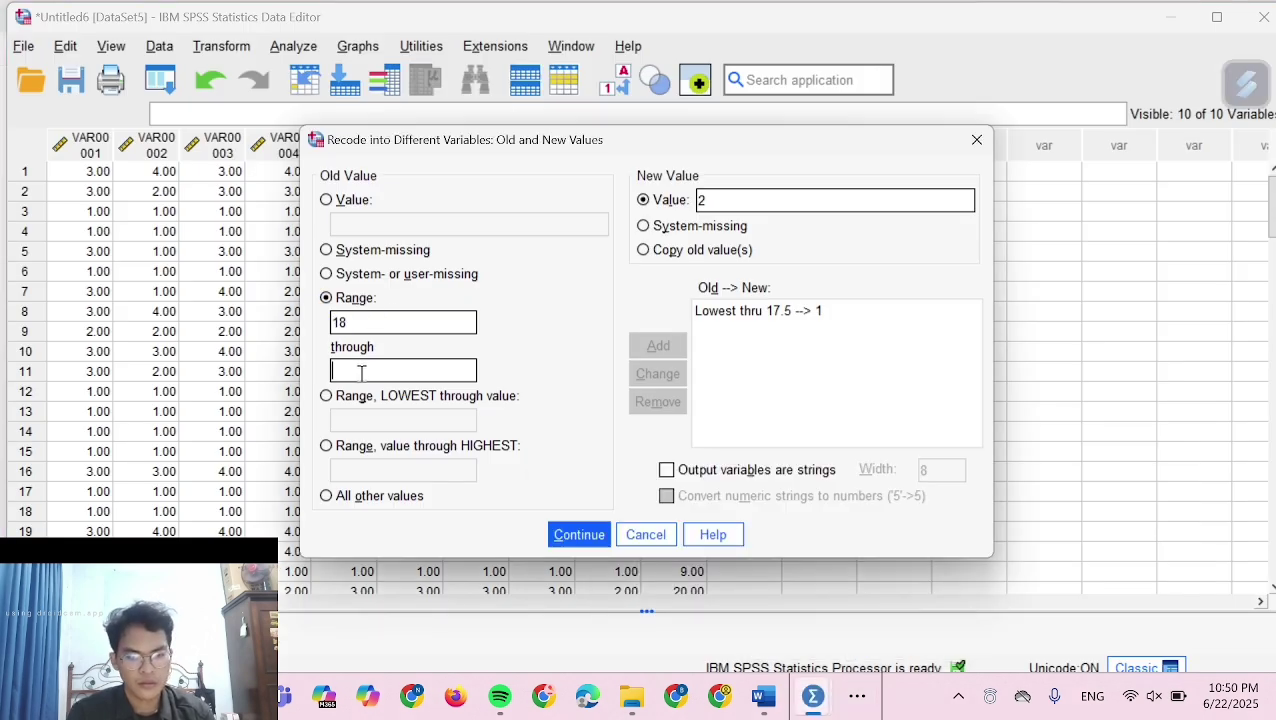
type("26.5")
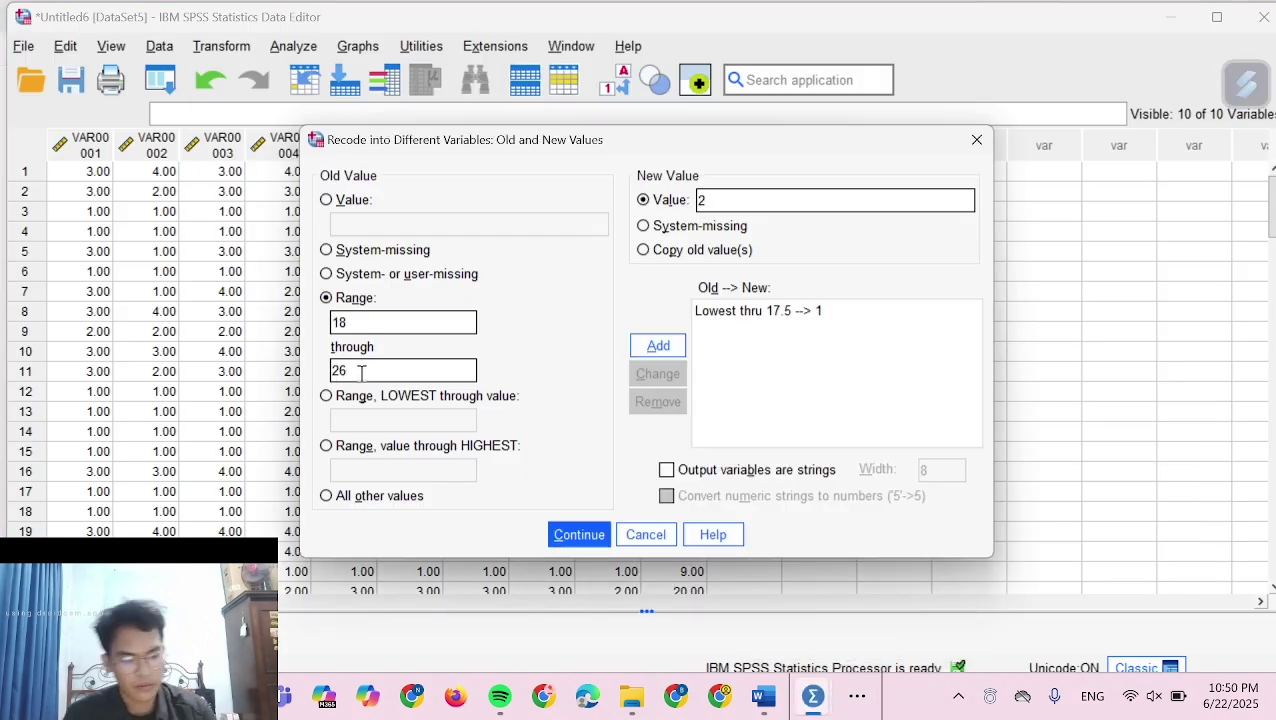
left_click(651, 346)
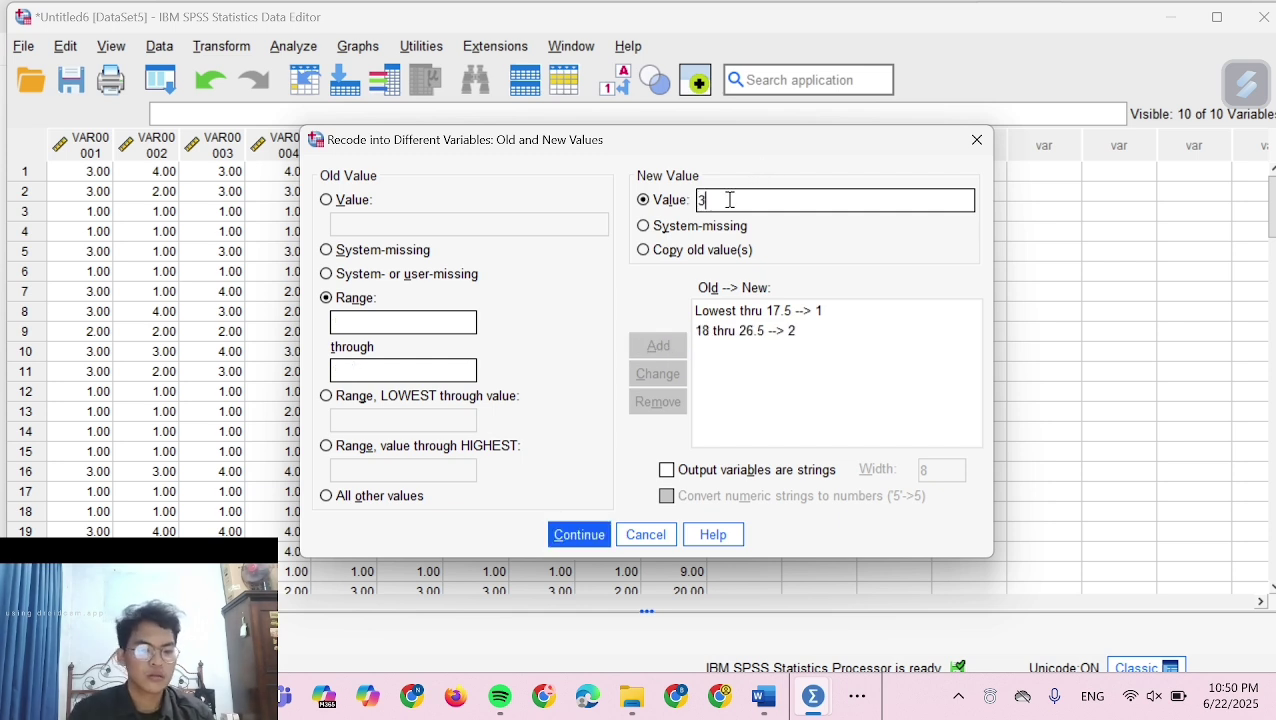
Add the rule mapping 27 through highest to new value 3 and run the recode of TOTAL into KATEGORISASI
left_click(328, 446)
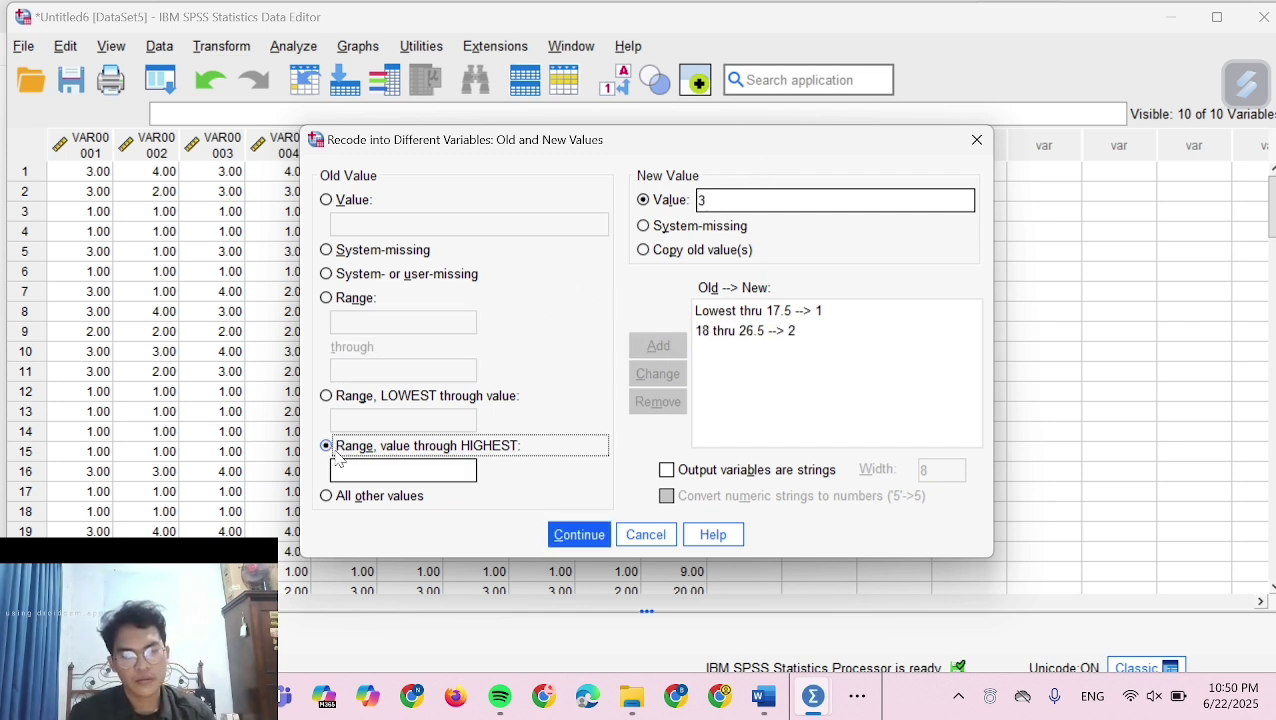
left_click(356, 476)
type("27")
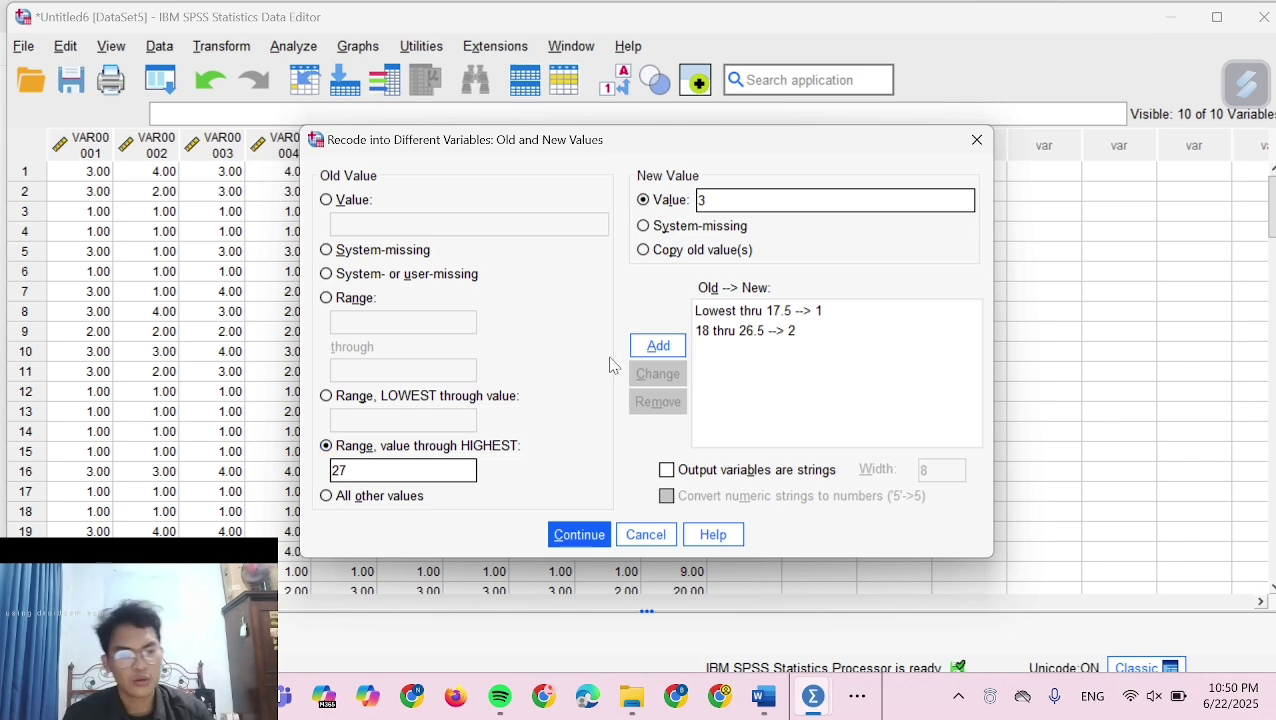
left_click(664, 350)
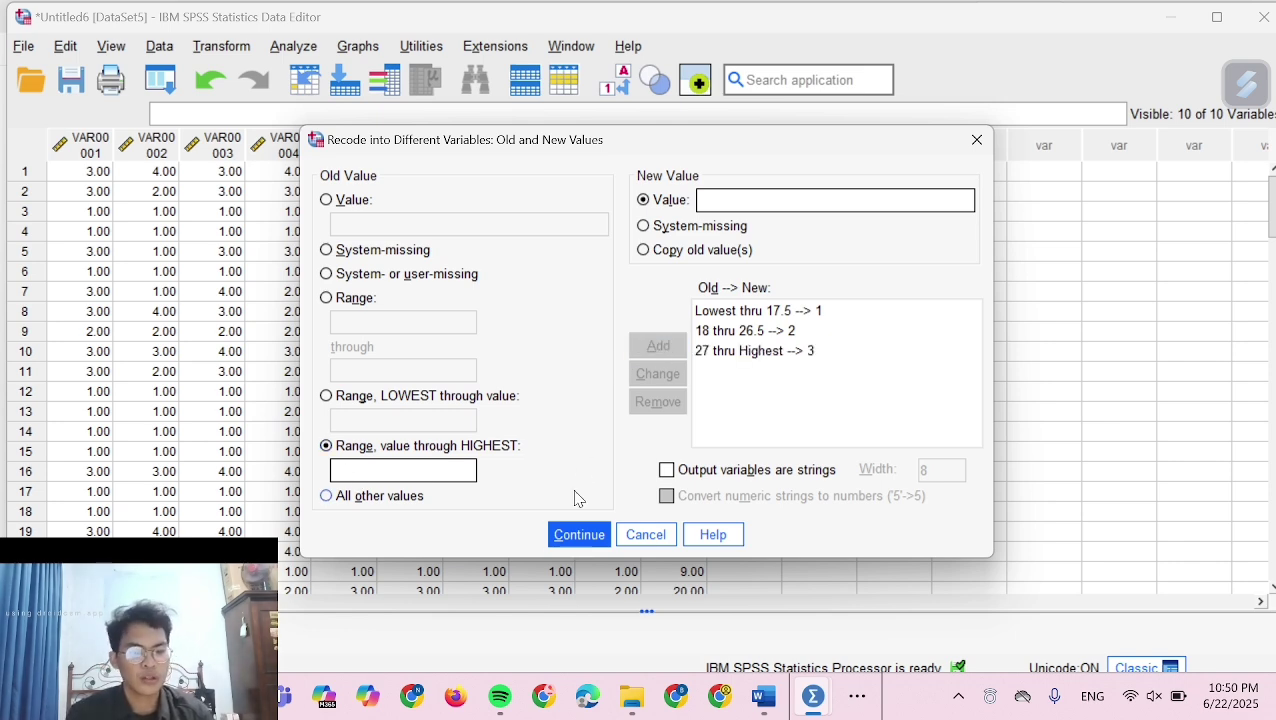
left_click(578, 533)
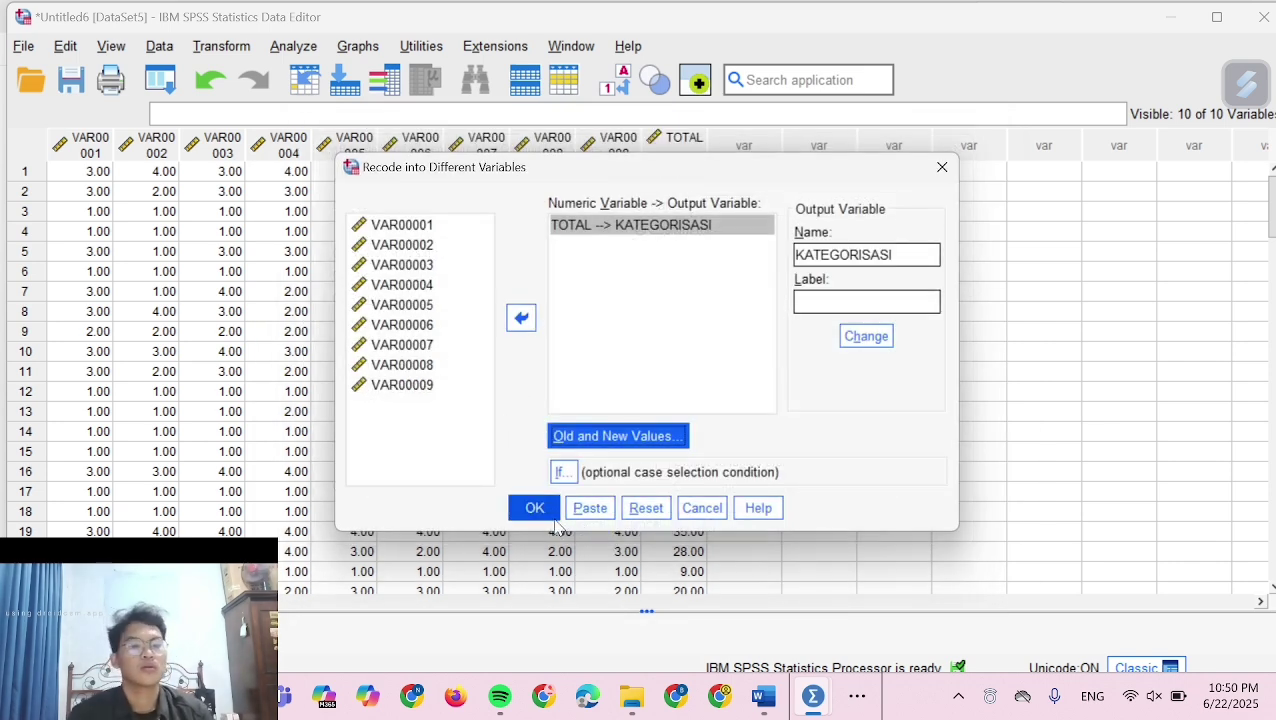
left_click(535, 508)
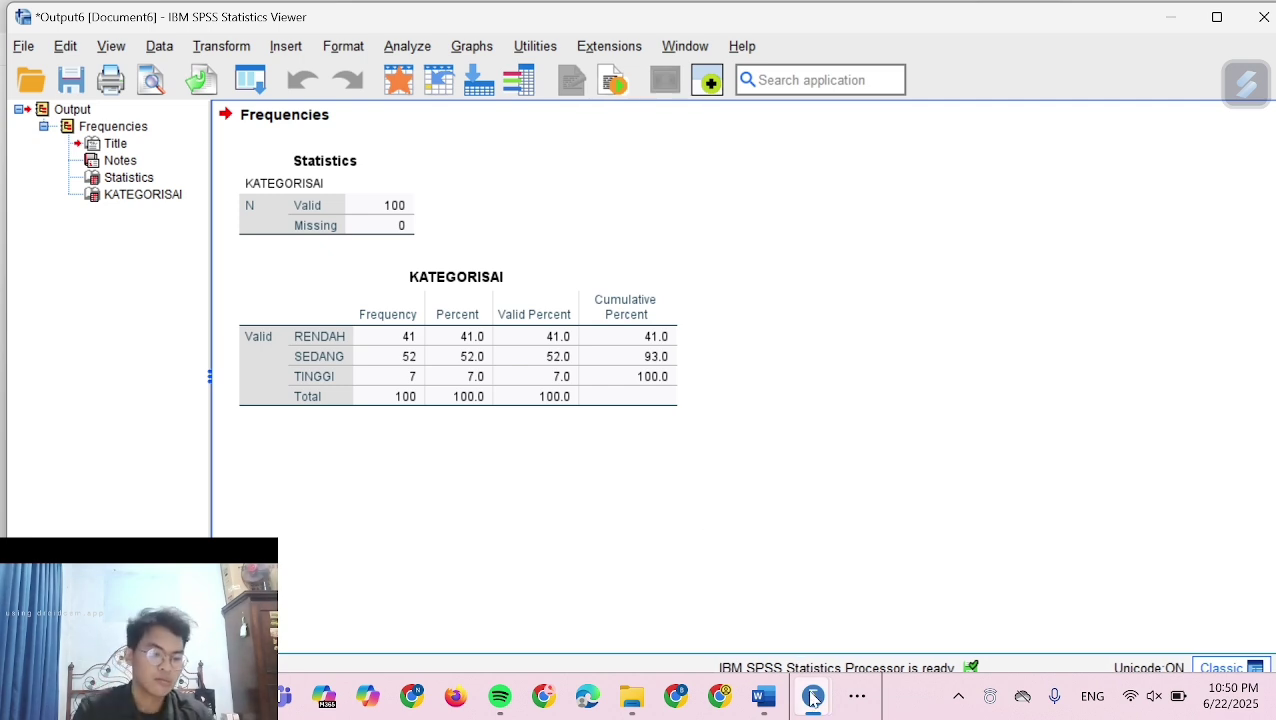
Return to the aggressive behaviour data set and run Frequencies on the KATEGORISASI variable
mouse_move(813, 695)
left_click(1025, 597)
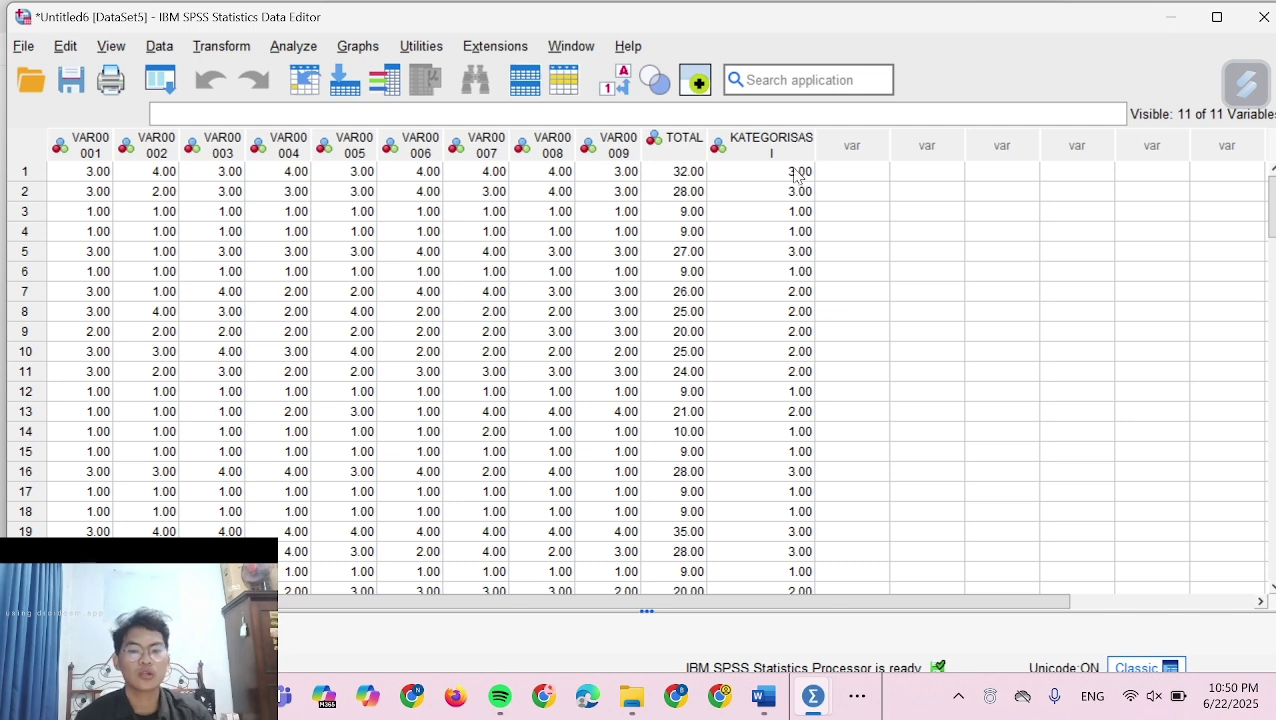
left_click(306, 50)
mouse_move(403, 157)
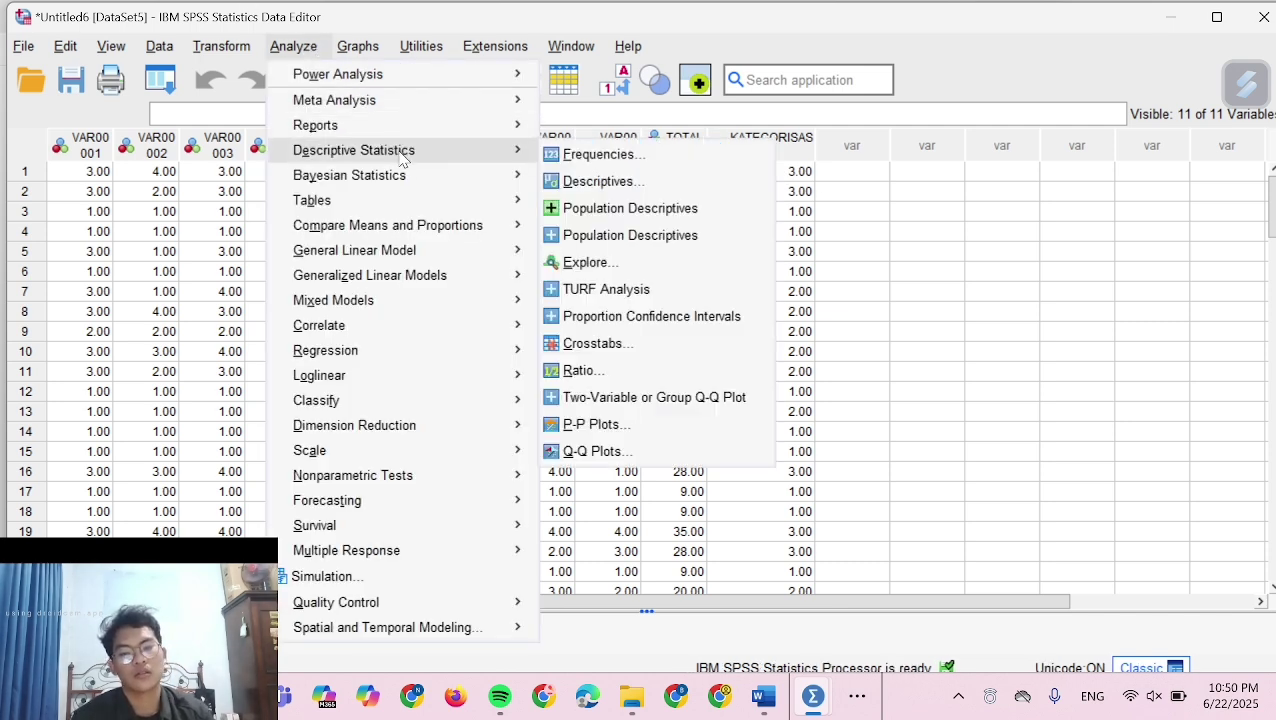
left_click(580, 156)
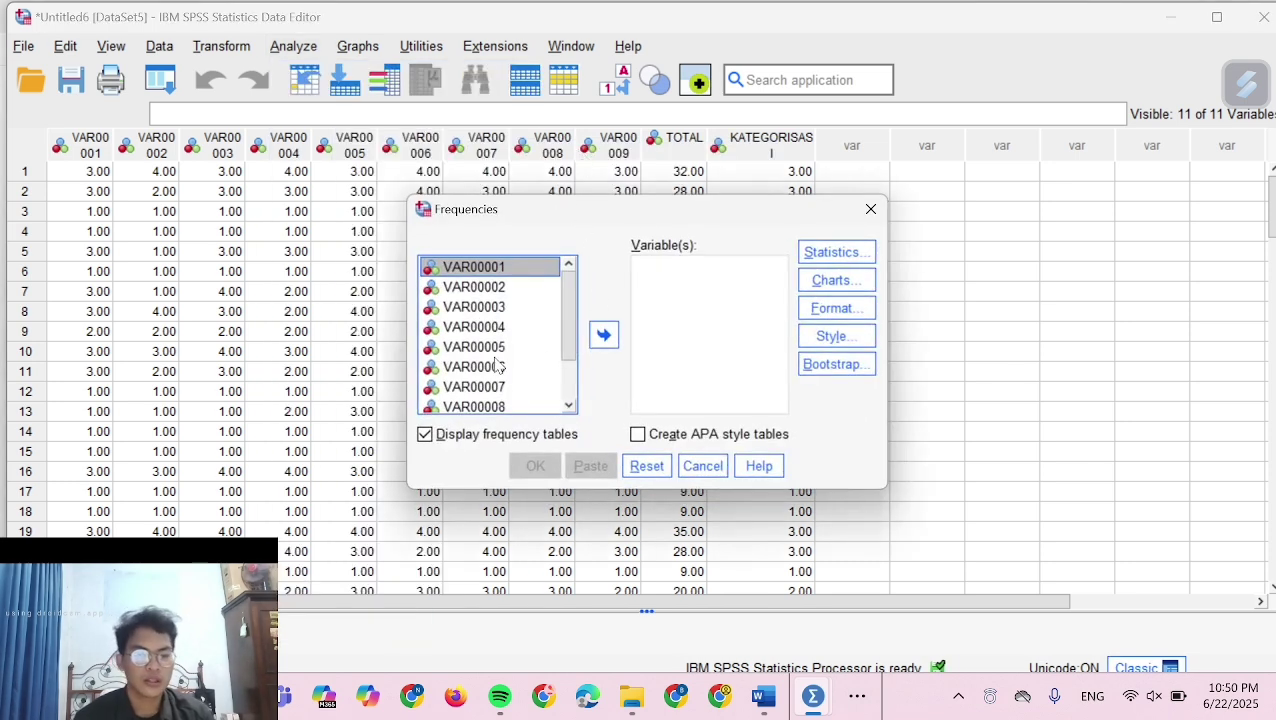
scroll(497, 366, "down", 1)
left_click(487, 402)
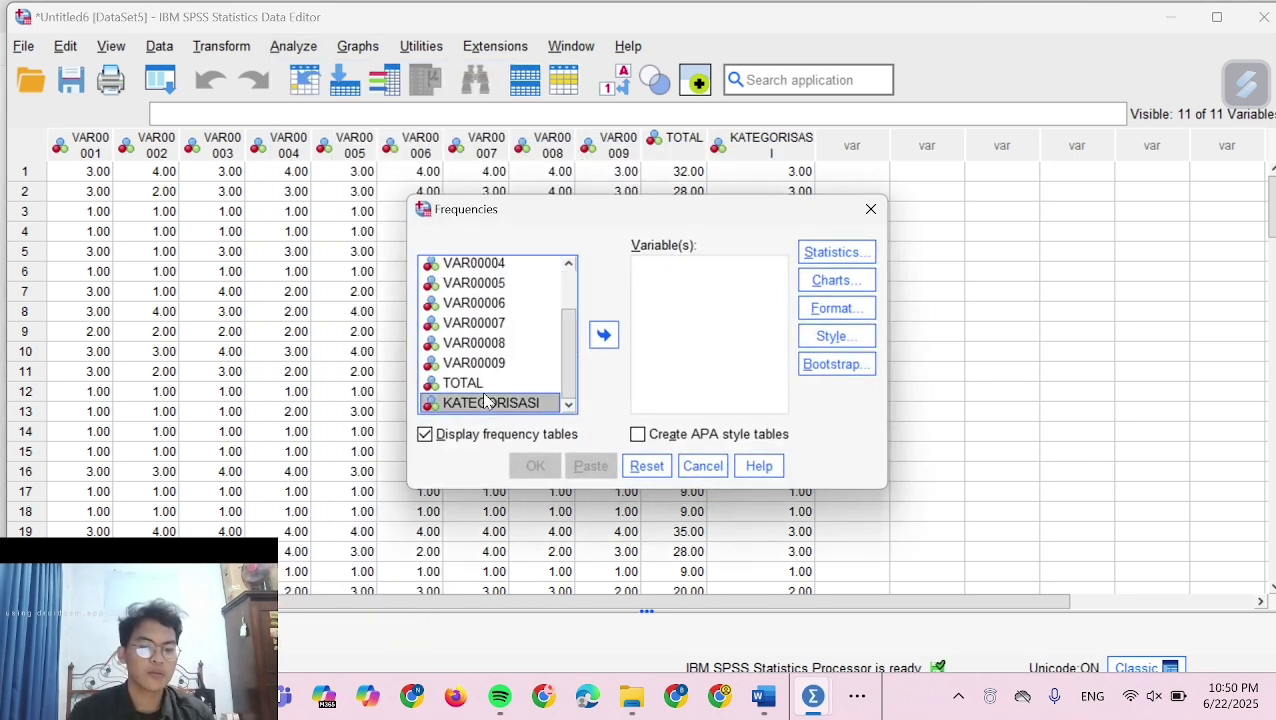
left_click(603, 335)
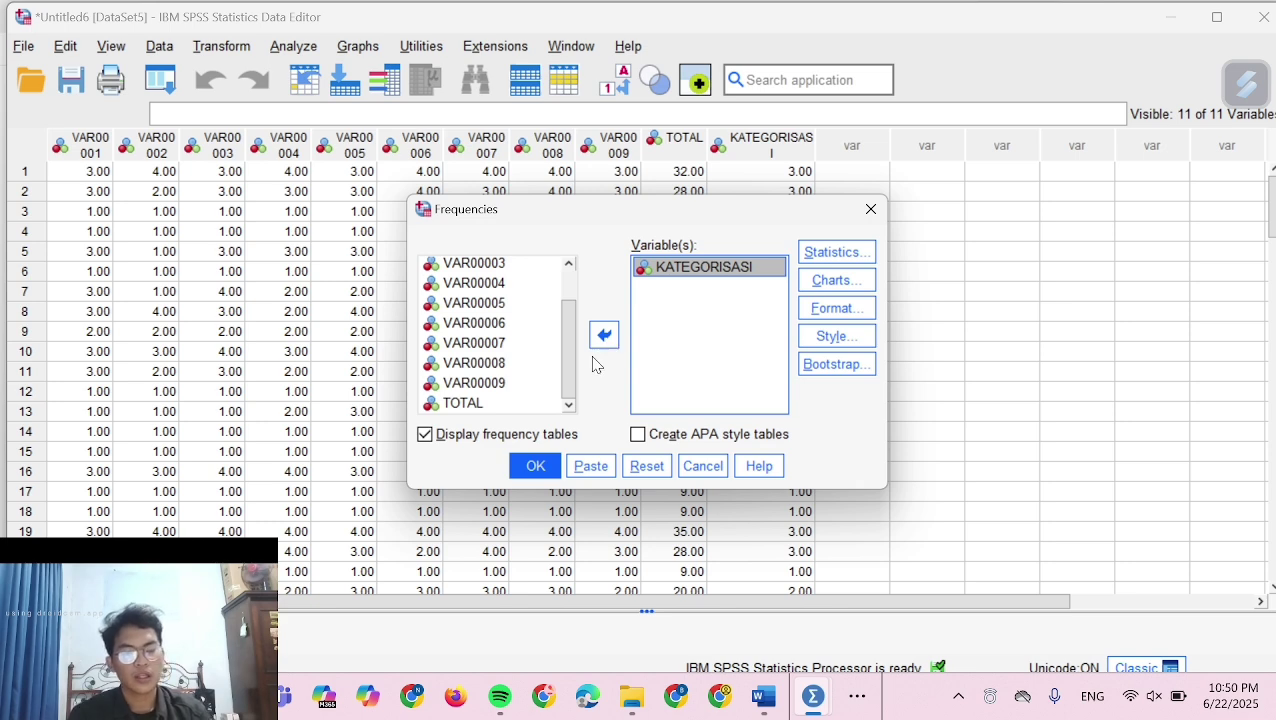
left_click(530, 468)
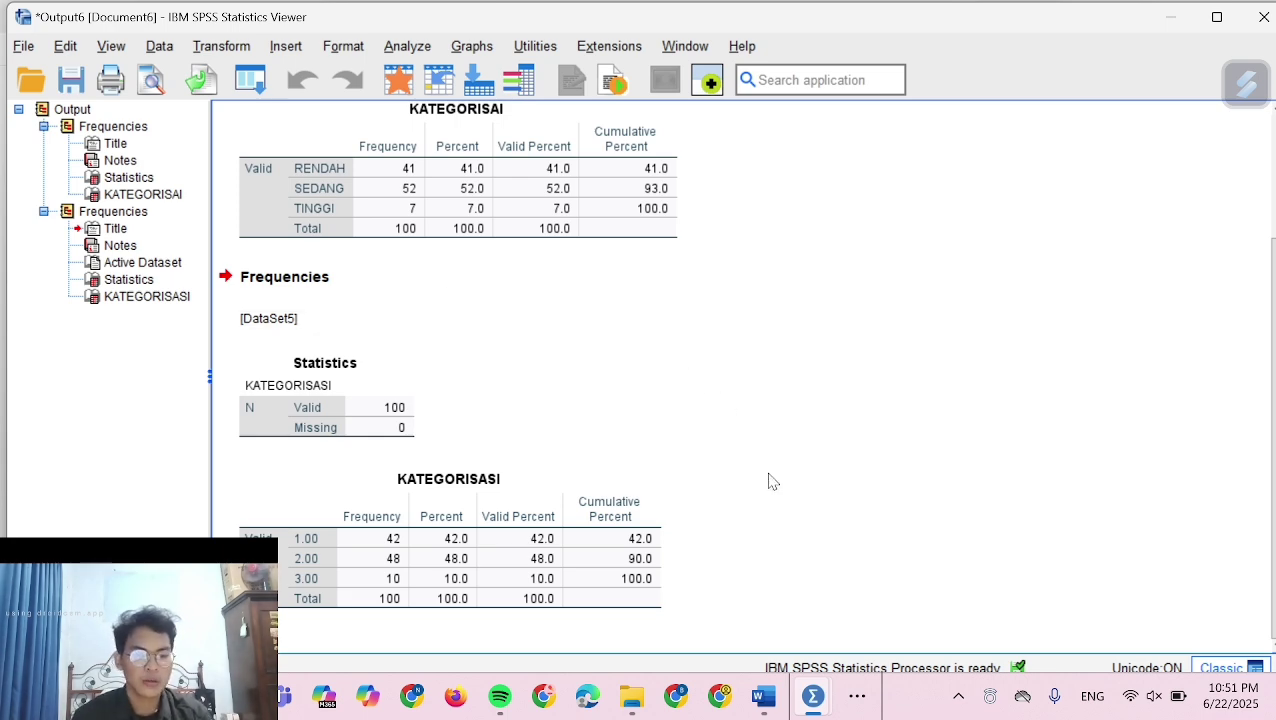
Switch to the Word proposal and review the Perilaku Agresif categorisation table and the paragraph explaining its limits and percentages
mouse_move(763, 698)
left_click(767, 601)
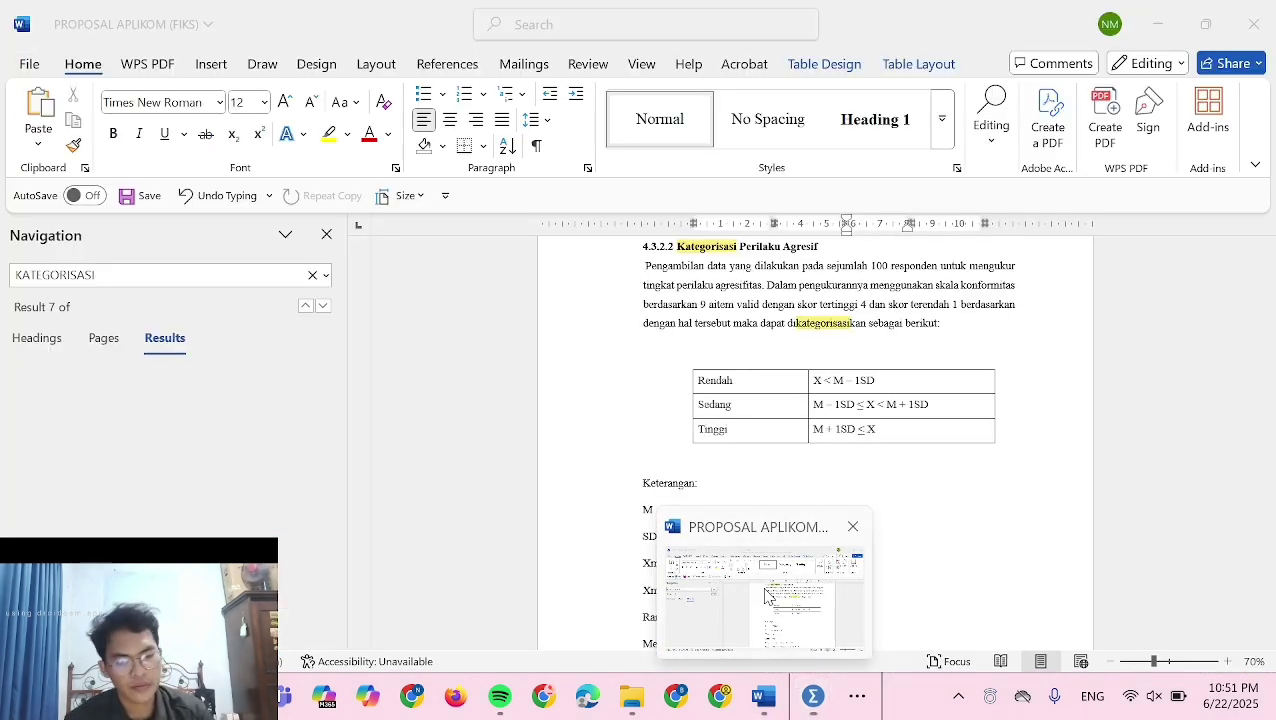
scroll(850, 527, "down", 5)
scroll(860, 524, "down", 5)
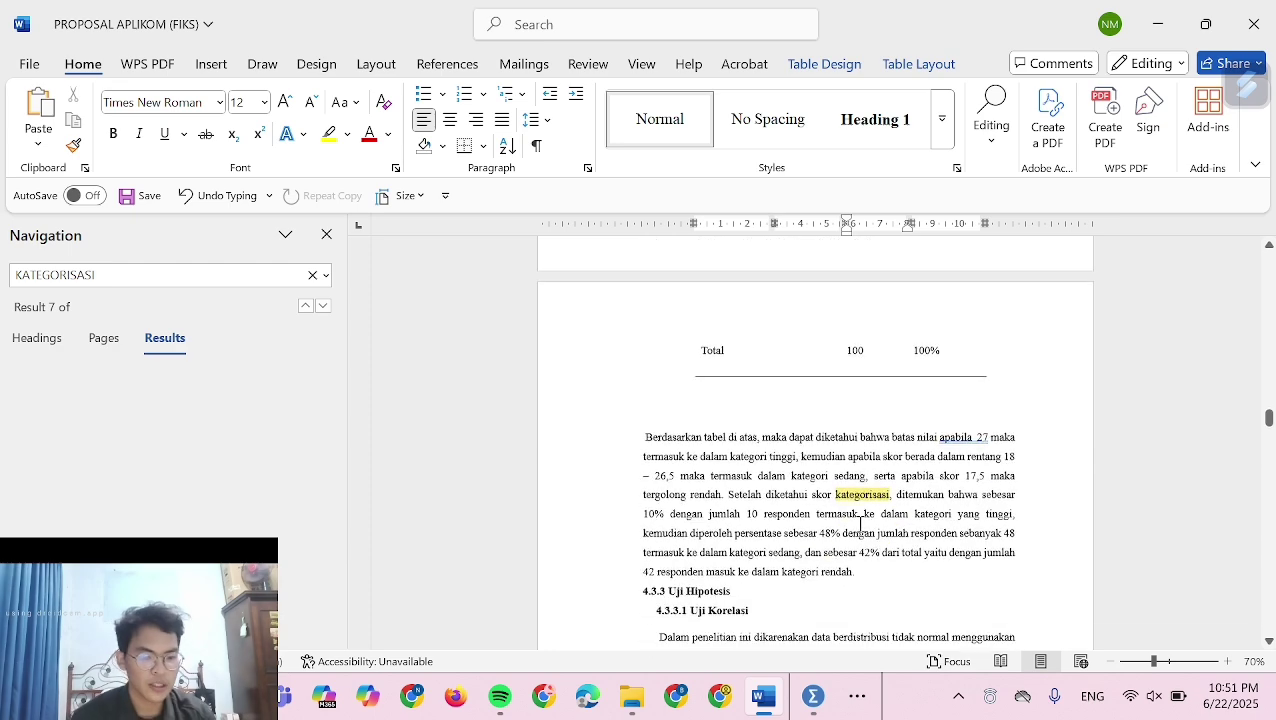
scroll(860, 524, "up", 4)
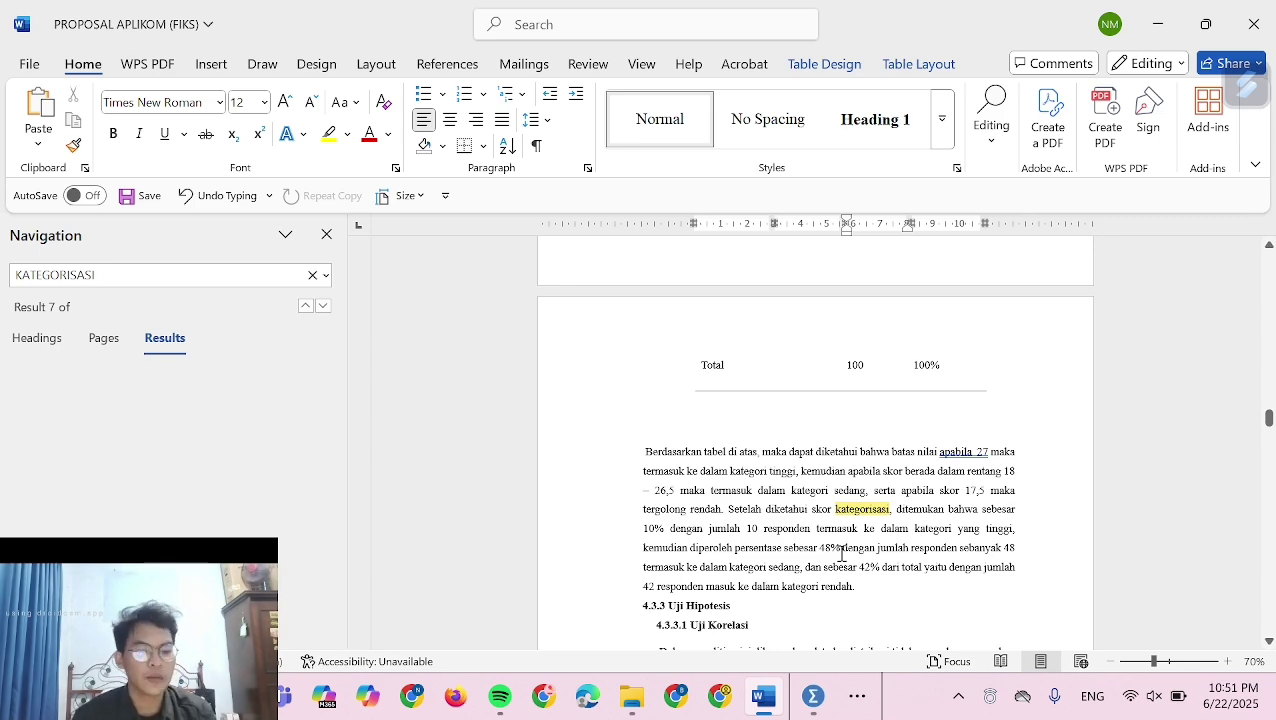
scroll(842, 552, "up", 4)
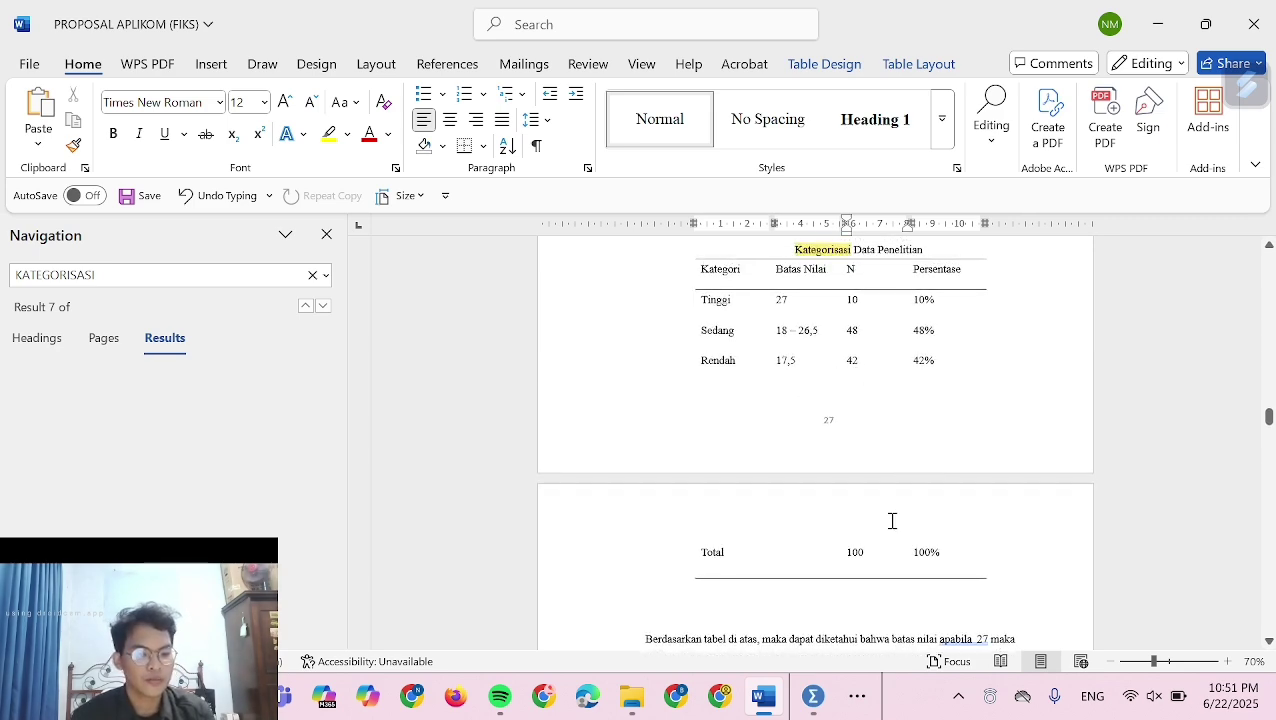
scroll(892, 521, "down", 5)
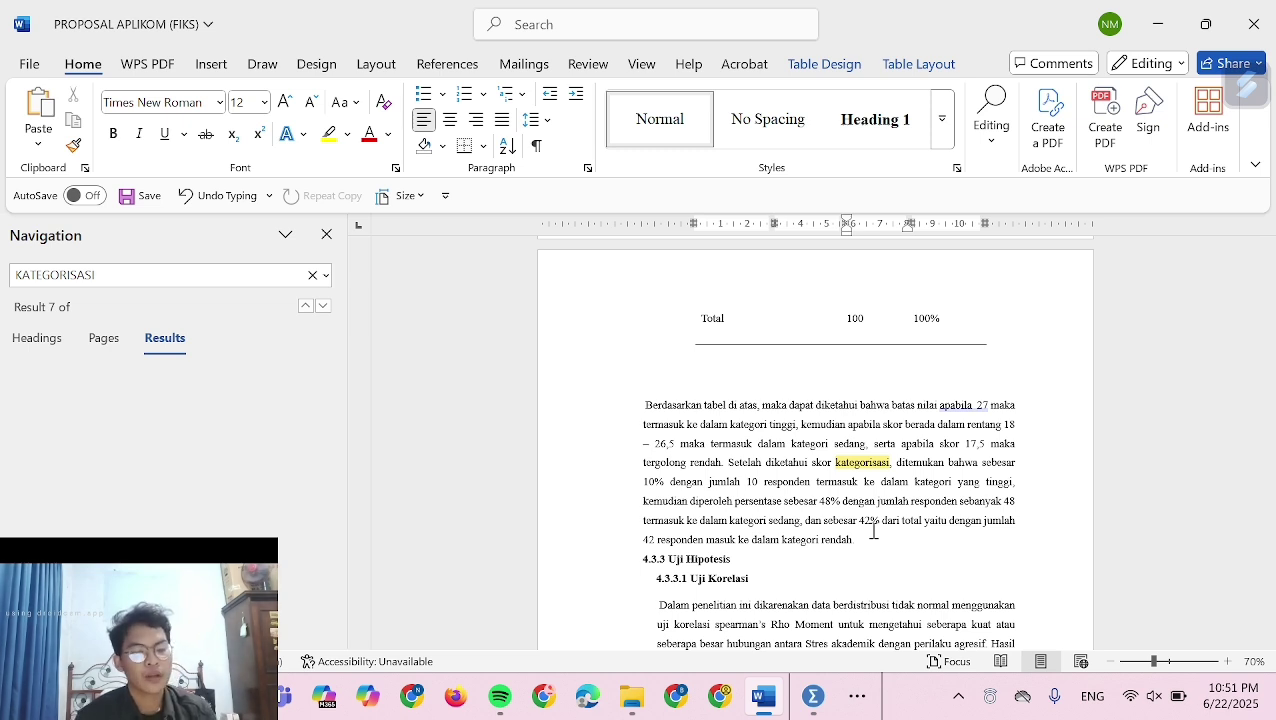
right_click(901, 543)
left_click(829, 556)
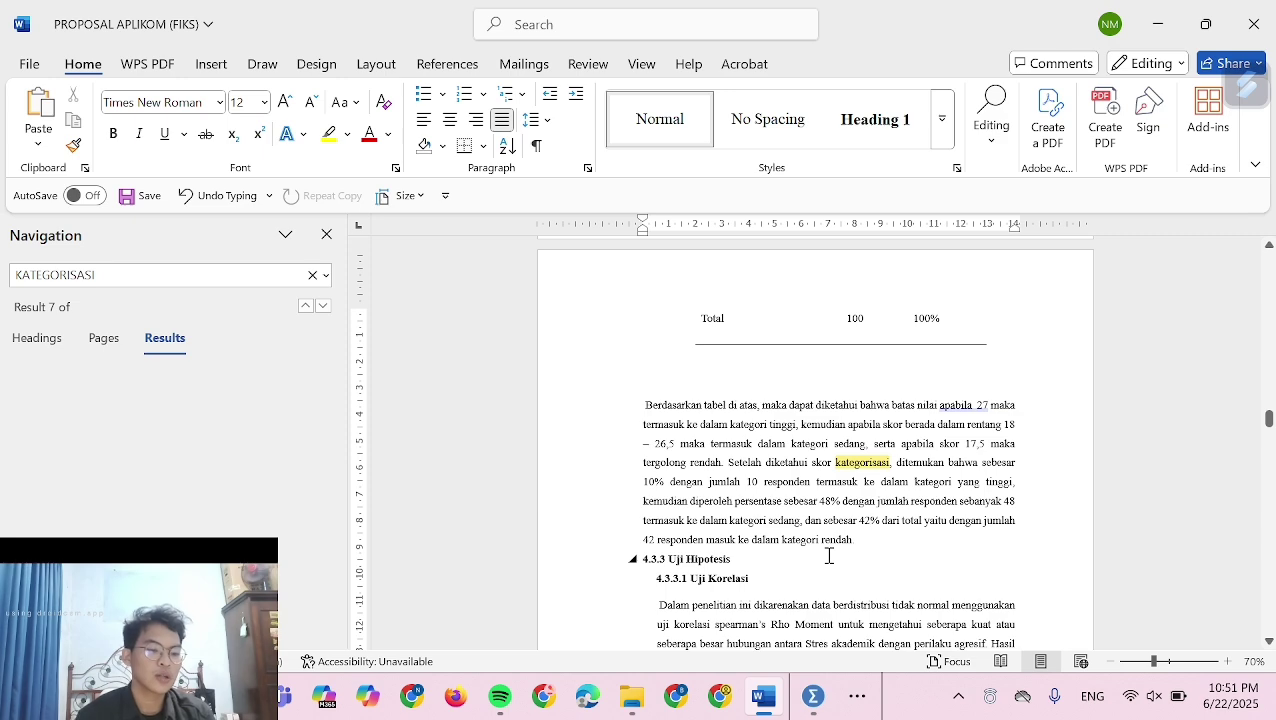
scroll(829, 556, "up", 5)
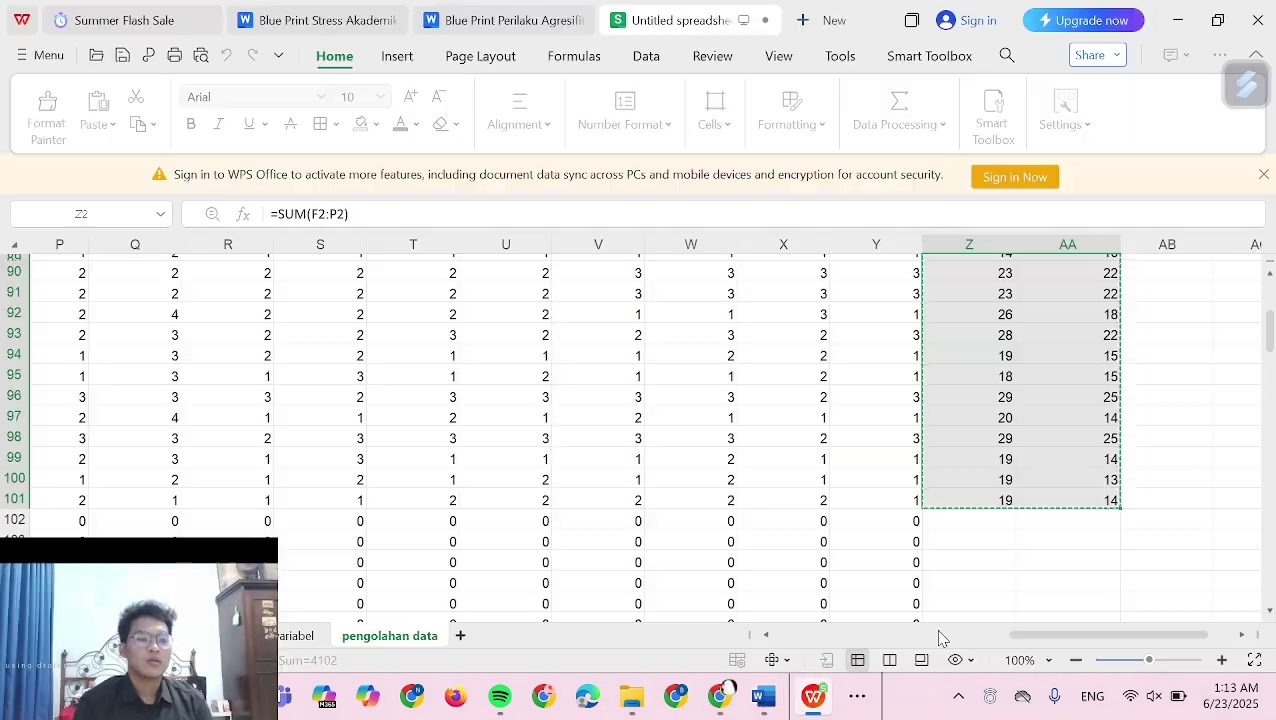
Select the TOTAL STRES and TOTAL AGRESIF scores of all respondents in Z2:AA101 of the pengolahan data sheet
scroll(762, 432, "up", 20)
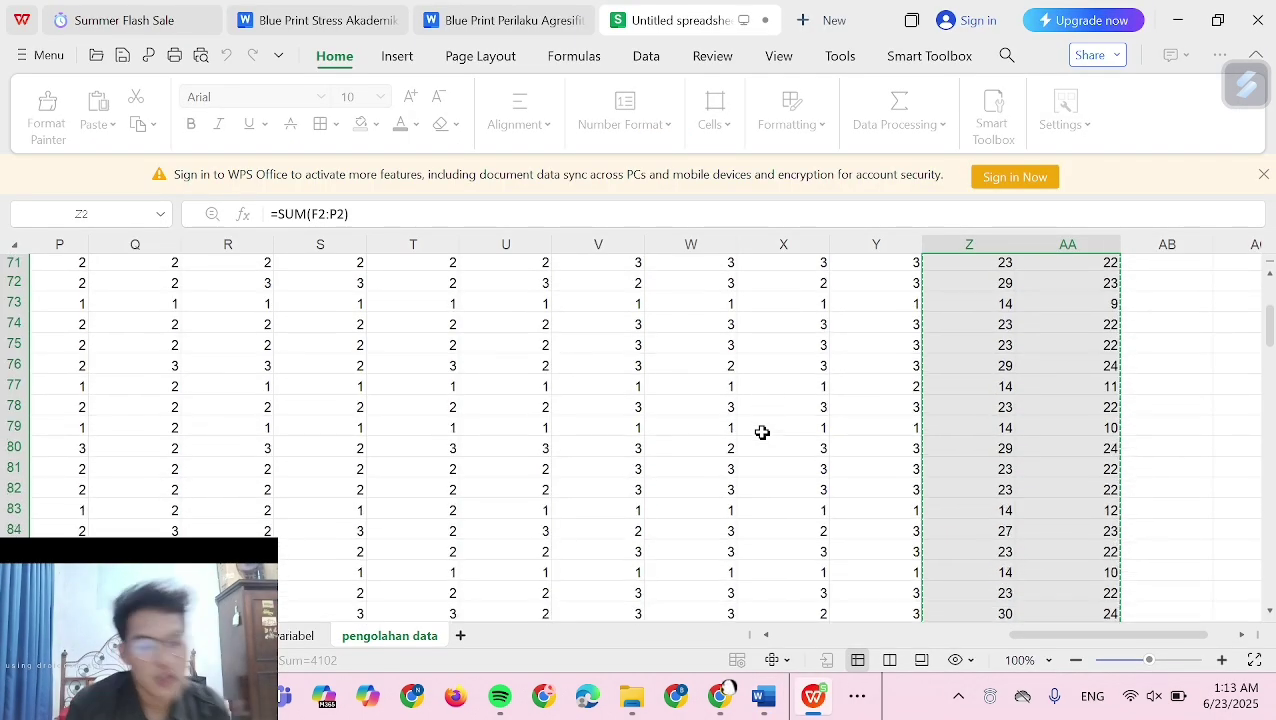
scroll(762, 432, "up", 4)
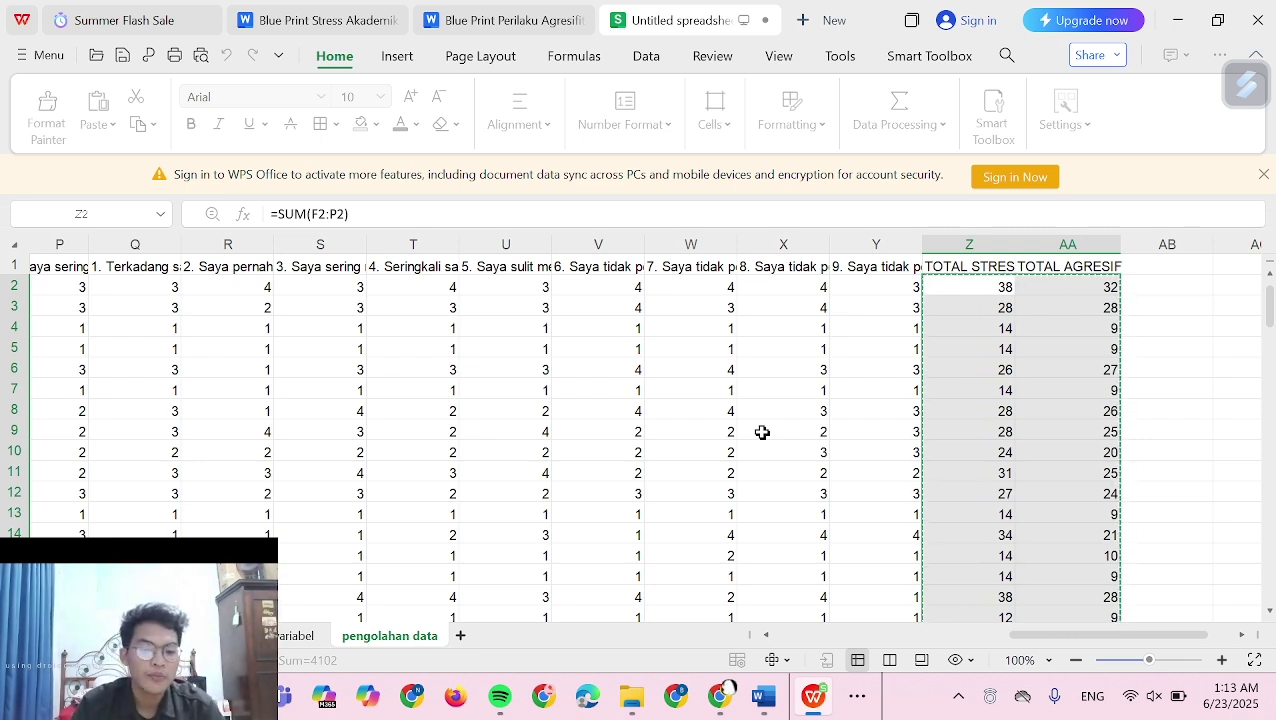
left_click(957, 293)
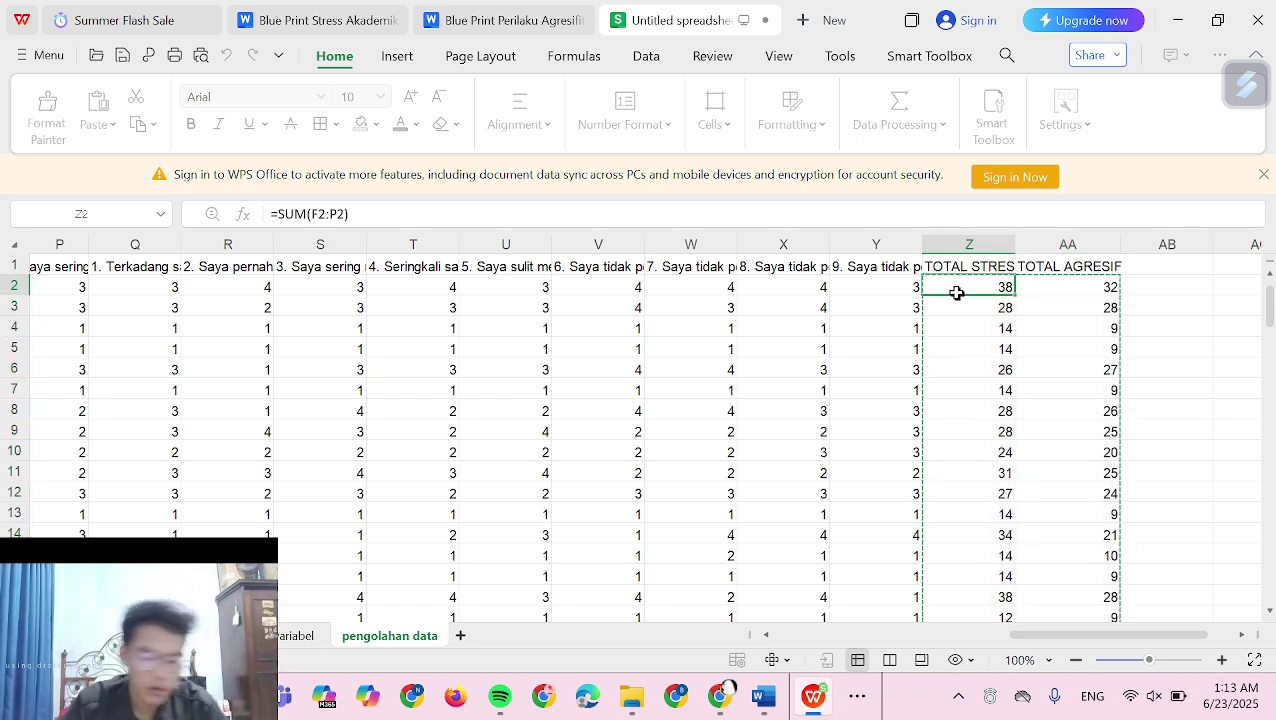
key("shift+Right")
key("shift+Down")
key("shift+Down")
key("shift+Down")
key("shift+Down")
key("shift+Down")
key("shift+Down")
key("shift+Down")
key("shift+Down")
key("shift+Down")
key("shift+Down")
key("shift+Down")
key("shift+Down")
key("shift+Down")
key("shift+Down")
key("shift+Down")
key("shift+Down")
key("shift+Down")
key("shift+Down")
key("shift+Down")
key("shift+Down")
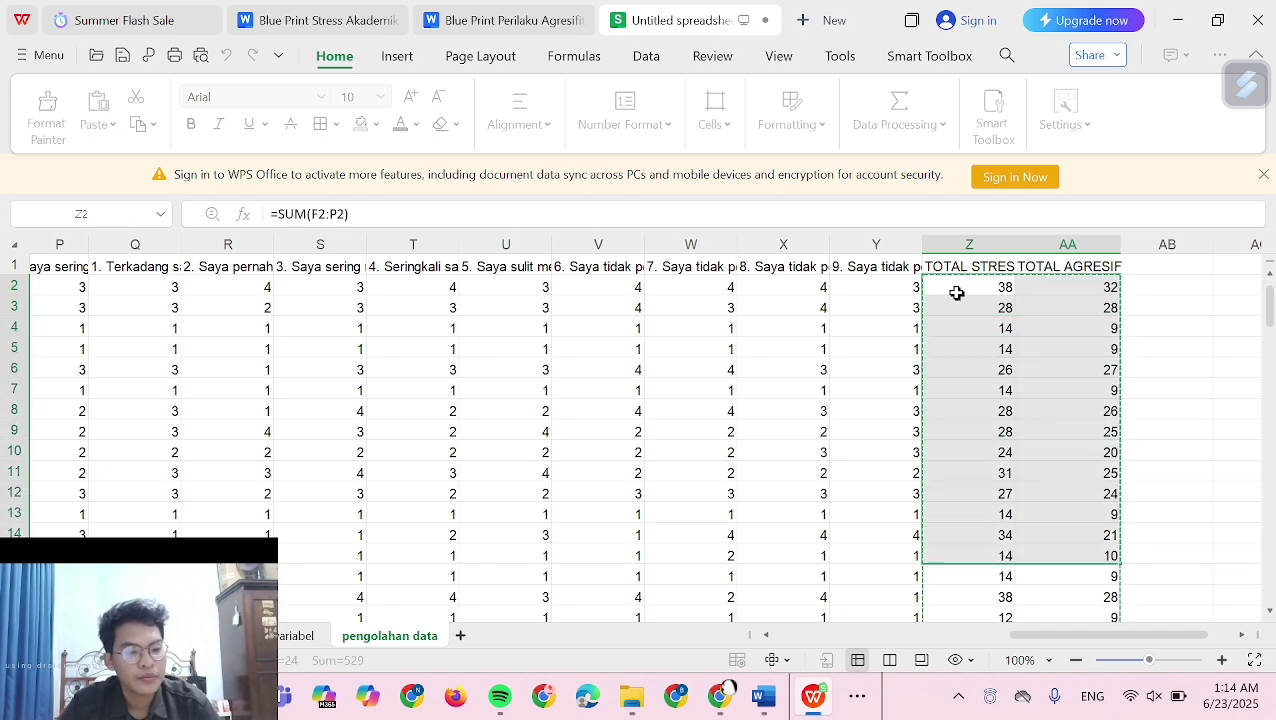
key("shift+Down")
key("shift+Down")
key("shift+Down")
key("shift+Down")
key("shift+Down")
key("shift+Down")
key("shift+Down")
key("shift+Down")
key("shift+Down")
key("shift+Down")
key("shift+Down")
key("shift+Down")
key("shift+Down")
key("shift+Down")
key("shift+Down")
key("shift+Down")
key("shift+Down")
key("shift+Down")
key("shift+Down")
key("shift+Down")
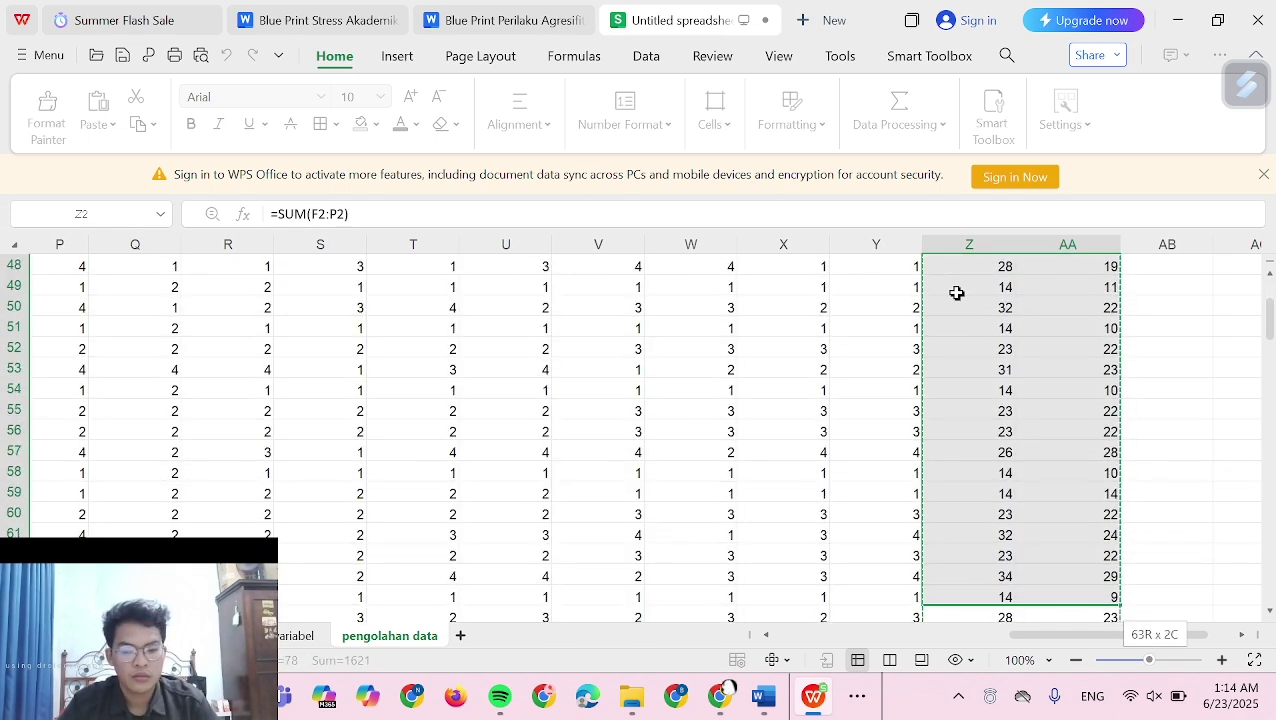
key("shift+Down")
key("shift+Down")
key("shift+Down")
key("shift+Down")
key("shift+Down")
key("shift+Down")
key("shift+Down")
key("shift+Down")
key("shift+Down")
key("shift+Down")
key("shift+Down")
key("shift+Down")
key("shift+Down")
key("shift+Down")
key("shift+Down")
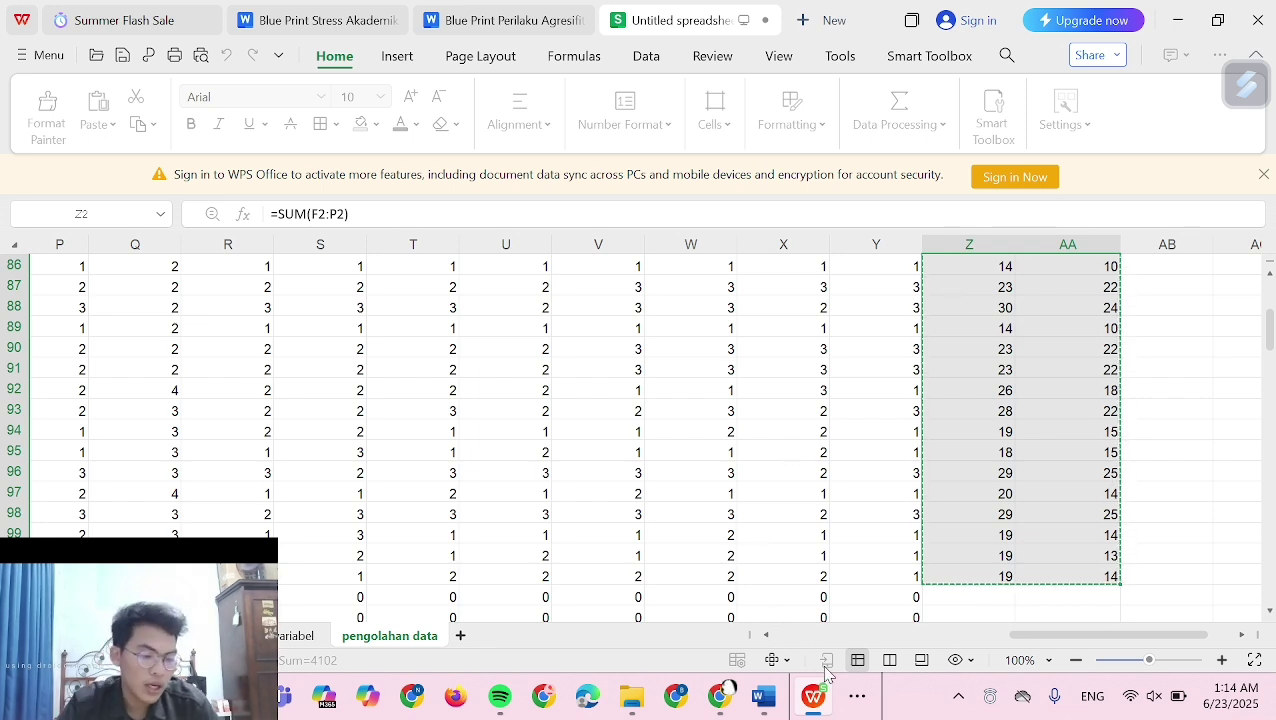
Switch to the empty SPSS data set and paste the copied total scores starting at the first cell
left_click(857, 698)
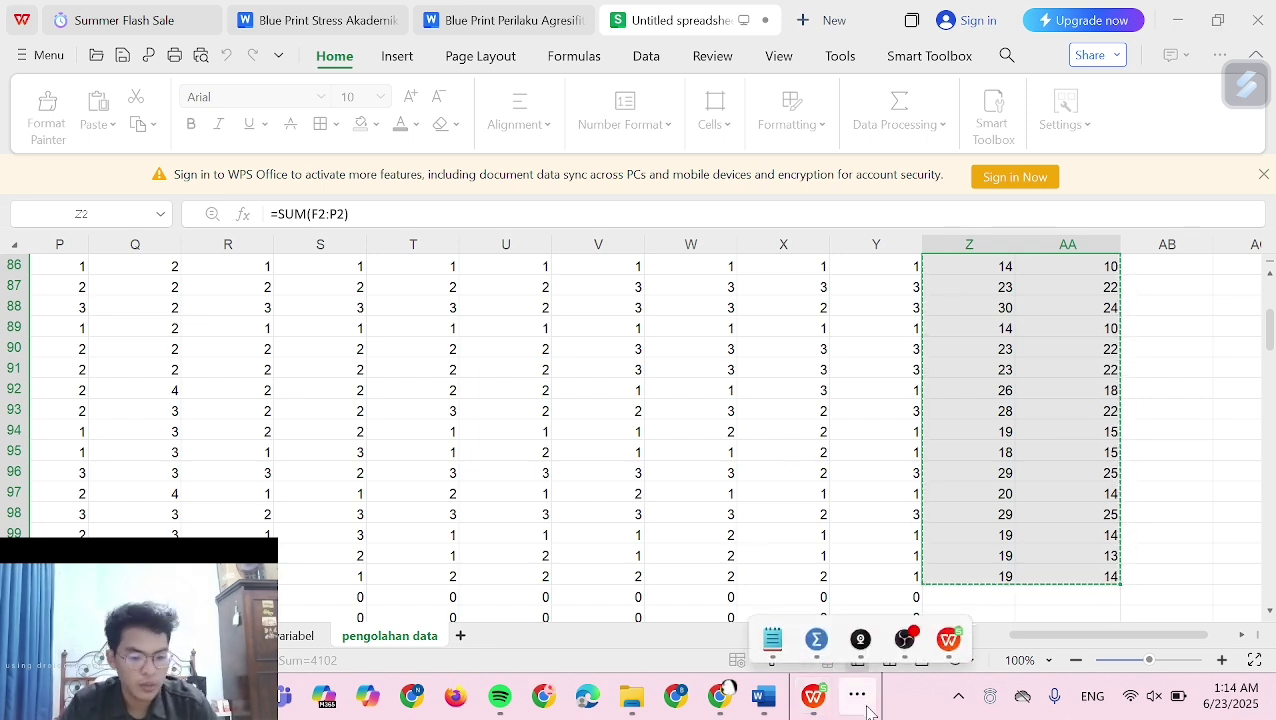
left_click(813, 640)
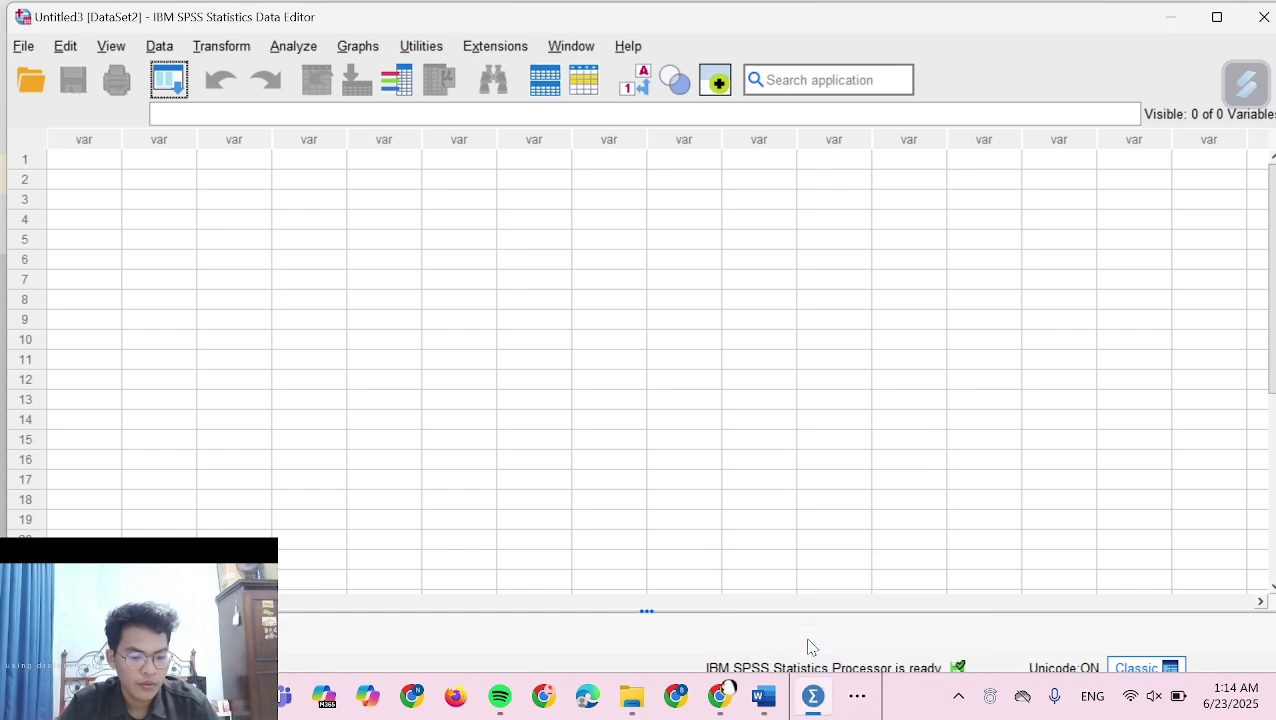
left_click(82, 160)
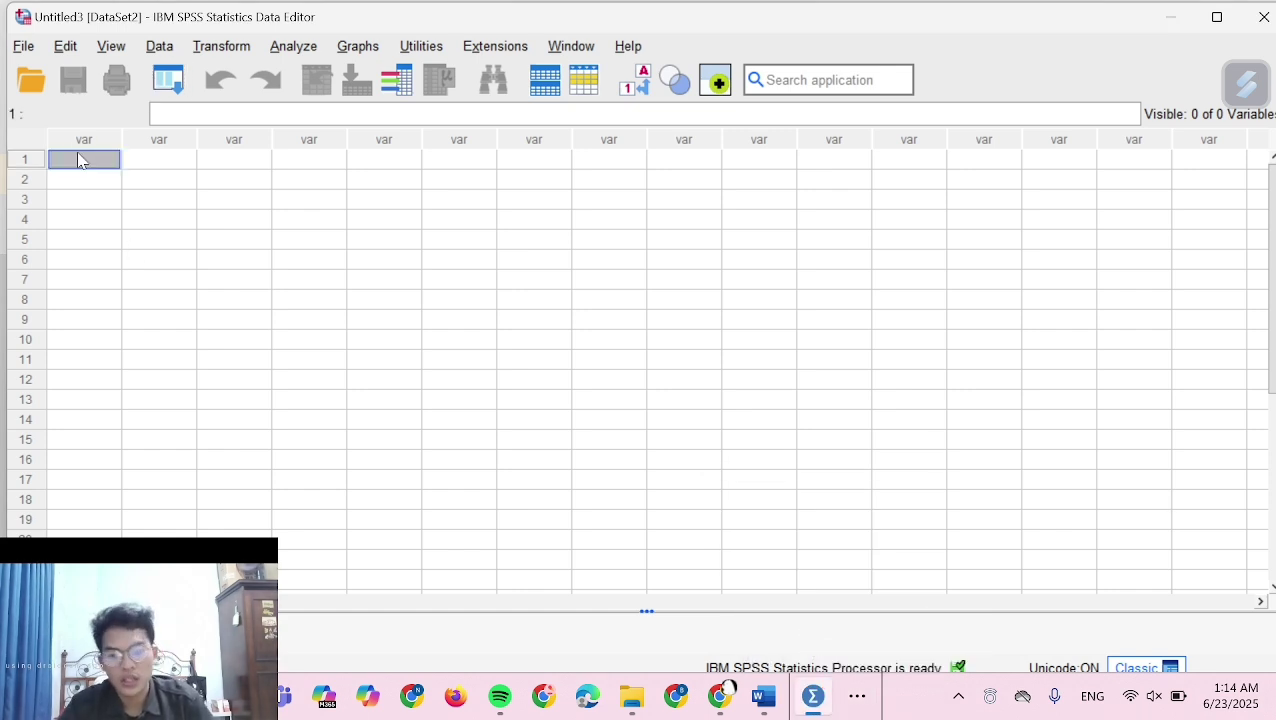
key("ctrl+v")
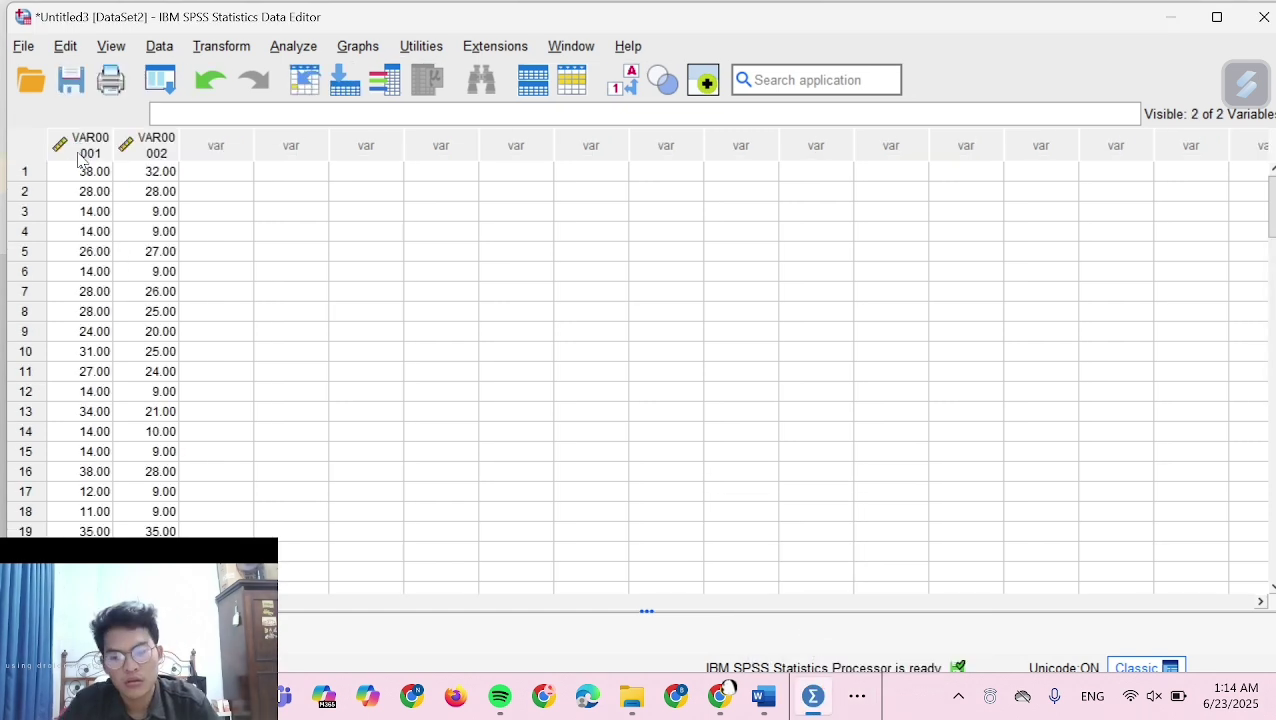
Rename the first variable, VAR00001, as stresakademik in the variable definitions
key("ctrl+t")
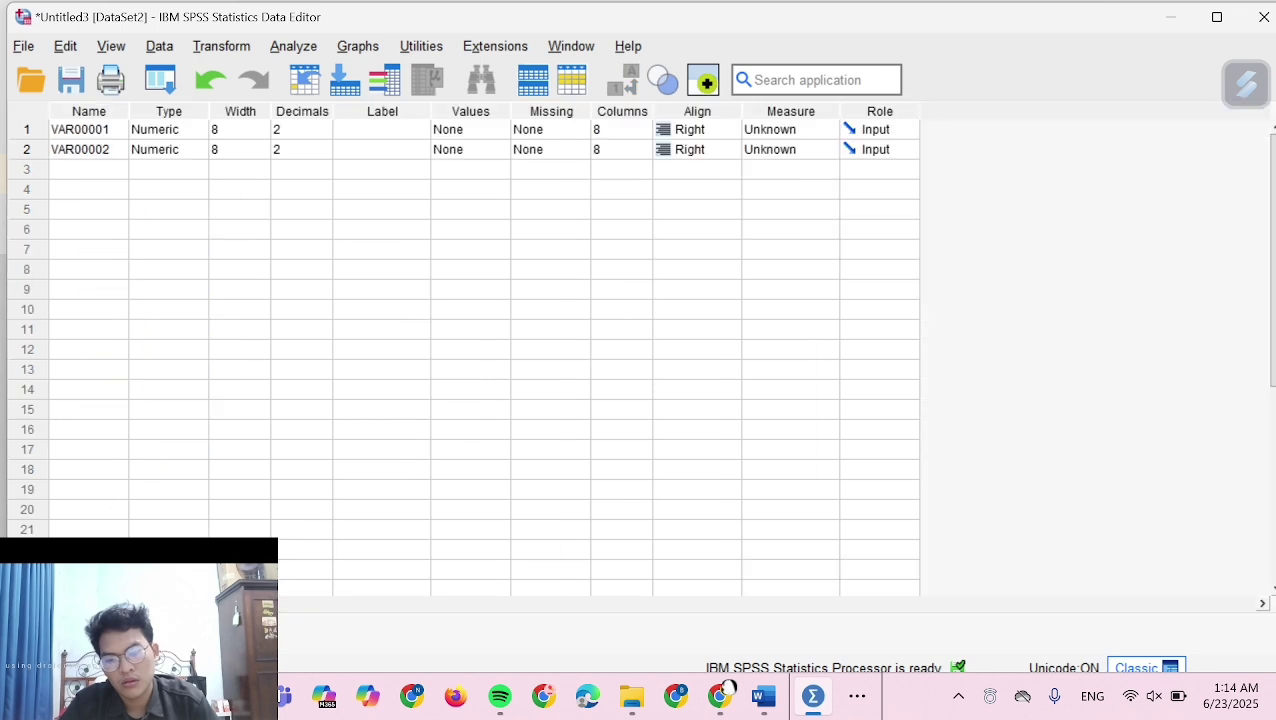
left_click(114, 131)
double_click(113, 132)
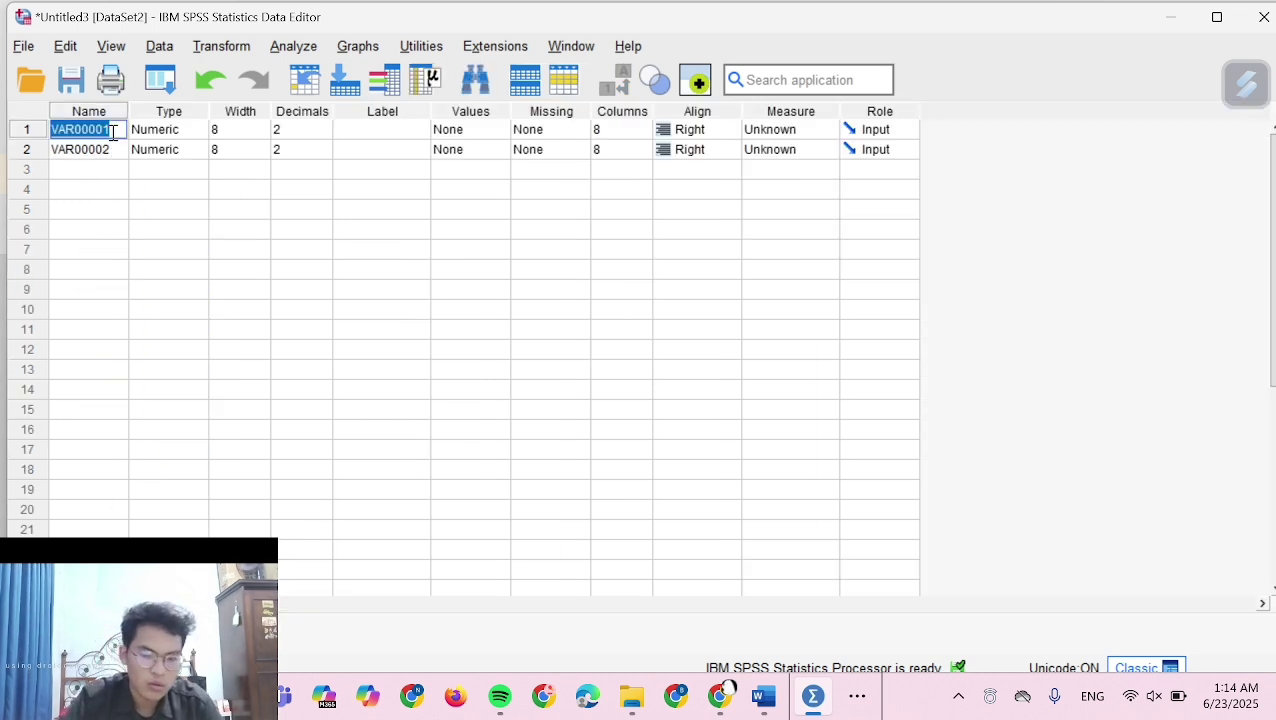
type("stresak")
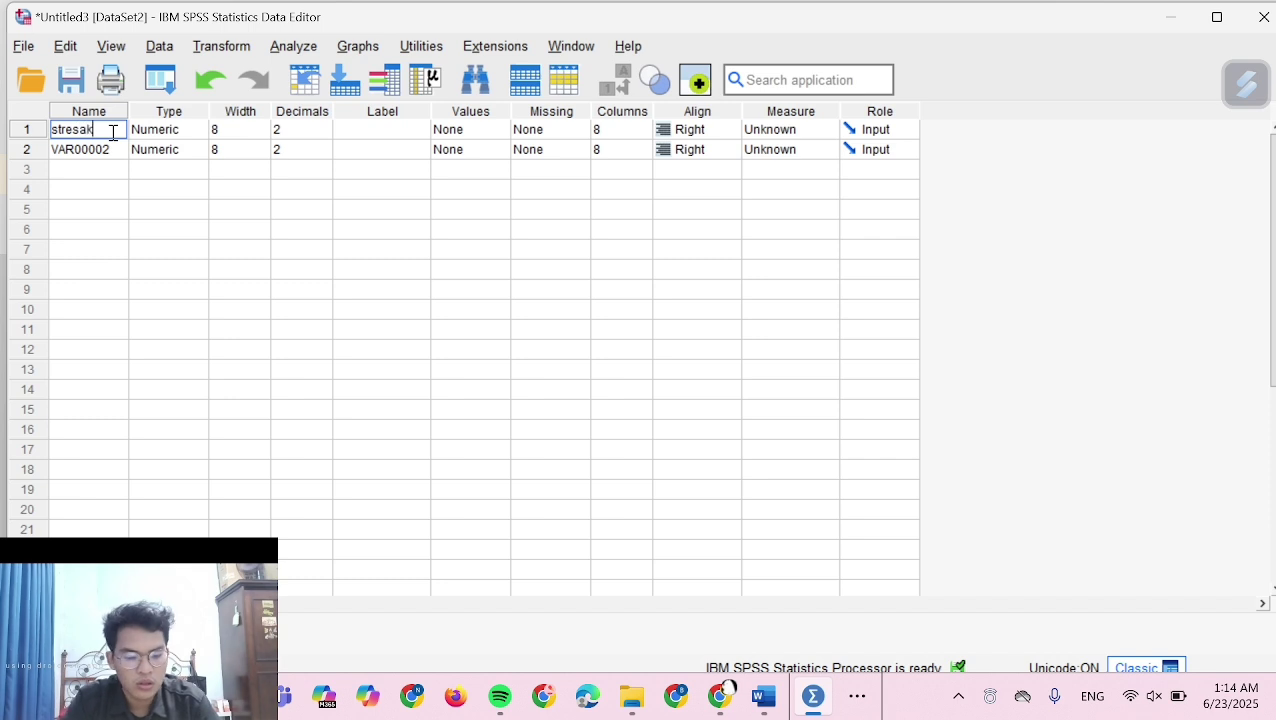
type("ademi")
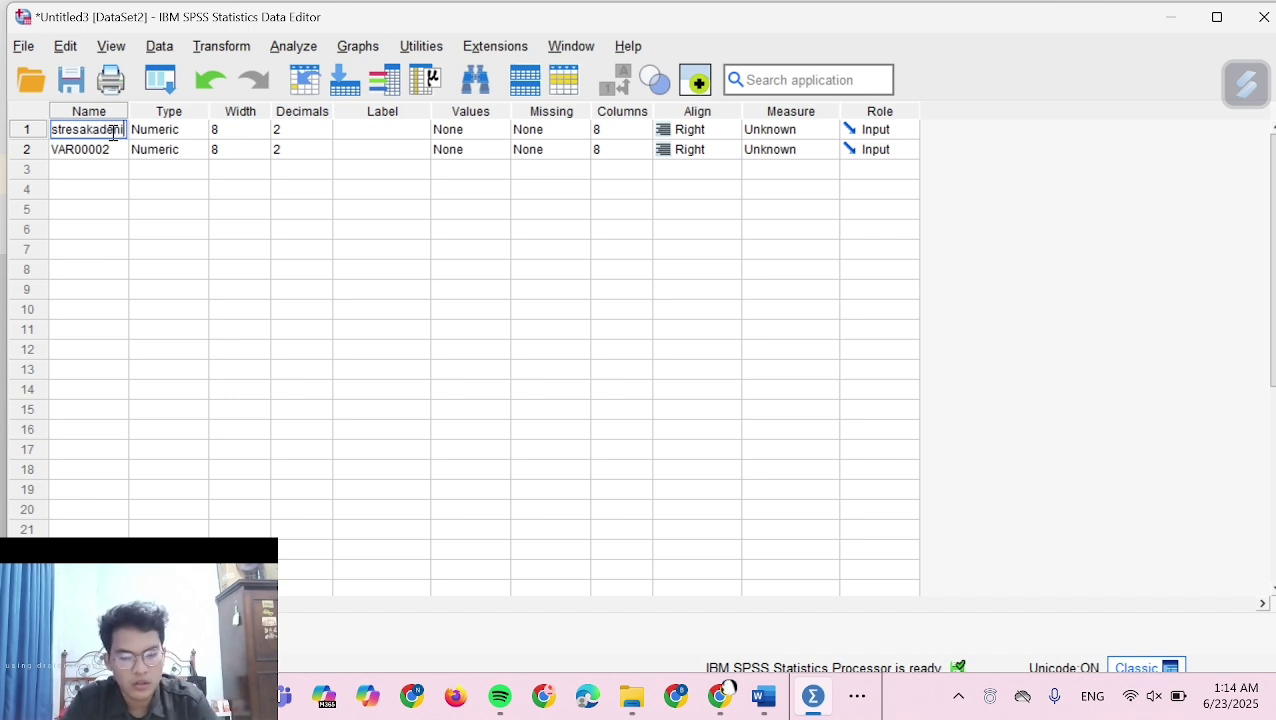
type("k")
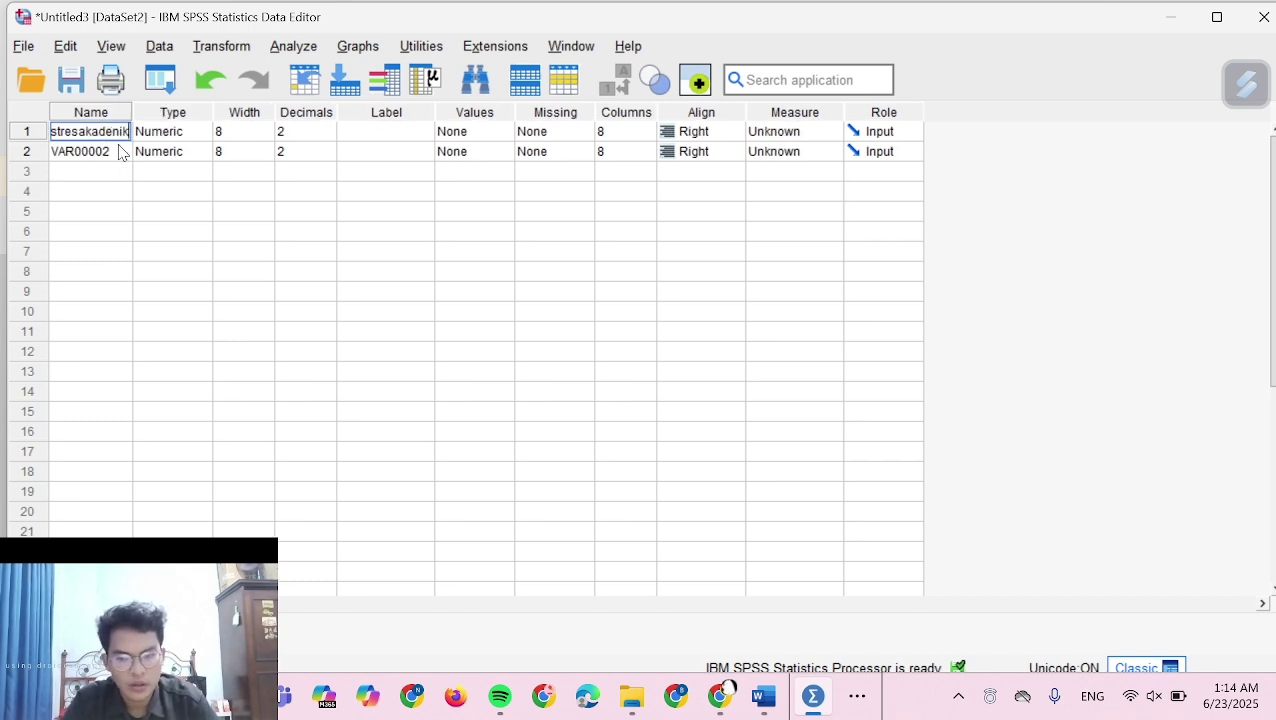
key("BackSpace")
key("BackSpace")
key("BackSpace")
type("mik")
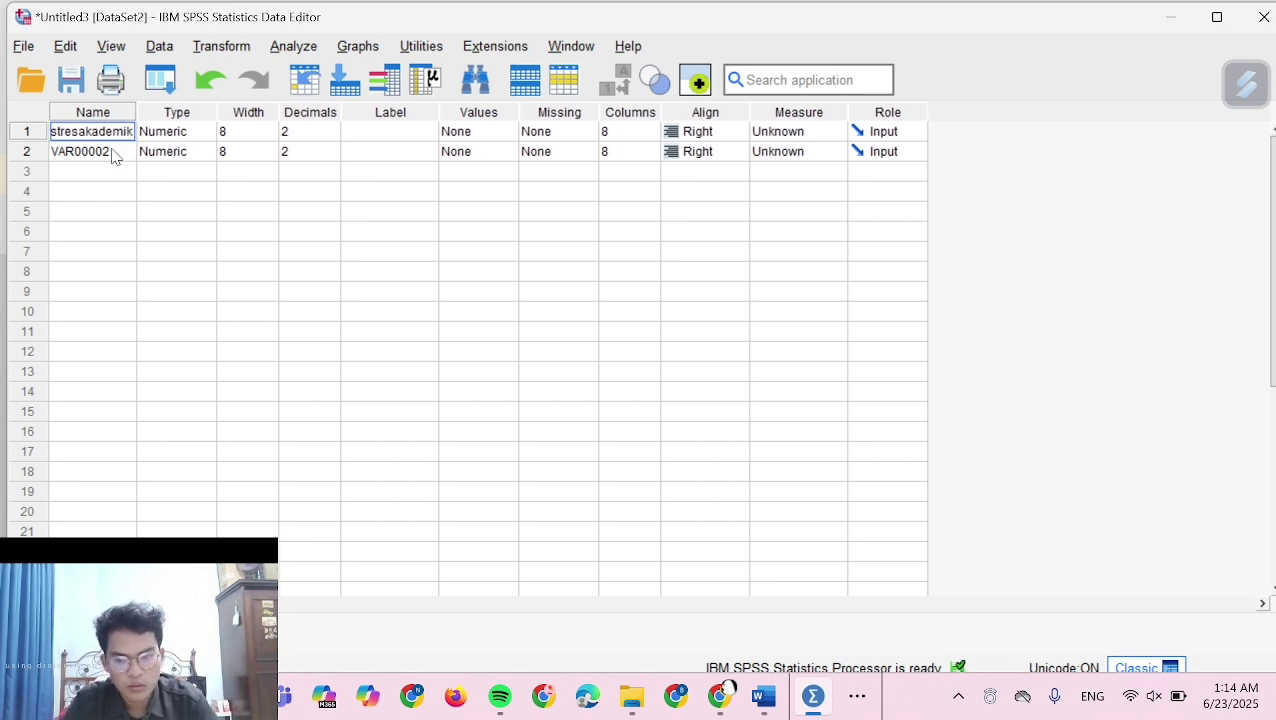
Rename the second variable, VAR00002, as perilakuagresif and return to the data view
left_click(113, 151)
double_click(113, 151)
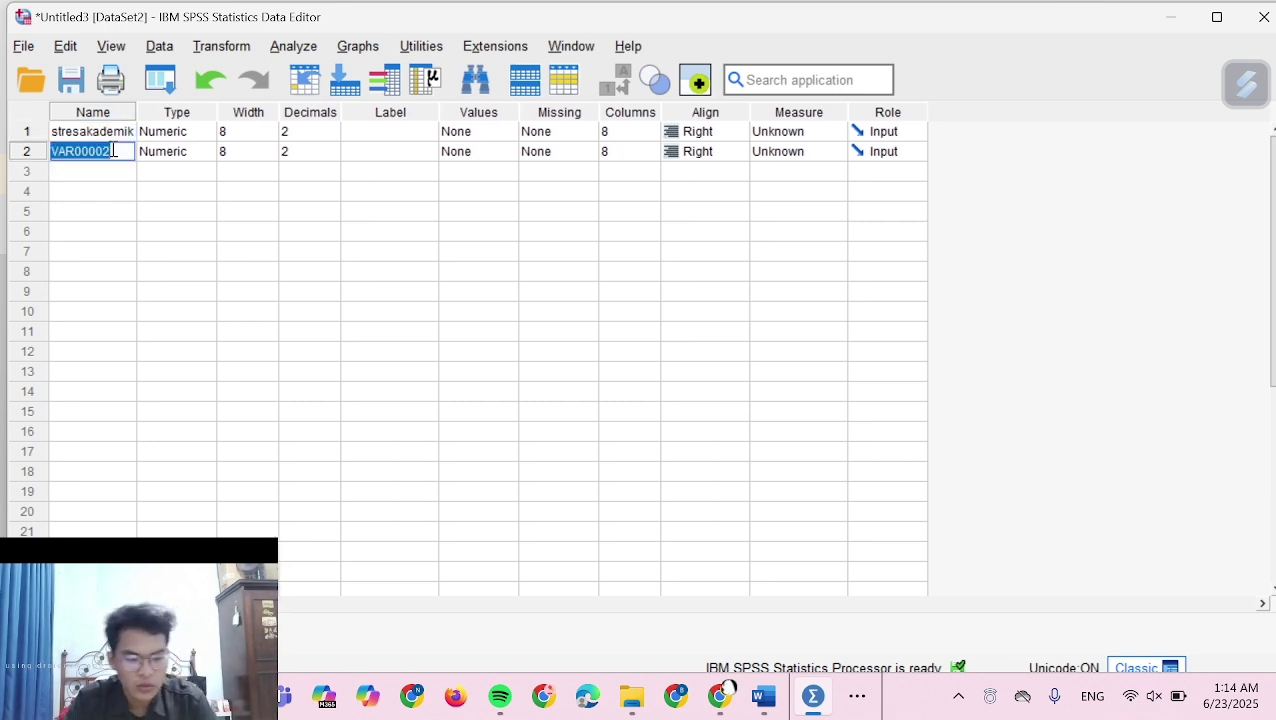
type("perilakuagr")
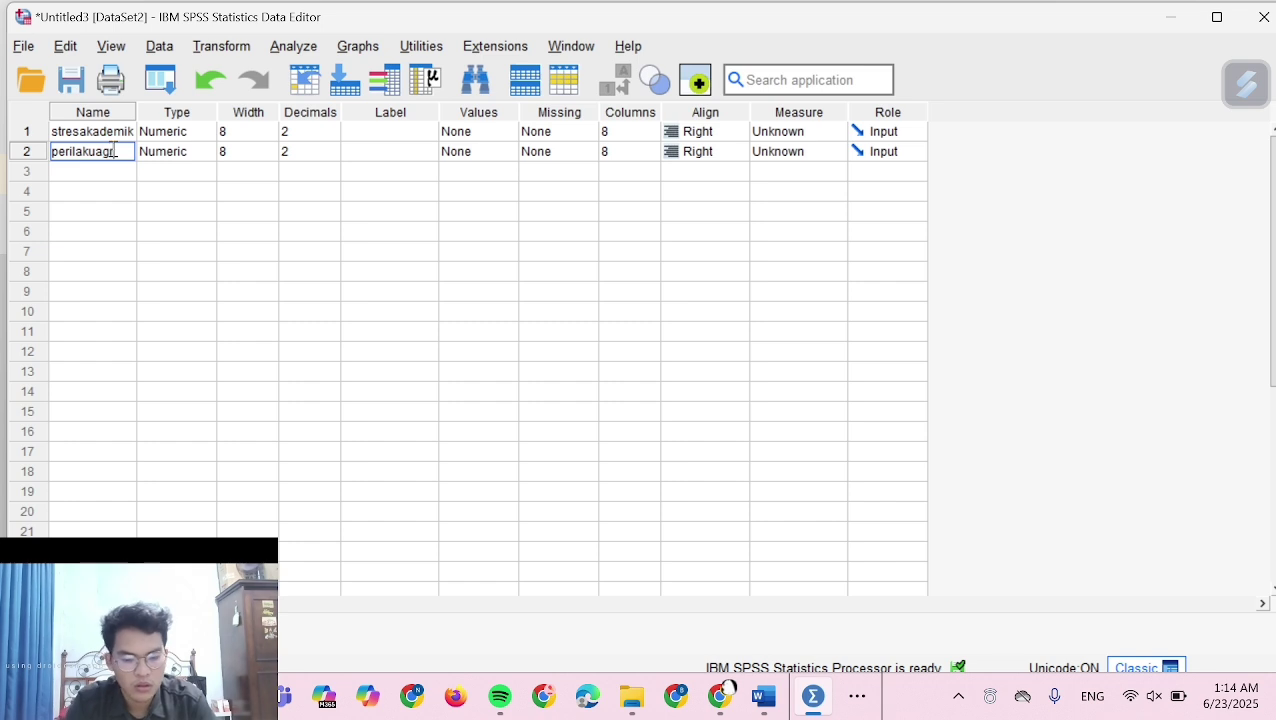
type("esif")
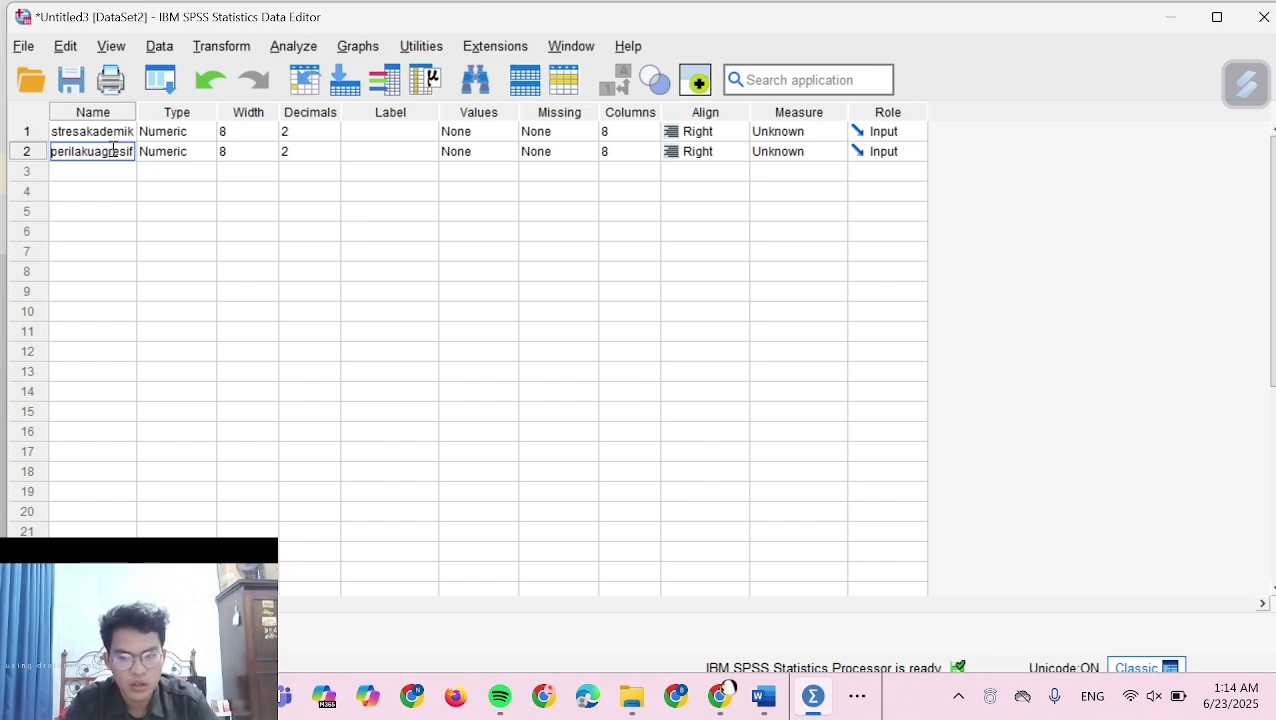
key("ctrl+t")
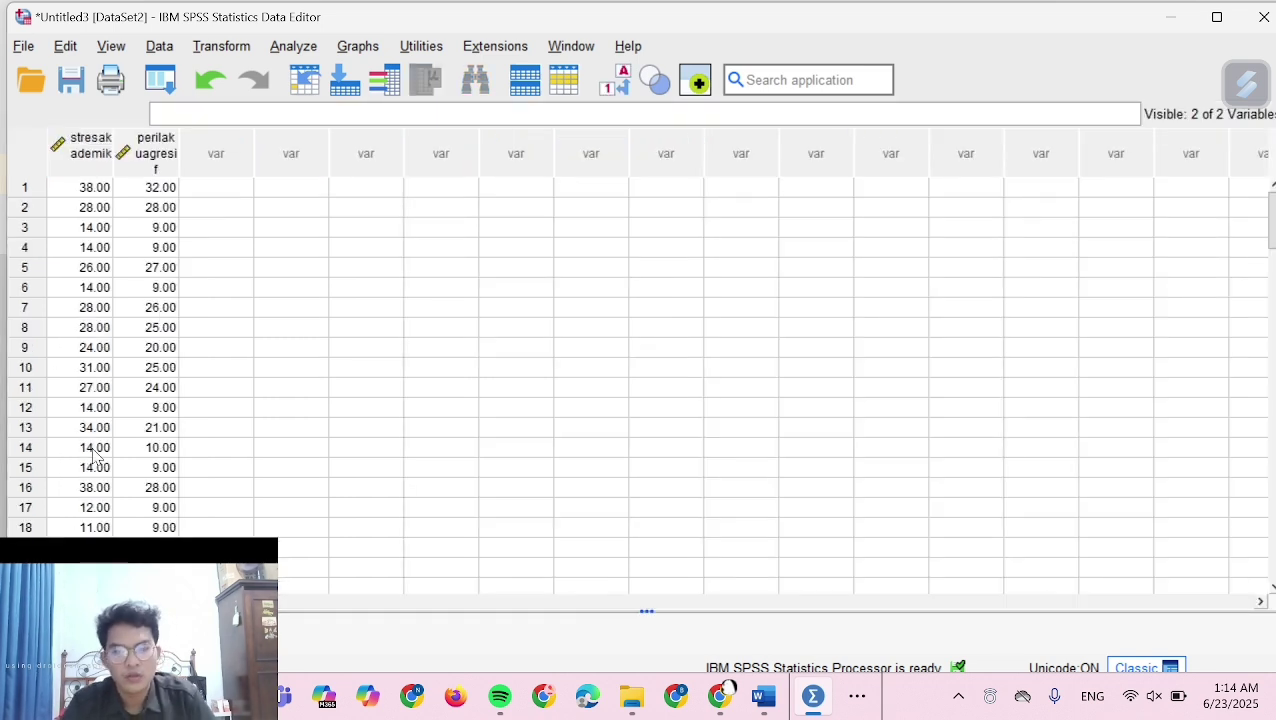
Start a Bivariate Correlations analysis and add stresakademik and perilakuagresif as its variables
left_click(293, 46)
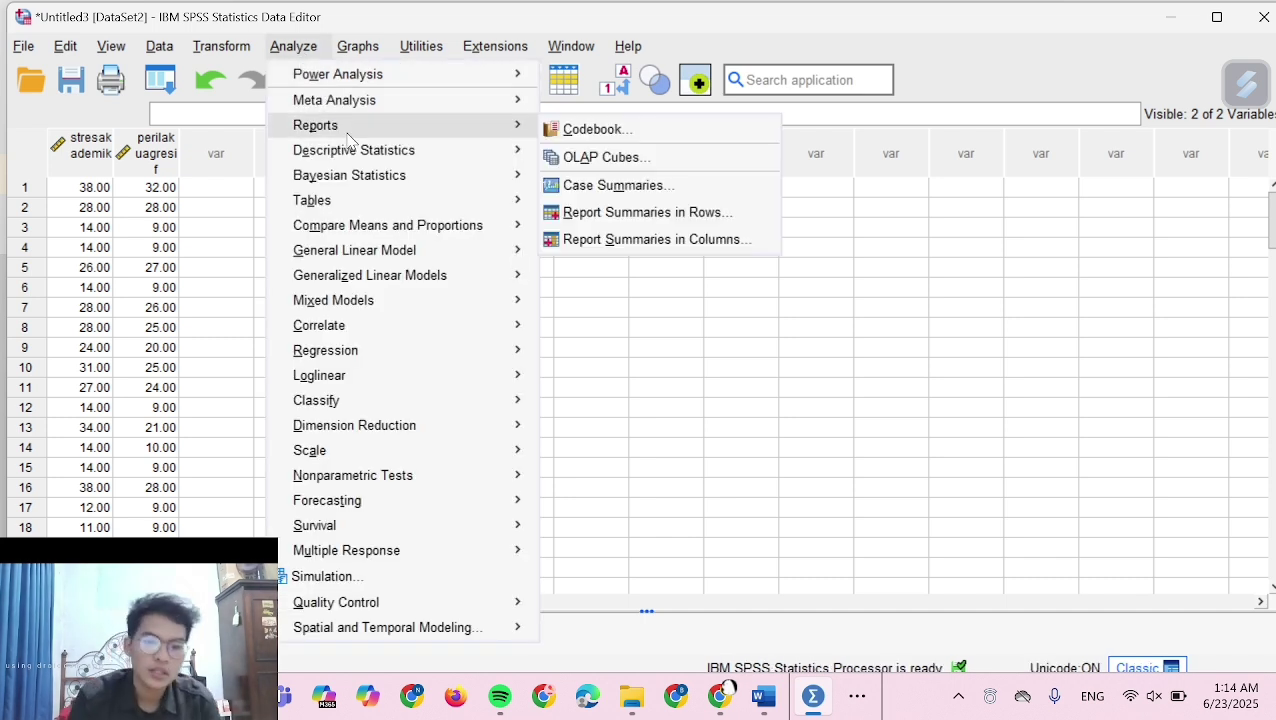
mouse_move(356, 163)
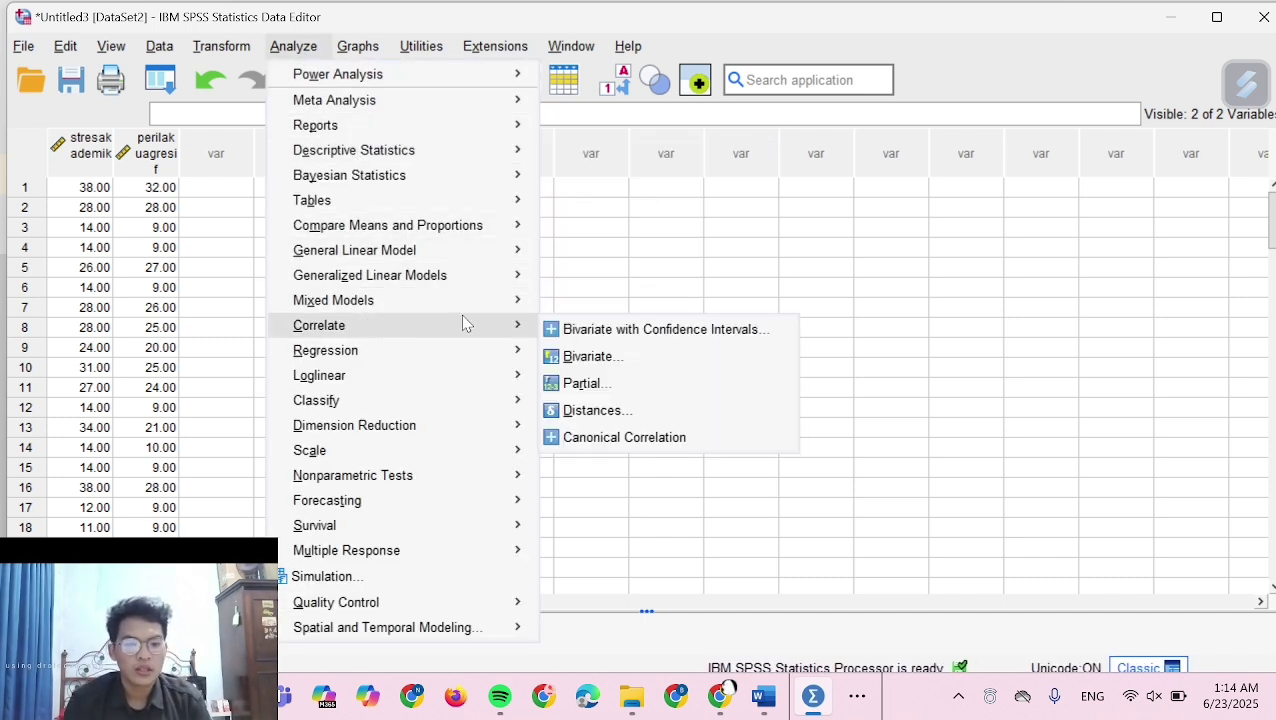
mouse_move(490, 300)
mouse_move(524, 325)
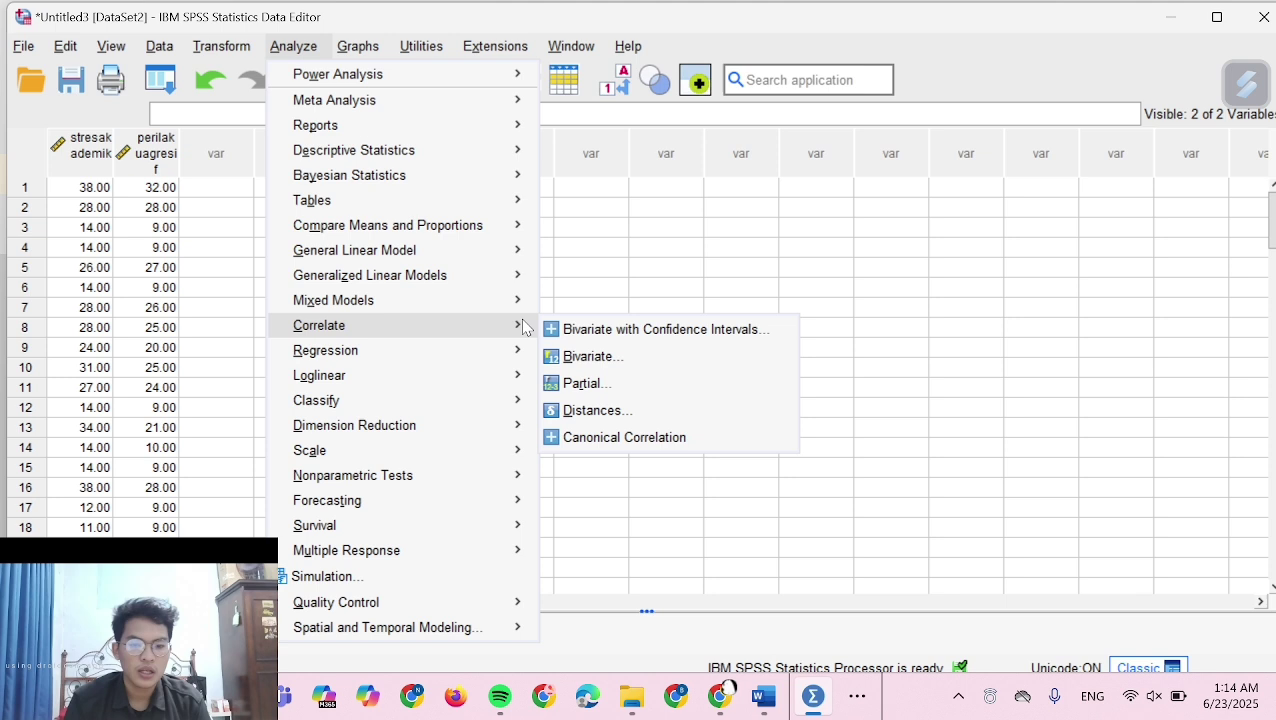
left_click(586, 357)
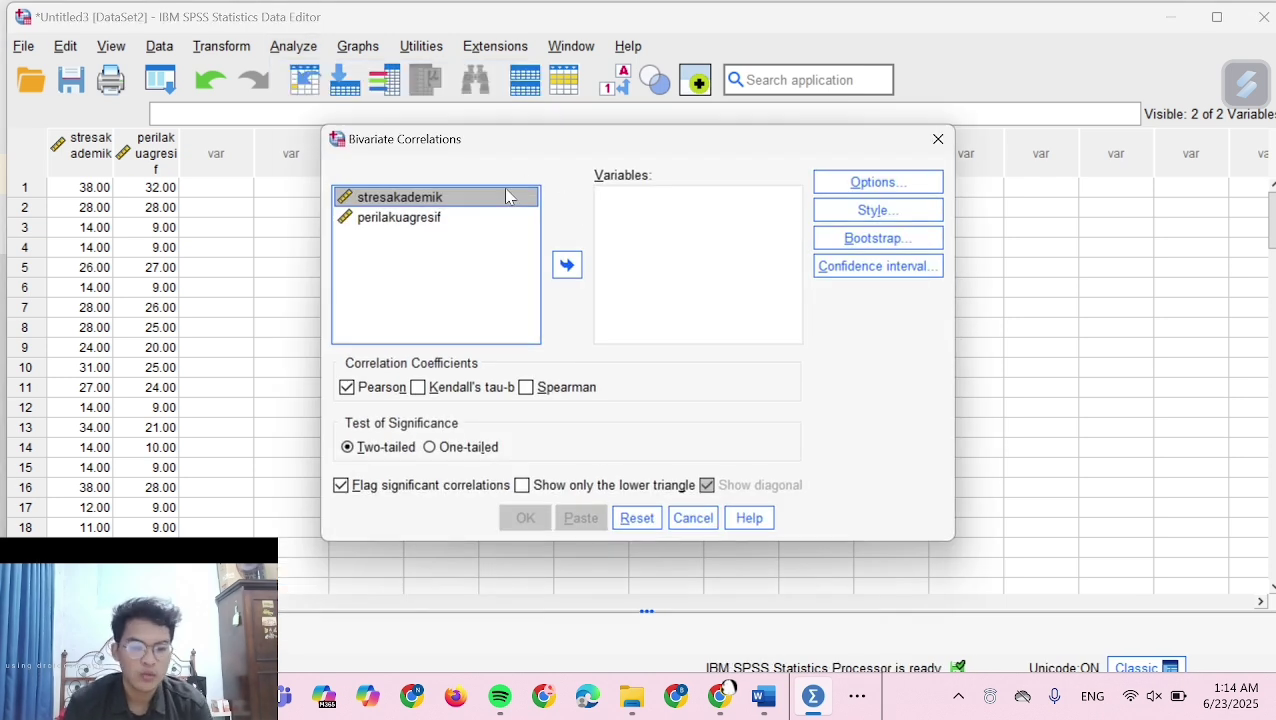
key("shift+Down")
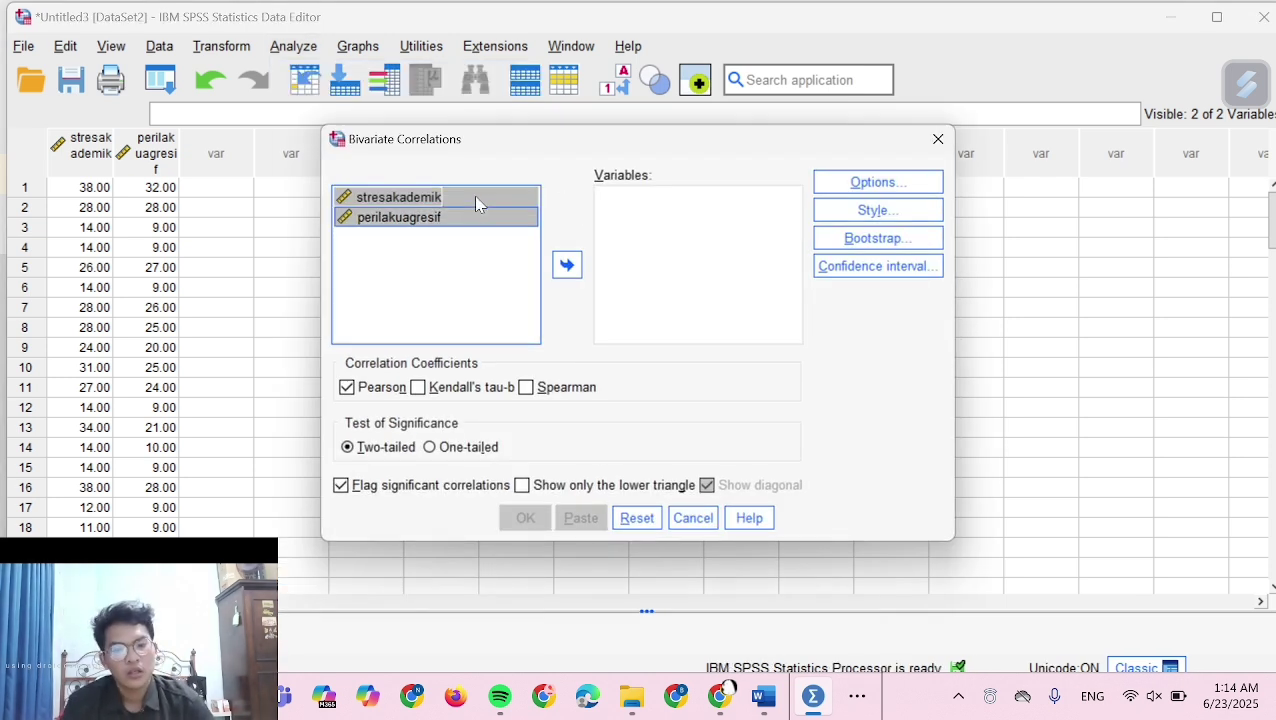
left_click(570, 263)
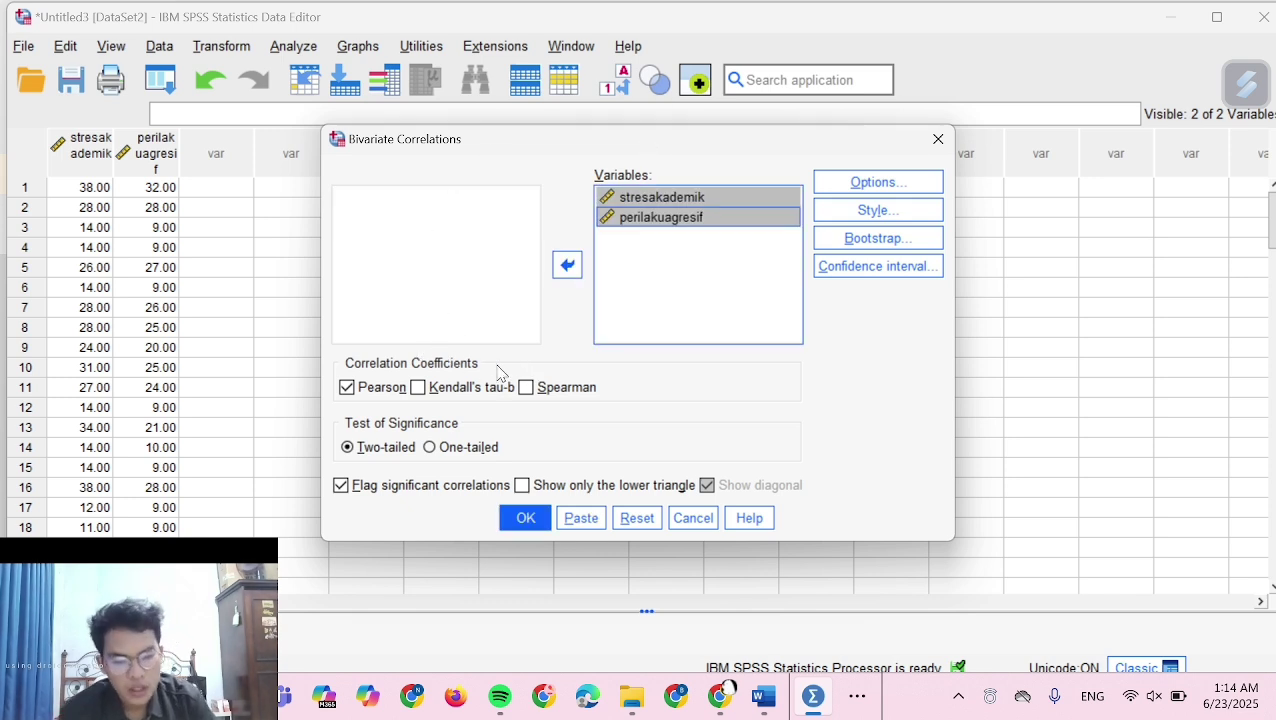
Choose Spearman instead of Pearson as the correlation coefficient and run the two-tailed analysis
left_click(526, 388)
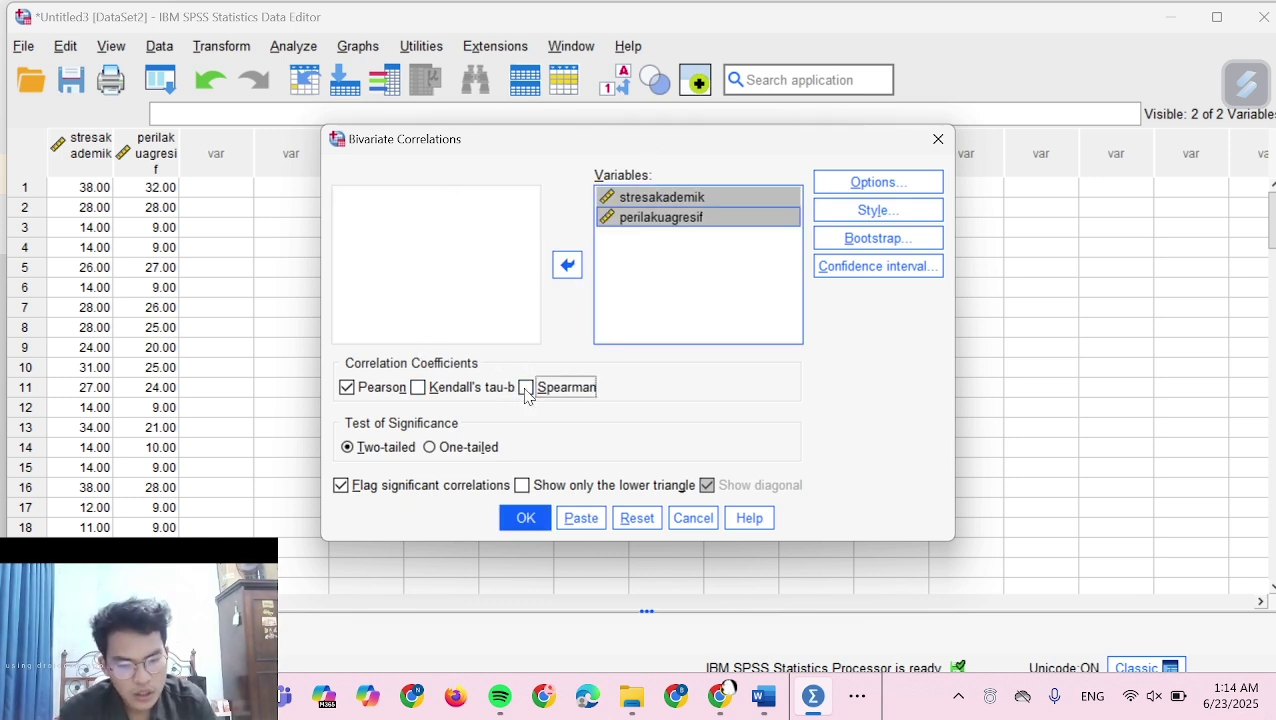
left_click(347, 389)
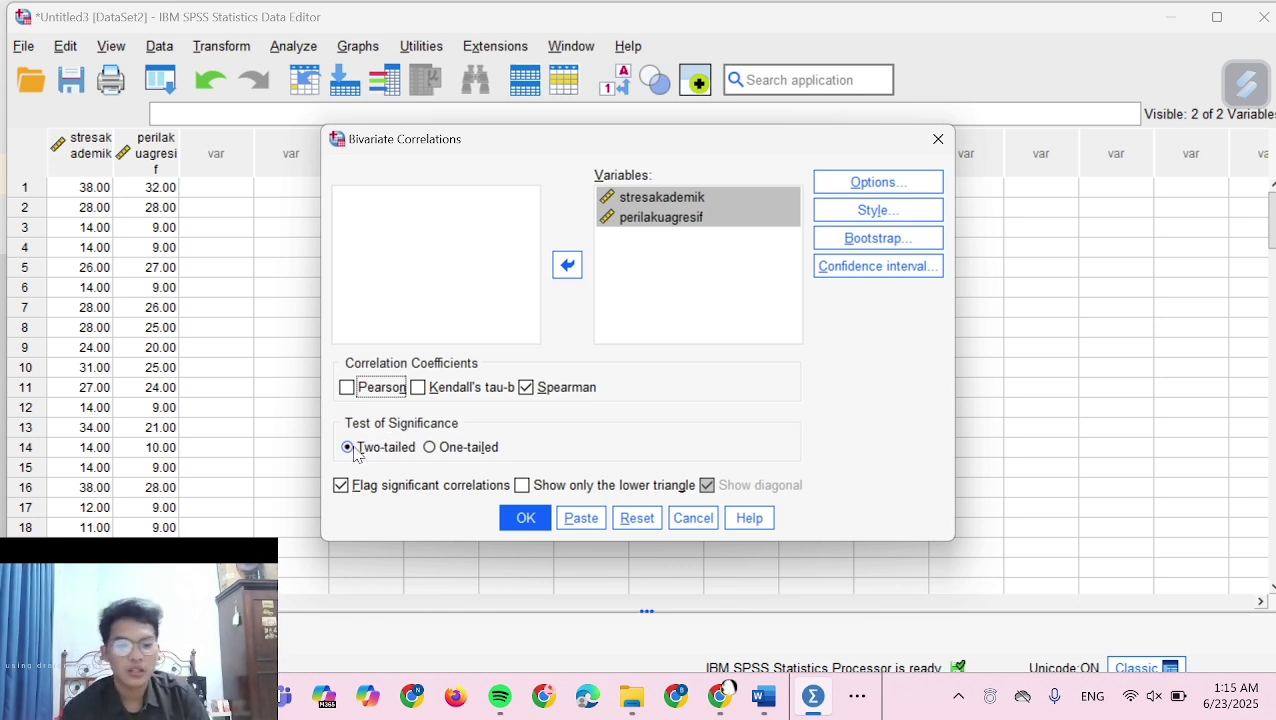
left_click(525, 520)
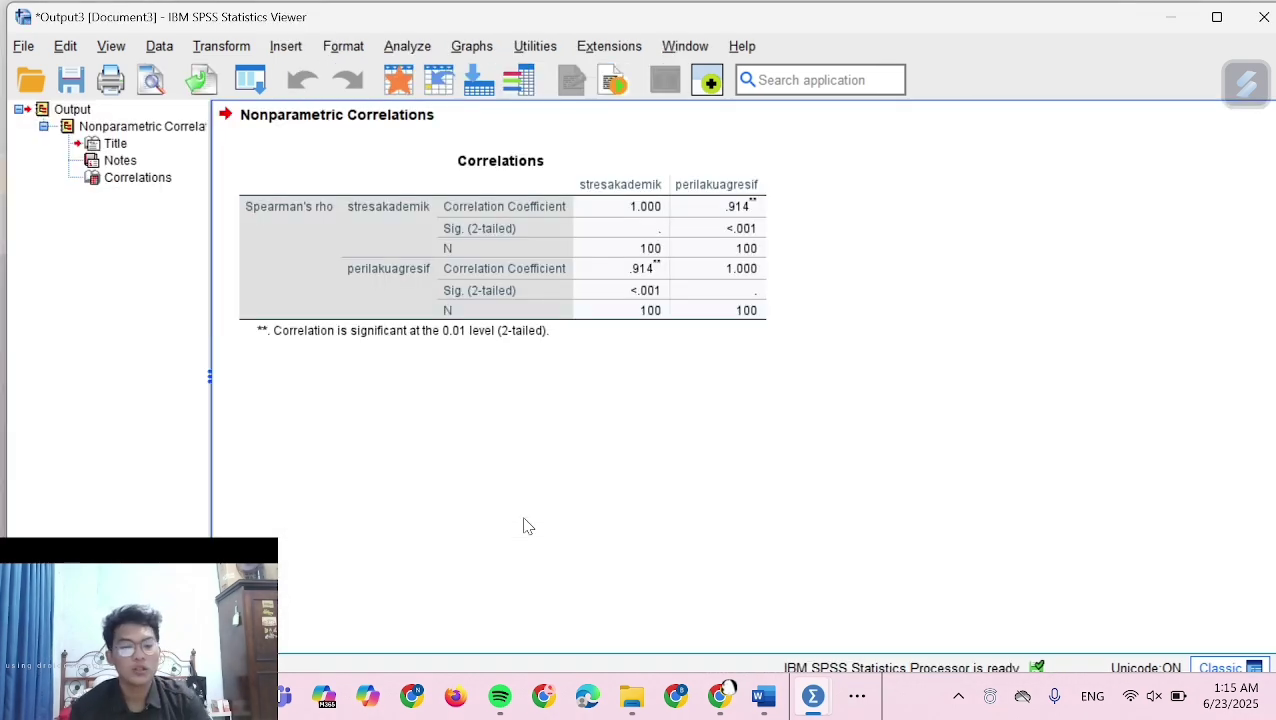
Examine the Spearman's rho output table and compare it with the Correlations table and its explanation in the Word proposal
left_click(418, 250)
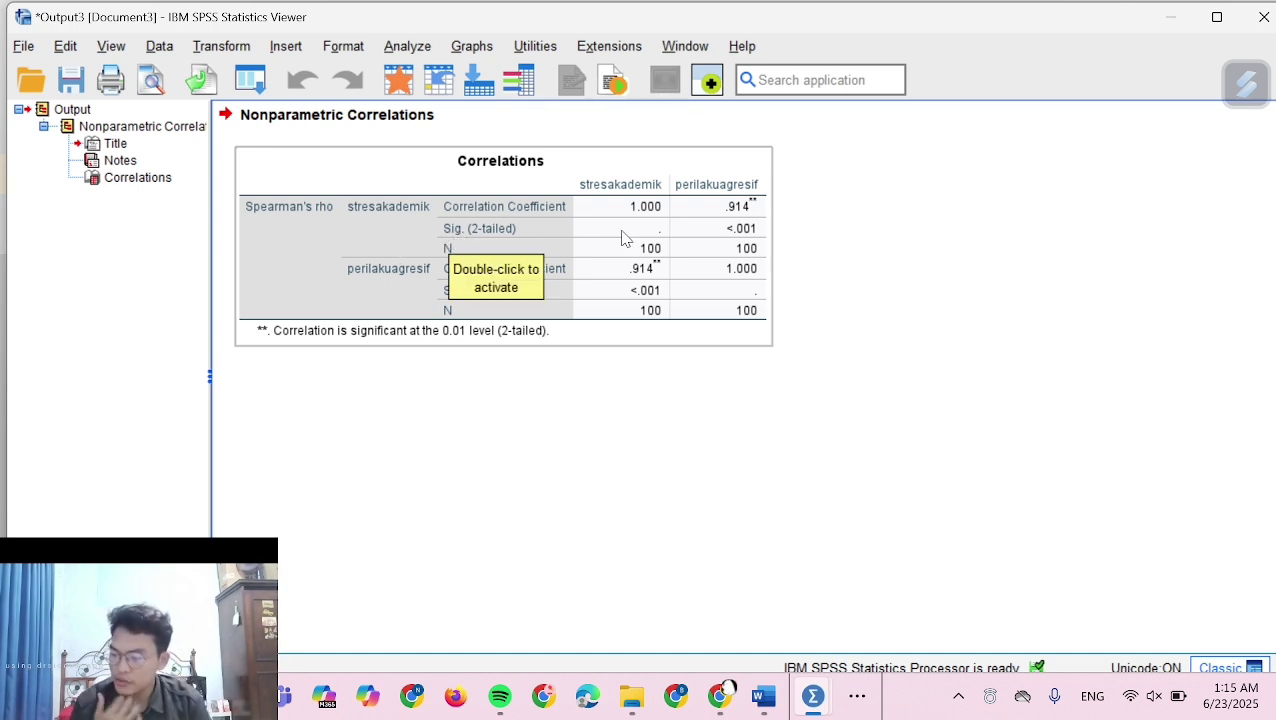
left_click(573, 410)
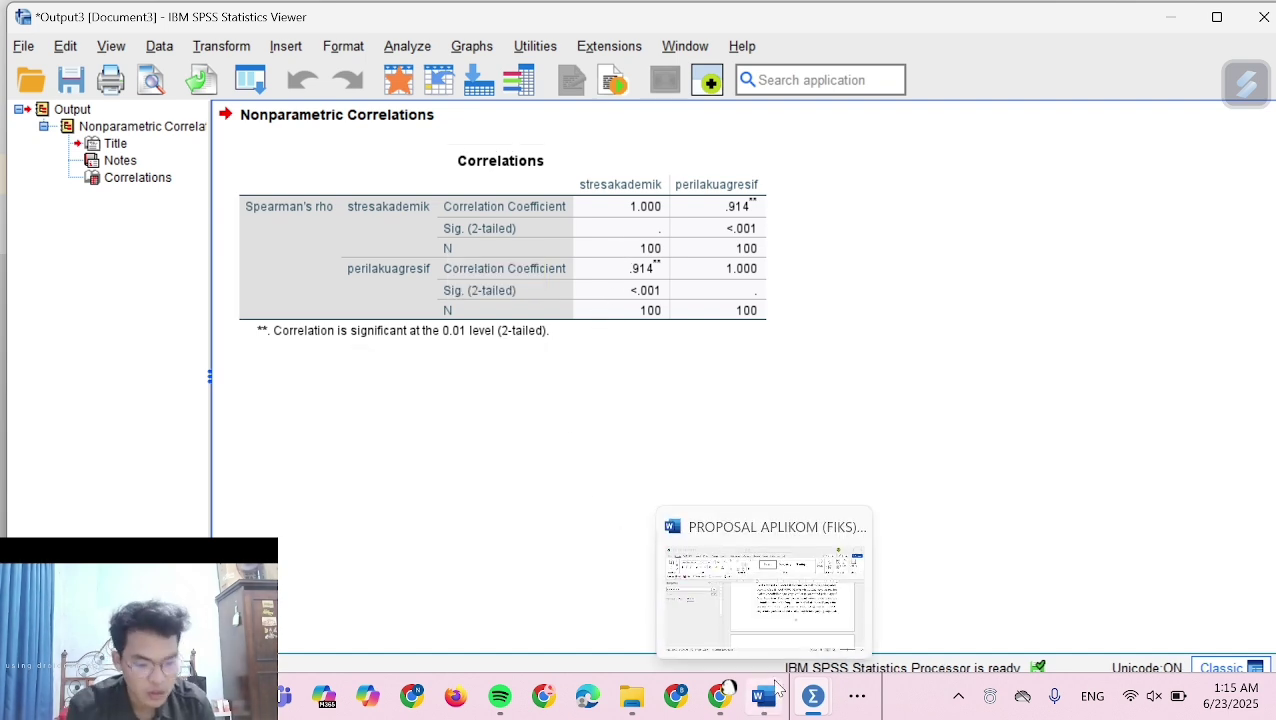
left_click(764, 700)
scroll(670, 441, "up", 3)
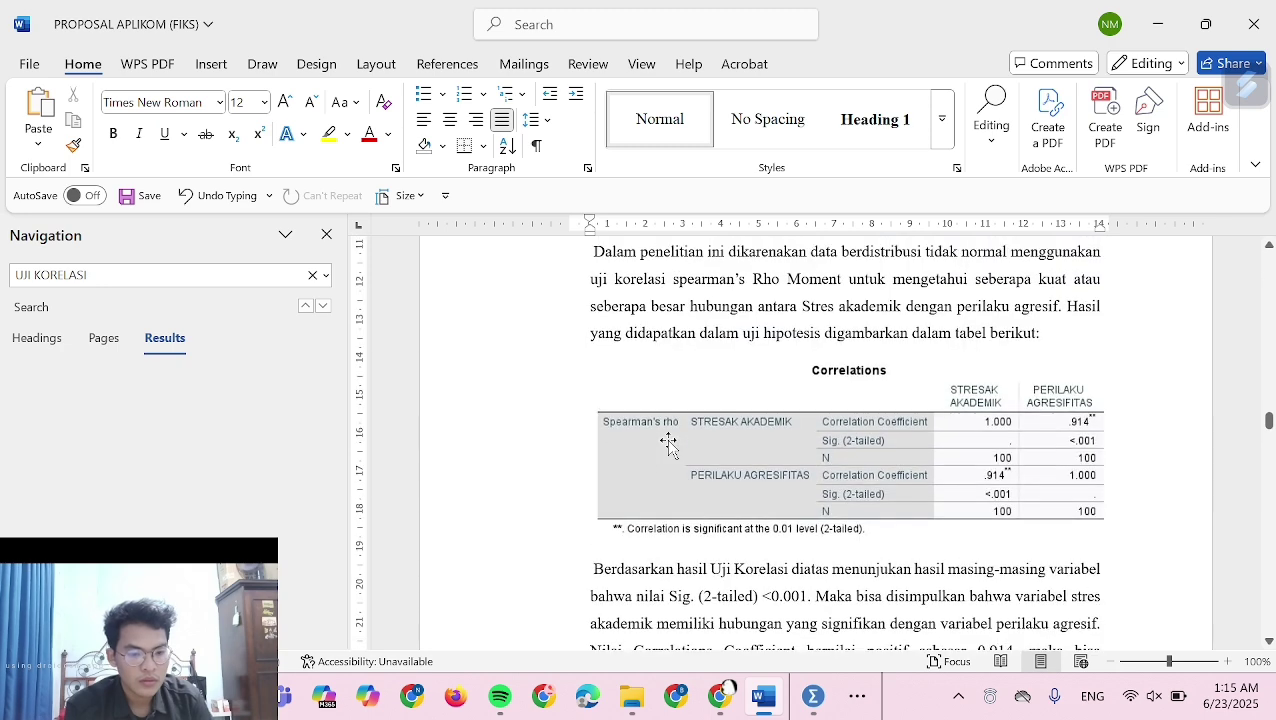
scroll(670, 441, "down", 2)
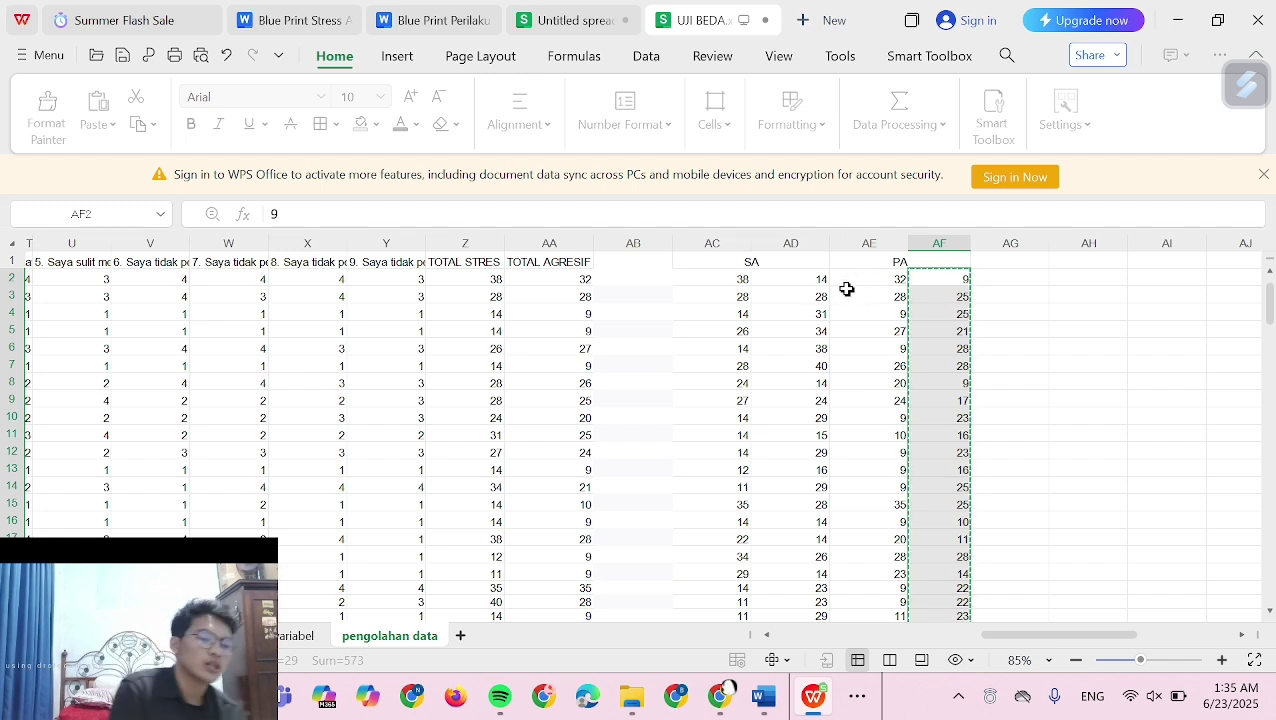
Inspect the first SA and PA scores of both groups in cells AC2 through AF2
left_click(721, 279)
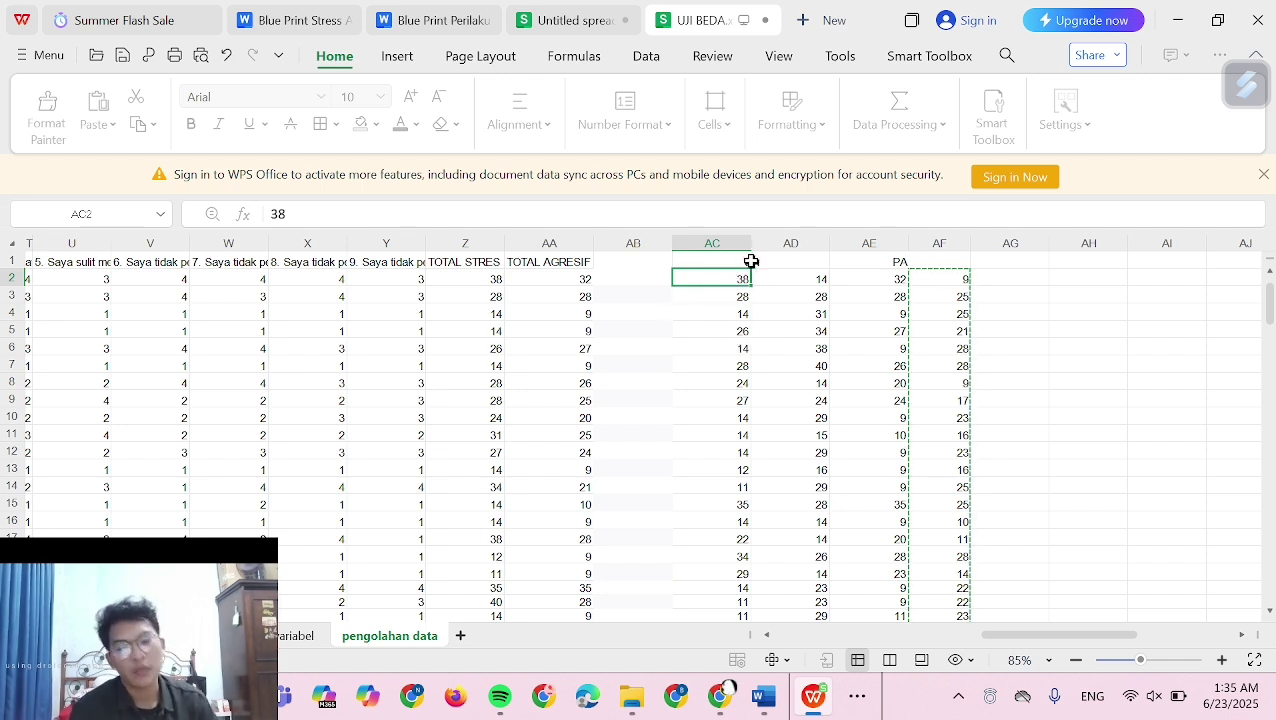
key("Right")
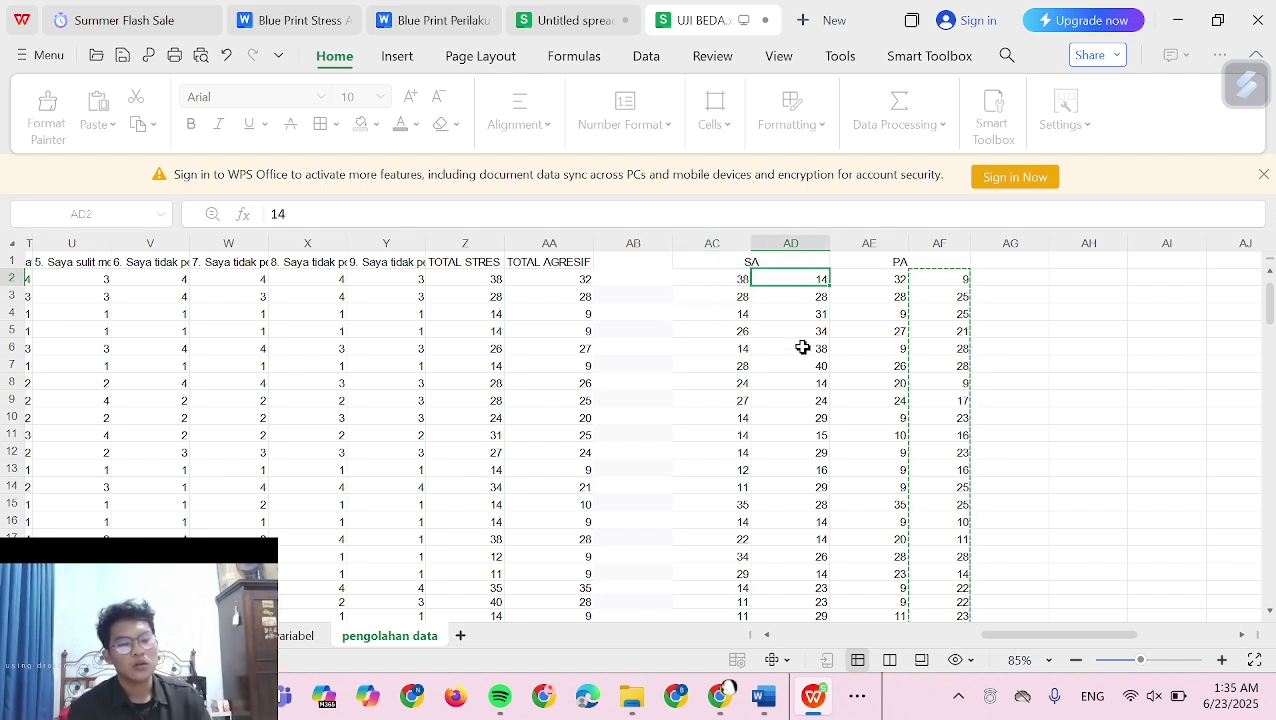
key("Right")
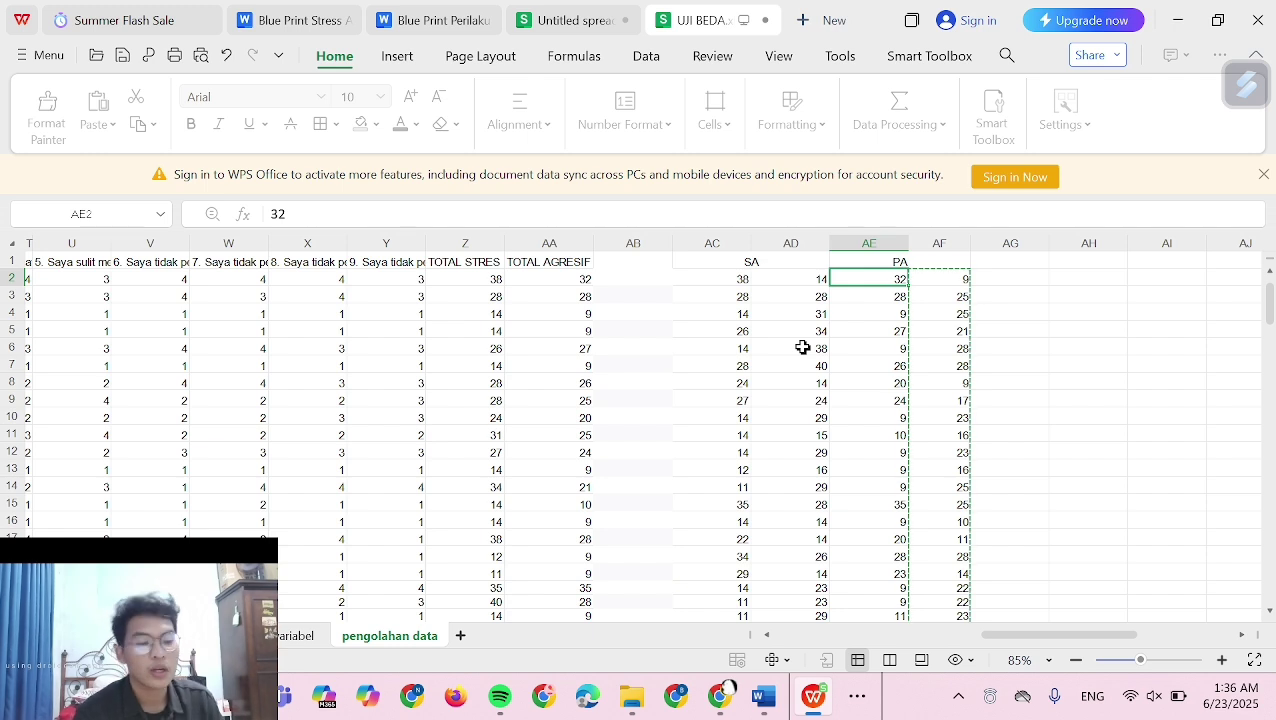
key("Right")
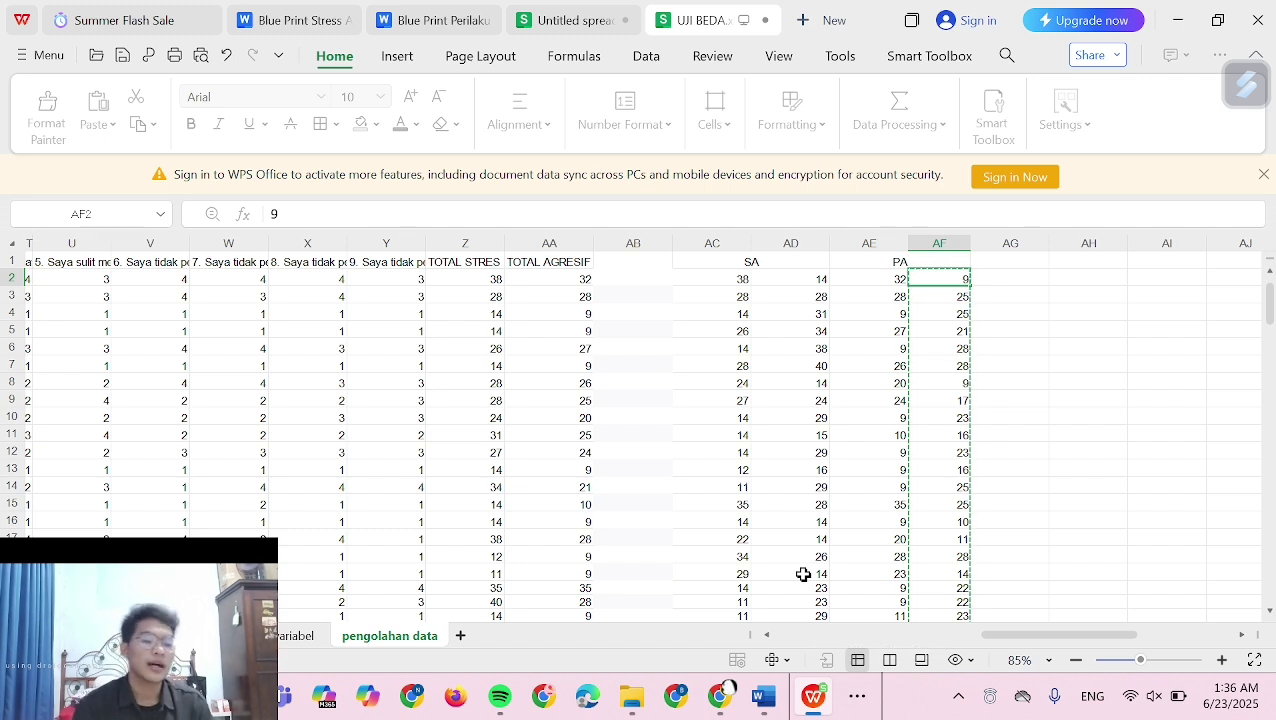
Select the first group's complete SA score column, cells AC2 to AC72
left_click(714, 280)
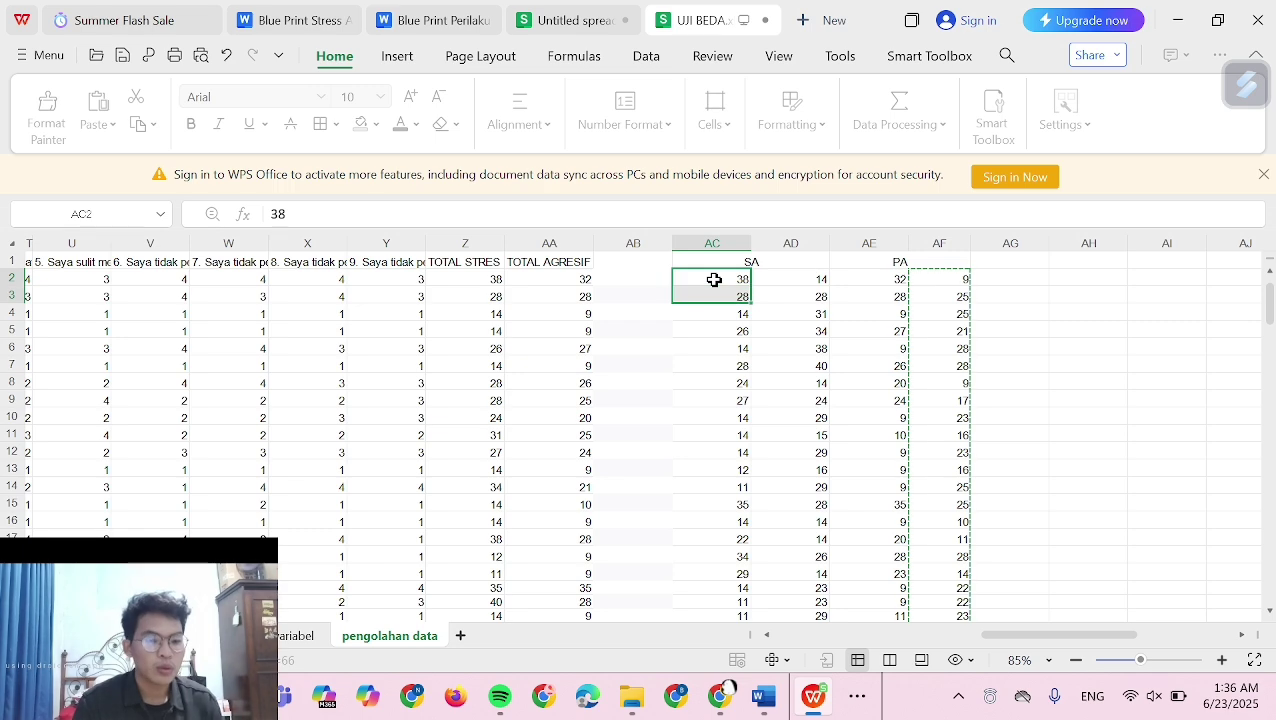
key("shift+Down")
key("shift+Down")
key("shift+Down")
key("shift+Down")
key("shift+Down")
key("shift+Down")
key("shift+Down")
key("shift+Down")
key("shift+Down")
key("shift+Down")
key("shift+Down")
key("shift+Down")
key("shift+Down")
key("shift+Down")
key("shift+Down")
key("shift+Down")
key("shift+Down")
key("shift+Down")
key("shift+Down")
key("shift+Down")
key("shift+Down")
key("shift+Down")
key("shift+Down")
key("shift+Down")
key("shift+Down")
key("shift+Down")
key("shift+Down")
key("shift+Down")
key("shift+Down")
key("shift+Down")
key("shift+Down")
key("shift+Down")
key("shift+Down")
key("shift+Down")
key("shift+Down")
key("shift+Down")
key("shift+Down")
key("shift+Down")
key("shift+Down")
key("shift+Down")
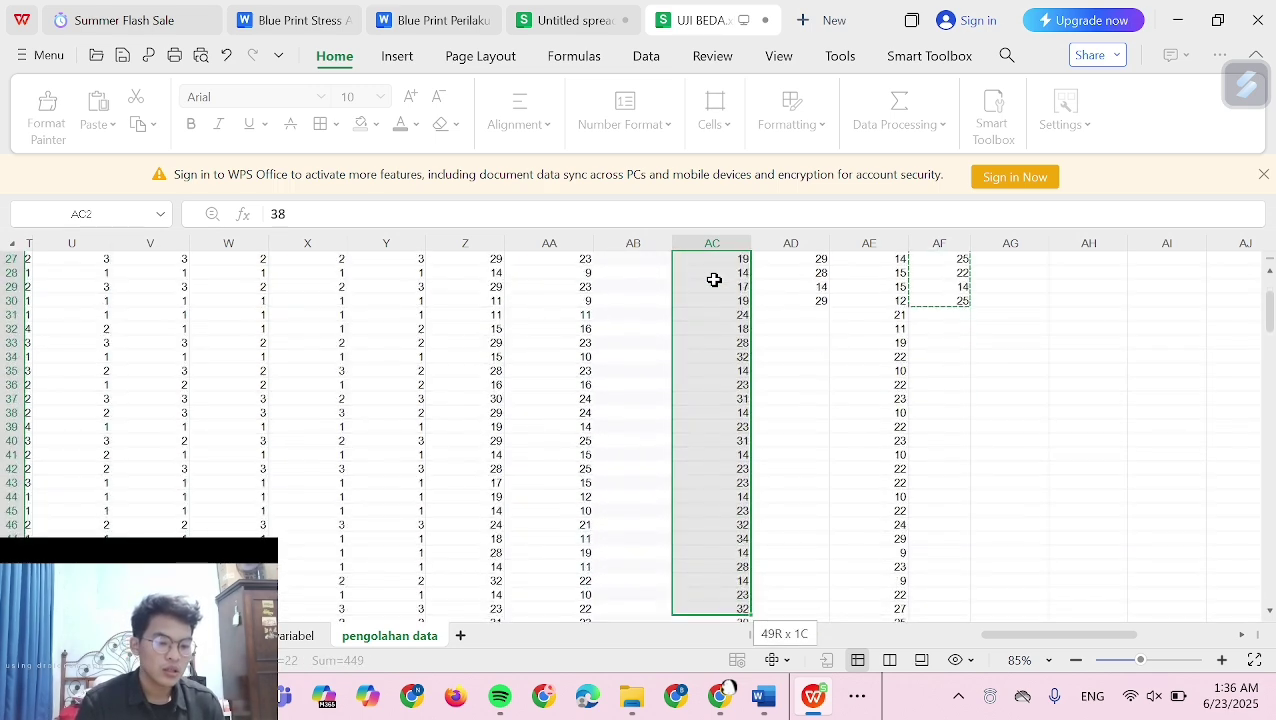
key("shift+Down")
key("shift+Down")
key("shift+Down")
key("shift+Down")
key("shift+Down")
key("shift+Down")
key("shift+Down")
key("shift+Down")
key("shift+Down")
key("shift+Down")
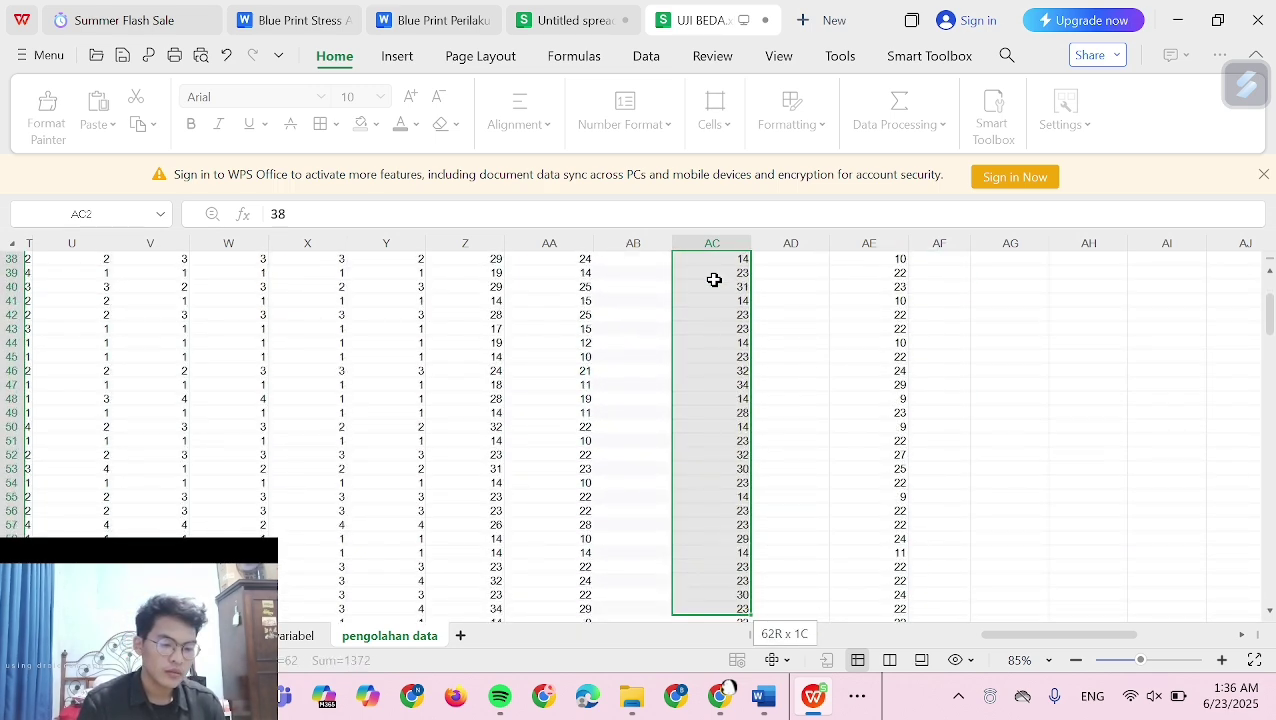
key("shift+Down")
key("shift+Down")
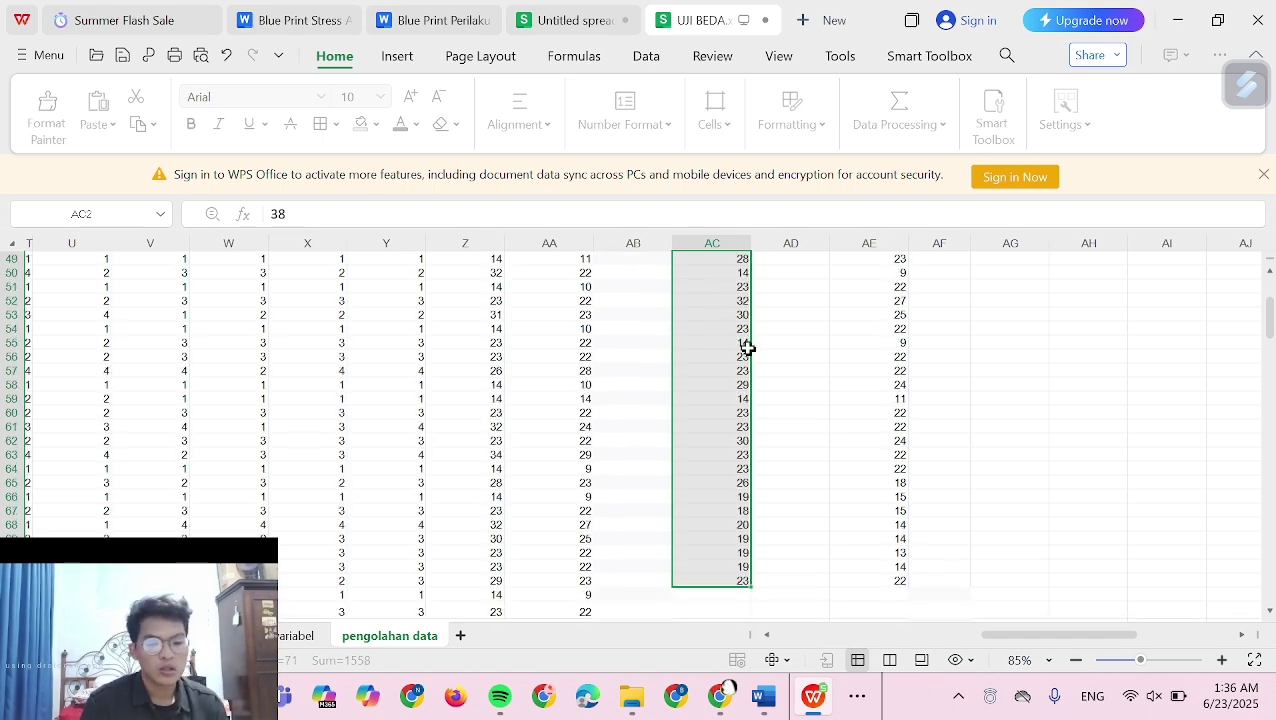
scroll(746, 347, "up", 16)
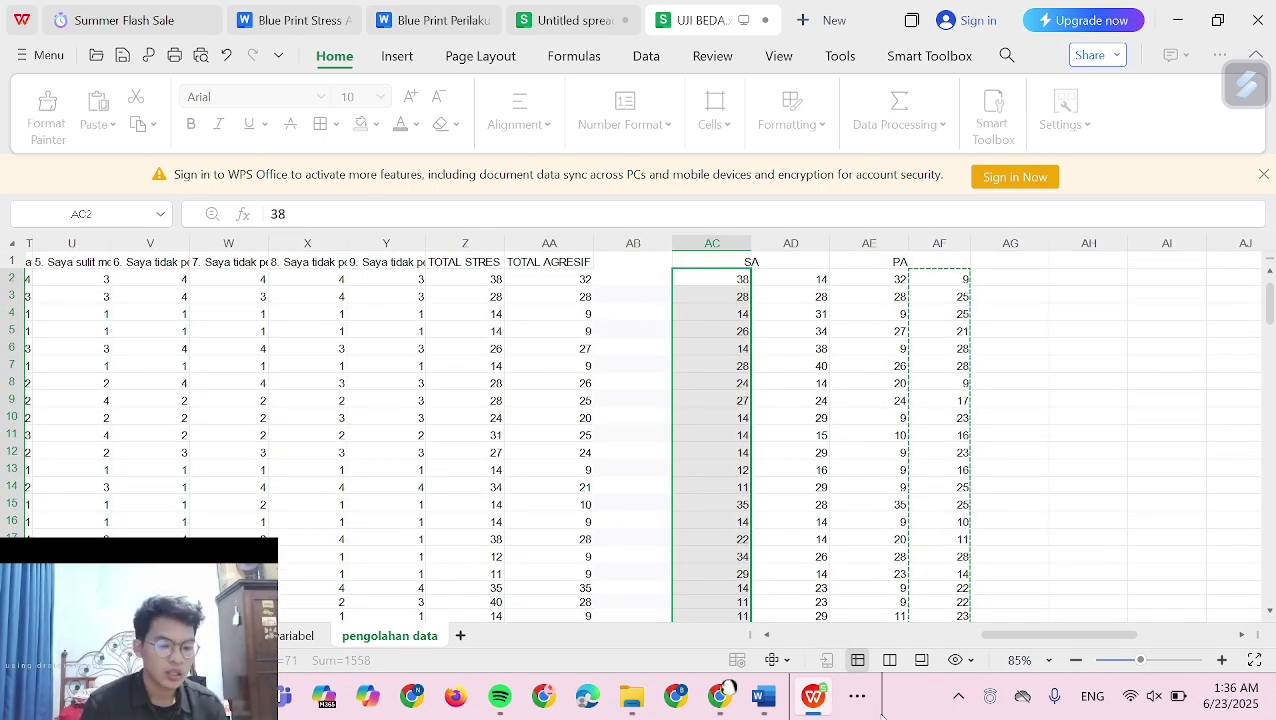
Switch to the Untitled4 dataset in SPSS and review the GENDER codes and VAR00002 scores across both groups
left_click(857, 697)
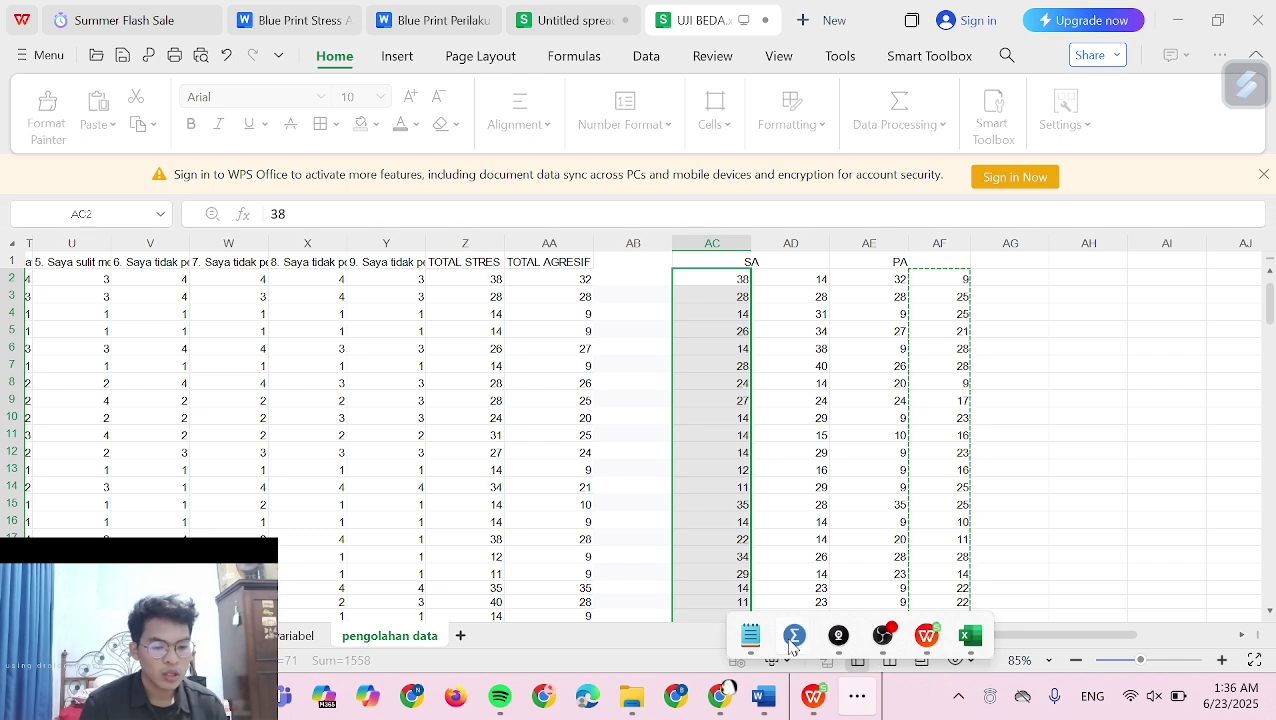
mouse_move(794, 636)
left_click(718, 519)
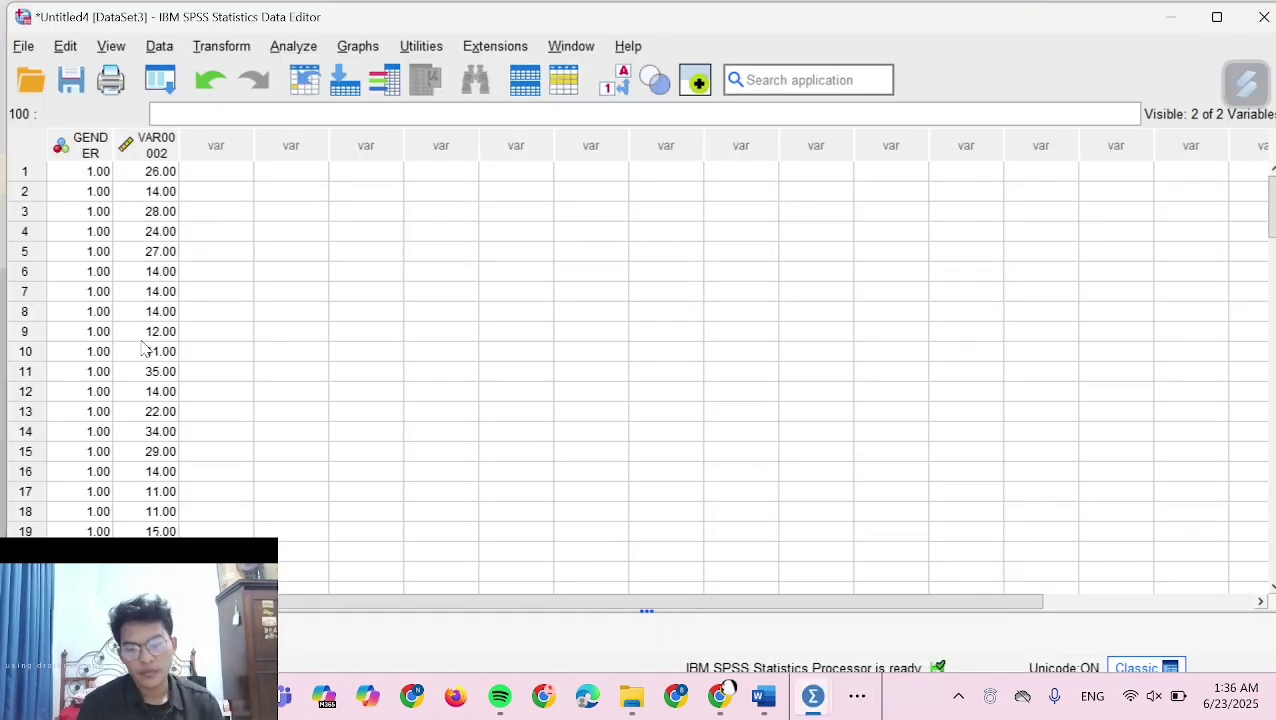
scroll(145, 348, "down", 20)
scroll(145, 348, "up", 3)
scroll(141, 348, "up", 6)
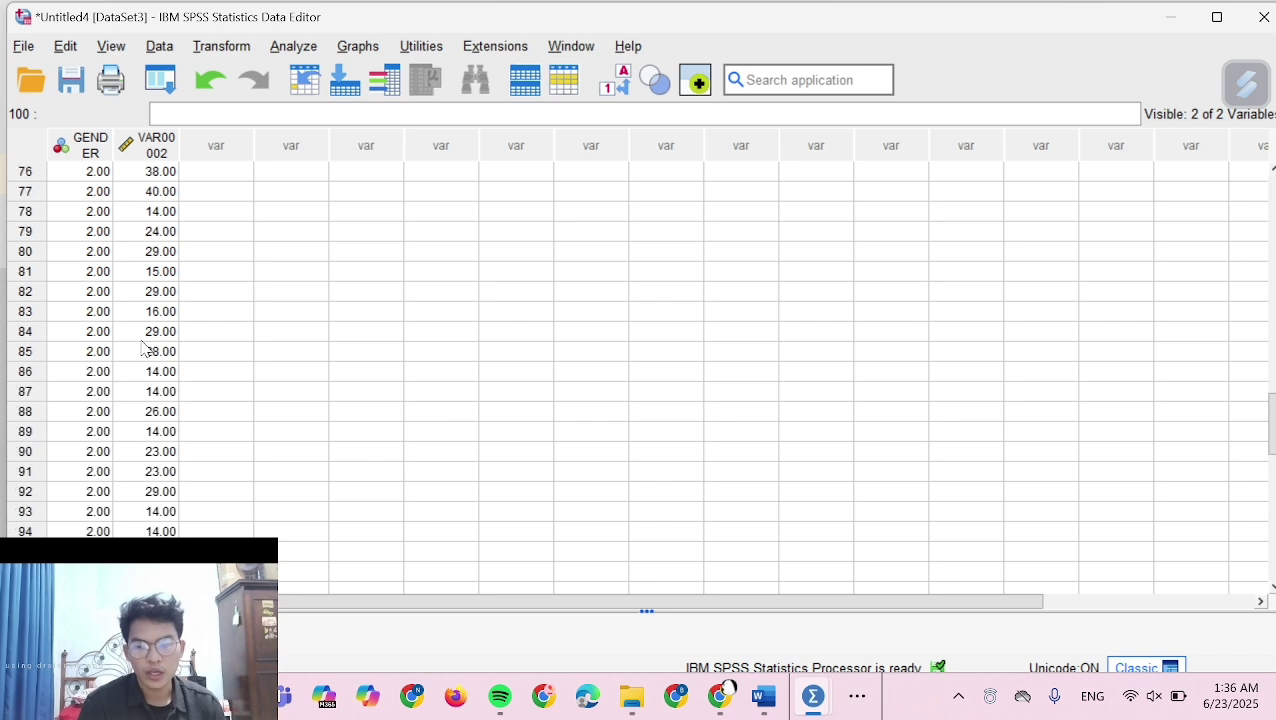
scroll(141, 348, "up", 4)
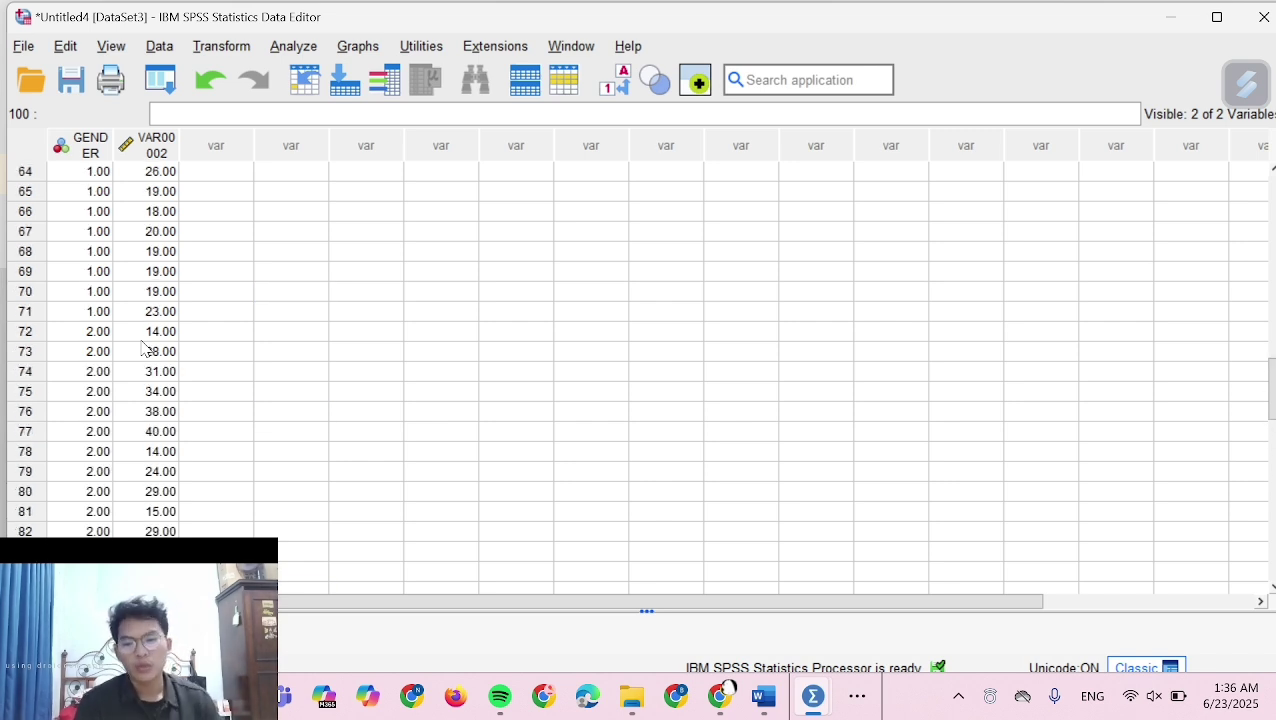
scroll(110, 392, "up", 10)
scroll(110, 392, "up", 11)
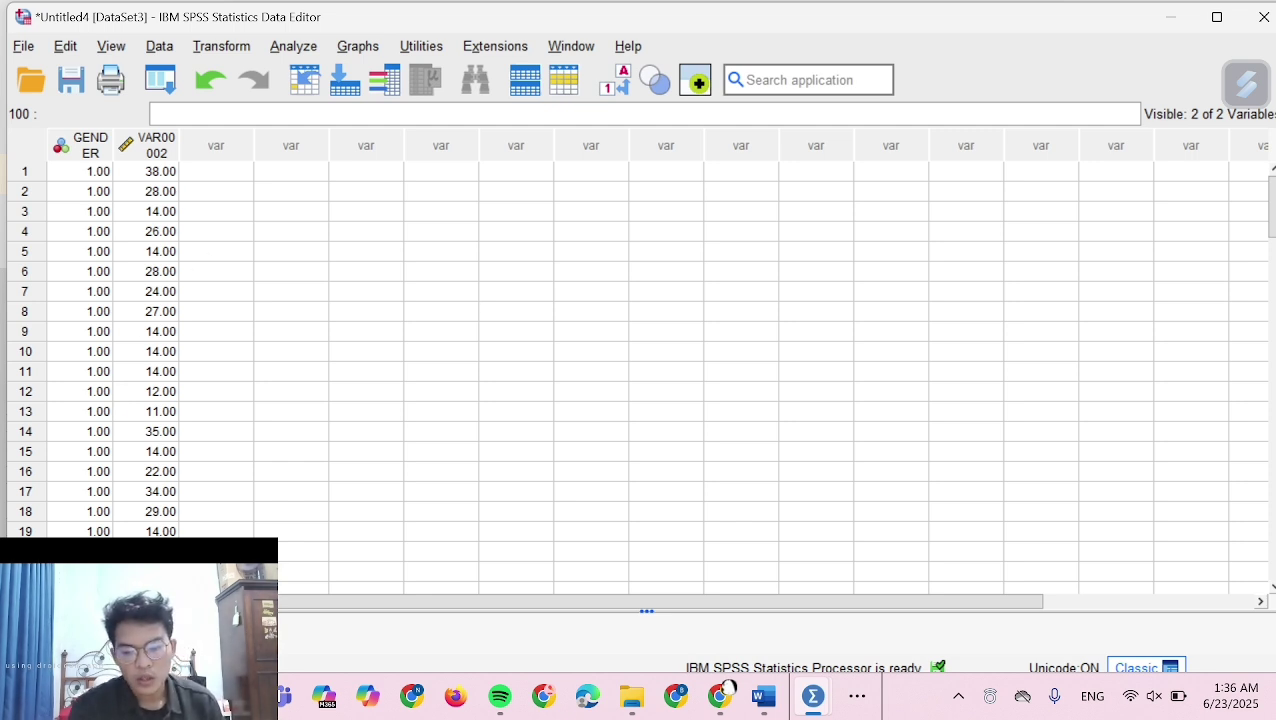
Review the GENDER variable's value labels, 1 for LAKI-LAKI and 2 for PEREMPUAN, in the variable view and accept them
left_click(182, 627)
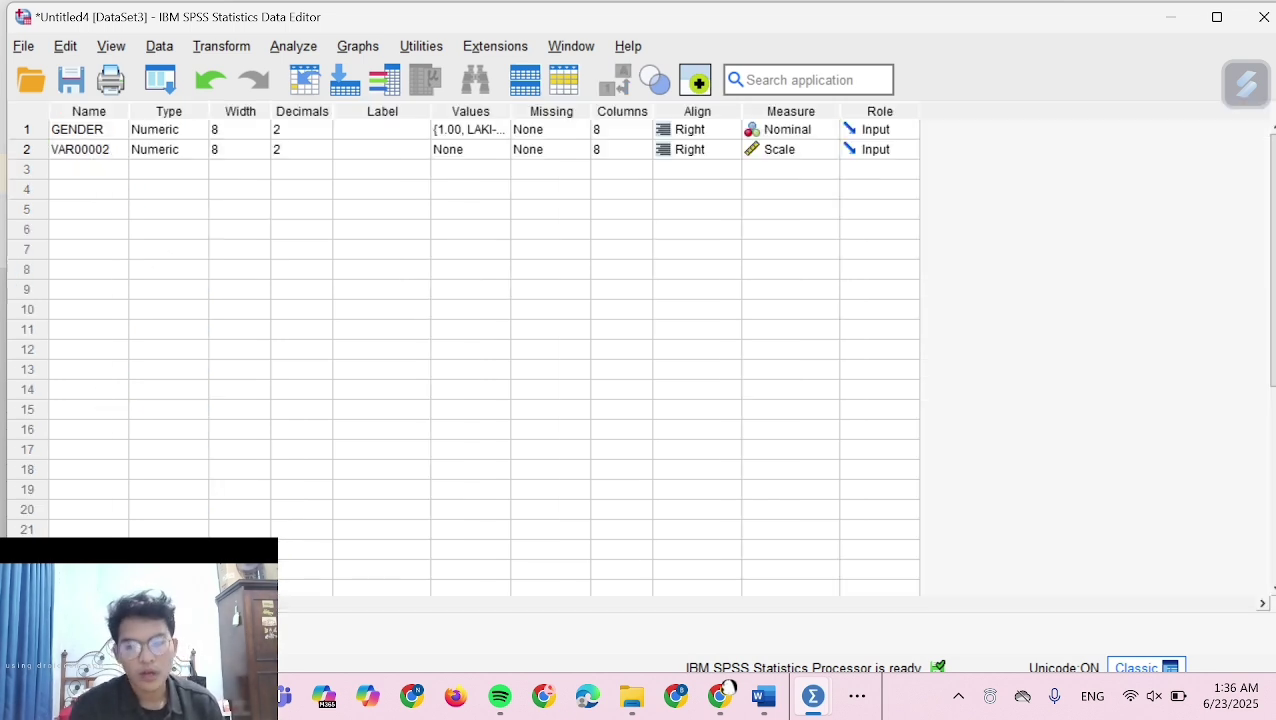
left_click(105, 130)
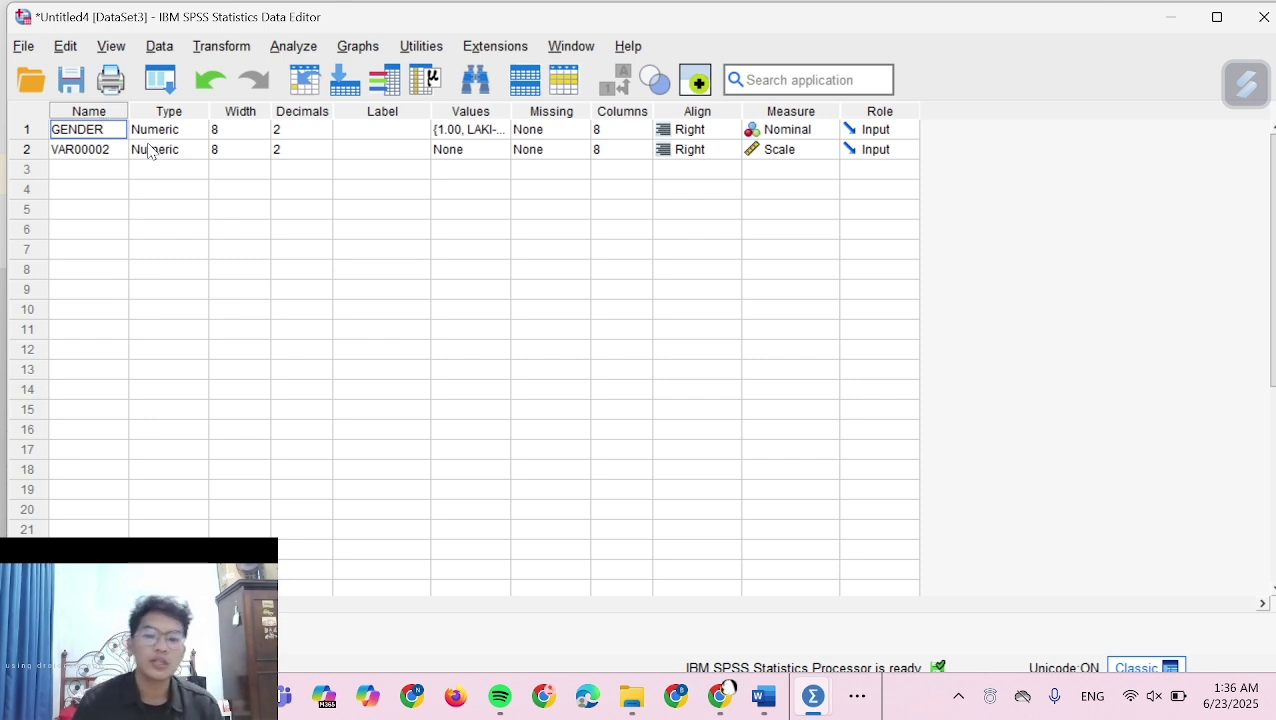
left_click(497, 131)
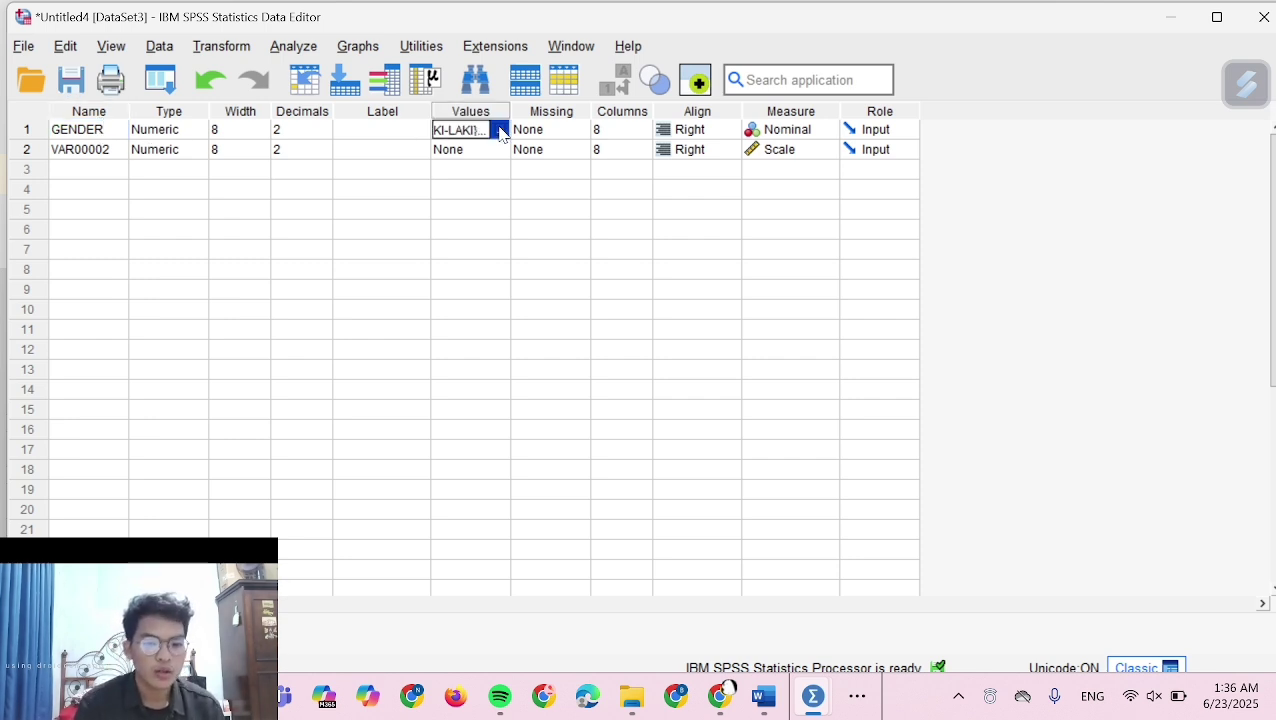
left_click(501, 131)
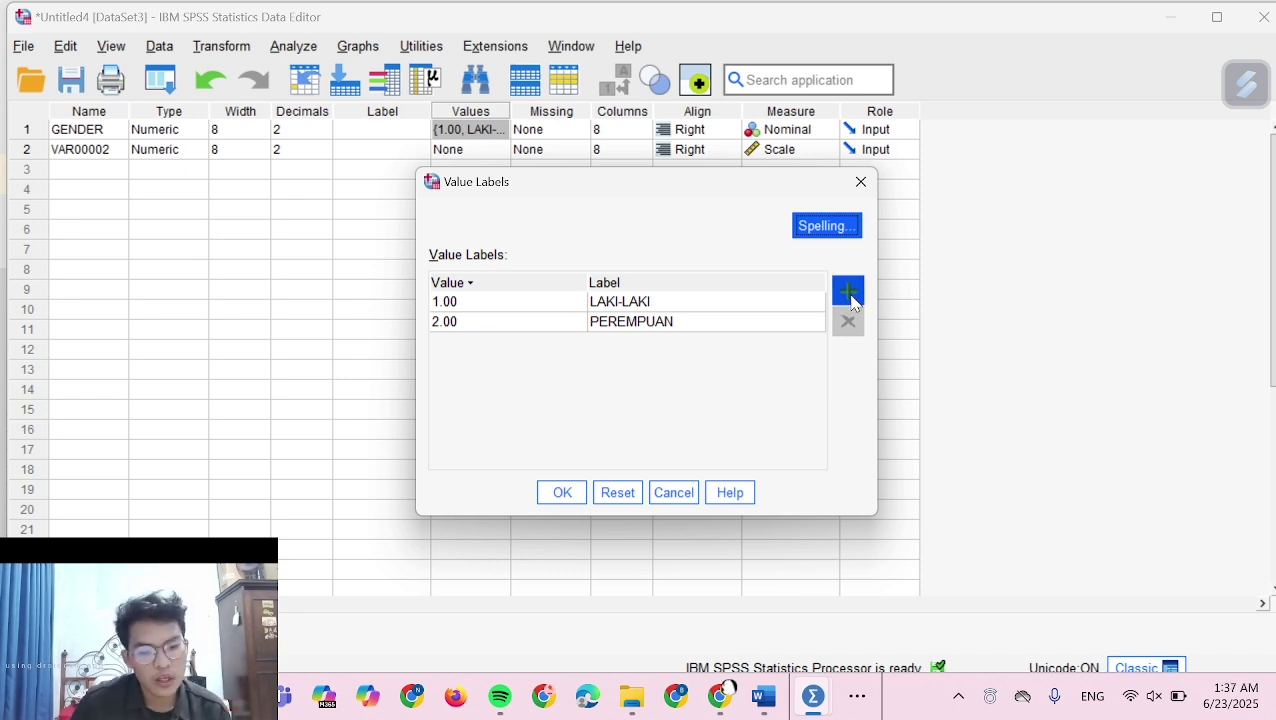
left_click(493, 306)
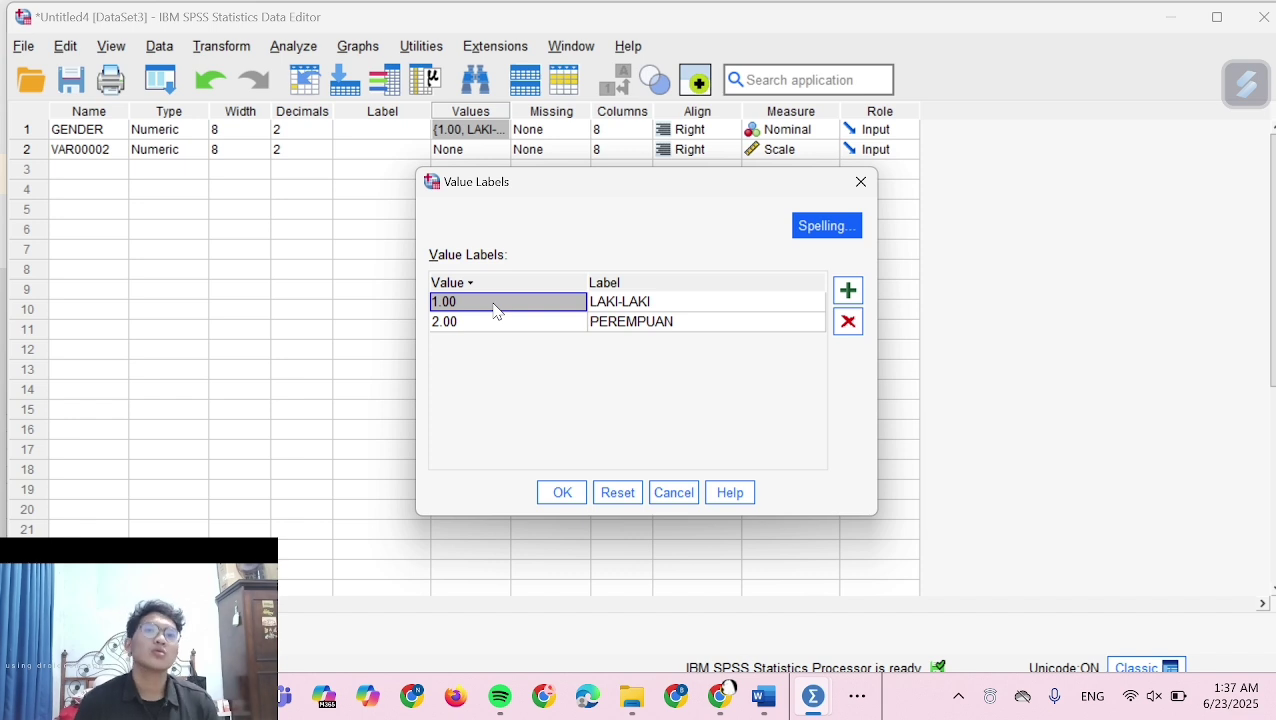
left_click(536, 324)
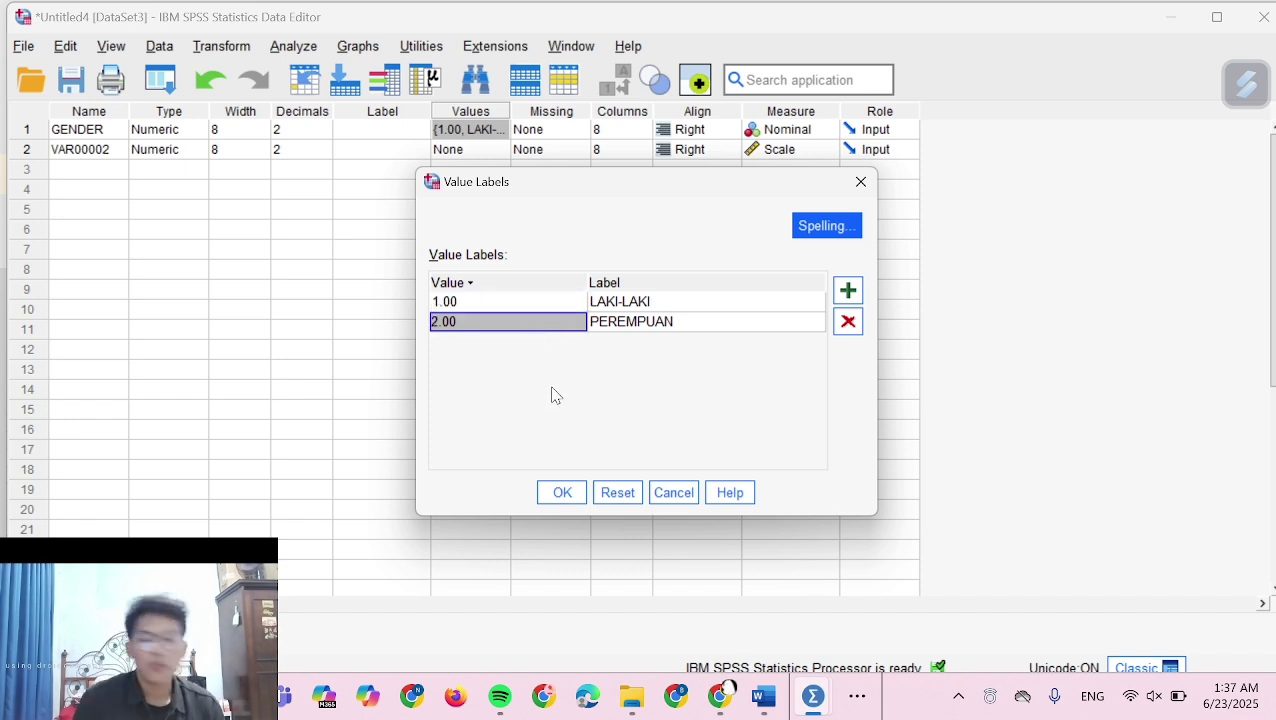
left_click(563, 495)
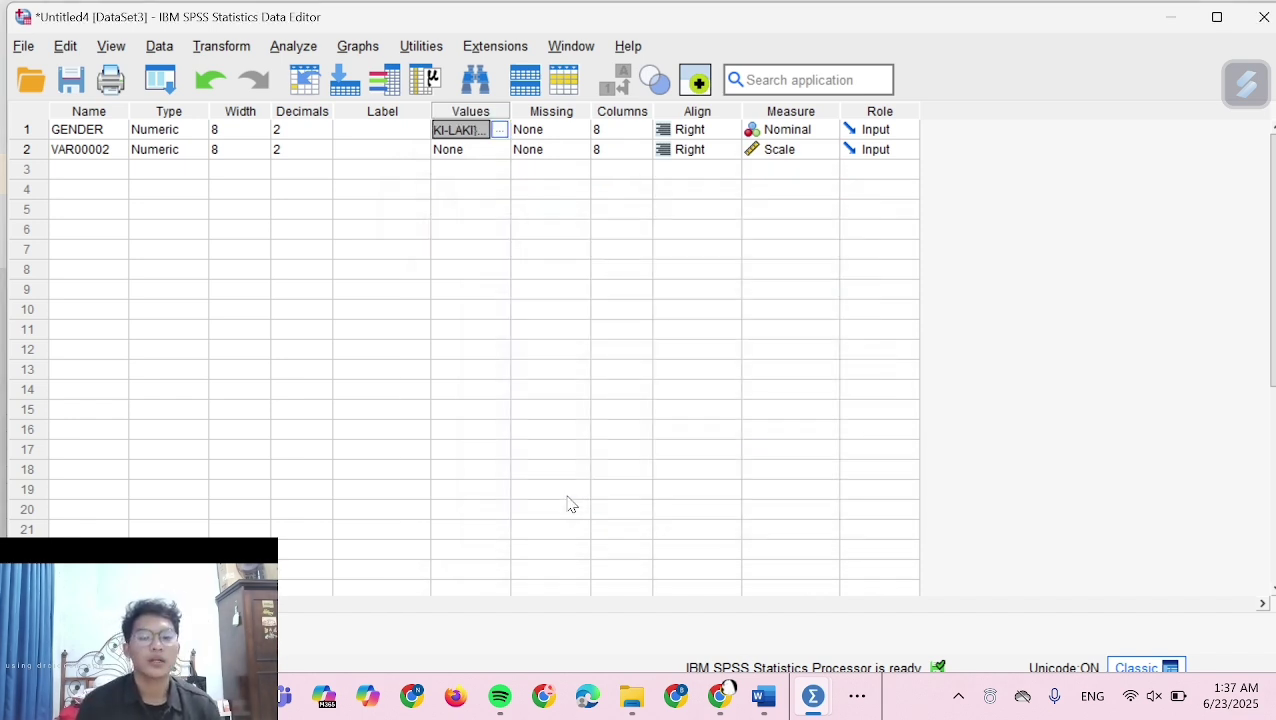
Rename the variable VAR00002 as STRESAKADEMIK and return to the data view
left_click(110, 152)
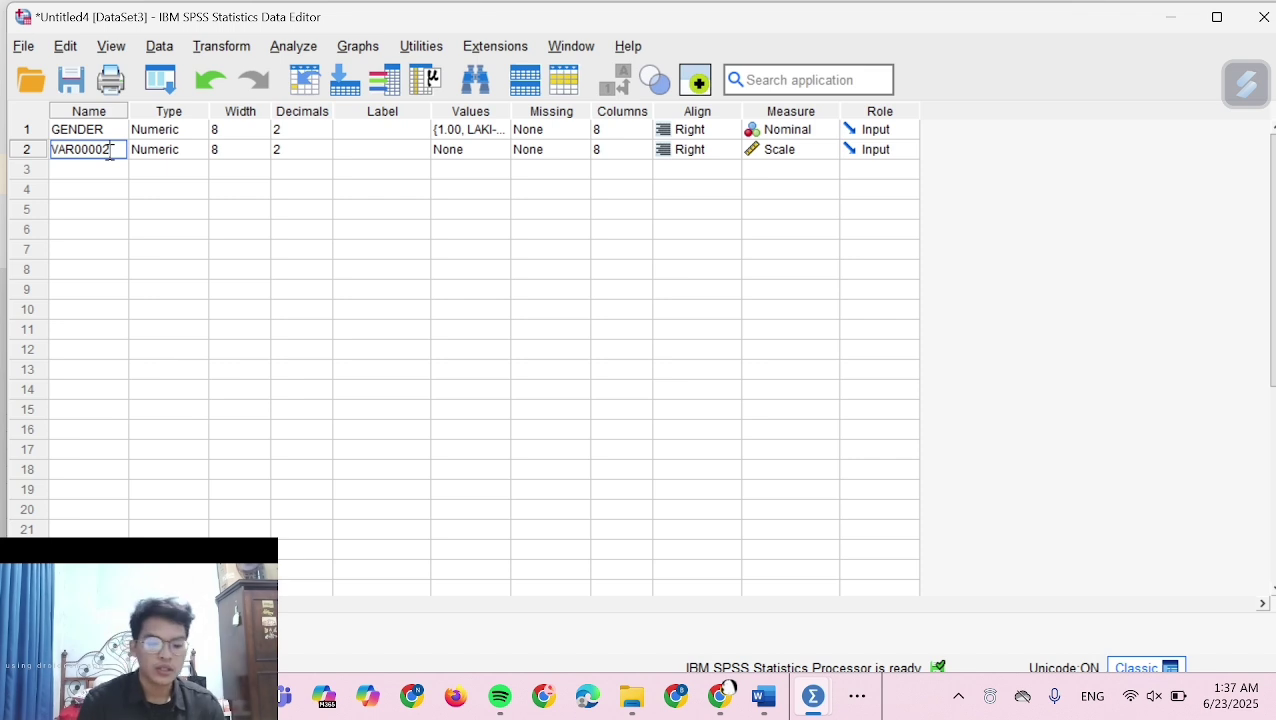
double_click(110, 152)
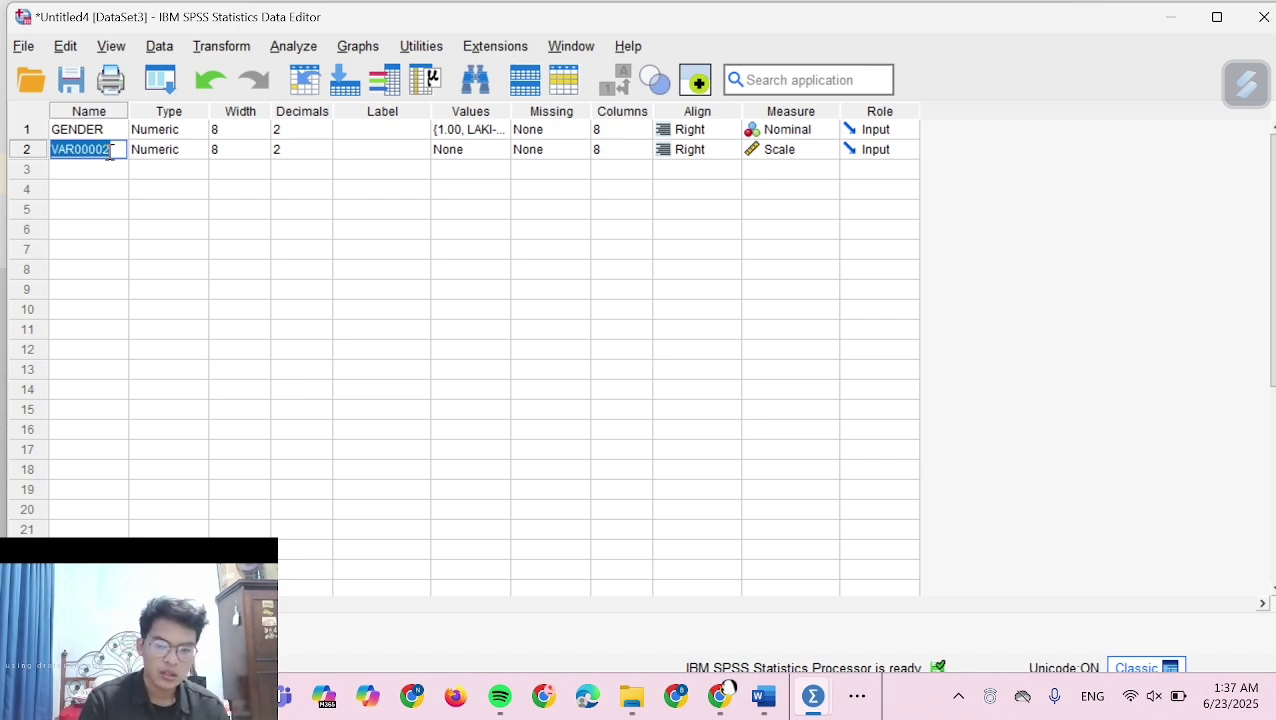
type("STRESAK")
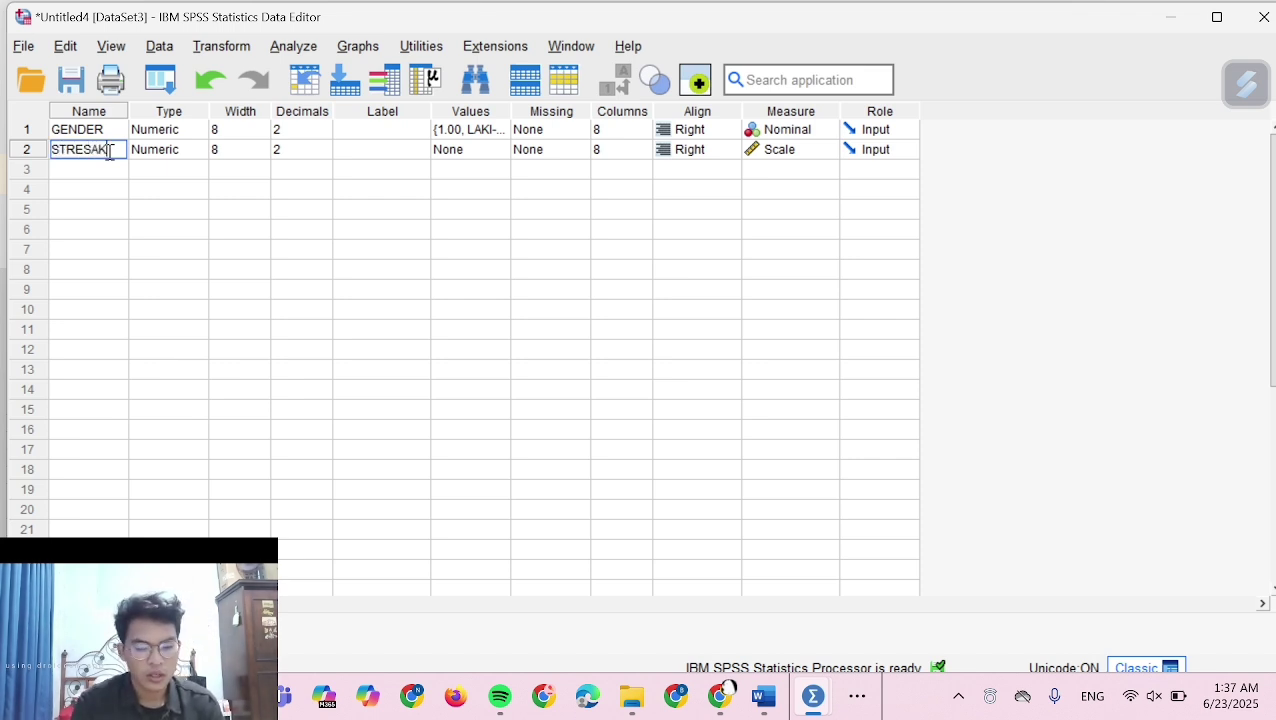
type("ADEMIK")
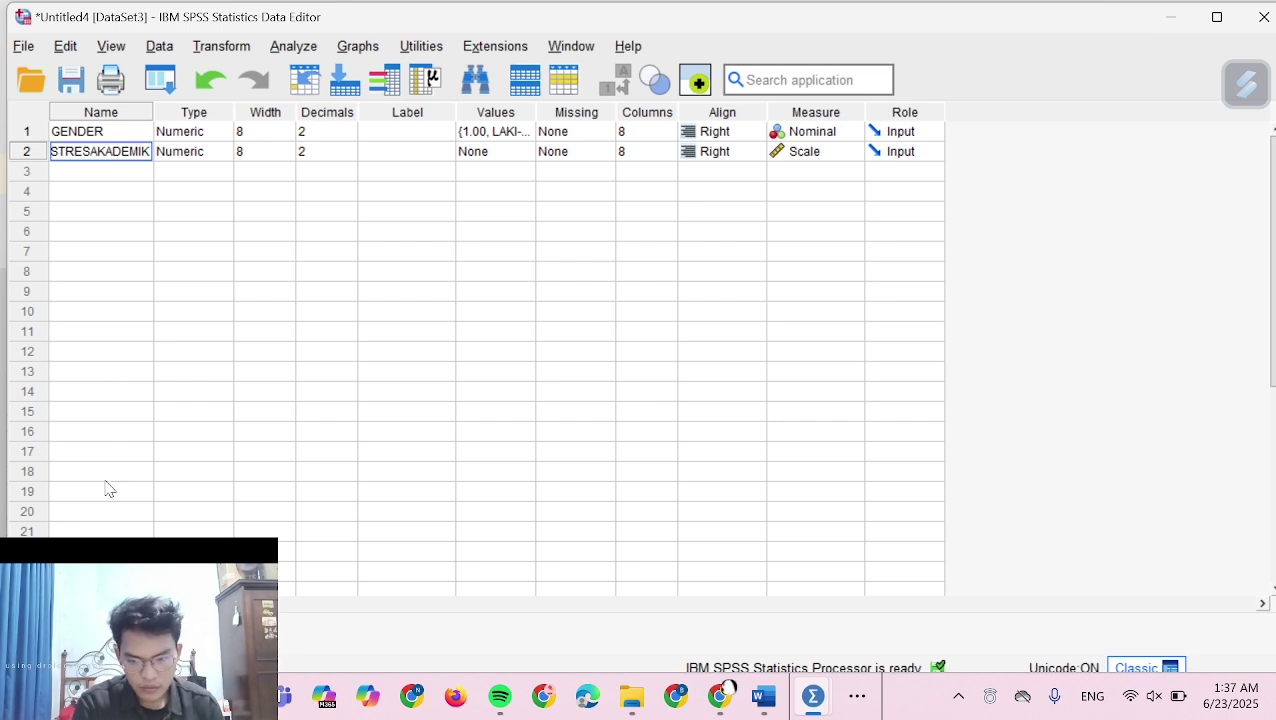
left_click(112, 624)
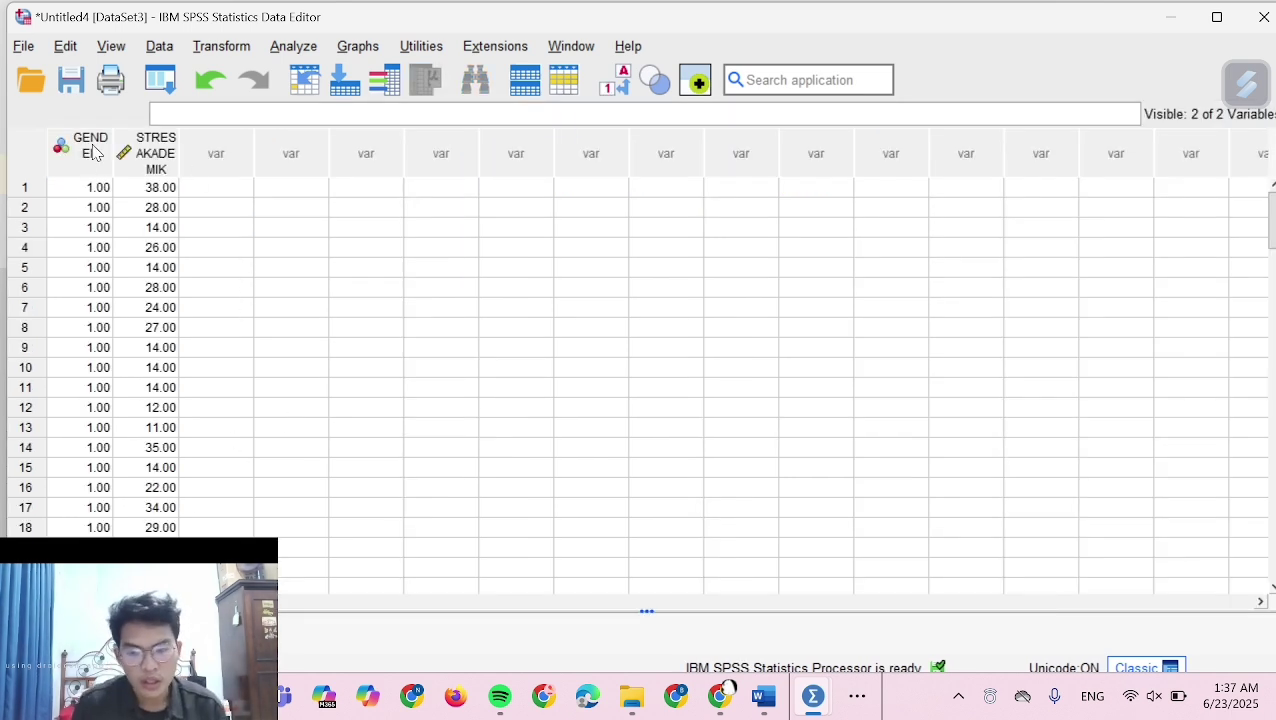
Check the stacked gender and stress data, and start the legacy nonparametric test for 2 Independent Samples
scroll(128, 375, "down", 20)
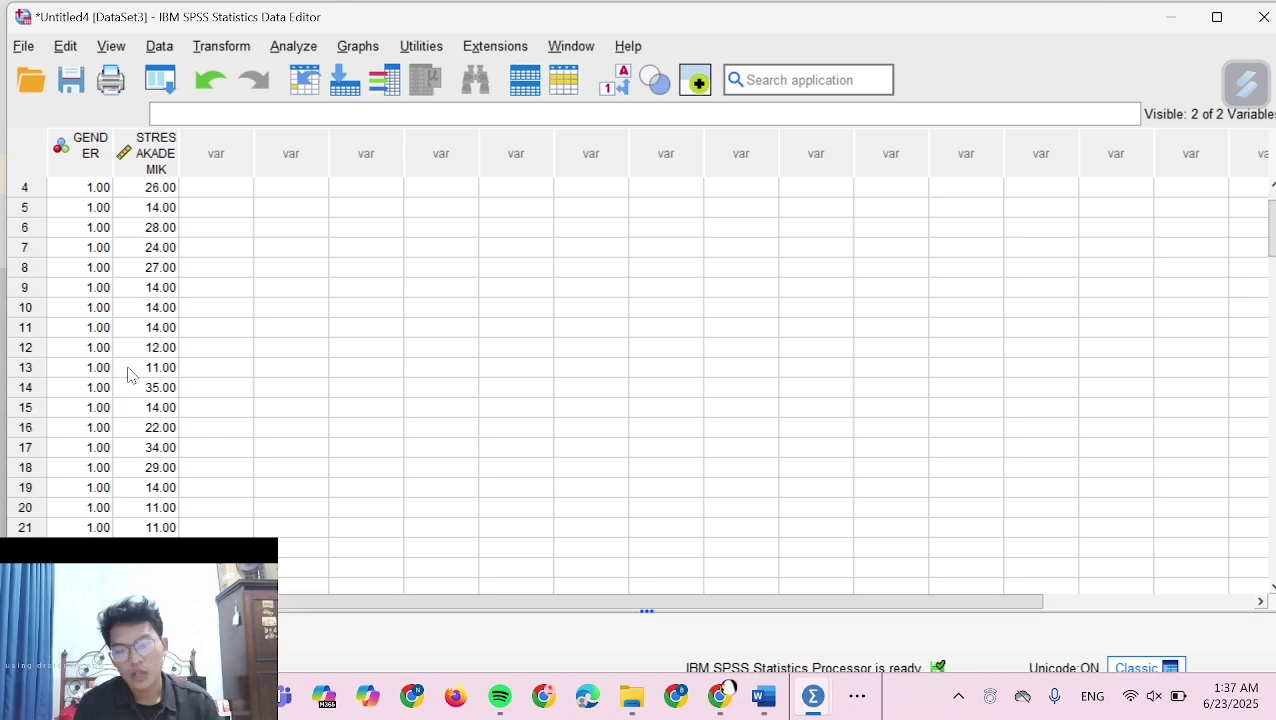
scroll(128, 375, "up", 2)
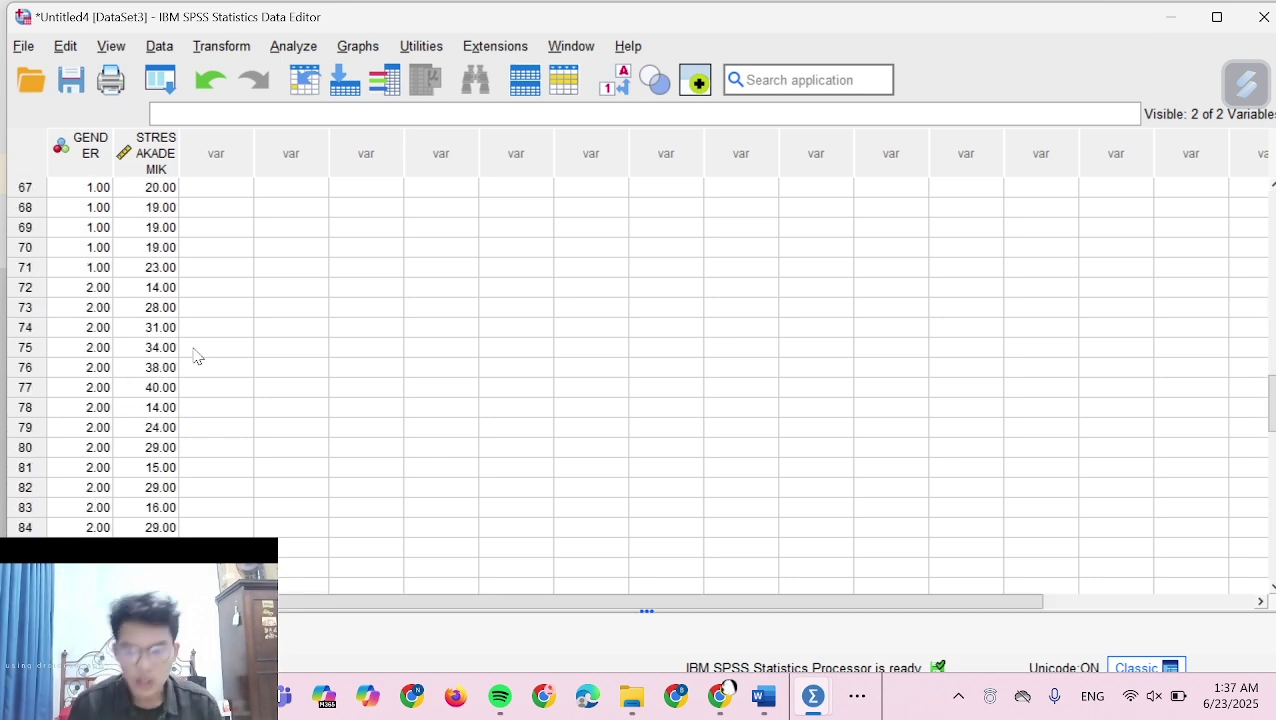
scroll(196, 356, "up", 20)
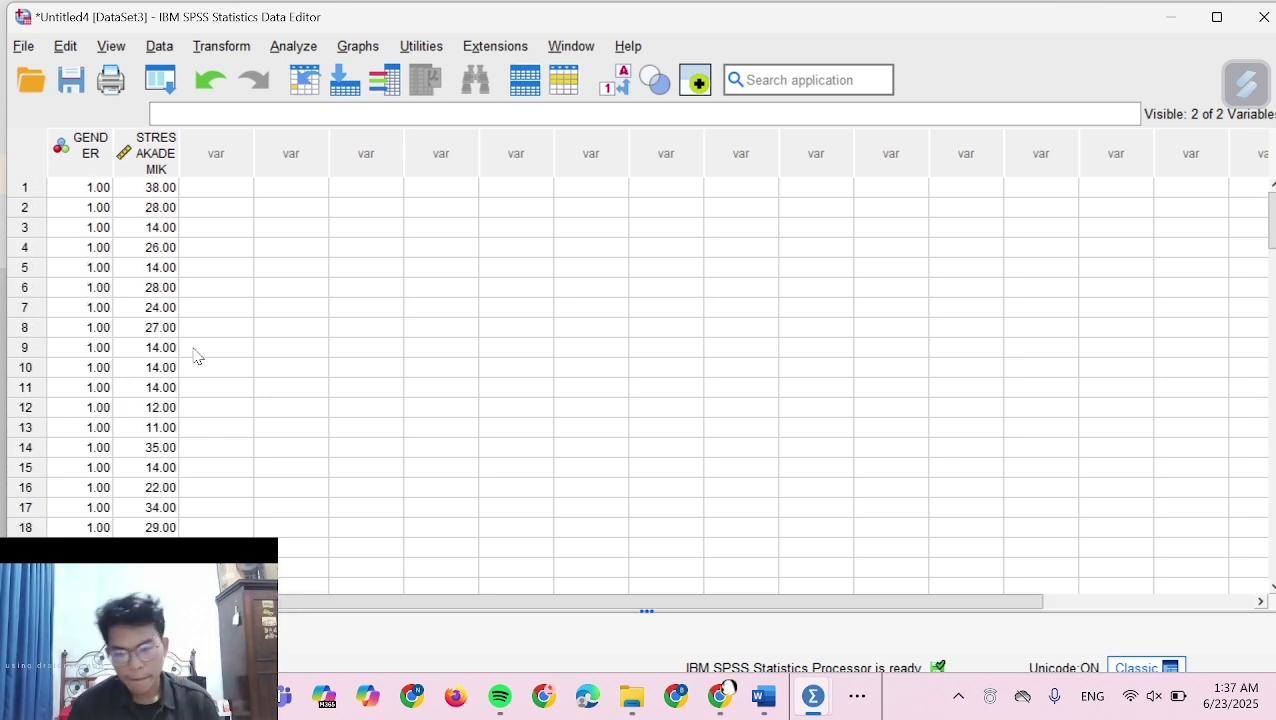
left_click(295, 47)
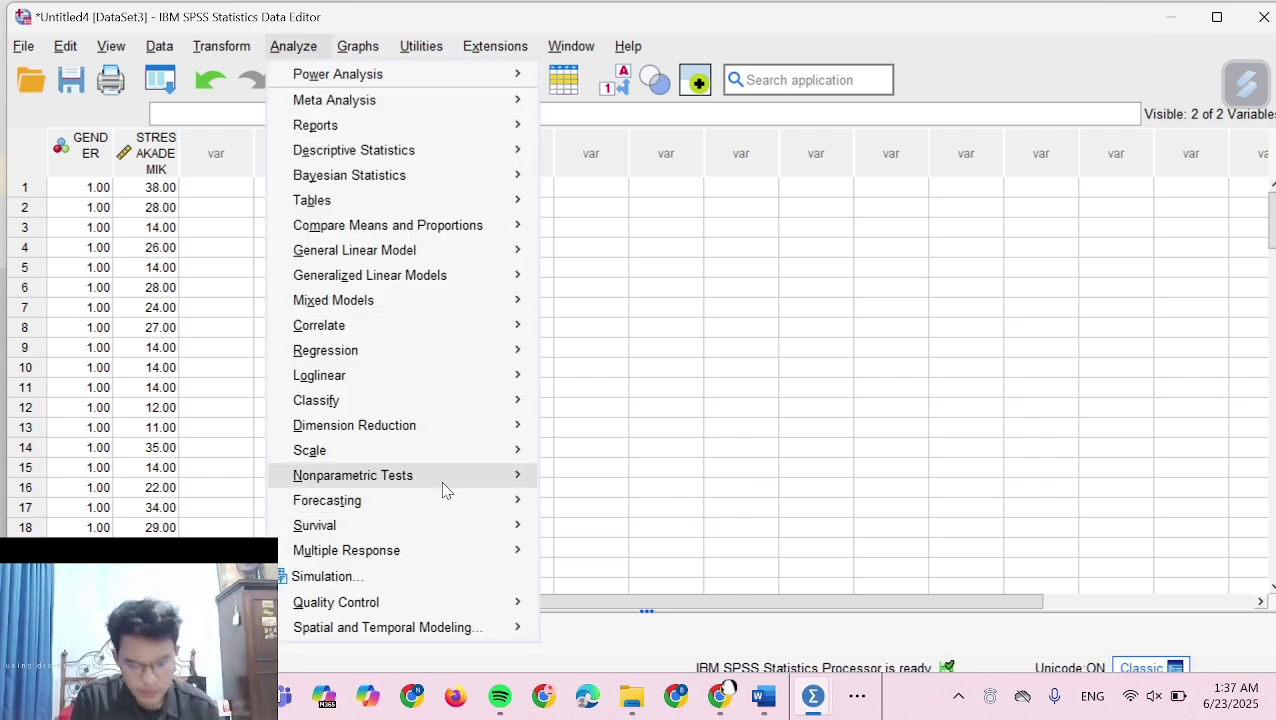
mouse_move(449, 487)
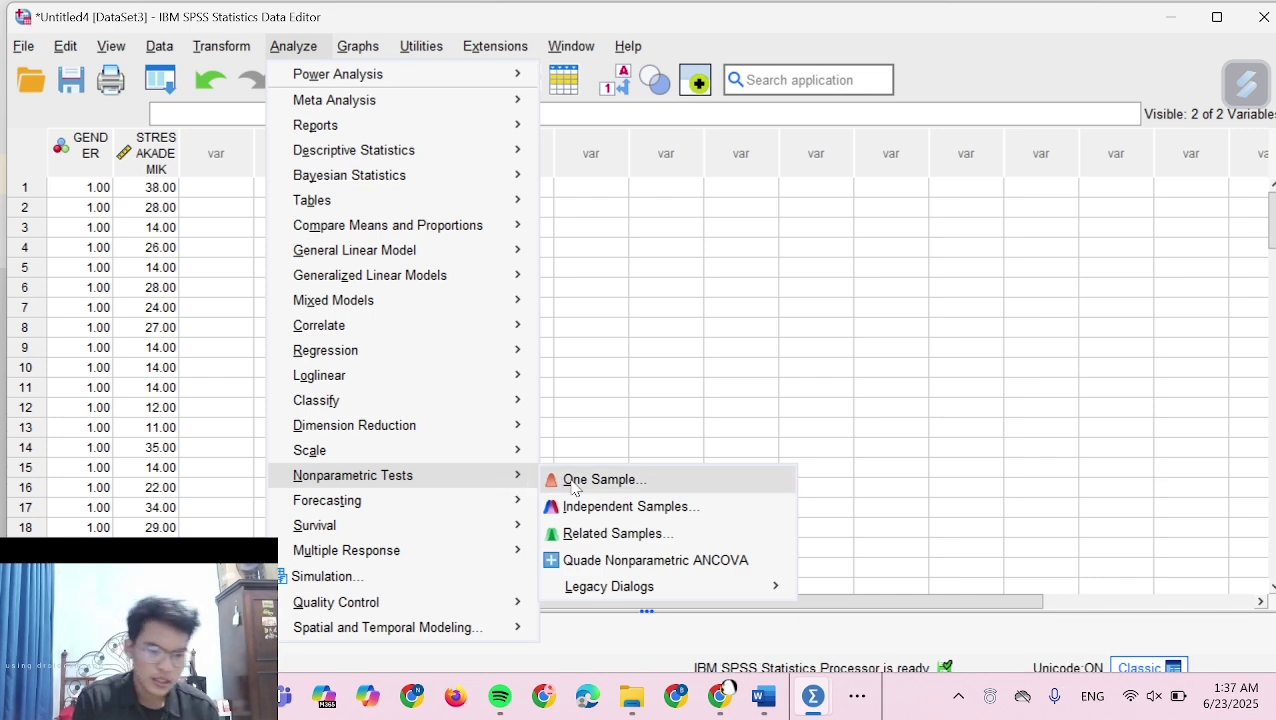
mouse_move(606, 588)
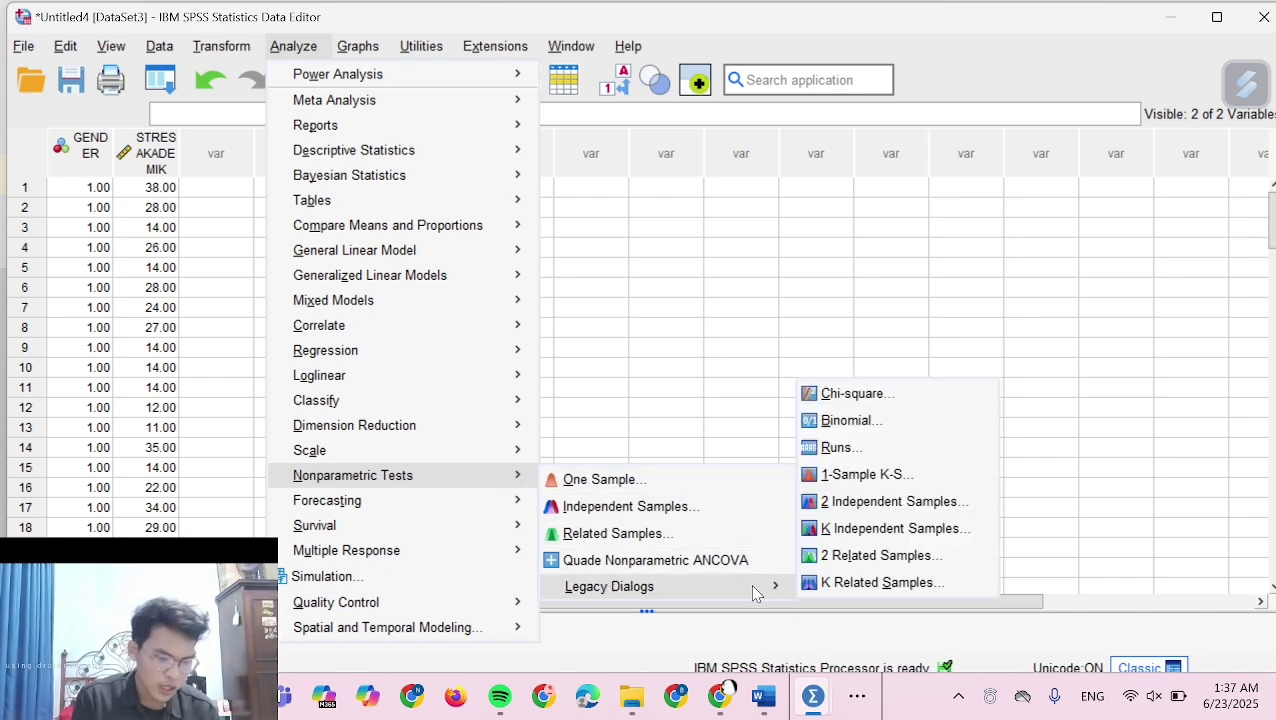
left_click(880, 502)
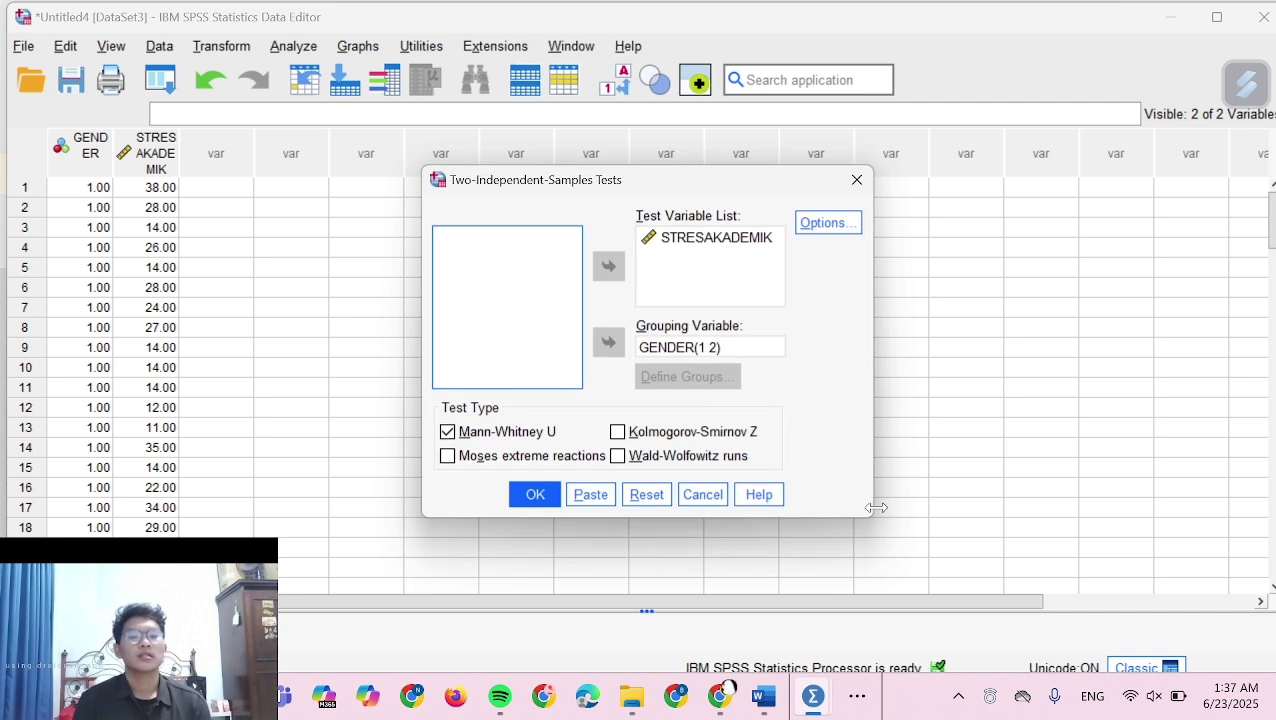
Clear STRESAKADEMIK from the test variables and GENDER from the grouping variable in the two-independent-samples test
left_click(712, 240)
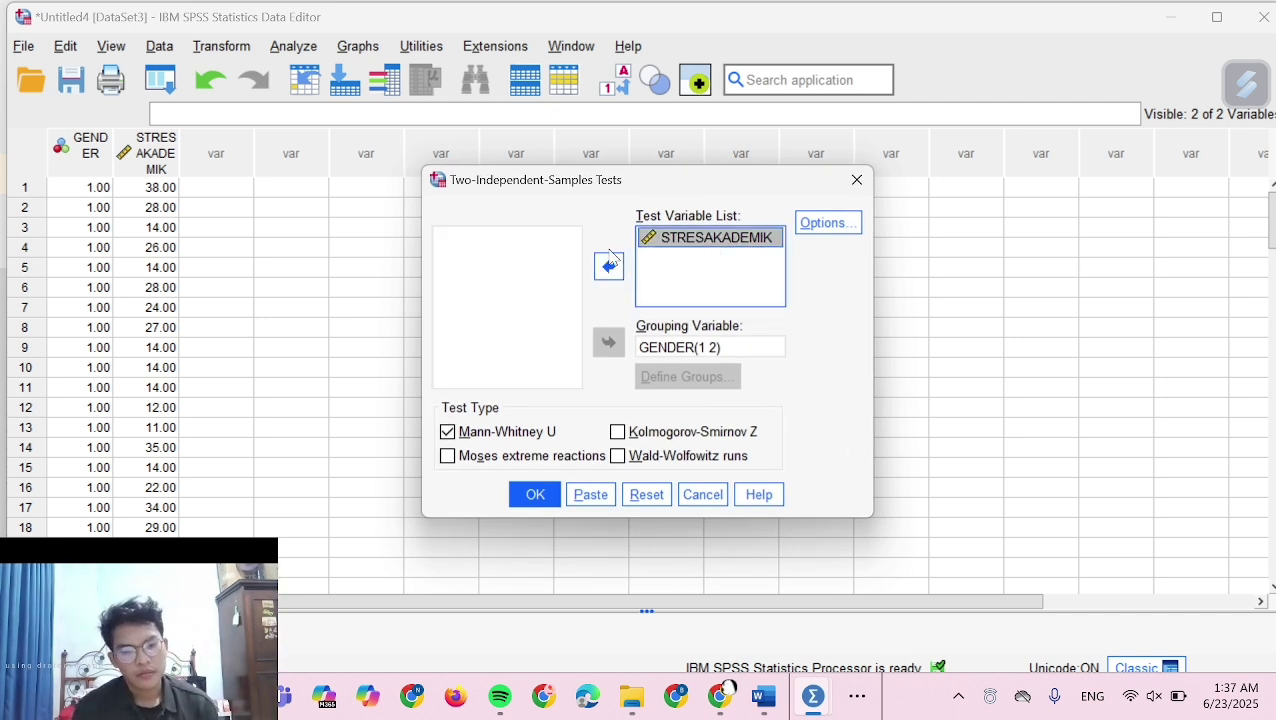
left_click(609, 265)
left_click(662, 348)
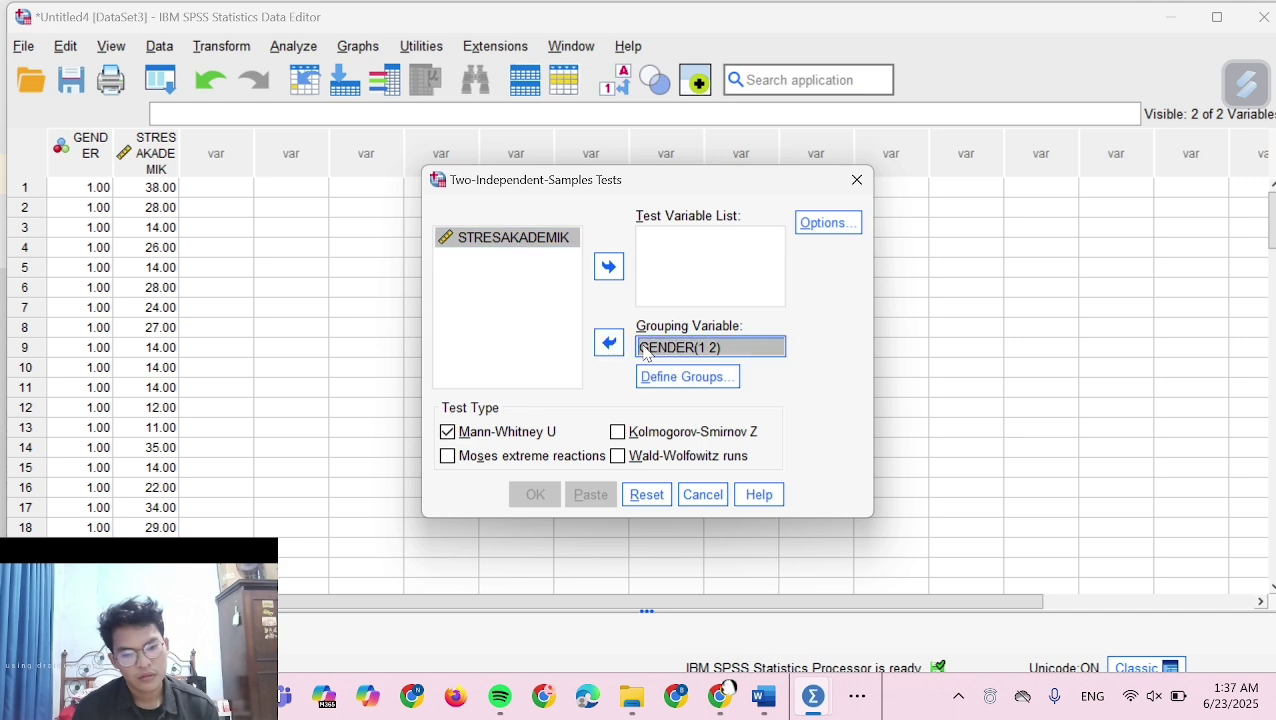
left_click(609, 343)
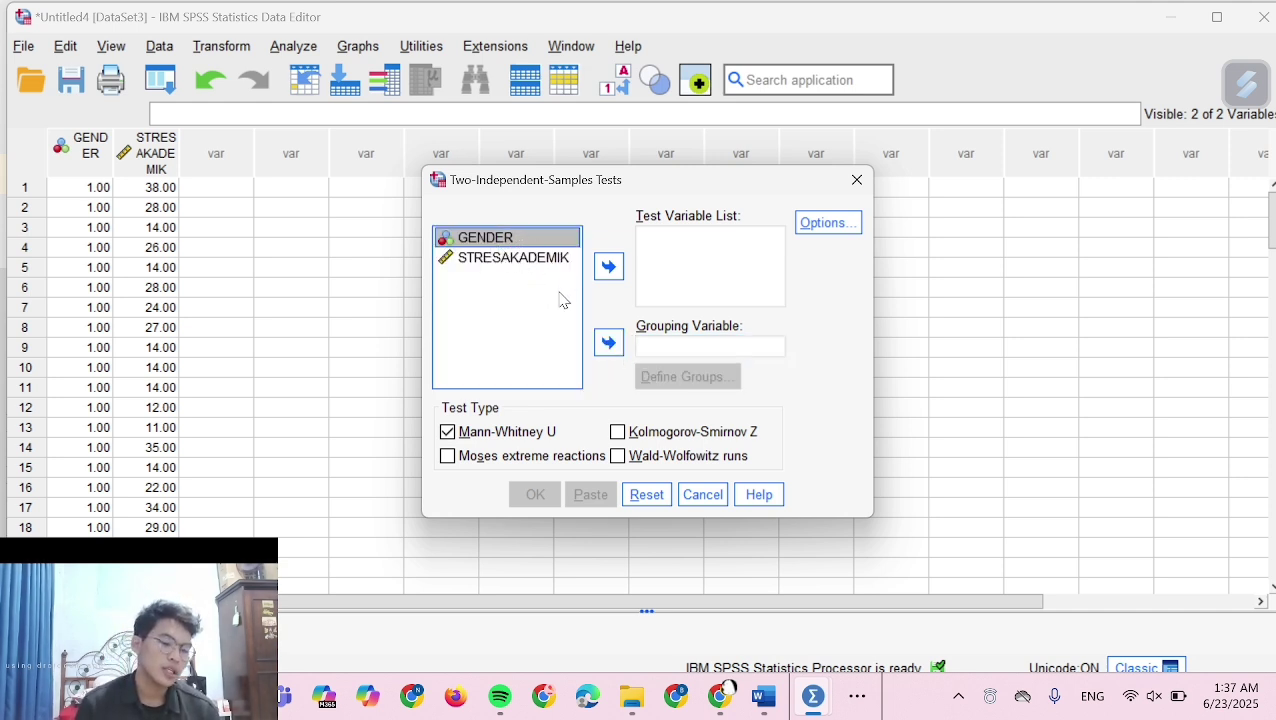
Assign STRESAKADEMIK as the test variable and GENDER as the grouping variable
left_click(520, 261)
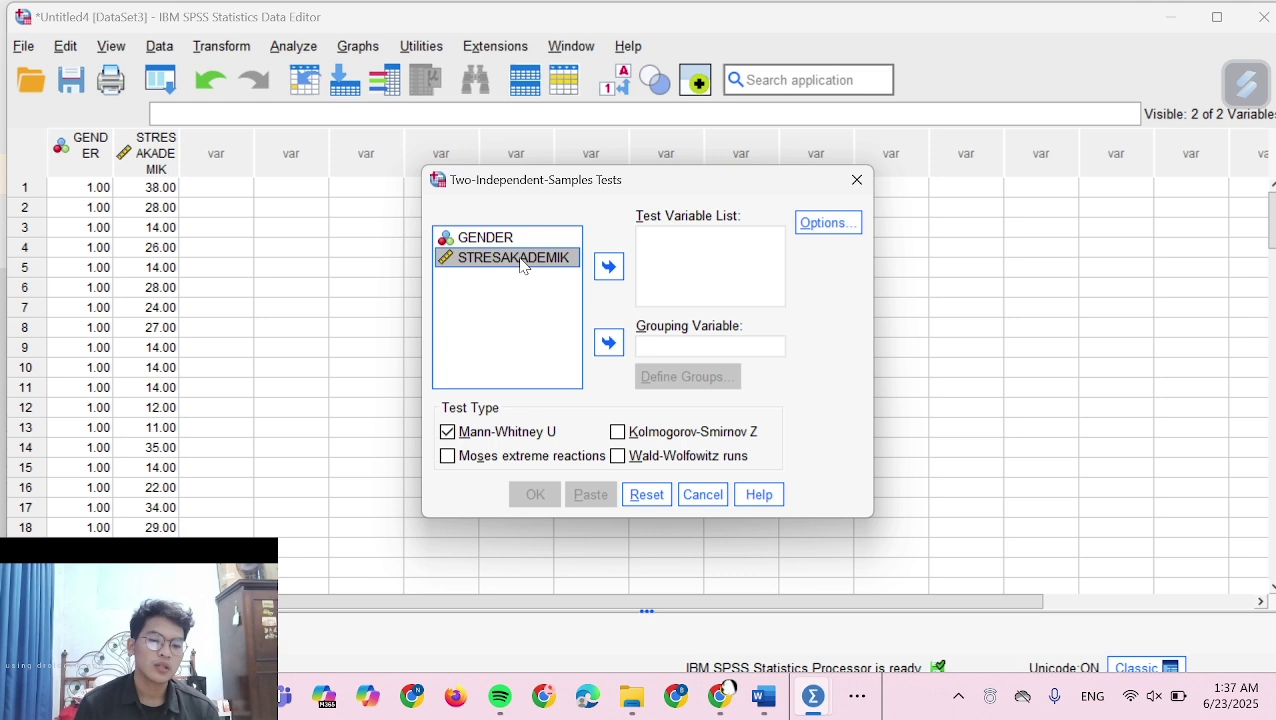
left_click(608, 267)
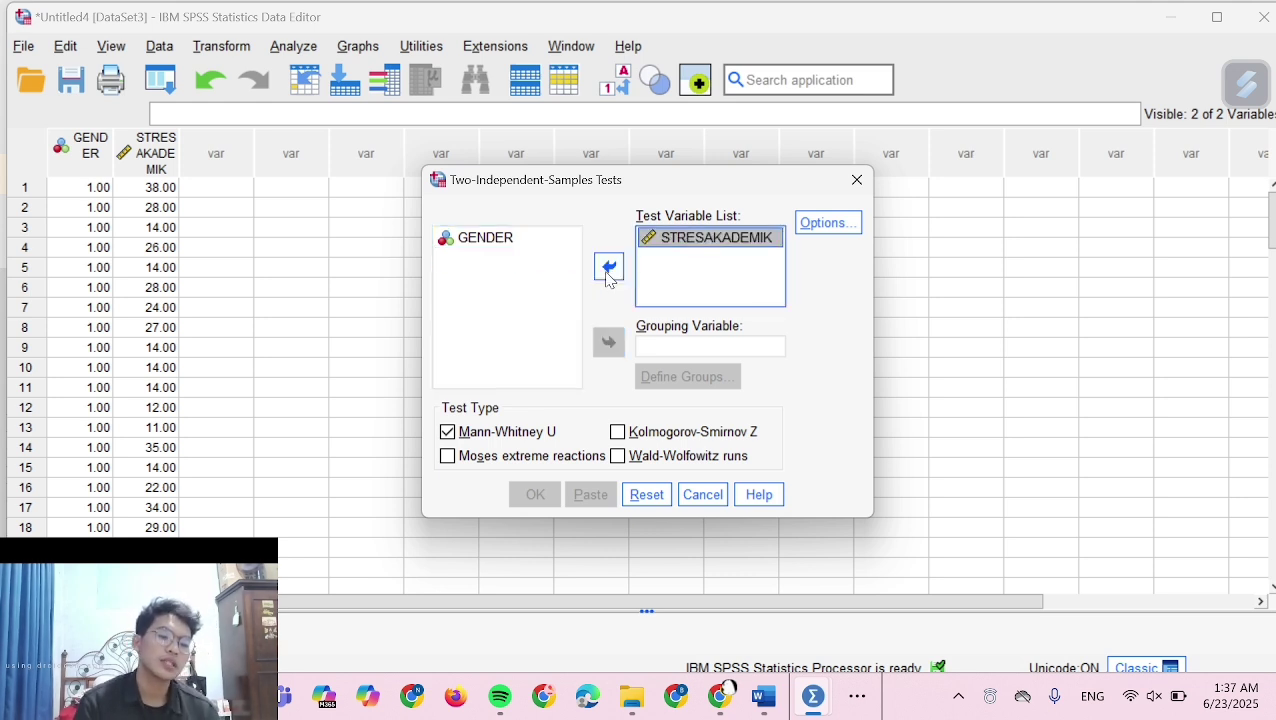
left_click(511, 239)
left_click(608, 343)
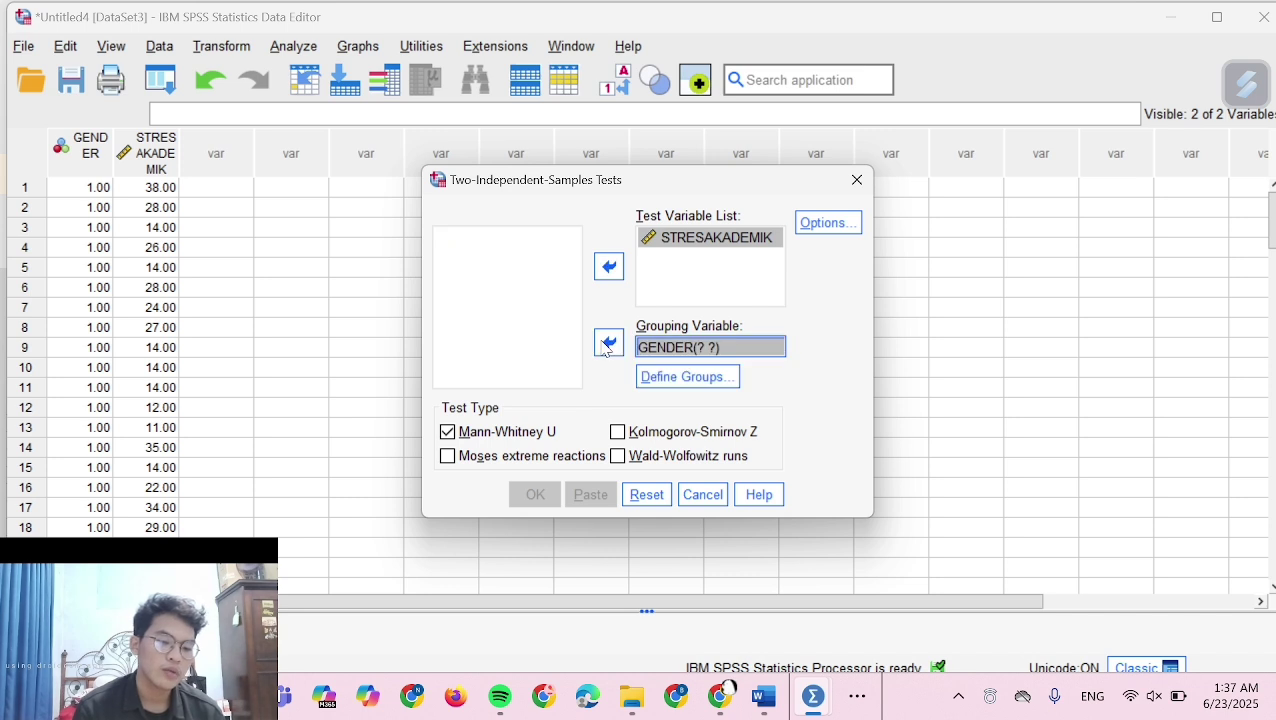
Define the GENDER groups as 1 and 2, run the Mann-Whitney U test, and check its significance in the output
left_click(683, 378)
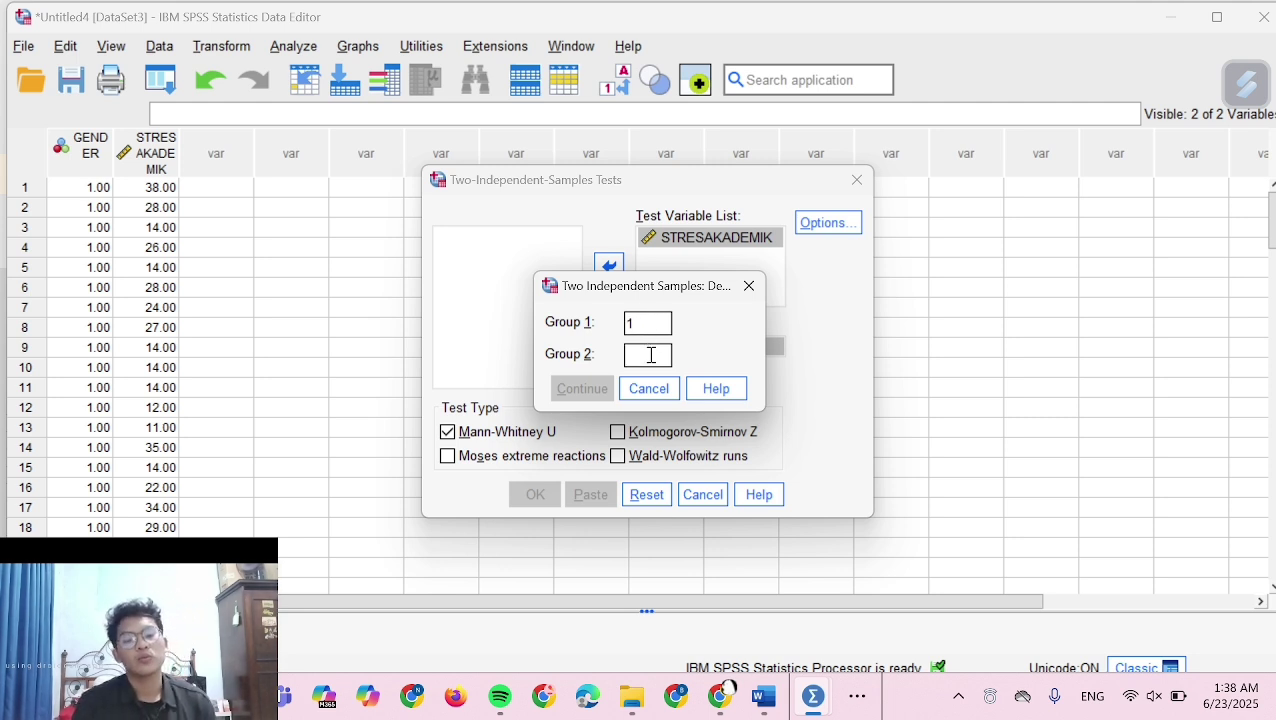
left_click(650, 355)
type("2")
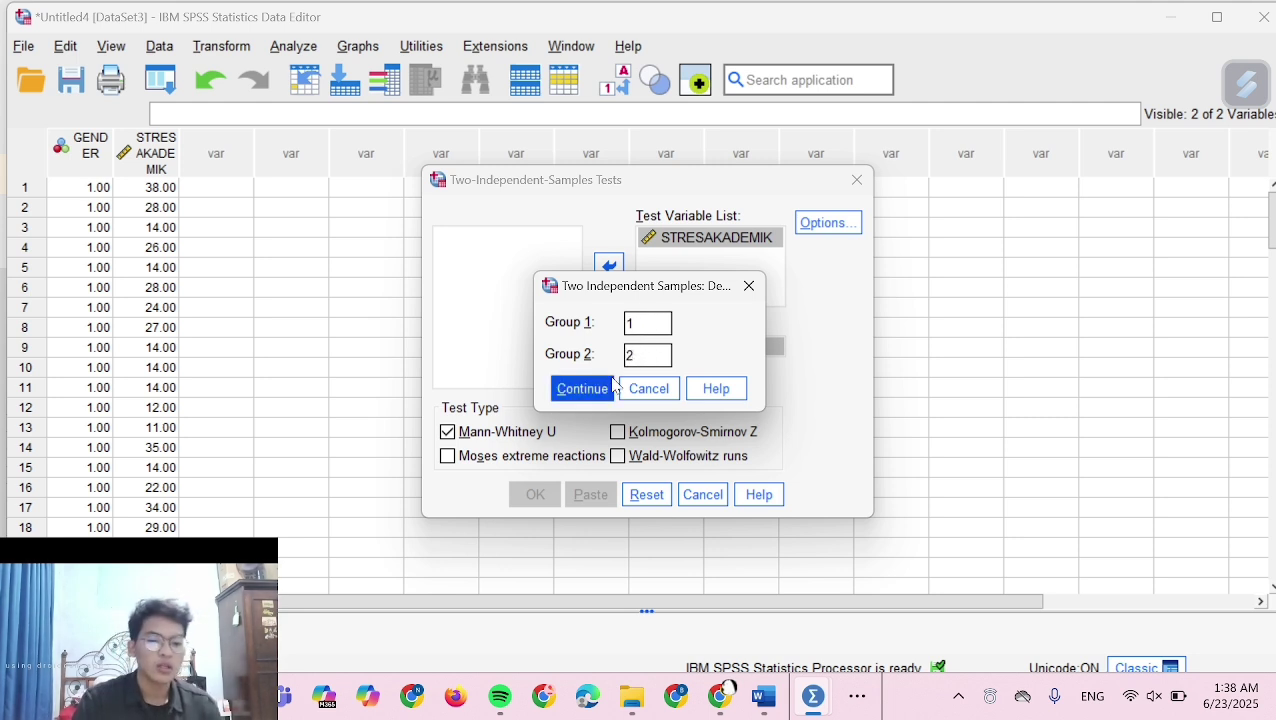
left_click(583, 389)
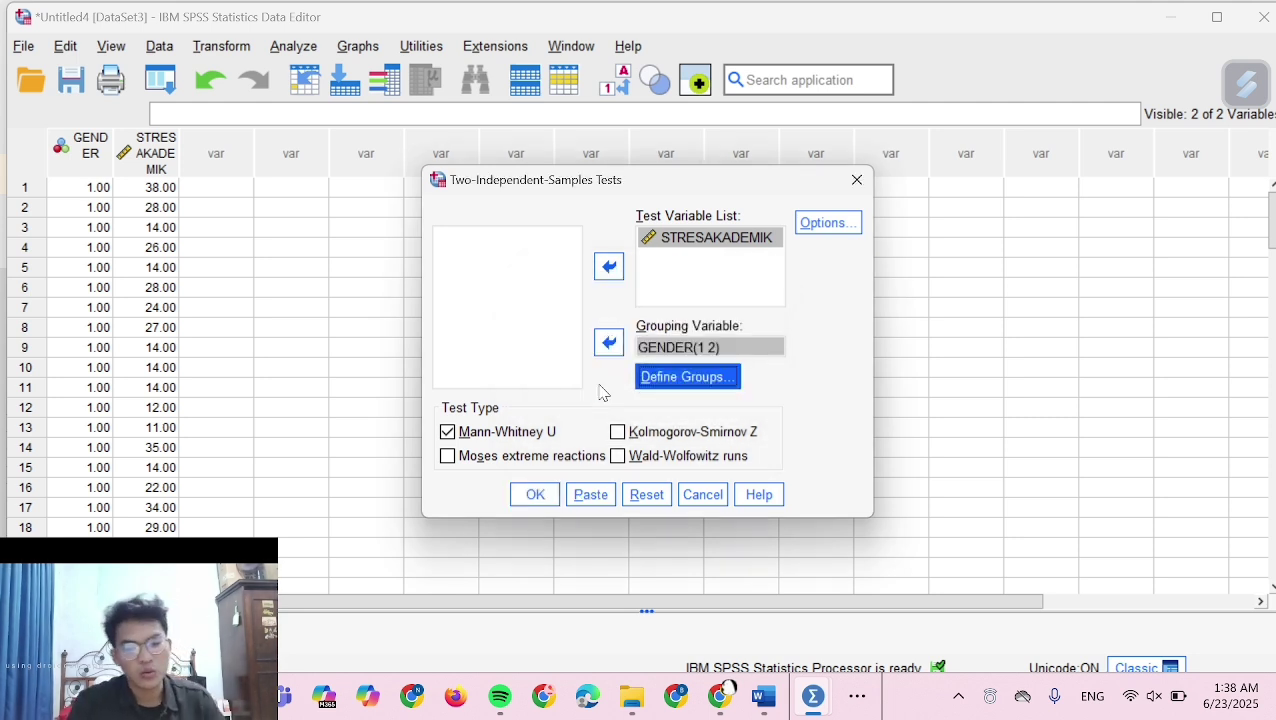
left_click(533, 494)
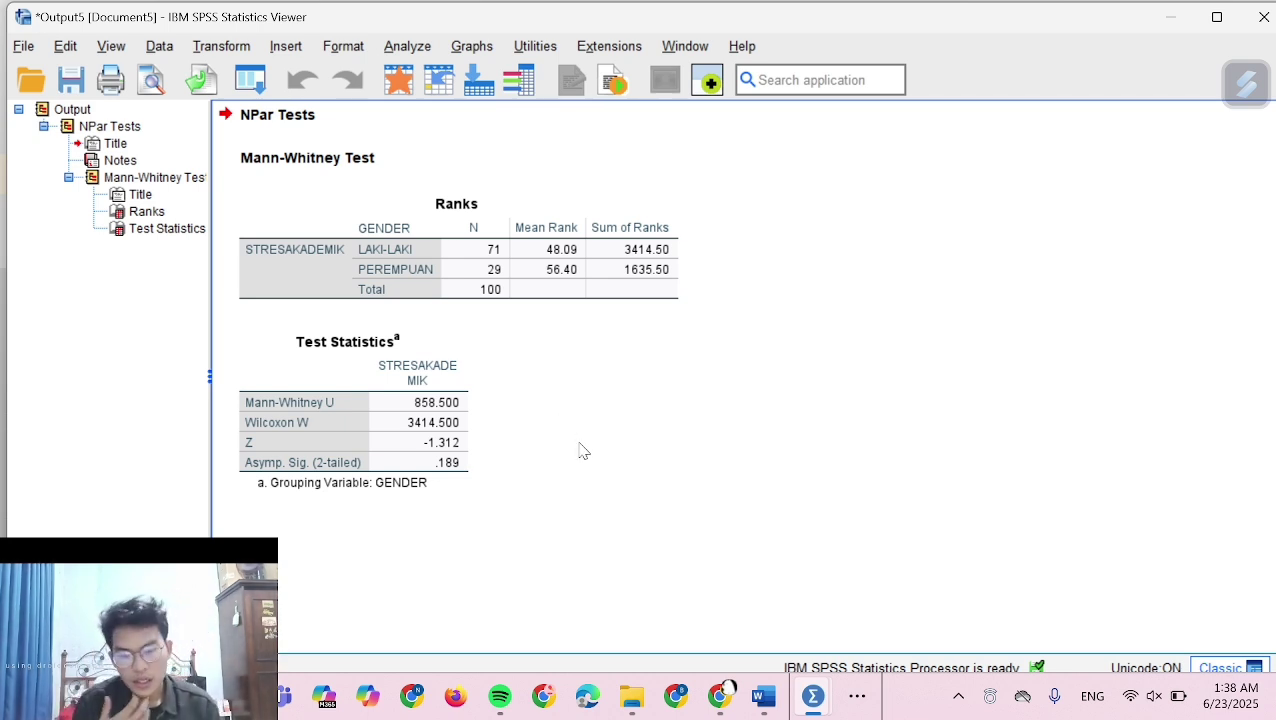
left_click(355, 470)
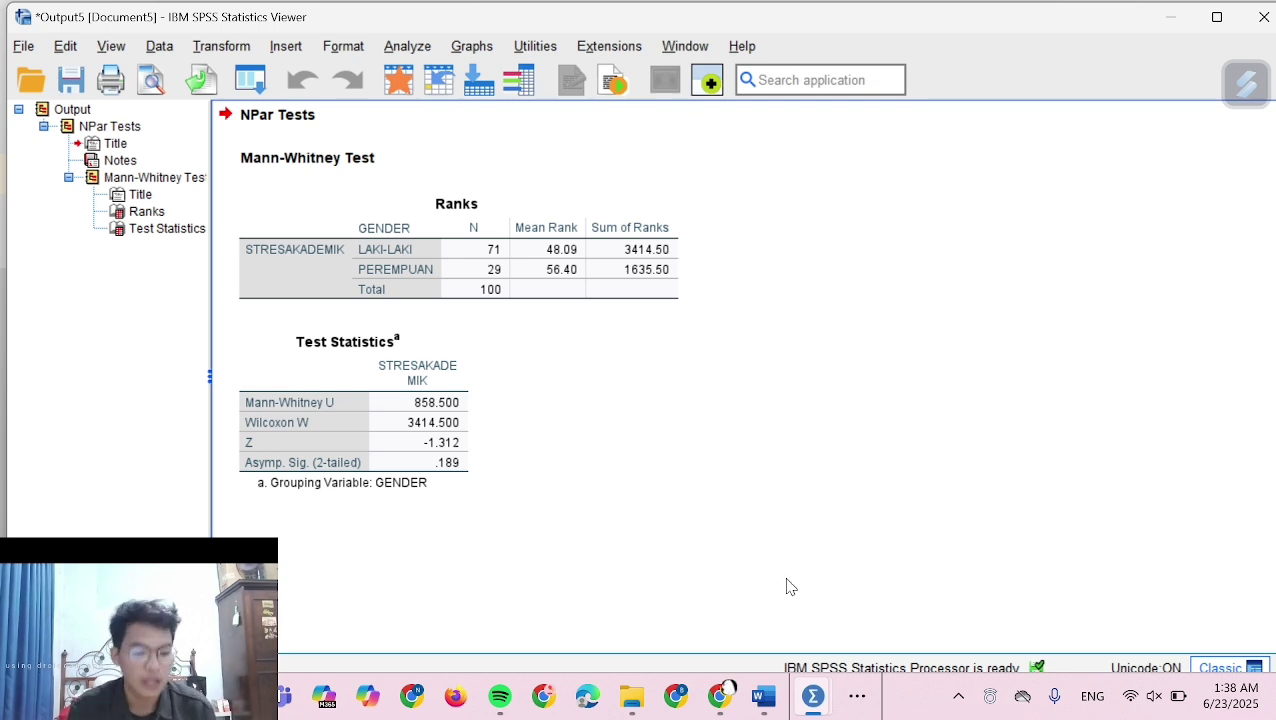
Switch to the UJI BEDA spreadsheet in WPS Office and check the aggressive behaviour scores under PA
left_click(855, 697)
left_click(927, 636)
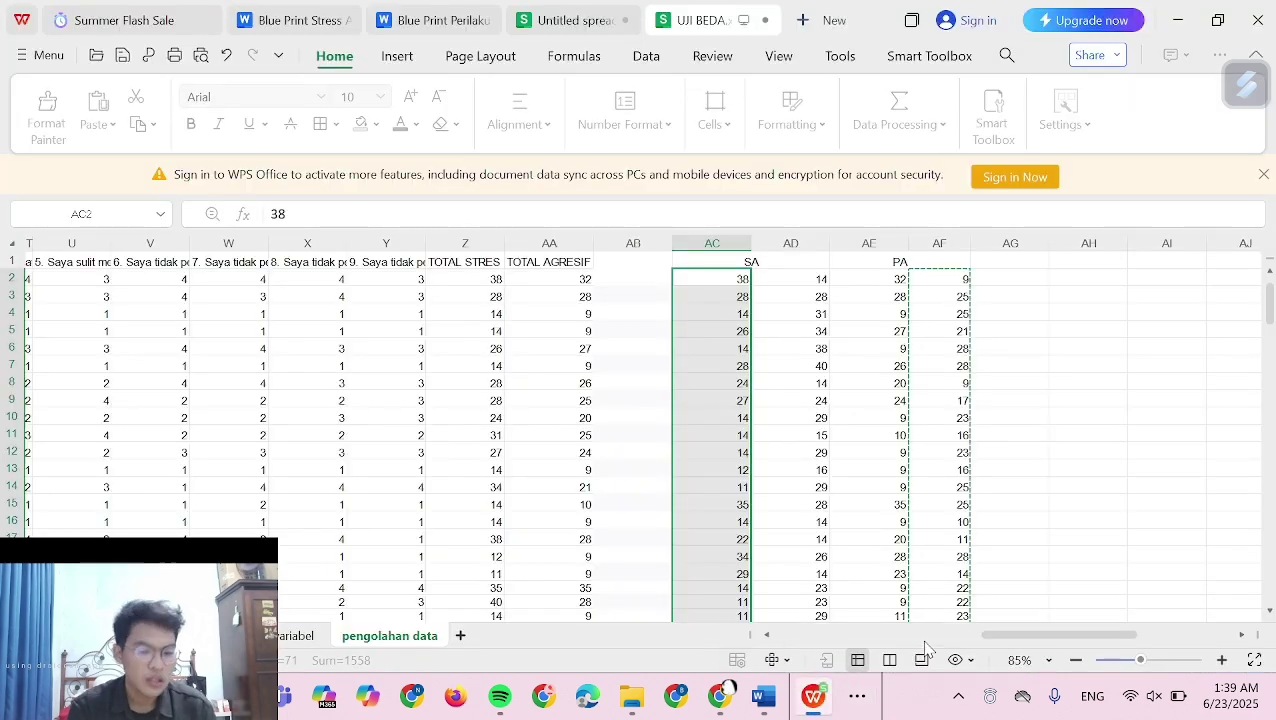
left_click(872, 276)
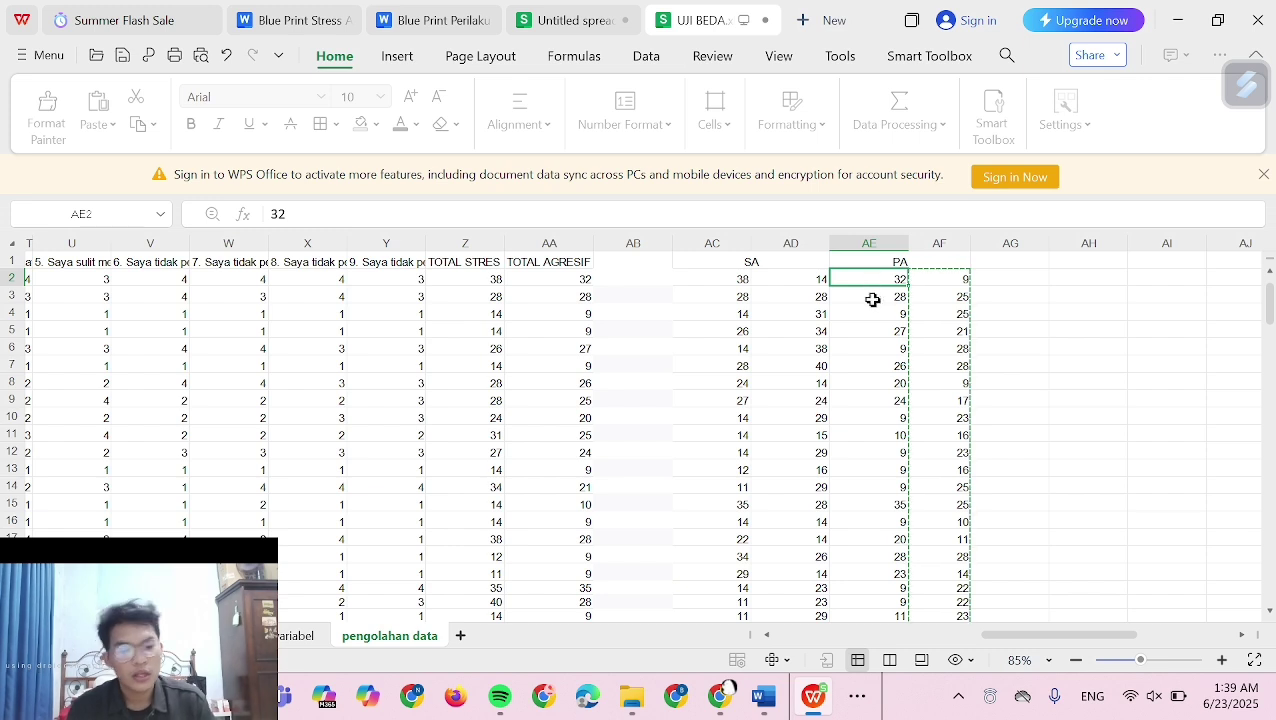
Switch to the Untitled5 dataset in SPSS and review its stacked gender codes and aggressive behaviour scores
left_click(860, 698)
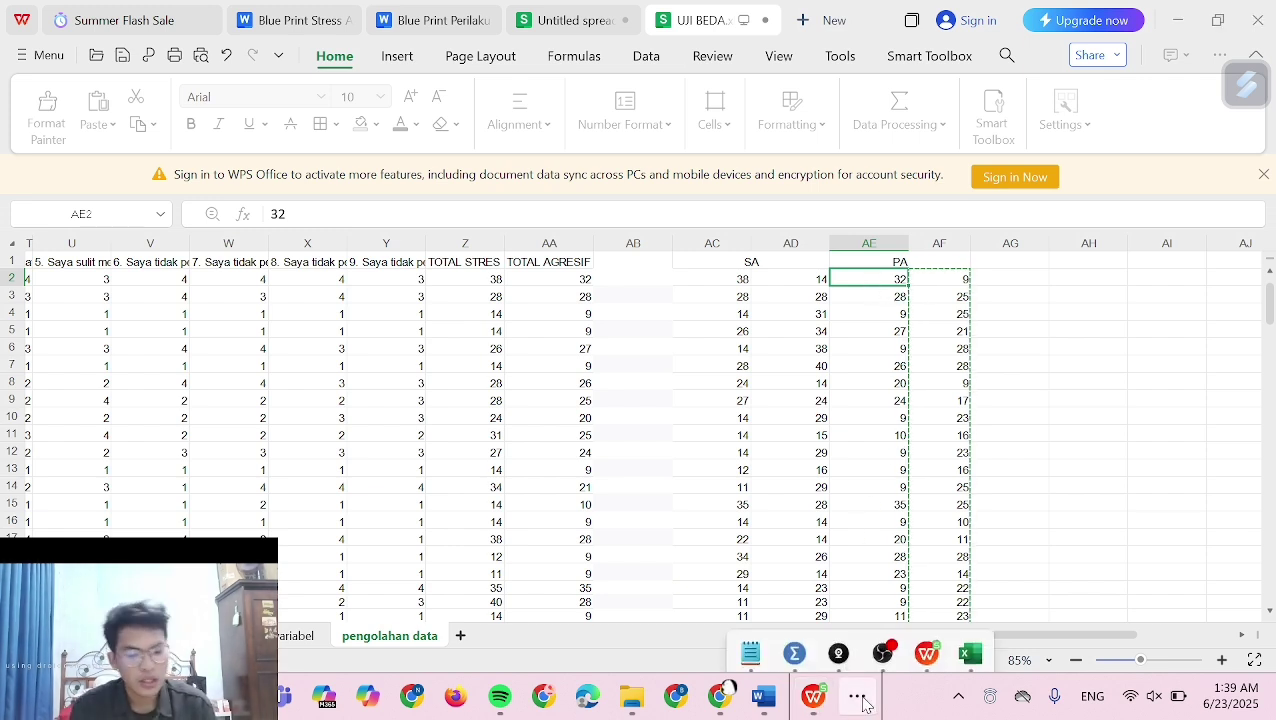
mouse_move(794, 636)
left_click(797, 590)
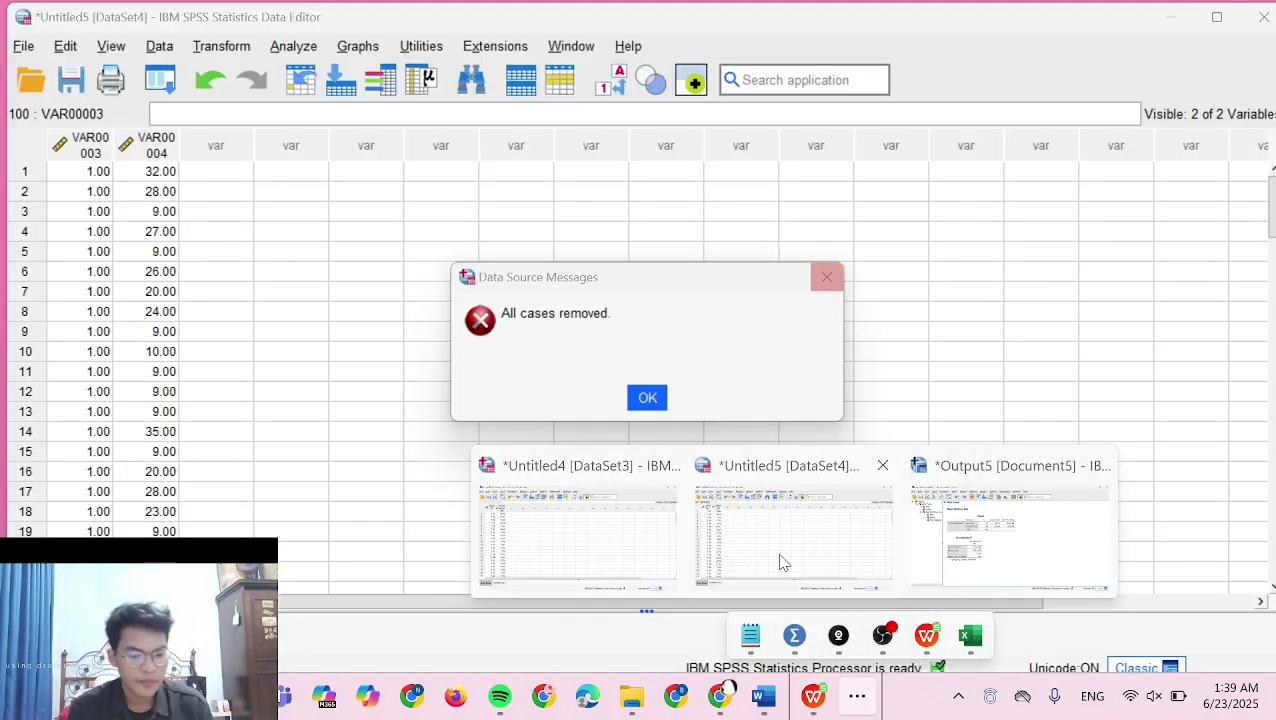
scroll(345, 388, "down", 20)
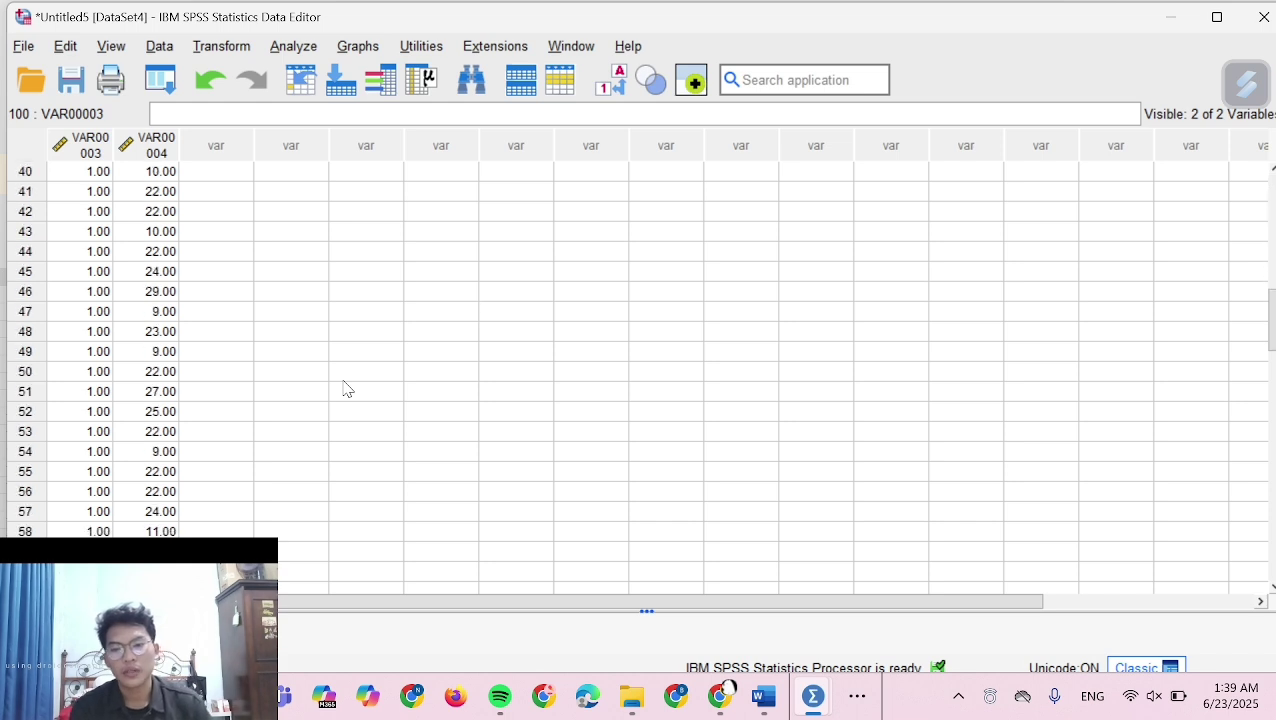
scroll(345, 388, "up", 11)
scroll(345, 388, "up", 13)
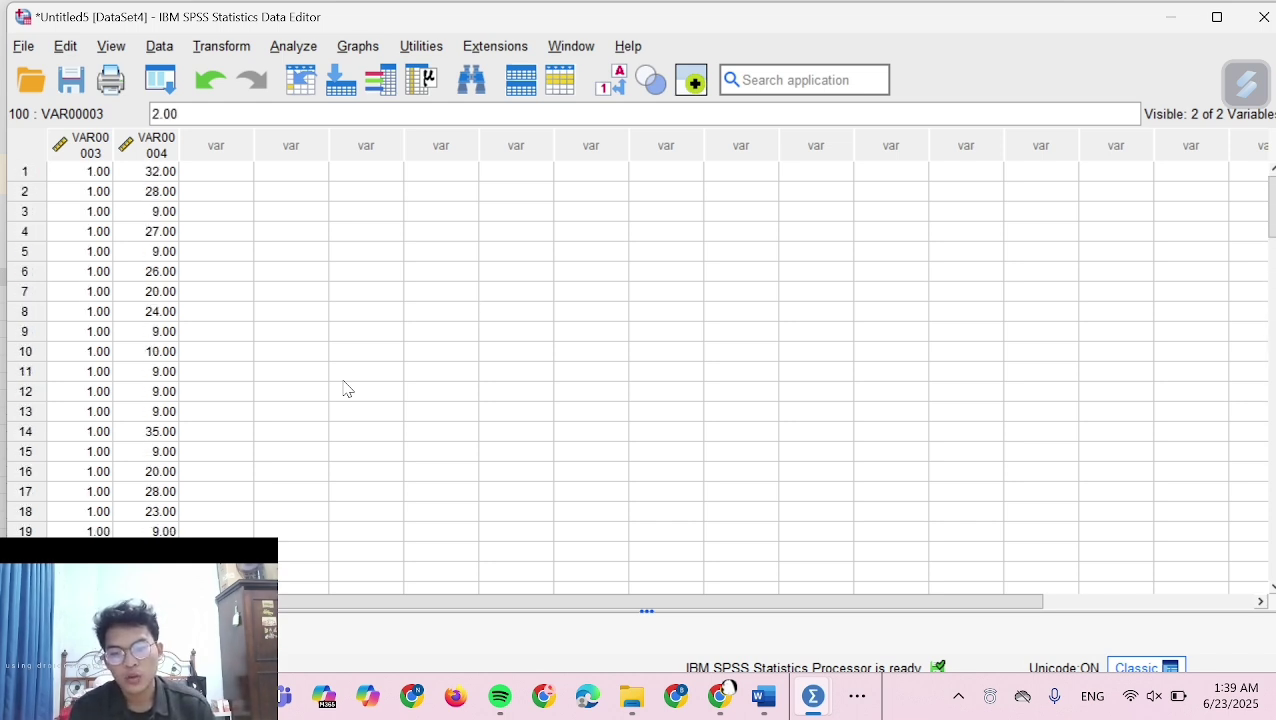
Rename the variables VAR00003 and VAR00004 as GENDER and PERILAKUAGRESIF in the variable view
left_click(180, 630)
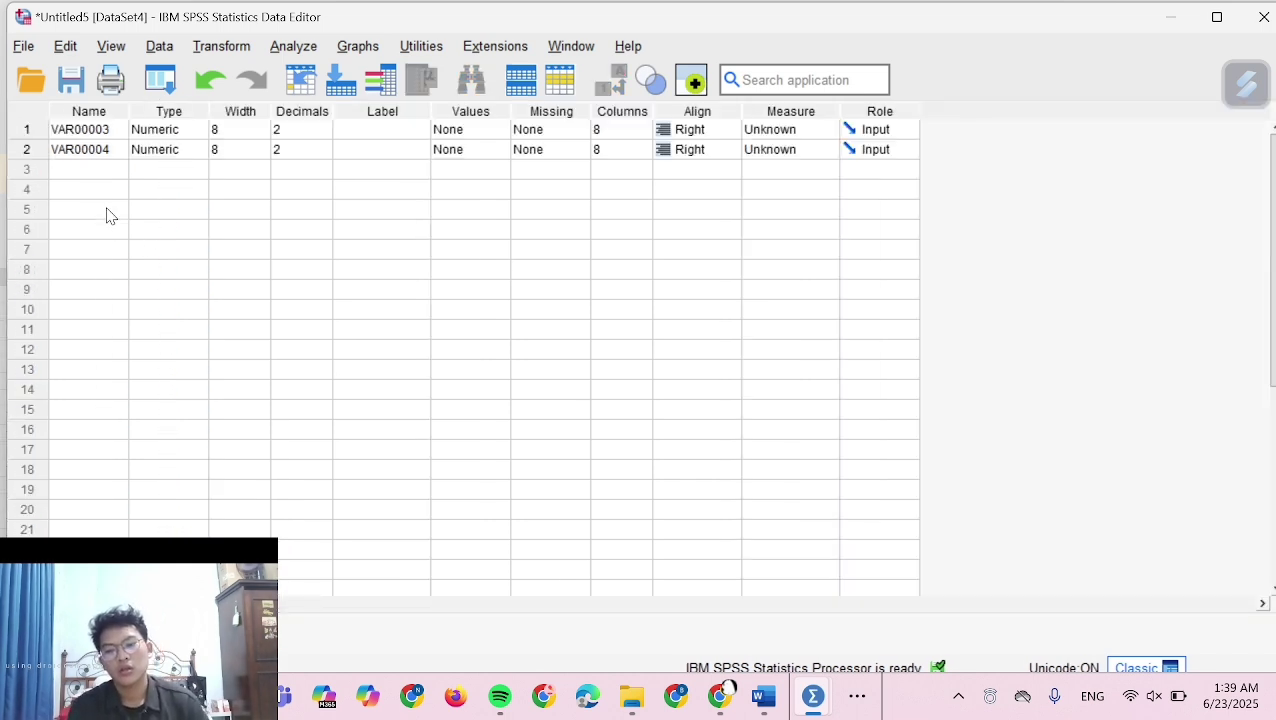
double_click(118, 129)
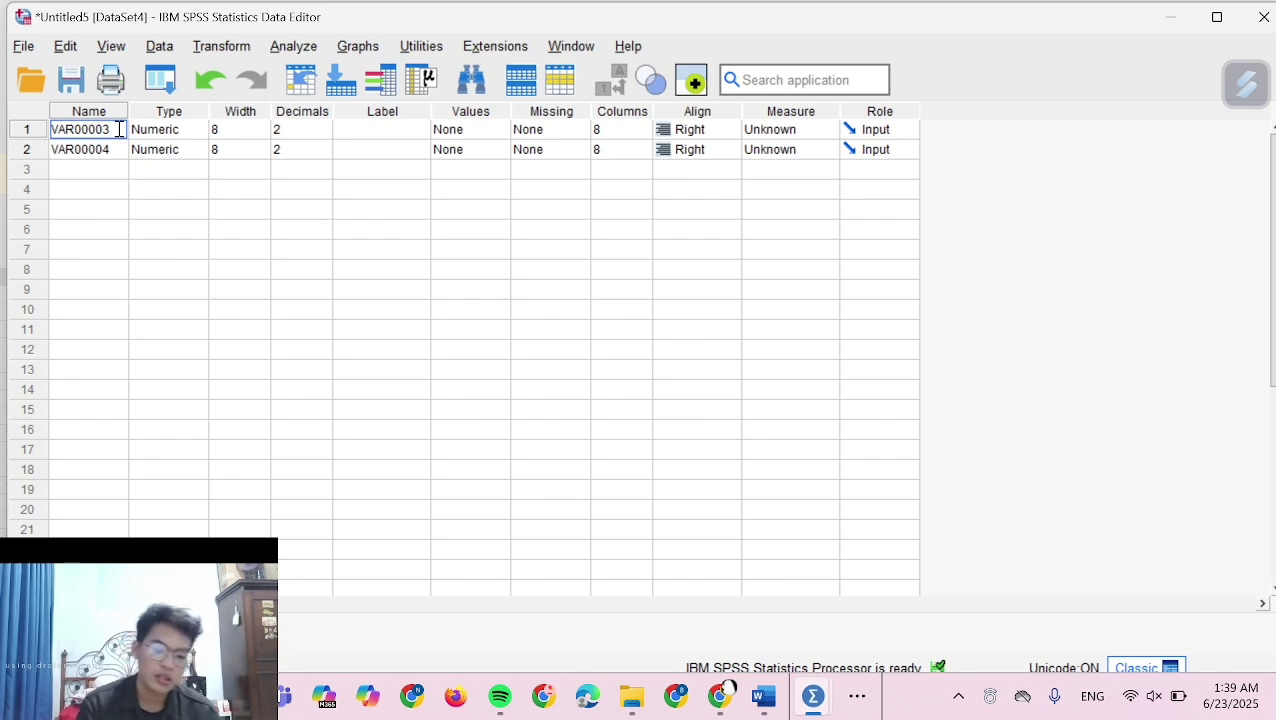
double_click(118, 129)
type("GENDER")
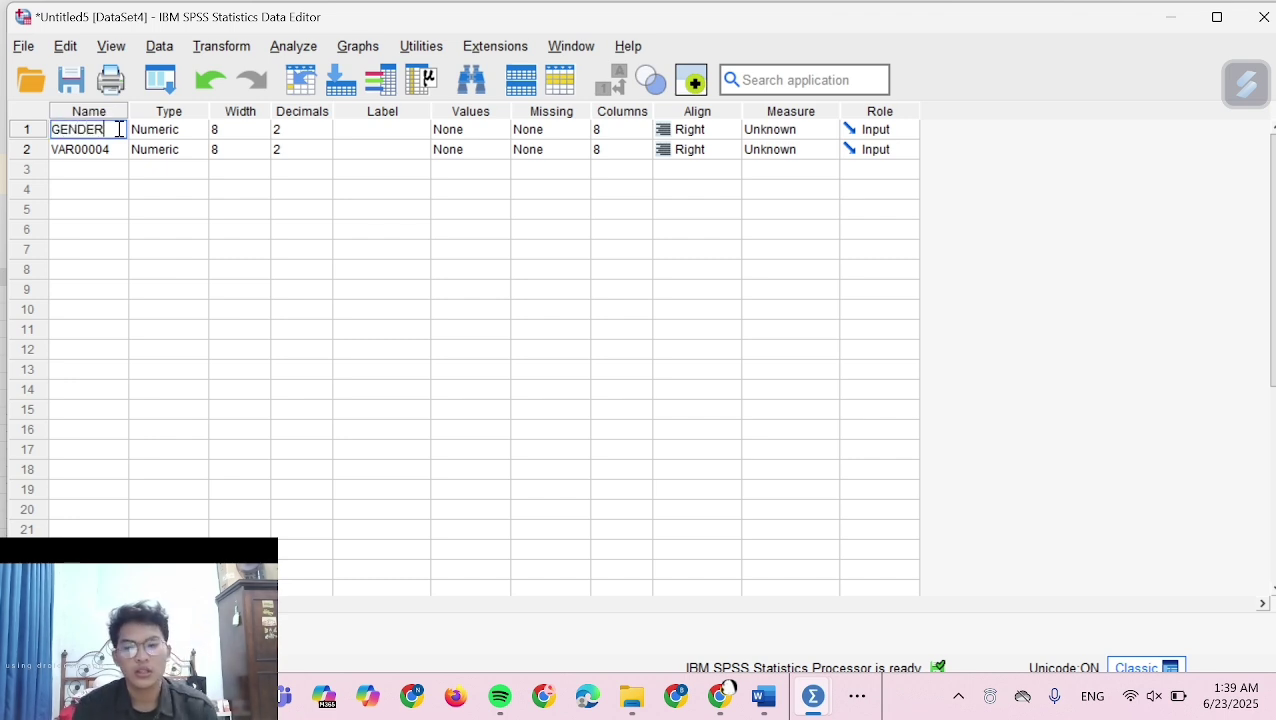
double_click(116, 149)
double_click(116, 149)
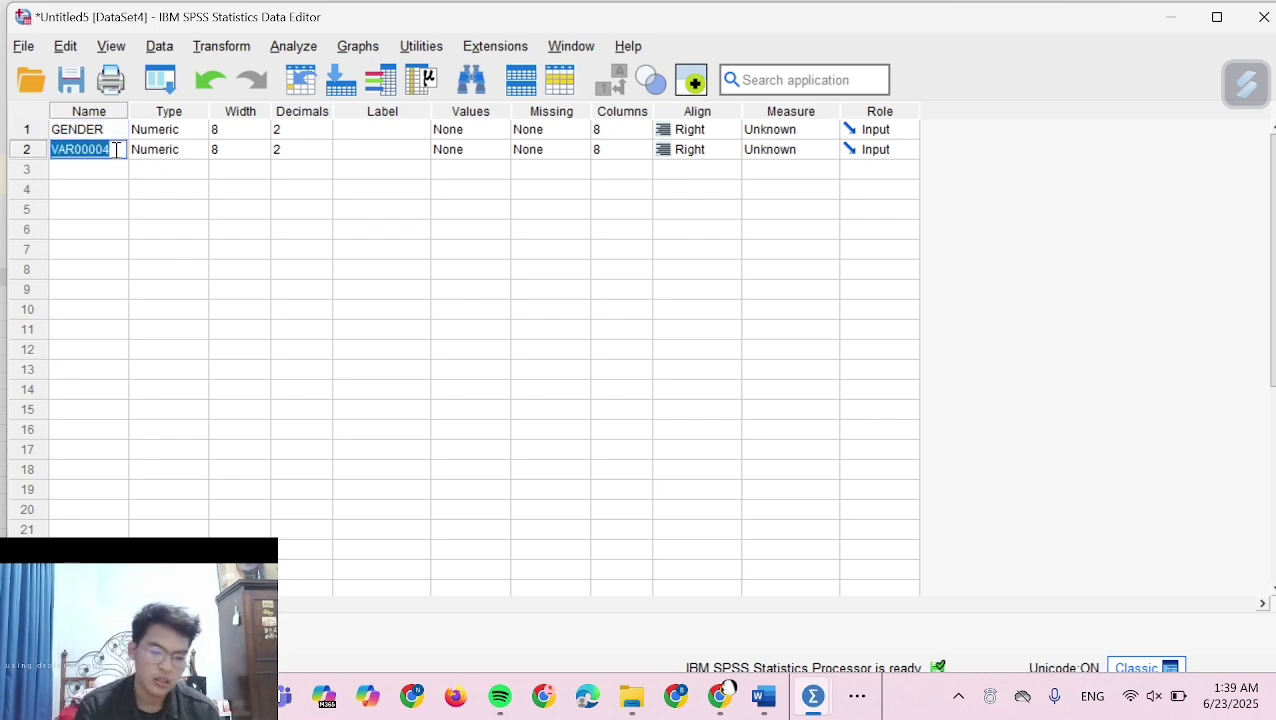
type("PERILAK")
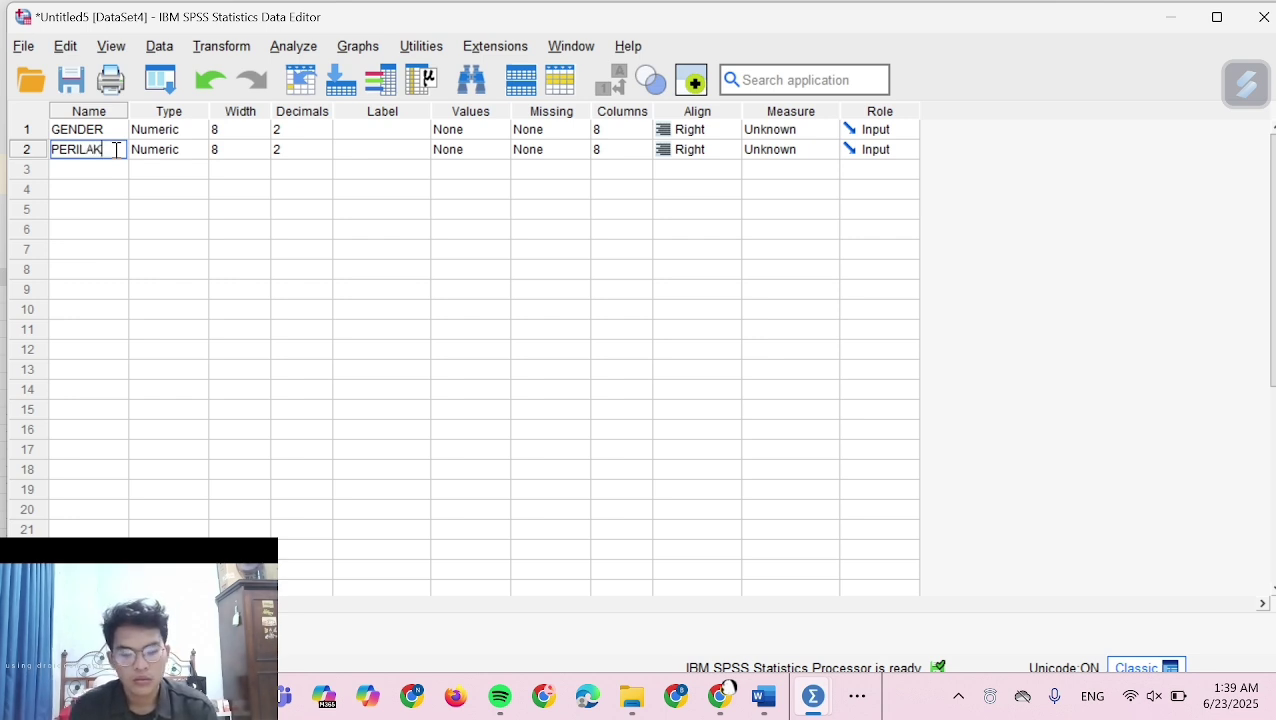
type("UAGRESIF")
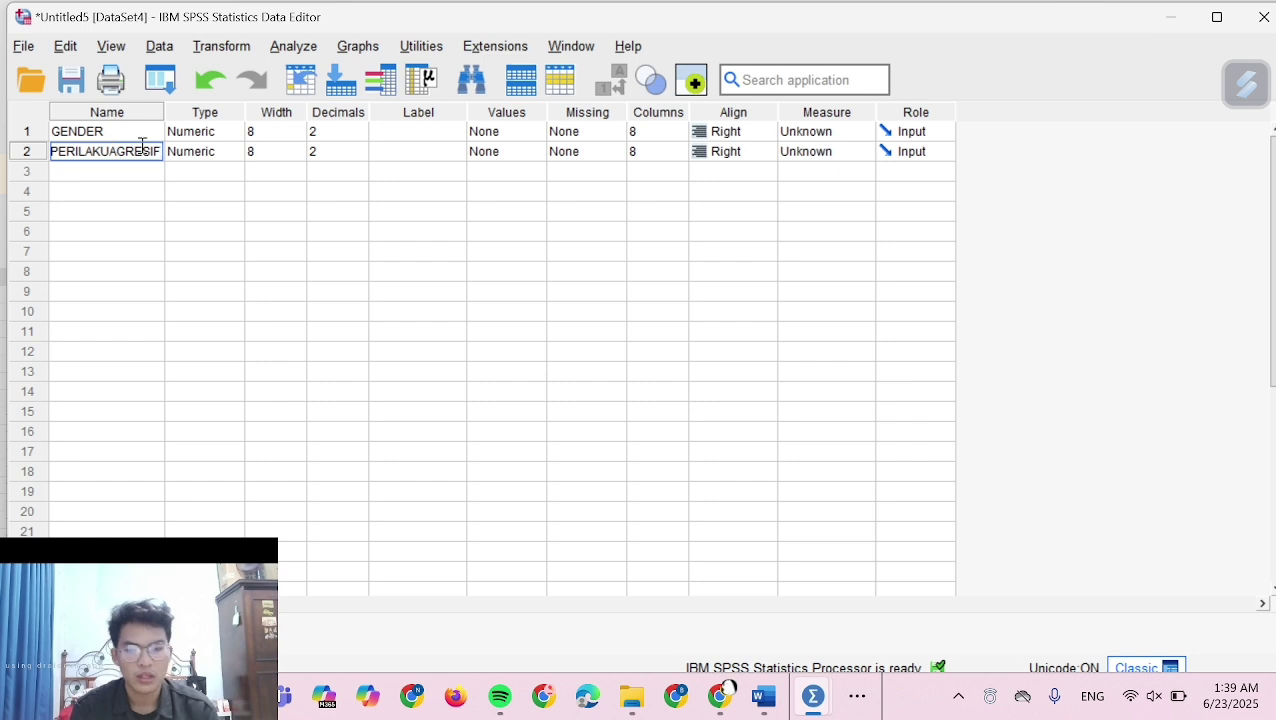
Add a value label for the GENDER variable, with value 1 labelled LAKI-LAKI
left_click(523, 135)
left_click(535, 132)
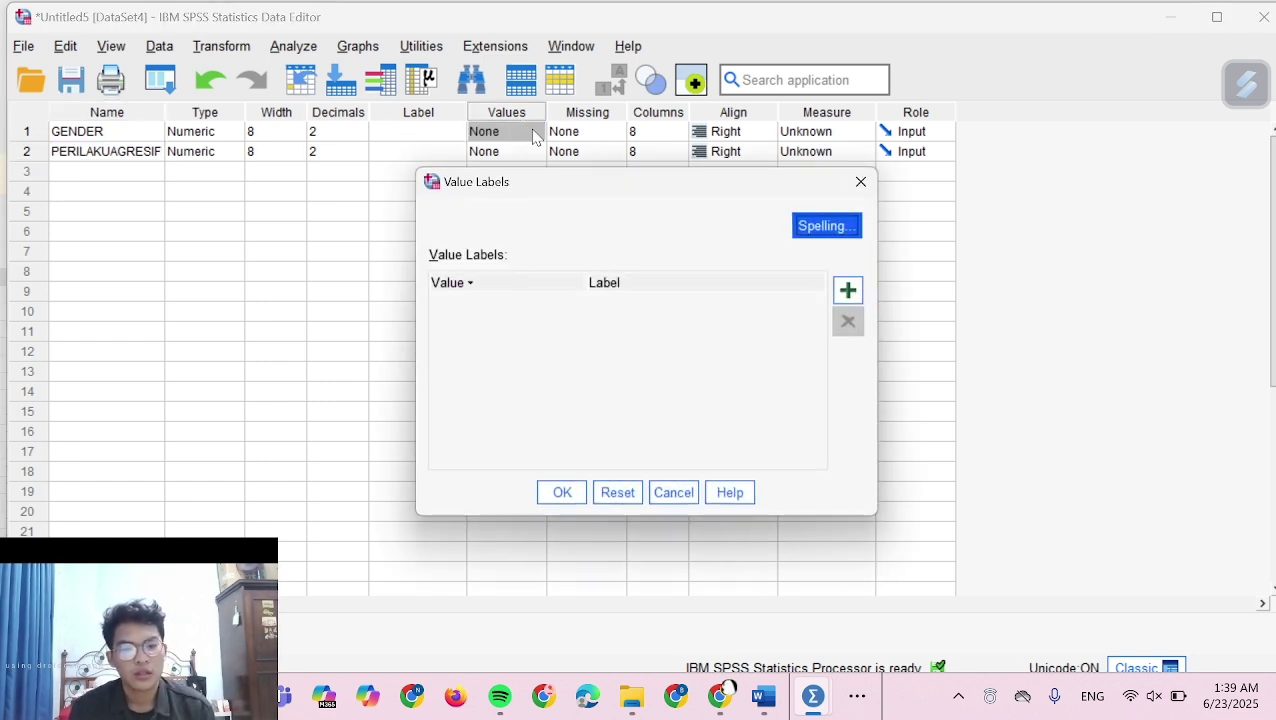
left_click(848, 290)
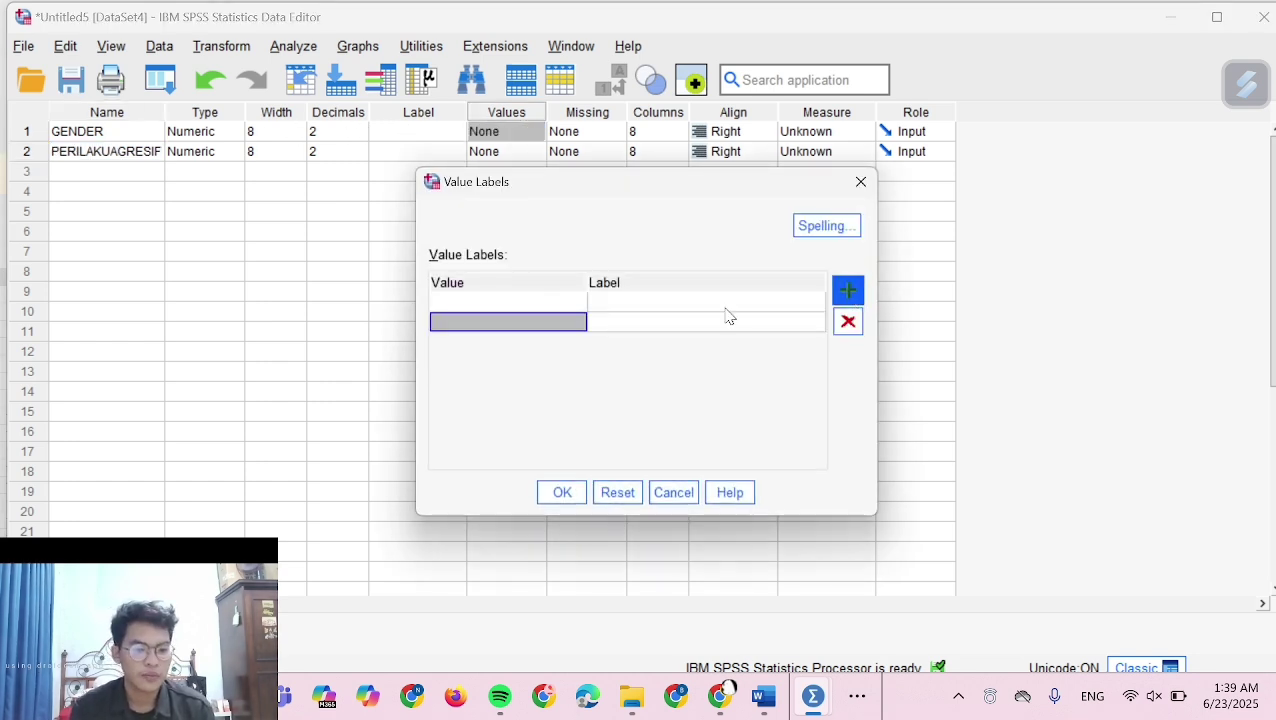
left_click(556, 301)
type("1")
key("Tab")
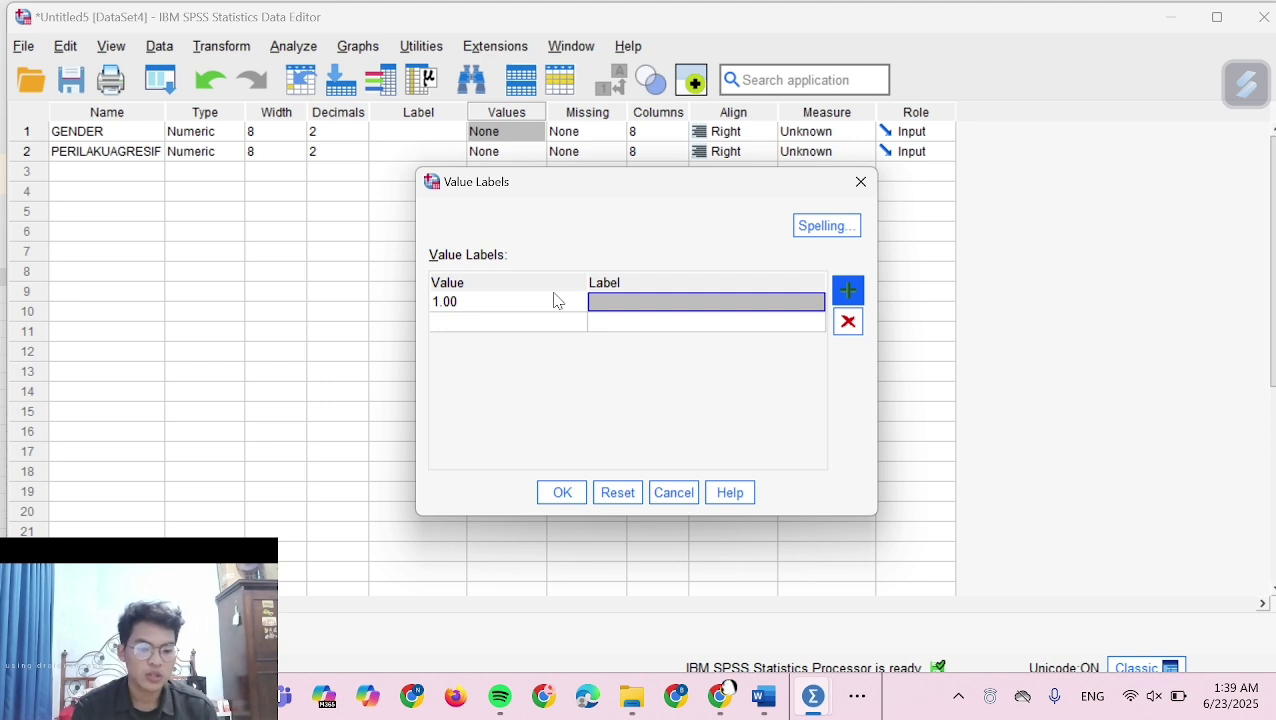
type("LAKI-LAKI")
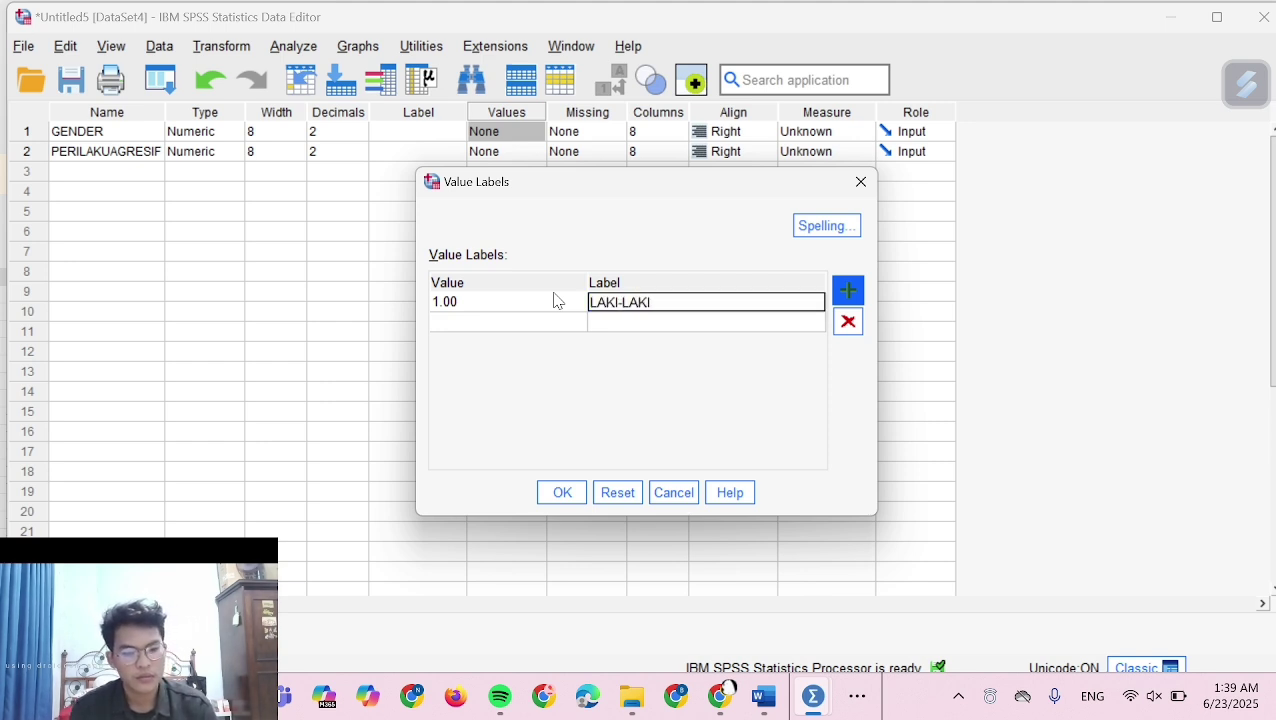
Label GENDER value 2 as PEREMPUAN and accept the value labels
key("Return")
key("Left")
type("2")
key("Tab")
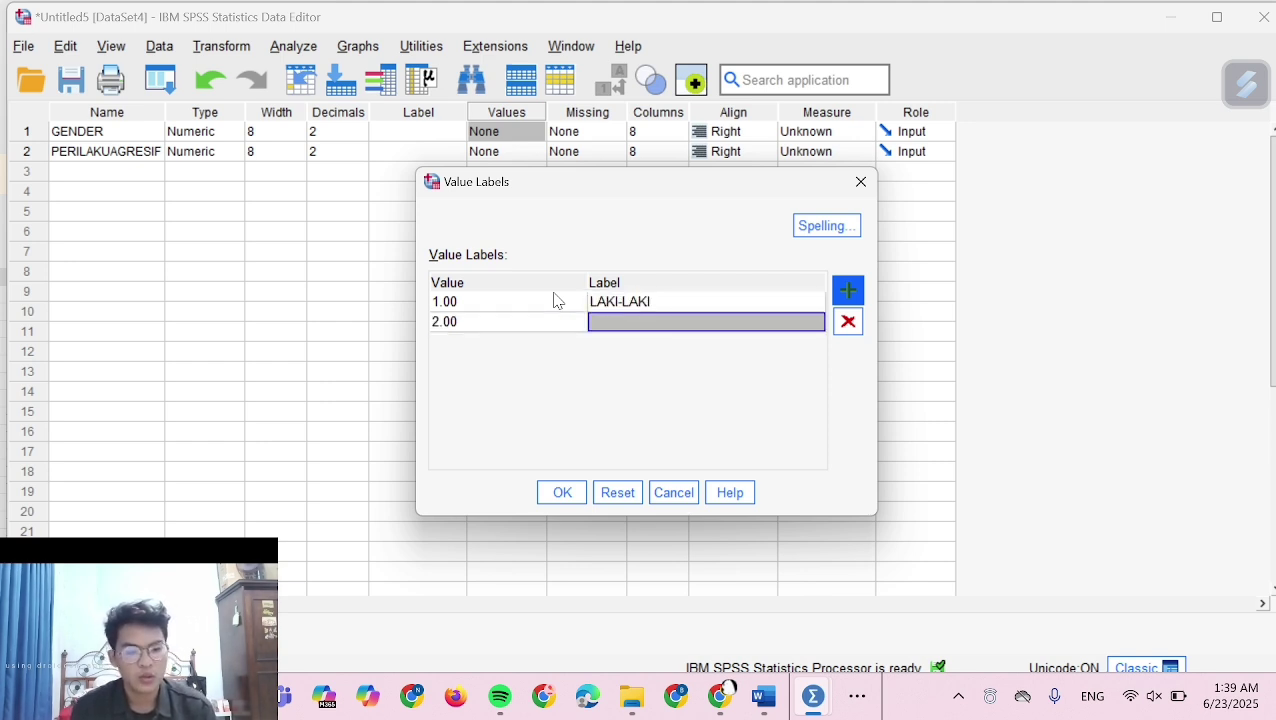
type("PEREM")
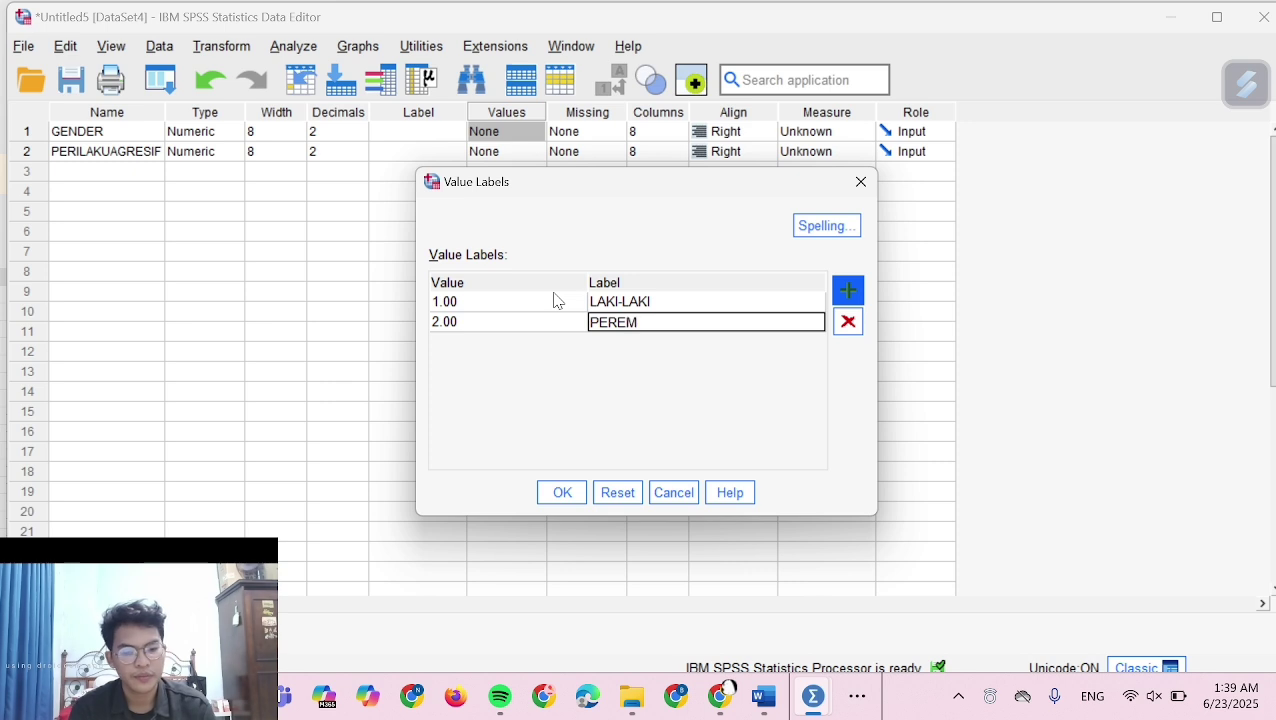
type("PUAN")
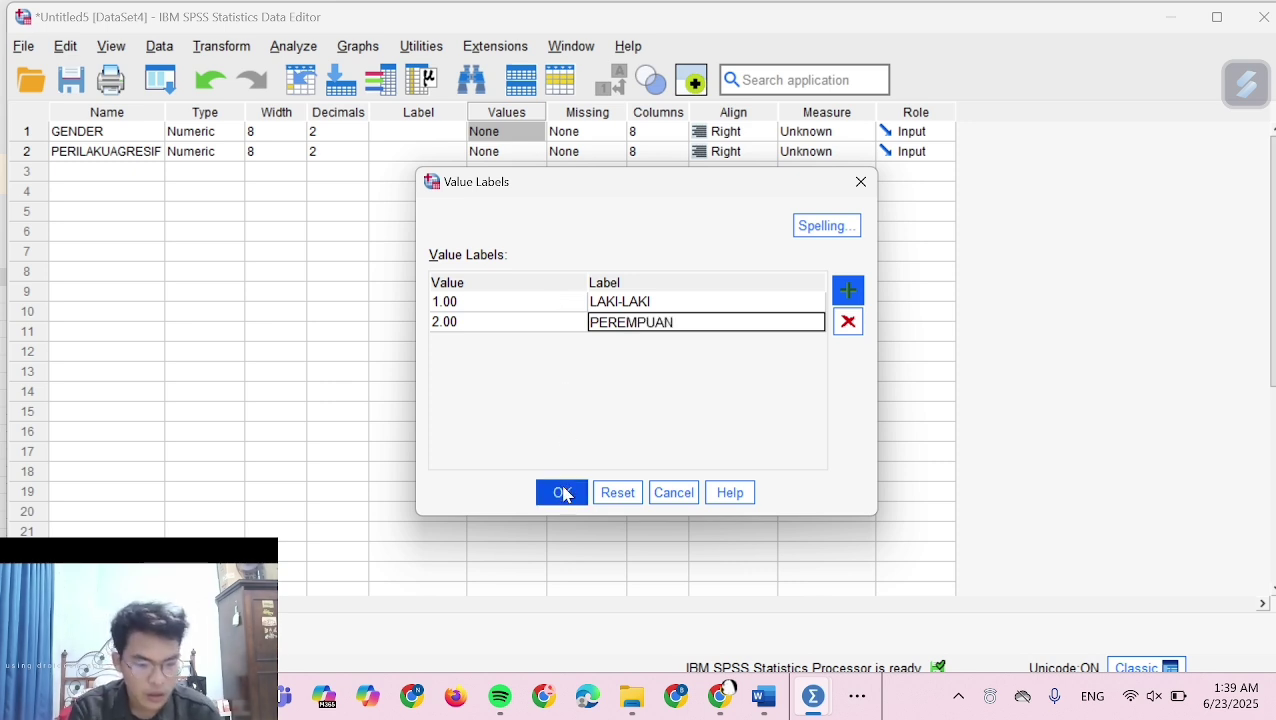
left_click(561, 492)
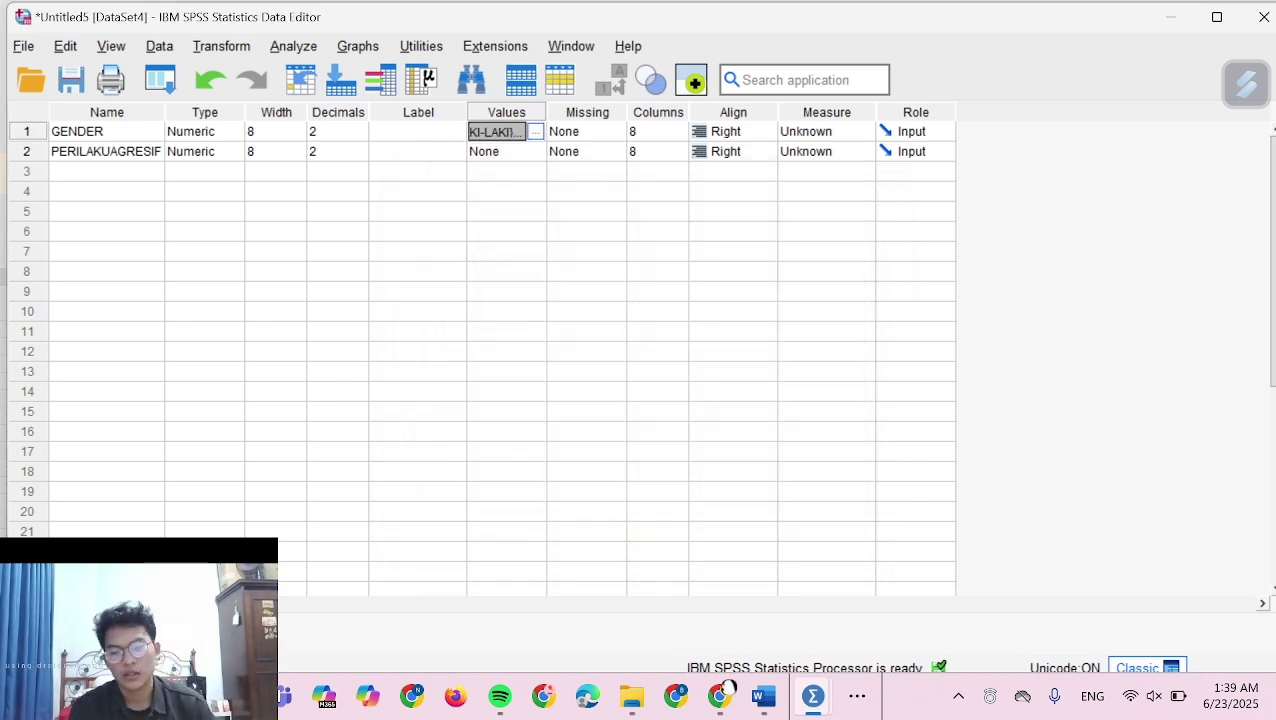
Set up a legacy two-independent-samples test with GENDER as the grouping variable and PERILAKUAGRESIF as the test variable
key("ctrl+t")
left_click(296, 50)
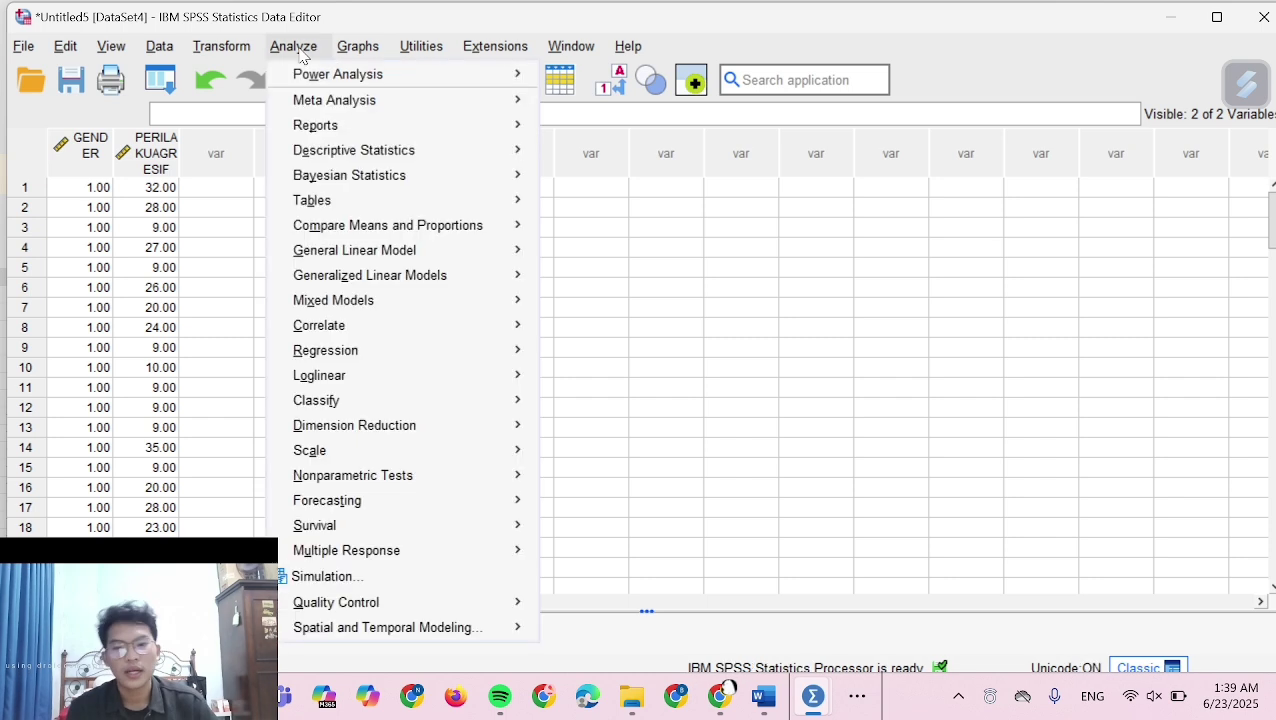
mouse_move(461, 472)
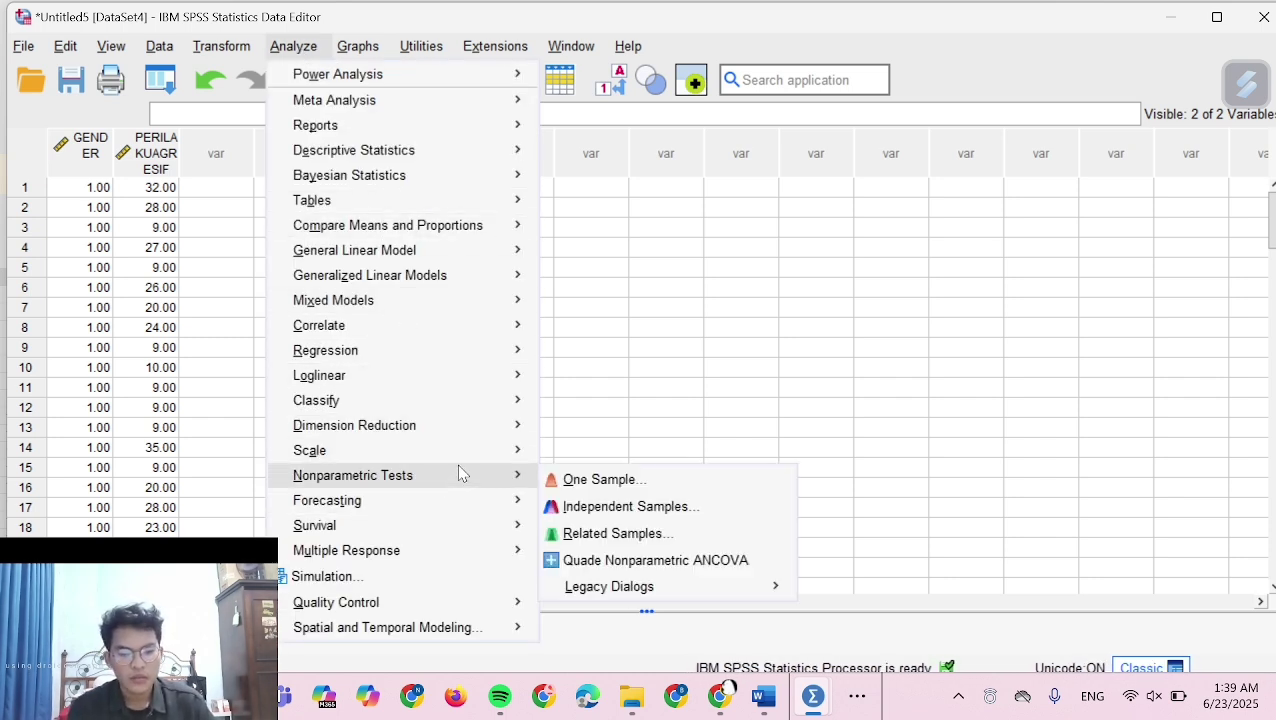
mouse_move(619, 593)
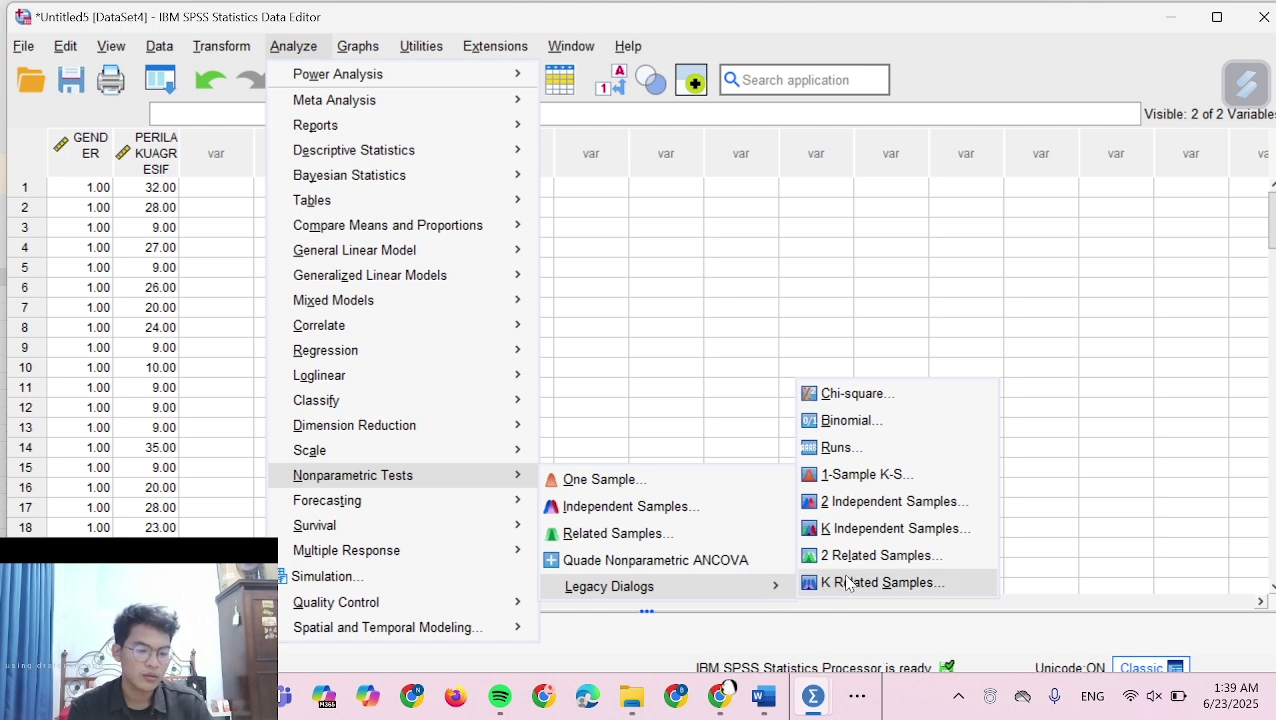
left_click(899, 501)
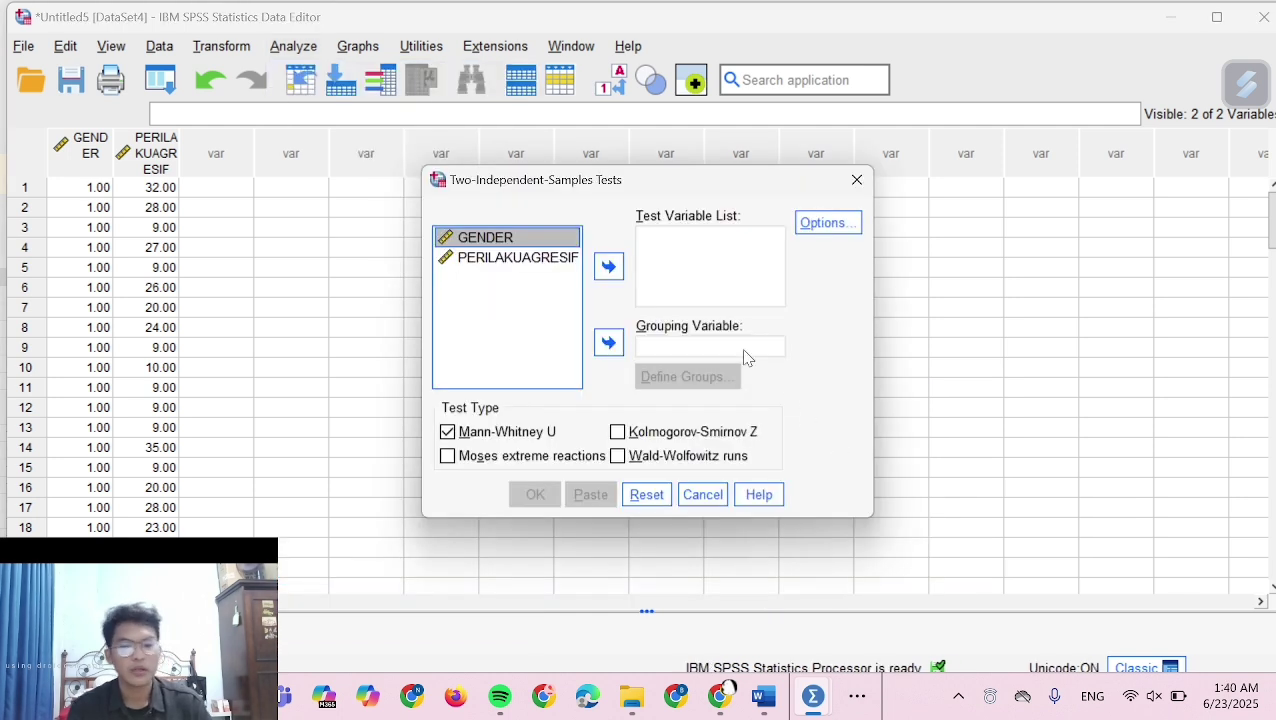
left_click(608, 343)
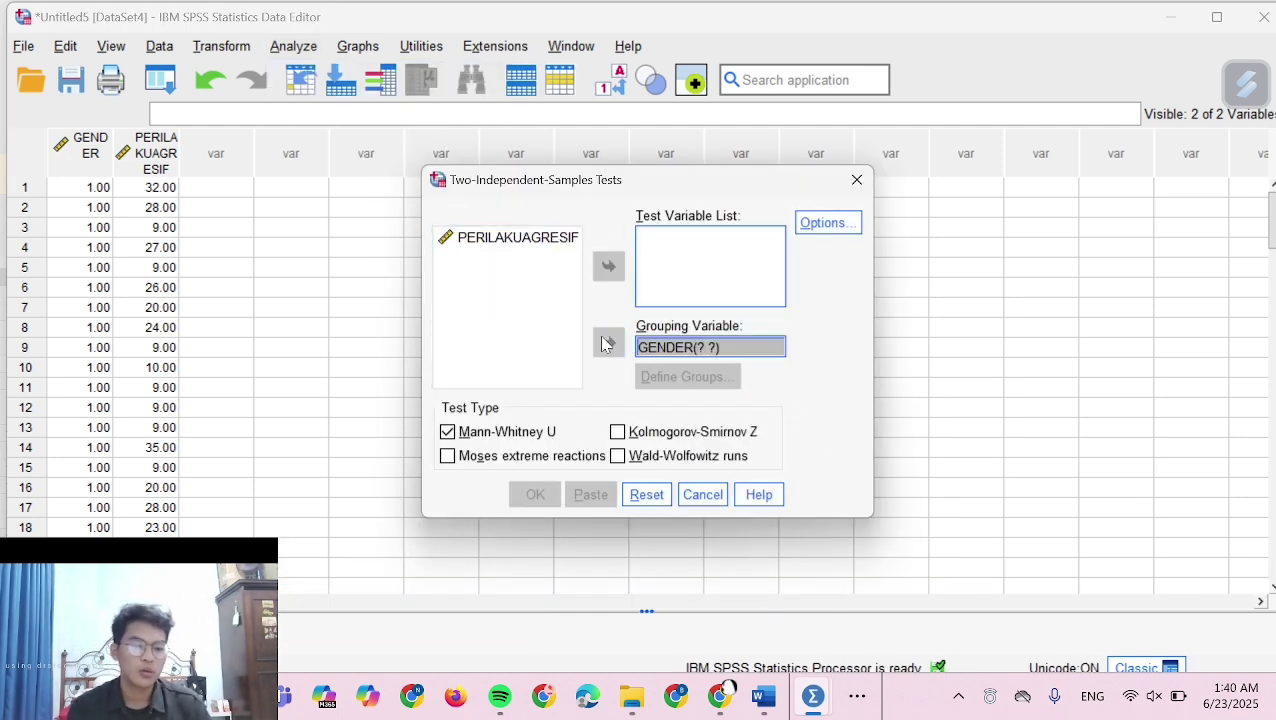
left_click(540, 240)
left_click(608, 266)
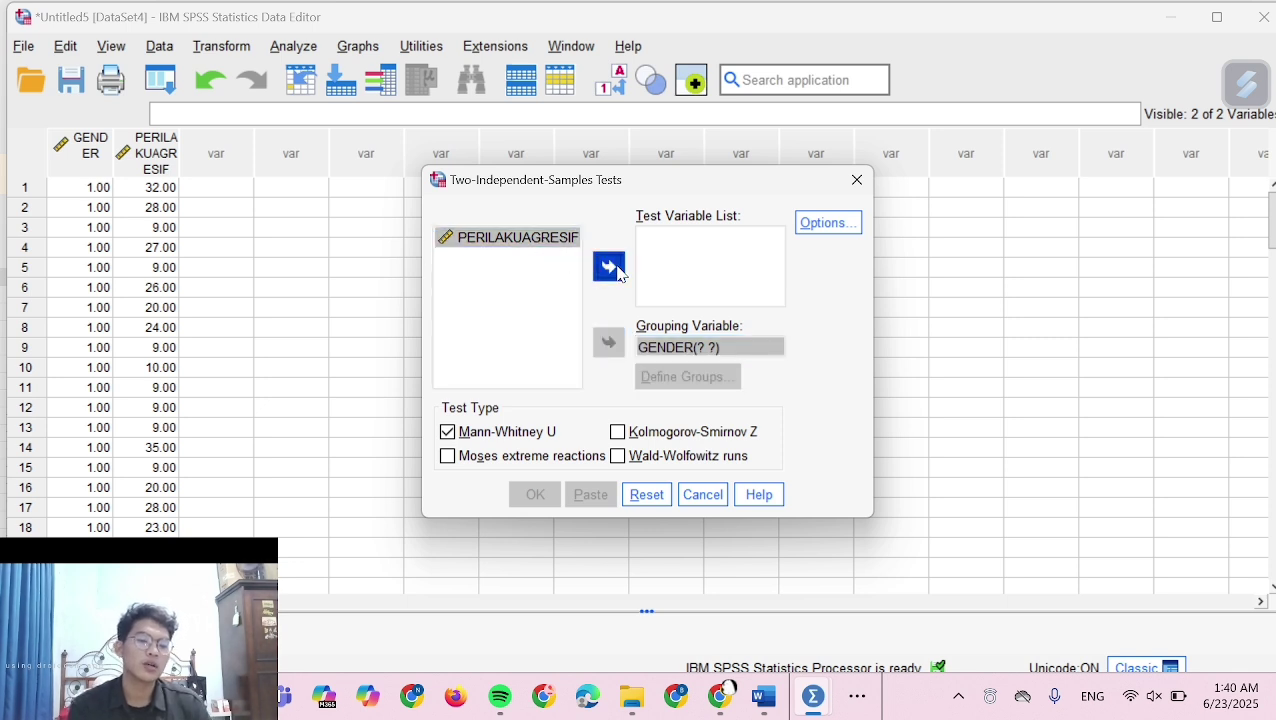
Define the GENDER groups as 1 and 2 and run the Mann-Whitney U test
left_click(687, 348)
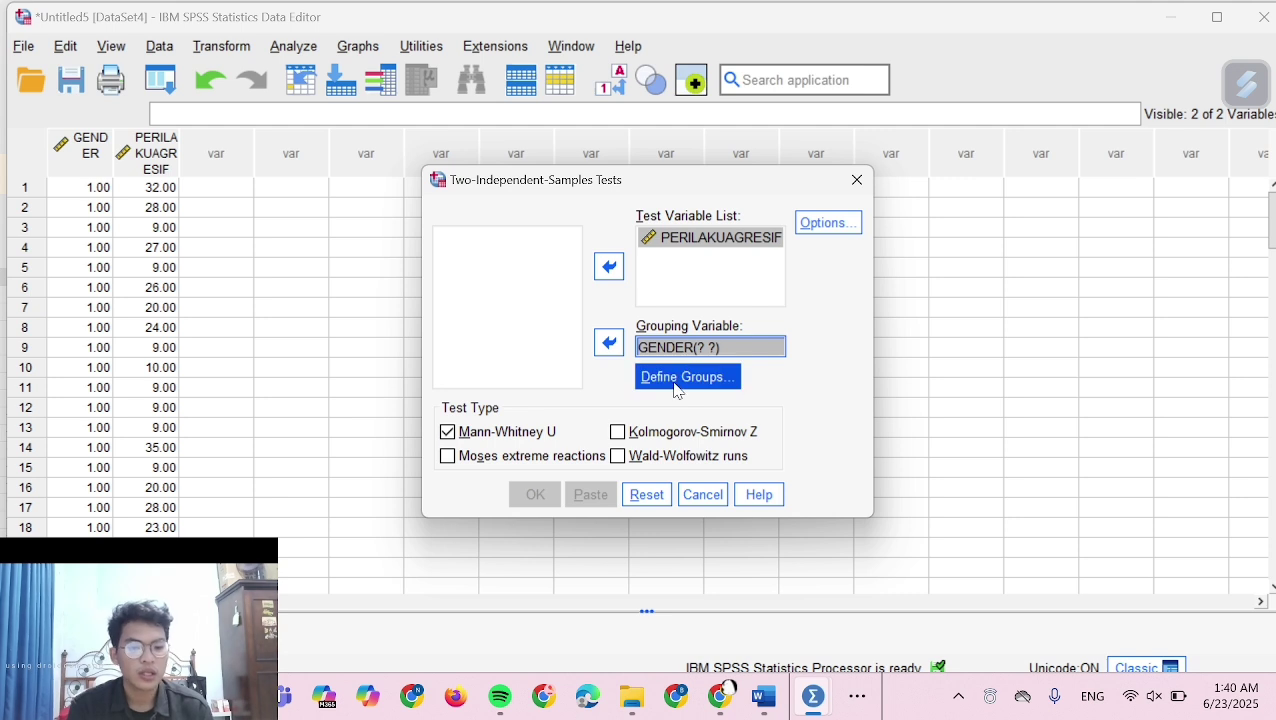
left_click(676, 382)
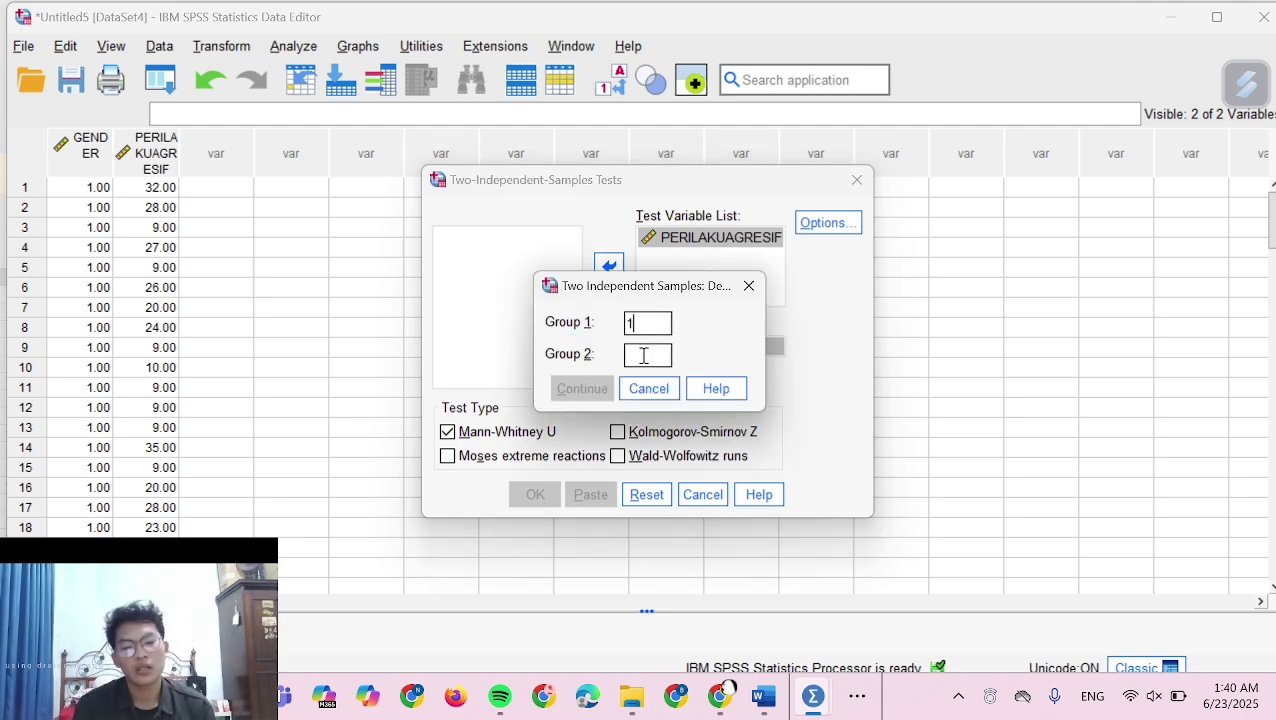
type("2")
left_click(578, 390)
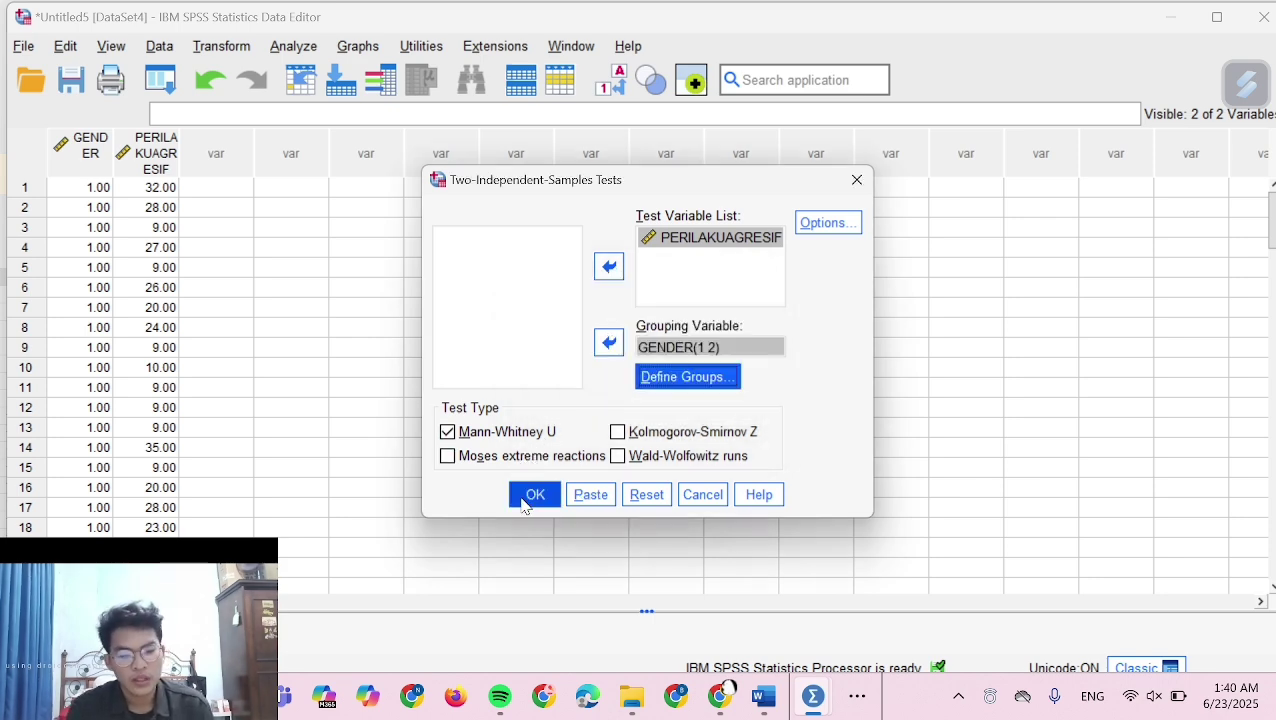
left_click(532, 496)
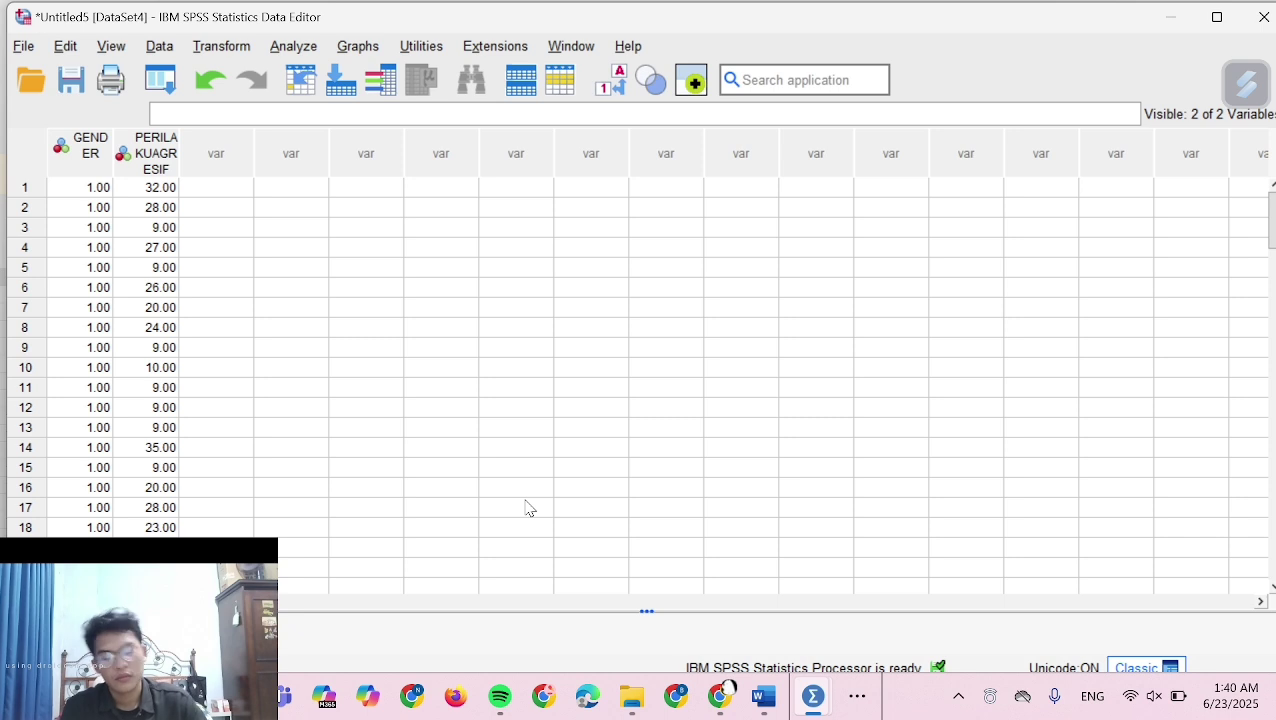
Rerun the Mann-Whitney U test on PERILAKUAGRESIF with GENDER groups 1 and 2, and view its output
left_click(300, 47)
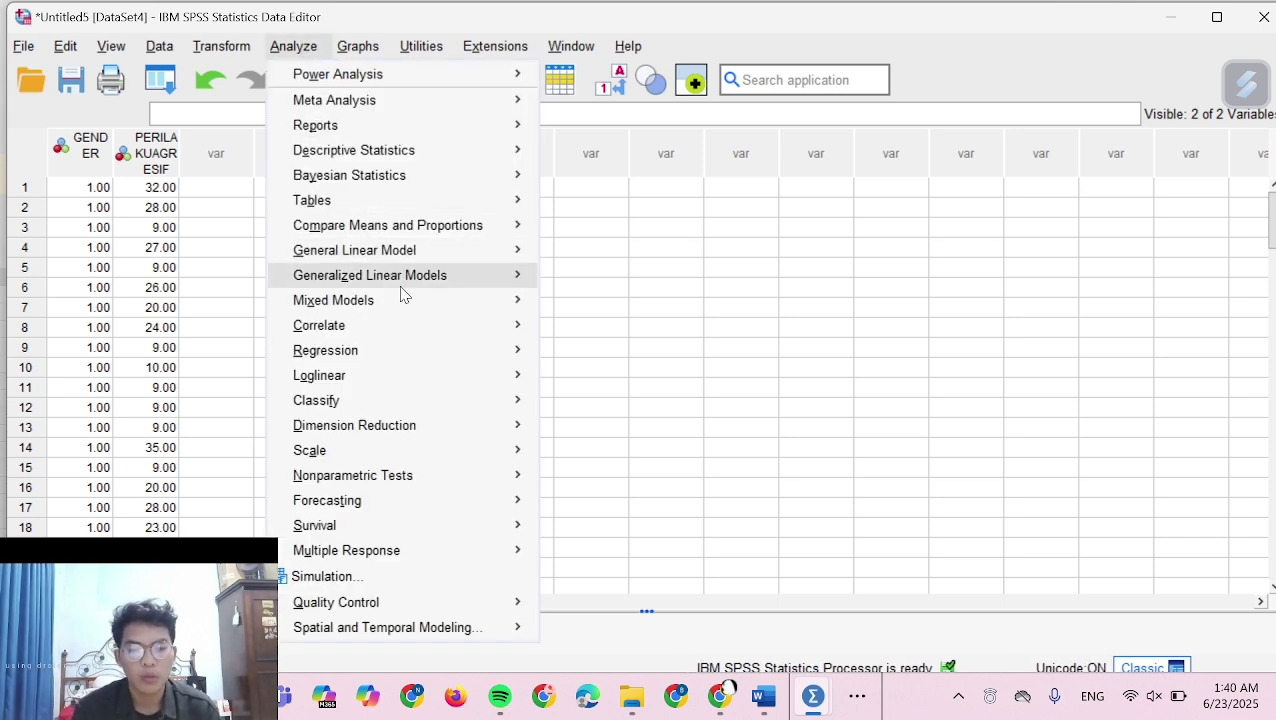
mouse_move(427, 480)
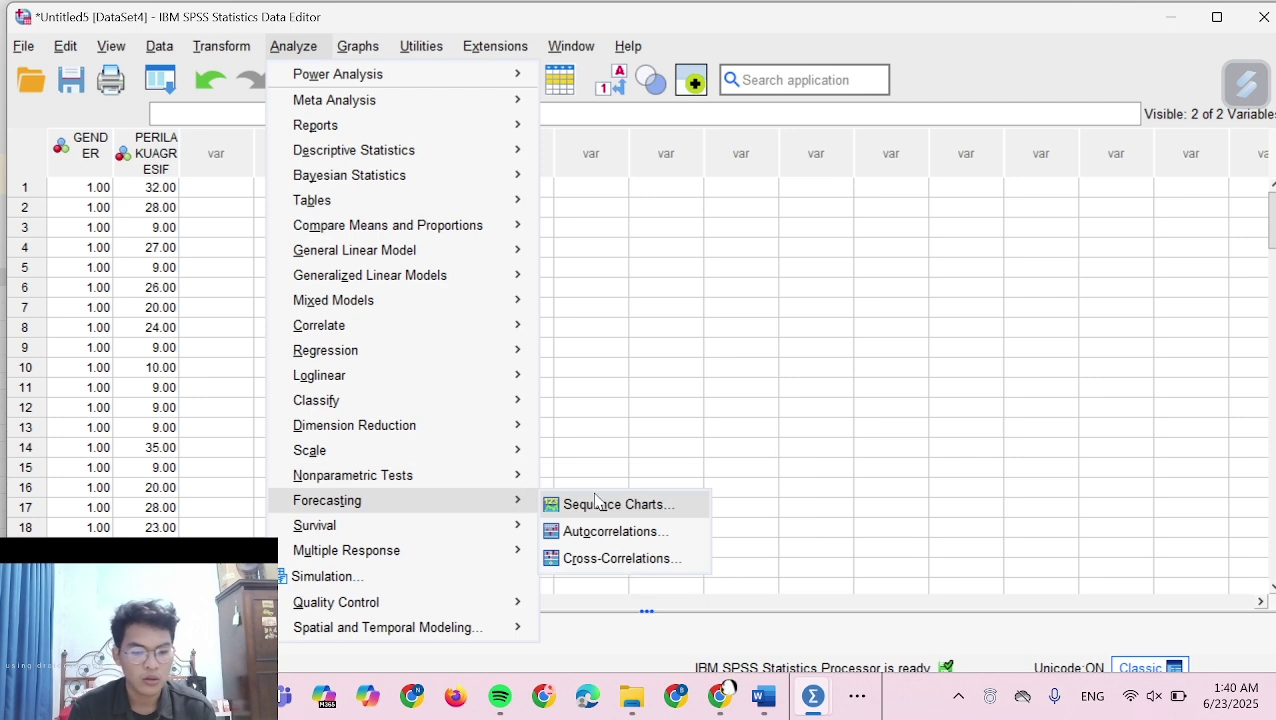
mouse_move(680, 587)
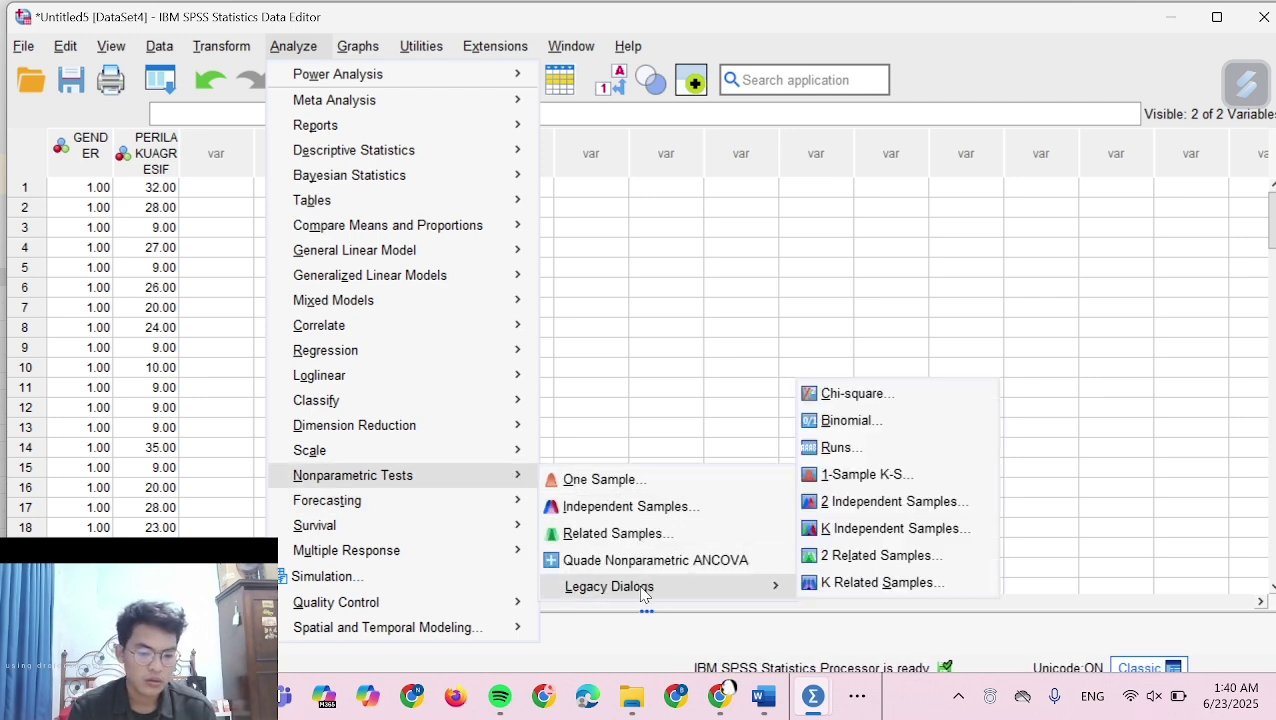
left_click(880, 502)
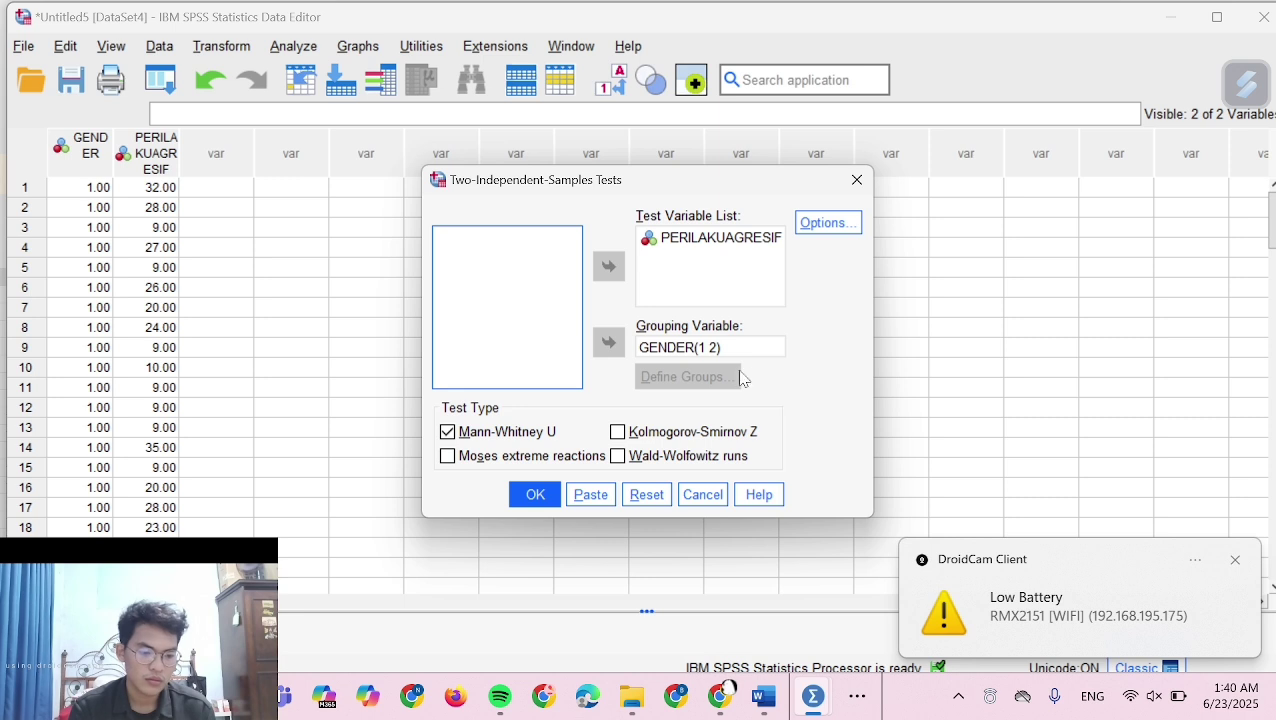
left_click(712, 348)
left_click(712, 348)
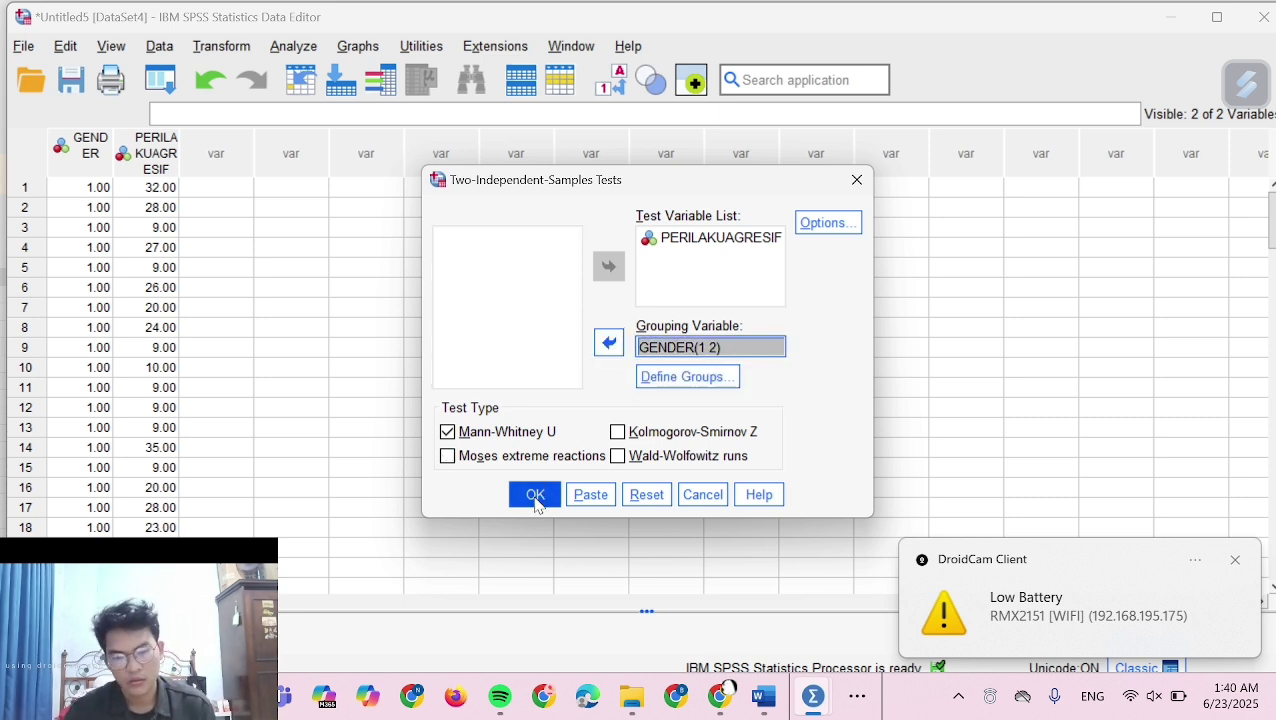
left_click(693, 378)
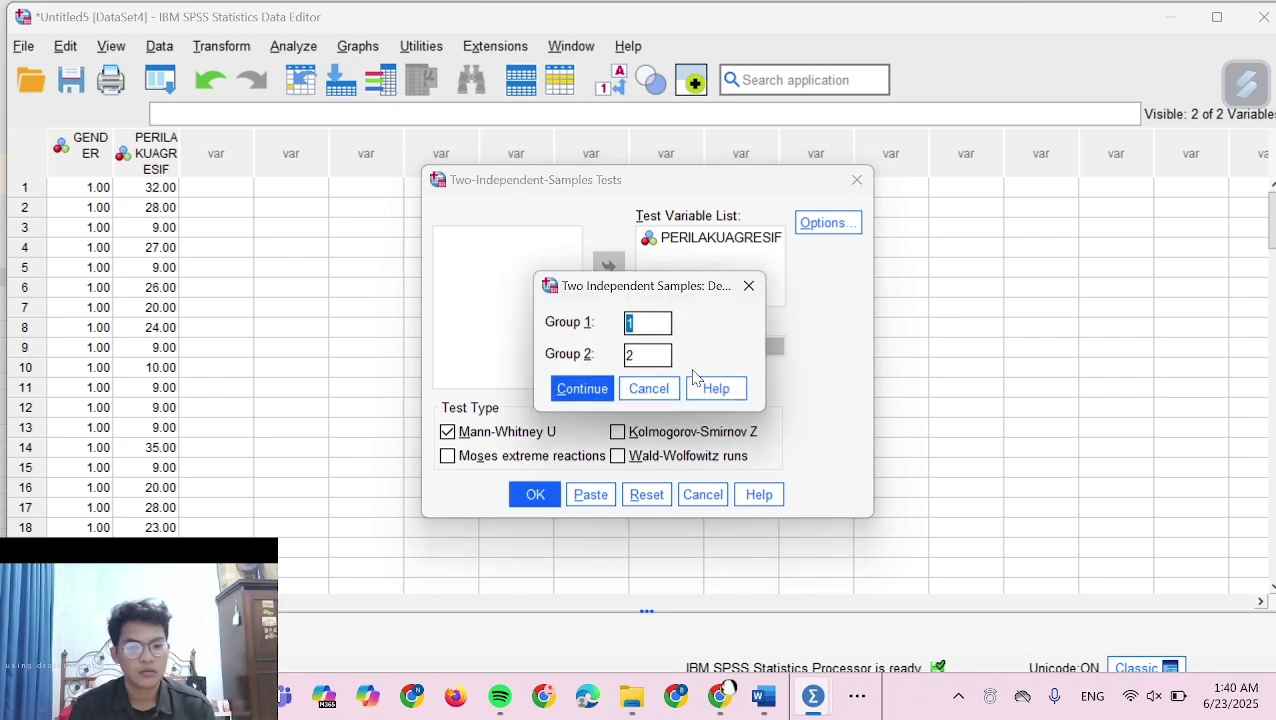
left_click(576, 387)
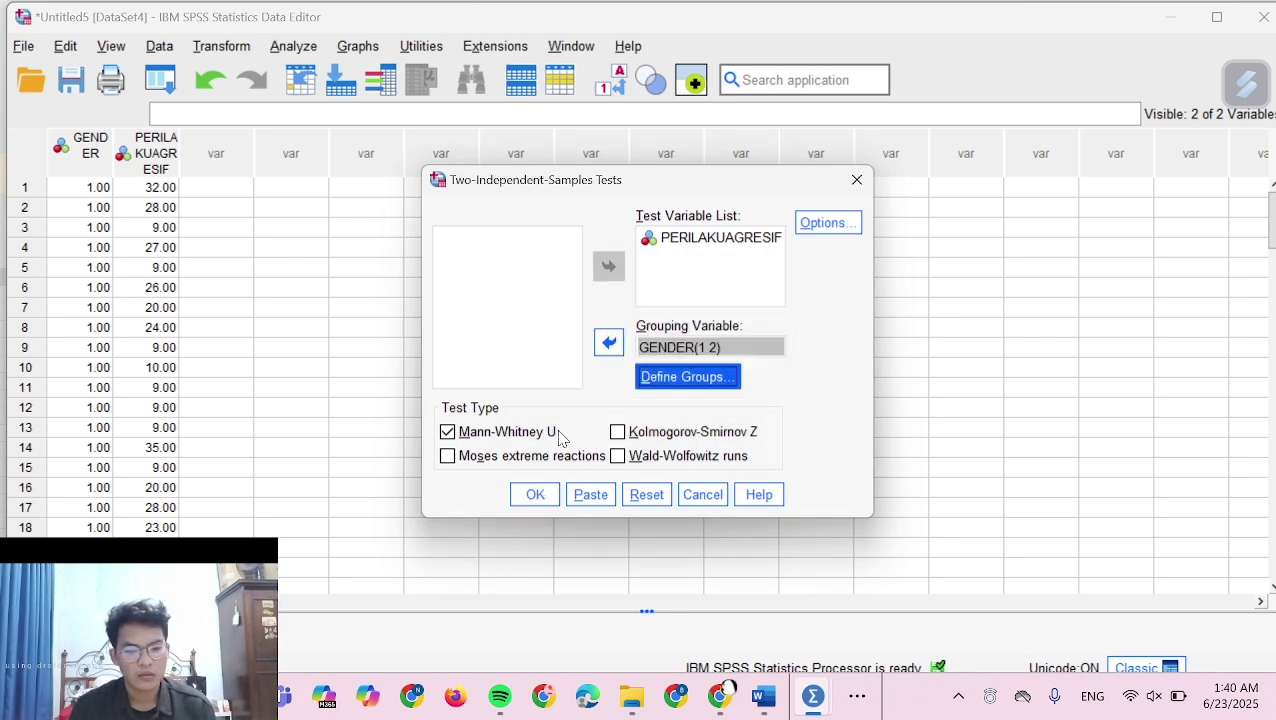
left_click(535, 494)
scroll(532, 494, "down", 1)
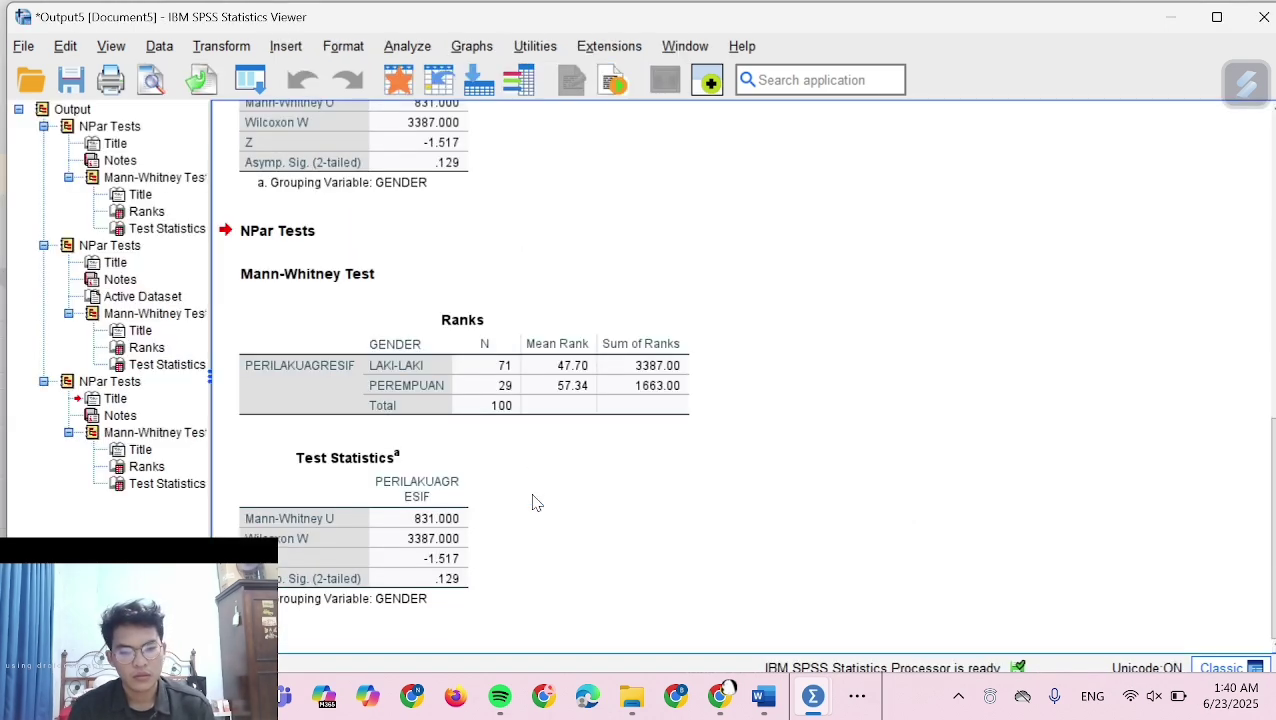
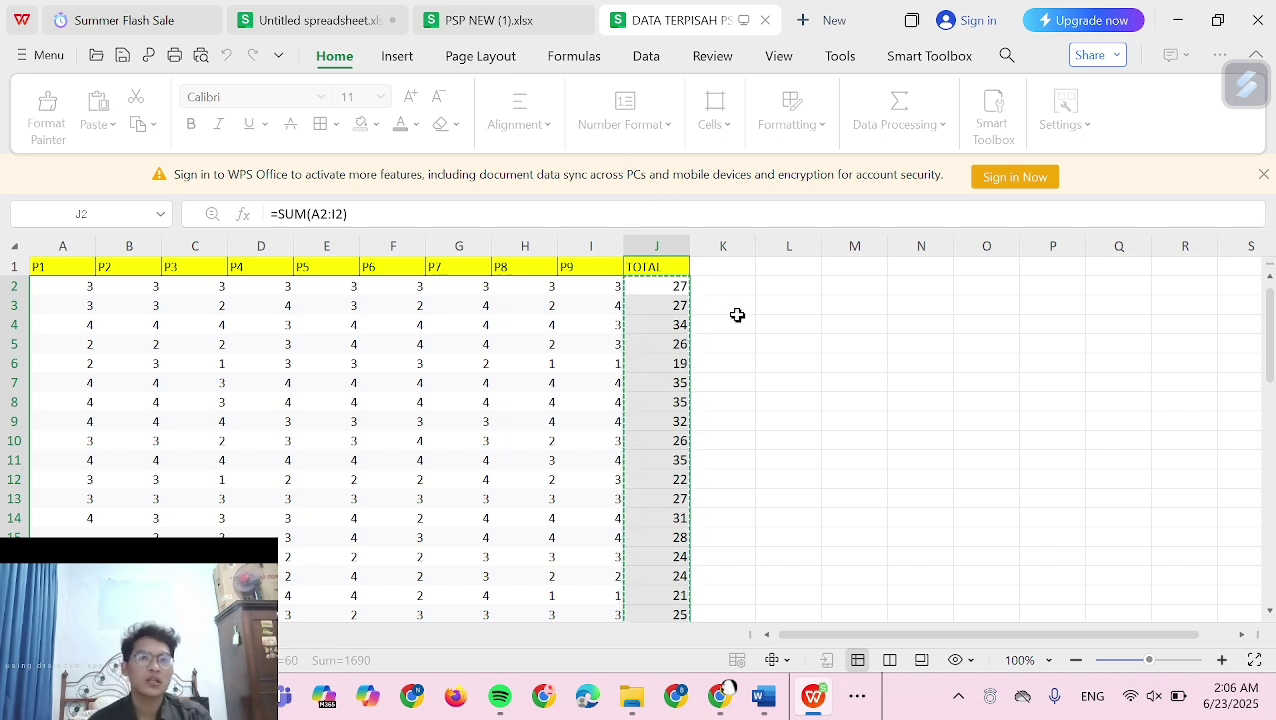
Select and copy the TOTAL scores in cells J2 to J61 of the DATA TERPISAH PSP NEW workbook
left_click(678, 292)
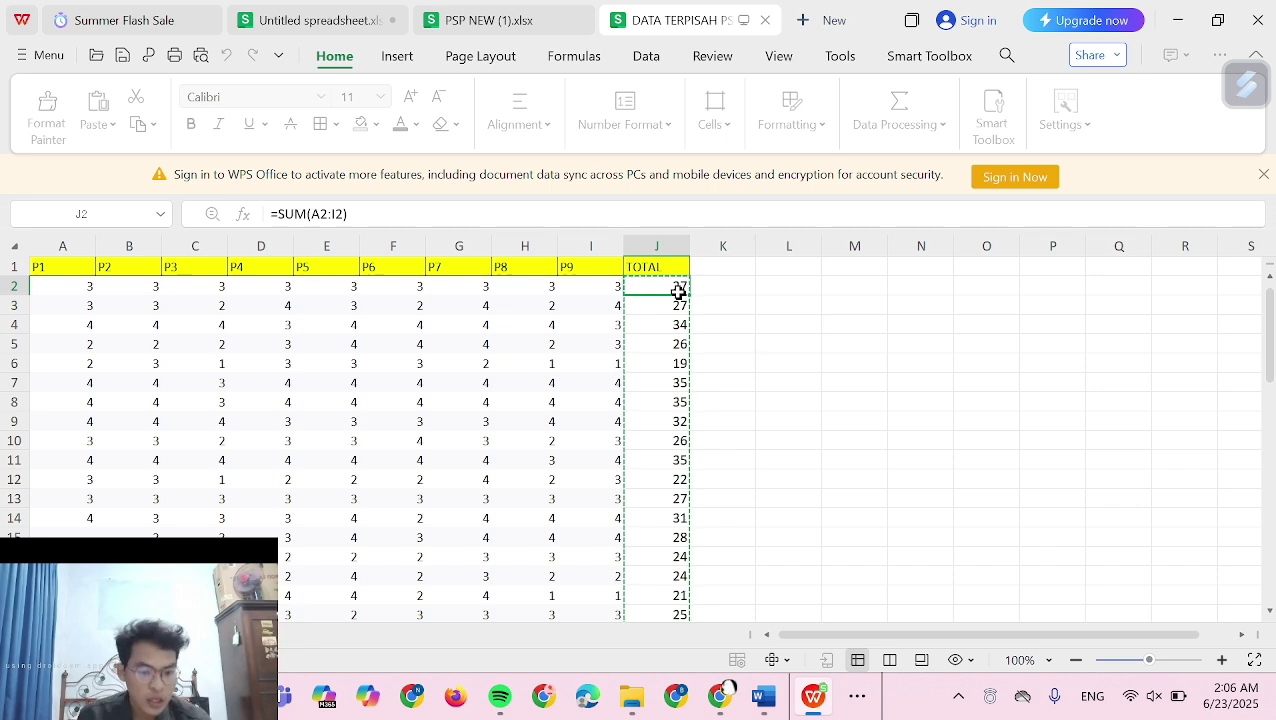
key("shift+Down")
key("shift+Down")
key("shift+Down")
key("shift+Down")
key("shift+Down")
key("shift+Down")
key("shift+Down")
key("shift+Down")
key("shift+Down")
key("shift+Down")
key("shift+Down")
key("shift+Down")
key("shift+Down")
key("shift+Down")
key("shift+Down")
key("shift+Down")
key("shift+Down")
key("shift+Down")
key("shift+Down")
key("shift+Down")
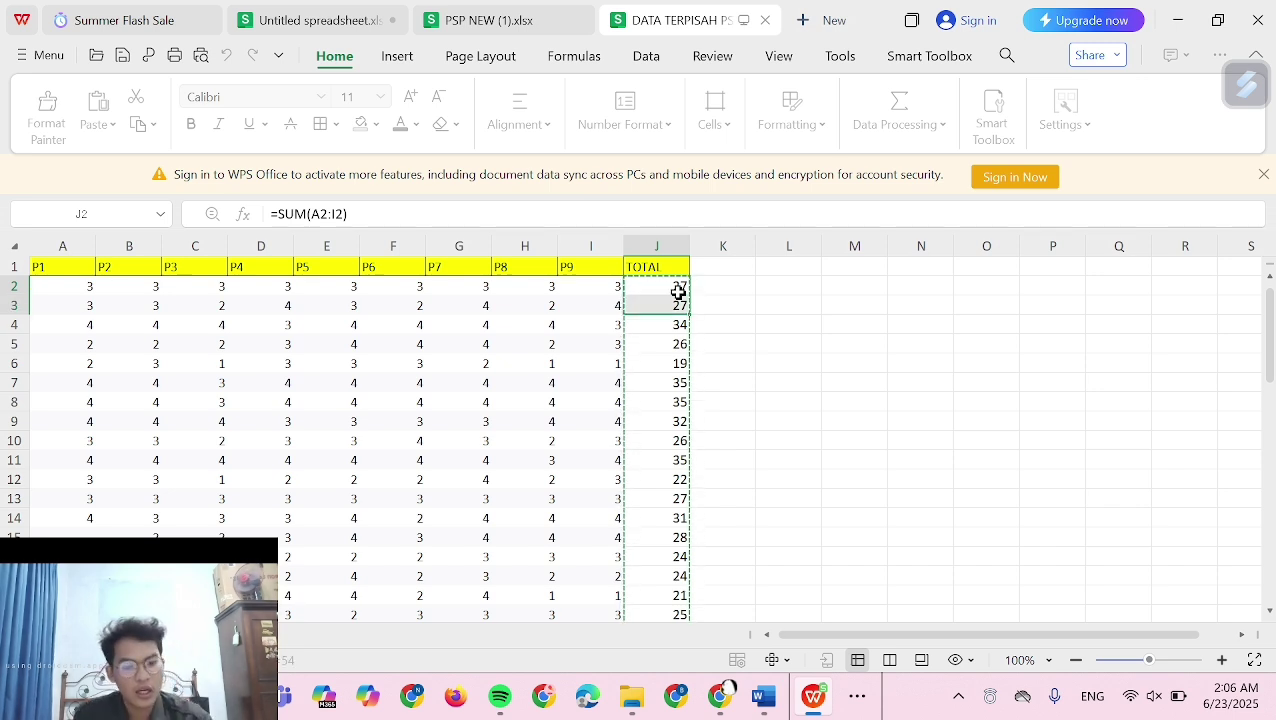
key("shift+Down")
key("shift+Down")
key("shift+Down")
key("shift+Down")
key("shift+Down")
key("shift+Down")
key("shift+Down")
key("shift+Down")
key("shift+Down")
key("shift+Down")
key("shift+Down")
key("shift+Down")
key("shift+Down")
key("shift+Down")
key("shift+Down")
key("shift+Down")
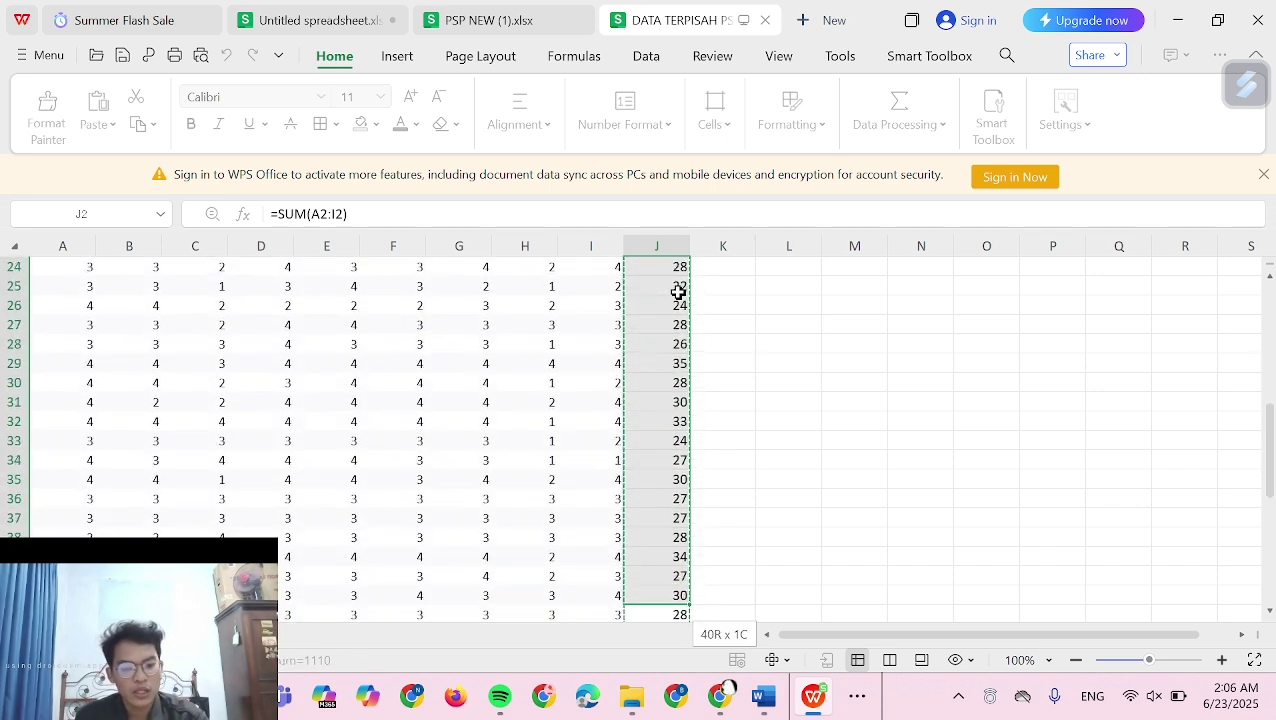
key("shift+Down")
key("shift+Down")
key("shift+Down")
key("shift+Down")
key("shift+Down")
key("shift+Down")
key("shift+Down")
key("shift+Down")
key("shift+Down")
key("shift+Down")
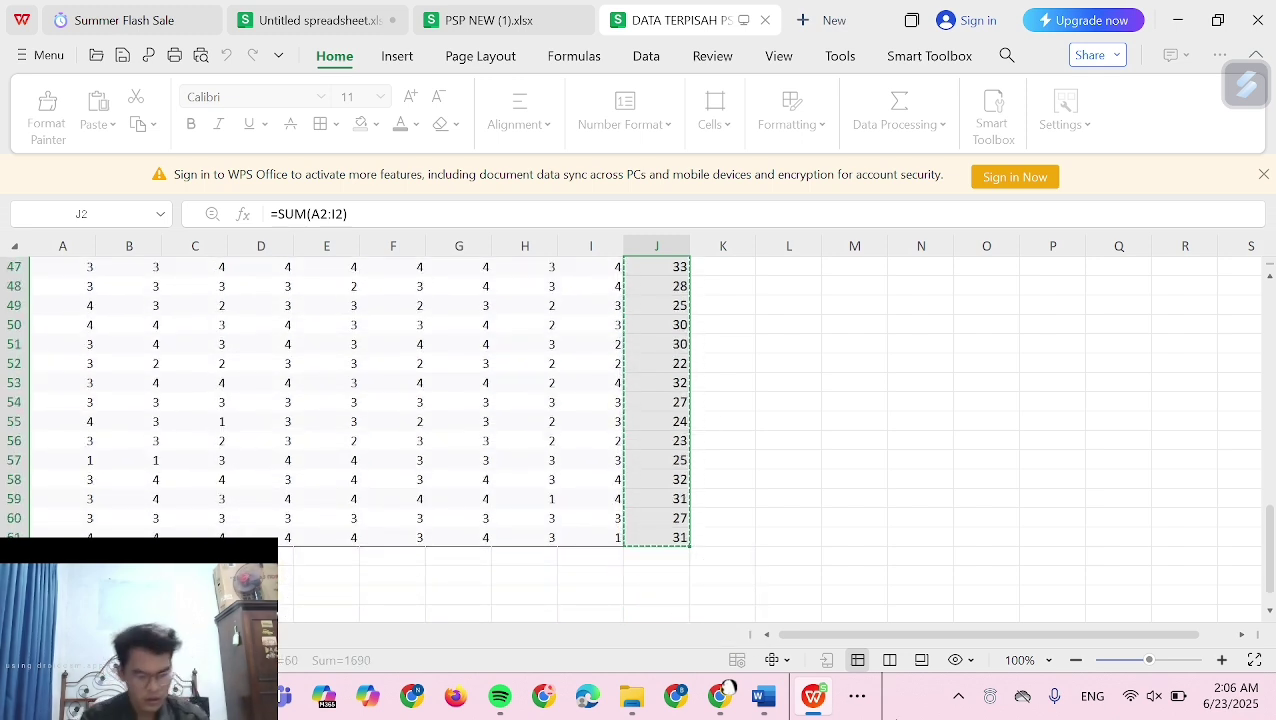
Switch to the Untitled6 dataset in SPSS and paste the copied totals into the second column from row 1
left_click(869, 712)
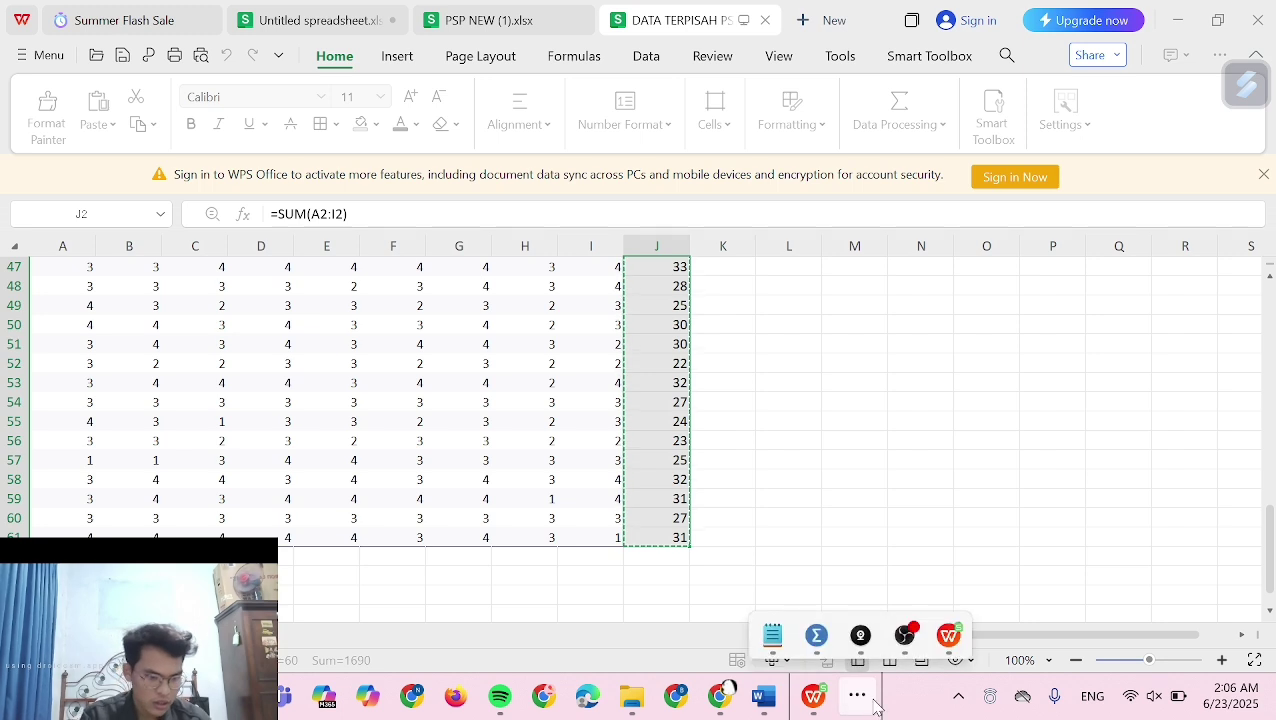
mouse_move(822, 645)
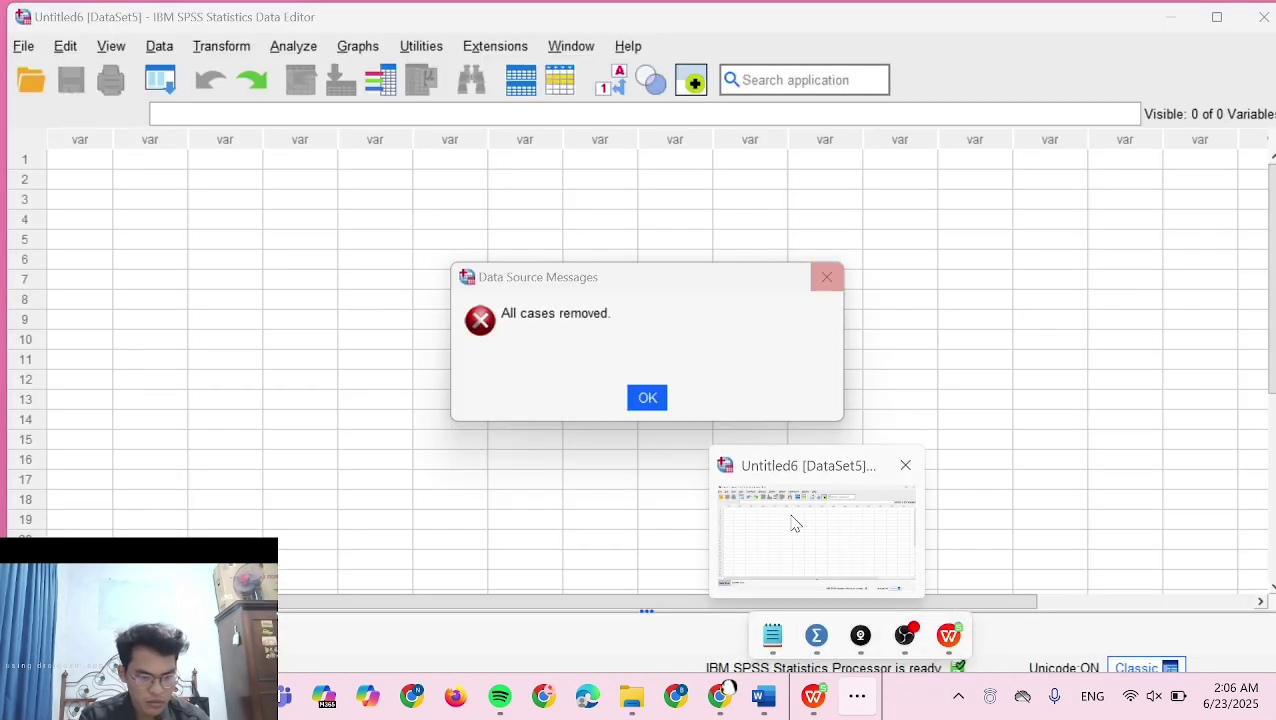
left_click(794, 526)
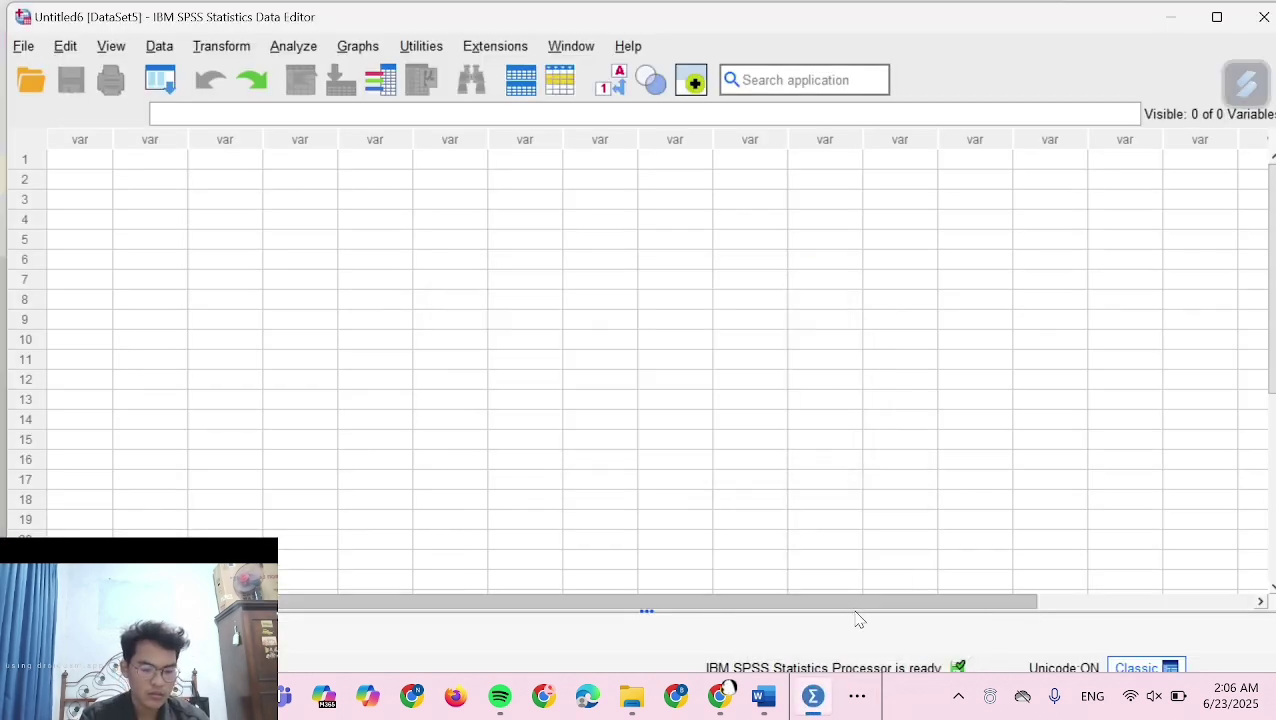
left_click(174, 166)
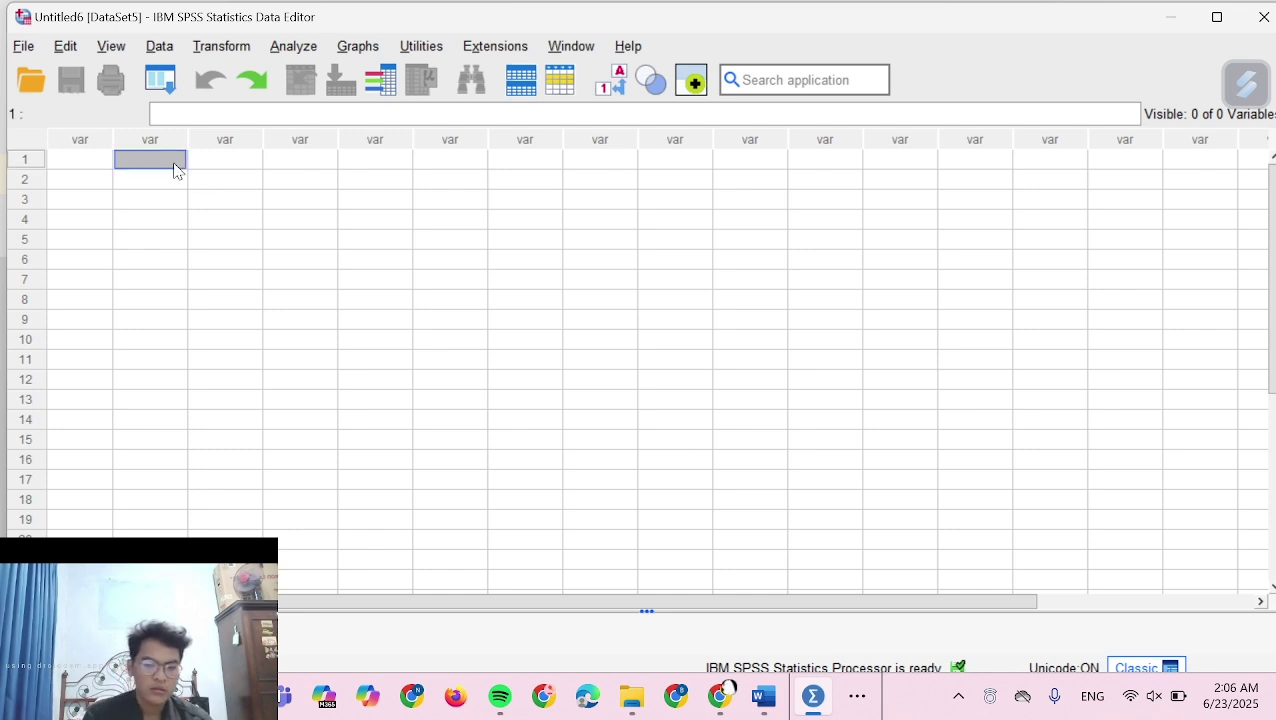
key("ctrl+v")
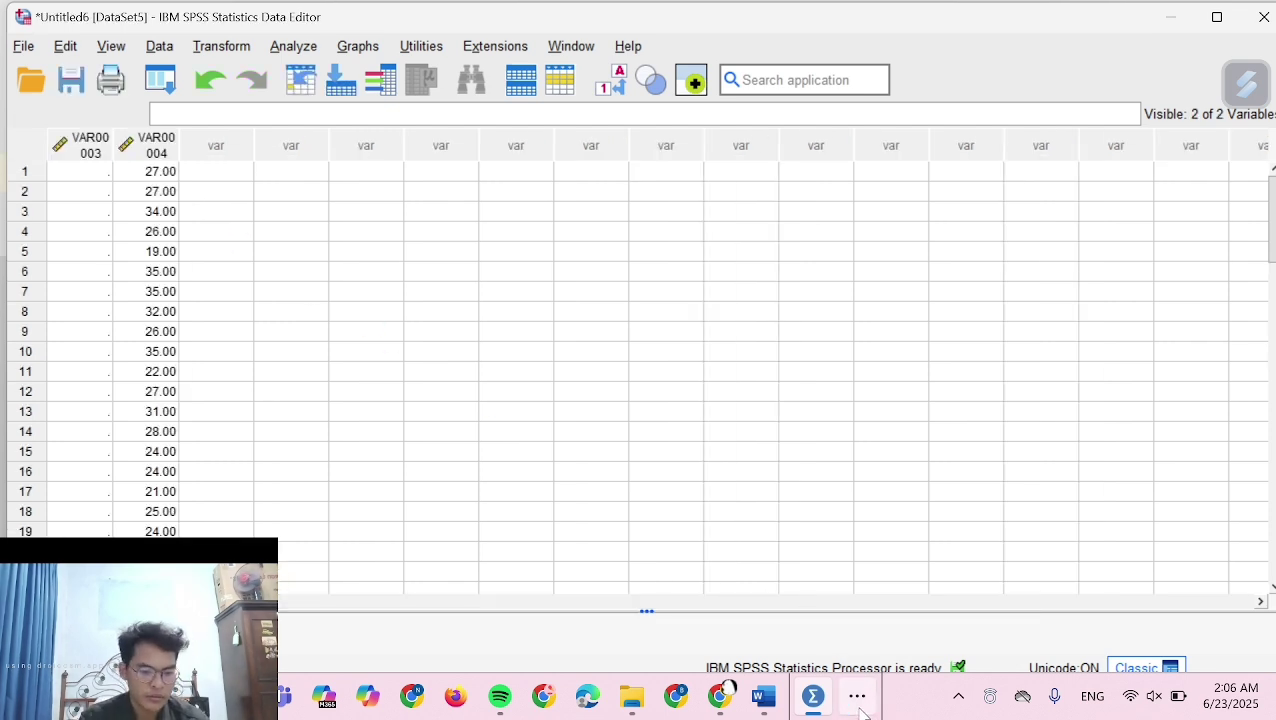
Switch to the PSP NEW (1).xlsx workbook in WPS Office
left_click(857, 699)
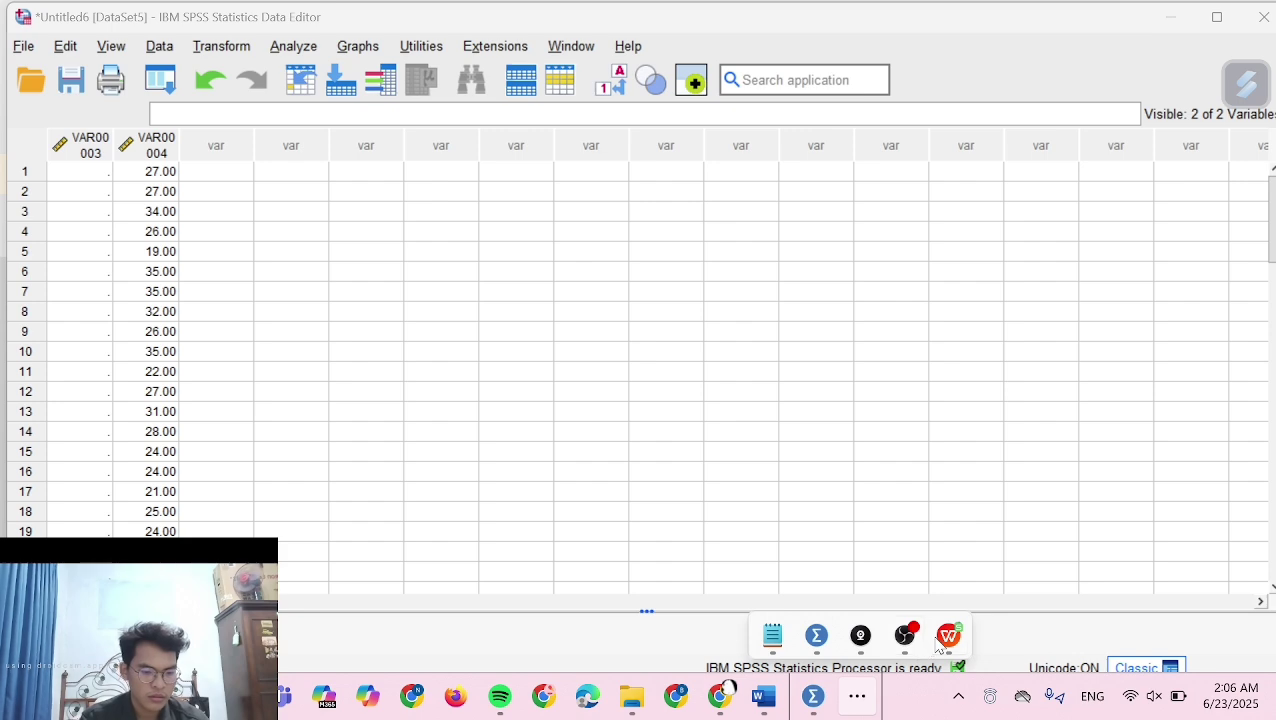
left_click(946, 637)
left_click(527, 10)
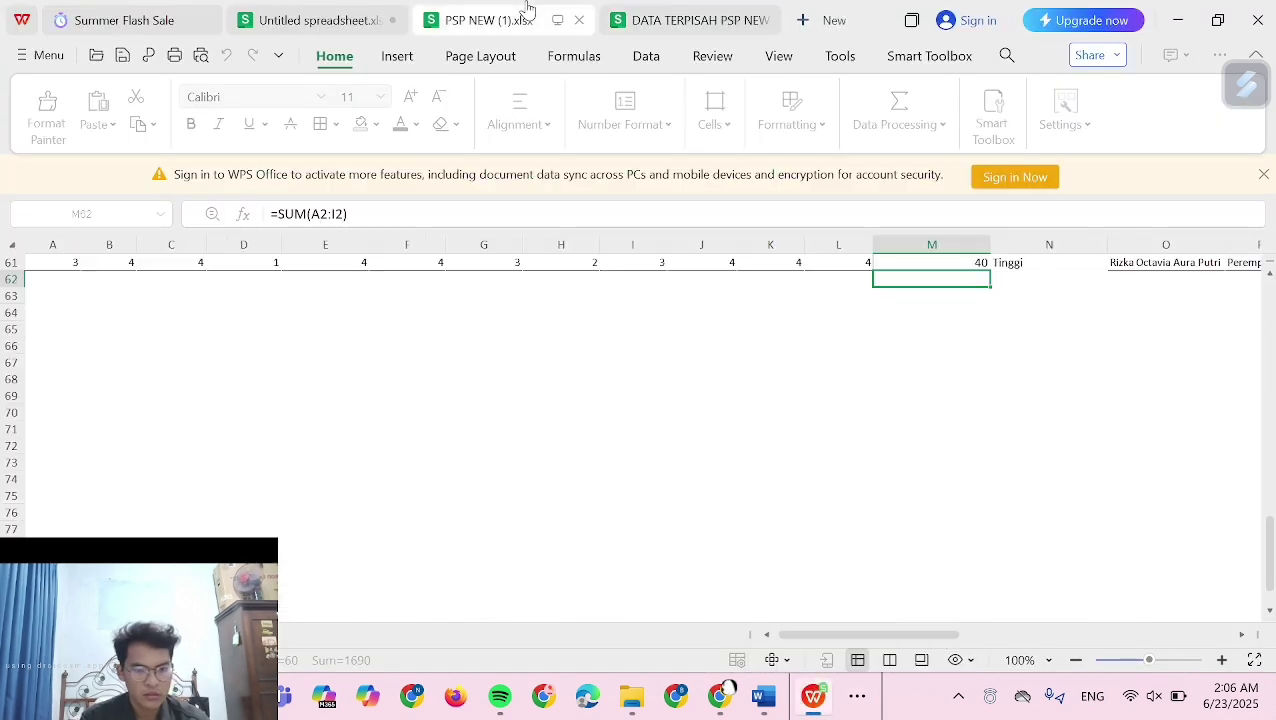
scroll(616, 446, "down", 2)
scroll(616, 446, "up", 20)
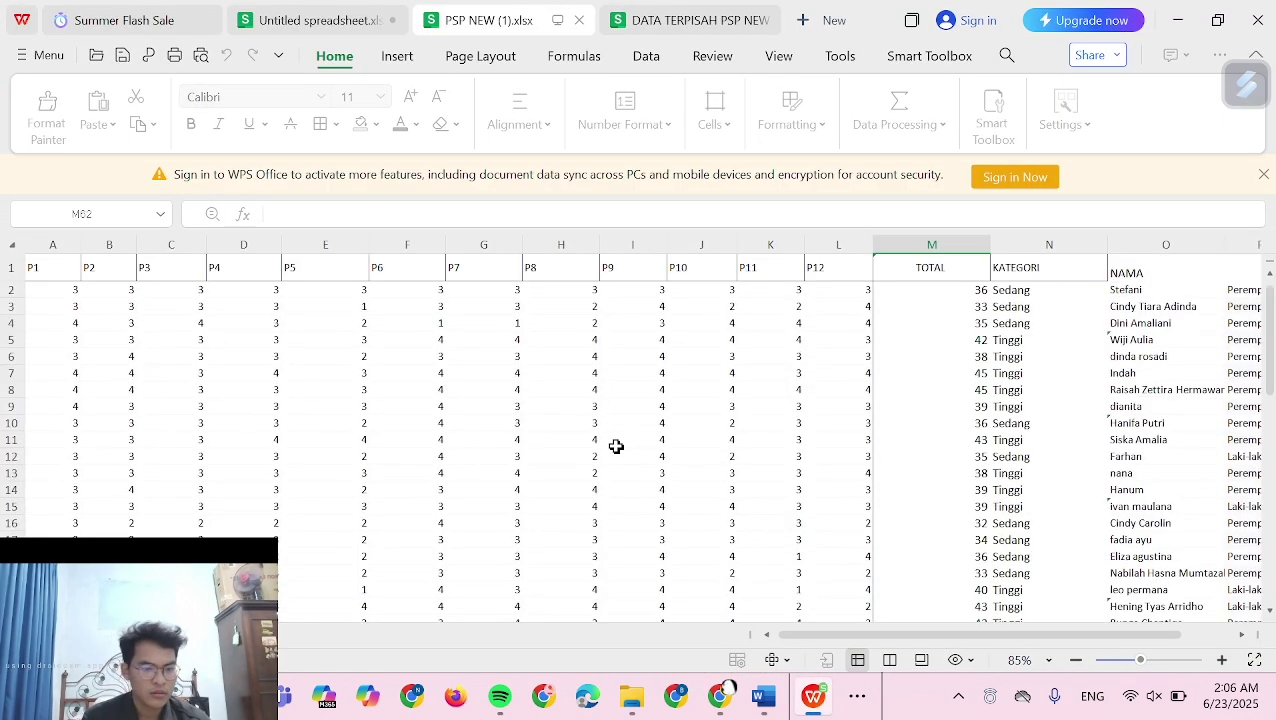
Select and copy the TOTAL scores in cells M2 to M61 of the PSP NEW (1).xlsx workbook
left_click(889, 293)
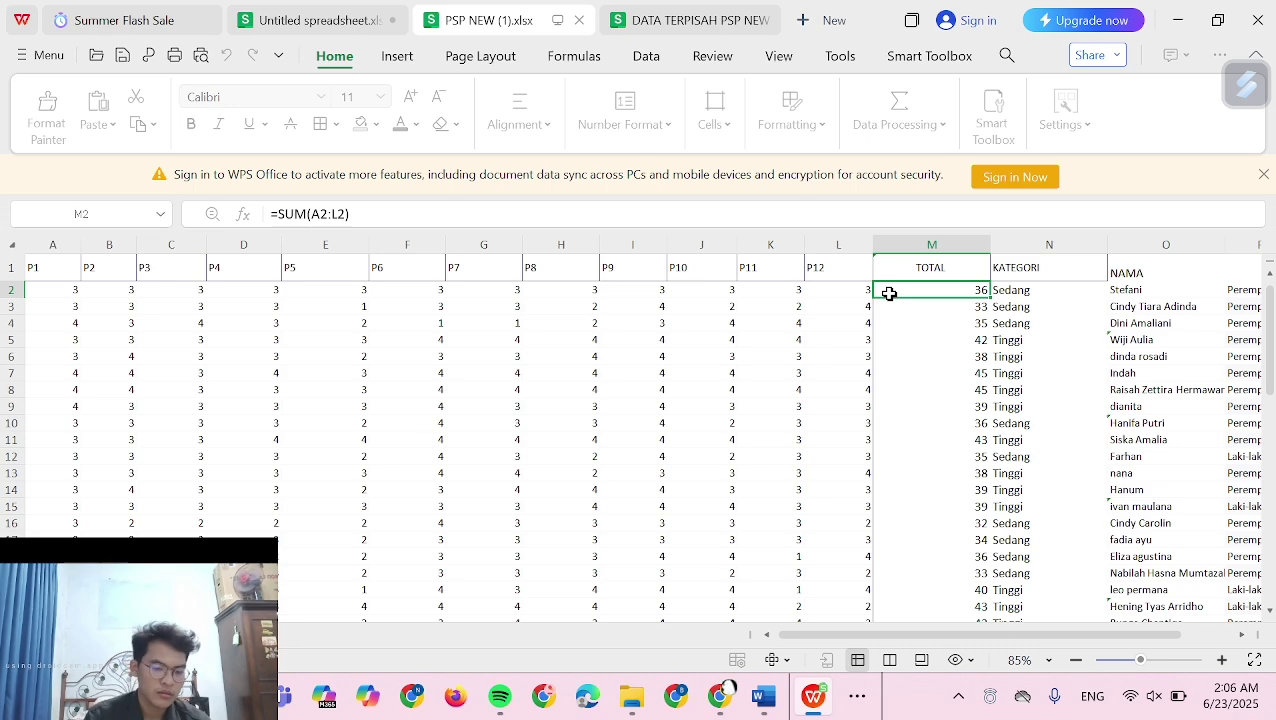
key("shift+Down")
key("shift+Down")
key("shift+Down")
key("shift+Down")
key("shift+Down")
key("shift+Down")
key("shift+Down")
key("shift+Down")
key("shift+Down")
key("shift+Down")
key("shift+Down")
key("shift+Down")
key("shift+Down")
key("shift+Down")
key("shift+Down")
key("shift+Down")
key("shift+Down")
key("shift+Down")
key("shift+Down")
key("shift+Down")
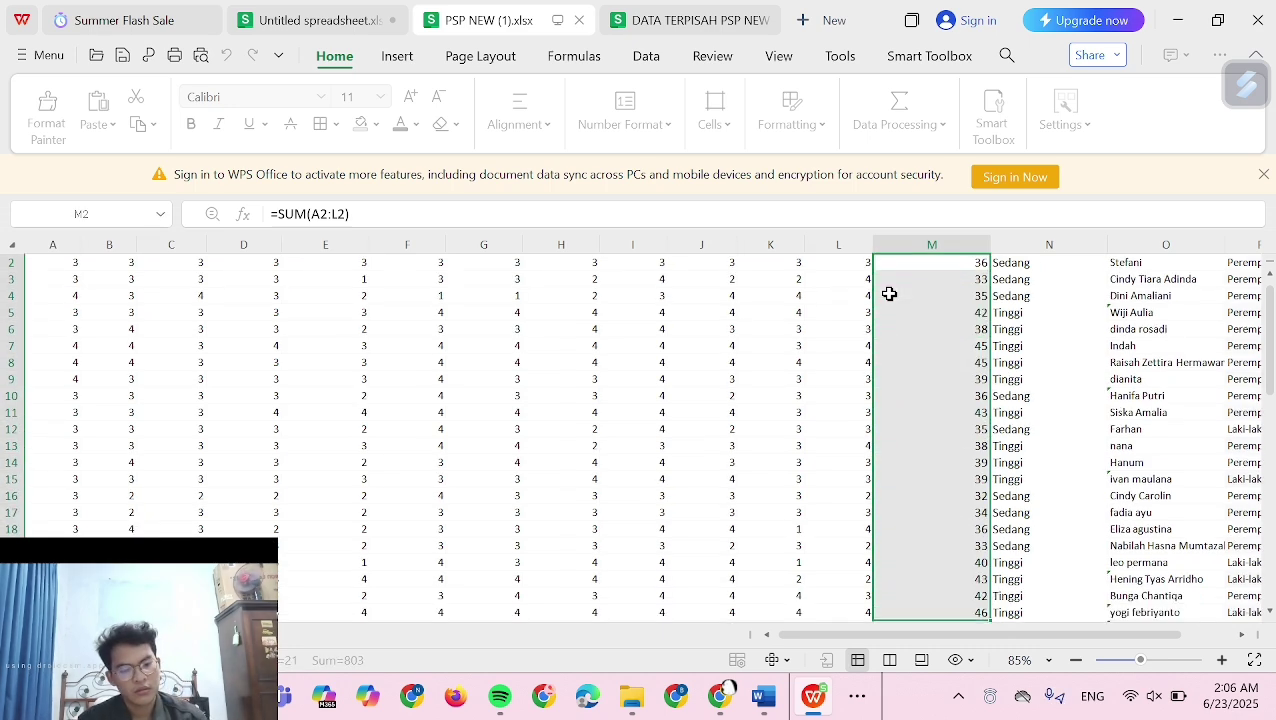
key("shift+Down")
key("shift+Down")
key("shift+Down")
key("shift+Down")
key("shift+Down")
key("shift+Down")
key("shift+Down")
key("shift+Down")
key("shift+Down")
key("shift+Down")
key("shift+Down")
key("shift+Down")
key("shift+Down")
key("shift+Down")
key("shift+Down")
key("shift+Down")
key("shift+Down")
key("shift+Down")
key("shift+Down")
key("shift+Down")
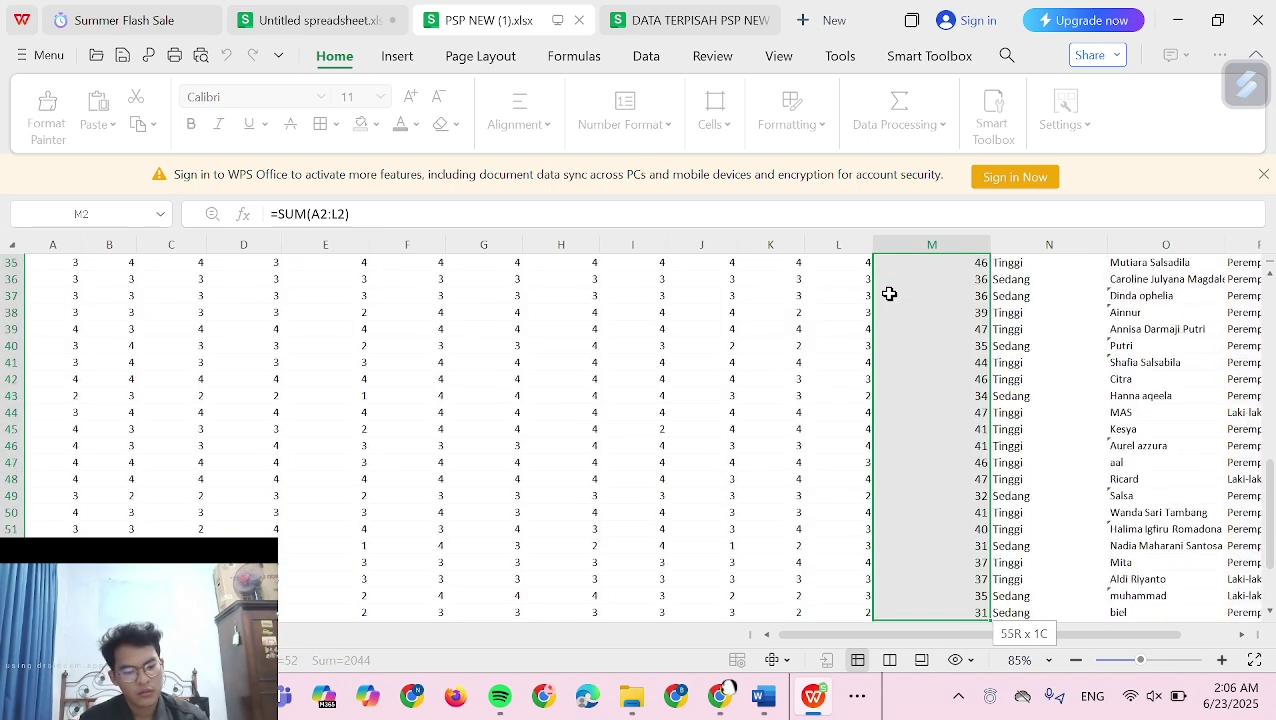
key("shift+Up")
key("shift+Up")
key("shift+Up")
key("shift+Up")
key("shift+Up")
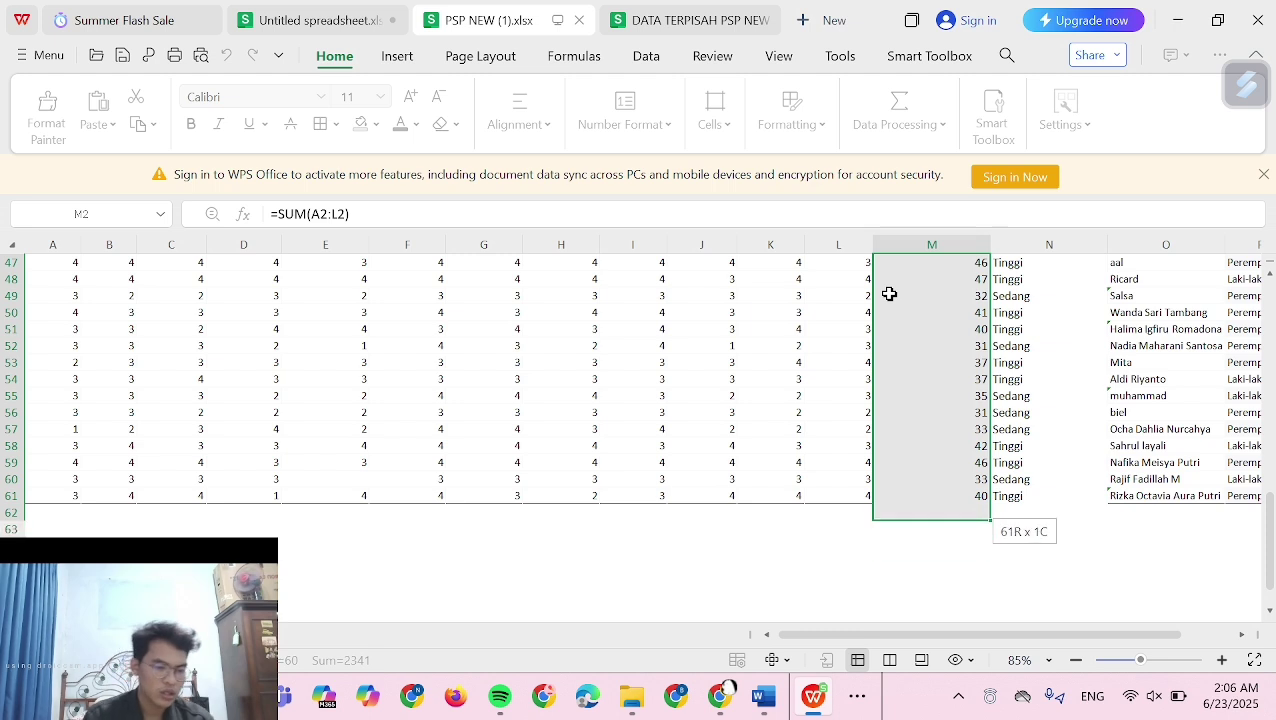
key("ctrl+c")
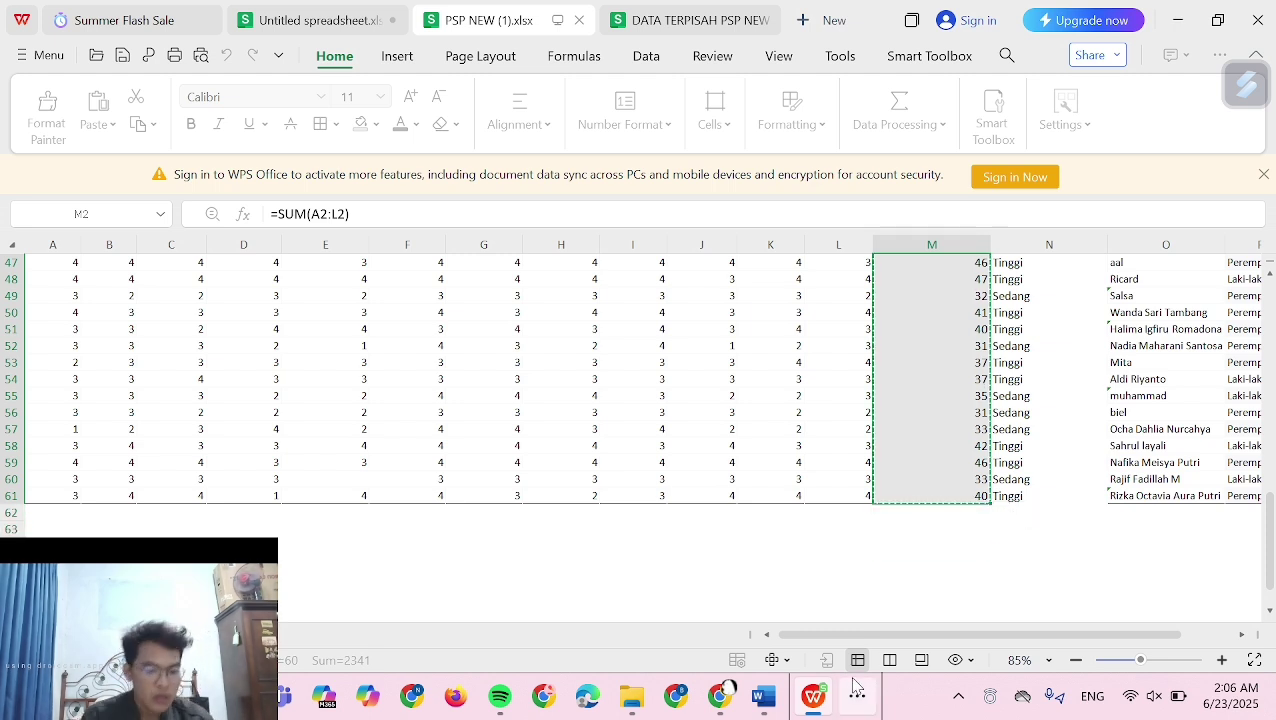
Switch to the Untitled6 dataset in SPSS and paste the copied totals into the first column from row 1
left_click(856, 694)
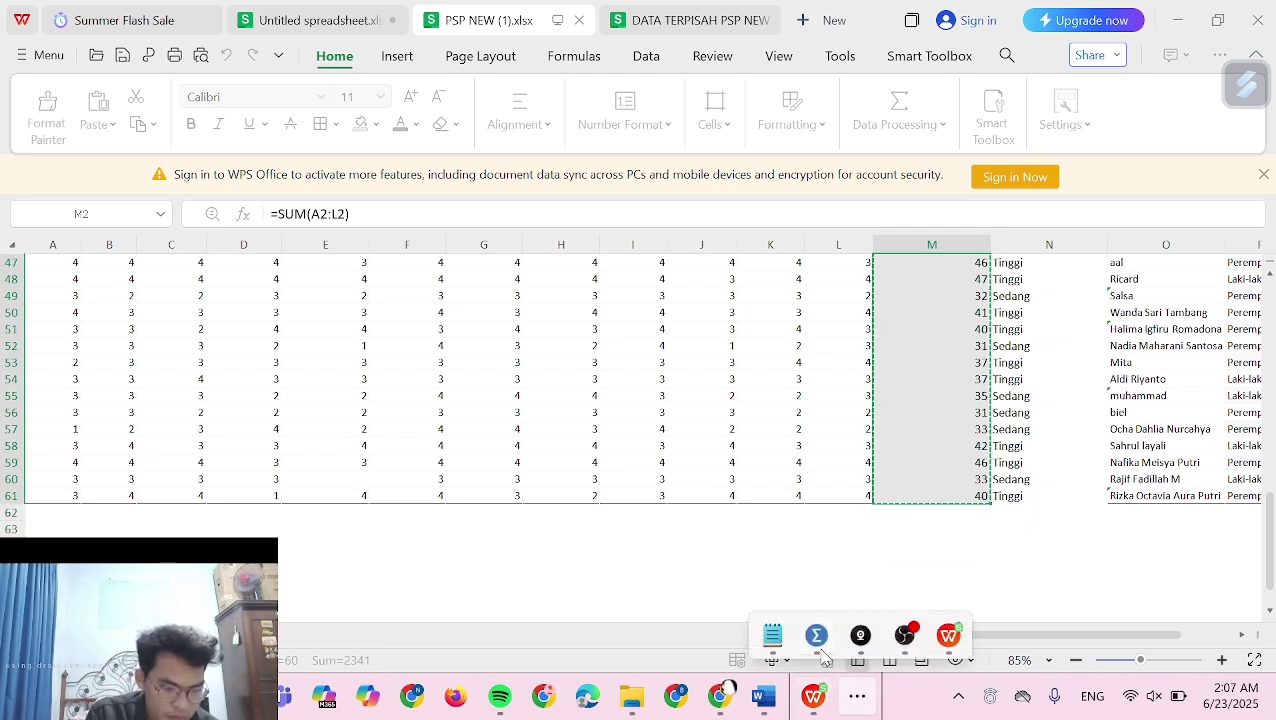
left_click(815, 652)
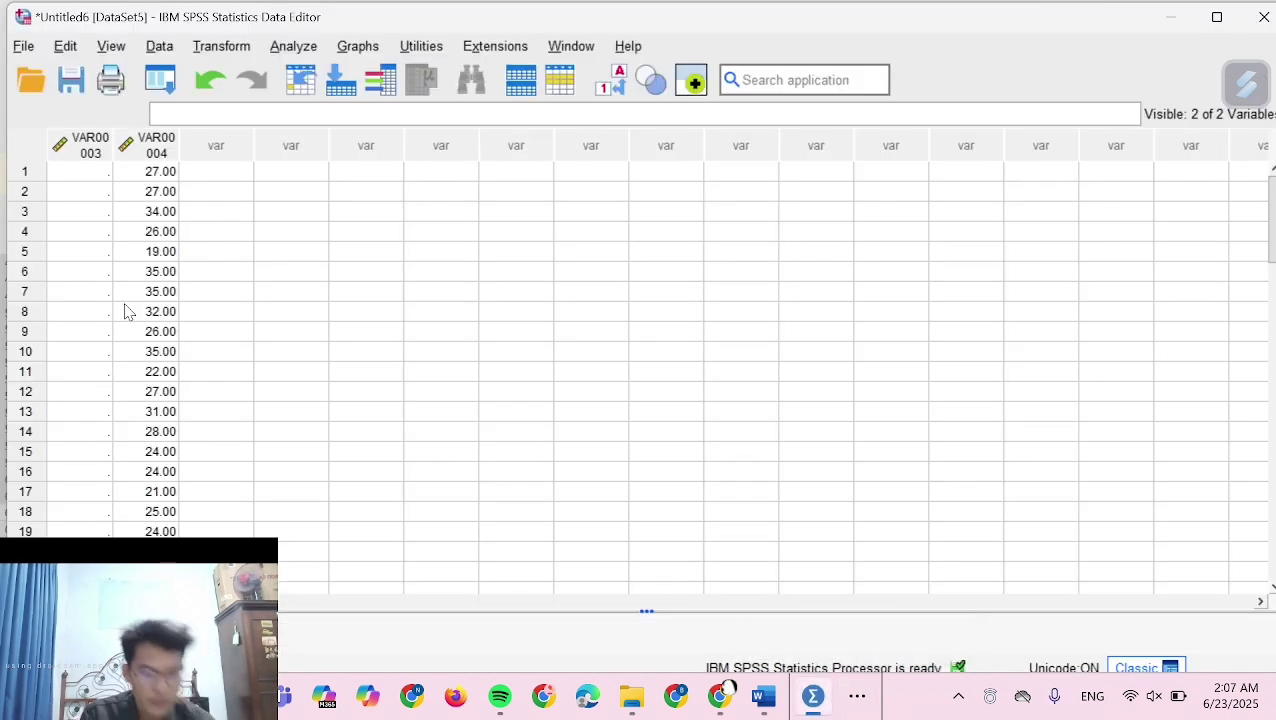
left_click(77, 175)
key("ctrl+v")
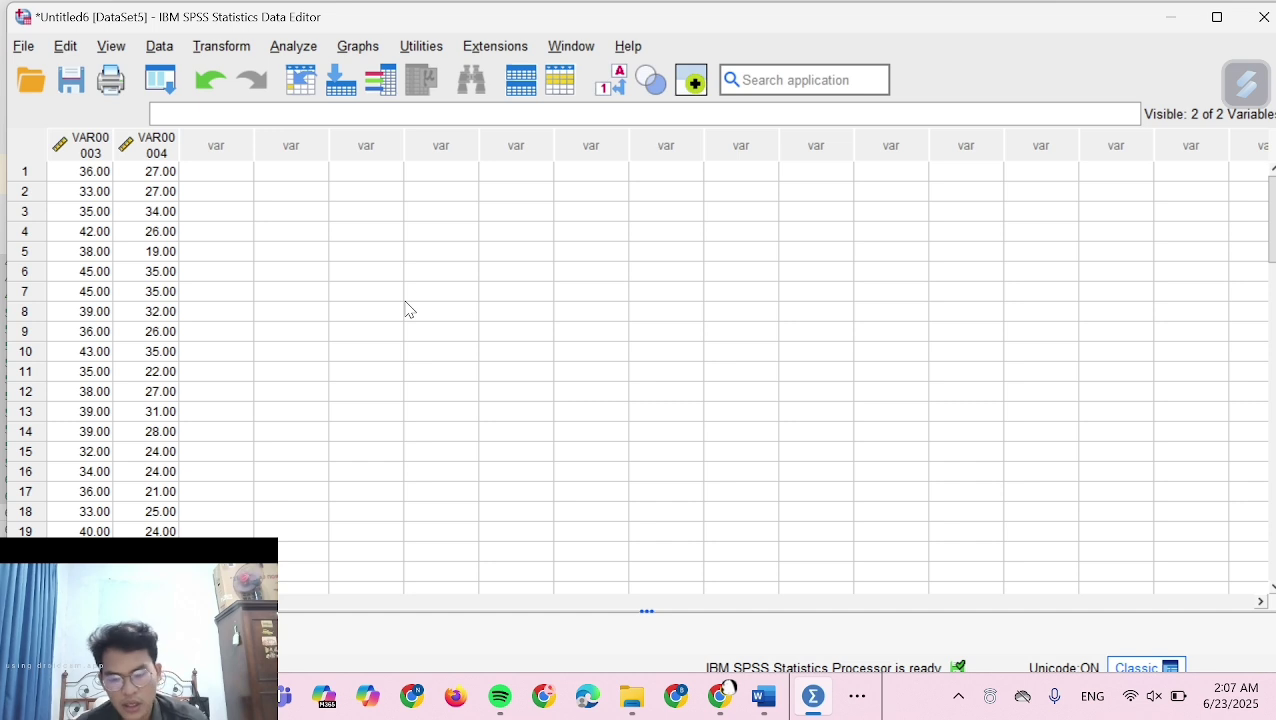
Run a linear regression with VAR00003 as the dependent variable and VAR00004 as the independent variable, using the Enter method
left_click(296, 47)
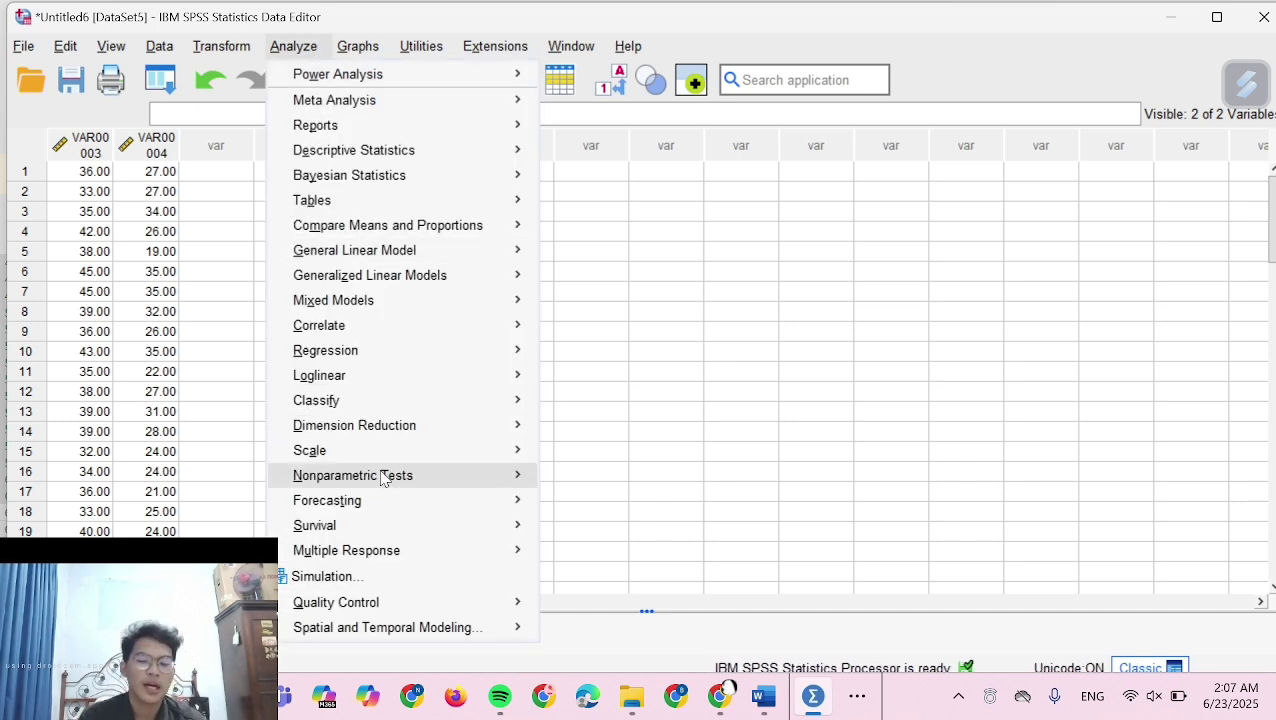
mouse_move(383, 480)
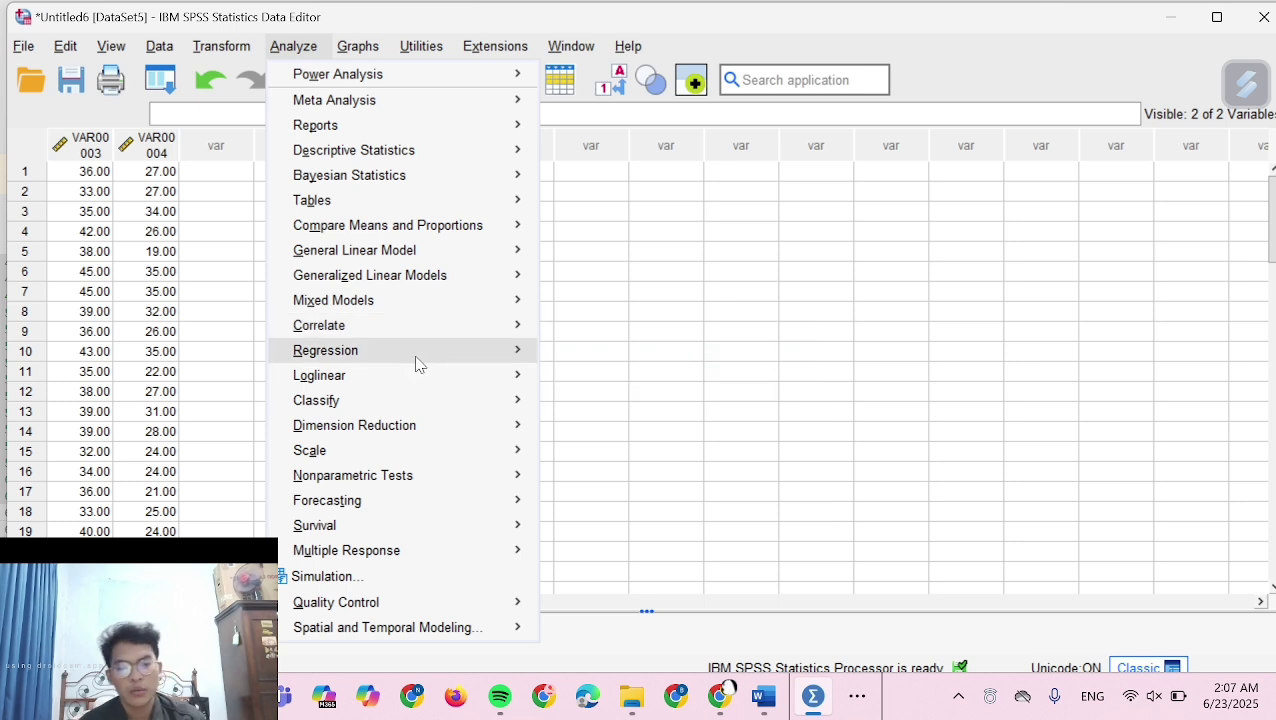
mouse_move(416, 357)
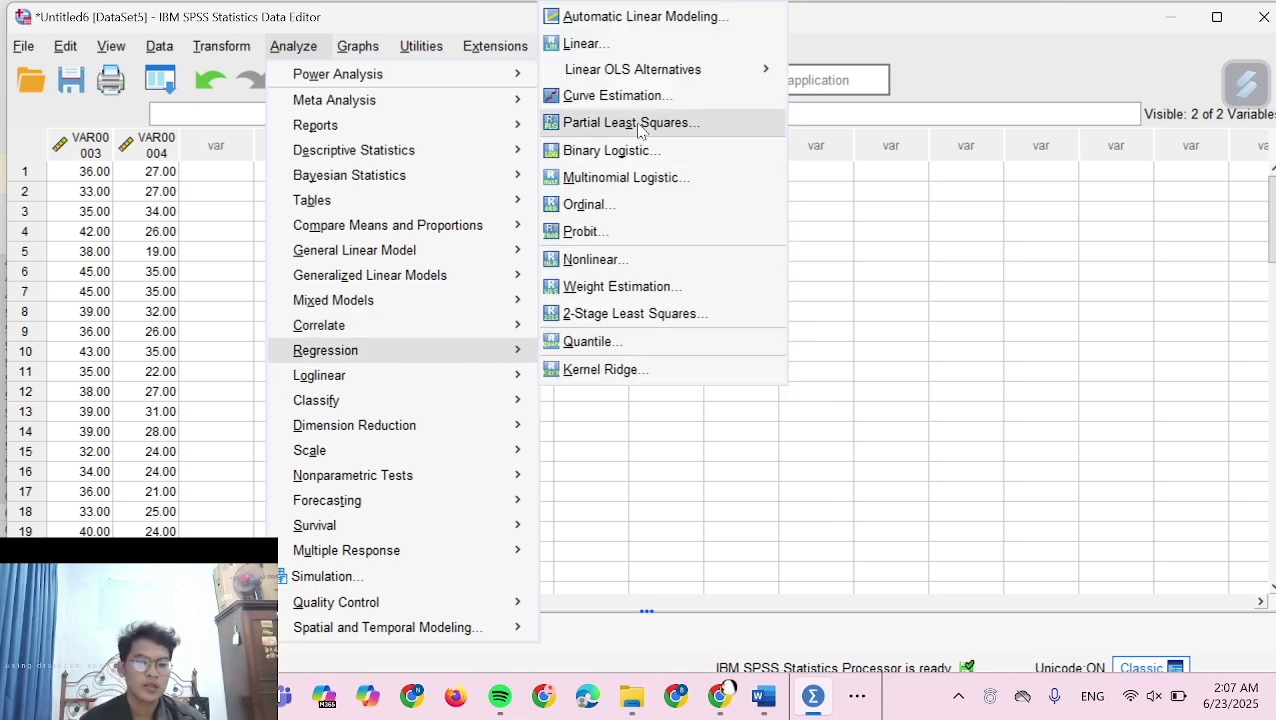
left_click(597, 52)
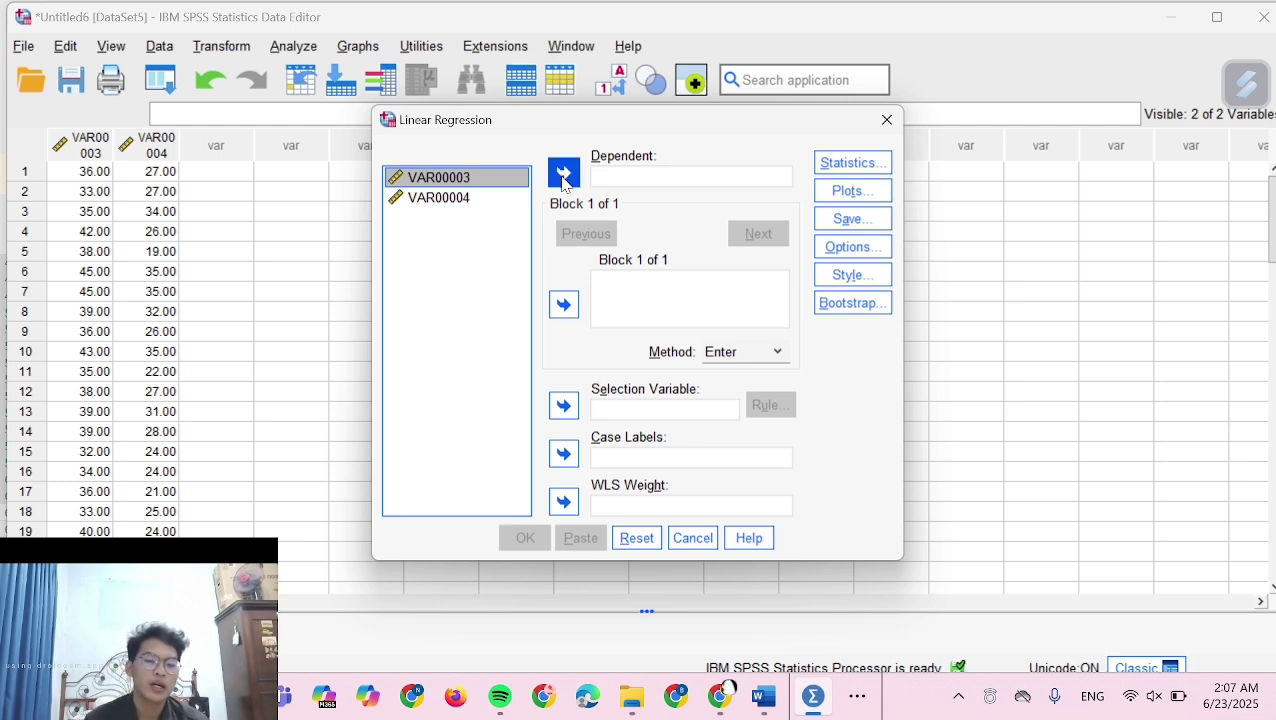
left_click(563, 176)
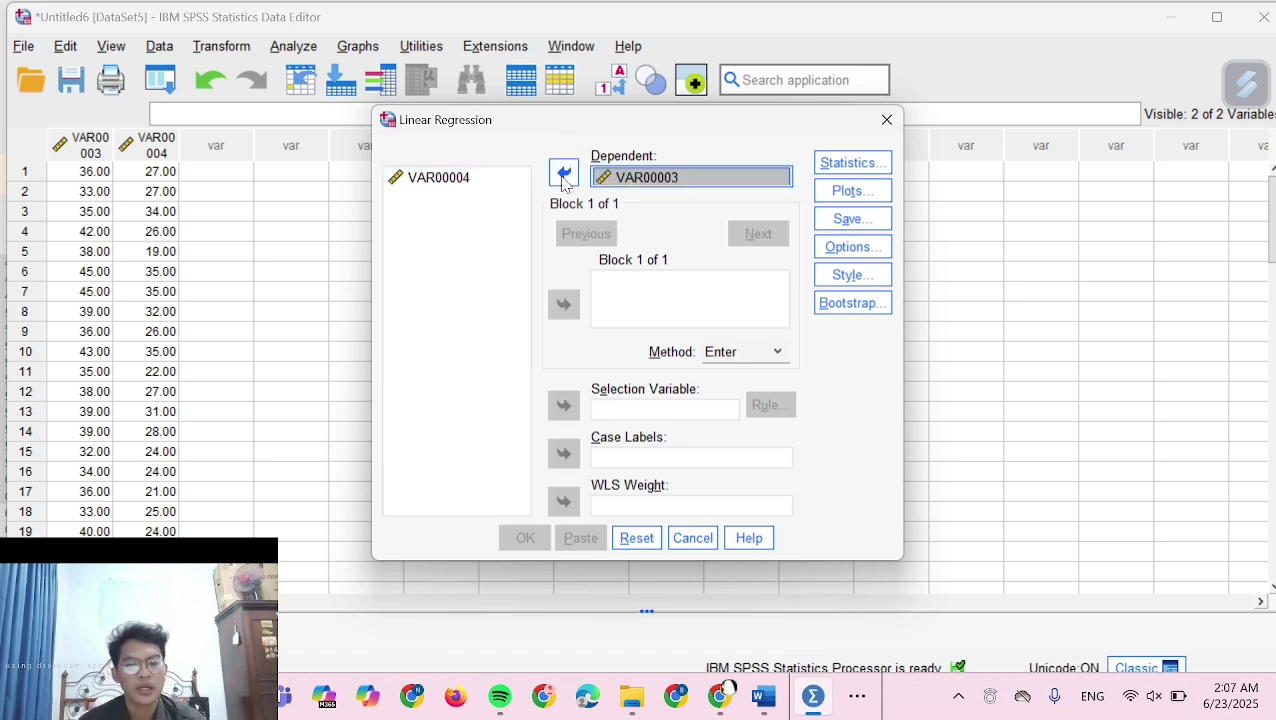
left_click(480, 182)
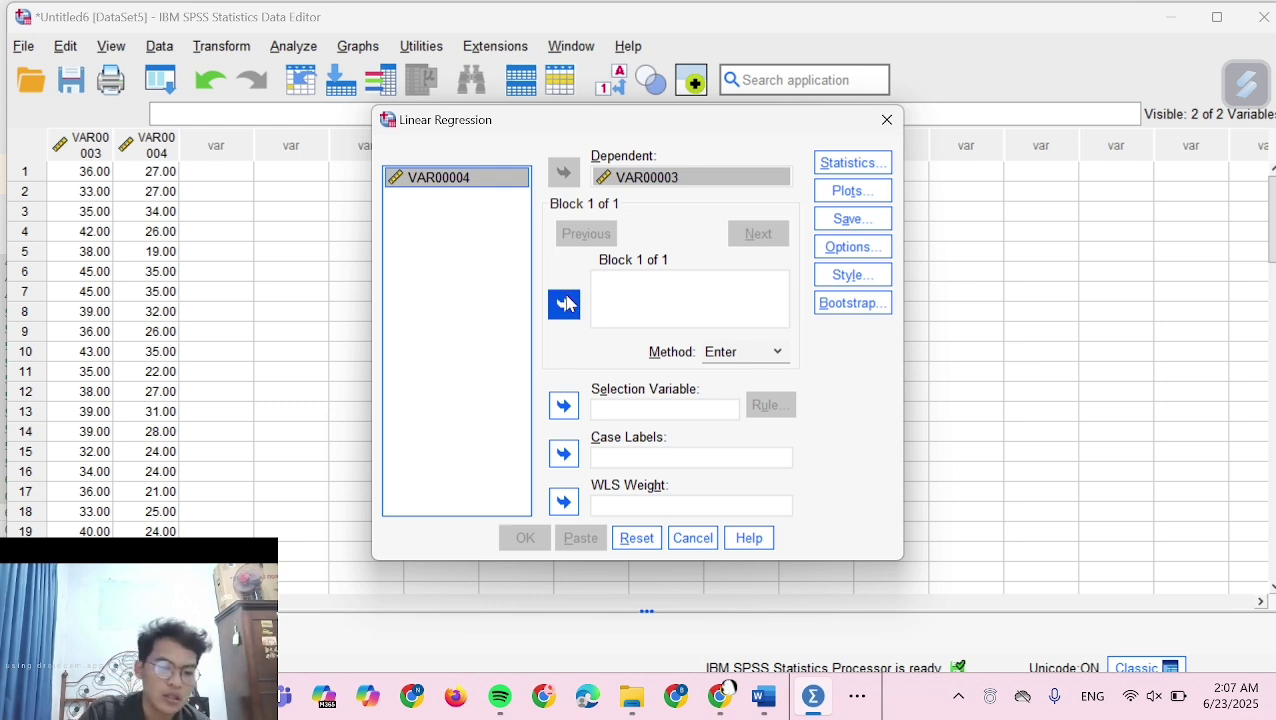
left_click(564, 304)
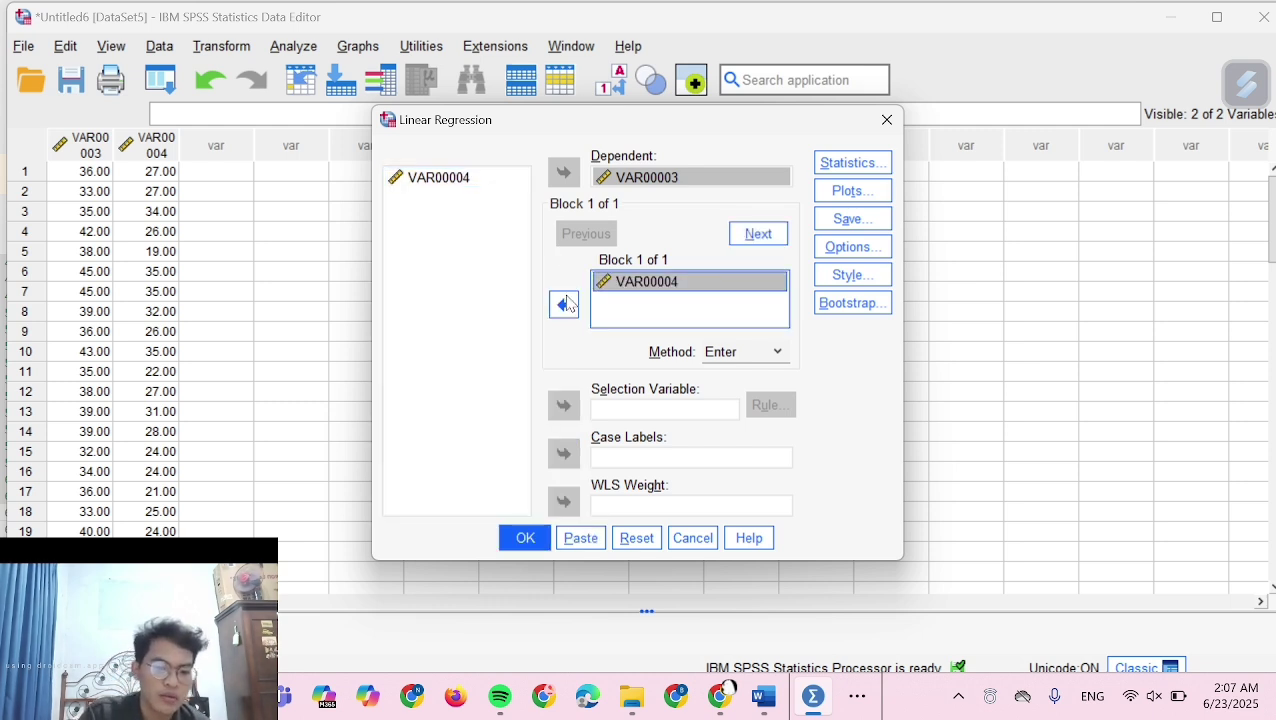
left_click(524, 538)
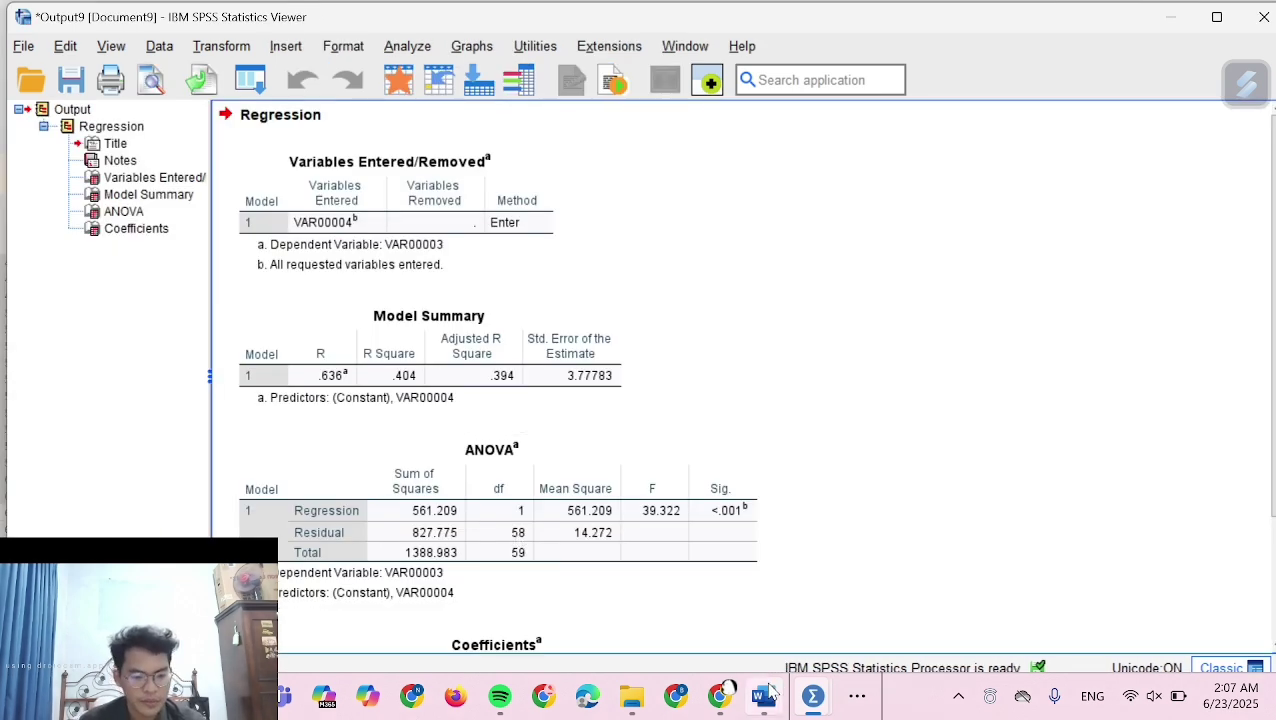
Switch to the PROPOSAL APLIKOM (FIKS) document in Word and review the regression write-up covering Model Summary, ANOVA and Coefficients
mouse_move(770, 690)
left_click(778, 645)
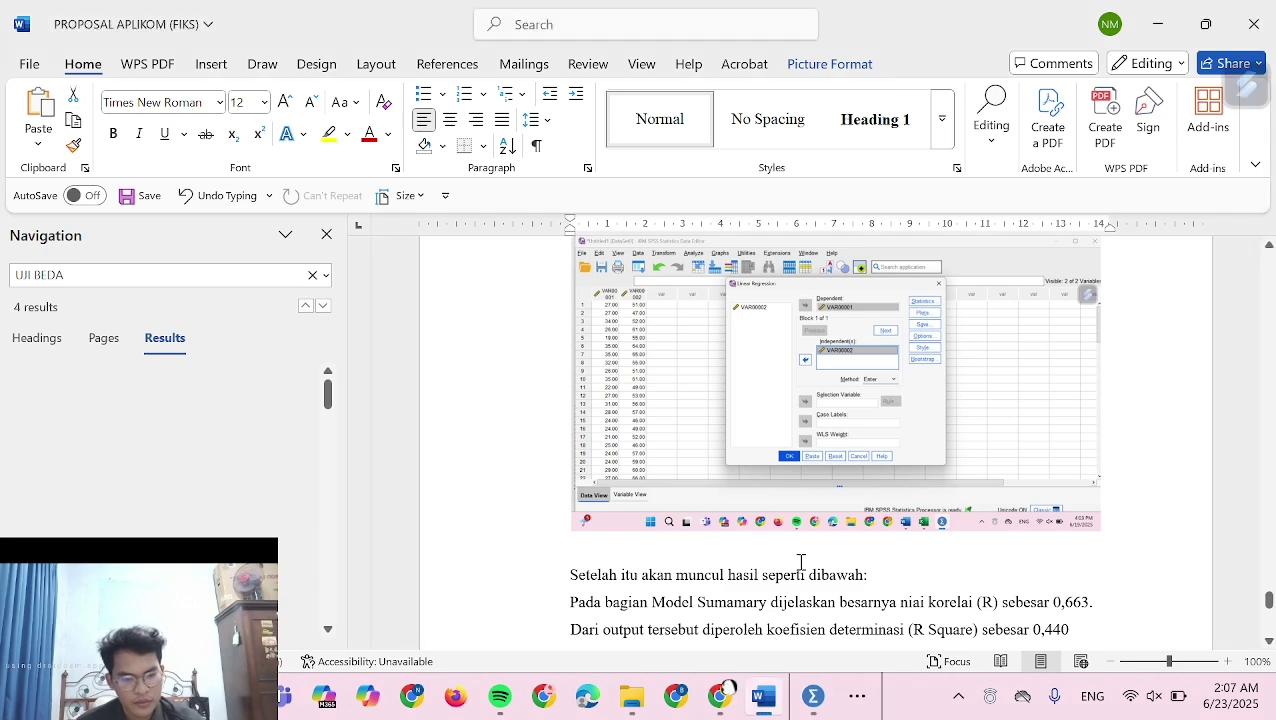
scroll(834, 530, "down", 3)
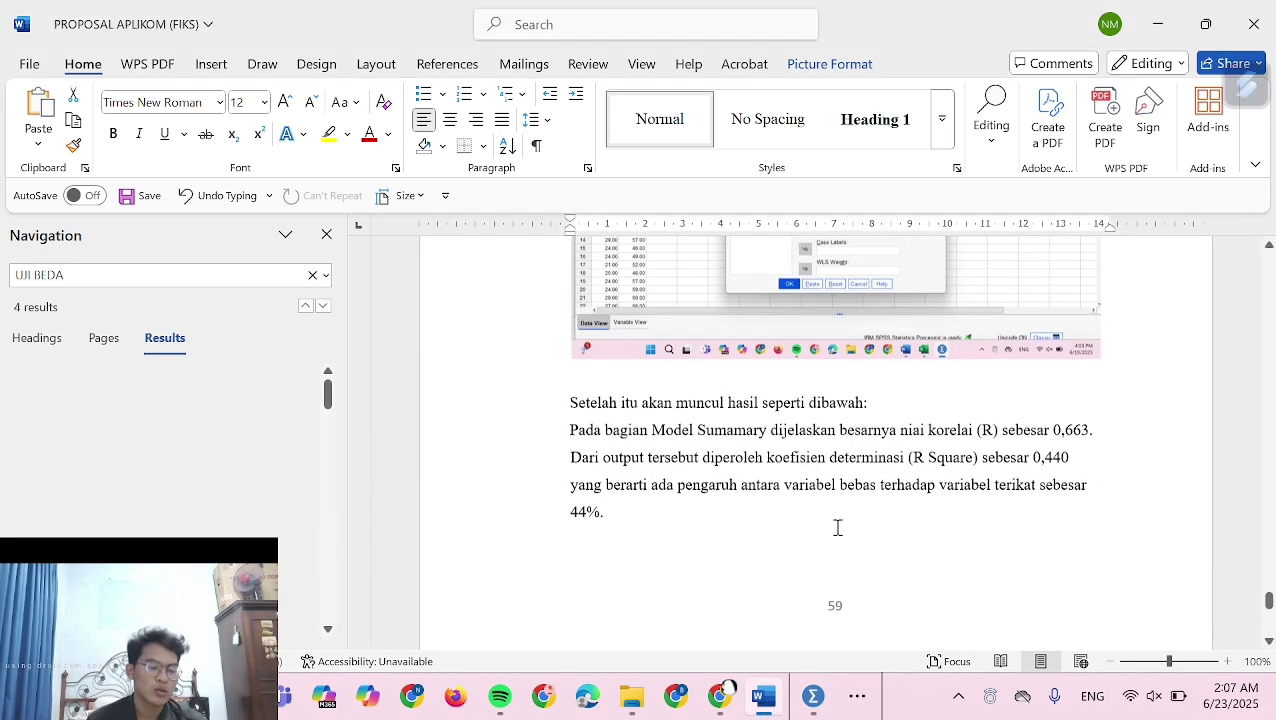
scroll(838, 527, "up", 1)
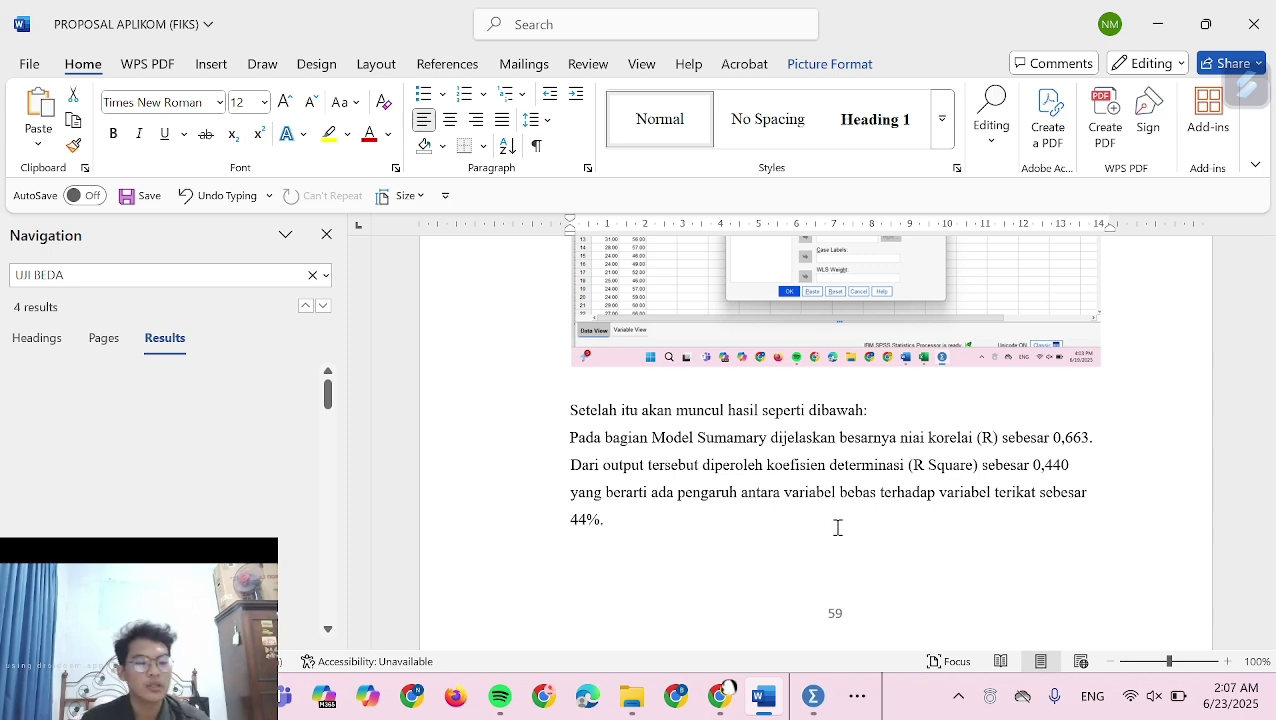
scroll(838, 527, "down", 6)
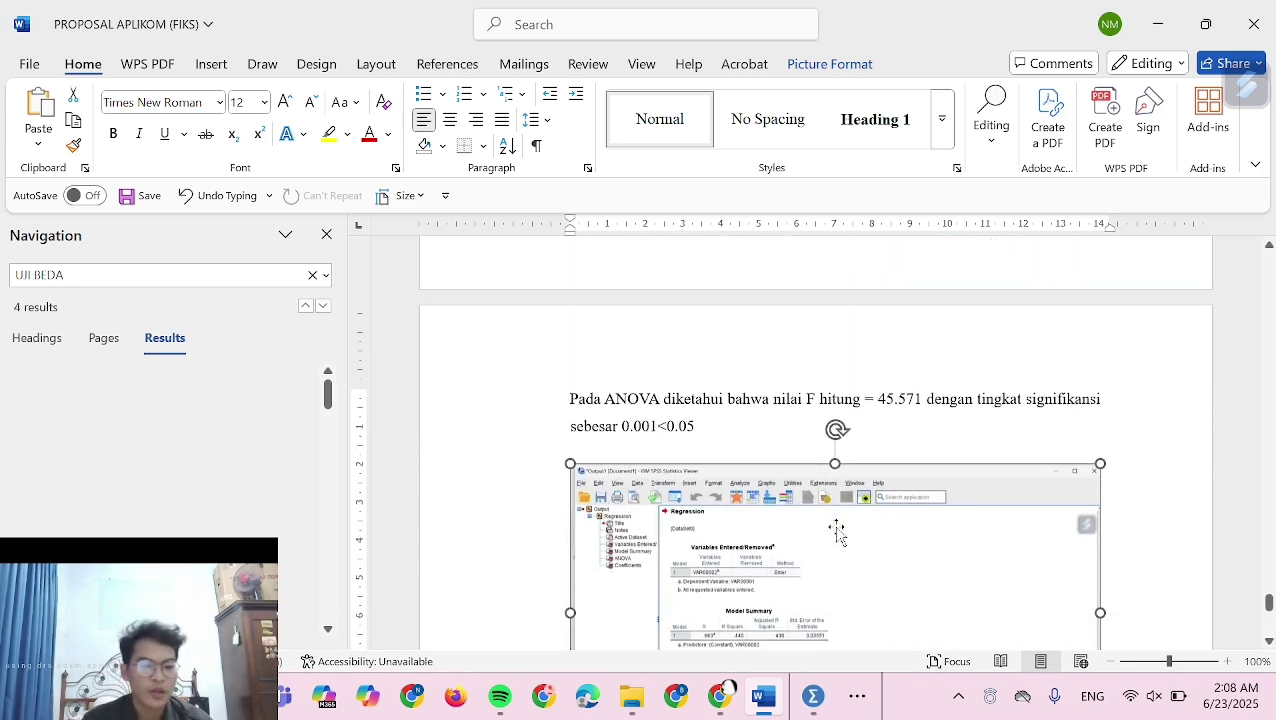
scroll(838, 532, "down", 3)
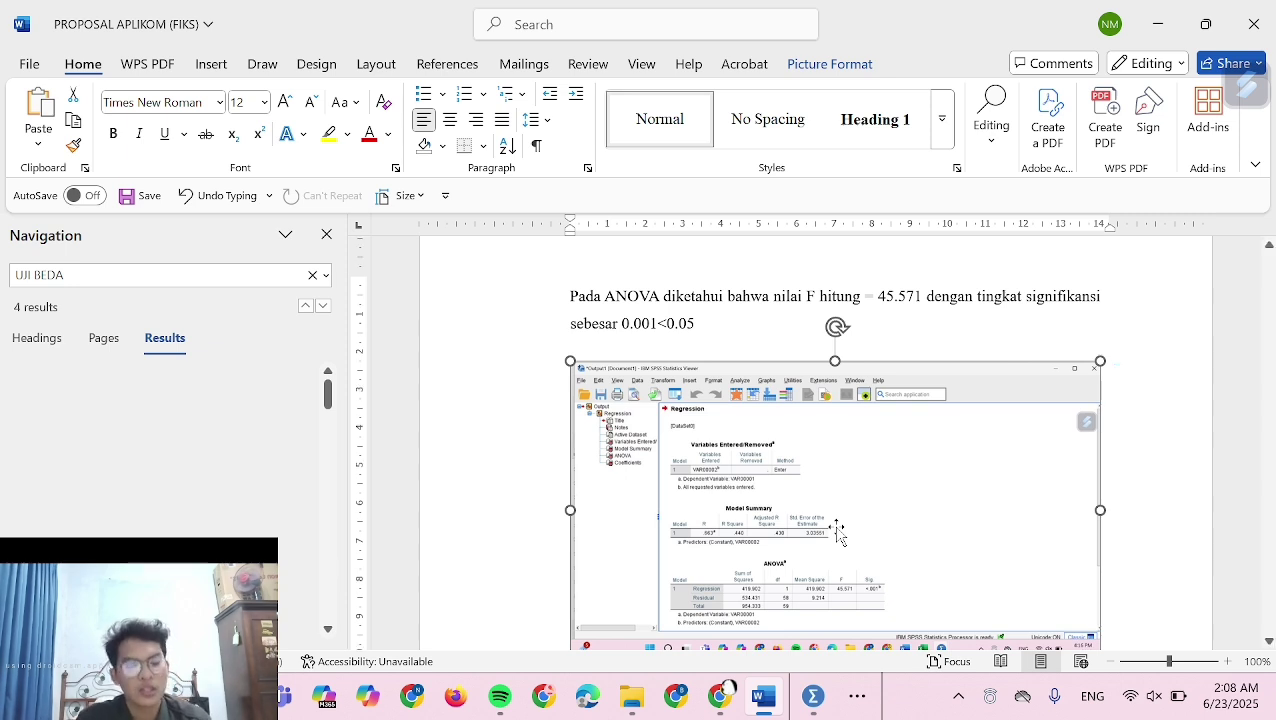
scroll(838, 530, "down", 6)
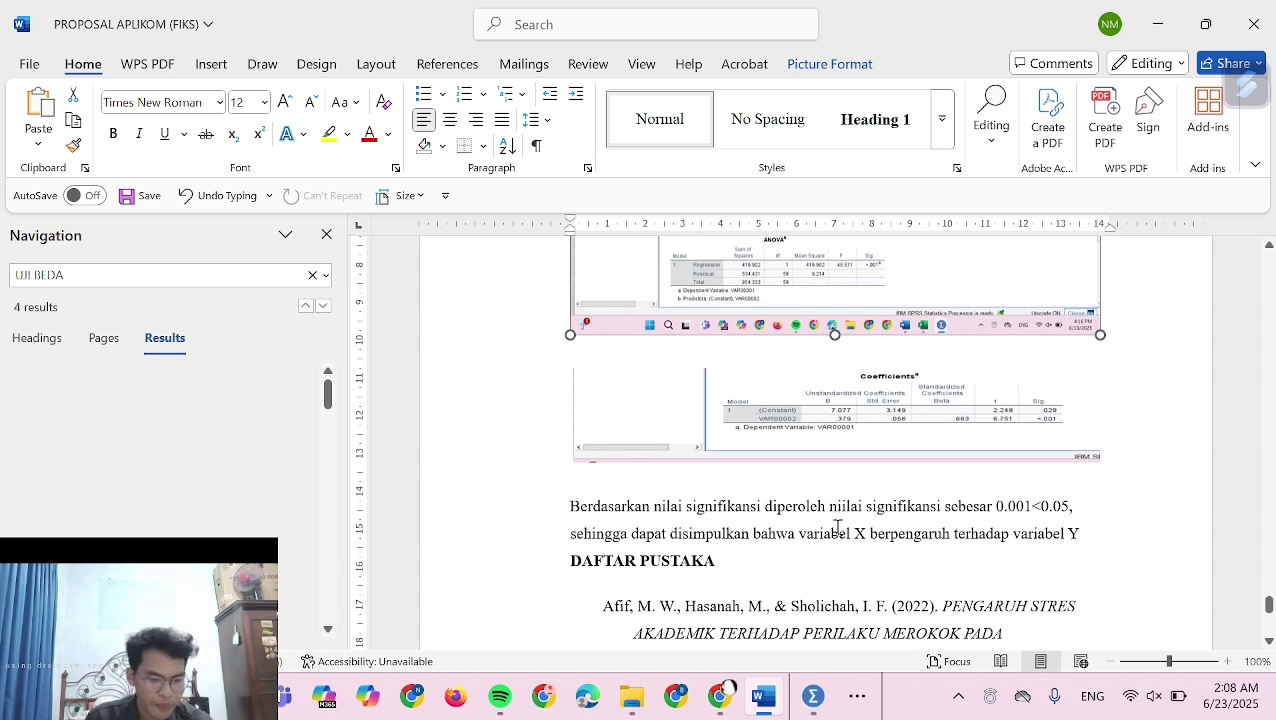